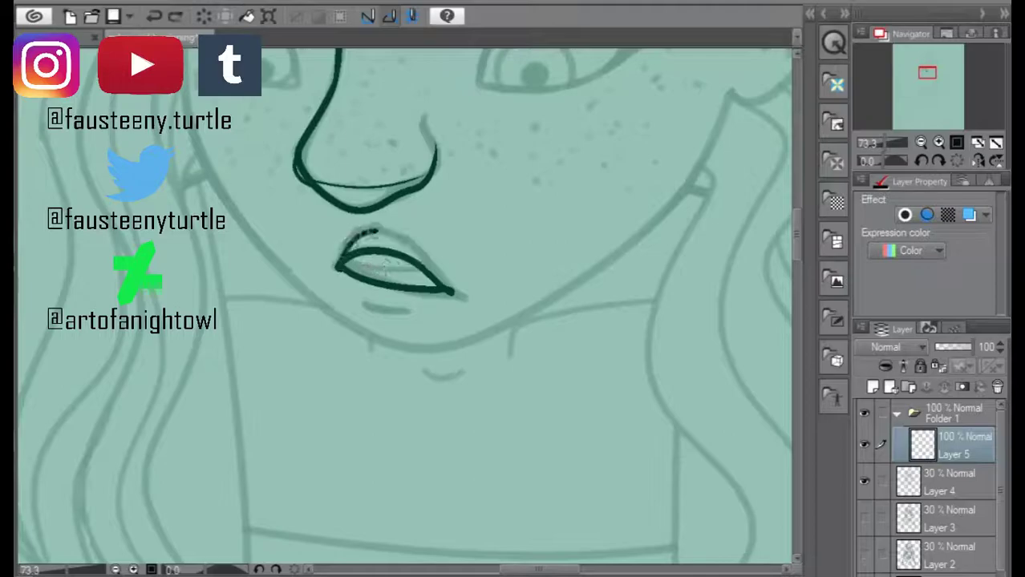
- Ink the rest of the upper lip contour and the short crease below the lower lip
{"action": "left_click_drag", "start_coordinate": [363, 308], "coordinate": [413, 315]}
{"action": "scroll", "coordinate": [464, 303], "scroll_direction": "down", "scroll_amount": 3}
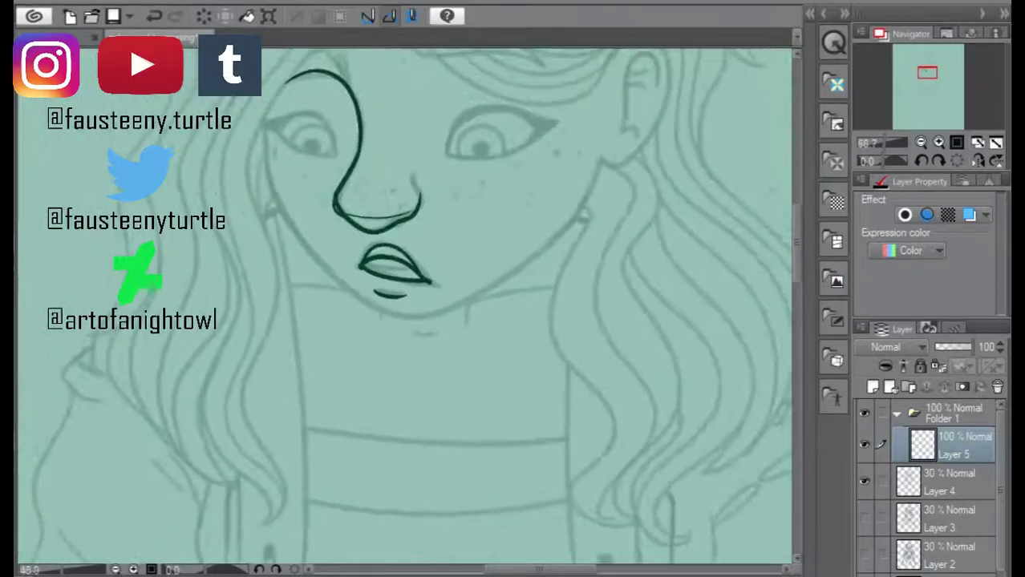
- Select the lips with a freehand selection, stretch them slightly wider with a transform, apply it and deselect
{"action": "scroll", "coordinate": [464, 304], "scroll_direction": "up", "scroll_amount": 4}
{"action": "mouse_move", "coordinate": [236, 296]}
{"action": "left_mouse_down"}
{"action": "mouse_move", "coordinate": [449, 354]}
{"action": "mouse_move", "coordinate": [241, 291]}
{"action": "left_mouse_up"}
{"action": "key", "text": "ctrl+t"}
{"action": "left_click_drag", "start_coordinate": [443, 395], "coordinate": [454, 398]}
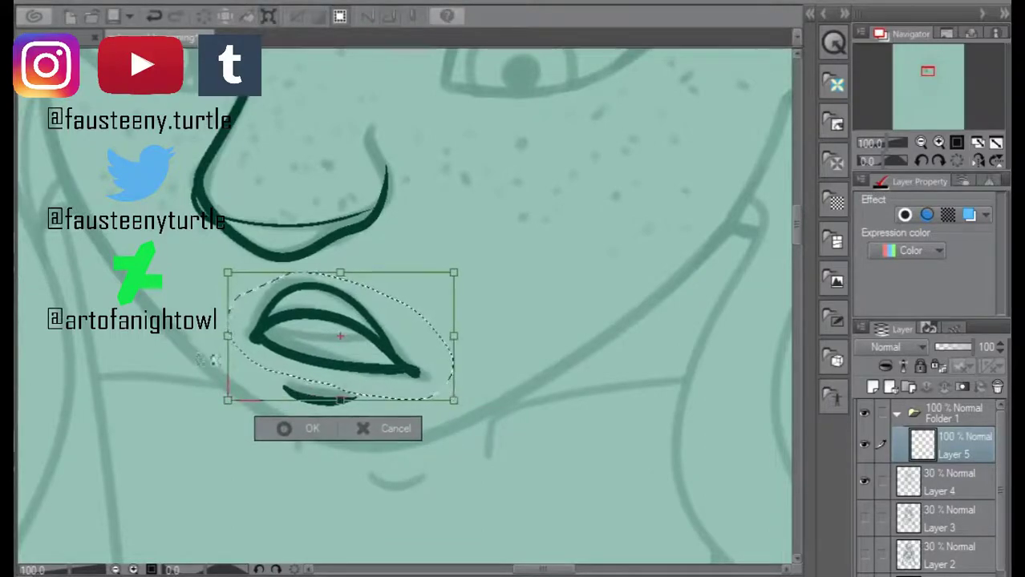
{"action": "left_click_drag", "start_coordinate": [228, 333], "coordinate": [221, 336]}
{"action": "left_click_drag", "start_coordinate": [454, 337], "coordinate": [462, 338]}
{"action": "left_click_drag", "start_coordinate": [462, 271], "coordinate": [471, 280]}
{"action": "left_click", "coordinate": [300, 431]}
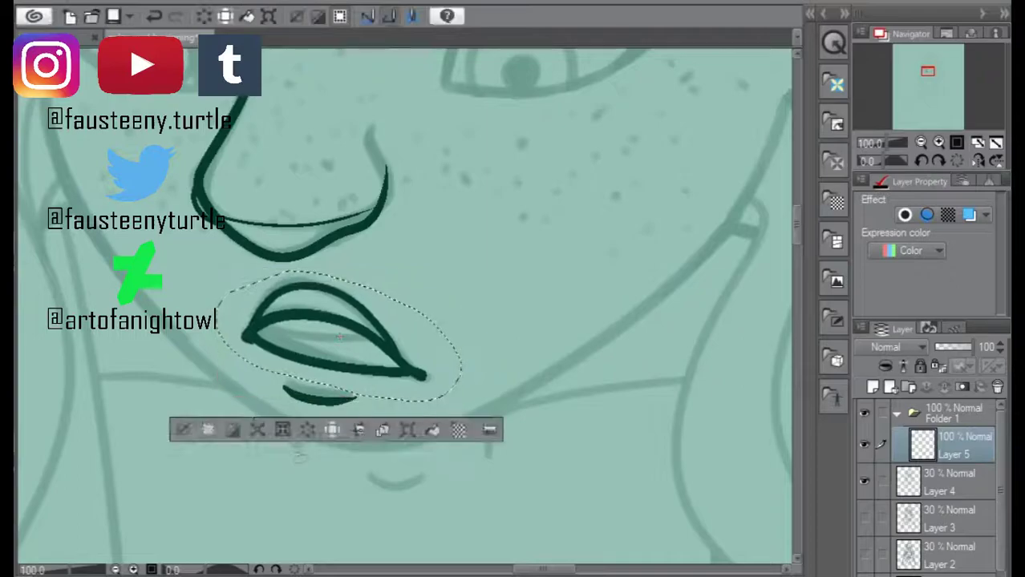
{"action": "key", "text": "ctrl+d"}
- Ink the face contour from the far temple around the chin and up to the ear
{"action": "scroll", "coordinate": [291, 444], "scroll_direction": "down", "scroll_amount": 2}
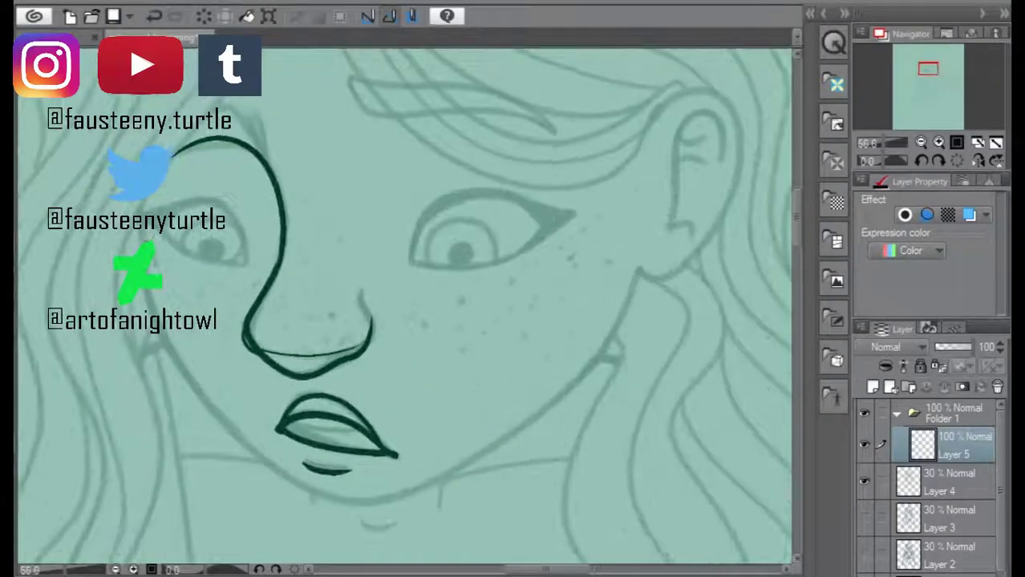
{"action": "mouse_move", "coordinate": [138, 143]}
{"action": "left_mouse_down"}
{"action": "mouse_move", "coordinate": [245, 435]}
{"action": "mouse_move", "coordinate": [651, 242]}
{"action": "left_mouse_up"}
{"action": "key", "text": "ctrl+z"}
{"action": "mouse_move", "coordinate": [125, 146]}
{"action": "left_mouse_down"}
{"action": "mouse_move", "coordinate": [133, 234]}
{"action": "mouse_move", "coordinate": [162, 340]}
{"action": "mouse_move", "coordinate": [512, 423]}
{"action": "mouse_move", "coordinate": [646, 245]}
{"action": "left_mouse_up"}
- Ink the ear's outer outline down to the jaw and add its inner contour and folds
{"action": "scroll", "coordinate": [411, 383], "scroll_direction": "up", "scroll_amount": 3}
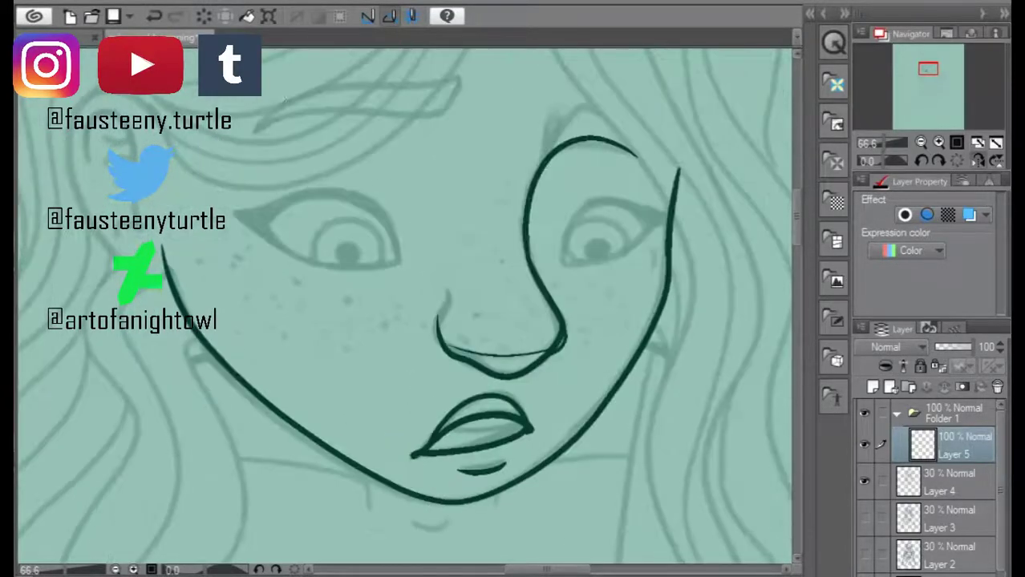
{"action": "key", "text": "ctrl+z"}
{"action": "mouse_move", "coordinate": [144, 98]}
{"action": "left_mouse_down"}
{"action": "mouse_move", "coordinate": [191, 345]}
{"action": "mouse_move", "coordinate": [92, 304]}
{"action": "mouse_move", "coordinate": [191, 345]}
{"action": "left_mouse_up"}
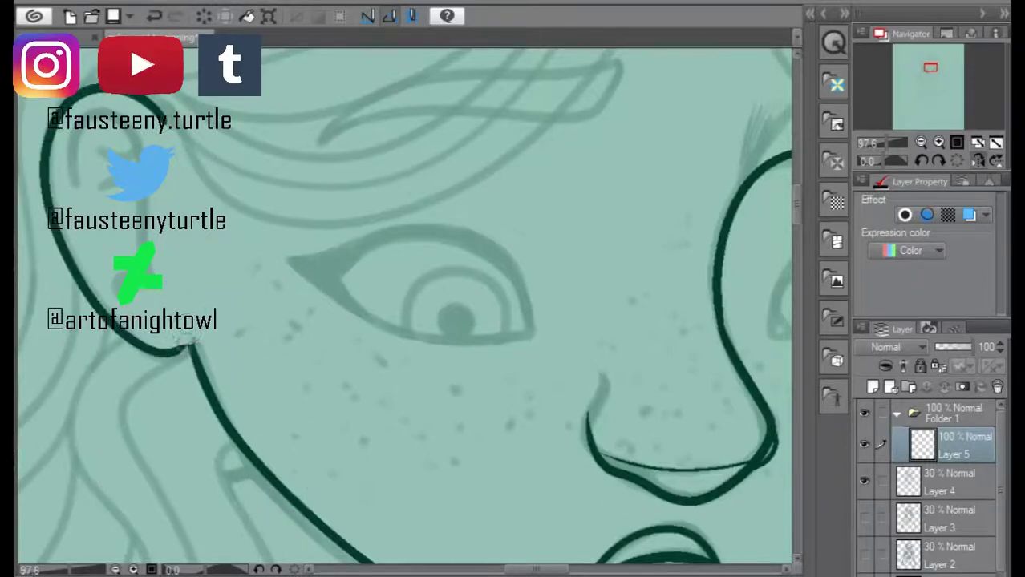
{"action": "left_click_drag", "start_coordinate": [72, 185], "coordinate": [138, 247]}
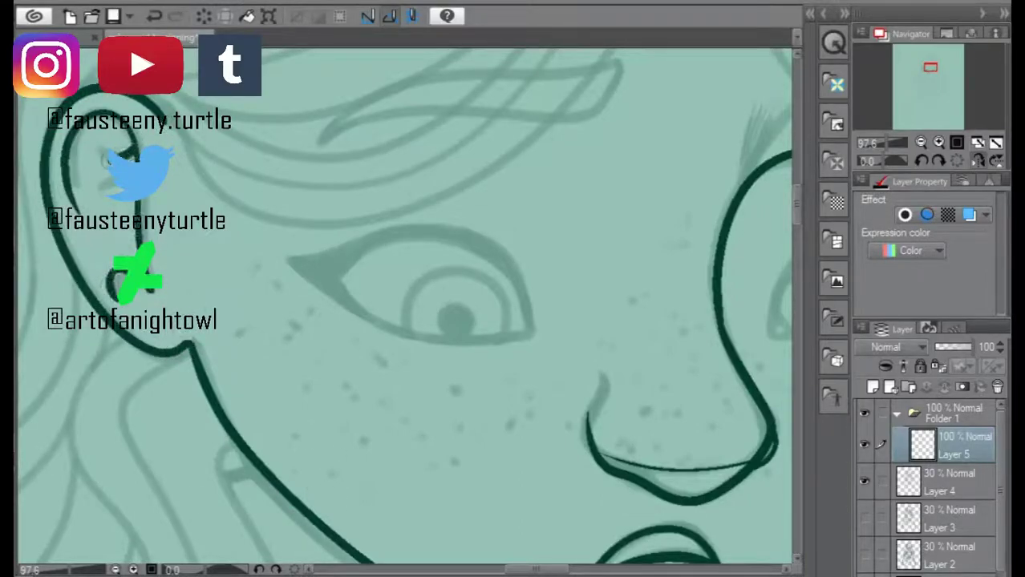
{"action": "key", "text": "ctrl+z"}
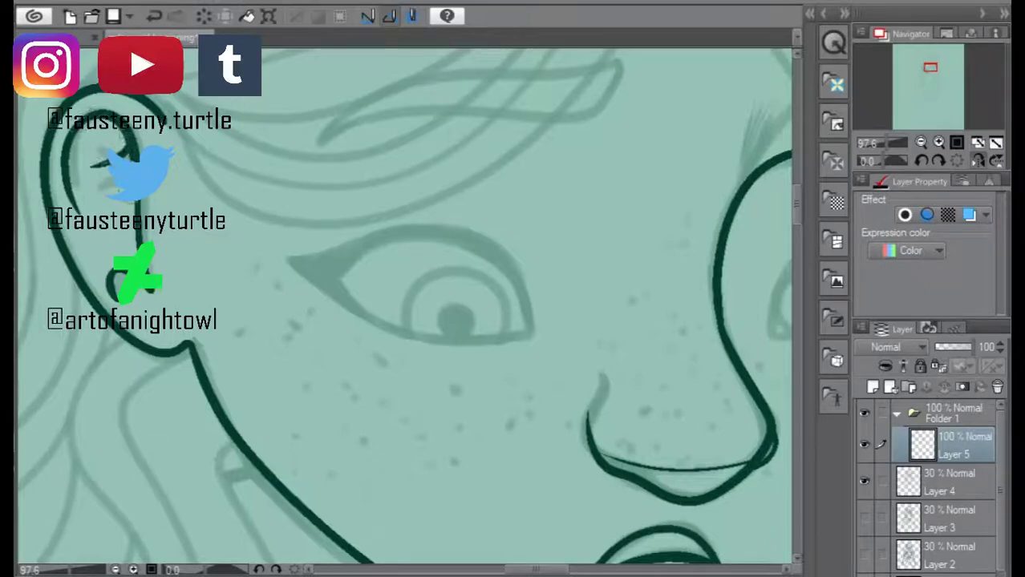
{"action": "scroll", "coordinate": [106, 165], "scroll_direction": "down", "scroll_amount": 5}
{"action": "scroll", "coordinate": [95, 212], "scroll_direction": "up", "scroll_amount": 3}
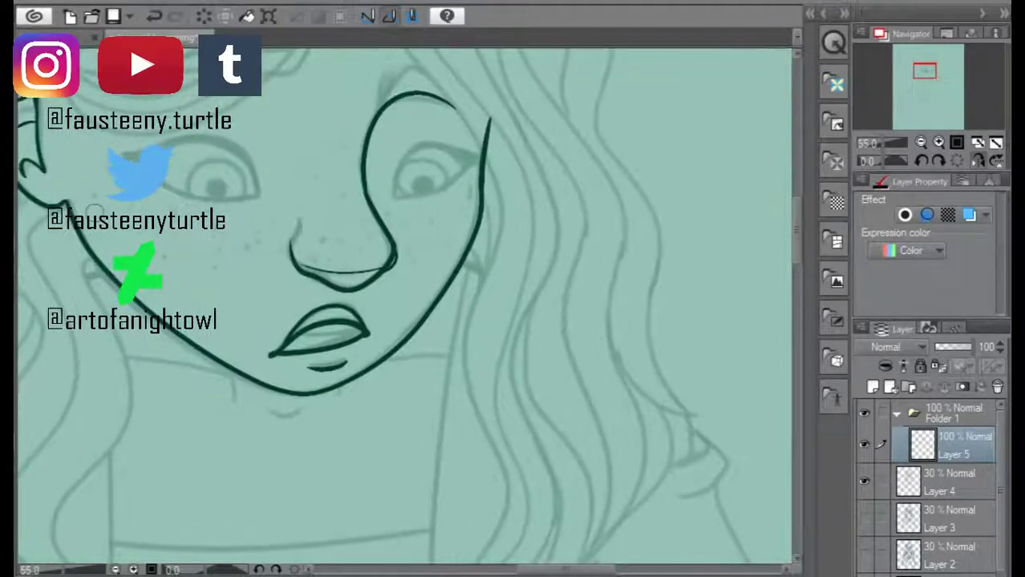
- Undo the jawline between the ear and the chin and redraw it as a smooth curve along the sketch
{"action": "key", "text": "ctrl+z"}
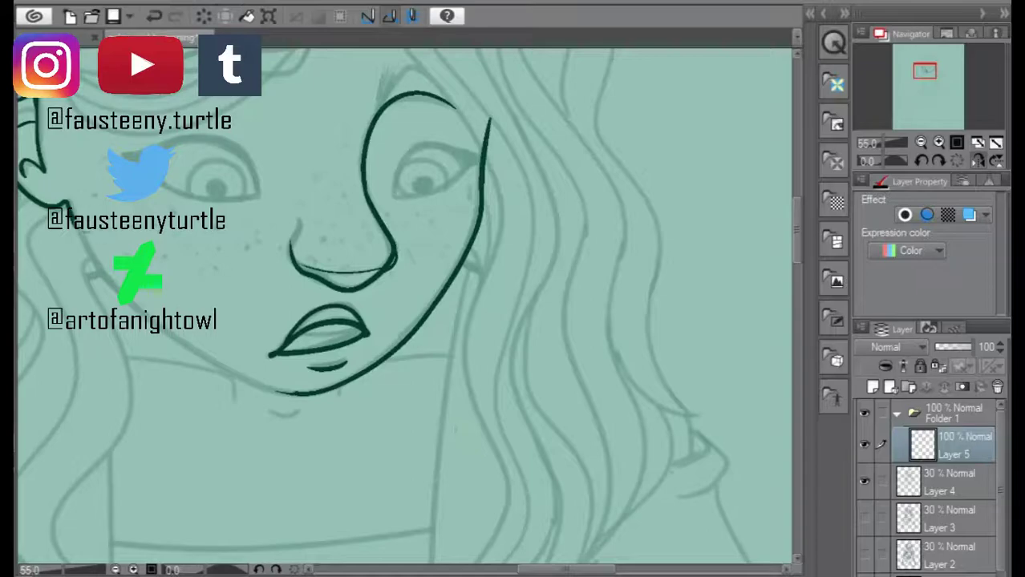
{"action": "mouse_move", "coordinate": [76, 236]}
{"action": "left_mouse_down"}
{"action": "mouse_move", "coordinate": [172, 342]}
{"action": "mouse_move", "coordinate": [306, 393]}
{"action": "left_mouse_up"}
{"action": "key", "text": "ctrl+z"}
{"action": "mouse_move", "coordinate": [68, 210]}
{"action": "left_mouse_down"}
{"action": "mouse_move", "coordinate": [89, 257]}
{"action": "mouse_move", "coordinate": [337, 401]}
{"action": "mouse_move", "coordinate": [140, 314]}
{"action": "left_mouse_up"}
{"action": "key", "text": "ctrl+z"}
{"action": "key", "text": "h"}
{"action": "scroll", "coordinate": [491, 434], "scroll_direction": "up", "scroll_amount": 3}
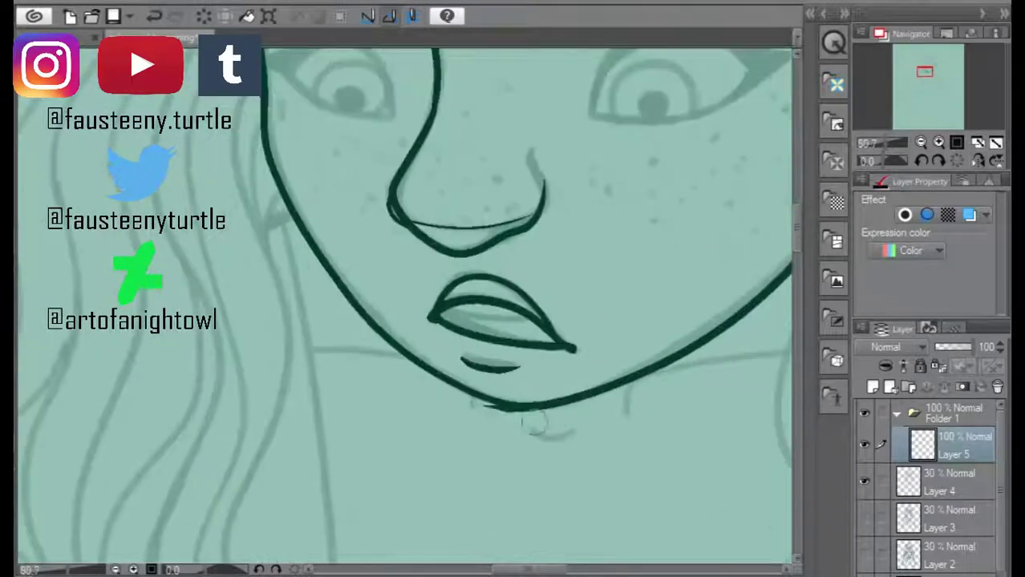
- Extend the nostril line upward and add a new layer above Layer 5 in Folder 1
{"action": "scroll", "coordinate": [429, 273], "scroll_direction": "down", "scroll_amount": 2}
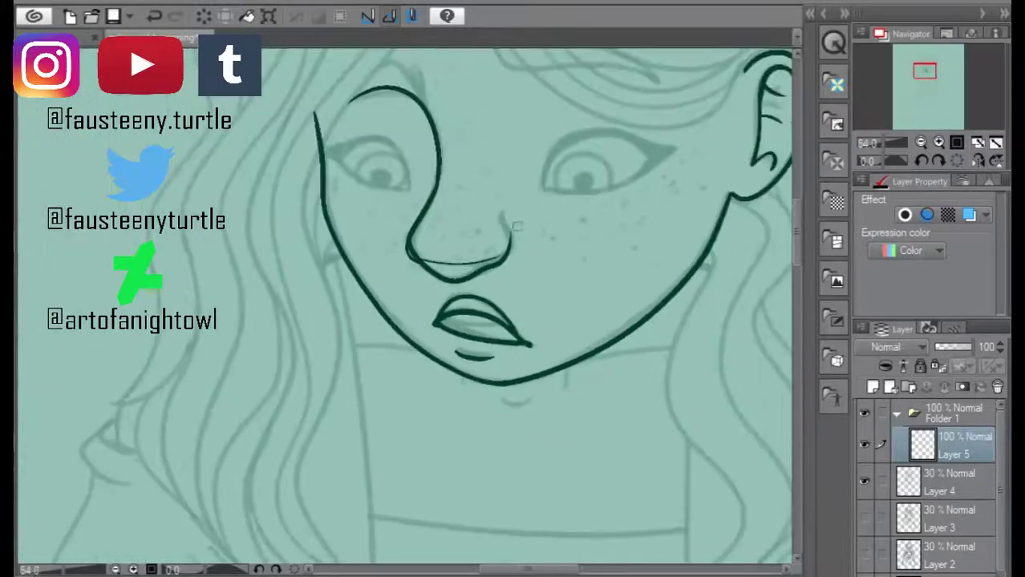
{"action": "scroll", "coordinate": [517, 120], "scroll_direction": "up", "scroll_amount": 3}
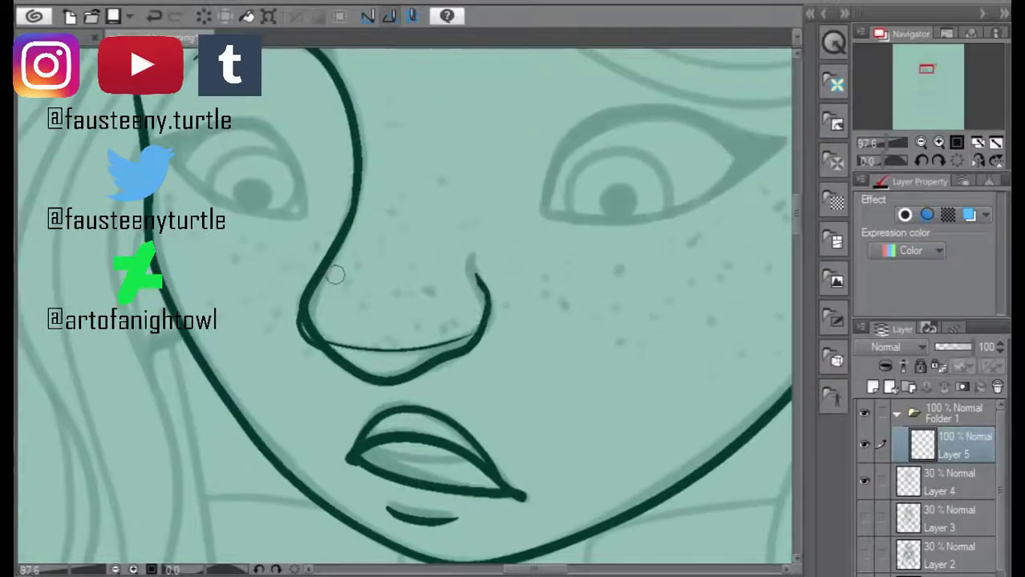
{"action": "scroll", "coordinate": [335, 281], "scroll_direction": "down", "scroll_amount": 3}
{"action": "left_click", "coordinate": [874, 388]}
- Ink the almond-shaped outlines of both eyes on the new layer, redrawing strokes that miss the sketch
{"action": "scroll", "coordinate": [436, 243], "scroll_direction": "up", "scroll_amount": 3}
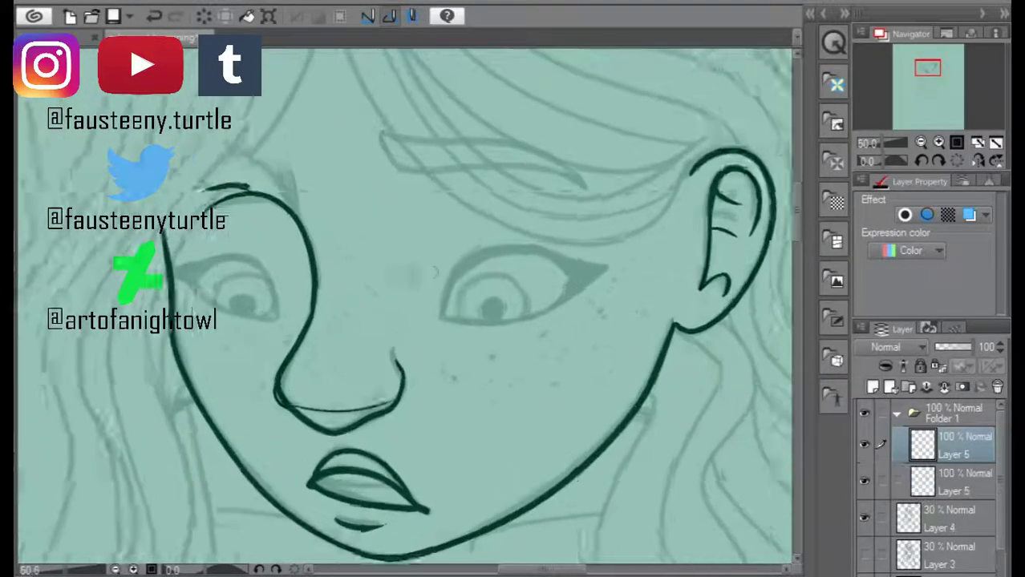
{"action": "mouse_move", "coordinate": [446, 330]}
{"action": "left_mouse_down"}
{"action": "mouse_move", "coordinate": [492, 260]}
{"action": "mouse_move", "coordinate": [568, 257]}
{"action": "mouse_move", "coordinate": [611, 289]}
{"action": "left_mouse_up"}
{"action": "key", "text": "ctrl+z"}
{"action": "key", "text": "h"}
{"action": "mouse_move", "coordinate": [559, 330]}
{"action": "left_mouse_down"}
{"action": "mouse_move", "coordinate": [634, 258]}
{"action": "mouse_move", "coordinate": [648, 259]}
{"action": "left_mouse_up"}
{"action": "key", "text": "ctrl+z"}
{"action": "key", "text": "h"}
{"action": "mouse_move", "coordinate": [446, 329]}
{"action": "left_mouse_down"}
{"action": "mouse_move", "coordinate": [514, 340]}
{"action": "mouse_move", "coordinate": [447, 323]}
{"action": "mouse_move", "coordinate": [498, 341]}
{"action": "mouse_move", "coordinate": [616, 295]}
{"action": "left_mouse_up"}
{"action": "key", "text": "ctrl+z"}
{"action": "key", "text": "h"}
{"action": "left_click_drag", "start_coordinate": [556, 337], "coordinate": [680, 289]}
{"action": "key", "text": "h"}
- Ink the lower edge of the eyeliner wing at the outer corner of the eye nearer the ear
{"action": "left_click_drag", "start_coordinate": [489, 252], "coordinate": [672, 238]}
{"action": "key", "text": "ctrl+z"}
{"action": "key", "text": "ctrl+z"}
{"action": "left_click_drag", "start_coordinate": [603, 309], "coordinate": [662, 244]}
{"action": "left_click_drag", "start_coordinate": [497, 247], "coordinate": [658, 241]}
{"action": "key", "text": "ctrl+z"}
{"action": "left_click_drag", "start_coordinate": [528, 242], "coordinate": [680, 241]}
{"action": "key", "text": "ctrl+z"}
{"action": "key", "text": "ctrl+z"}
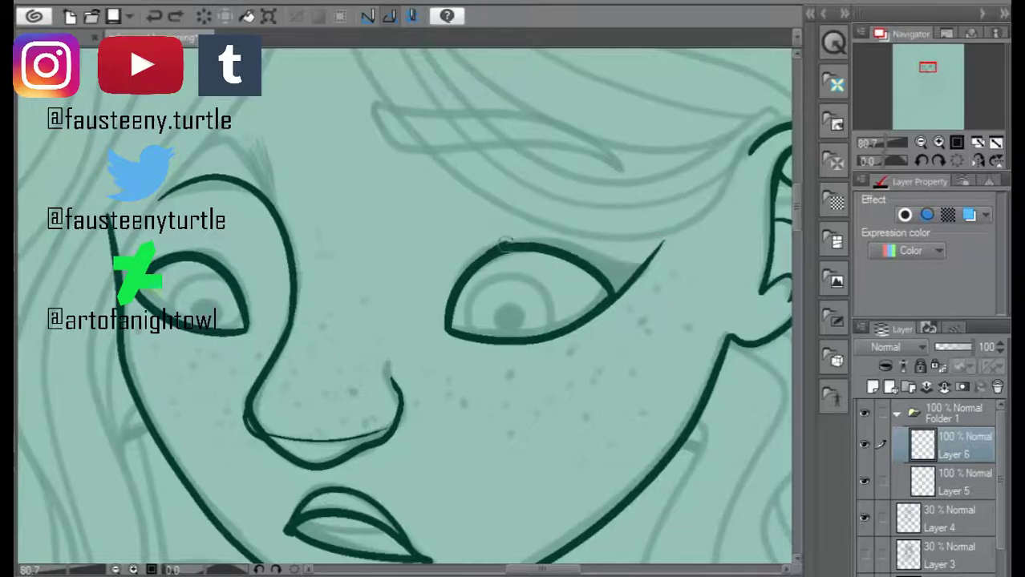
- Connect the upper lash line to the wing of the eye nearer the ear and fill the wing solid
{"action": "key", "text": "h"}
{"action": "mouse_move", "coordinate": [157, 260]}
{"action": "left_mouse_down"}
{"action": "mouse_move", "coordinate": [303, 255]}
{"action": "mouse_move", "coordinate": [298, 238]}
{"action": "left_mouse_up"}
{"action": "key", "text": "ctrl+z"}
{"action": "key", "text": "ctrl+z"}
{"action": "left_click_drag", "start_coordinate": [154, 256], "coordinate": [280, 251]}
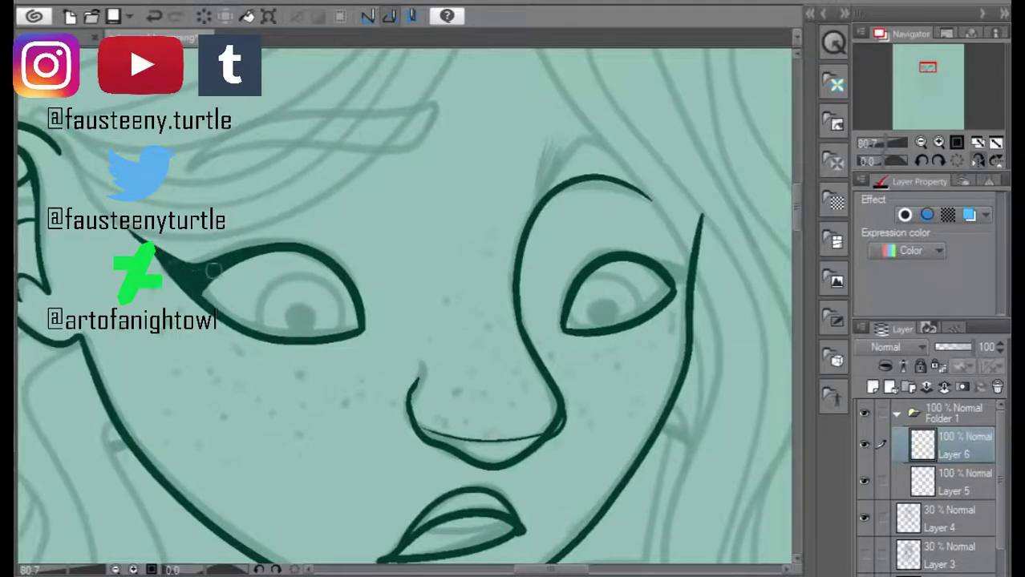
{"action": "scroll", "coordinate": [506, 313], "scroll_direction": "down", "scroll_amount": 2}
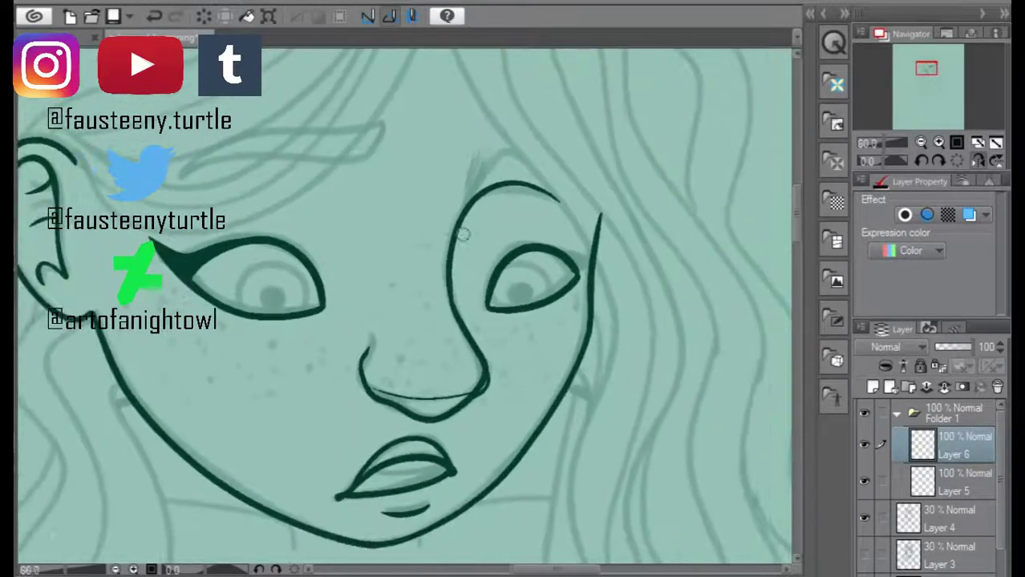
- Ink the far eye's outer wing, thicken its upper lash line and fill the shape solid
{"action": "scroll", "coordinate": [505, 313], "scroll_direction": "up", "scroll_amount": 2}
{"action": "scroll", "coordinate": [505, 313], "scroll_direction": "up", "scroll_amount": 1}
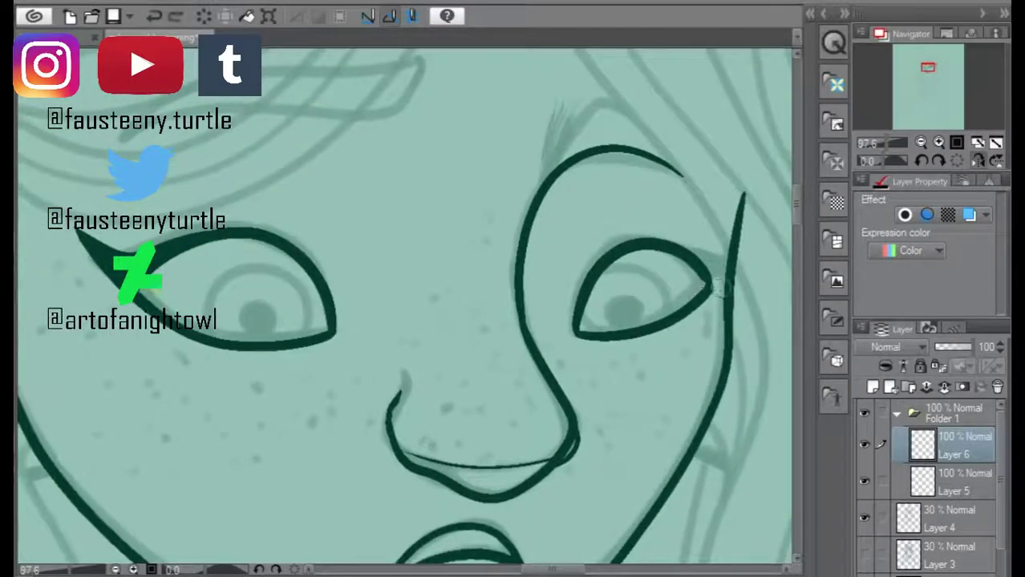
{"action": "left_click_drag", "start_coordinate": [709, 288], "coordinate": [749, 249]}
{"action": "mouse_move", "coordinate": [622, 250]}
{"action": "left_mouse_down"}
{"action": "mouse_move", "coordinate": [761, 239]}
{"action": "mouse_move", "coordinate": [709, 284]}
{"action": "left_mouse_up"}
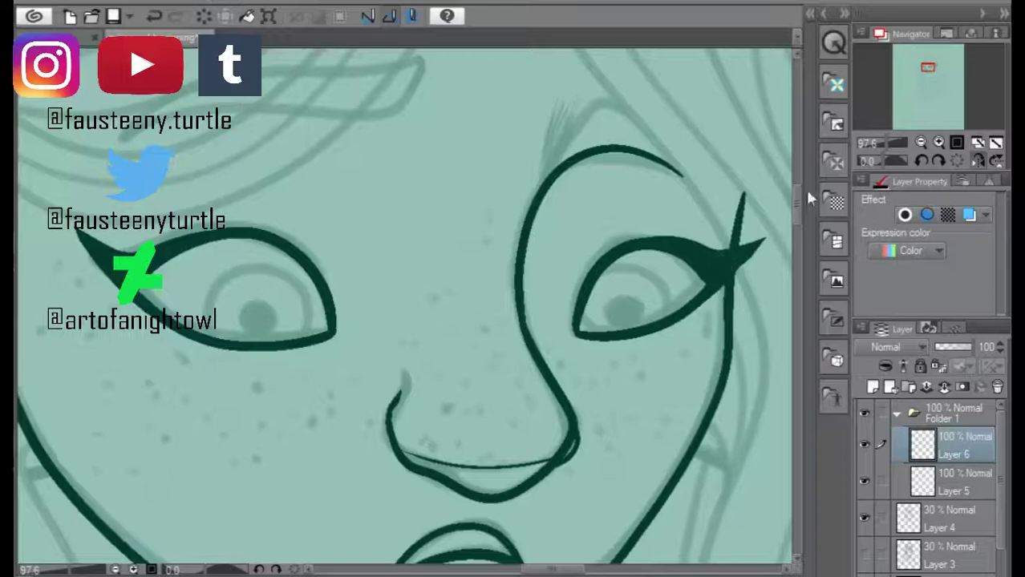
{"action": "scroll", "coordinate": [716, 317], "scroll_direction": "down", "scroll_amount": 1}
{"action": "scroll", "coordinate": [716, 317], "scroll_direction": "up", "scroll_amount": 3}
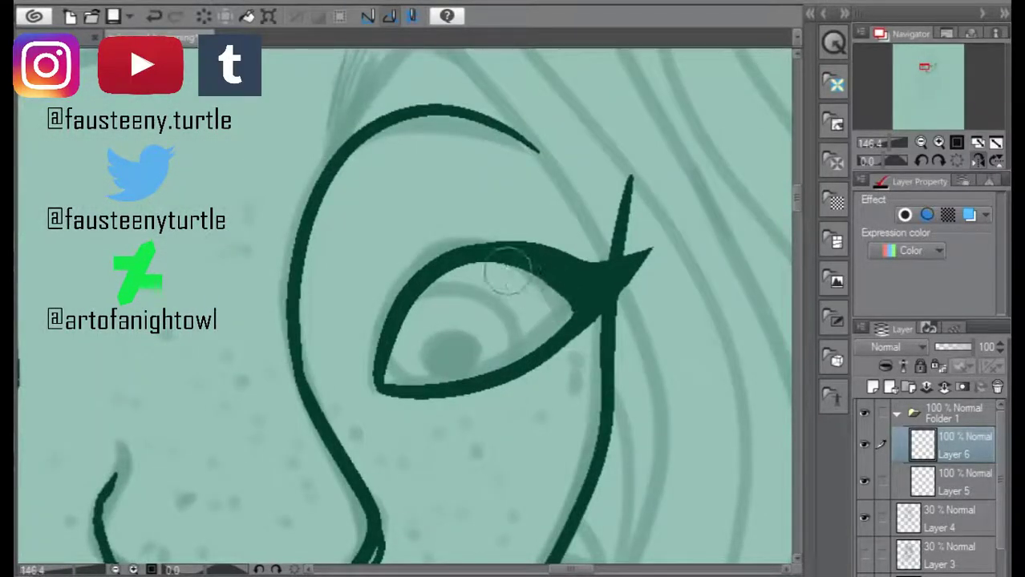
- Ink the outlines of both eyebrows over the sketch
{"action": "scroll", "coordinate": [510, 296], "scroll_direction": "down", "scroll_amount": 6}
{"action": "scroll", "coordinate": [433, 240], "scroll_direction": "up", "scroll_amount": 3}
{"action": "mouse_move", "coordinate": [490, 313]}
{"action": "left_mouse_down"}
{"action": "mouse_move", "coordinate": [523, 242]}
{"action": "mouse_move", "coordinate": [602, 240]}
{"action": "left_mouse_up"}
{"action": "left_click_drag", "start_coordinate": [503, 274], "coordinate": [518, 224]}
{"action": "key", "text": "h"}
{"action": "mouse_move", "coordinate": [429, 181]}
{"action": "left_mouse_down"}
{"action": "mouse_move", "coordinate": [204, 181]}
{"action": "mouse_move", "coordinate": [513, 260]}
{"action": "left_mouse_up"}
{"action": "mouse_move", "coordinate": [201, 170]}
{"action": "left_mouse_down"}
{"action": "mouse_move", "coordinate": [417, 202]}
{"action": "mouse_move", "coordinate": [521, 271]}
{"action": "left_mouse_up"}
{"action": "scroll", "coordinate": [481, 240], "scroll_direction": "down", "scroll_amount": 4}
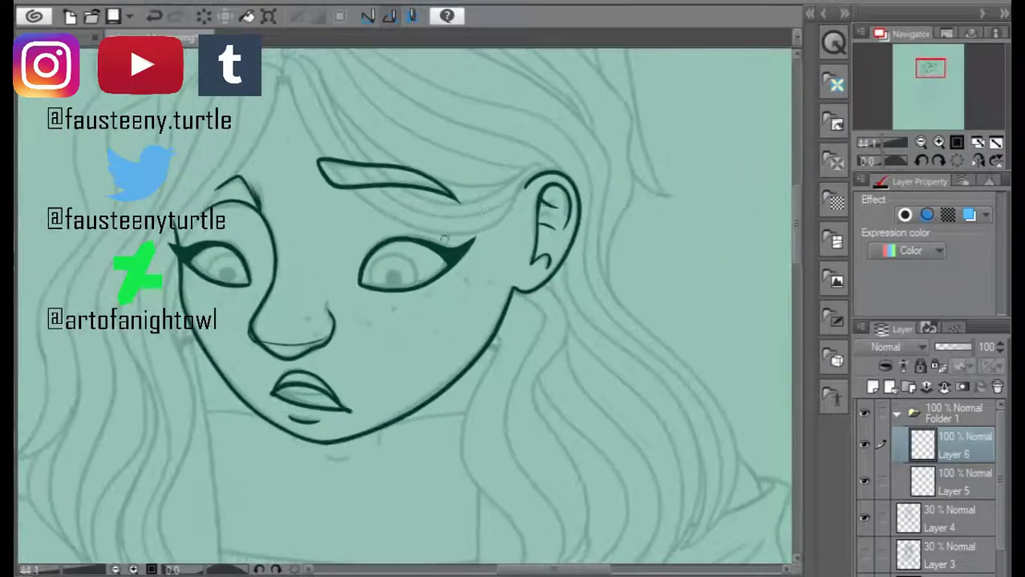
- Add short hair strokes and small frown lines at the inner ends of both eyebrows
{"action": "scroll", "coordinate": [312, 189], "scroll_direction": "up", "scroll_amount": 2}
{"action": "left_click_drag", "start_coordinate": [345, 192], "coordinate": [322, 172]}
{"action": "left_click_drag", "start_coordinate": [338, 189], "coordinate": [320, 170]}
{"action": "left_click_drag", "start_coordinate": [223, 149], "coordinate": [248, 178]}
{"action": "scroll", "coordinate": [337, 169], "scroll_direction": "down", "scroll_amount": 3}
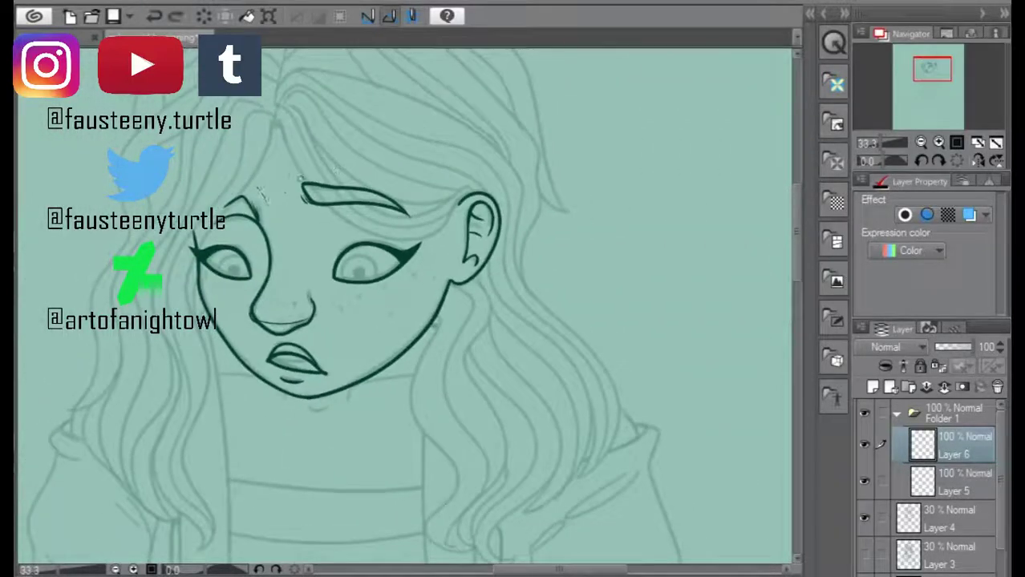
- Add a new layer for the hair, tidy the eyebrow's outer tip on Layer 6 and reselect the new layer
{"action": "key", "text": "ctrl+shift+n"}
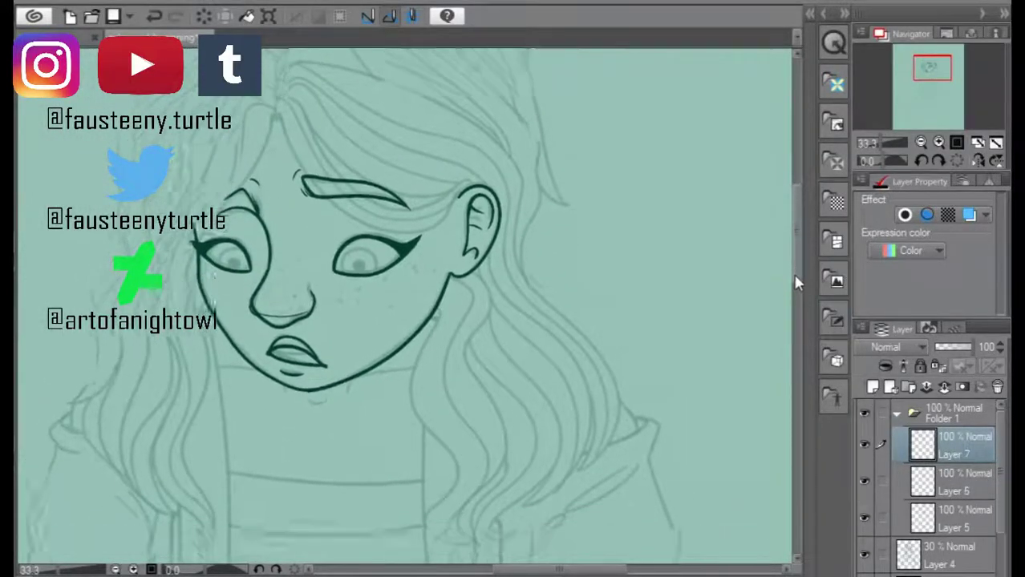
{"action": "scroll", "coordinate": [362, 83], "scroll_direction": "up", "scroll_amount": 2}
{"action": "key", "text": "alt+bracketleft"}
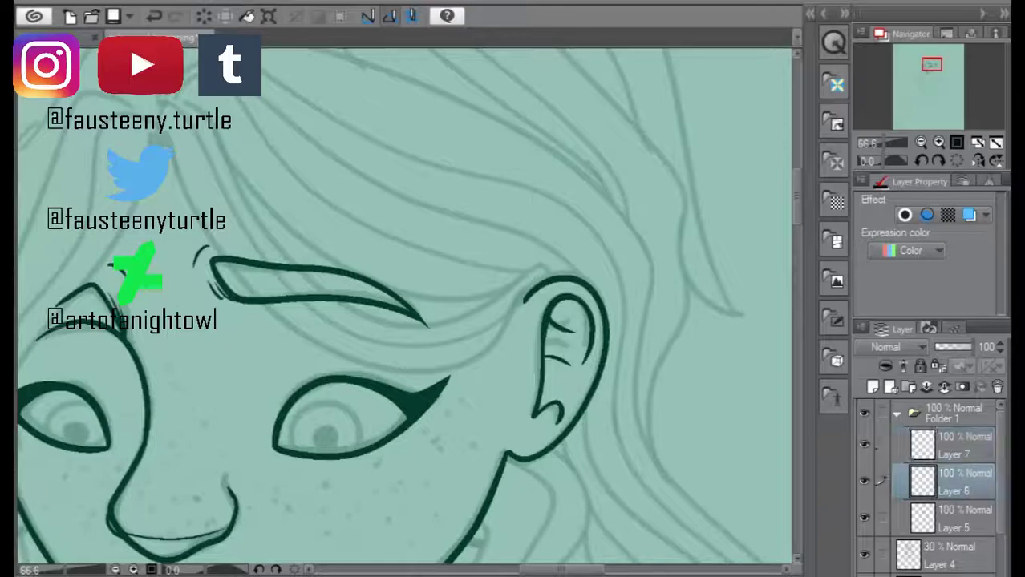
{"action": "key", "text": "alt+bracketright"}
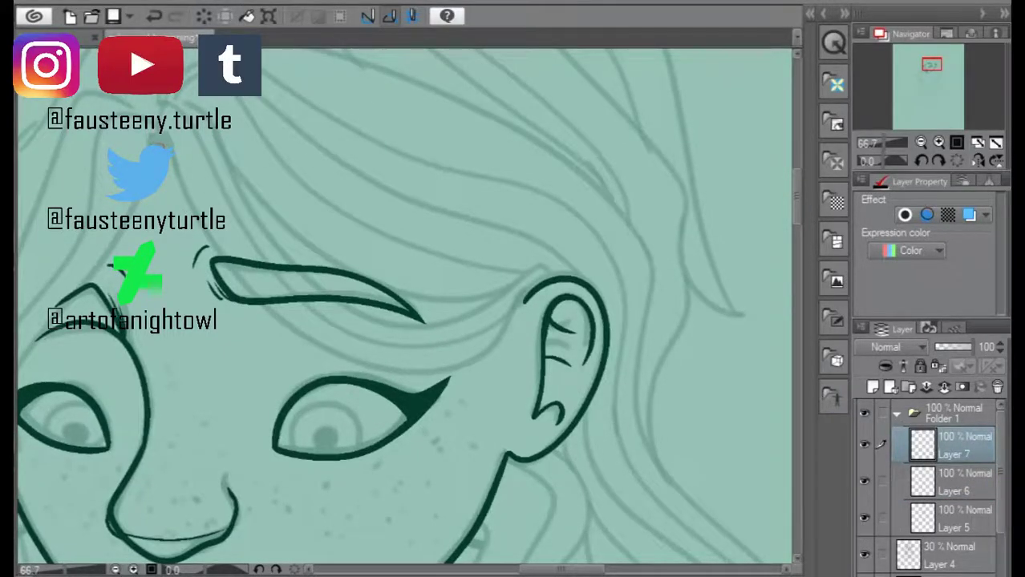
- Ink the two edges of the fringe strand sweeping from the parting across the forehead to the ear
{"action": "left_click_drag", "start_coordinate": [183, 183], "coordinate": [233, 255]}
{"action": "key", "text": "ctrl+z"}
{"action": "mouse_move", "coordinate": [164, 130]}
{"action": "left_mouse_down"}
{"action": "mouse_move", "coordinate": [284, 318]}
{"action": "mouse_move", "coordinate": [416, 369]}
{"action": "mouse_move", "coordinate": [526, 292]}
{"action": "left_mouse_up"}
{"action": "mouse_move", "coordinate": [175, 104]}
{"action": "left_mouse_down"}
{"action": "mouse_move", "coordinate": [213, 134]}
{"action": "mouse_move", "coordinate": [345, 307]}
{"action": "mouse_move", "coordinate": [509, 287]}
{"action": "mouse_move", "coordinate": [245, 178]}
{"action": "mouse_move", "coordinate": [439, 323]}
{"action": "mouse_move", "coordinate": [539, 274]}
{"action": "left_mouse_up"}
{"action": "key", "text": "ctrl+z"}
{"action": "key", "text": "ctrl+z"}
{"action": "left_click_drag", "start_coordinate": [481, 290], "coordinate": [539, 275]}
{"action": "scroll", "coordinate": [401, 304], "scroll_direction": "down", "scroll_amount": 3}
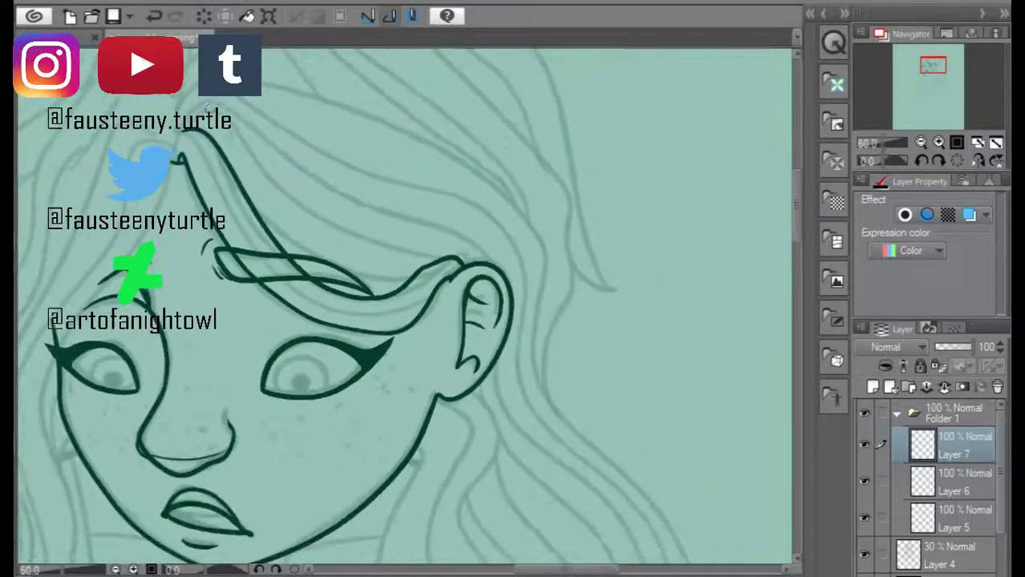
- Draw a thin inner line along the middle of the fringe strand, from the parting to the ear
{"action": "scroll", "coordinate": [240, 241], "scroll_direction": "up", "scroll_amount": 4}
{"action": "key", "text": "ctrl+z"}
{"action": "mouse_move", "coordinate": [172, 144]}
{"action": "left_mouse_down"}
{"action": "mouse_move", "coordinate": [251, 262]}
{"action": "mouse_move", "coordinate": [484, 437]}
{"action": "mouse_move", "coordinate": [619, 342]}
{"action": "left_mouse_up"}
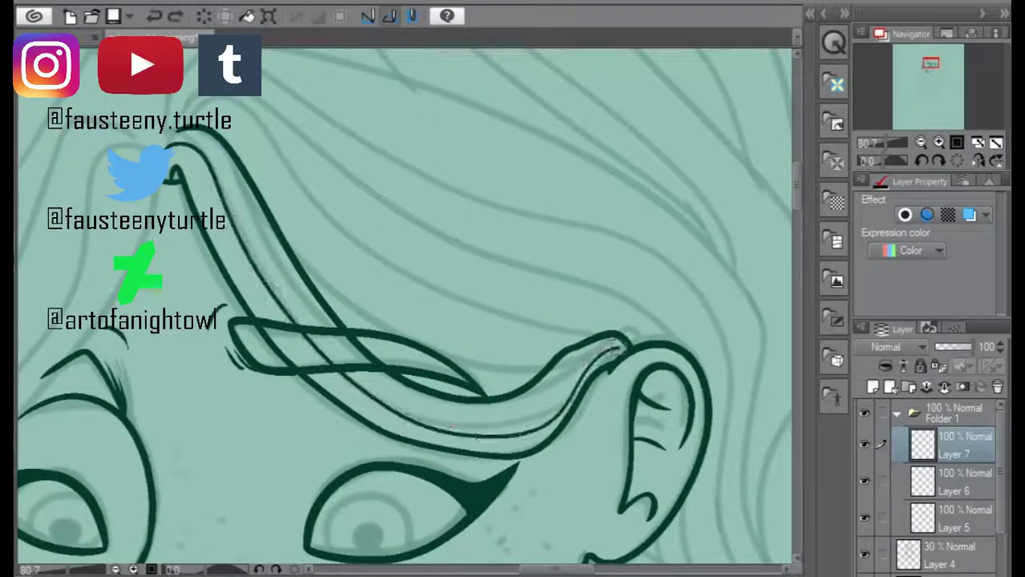
- Ink a second strand branching off the fringe's upper edge and curving to the top of the ear
{"action": "scroll", "coordinate": [459, 252], "scroll_direction": "up", "scroll_amount": 3}
{"action": "left_click_drag", "start_coordinate": [277, 316], "coordinate": [390, 423]}
{"action": "key", "text": "ctrl+z"}
{"action": "mouse_move", "coordinate": [268, 301]}
{"action": "left_mouse_down"}
{"action": "mouse_move", "coordinate": [326, 365]}
{"action": "mouse_move", "coordinate": [536, 465]}
{"action": "left_mouse_up"}
{"action": "key", "text": "ctrl+z"}
{"action": "mouse_move", "coordinate": [256, 282]}
{"action": "left_mouse_down"}
{"action": "mouse_move", "coordinate": [480, 430]}
{"action": "mouse_move", "coordinate": [566, 435]}
{"action": "left_mouse_up"}
{"action": "scroll", "coordinate": [193, 200], "scroll_direction": "down", "scroll_amount": 2}
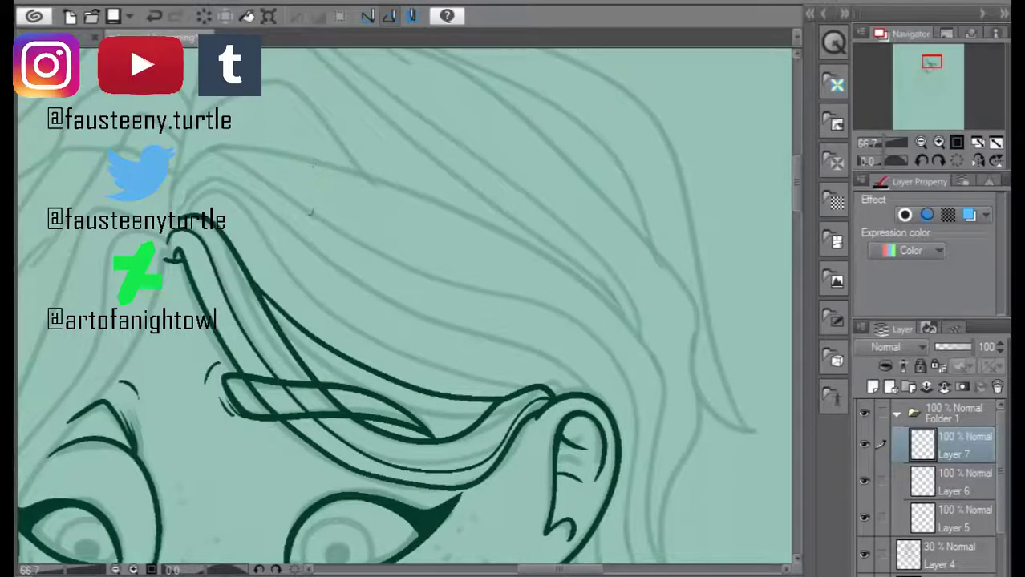
- Ink the larger hair strand above the fringe from the parting to the ear, with a thin inner line
{"action": "left_click_drag", "start_coordinate": [166, 239], "coordinate": [183, 215]}
{"action": "left_click_drag", "start_coordinate": [172, 180], "coordinate": [258, 145]}
{"action": "key", "text": "ctrl+z"}
{"action": "mouse_move", "coordinate": [170, 234]}
{"action": "left_mouse_down"}
{"action": "mouse_move", "coordinate": [433, 305]}
{"action": "mouse_move", "coordinate": [598, 395]}
{"action": "left_mouse_up"}
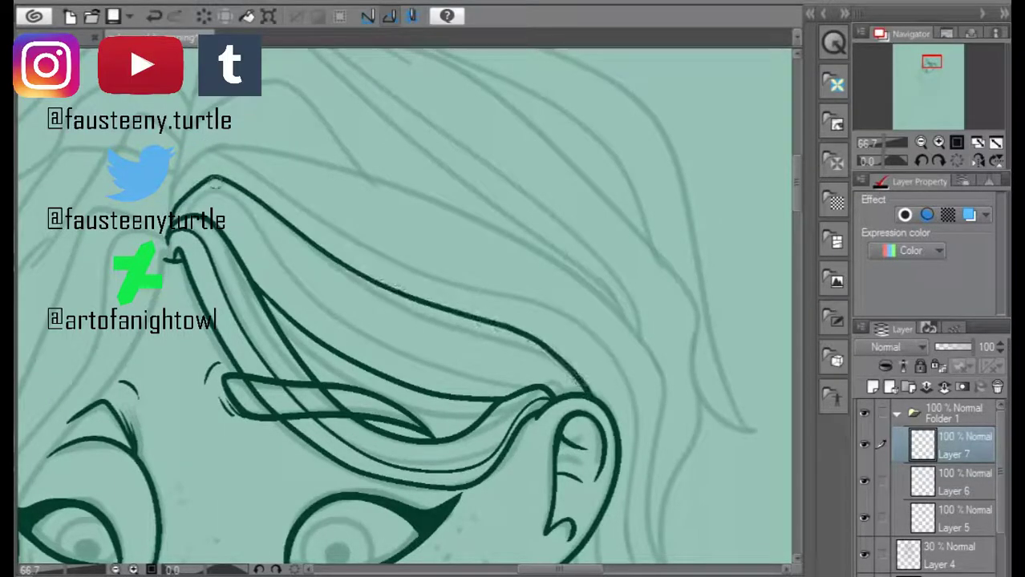
{"action": "mouse_move", "coordinate": [196, 207]}
{"action": "left_mouse_down"}
{"action": "mouse_move", "coordinate": [561, 393]}
{"action": "mouse_move", "coordinate": [553, 378]}
{"action": "left_mouse_up"}
{"action": "key", "text": "ctrl+z"}
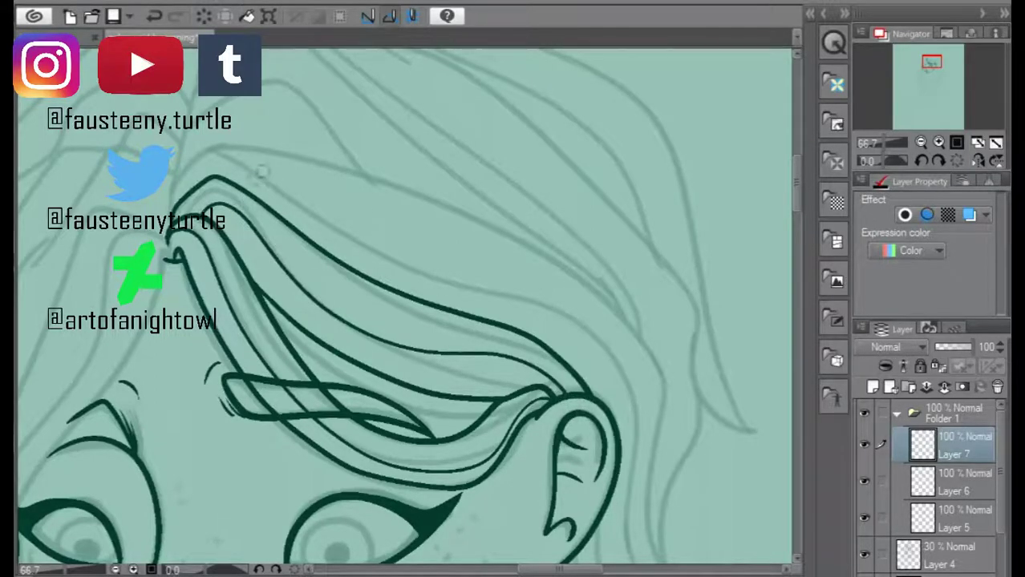
- Ink the long outer hair strand falling behind the ear to a pointed tip over the shoulder
{"action": "scroll", "coordinate": [330, 211], "scroll_direction": "down", "scroll_amount": 3}
{"action": "scroll", "coordinate": [210, 200], "scroll_direction": "up", "scroll_amount": 1}
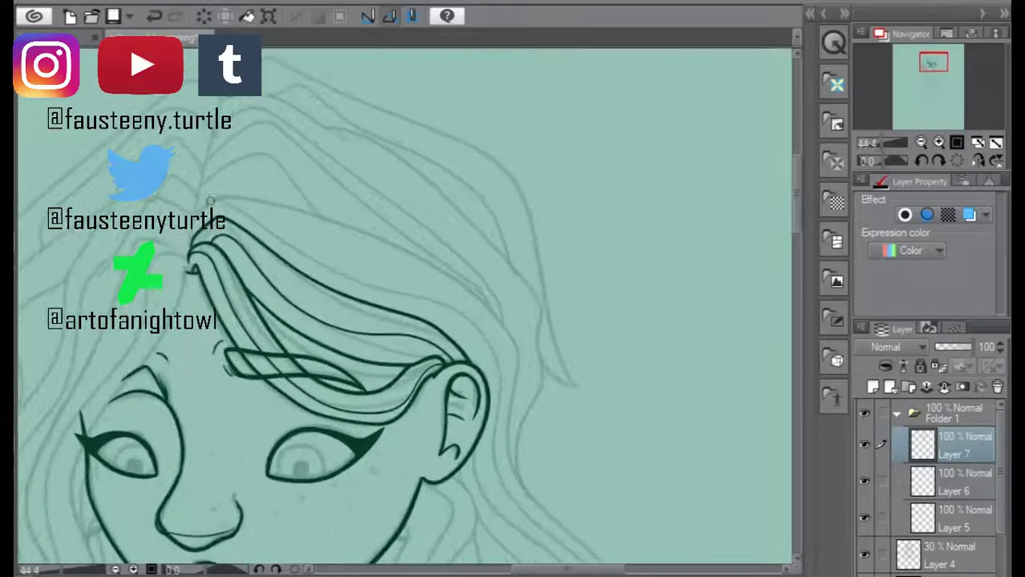
{"action": "key", "text": "h"}
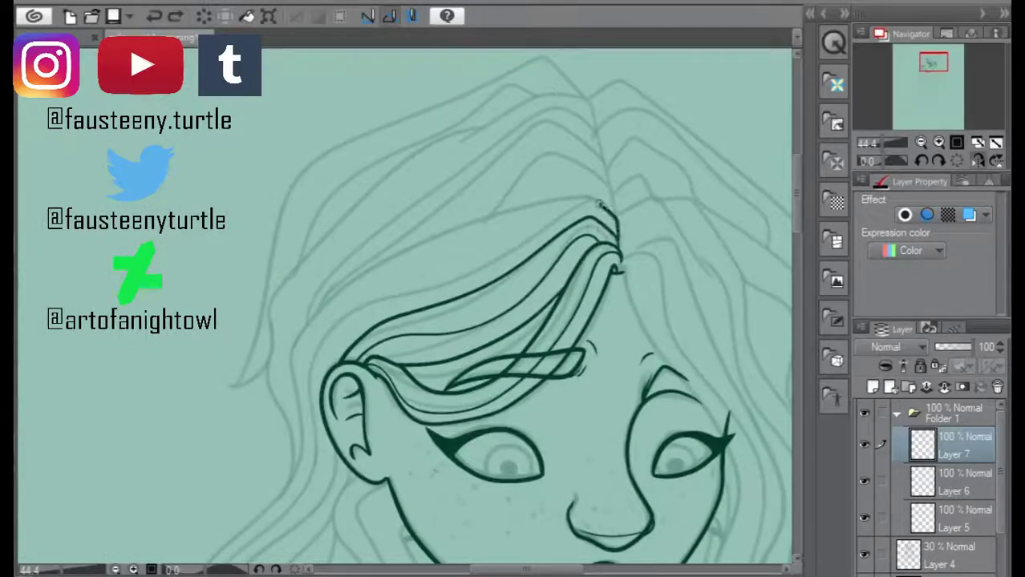
{"action": "left_click_drag", "start_coordinate": [281, 513], "coordinate": [277, 178]}
{"action": "scroll", "coordinate": [276, 178], "scroll_direction": "up", "scroll_amount": 1}
{"action": "mouse_move", "coordinate": [302, 128]}
{"action": "left_mouse_down"}
{"action": "mouse_move", "coordinate": [265, 189]}
{"action": "mouse_move", "coordinate": [220, 232]}
{"action": "left_mouse_up"}
{"action": "key", "text": "ctrl+z"}
{"action": "key", "text": "ctrl+z"}
{"action": "mouse_move", "coordinate": [290, 161]}
{"action": "left_mouse_down"}
{"action": "mouse_move", "coordinate": [215, 233]}
{"action": "mouse_move", "coordinate": [194, 421]}
{"action": "left_mouse_up"}
{"action": "key", "text": "ctrl+z"}
{"action": "mouse_move", "coordinate": [185, 325]}
{"action": "left_mouse_down"}
{"action": "mouse_move", "coordinate": [199, 423]}
{"action": "mouse_move", "coordinate": [215, 437]}
{"action": "left_mouse_up"}
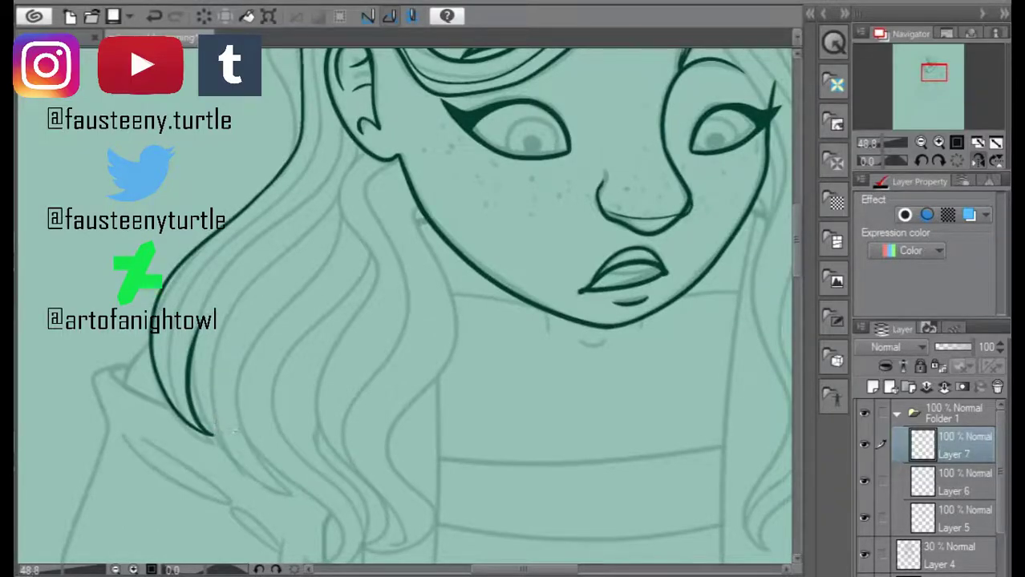
- Ink both wavy edges of the hair lock hanging below the ear, redrawing them until they meet in a tip
{"action": "mouse_move", "coordinate": [371, 169]}
{"action": "left_mouse_down"}
{"action": "mouse_move", "coordinate": [364, 121]}
{"action": "mouse_move", "coordinate": [392, 491]}
{"action": "mouse_move", "coordinate": [432, 466]}
{"action": "left_mouse_up"}
{"action": "key", "text": "ctrl+z"}
{"action": "mouse_move", "coordinate": [368, 504]}
{"action": "left_mouse_down"}
{"action": "mouse_move", "coordinate": [430, 473]}
{"action": "mouse_move", "coordinate": [437, 196]}
{"action": "mouse_move", "coordinate": [415, 166]}
{"action": "mouse_move", "coordinate": [383, 421]}
{"action": "mouse_move", "coordinate": [359, 508]}
{"action": "left_mouse_up"}
{"action": "key", "text": "ctrl+z"}
{"action": "key", "text": "ctrl+z"}
{"action": "key", "text": "ctrl+z"}
{"action": "key", "text": "ctrl+z"}
{"action": "mouse_move", "coordinate": [351, 124]}
{"action": "left_mouse_down"}
{"action": "mouse_move", "coordinate": [404, 485]}
{"action": "mouse_move", "coordinate": [376, 513]}
{"action": "mouse_move", "coordinate": [325, 397]}
{"action": "mouse_move", "coordinate": [357, 103]}
{"action": "left_mouse_up"}
{"action": "key", "text": "ctrl+z"}
{"action": "mouse_move", "coordinate": [412, 174]}
{"action": "left_mouse_down"}
{"action": "mouse_move", "coordinate": [393, 469]}
{"action": "mouse_move", "coordinate": [356, 506]}
{"action": "mouse_move", "coordinate": [429, 303]}
{"action": "left_mouse_up"}
{"action": "key", "text": "ctrl+z"}
{"action": "key", "text": "ctrl+z"}
{"action": "left_click_drag", "start_coordinate": [353, 502], "coordinate": [425, 169]}
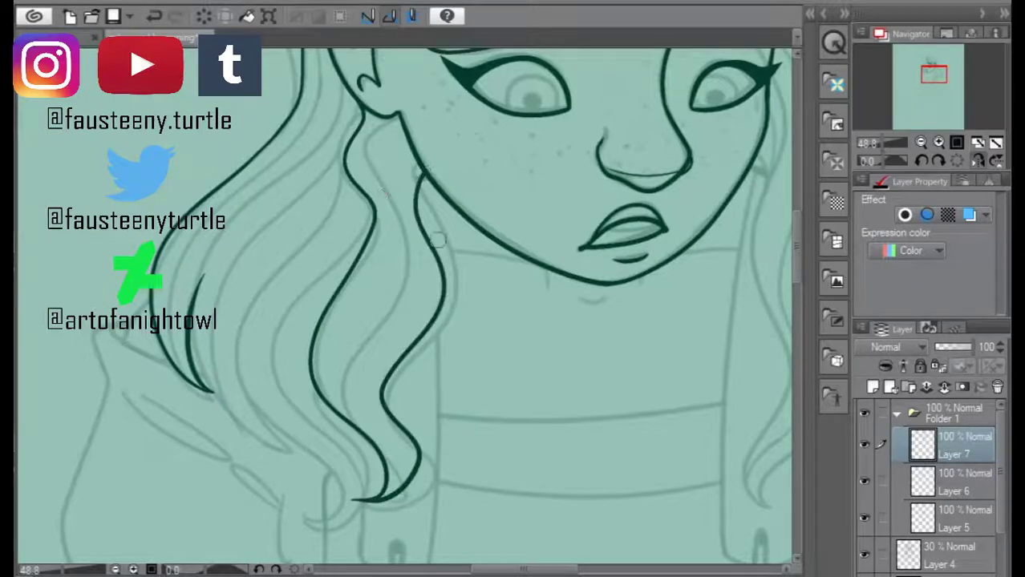
{"action": "scroll", "coordinate": [364, 489], "scroll_direction": "up", "scroll_amount": 1}
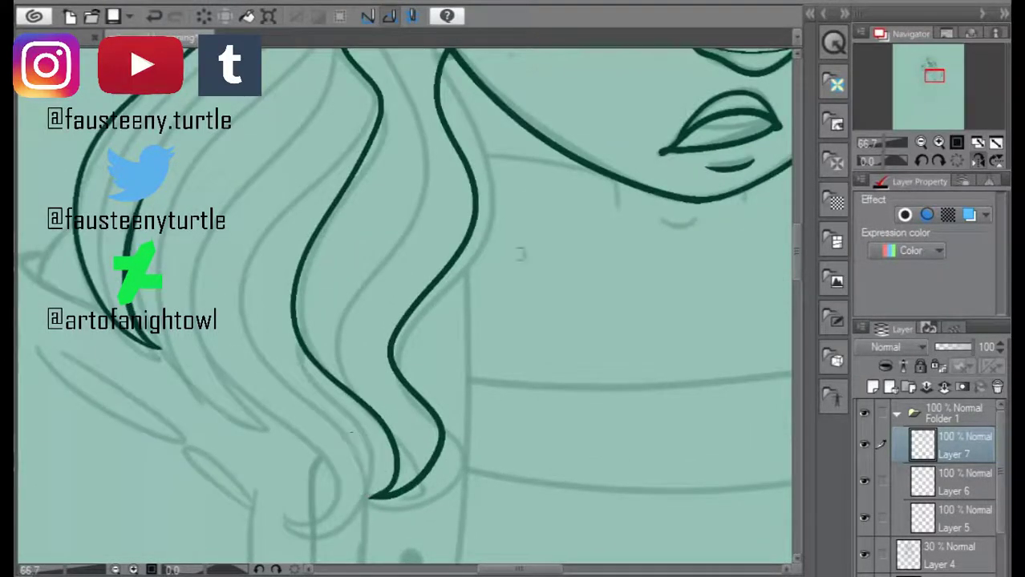
- Ink a thin wavy inner line down the hair lock below the ear, from the earlobe to the tip
{"action": "scroll", "coordinate": [529, 250], "scroll_direction": "down", "scroll_amount": 1}
{"action": "key", "text": "ctrl+z"}
{"action": "mouse_move", "coordinate": [411, 117]}
{"action": "left_mouse_down"}
{"action": "mouse_move", "coordinate": [385, 207]}
{"action": "mouse_move", "coordinate": [414, 290]}
{"action": "mouse_move", "coordinate": [417, 490]}
{"action": "left_mouse_up"}
{"action": "key", "text": "ctrl+z"}
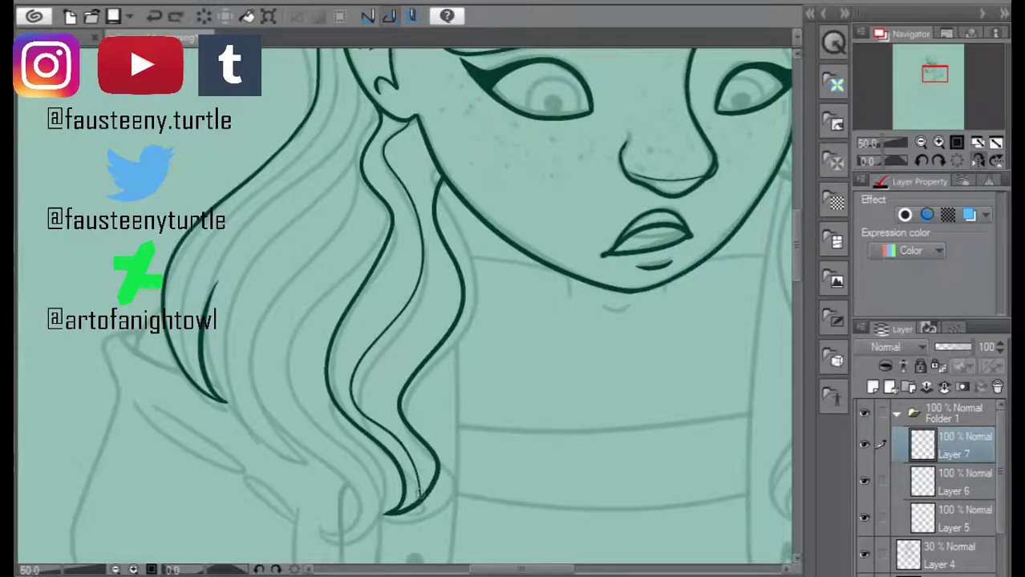
- Ink the long strand edge behind the ear, curving down over the shoulder to the end of the hair
{"action": "left_click_drag", "start_coordinate": [337, 134], "coordinate": [282, 183]}
{"action": "key", "text": "ctrl+z"}
{"action": "mouse_move", "coordinate": [361, 77]}
{"action": "left_mouse_down"}
{"action": "mouse_move", "coordinate": [210, 311]}
{"action": "mouse_move", "coordinate": [319, 469]}
{"action": "mouse_move", "coordinate": [215, 287]}
{"action": "mouse_move", "coordinate": [303, 202]}
{"action": "left_mouse_up"}
{"action": "key", "text": "ctrl+z"}
{"action": "key", "text": "ctrl+z"}
{"action": "mouse_move", "coordinate": [307, 465]}
{"action": "left_mouse_down"}
{"action": "mouse_move", "coordinate": [205, 311]}
{"action": "mouse_move", "coordinate": [232, 252]}
{"action": "mouse_move", "coordinate": [361, 77]}
{"action": "left_mouse_up"}
{"action": "key", "text": "ctrl+z"}
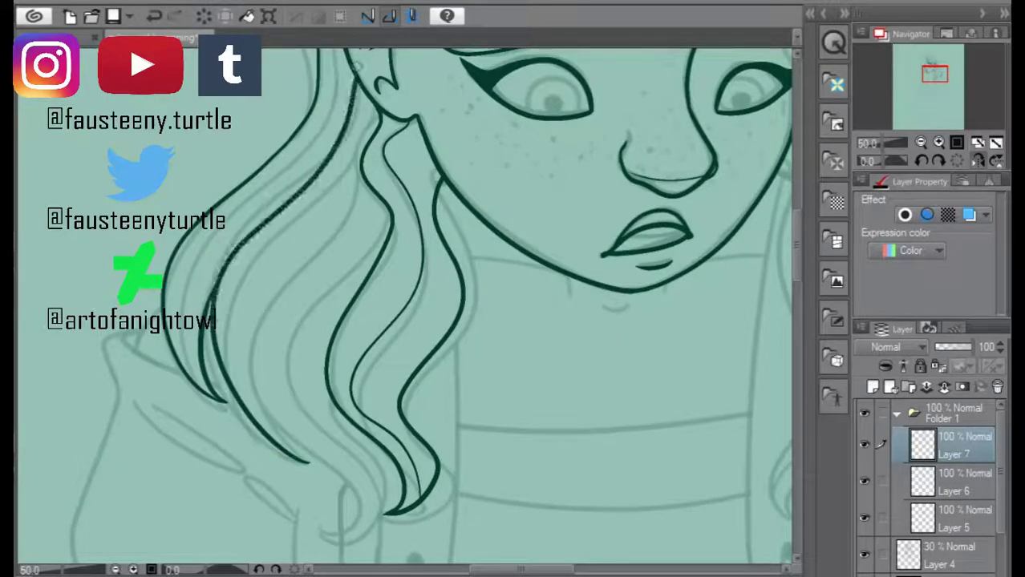
- Ink both edges of the wavy lock behind the ear lock, ending in a curled tip
{"action": "mouse_move", "coordinate": [365, 184]}
{"action": "left_mouse_down"}
{"action": "mouse_move", "coordinate": [321, 427]}
{"action": "mouse_move", "coordinate": [325, 545]}
{"action": "mouse_move", "coordinate": [388, 504]}
{"action": "left_mouse_up"}
{"action": "key", "text": "ctrl+z"}
{"action": "left_click_drag", "start_coordinate": [327, 542], "coordinate": [339, 411]}
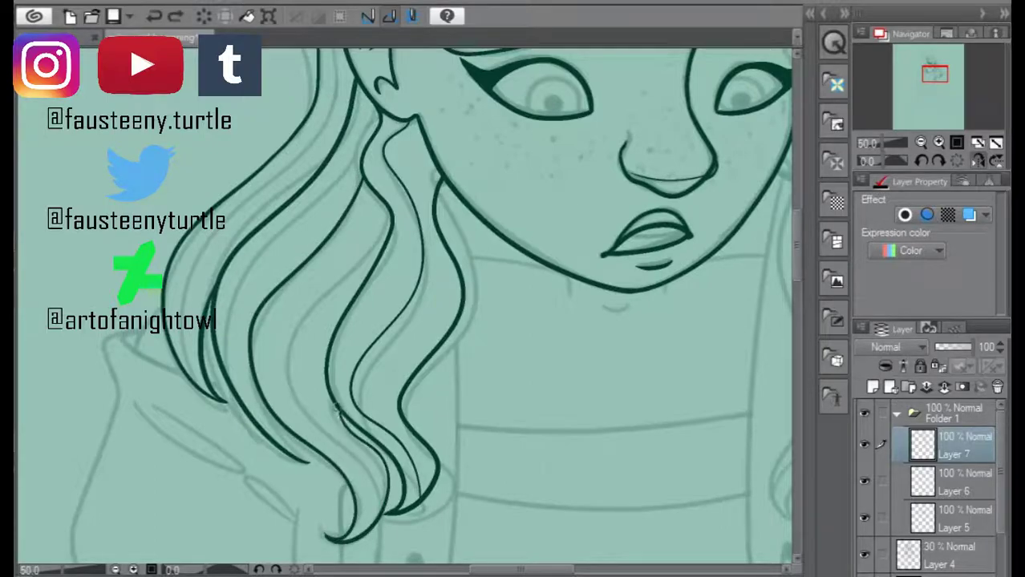
- Ink a thin inner line through the curled lock down to its tip, checking it in a mirrored view
{"action": "key", "text": "h"}
{"action": "scroll", "coordinate": [430, 526], "scroll_direction": "up", "scroll_amount": 1}
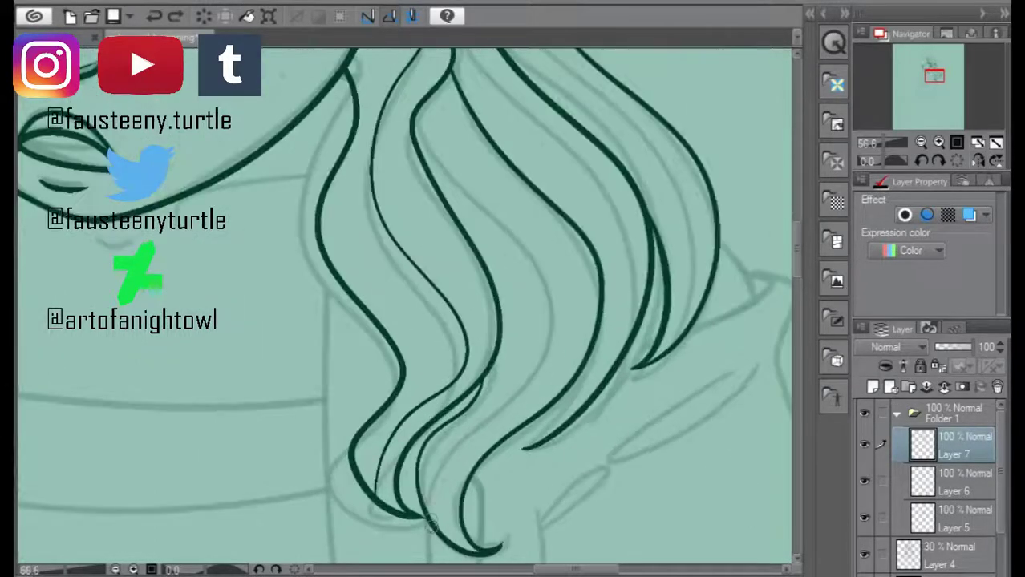
{"action": "left_click_drag", "start_coordinate": [447, 427], "coordinate": [478, 394]}
{"action": "key", "text": "ctrl+z"}
{"action": "key", "text": "ctrl+z"}
{"action": "mouse_move", "coordinate": [429, 458]}
{"action": "left_mouse_down"}
{"action": "mouse_move", "coordinate": [417, 513]}
{"action": "mouse_move", "coordinate": [439, 429]}
{"action": "left_mouse_up"}
{"action": "key", "text": "ctrl+z"}
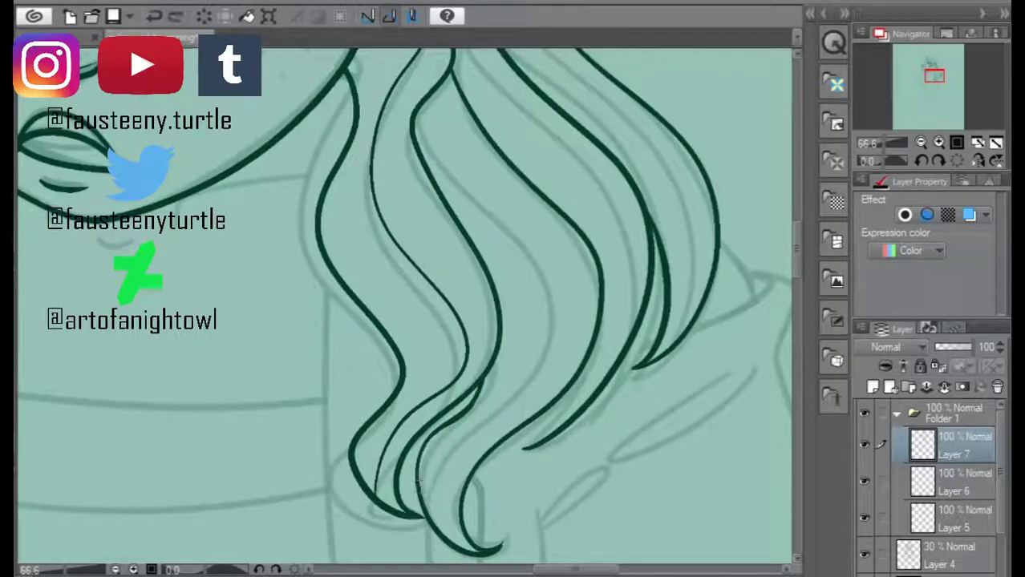
{"action": "key", "text": "ctrl+z"}
{"action": "mouse_move", "coordinate": [429, 94]}
{"action": "left_mouse_down"}
{"action": "mouse_move", "coordinate": [529, 273]}
{"action": "mouse_move", "coordinate": [454, 451]}
{"action": "mouse_move", "coordinate": [463, 557]}
{"action": "mouse_move", "coordinate": [482, 177]}
{"action": "mouse_move", "coordinate": [417, 104]}
{"action": "left_mouse_up"}
{"action": "key", "text": "ctrl+z"}
{"action": "scroll", "coordinate": [427, 235], "scroll_direction": "down", "scroll_amount": 1}
{"action": "scroll", "coordinate": [427, 235], "scroll_direction": "right", "scroll_amount": 3}
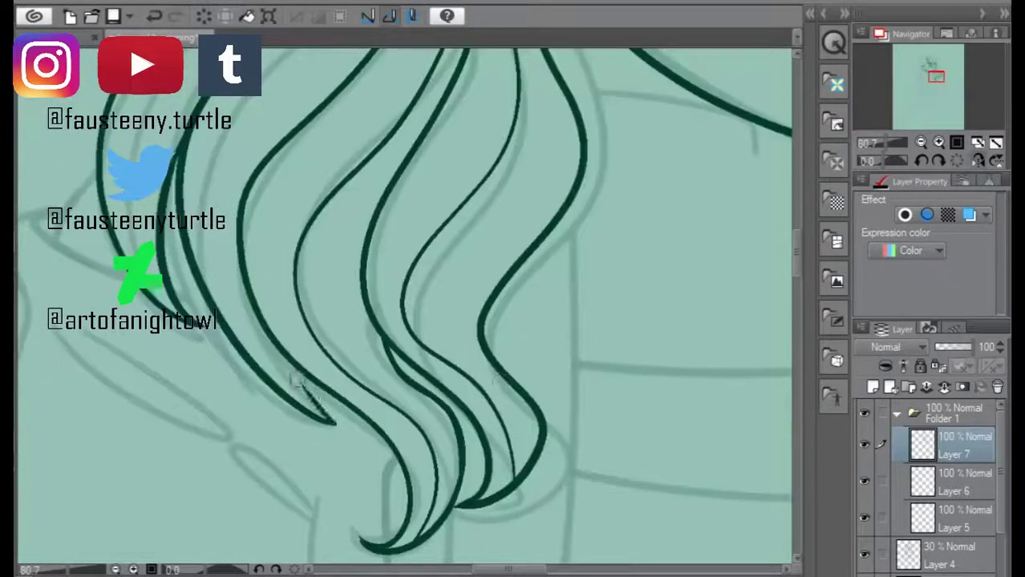
- Close the pointed tip of the strand behind the curled lock and ink a thin inner line along that strand
{"action": "scroll", "coordinate": [796, 241], "scroll_direction": "up", "scroll_amount": 1}
{"action": "scroll", "coordinate": [796, 241], "scroll_direction": "down", "scroll_amount": 1}
{"action": "key", "text": "ctrl+z"}
{"action": "left_click_drag", "start_coordinate": [429, 88], "coordinate": [245, 525]}
{"action": "scroll", "coordinate": [795, 215], "scroll_direction": "down", "scroll_amount": 2}
{"action": "scroll", "coordinate": [644, 115], "scroll_direction": "up", "scroll_amount": 1}
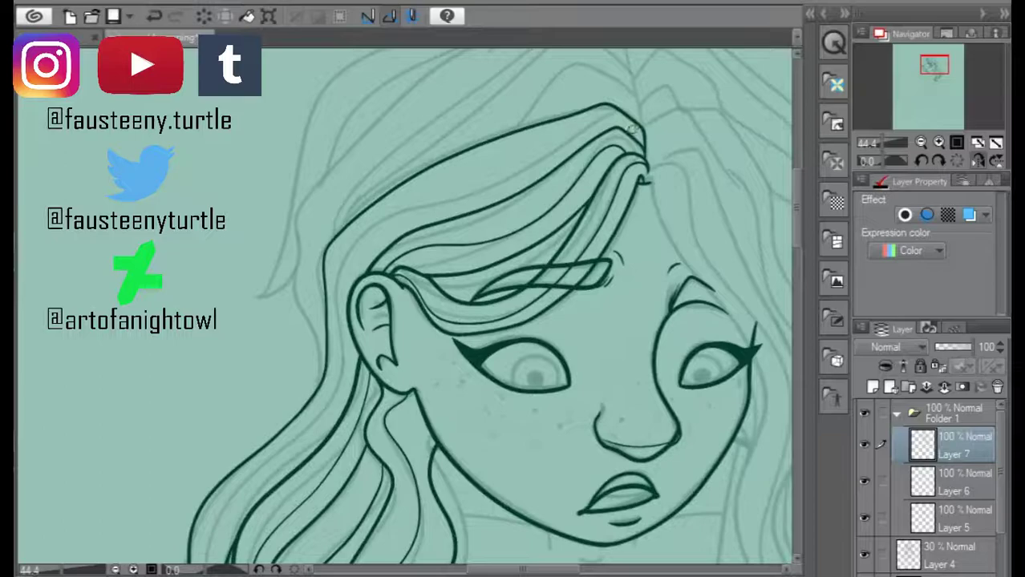
- Ink two large crown strands arching from the parting to the back of the head above the ear
{"action": "scroll", "coordinate": [795, 195], "scroll_direction": "up", "scroll_amount": 2}
{"action": "scroll", "coordinate": [794, 195], "scroll_direction": "down", "scroll_amount": 1}
{"action": "mouse_move", "coordinate": [274, 520]}
{"action": "left_mouse_down"}
{"action": "mouse_move", "coordinate": [247, 355]}
{"action": "mouse_move", "coordinate": [481, 104]}
{"action": "mouse_move", "coordinate": [621, 132]}
{"action": "left_mouse_up"}
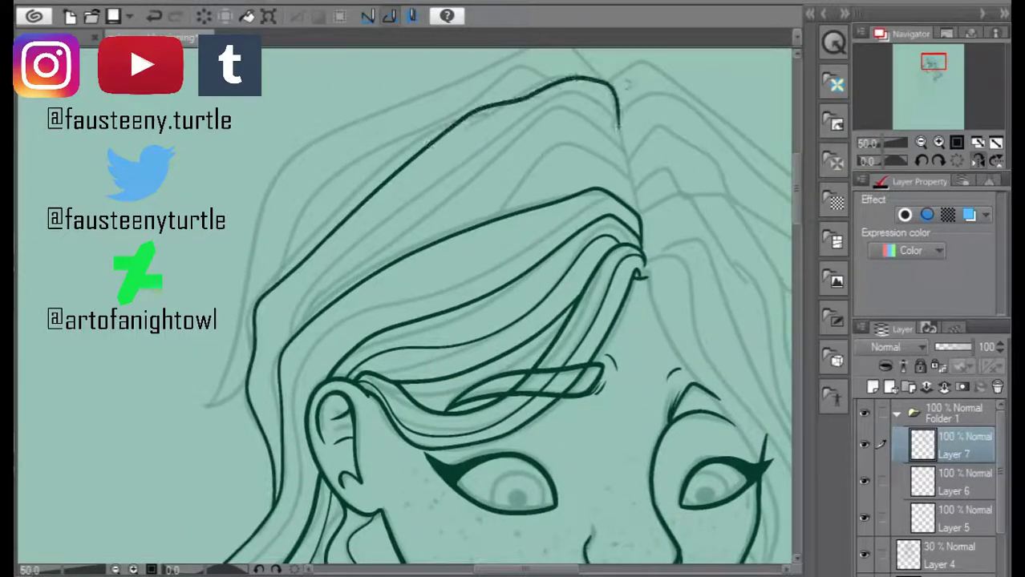
{"action": "scroll", "coordinate": [622, 131], "scroll_direction": "up", "scroll_amount": 1}
{"action": "left_click_drag", "start_coordinate": [272, 329], "coordinate": [622, 136]}
{"action": "scroll", "coordinate": [621, 161], "scroll_direction": "up", "scroll_amount": 2}
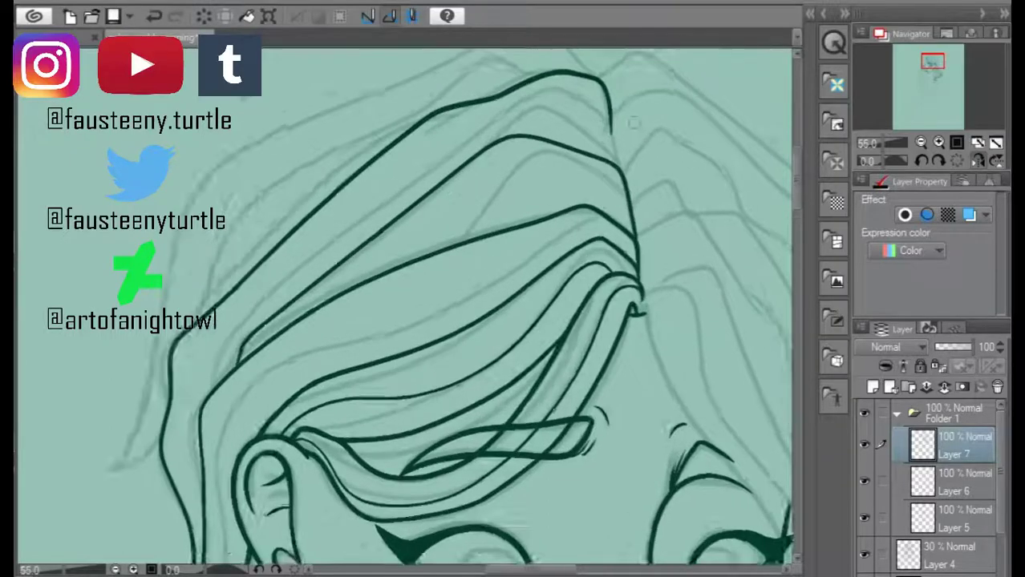
- Ink thin inner lines inside the two crown strands, starting from the parting
{"action": "scroll", "coordinate": [621, 160], "scroll_direction": "down", "scroll_amount": 3}
{"action": "scroll", "coordinate": [503, 214], "scroll_direction": "up", "scroll_amount": 4}
{"action": "left_click_drag", "start_coordinate": [474, 281], "coordinate": [645, 228]}
{"action": "mouse_move", "coordinate": [290, 464]}
{"action": "left_mouse_down"}
{"action": "mouse_move", "coordinate": [369, 294]}
{"action": "mouse_move", "coordinate": [631, 170]}
{"action": "left_mouse_up"}
{"action": "scroll", "coordinate": [634, 164], "scroll_direction": "up", "scroll_amount": 1}
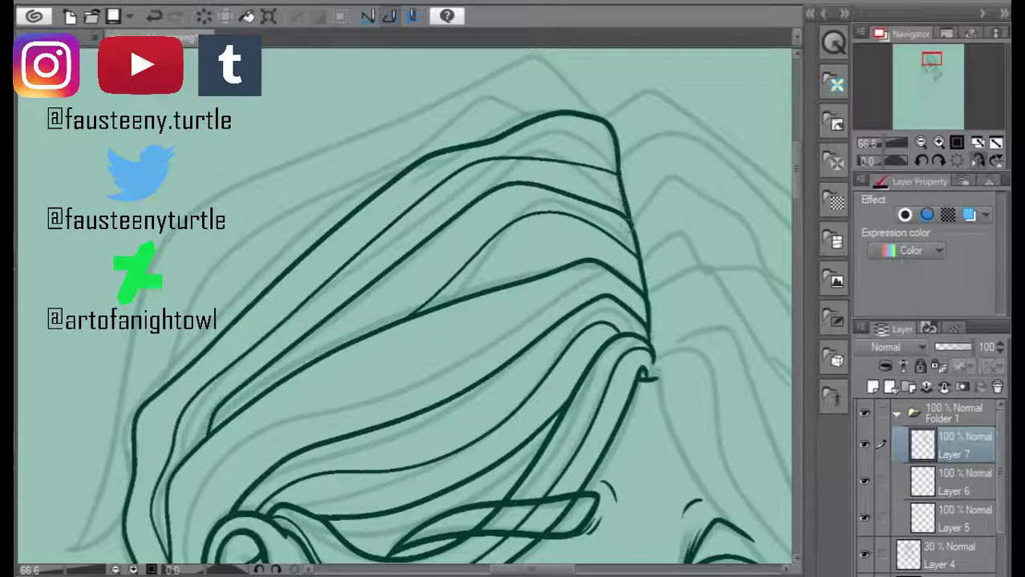
{"action": "scroll", "coordinate": [614, 167], "scroll_direction": "down", "scroll_amount": 1}
{"action": "key", "text": "ctrl+z"}
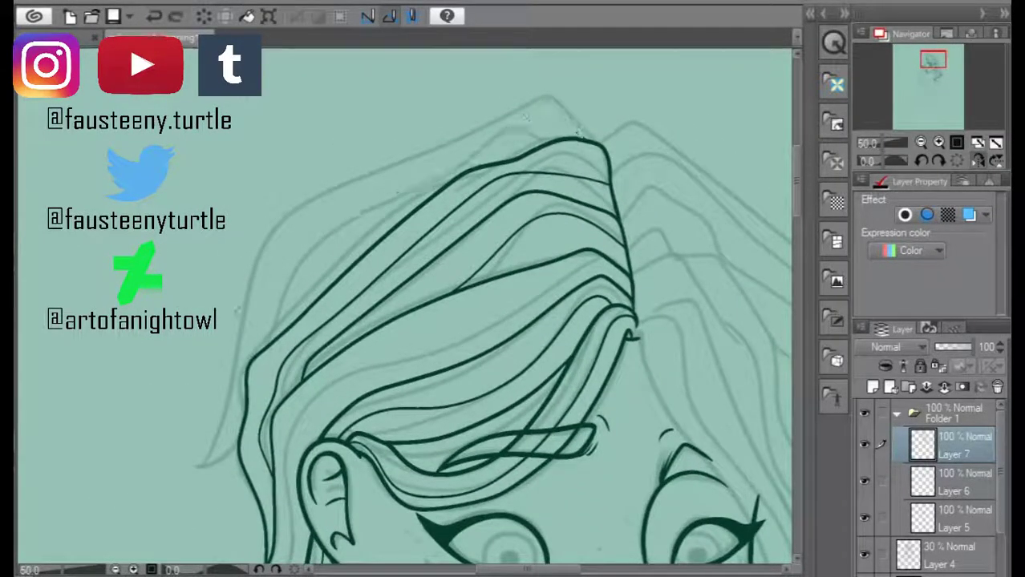
- Ink the outermost hair contour from the top of the parting around the crown to a flicked tip behind the head
{"action": "key", "text": "h"}
{"action": "mouse_move", "coordinate": [233, 121]}
{"action": "left_mouse_down"}
{"action": "mouse_move", "coordinate": [347, 152]}
{"action": "mouse_move", "coordinate": [544, 276]}
{"action": "mouse_move", "coordinate": [617, 461]}
{"action": "left_mouse_up"}
{"action": "key", "text": "ctrl+z"}
{"action": "key", "text": "h"}
{"action": "mouse_move", "coordinate": [193, 469]}
{"action": "left_mouse_down"}
{"action": "mouse_move", "coordinate": [241, 284]}
{"action": "mouse_move", "coordinate": [577, 118]}
{"action": "left_mouse_up"}
{"action": "key", "text": "ctrl+z"}
{"action": "left_click_drag", "start_coordinate": [194, 473], "coordinate": [277, 287]}
{"action": "key", "text": "ctrl+z"}
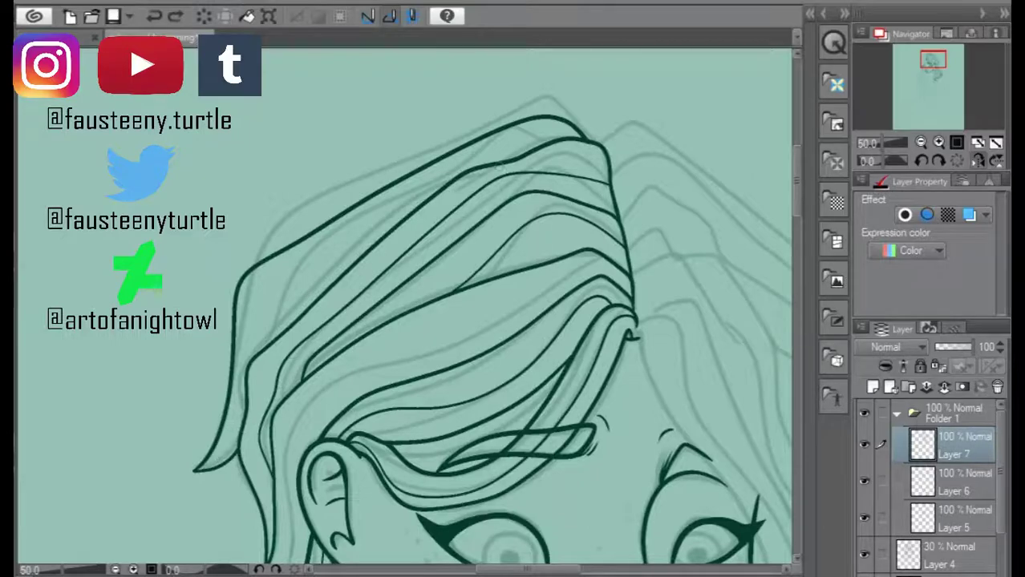
- Ink thin inner lines inside the outermost crown strand, redrawing the long one until it follows the curve
{"action": "mouse_move", "coordinate": [256, 353]}
{"action": "left_mouse_down"}
{"action": "mouse_move", "coordinate": [357, 236]}
{"action": "mouse_move", "coordinate": [519, 149]}
{"action": "left_mouse_up"}
{"action": "key", "text": "ctrl+z"}
{"action": "left_click_drag", "start_coordinate": [259, 353], "coordinate": [349, 232]}
{"action": "key", "text": "ctrl+z"}
{"action": "mouse_move", "coordinate": [264, 347]}
{"action": "left_mouse_down"}
{"action": "mouse_move", "coordinate": [284, 297]}
{"action": "mouse_move", "coordinate": [423, 187]}
{"action": "mouse_move", "coordinate": [521, 149]}
{"action": "left_mouse_up"}
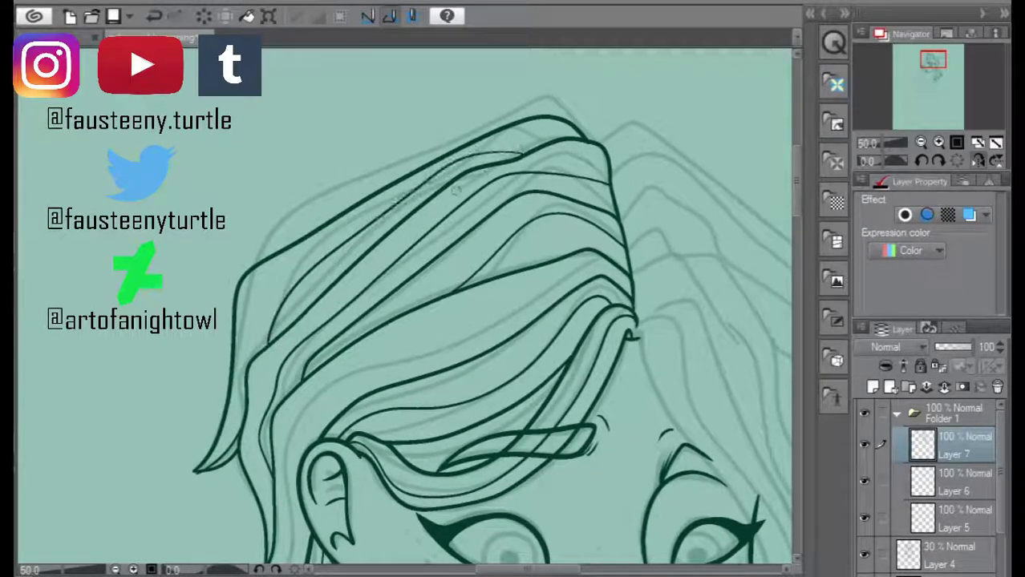
{"action": "scroll", "coordinate": [313, 193], "scroll_direction": "down", "scroll_amount": 2}
{"action": "scroll", "coordinate": [288, 289], "scroll_direction": "up", "scroll_amount": 2}
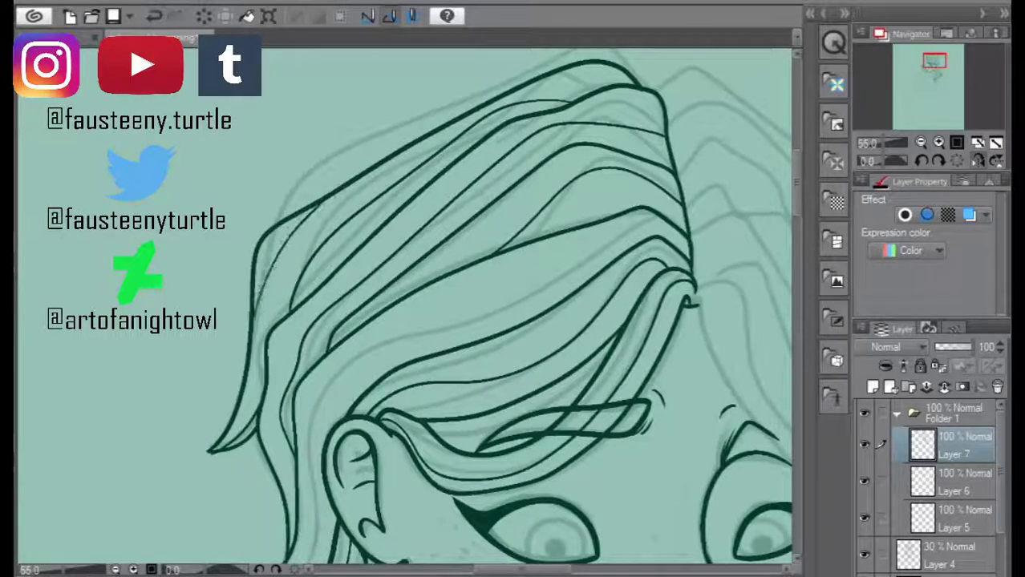
- Ink a thin inner line along the outer hair strand falling behind the ear
{"action": "scroll", "coordinate": [401, 320], "scroll_direction": "down", "scroll_amount": 2}
{"action": "scroll", "coordinate": [401, 321], "scroll_direction": "up", "scroll_amount": 3}
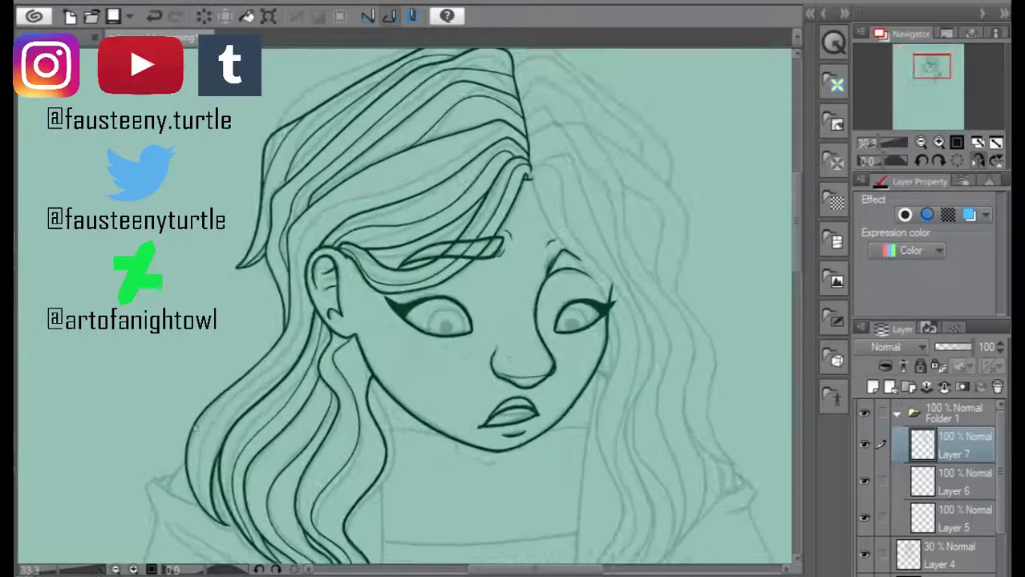
{"action": "mouse_move", "coordinate": [196, 525]}
{"action": "left_mouse_down"}
{"action": "mouse_move", "coordinate": [191, 463]}
{"action": "mouse_move", "coordinate": [279, 356]}
{"action": "left_mouse_up"}
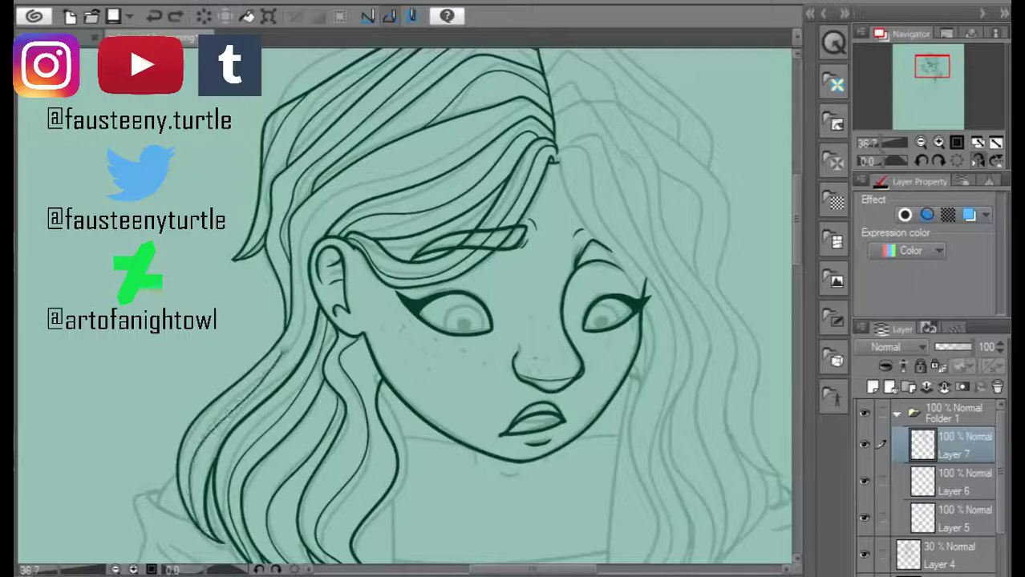
- Mirror the view and ink a long thin line from the parting through the upper strand, past the ear into the hair behind
{"action": "key", "text": "h"}
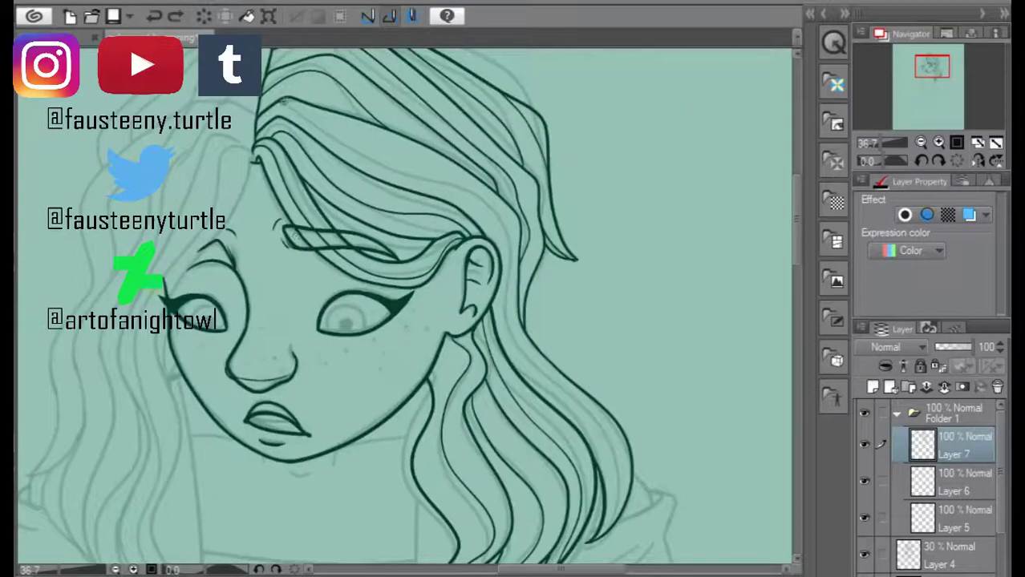
{"action": "left_click_drag", "start_coordinate": [341, 141], "coordinate": [498, 215]}
{"action": "key", "text": "ctrl+z"}
{"action": "mouse_move", "coordinate": [286, 109]}
{"action": "left_mouse_down"}
{"action": "mouse_move", "coordinate": [506, 277]}
{"action": "mouse_move", "coordinate": [582, 405]}
{"action": "left_mouse_up"}
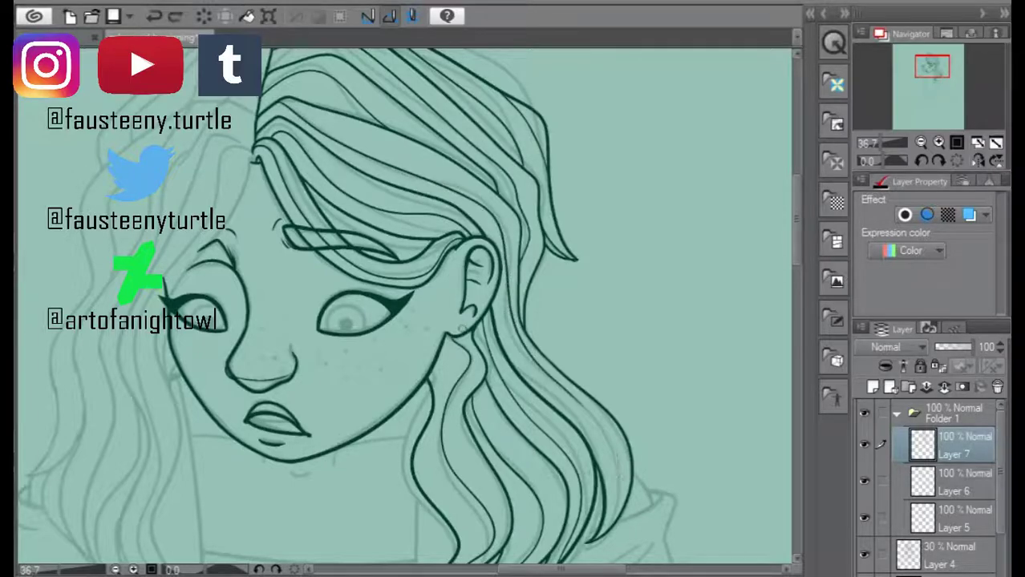
- Ink a thin line up from the tip of the outermost strand resting over the shoulder
{"action": "scroll", "coordinate": [405, 305], "scroll_direction": "up", "scroll_amount": 3}
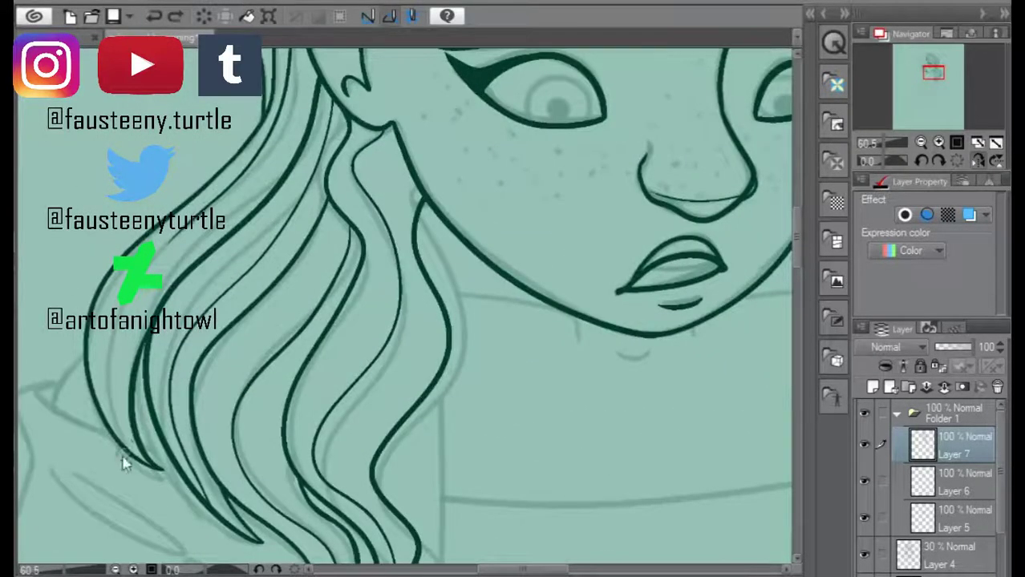
{"action": "left_click_drag", "start_coordinate": [103, 443], "coordinate": [125, 301]}
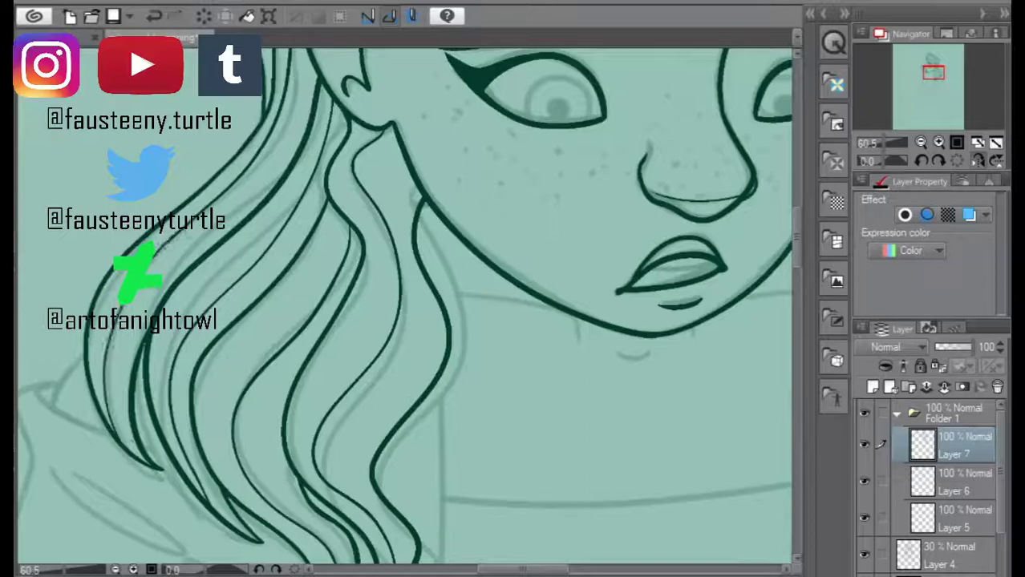
{"action": "scroll", "coordinate": [122, 416], "scroll_direction": "down", "scroll_amount": 3}
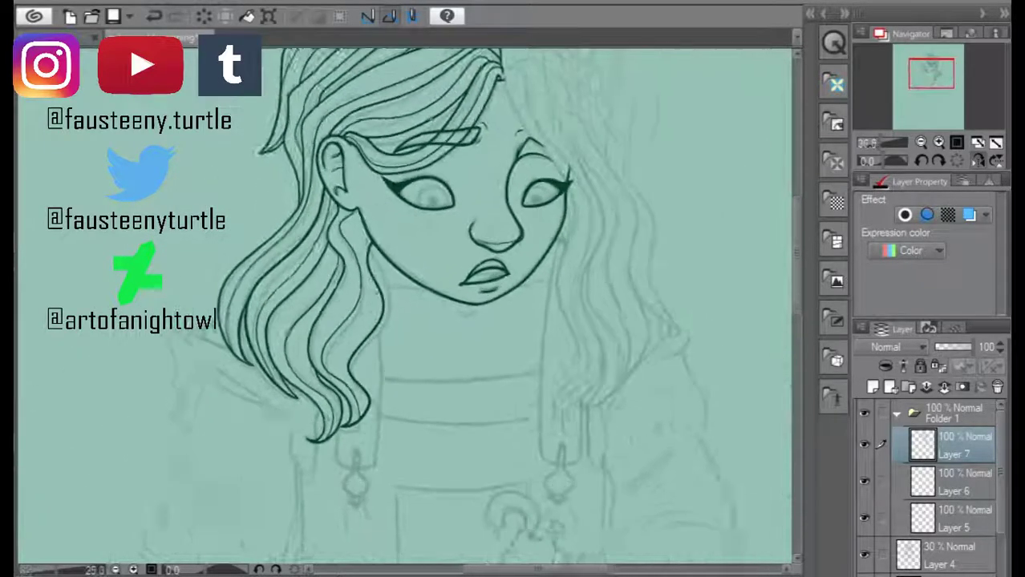
- Ink a short thin line up from the bend of the lock below the ear, redrawing it along the lock's face-side edge
{"action": "scroll", "coordinate": [365, 380], "scroll_direction": "up", "scroll_amount": 2}
{"action": "left_click_drag", "start_coordinate": [333, 393], "coordinate": [395, 297]}
{"action": "key", "text": "ctrl+z"}
{"action": "key", "text": "ctrl+z"}
{"action": "left_click_drag", "start_coordinate": [332, 416], "coordinate": [376, 312]}
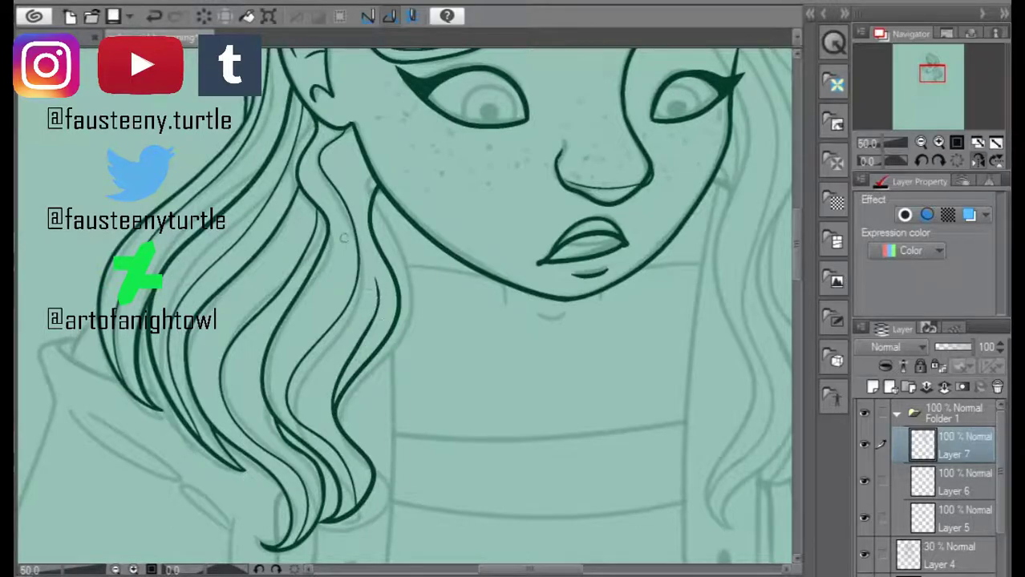
{"action": "scroll", "coordinate": [343, 236], "scroll_direction": "down", "scroll_amount": 1}
{"action": "mouse_move", "coordinate": [267, 258]}
{"action": "left_mouse_down"}
{"action": "mouse_move", "coordinate": [228, 365]}
{"action": "mouse_move", "coordinate": [258, 279]}
{"action": "mouse_move", "coordinate": [238, 300]}
{"action": "mouse_move", "coordinate": [221, 372]}
{"action": "left_mouse_up"}
{"action": "key", "text": "ctrl+z"}
{"action": "key", "text": "ctrl+z"}
{"action": "left_click_drag", "start_coordinate": [251, 277], "coordinate": [221, 398]}
{"action": "key", "text": "ctrl+z"}
{"action": "left_click_drag", "start_coordinate": [267, 258], "coordinate": [224, 394]}
{"action": "key", "text": "ctrl+z"}
{"action": "scroll", "coordinate": [407, 305], "scroll_direction": "down", "scroll_amount": 1}
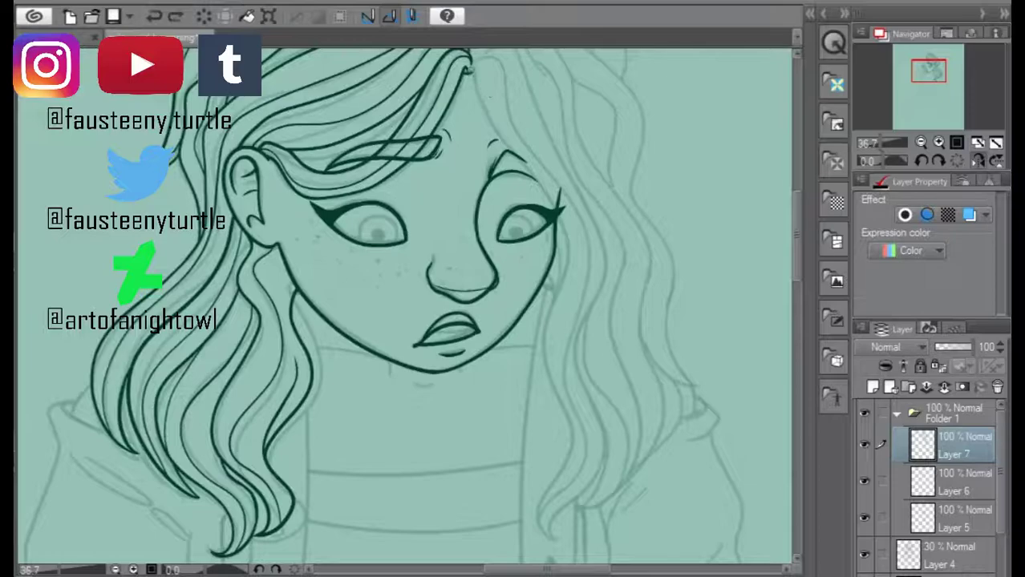
- Ink the face-side edge of the front strand on the far side, from the parting past the cheek, and join it at the parting
{"action": "mouse_move", "coordinate": [520, 162]}
{"action": "left_mouse_down"}
{"action": "mouse_move", "coordinate": [551, 404]}
{"action": "mouse_move", "coordinate": [553, 545]}
{"action": "left_mouse_up"}
{"action": "scroll", "coordinate": [477, 138], "scroll_direction": "up", "scroll_amount": 3}
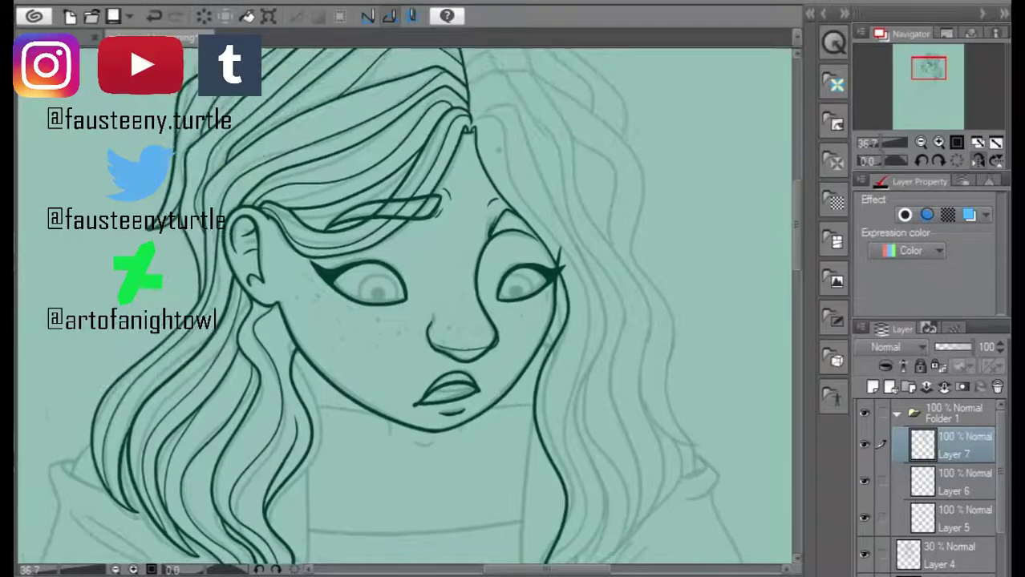
{"action": "scroll", "coordinate": [476, 139], "scroll_direction": "up", "scroll_amount": 2}
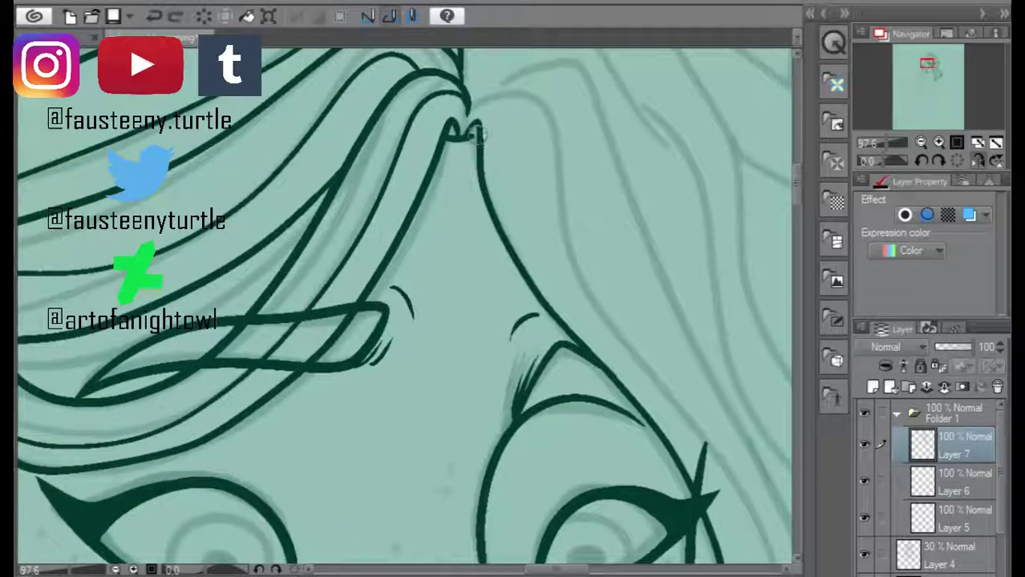
{"action": "left_click_drag", "start_coordinate": [465, 136], "coordinate": [474, 137]}
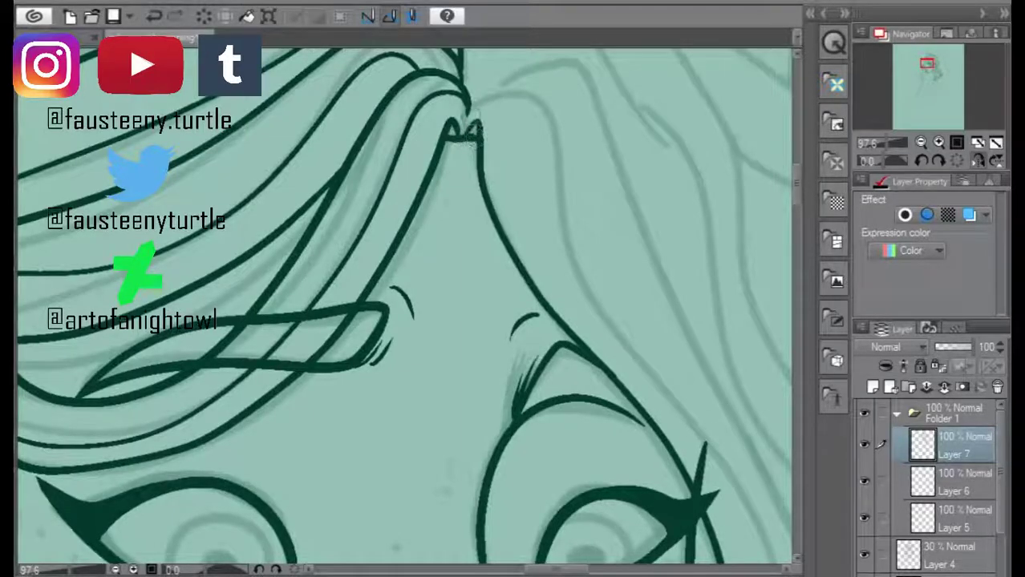
{"action": "scroll", "coordinate": [472, 136], "scroll_direction": "down", "scroll_amount": 4}
{"action": "scroll", "coordinate": [542, 201], "scroll_direction": "up", "scroll_amount": 2}
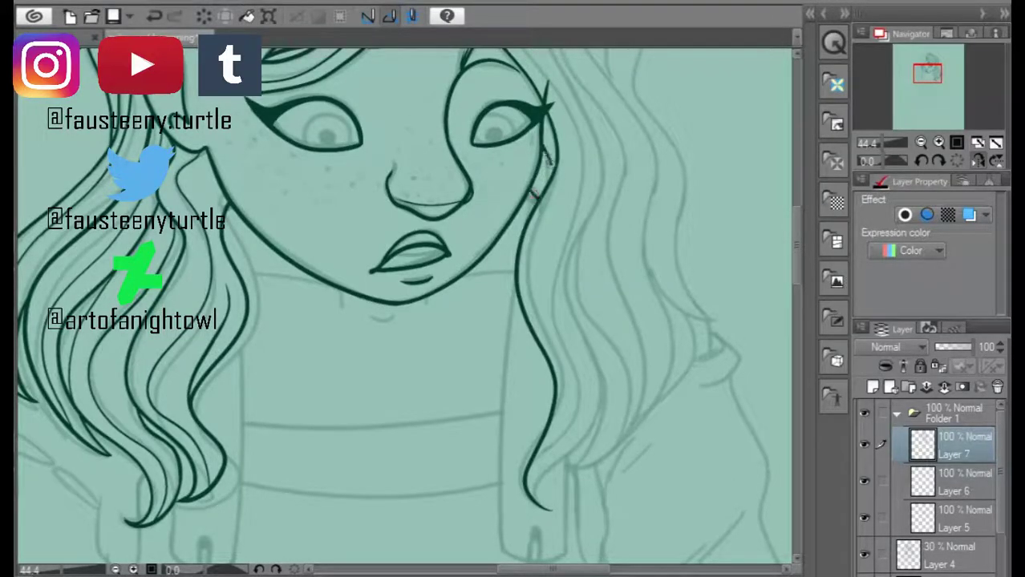
- Ink the outer edge of the far-side front strand from the parting down to its pointed tip, connecting it to the parting
{"action": "scroll", "coordinate": [546, 161], "scroll_direction": "up", "scroll_amount": 3}
{"action": "scroll", "coordinate": [546, 160], "scroll_direction": "down", "scroll_amount": 3}
{"action": "left_click_drag", "start_coordinate": [797, 257], "coordinate": [796, 222]}
{"action": "scroll", "coordinate": [274, 235], "scroll_direction": "up", "scroll_amount": 2}
{"action": "scroll", "coordinate": [804, 299], "scroll_direction": "down", "scroll_amount": 2}
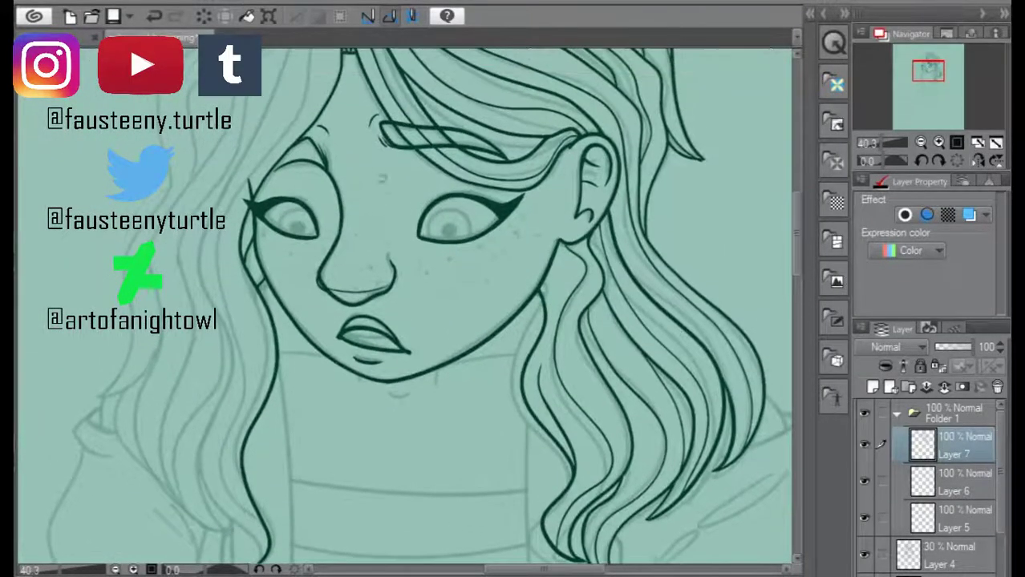
{"action": "scroll", "coordinate": [401, 320], "scroll_direction": "up", "scroll_amount": 2}
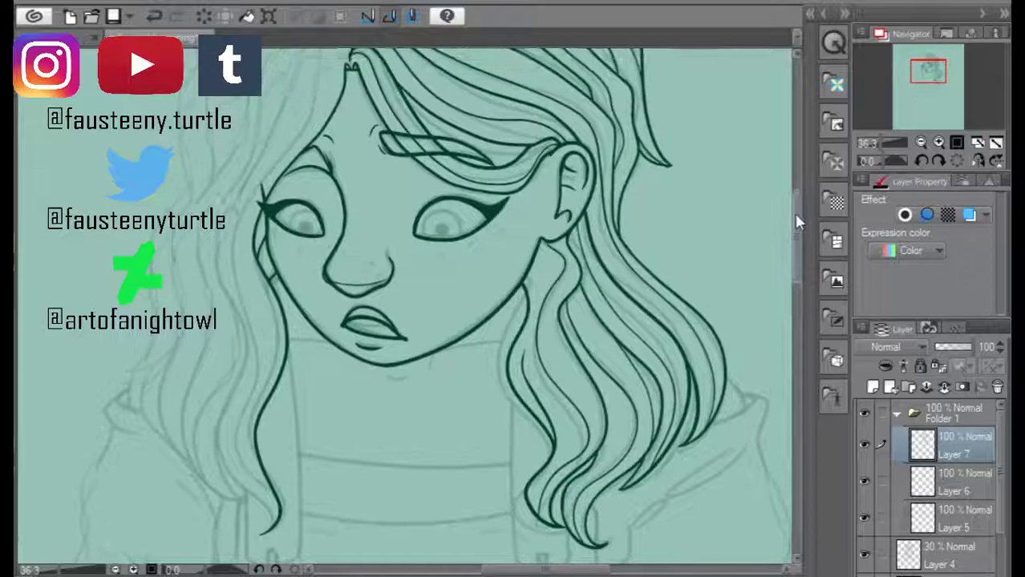
{"action": "mouse_move", "coordinate": [258, 525]}
{"action": "left_mouse_down"}
{"action": "mouse_move", "coordinate": [224, 449]}
{"action": "mouse_move", "coordinate": [207, 297]}
{"action": "mouse_move", "coordinate": [277, 138]}
{"action": "mouse_move", "coordinate": [337, 60]}
{"action": "left_mouse_up"}
{"action": "key", "text": "ctrl+z"}
{"action": "mouse_move", "coordinate": [269, 554]}
{"action": "left_mouse_down"}
{"action": "mouse_move", "coordinate": [231, 484]}
{"action": "mouse_move", "coordinate": [251, 168]}
{"action": "mouse_move", "coordinate": [319, 55]}
{"action": "left_mouse_up"}
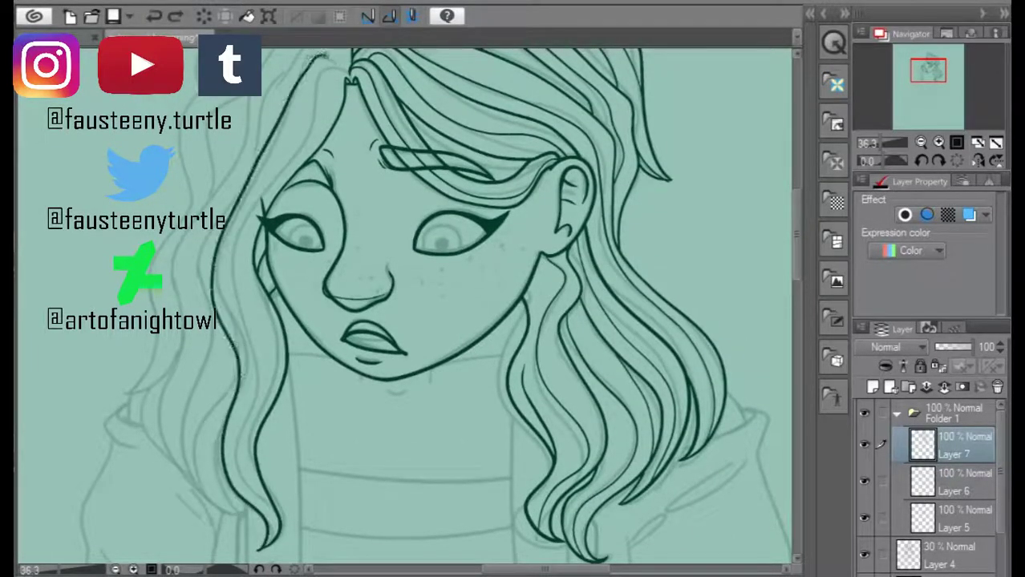
{"action": "scroll", "coordinate": [349, 48], "scroll_direction": "up", "scroll_amount": 5}
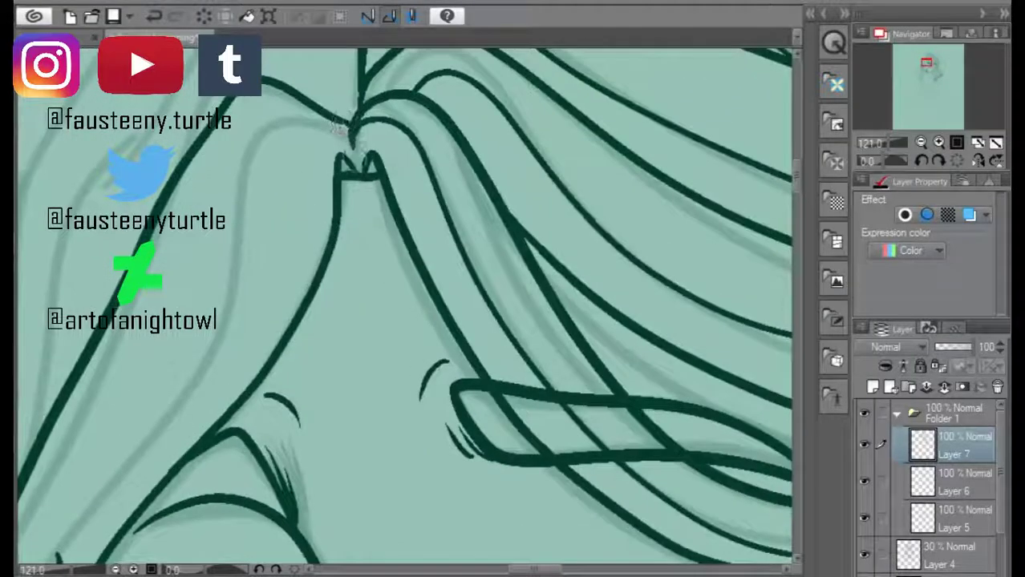
{"action": "scroll", "coordinate": [358, 165], "scroll_direction": "down", "scroll_amount": 5}
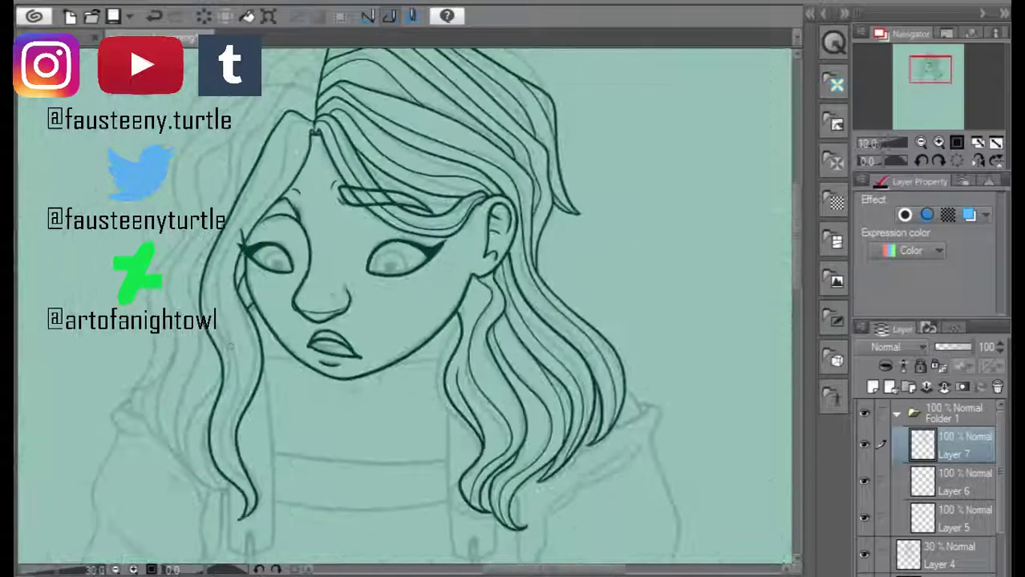
- Ink a thin wavy inner line down the far-side front strand from near the parting toward its tip
{"action": "scroll", "coordinate": [241, 529], "scroll_direction": "up", "scroll_amount": 4}
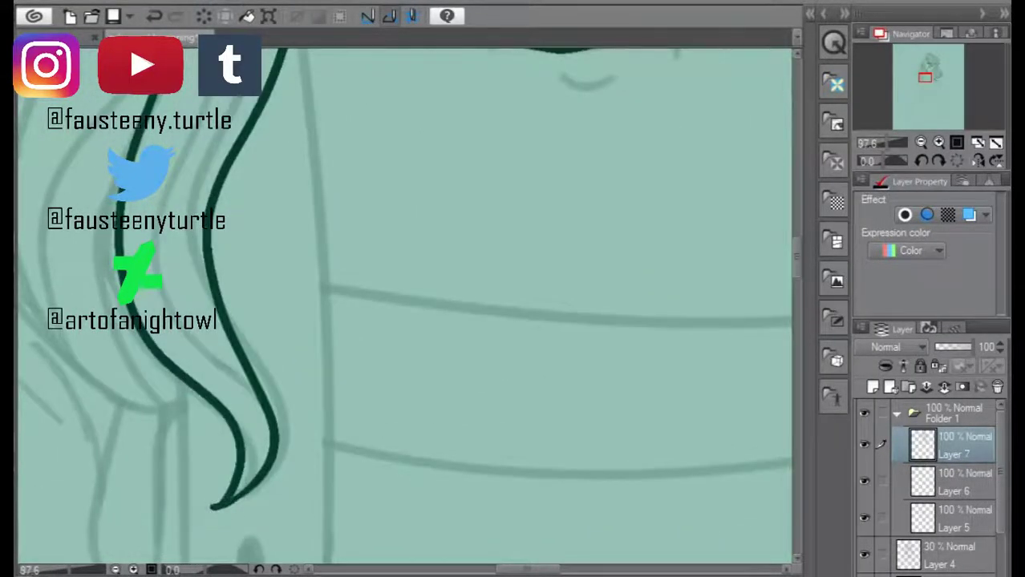
{"action": "scroll", "coordinate": [401, 305], "scroll_direction": "down", "scroll_amount": 5}
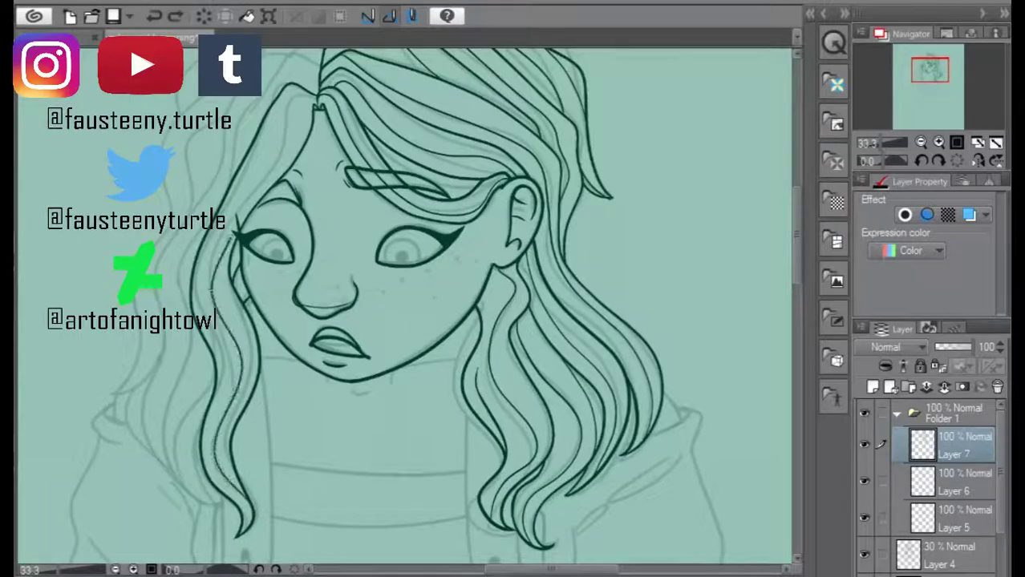
{"action": "key", "text": "ctrl+z"}
{"action": "mouse_move", "coordinate": [296, 94]}
{"action": "left_mouse_down"}
{"action": "mouse_move", "coordinate": [215, 299]}
{"action": "mouse_move", "coordinate": [241, 494]}
{"action": "left_mouse_up"}
{"action": "scroll", "coordinate": [237, 241], "scroll_direction": "down", "scroll_amount": 1}
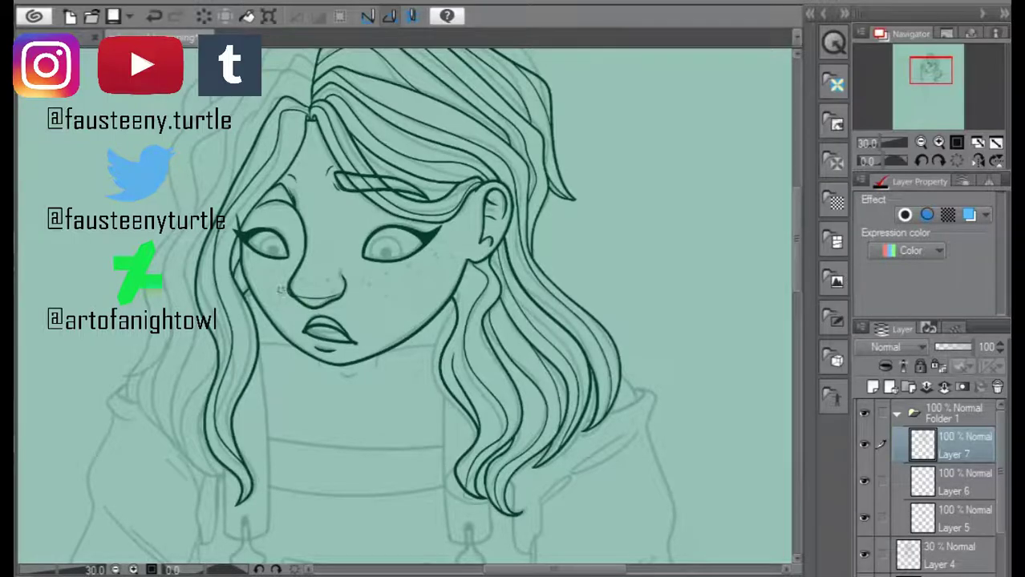
- Ink the outer edge of the lock behind the far-side front strand, from its pointed tip up to the parting
{"action": "scroll", "coordinate": [236, 241], "scroll_direction": "up", "scroll_amount": 2}
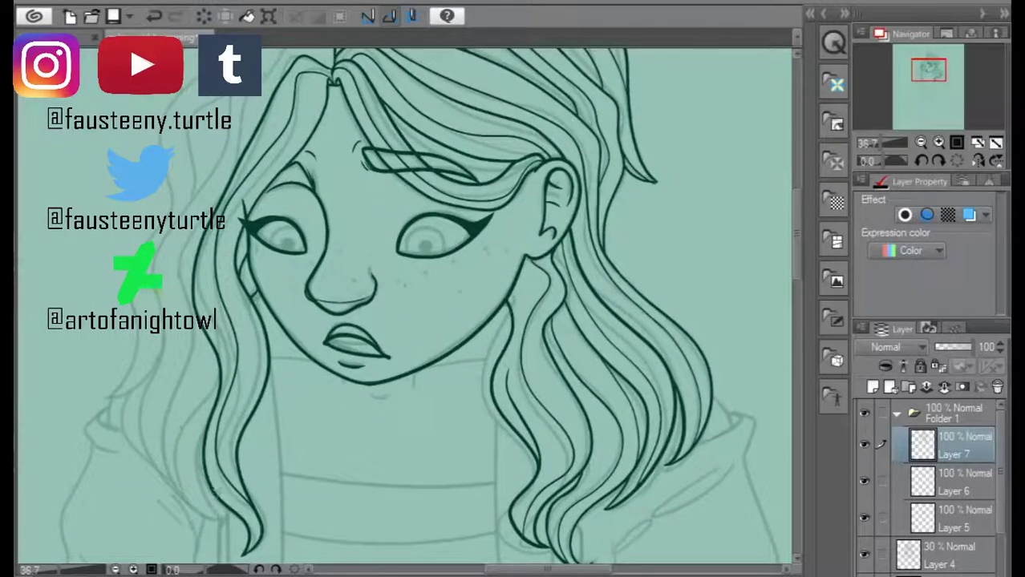
{"action": "left_click_drag", "start_coordinate": [165, 473], "coordinate": [189, 321]}
{"action": "key", "text": "ctrl+z"}
{"action": "key", "text": "ctrl+z"}
{"action": "mouse_move", "coordinate": [201, 491]}
{"action": "left_mouse_down"}
{"action": "mouse_move", "coordinate": [176, 494]}
{"action": "mouse_move", "coordinate": [180, 397]}
{"action": "left_mouse_up"}
{"action": "key", "text": "ctrl+z"}
{"action": "mouse_move", "coordinate": [217, 521]}
{"action": "left_mouse_down"}
{"action": "mouse_move", "coordinate": [172, 365]}
{"action": "mouse_move", "coordinate": [245, 100]}
{"action": "left_mouse_up"}
{"action": "scroll", "coordinate": [280, 147], "scroll_direction": "up", "scroll_amount": 2}
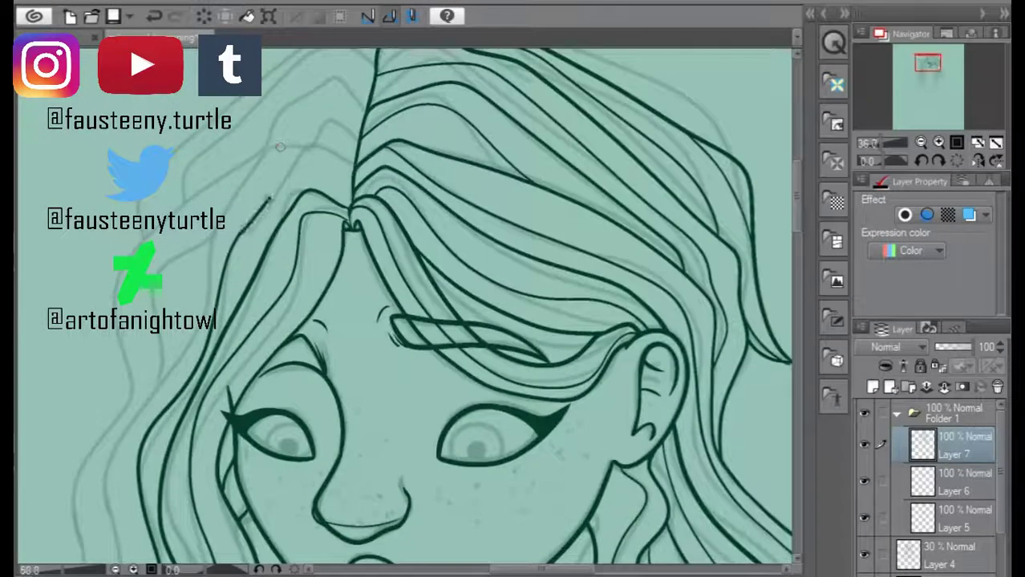
{"action": "scroll", "coordinate": [280, 147], "scroll_direction": "down", "scroll_amount": 3}
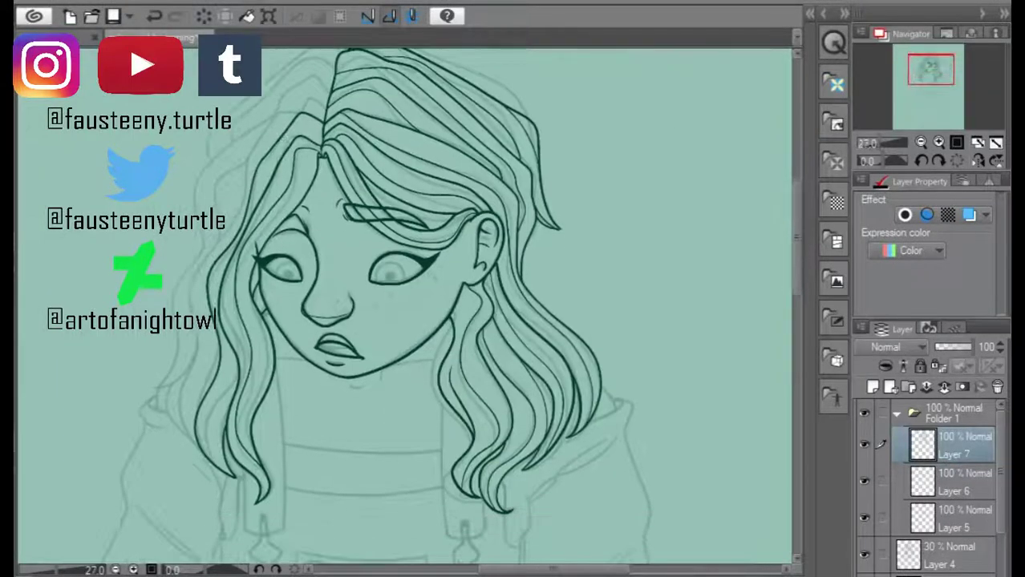
- Ink the outer contour of the outermost far-side lock, from the parting down to its flicked tip above the shoulder
{"action": "scroll", "coordinate": [271, 279], "scroll_direction": "up", "scroll_amount": 2}
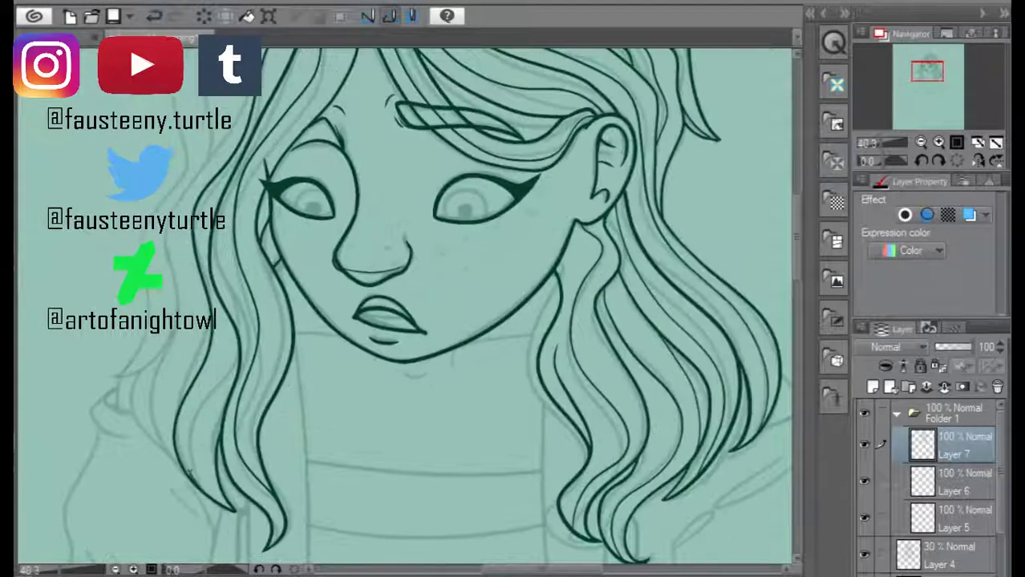
{"action": "scroll", "coordinate": [405, 305], "scroll_direction": "up", "scroll_amount": 3}
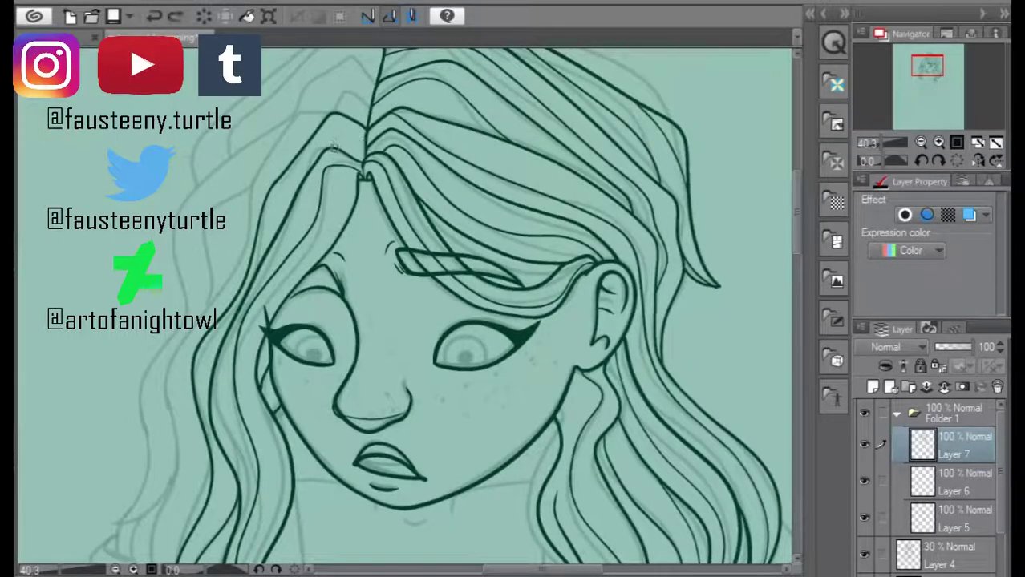
{"action": "scroll", "coordinate": [363, 136], "scroll_direction": "down", "scroll_amount": 3}
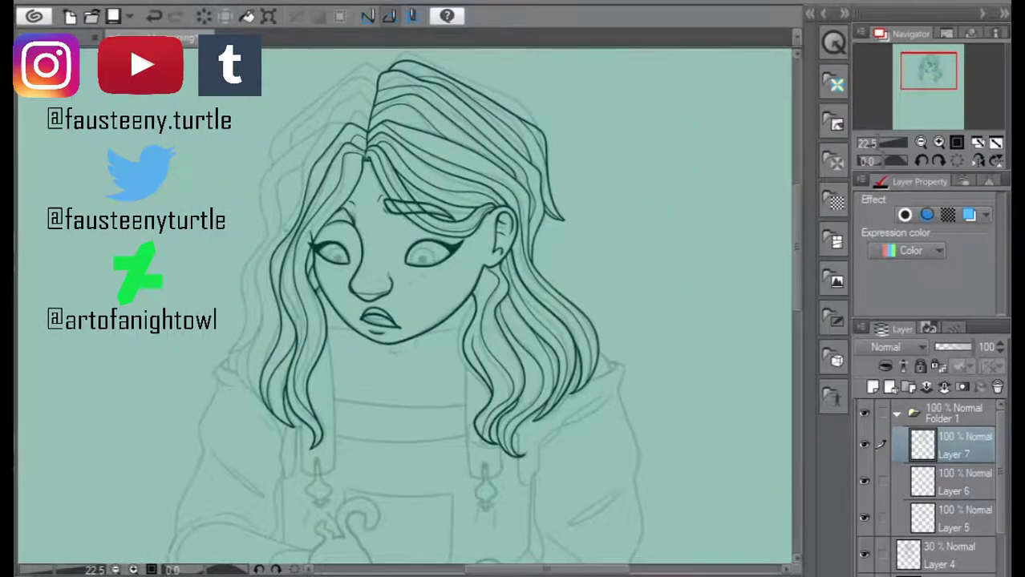
{"action": "scroll", "coordinate": [405, 305], "scroll_direction": "up", "scroll_amount": 2}
{"action": "scroll", "coordinate": [405, 305], "scroll_direction": "up", "scroll_amount": 2}
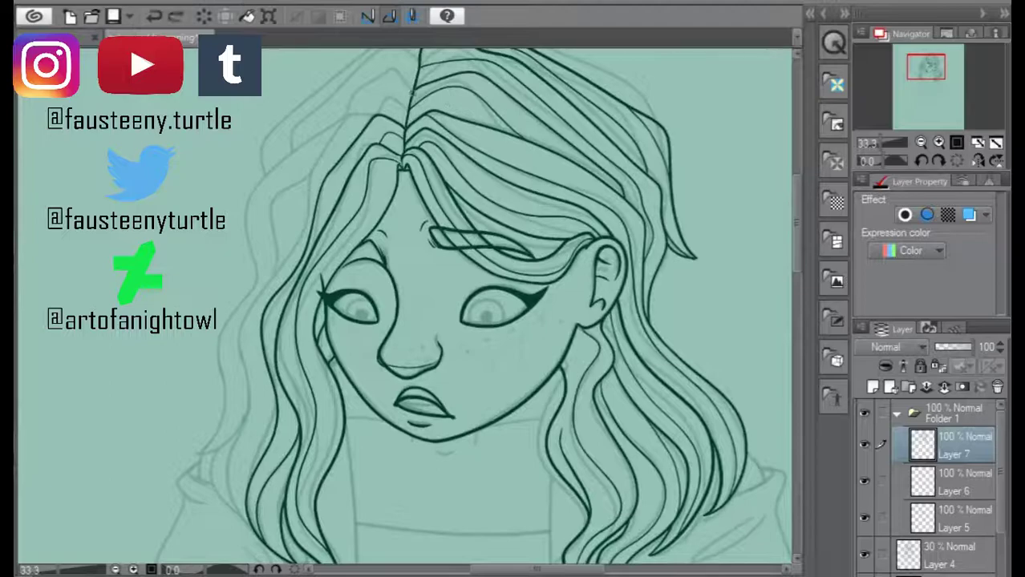
{"action": "mouse_move", "coordinate": [370, 83]}
{"action": "left_mouse_down"}
{"action": "mouse_move", "coordinate": [250, 199]}
{"action": "mouse_move", "coordinate": [205, 453]}
{"action": "left_mouse_up"}
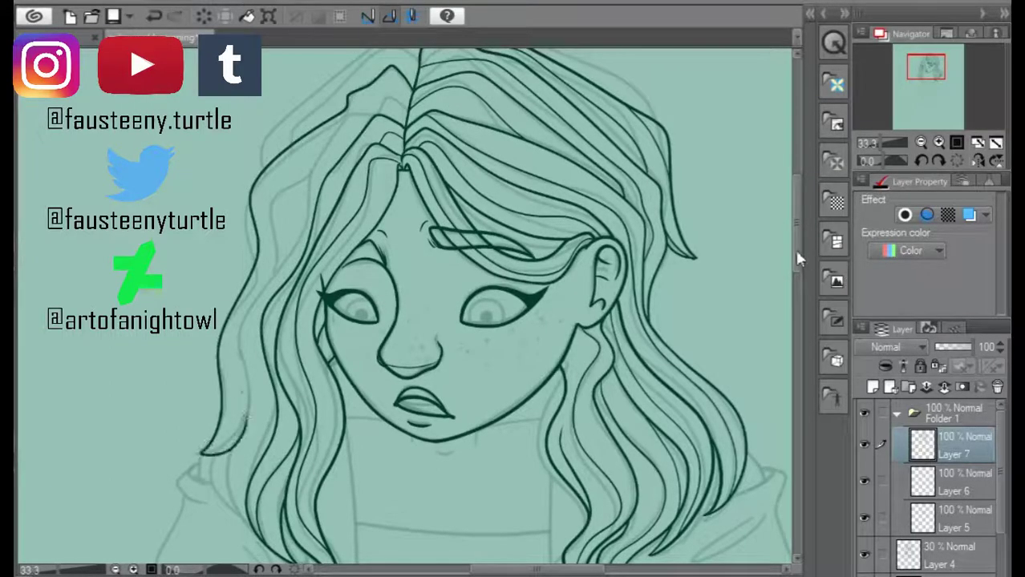
- Ink the inner edge of the outermost far-side lock from its flicked tip up to the parting
{"action": "scroll", "coordinate": [225, 545], "scroll_direction": "up", "scroll_amount": 2}
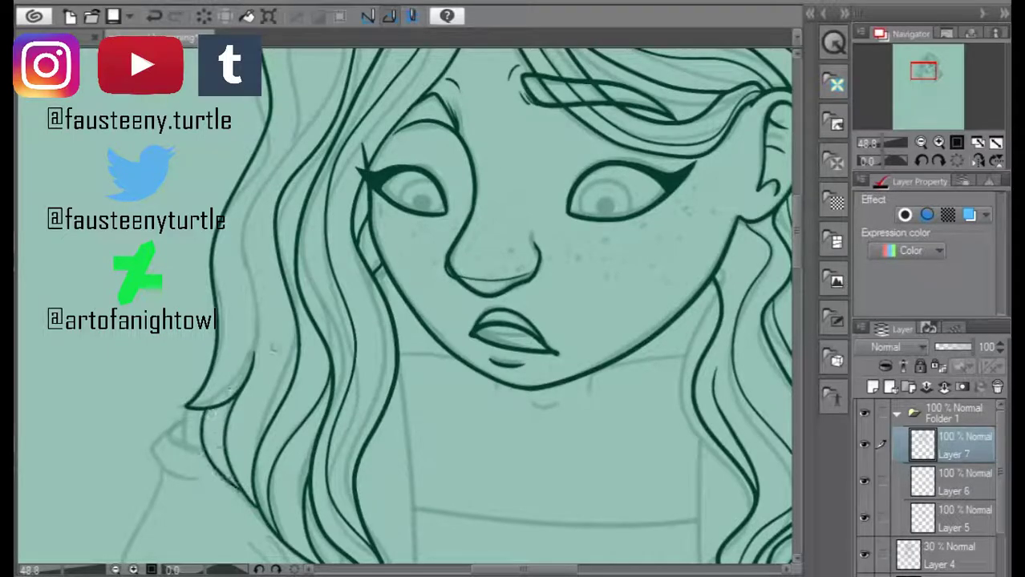
{"action": "scroll", "coordinate": [240, 449], "scroll_direction": "down", "scroll_amount": 2}
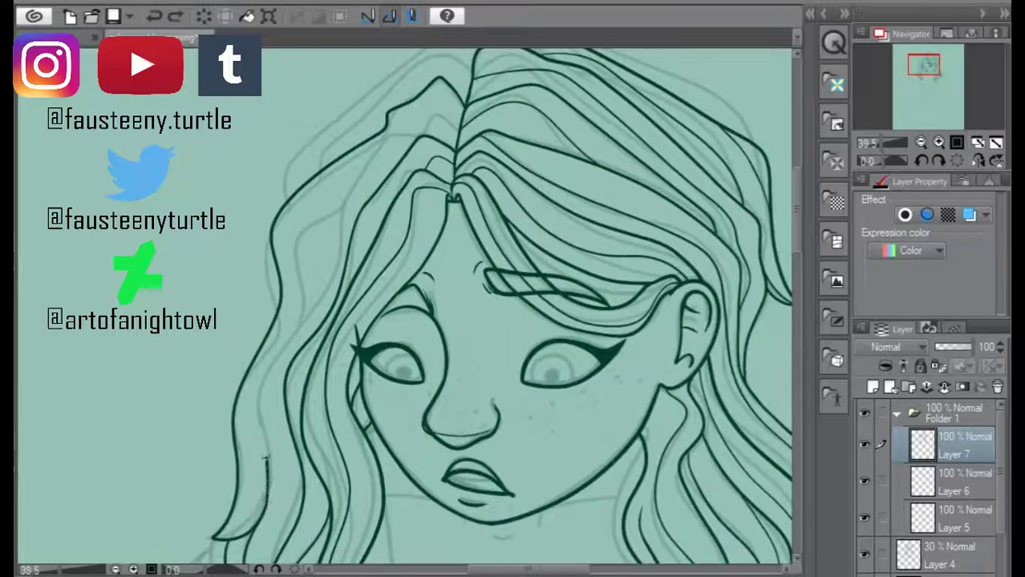
{"action": "left_click_drag", "start_coordinate": [265, 469], "coordinate": [344, 192]}
{"action": "scroll", "coordinate": [443, 117], "scroll_direction": "up", "scroll_amount": 2}
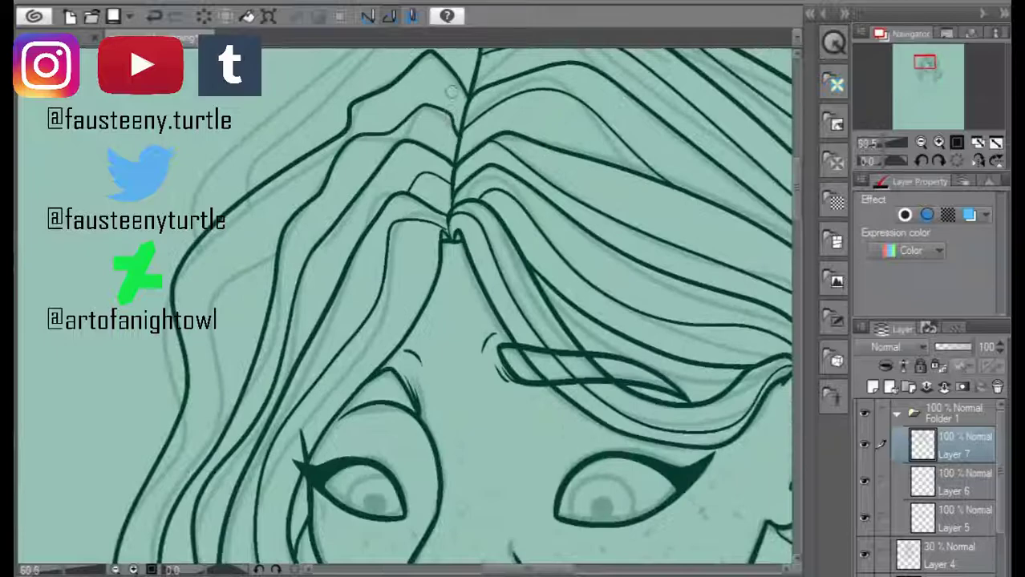
{"action": "scroll", "coordinate": [433, 129], "scroll_direction": "down", "scroll_amount": 2}
{"action": "scroll", "coordinate": [802, 181], "scroll_direction": "down", "scroll_amount": 1}
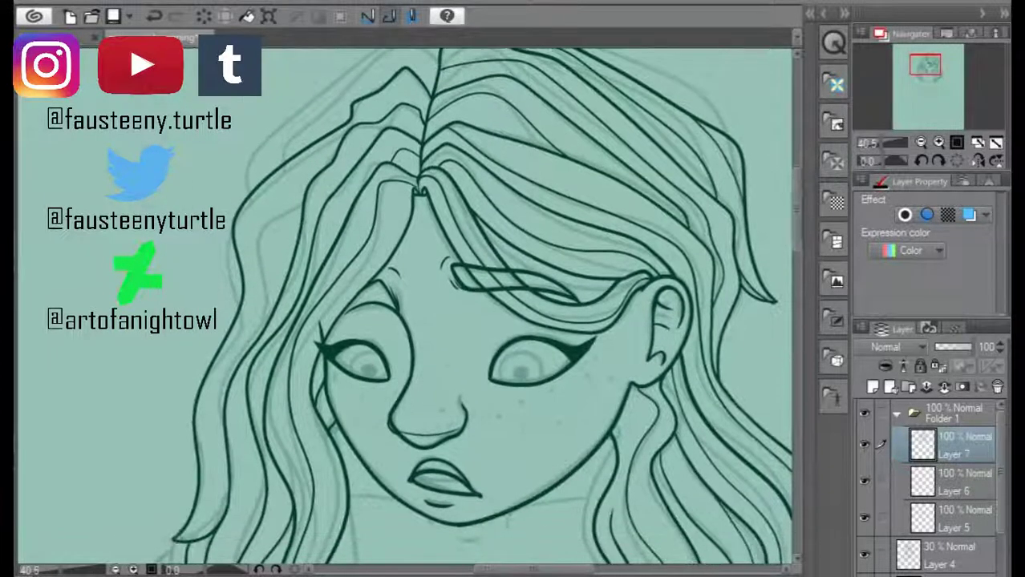
- Ink a short stroke inside the outermost far-side lock's tip and a thin inner line through its upper bend
{"action": "key", "text": "ctrl+z"}
{"action": "left_click_drag", "start_coordinate": [210, 521], "coordinate": [178, 540]}
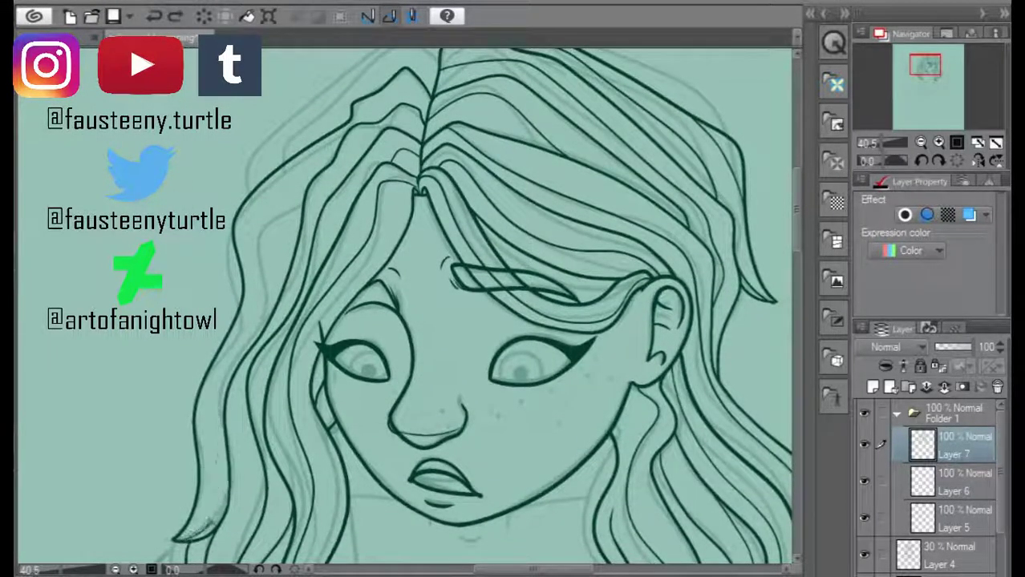
{"action": "mouse_move", "coordinate": [244, 359]}
{"action": "left_mouse_down"}
{"action": "mouse_move", "coordinate": [259, 233]}
{"action": "mouse_move", "coordinate": [299, 199]}
{"action": "left_mouse_up"}
{"action": "key", "text": "ctrl+z"}
{"action": "mouse_move", "coordinate": [243, 359]}
{"action": "left_mouse_down"}
{"action": "mouse_move", "coordinate": [282, 225]}
{"action": "mouse_move", "coordinate": [301, 205]}
{"action": "left_mouse_up"}
{"action": "scroll", "coordinate": [405, 305], "scroll_direction": "up", "scroll_amount": 3}
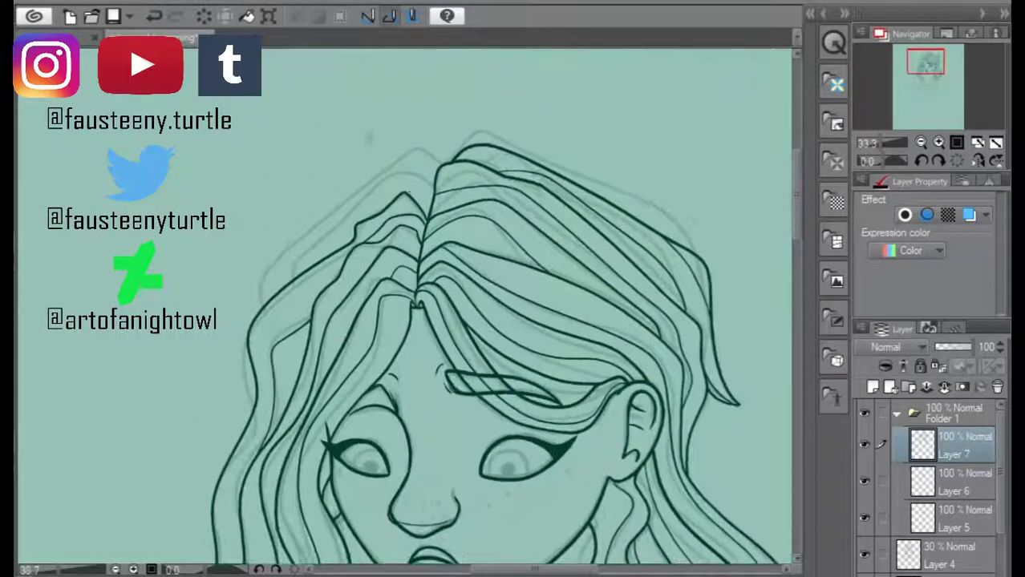
- Ink the far-side crown outline, rising from the outermost lock to the top of the parting
{"action": "mouse_move", "coordinate": [206, 385]}
{"action": "left_mouse_down"}
{"action": "mouse_move", "coordinate": [433, 135]}
{"action": "mouse_move", "coordinate": [207, 372]}
{"action": "mouse_move", "coordinate": [470, 171]}
{"action": "left_mouse_up"}
{"action": "key", "text": "ctrl+z"}
{"action": "mouse_move", "coordinate": [242, 350]}
{"action": "left_mouse_down"}
{"action": "mouse_move", "coordinate": [305, 273]}
{"action": "mouse_move", "coordinate": [454, 200]}
{"action": "mouse_move", "coordinate": [387, 201]}
{"action": "mouse_move", "coordinate": [464, 193]}
{"action": "left_mouse_up"}
{"action": "key", "text": "ctrl+z"}
{"action": "scroll", "coordinate": [405, 305], "scroll_direction": "down", "scroll_amount": 5}
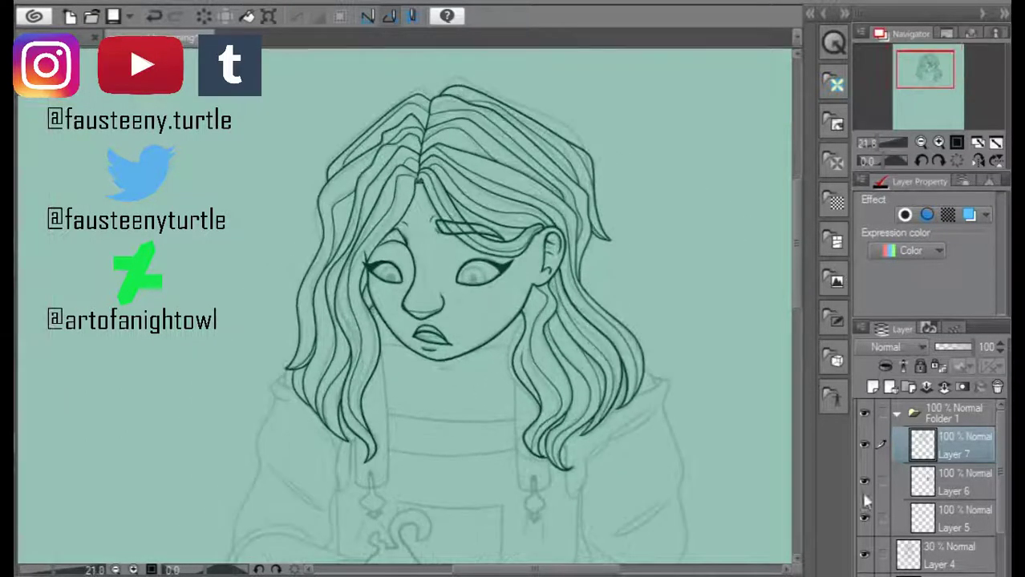
- On Layer 5, erase the upward lash flick overlapping the hair at the far eye and ink a thin line between the lips
{"action": "left_click", "coordinate": [906, 490]}
{"action": "left_click", "coordinate": [933, 523]}
{"action": "scroll", "coordinate": [391, 273], "scroll_direction": "up", "scroll_amount": 5}
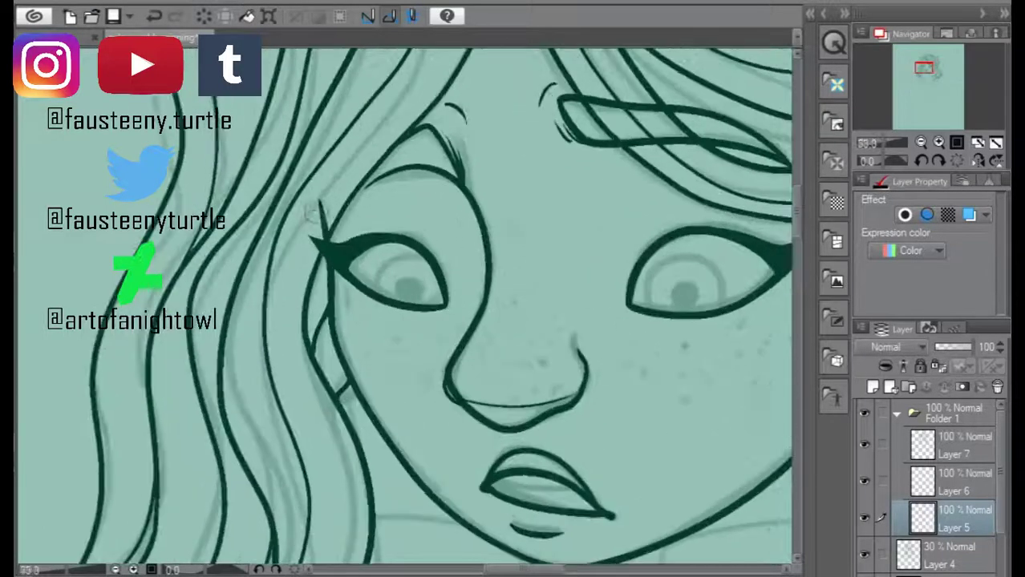
{"action": "scroll", "coordinate": [323, 209], "scroll_direction": "down", "scroll_amount": 1}
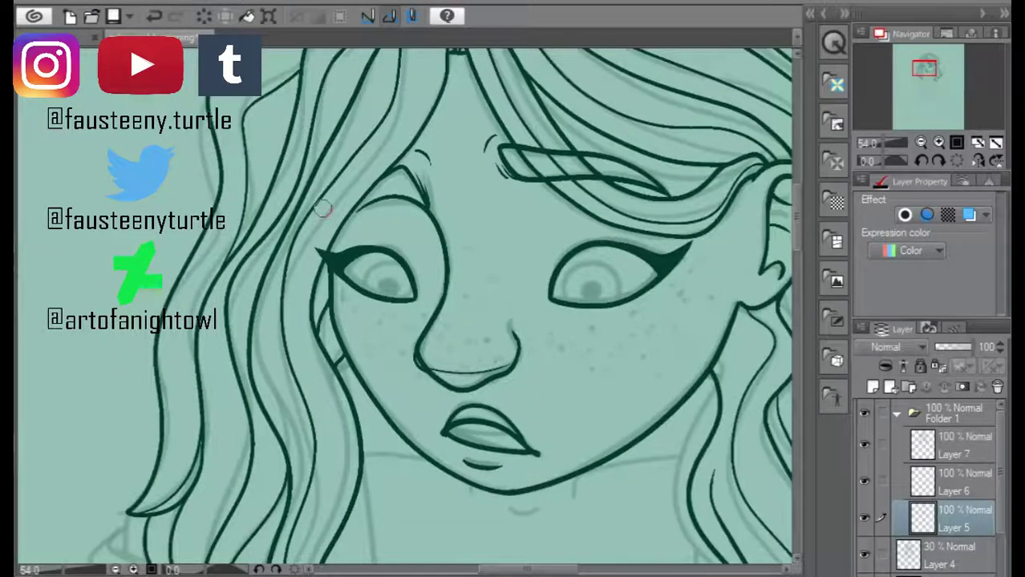
{"action": "scroll", "coordinate": [322, 313], "scroll_direction": "down", "scroll_amount": 2}
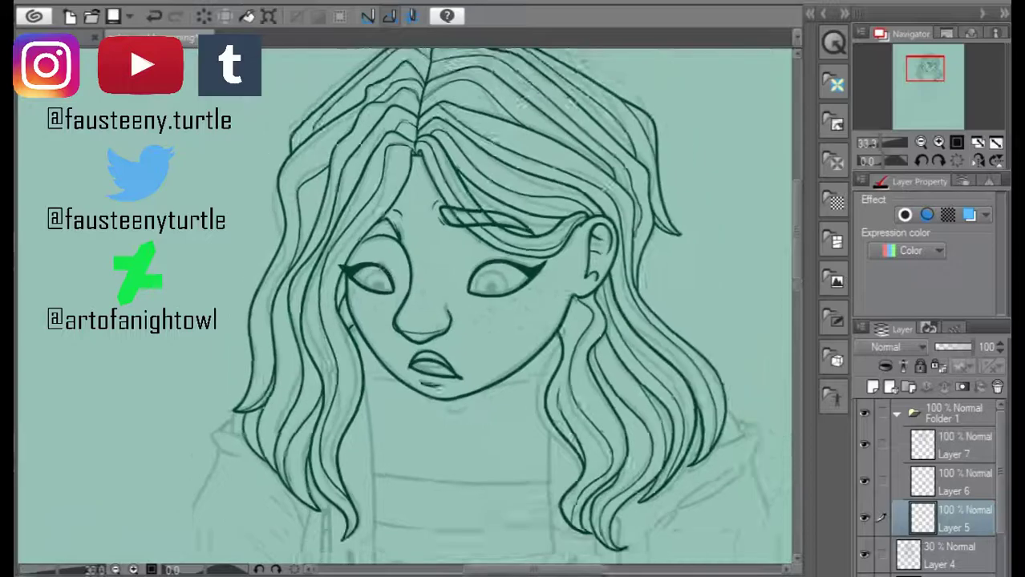
{"action": "scroll", "coordinate": [439, 281], "scroll_direction": "up", "scroll_amount": 5}
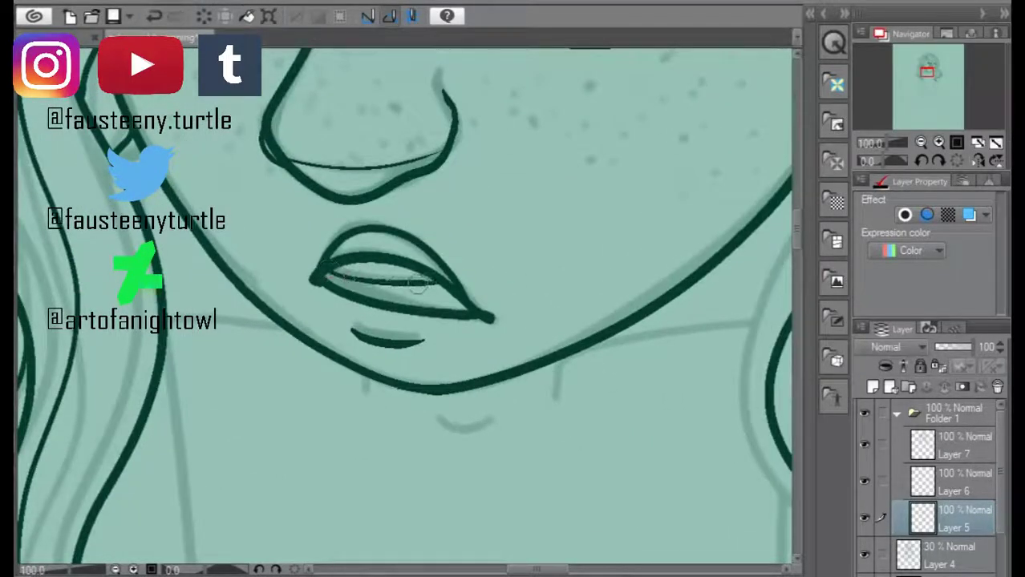
{"action": "scroll", "coordinate": [405, 268], "scroll_direction": "down", "scroll_amount": 5}
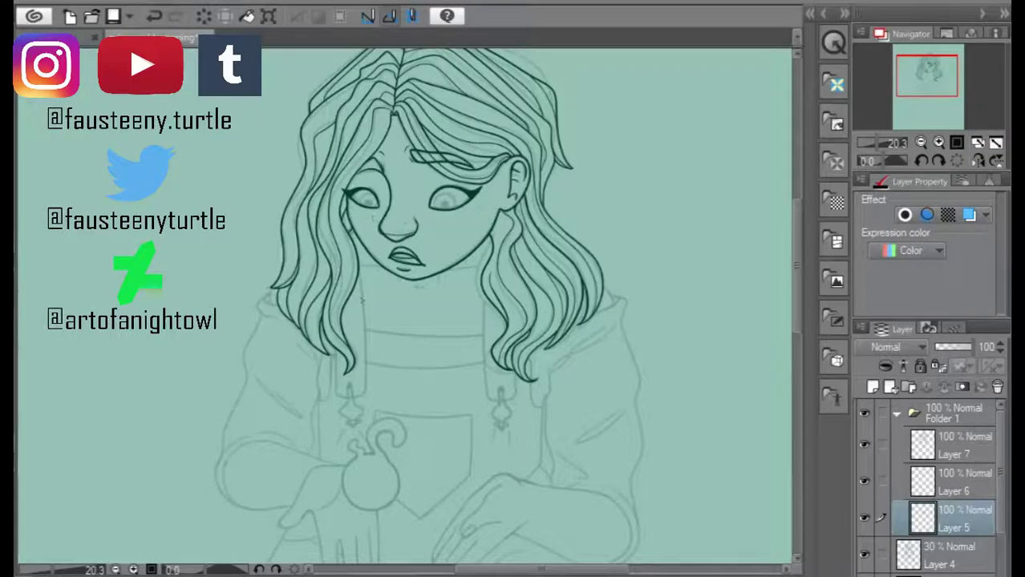
- Add a new layer and place it directly beneath Layer 5 in Folder 1
{"action": "scroll", "coordinate": [440, 280], "scroll_direction": "down", "scroll_amount": 2}
{"action": "left_click", "coordinate": [954, 481]}
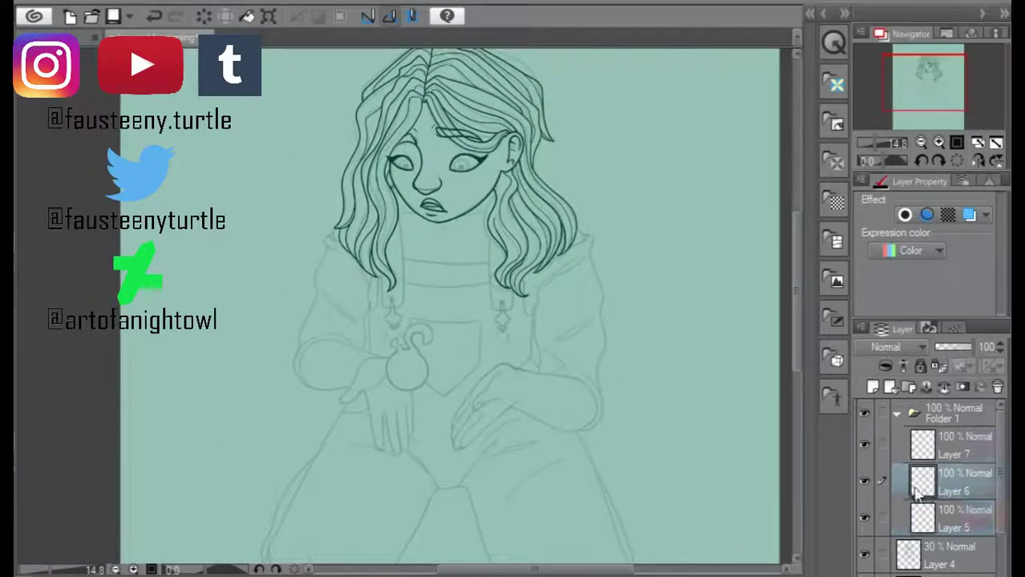
{"action": "left_click", "coordinate": [864, 481]}
{"action": "left_click", "coordinate": [863, 482]}
{"action": "left_click", "coordinate": [874, 514]}
{"action": "key", "text": "ctrl+shift+n"}
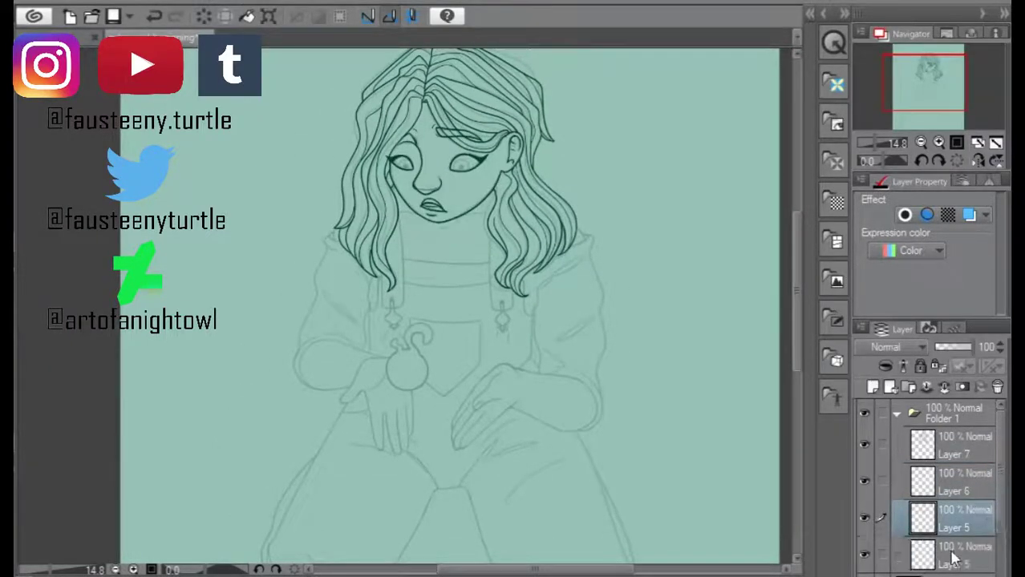
{"action": "left_click_drag", "start_coordinate": [898, 564], "coordinate": [922, 571]}
- On the new layer, ink short hair ends peeking out behind the locks at both shoulders
{"action": "scroll", "coordinate": [366, 213], "scroll_direction": "up", "scroll_amount": 5}
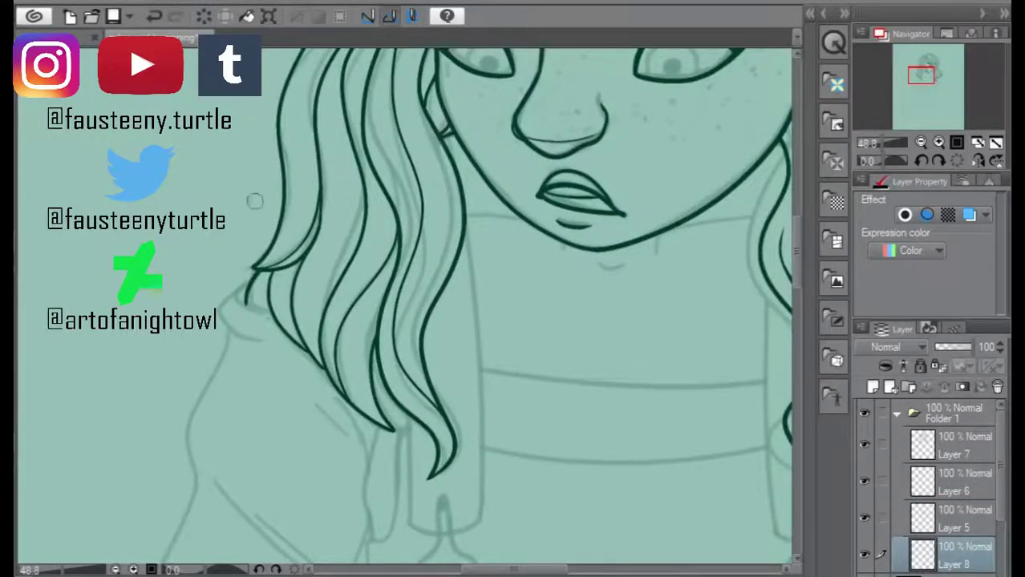
{"action": "scroll", "coordinate": [268, 277], "scroll_direction": "up", "scroll_amount": 2}
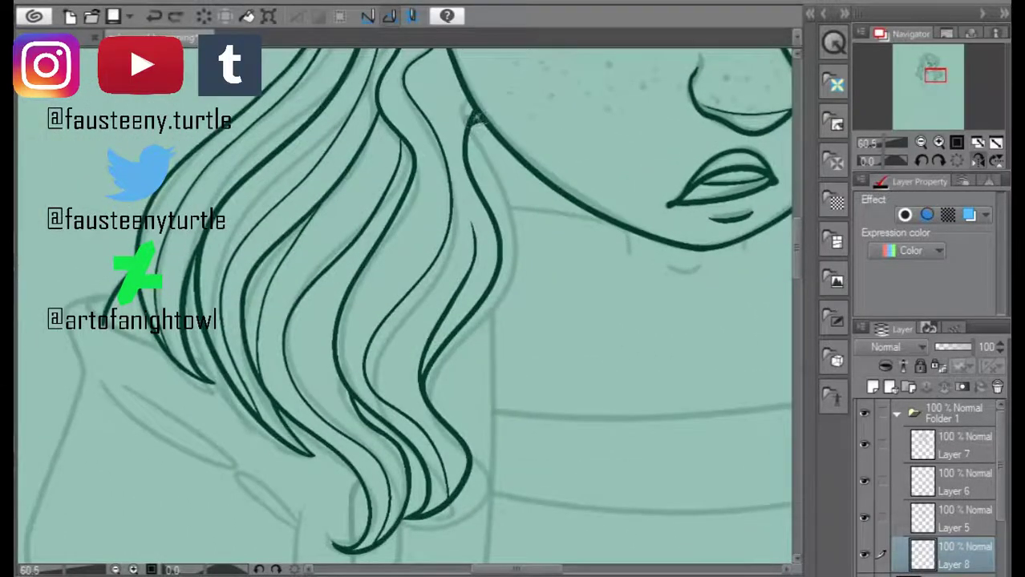
{"action": "scroll", "coordinate": [405, 305], "scroll_direction": "down", "scroll_amount": 3}
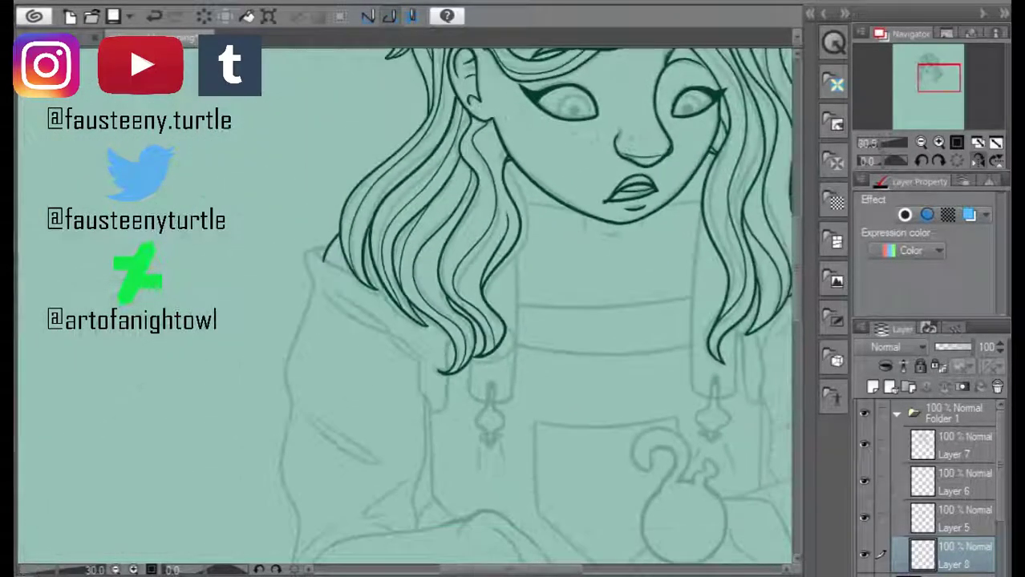
- Ink the neck details: a line from the jaw to the hair on each side, two short neck marks and a small curve under the chin
{"action": "scroll", "coordinate": [405, 305], "scroll_direction": "up", "scroll_amount": 1}
{"action": "scroll", "coordinate": [436, 233], "scroll_direction": "up", "scroll_amount": 2}
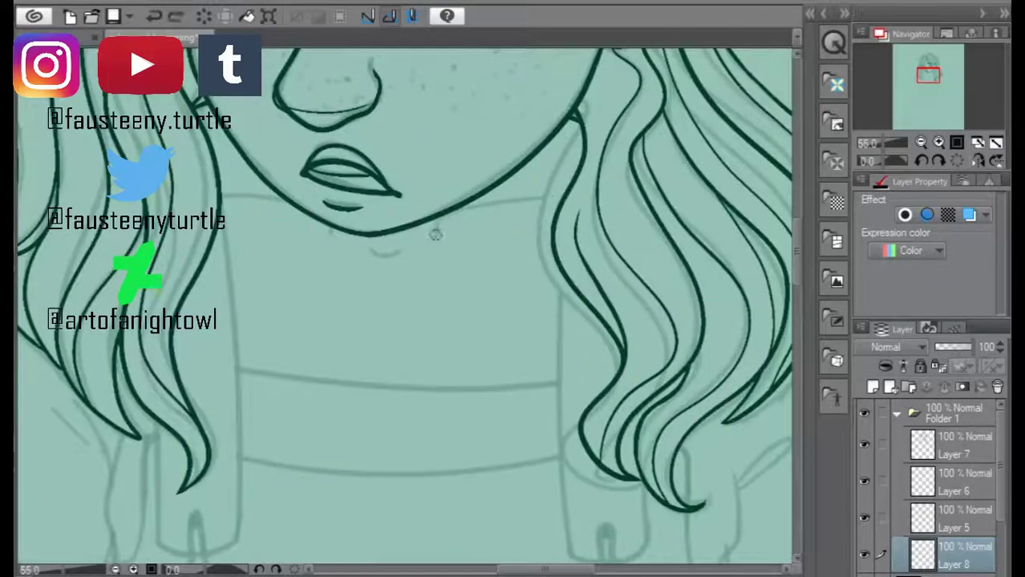
{"action": "key", "text": "h"}
{"action": "mouse_move", "coordinate": [580, 194]}
{"action": "left_mouse_down"}
{"action": "mouse_move", "coordinate": [605, 198]}
{"action": "mouse_move", "coordinate": [552, 198]}
{"action": "left_mouse_up"}
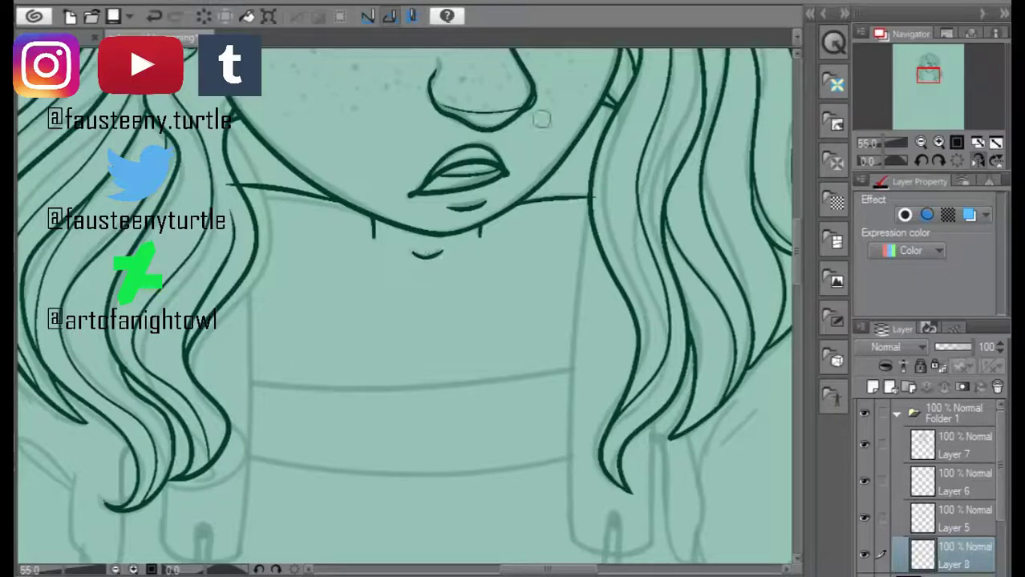
{"action": "scroll", "coordinate": [401, 304], "scroll_direction": "down", "scroll_amount": 5}
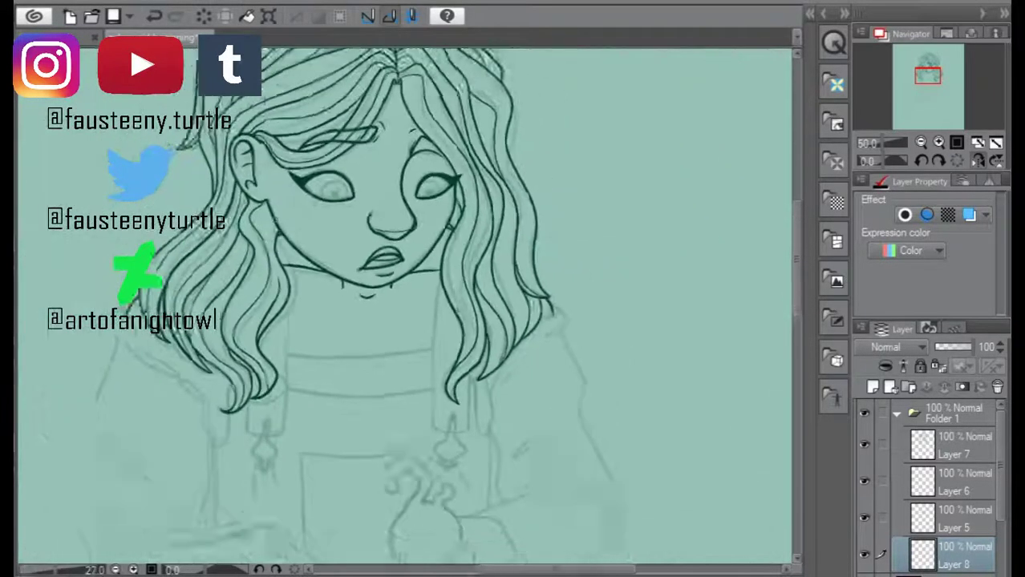
- Mirror the canvas view and ink the upper edge of the open hand's thumb, from its tip to the round shape on the wrist
{"action": "scroll", "coordinate": [401, 305], "scroll_direction": "down", "scroll_amount": 5}
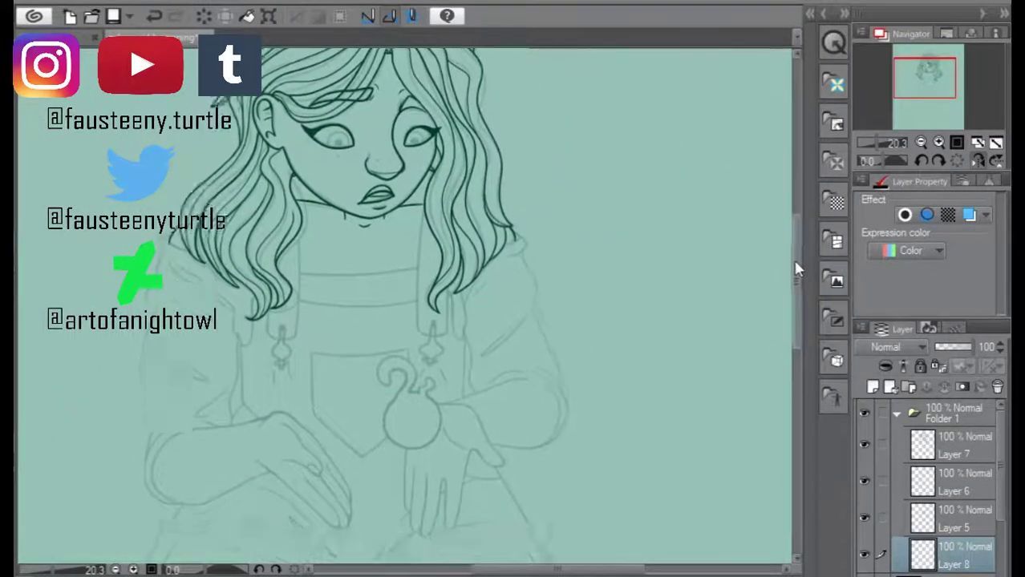
{"action": "scroll", "coordinate": [401, 305], "scroll_direction": "up", "scroll_amount": 3}
{"action": "scroll", "coordinate": [401, 305], "scroll_direction": "down", "scroll_amount": 2}
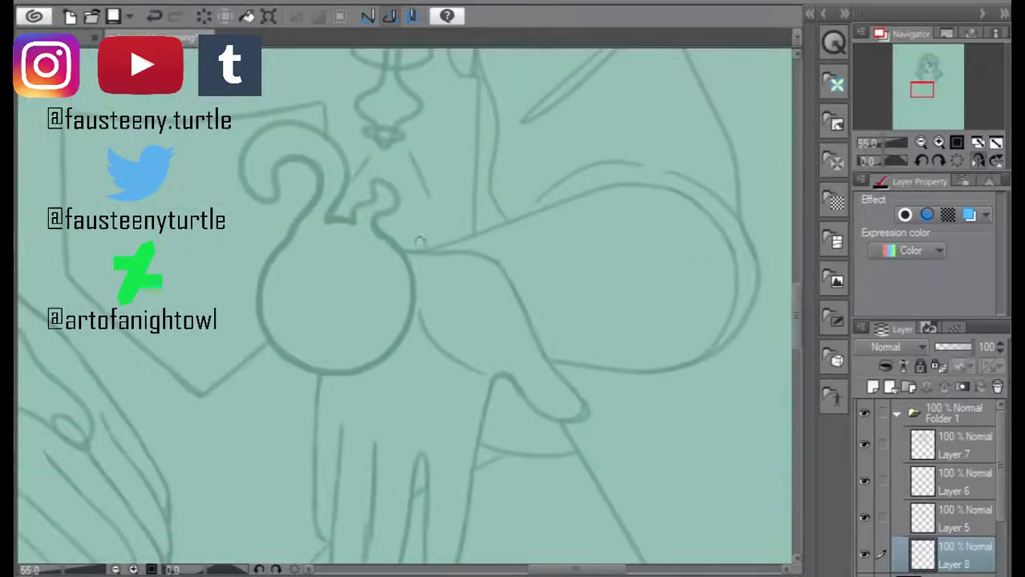
{"action": "key", "text": "h"}
{"action": "mouse_move", "coordinate": [228, 416]}
{"action": "left_mouse_down"}
{"action": "mouse_move", "coordinate": [306, 275]}
{"action": "mouse_move", "coordinate": [429, 236]}
{"action": "left_mouse_up"}
{"action": "scroll", "coordinate": [231, 325], "scroll_direction": "down", "scroll_amount": 4}
- Ink the thumb's underside, the web and the outer side of the index finger, then tidy the join at the thumb tip
{"action": "mouse_move", "coordinate": [231, 325]}
{"action": "left_mouse_down"}
{"action": "mouse_move", "coordinate": [279, 313]}
{"action": "mouse_move", "coordinate": [267, 325]}
{"action": "mouse_move", "coordinate": [328, 327]}
{"action": "mouse_move", "coordinate": [358, 464]}
{"action": "left_mouse_up"}
{"action": "key", "text": "ctrl+z"}
{"action": "key", "text": "ctrl+z"}
{"action": "key", "text": "ctrl+z"}
{"action": "mouse_move", "coordinate": [227, 325]}
{"action": "left_mouse_down"}
{"action": "mouse_move", "coordinate": [294, 290]}
{"action": "mouse_move", "coordinate": [324, 316]}
{"action": "mouse_move", "coordinate": [365, 487]}
{"action": "left_mouse_up"}
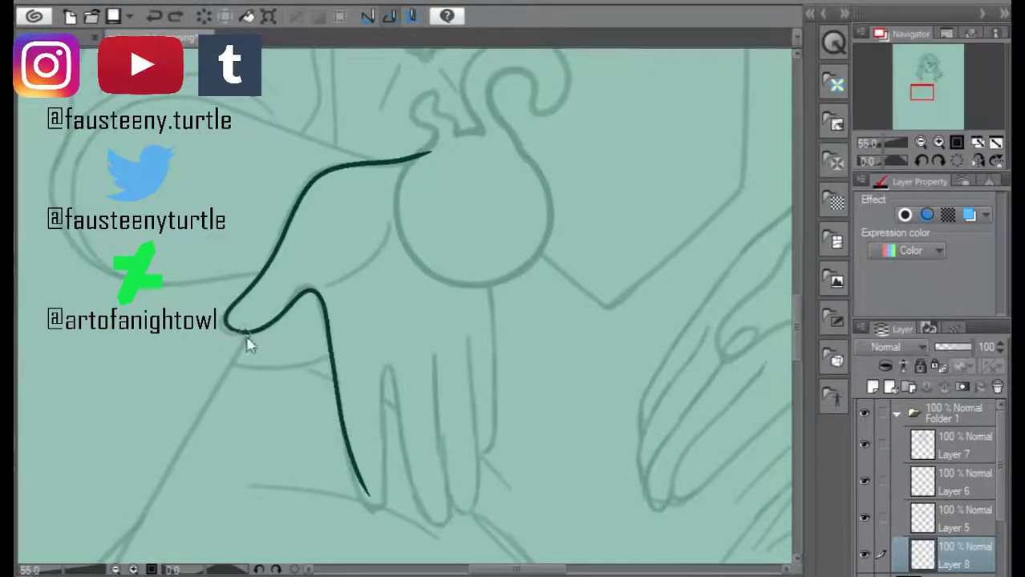
{"action": "scroll", "coordinate": [240, 336], "scroll_direction": "up", "scroll_amount": 1}
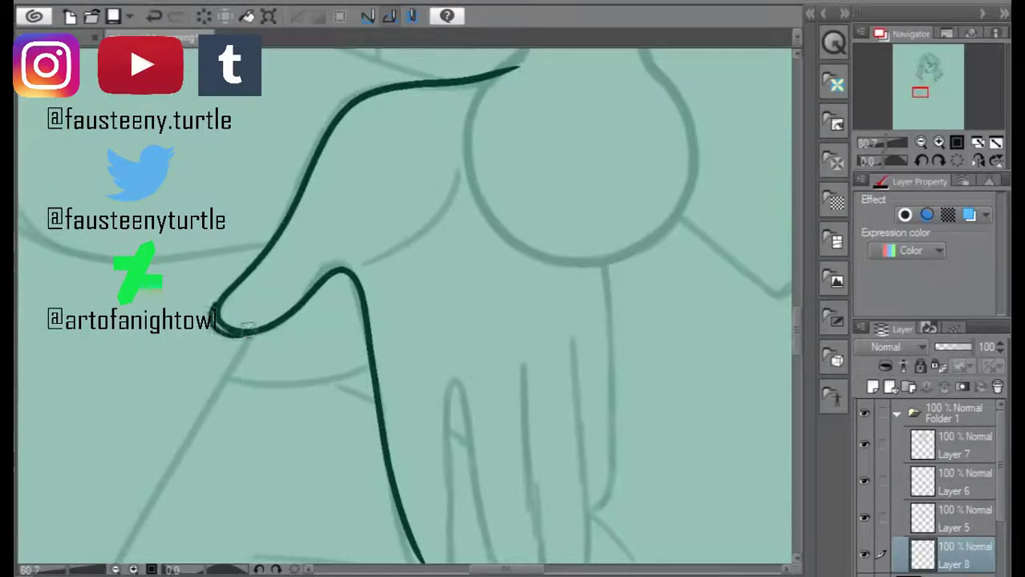
{"action": "scroll", "coordinate": [224, 319], "scroll_direction": "down", "scroll_amount": 2}
- Ink the rounded index fingertip and continue the line up into the gap beside the middle finger
{"action": "scroll", "coordinate": [424, 485], "scroll_direction": "up", "scroll_amount": 2}
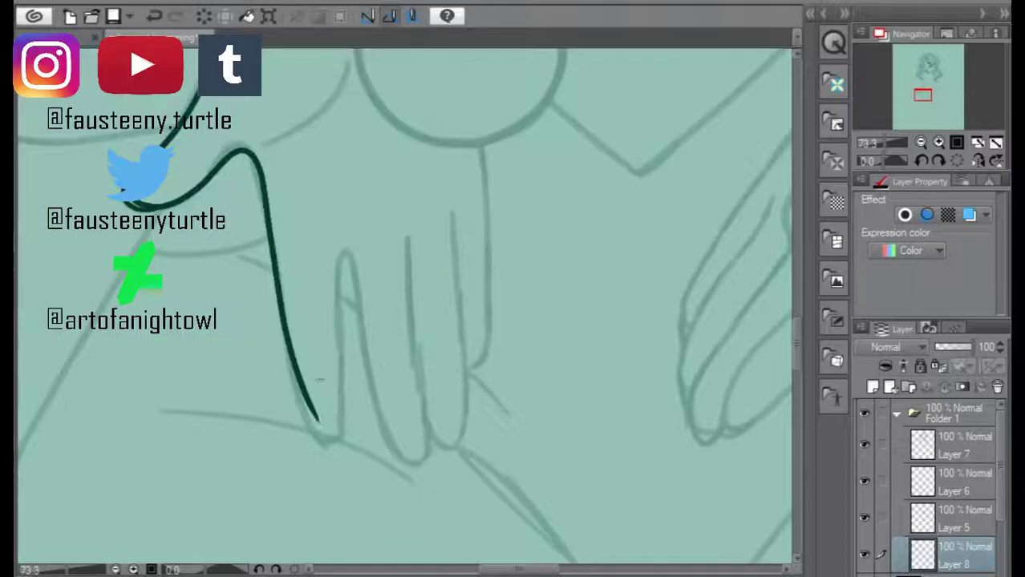
{"action": "key", "text": "ctrl+z"}
{"action": "scroll", "coordinate": [345, 304], "scroll_direction": "up", "scroll_amount": 1}
{"action": "mouse_move", "coordinate": [271, 281]}
{"action": "left_mouse_down"}
{"action": "mouse_move", "coordinate": [293, 399]}
{"action": "mouse_move", "coordinate": [333, 448]}
{"action": "mouse_move", "coordinate": [339, 271]}
{"action": "left_mouse_up"}
{"action": "key", "text": "ctrl+z"}
{"action": "mouse_move", "coordinate": [283, 367]}
{"action": "left_mouse_down"}
{"action": "mouse_move", "coordinate": [314, 450]}
{"action": "mouse_move", "coordinate": [348, 362]}
{"action": "left_mouse_up"}
{"action": "key", "text": "ctrl+z"}
{"action": "mouse_move", "coordinate": [273, 303]}
{"action": "left_mouse_down"}
{"action": "mouse_move", "coordinate": [282, 378]}
{"action": "mouse_move", "coordinate": [329, 450]}
{"action": "mouse_move", "coordinate": [353, 246]}
{"action": "left_mouse_up"}
{"action": "key", "text": "ctrl+z"}
{"action": "mouse_move", "coordinate": [337, 313]}
{"action": "left_mouse_down"}
{"action": "mouse_move", "coordinate": [353, 249]}
{"action": "mouse_move", "coordinate": [403, 459]}
{"action": "mouse_move", "coordinate": [484, 400]}
{"action": "mouse_move", "coordinate": [497, 166]}
{"action": "mouse_move", "coordinate": [488, 110]}
{"action": "left_mouse_up"}
{"action": "left_click_drag", "start_coordinate": [440, 465], "coordinate": [424, 276]}
{"action": "key", "text": "ctrl+z"}
{"action": "key", "text": "h"}
{"action": "mouse_move", "coordinate": [365, 461]}
{"action": "left_mouse_down"}
{"action": "mouse_move", "coordinate": [383, 239]}
{"action": "mouse_move", "coordinate": [371, 412]}
{"action": "mouse_move", "coordinate": [405, 225]}
{"action": "left_mouse_up"}
{"action": "key", "text": "ctrl+z"}
{"action": "key", "text": "ctrl+z"}
{"action": "mouse_move", "coordinate": [325, 382]}
{"action": "left_mouse_down"}
{"action": "mouse_move", "coordinate": [343, 231]}
{"action": "mouse_move", "coordinate": [357, 225]}
{"action": "left_mouse_up"}
{"action": "key", "text": "ctrl+z"}
{"action": "key", "text": "ctrl+z"}
{"action": "key", "text": "ctrl+z"}
{"action": "key", "text": "ctrl+z"}
{"action": "mouse_move", "coordinate": [365, 469]}
{"action": "left_mouse_down"}
{"action": "mouse_move", "coordinate": [357, 417]}
{"action": "mouse_move", "coordinate": [393, 272]}
{"action": "left_mouse_up"}
{"action": "key", "text": "ctrl+z"}
{"action": "key", "text": "ctrl+z"}
{"action": "key", "text": "ctrl+z"}
- Ink the lines dividing the middle, ring and little fingers of the open hand
{"action": "left_click_drag", "start_coordinate": [365, 421], "coordinate": [401, 225]}
{"action": "mouse_move", "coordinate": [324, 385]}
{"action": "left_mouse_down"}
{"action": "mouse_move", "coordinate": [337, 189]}
{"action": "mouse_move", "coordinate": [331, 297]}
{"action": "mouse_move", "coordinate": [337, 202]}
{"action": "left_mouse_up"}
{"action": "key", "text": "ctrl+z"}
{"action": "key", "text": "ctrl+z"}
{"action": "scroll", "coordinate": [419, 290], "scroll_direction": "down", "scroll_amount": 3}
{"action": "scroll", "coordinate": [449, 341], "scroll_direction": "up", "scroll_amount": 4}
- Finish the open hand's remaining finger outlines and rounded tips, tidy their joins, and ink the thumb crease on the palm
{"action": "left_click_drag", "start_coordinate": [417, 336], "coordinate": [464, 360]}
{"action": "key", "text": "ctrl+z"}
{"action": "key", "text": "ctrl+z"}
{"action": "key", "text": "ctrl+z"}
{"action": "mouse_move", "coordinate": [299, 371]}
{"action": "left_mouse_down"}
{"action": "mouse_move", "coordinate": [330, 379]}
{"action": "mouse_move", "coordinate": [275, 339]}
{"action": "mouse_move", "coordinate": [259, 365]}
{"action": "mouse_move", "coordinate": [241, 260]}
{"action": "left_mouse_up"}
{"action": "scroll", "coordinate": [241, 256], "scroll_direction": "down", "scroll_amount": 1}
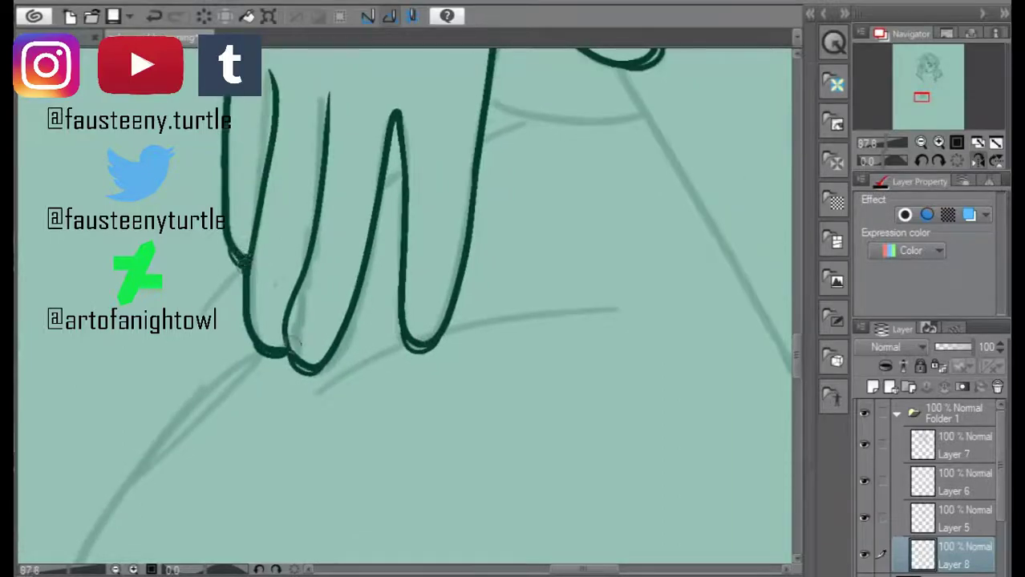
{"action": "scroll", "coordinate": [275, 367], "scroll_direction": "up", "scroll_amount": 1}
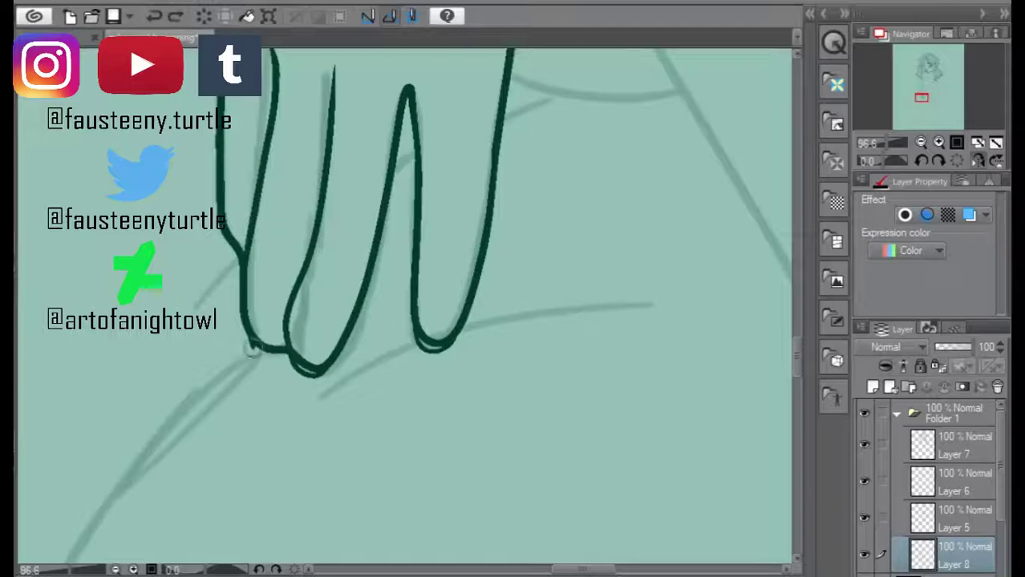
{"action": "scroll", "coordinate": [328, 263], "scroll_direction": "down", "scroll_amount": 3}
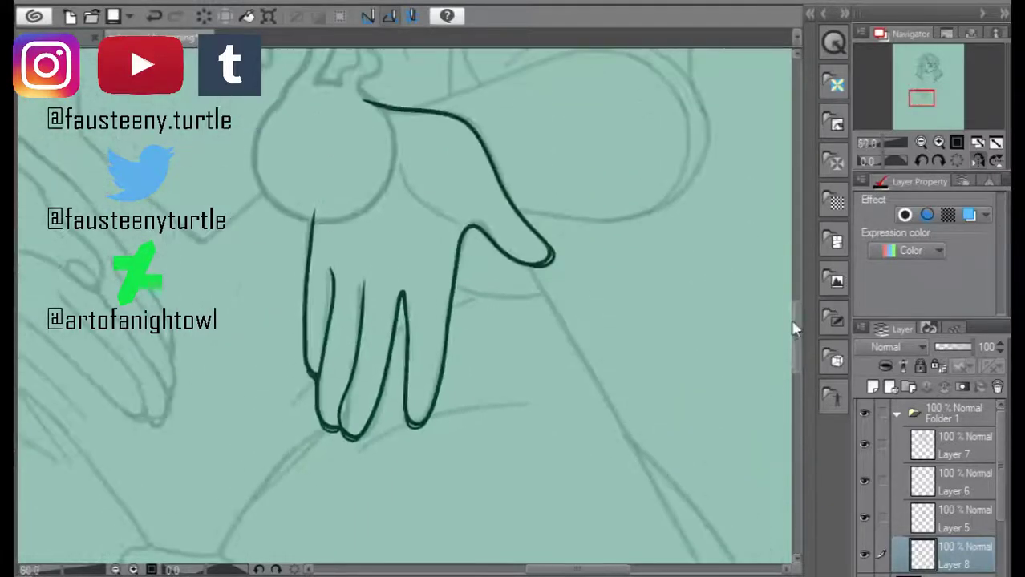
{"action": "scroll", "coordinate": [401, 152], "scroll_direction": "up", "scroll_amount": 2}
{"action": "scroll", "coordinate": [194, 197], "scroll_direction": "down", "scroll_amount": 3}
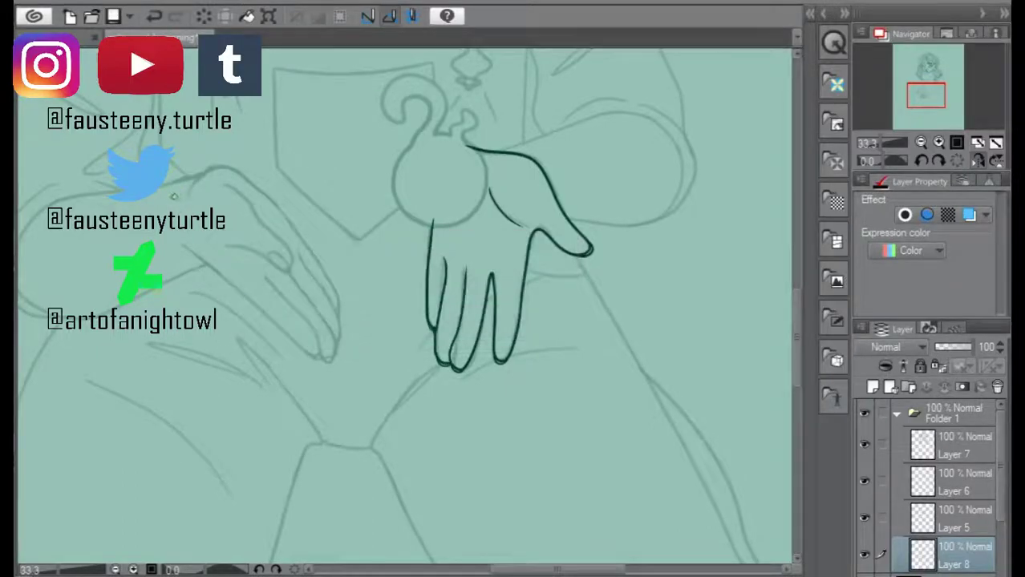
- Ink the other hand's thumb, drawing its upper and lower edges to a rounded tip with a partial thumbnail line
{"action": "scroll", "coordinate": [216, 179], "scroll_direction": "up", "scroll_amount": 2}
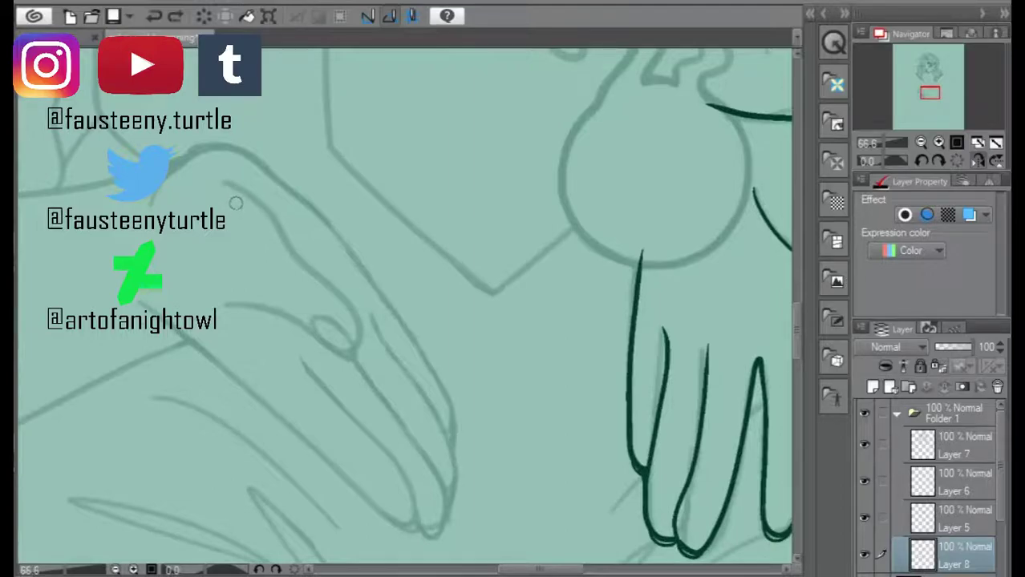
{"action": "mouse_move", "coordinate": [207, 178]}
{"action": "left_mouse_down"}
{"action": "mouse_move", "coordinate": [264, 206]}
{"action": "mouse_move", "coordinate": [339, 290]}
{"action": "mouse_move", "coordinate": [357, 343]}
{"action": "left_mouse_up"}
{"action": "mouse_move", "coordinate": [227, 305]}
{"action": "left_mouse_down"}
{"action": "mouse_move", "coordinate": [325, 333]}
{"action": "mouse_move", "coordinate": [347, 351]}
{"action": "mouse_move", "coordinate": [320, 336]}
{"action": "left_mouse_up"}
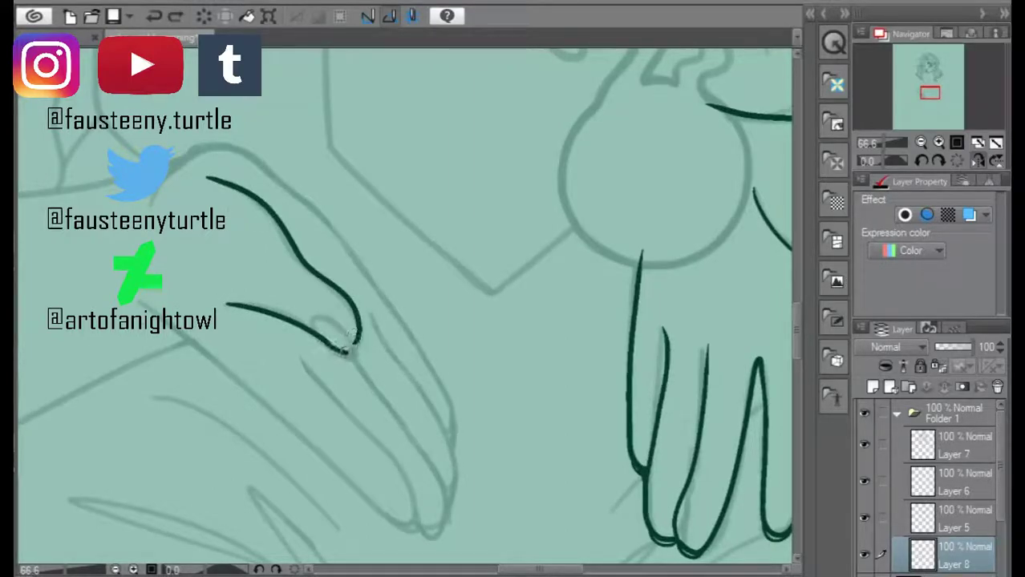
{"action": "key", "text": "h"}
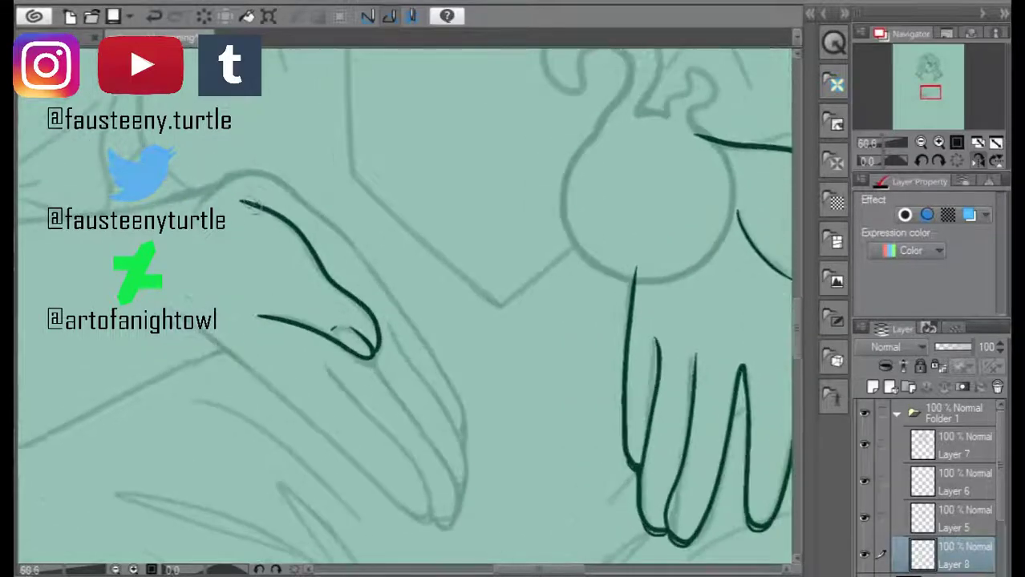
- Ink the lowest finger below that thumb, including the long lower edge from the wrist, and close its rounded tip
{"action": "scroll", "coordinate": [465, 446], "scroll_direction": "up", "scroll_amount": 1}
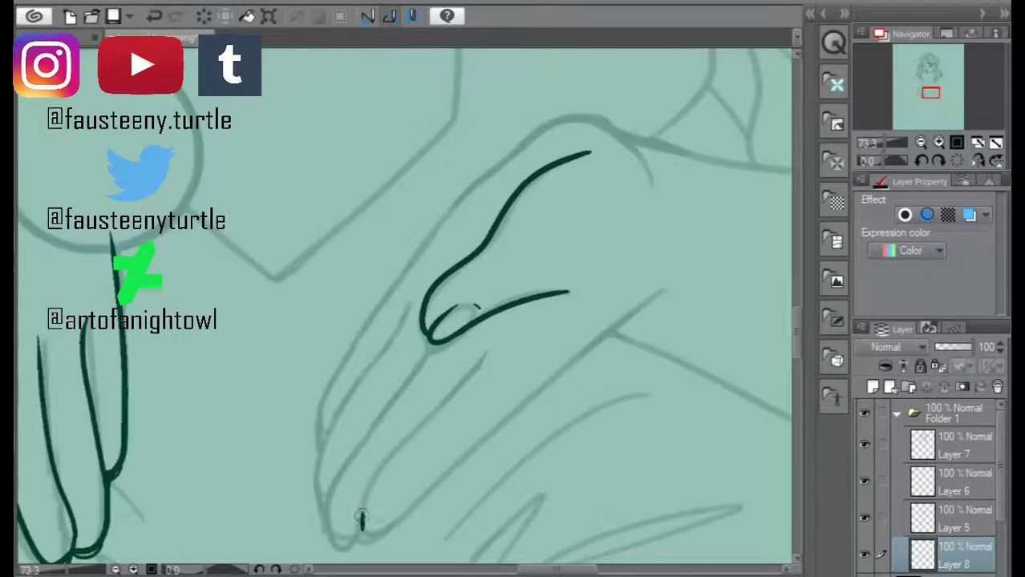
{"action": "left_click_drag", "start_coordinate": [360, 503], "coordinate": [474, 364]}
{"action": "key", "text": "h"}
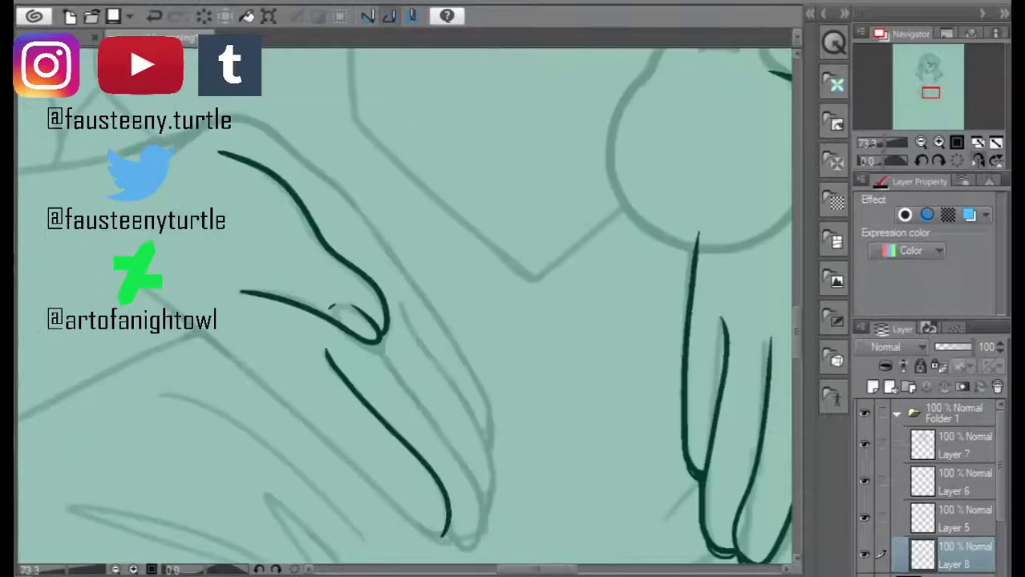
{"action": "left_click_drag", "start_coordinate": [147, 290], "coordinate": [443, 539]}
{"action": "key", "text": "ctrl+z"}
{"action": "key", "text": "ctrl+z"}
{"action": "scroll", "coordinate": [446, 469], "scroll_direction": "up", "scroll_amount": 2}
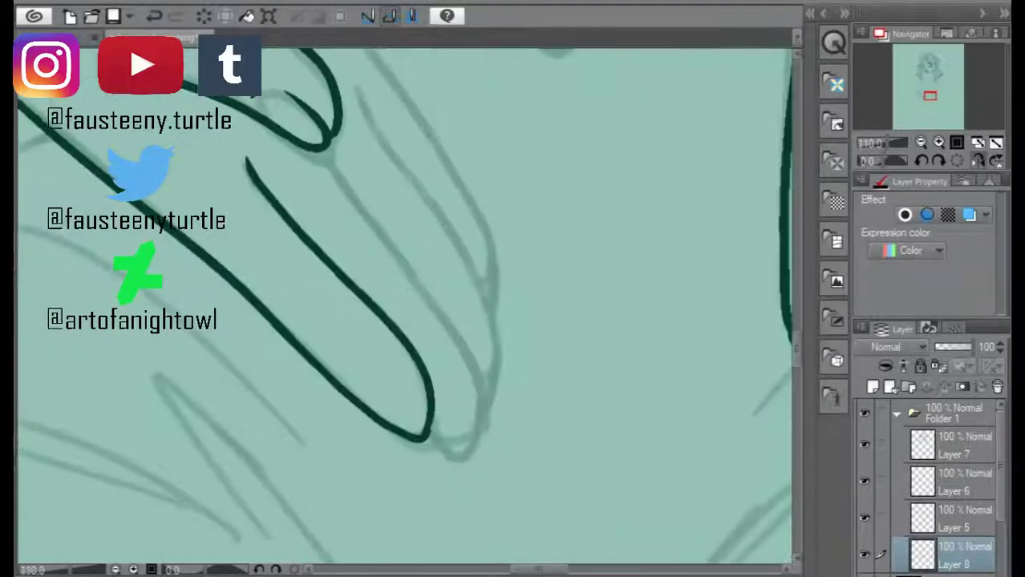
{"action": "key", "text": "h"}
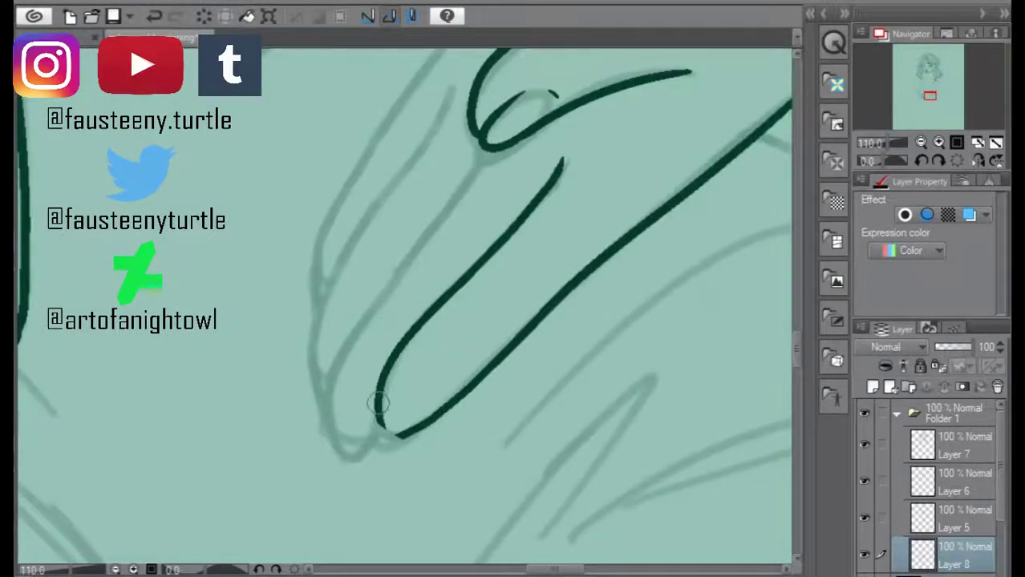
{"action": "left_click_drag", "start_coordinate": [377, 401], "coordinate": [400, 437]}
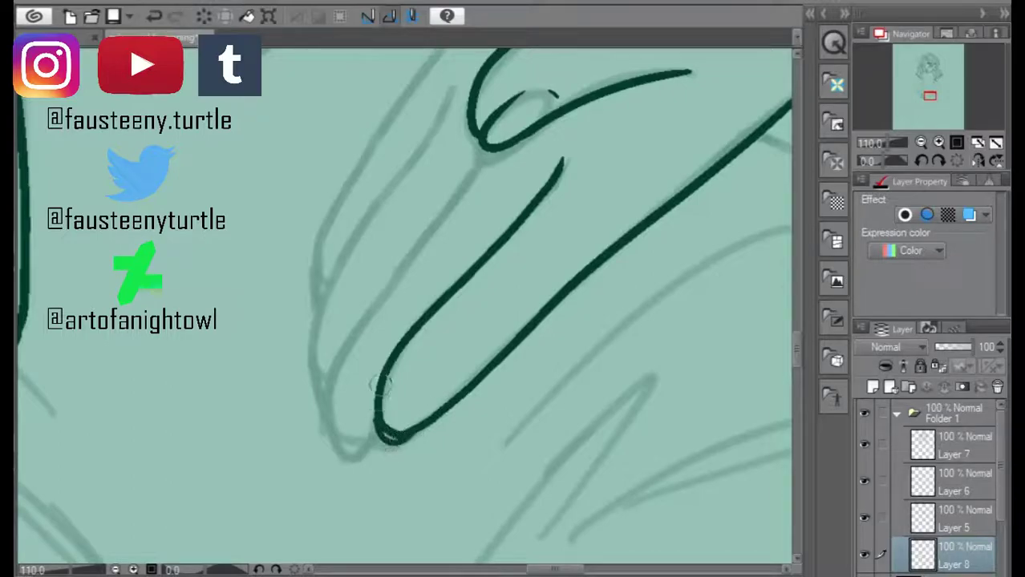
- Ink the adjacent finger from the thumb tip down to its rounded end, redrawing the fingertip until it meets the lowest finger cleanly
{"action": "mouse_move", "coordinate": [485, 148]}
{"action": "left_mouse_down"}
{"action": "mouse_move", "coordinate": [341, 363]}
{"action": "mouse_move", "coordinate": [361, 437]}
{"action": "left_mouse_up"}
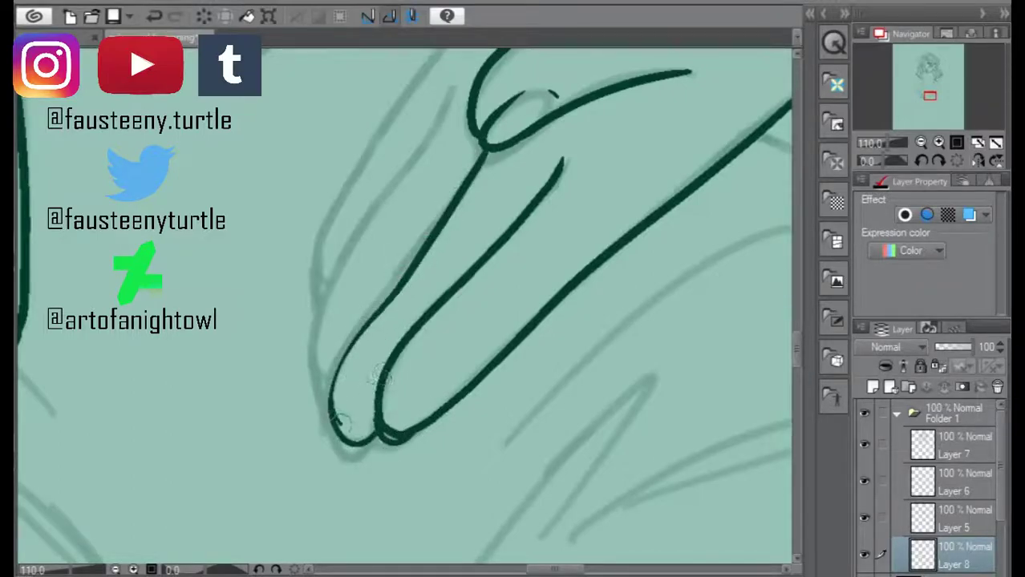
{"action": "key", "text": "ctrl+z"}
{"action": "left_click_drag", "start_coordinate": [357, 350], "coordinate": [352, 443]}
{"action": "key", "text": "ctrl+z"}
{"action": "left_click_drag", "start_coordinate": [396, 300], "coordinate": [352, 441]}
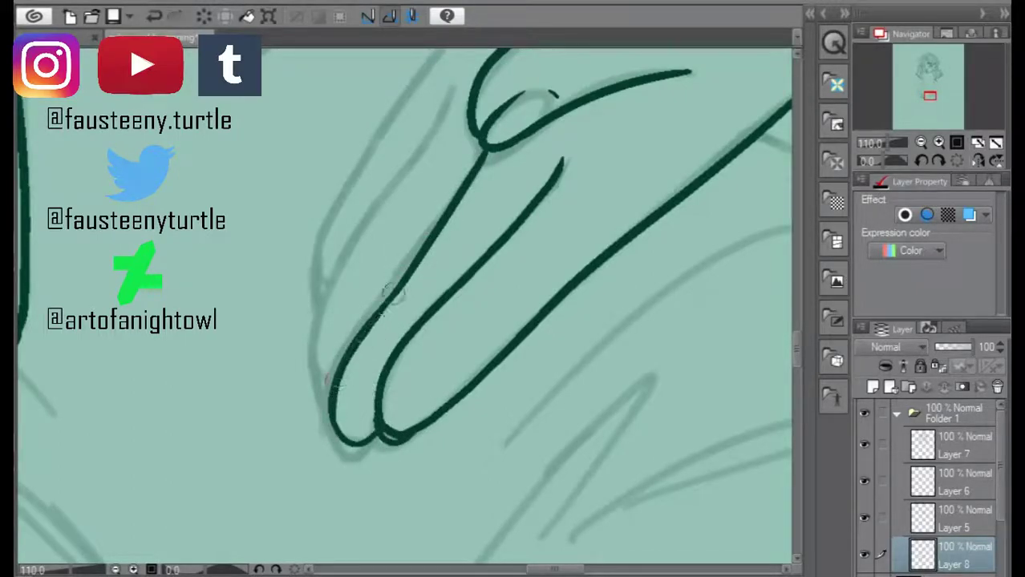
{"action": "key", "text": "ctrl+z"}
{"action": "key", "text": "ctrl+z"}
{"action": "left_click_drag", "start_coordinate": [345, 377], "coordinate": [375, 439]}
{"action": "scroll", "coordinate": [422, 341], "scroll_direction": "down", "scroll_amount": 1}
{"action": "left_click_drag", "start_coordinate": [448, 417], "coordinate": [478, 448]}
{"action": "key", "text": "ctrl+z"}
{"action": "mouse_move", "coordinate": [414, 454]}
{"action": "left_mouse_down"}
{"action": "mouse_move", "coordinate": [420, 434]}
{"action": "mouse_move", "coordinate": [449, 459]}
{"action": "left_mouse_up"}
{"action": "key", "text": "ctrl+z"}
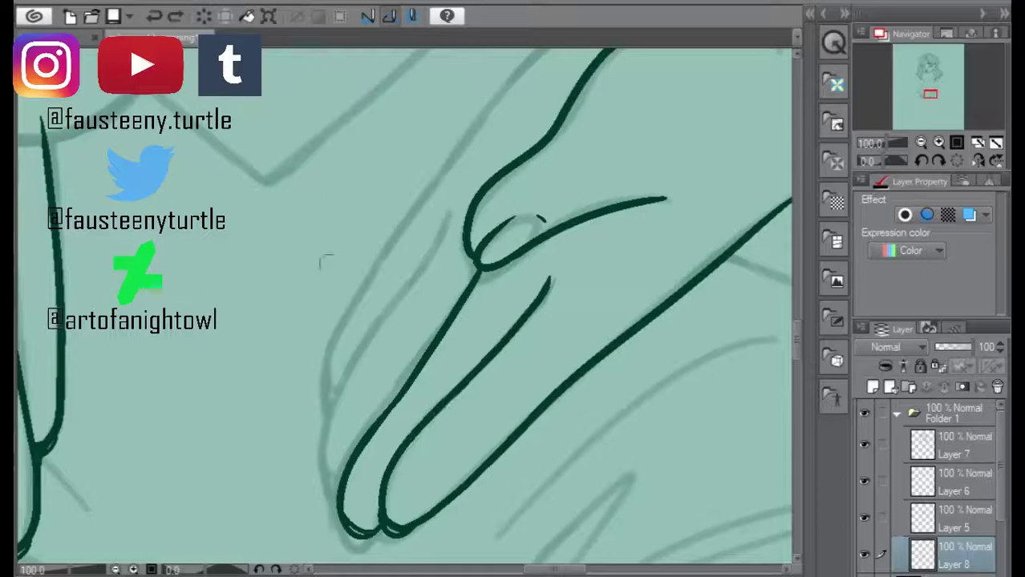
- Ink the next finger's long edge and curve its tip into the neighbouring finger
{"action": "mouse_move", "coordinate": [342, 438]}
{"action": "left_mouse_down"}
{"action": "mouse_move", "coordinate": [337, 481]}
{"action": "mouse_move", "coordinate": [360, 373]}
{"action": "left_mouse_up"}
{"action": "key", "text": "ctrl+z"}
{"action": "key", "text": "ctrl+z"}
{"action": "key", "text": "ctrl+z"}
{"action": "left_click_drag", "start_coordinate": [344, 464], "coordinate": [389, 315]}
{"action": "key", "text": "ctrl+z"}
{"action": "mouse_move", "coordinate": [353, 428]}
{"action": "left_mouse_down"}
{"action": "mouse_move", "coordinate": [319, 473]}
{"action": "mouse_move", "coordinate": [446, 207]}
{"action": "mouse_move", "coordinate": [332, 480]}
{"action": "left_mouse_up"}
{"action": "key", "text": "ctrl+z"}
{"action": "key", "text": "ctrl+z"}
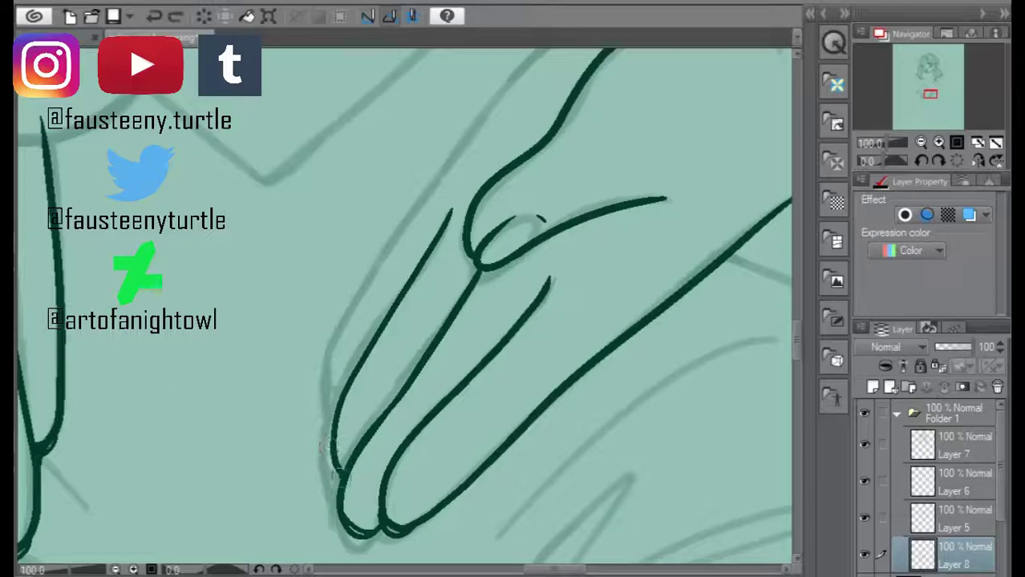
- Ink the outermost finger's long outer edge from its tip up along the back of the hand, and tidy the fingertip join
{"action": "scroll", "coordinate": [374, 317], "scroll_direction": "down", "scroll_amount": 2}
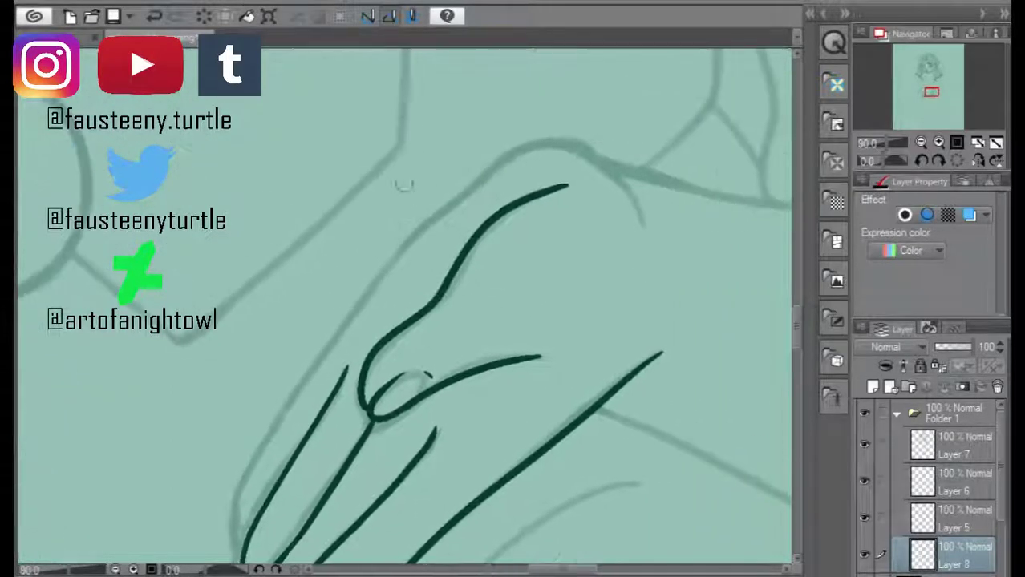
{"action": "mouse_move", "coordinate": [240, 533]}
{"action": "left_mouse_down"}
{"action": "mouse_move", "coordinate": [273, 445]}
{"action": "mouse_move", "coordinate": [254, 463]}
{"action": "mouse_move", "coordinate": [328, 343]}
{"action": "mouse_move", "coordinate": [279, 421]}
{"action": "mouse_move", "coordinate": [425, 219]}
{"action": "left_mouse_up"}
{"action": "key", "text": "ctrl+z"}
{"action": "key", "text": "ctrl+z"}
{"action": "key", "text": "ctrl+z"}
{"action": "key", "text": "ctrl+z"}
{"action": "mouse_move", "coordinate": [240, 533]}
{"action": "left_mouse_down"}
{"action": "mouse_move", "coordinate": [293, 392]}
{"action": "mouse_move", "coordinate": [497, 166]}
{"action": "left_mouse_up"}
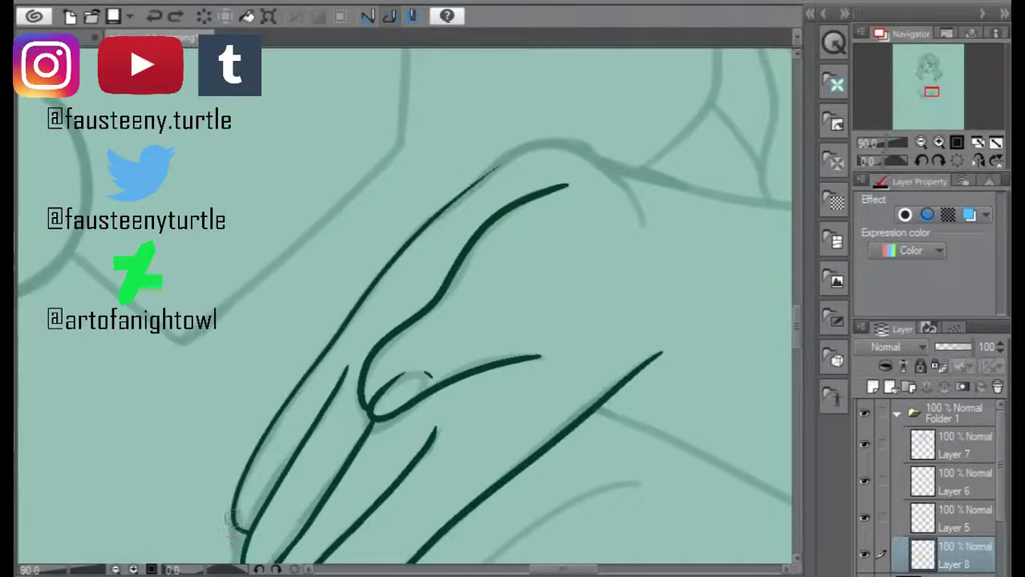
{"action": "scroll", "coordinate": [301, 329], "scroll_direction": "down", "scroll_amount": 1}
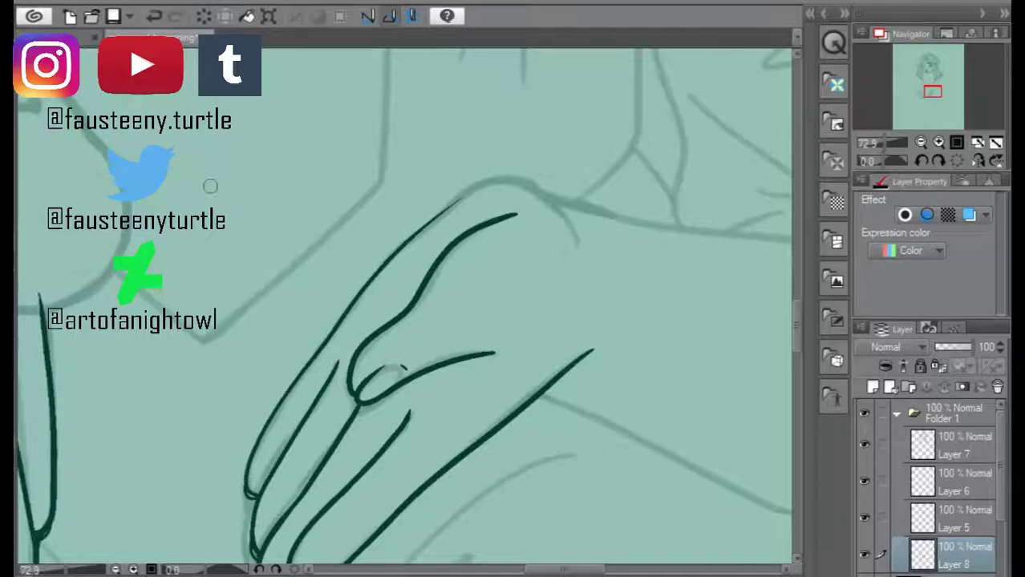
- Ink the rounded back of the hand over to the wrist, undoing the stray forearm strokes
{"action": "key", "text": "h"}
{"action": "mouse_move", "coordinate": [245, 216]}
{"action": "left_mouse_down"}
{"action": "mouse_move", "coordinate": [320, 175]}
{"action": "mouse_move", "coordinate": [394, 238]}
{"action": "mouse_move", "coordinate": [525, 226]}
{"action": "left_mouse_up"}
{"action": "key", "text": "ctrl+z"}
{"action": "scroll", "coordinate": [393, 236], "scroll_direction": "down", "scroll_amount": 1}
{"action": "key", "text": "h"}
{"action": "key", "text": "ctrl+z"}
{"action": "mouse_move", "coordinate": [356, 178]}
{"action": "left_mouse_down"}
{"action": "mouse_move", "coordinate": [549, 227]}
{"action": "mouse_move", "coordinate": [421, 196]}
{"action": "mouse_move", "coordinate": [479, 214]}
{"action": "mouse_move", "coordinate": [674, 244]}
{"action": "left_mouse_up"}
{"action": "key", "text": "ctrl+z"}
{"action": "key", "text": "ctrl+z"}
{"action": "key", "text": "ctrl+z"}
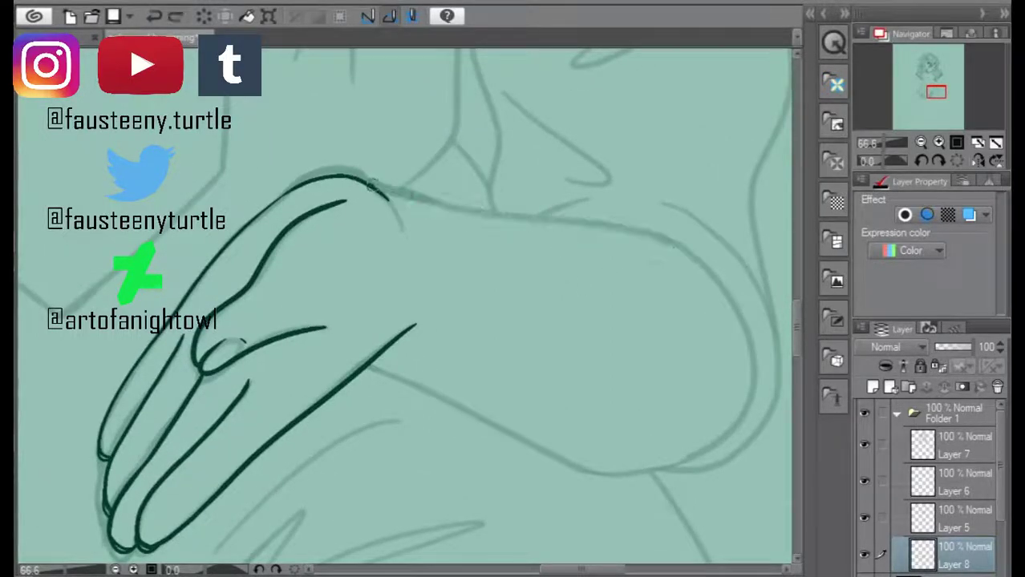
- Ink this arm's upper and lower forearm edges from the wrist to the rounded far end
{"action": "left_click_drag", "start_coordinate": [357, 178], "coordinate": [725, 284]}
{"action": "mouse_move", "coordinate": [369, 364]}
{"action": "left_mouse_down"}
{"action": "mouse_move", "coordinate": [499, 427]}
{"action": "mouse_move", "coordinate": [711, 453]}
{"action": "mouse_move", "coordinate": [721, 279]}
{"action": "left_mouse_up"}
{"action": "key", "text": "h"}
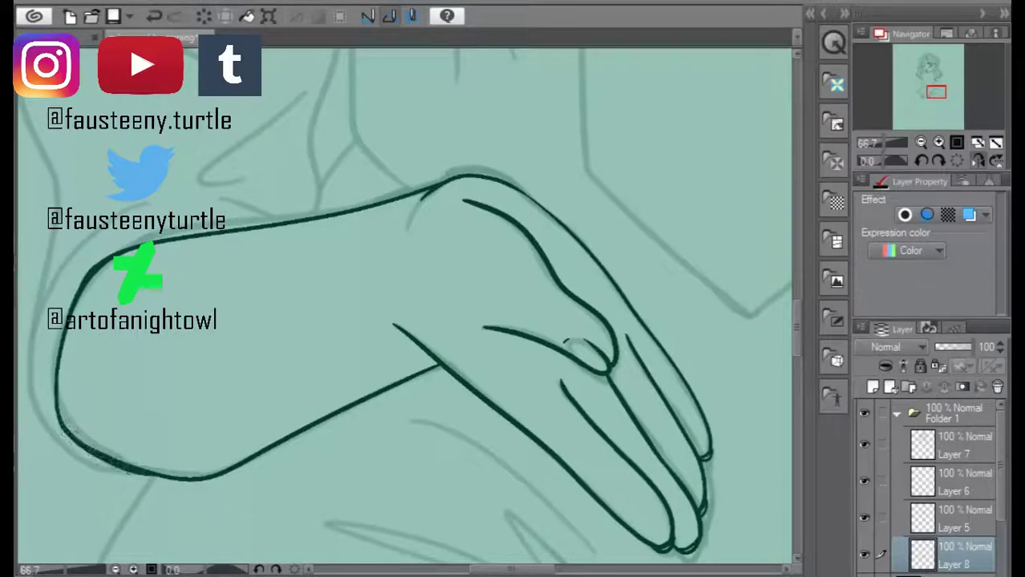
- Redraw and smooth the curve closing the forearm's rounded far end
{"action": "scroll", "coordinate": [120, 341], "scroll_direction": "down", "scroll_amount": 2}
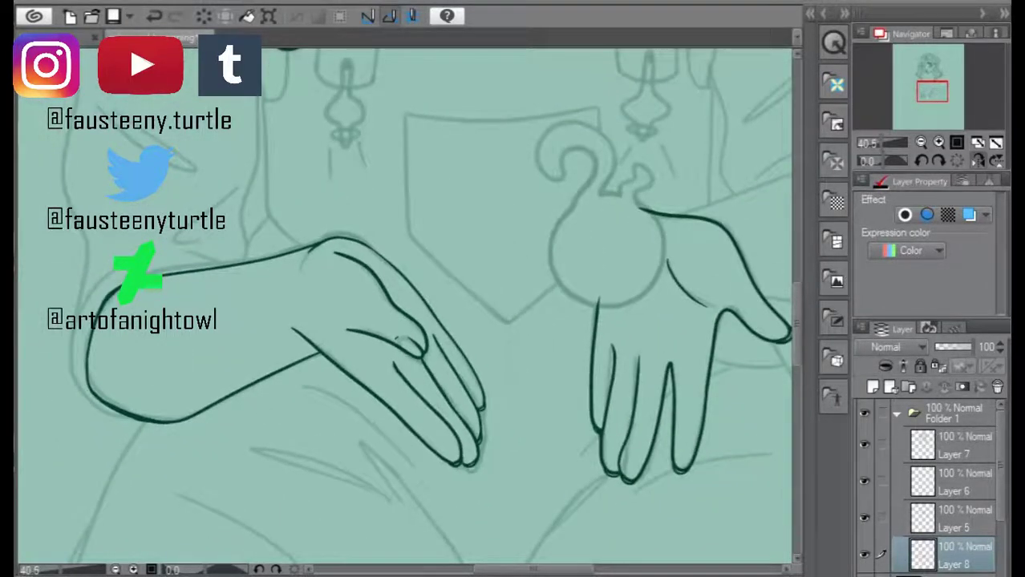
{"action": "scroll", "coordinate": [88, 360], "scroll_direction": "up", "scroll_amount": 2}
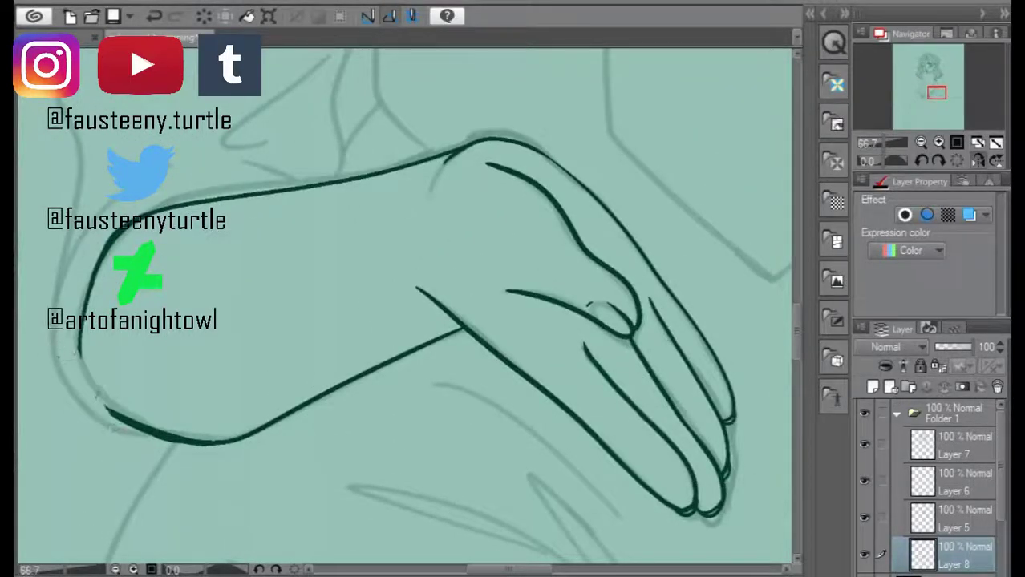
{"action": "scroll", "coordinate": [92, 365], "scroll_direction": "up", "scroll_amount": 2}
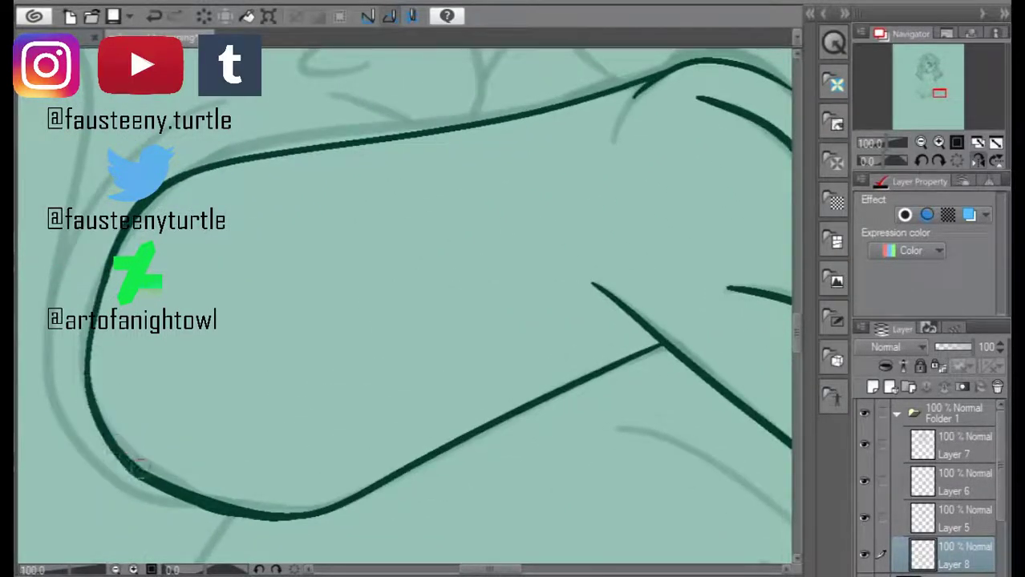
- Ink the rounded forearm outline behind the open hand, from the wrist around to the thumb's outer edge
{"action": "scroll", "coordinate": [144, 485], "scroll_direction": "down", "scroll_amount": 4}
{"action": "key", "text": "h"}
{"action": "scroll", "coordinate": [375, 282], "scroll_direction": "up", "scroll_amount": 3}
{"action": "key", "text": "h"}
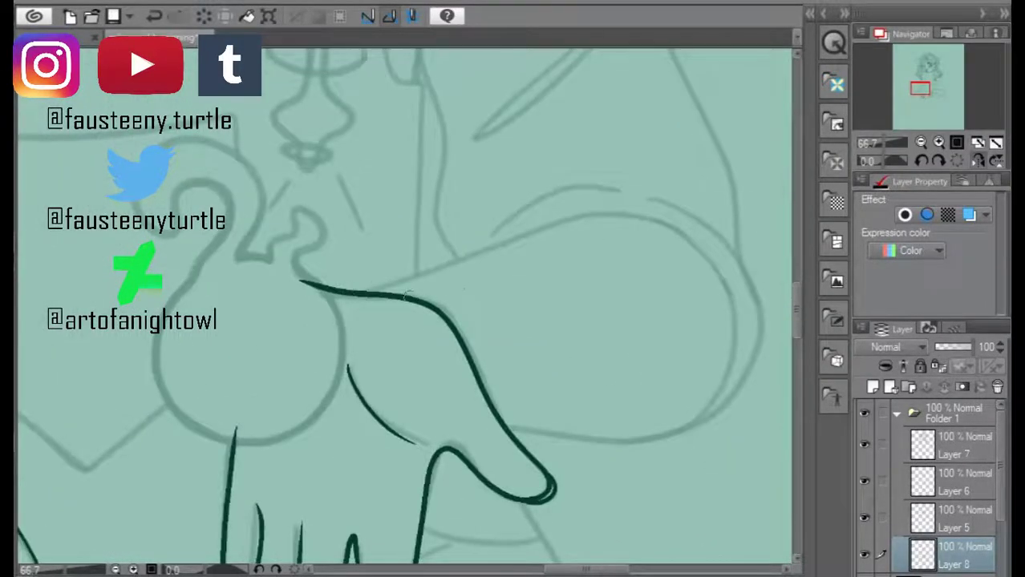
{"action": "mouse_move", "coordinate": [360, 290]}
{"action": "left_mouse_down"}
{"action": "mouse_move", "coordinate": [645, 206]}
{"action": "mouse_move", "coordinate": [526, 427]}
{"action": "mouse_move", "coordinate": [730, 365]}
{"action": "mouse_move", "coordinate": [363, 290]}
{"action": "left_mouse_up"}
{"action": "key", "text": "ctrl+z"}
{"action": "scroll", "coordinate": [415, 400], "scroll_direction": "down", "scroll_amount": 4}
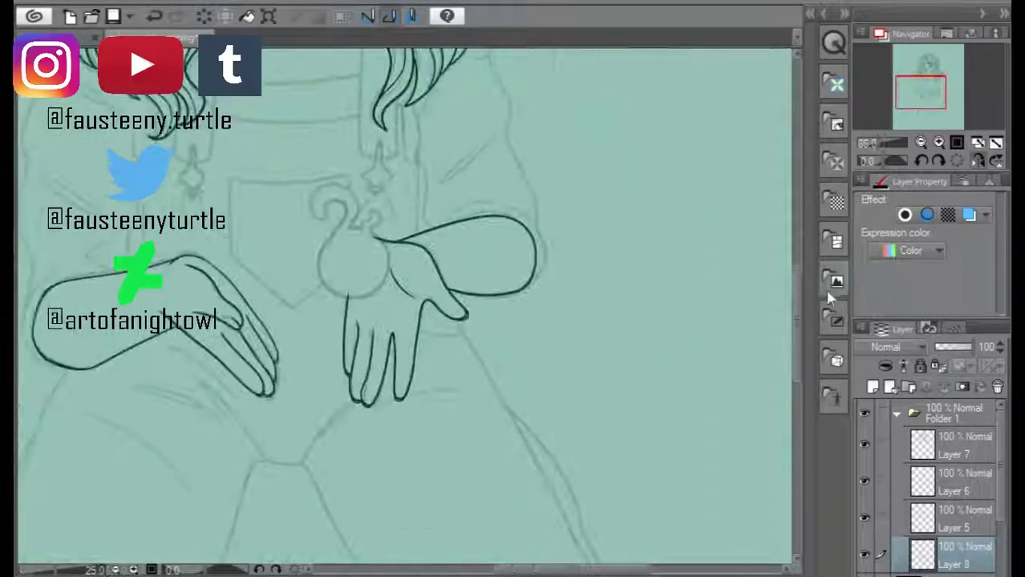
{"action": "scroll", "coordinate": [346, 525], "scroll_direction": "up", "scroll_amount": 5}
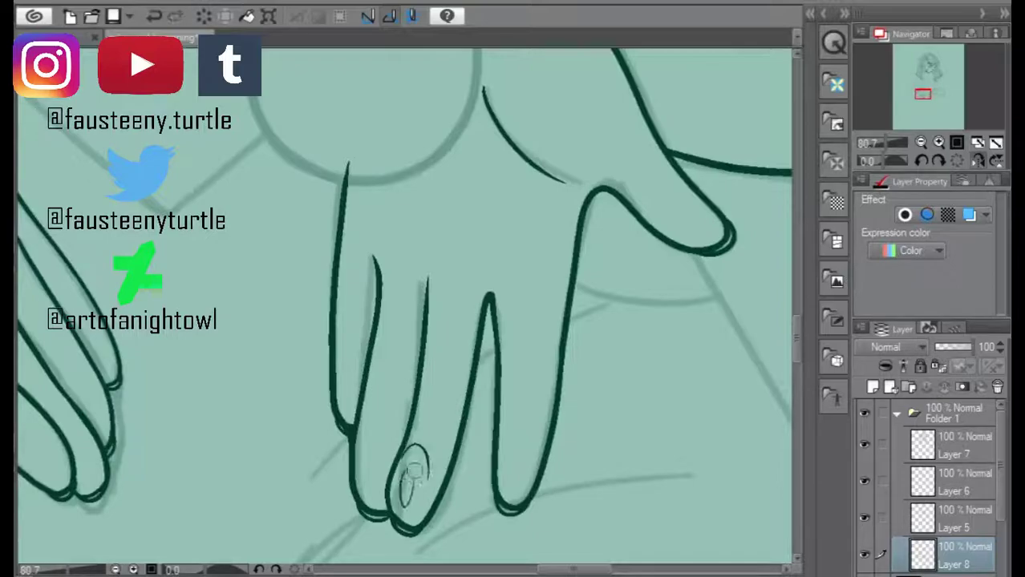
{"action": "mouse_move", "coordinate": [510, 440]}
{"action": "left_mouse_down"}
{"action": "mouse_move", "coordinate": [531, 461]}
{"action": "mouse_move", "coordinate": [518, 481]}
{"action": "left_mouse_up"}
{"action": "left_click_drag", "start_coordinate": [361, 450], "coordinate": [383, 465]}
{"action": "key", "text": "ctrl+z"}
{"action": "left_click_drag", "start_coordinate": [345, 367], "coordinate": [353, 402]}
{"action": "scroll", "coordinate": [357, 385], "scroll_direction": "down", "scroll_amount": 1}
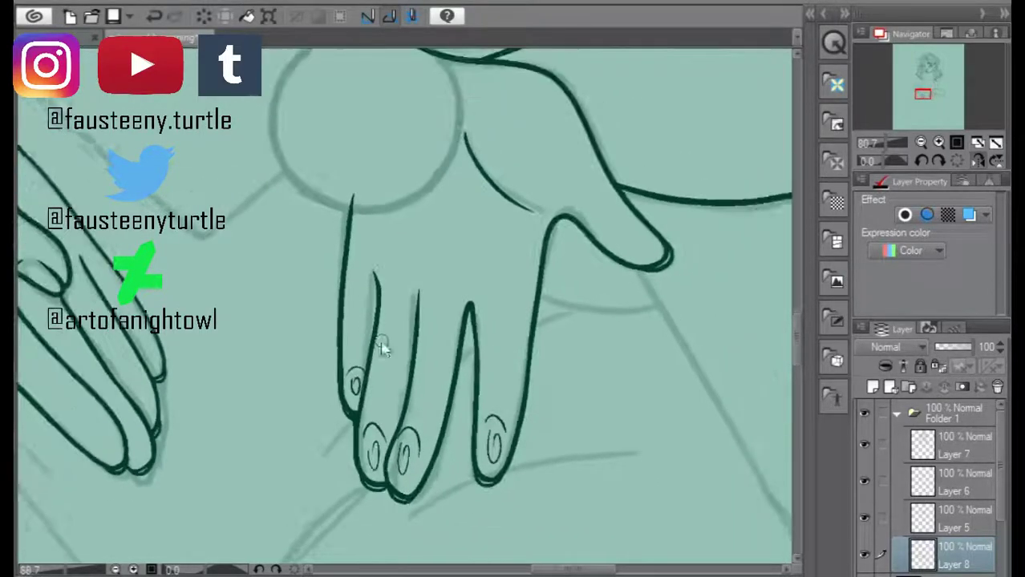
{"action": "key", "text": "ctrl+z"}
{"action": "key", "text": "ctrl+z"}
{"action": "key", "text": "ctrl+z"}
{"action": "key", "text": "ctrl+z"}
{"action": "key", "text": "ctrl+z"}
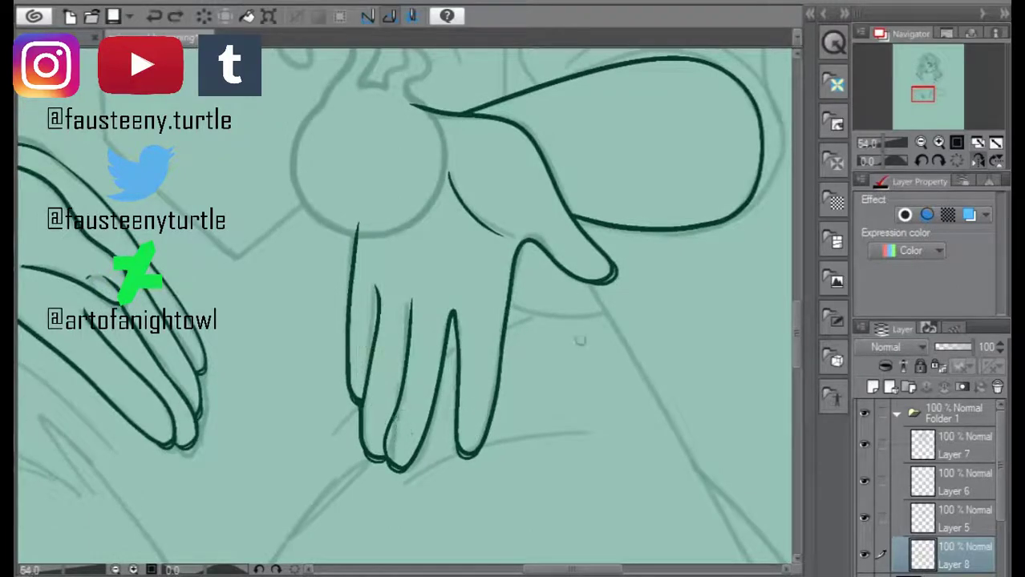
- Ink a short curved line near the tip of the open hand's thumb and each of its four fingers
{"action": "scroll", "coordinate": [561, 255], "scroll_direction": "up", "scroll_amount": 1}
{"action": "left_click_drag", "start_coordinate": [554, 253], "coordinate": [582, 233]}
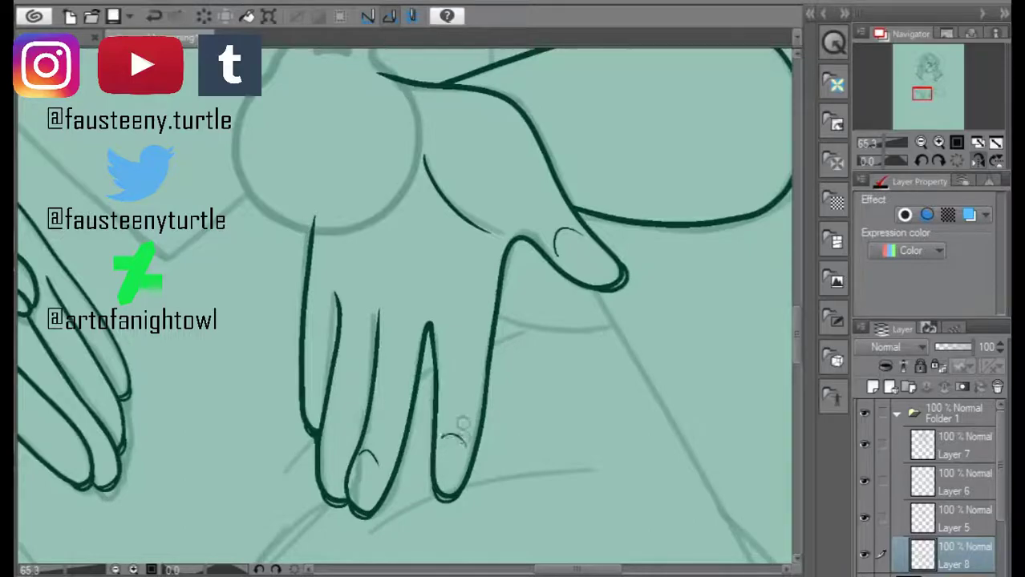
{"action": "left_click_drag", "start_coordinate": [324, 449], "coordinate": [343, 438]}
{"action": "left_click_drag", "start_coordinate": [299, 399], "coordinate": [311, 387]}
{"action": "scroll", "coordinate": [371, 298], "scroll_direction": "down", "scroll_amount": 3}
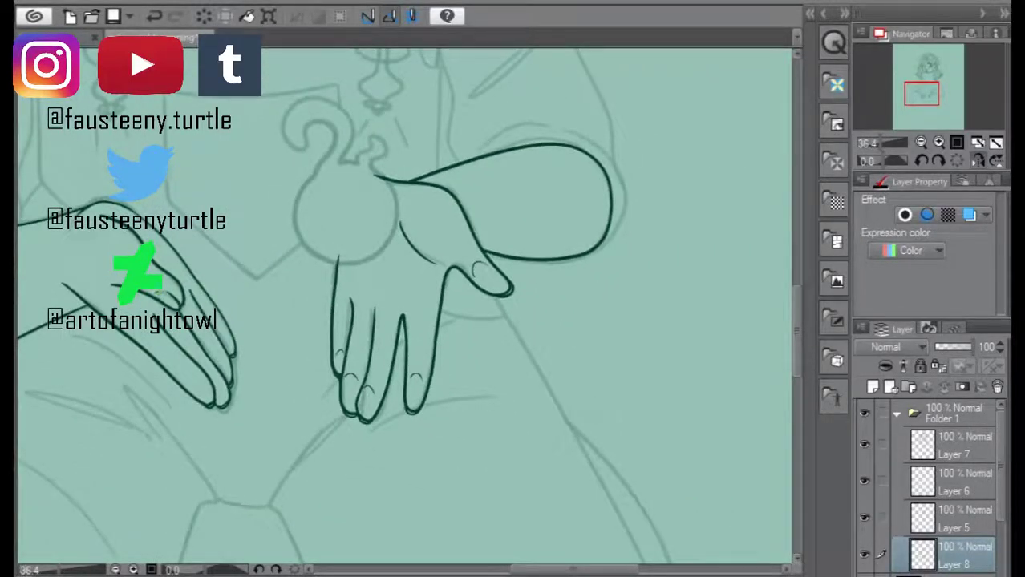
- Ink matching short curved lines near the fingertips of the other hand
{"action": "scroll", "coordinate": [176, 301], "scroll_direction": "up", "scroll_amount": 3}
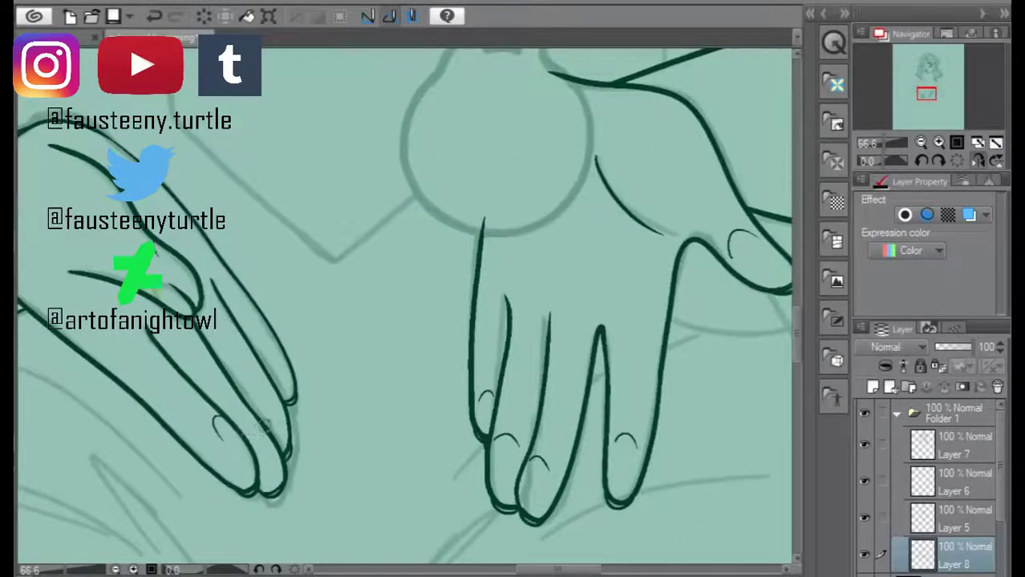
{"action": "key", "text": "ctrl+z"}
{"action": "scroll", "coordinate": [268, 364], "scroll_direction": "down", "scroll_amount": 4}
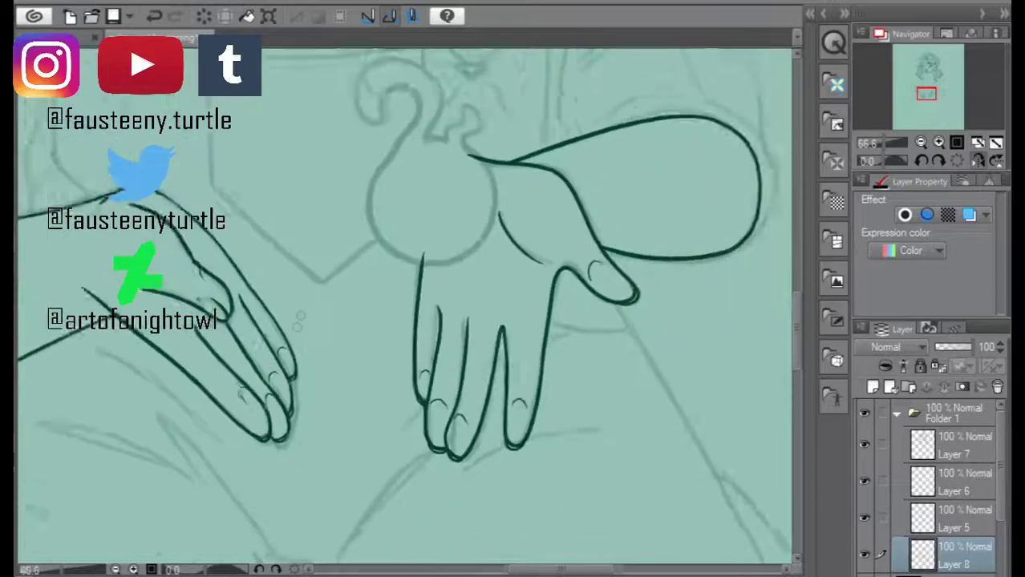
{"action": "scroll", "coordinate": [395, 369], "scroll_direction": "up", "scroll_amount": 1}
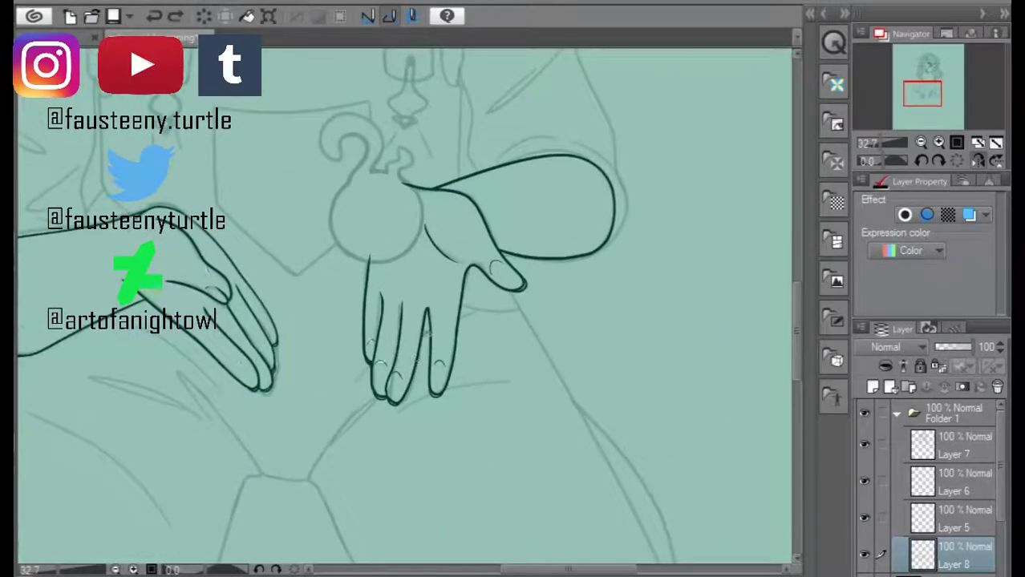
{"action": "left_click_drag", "start_coordinate": [401, 320], "coordinate": [369, 128]}
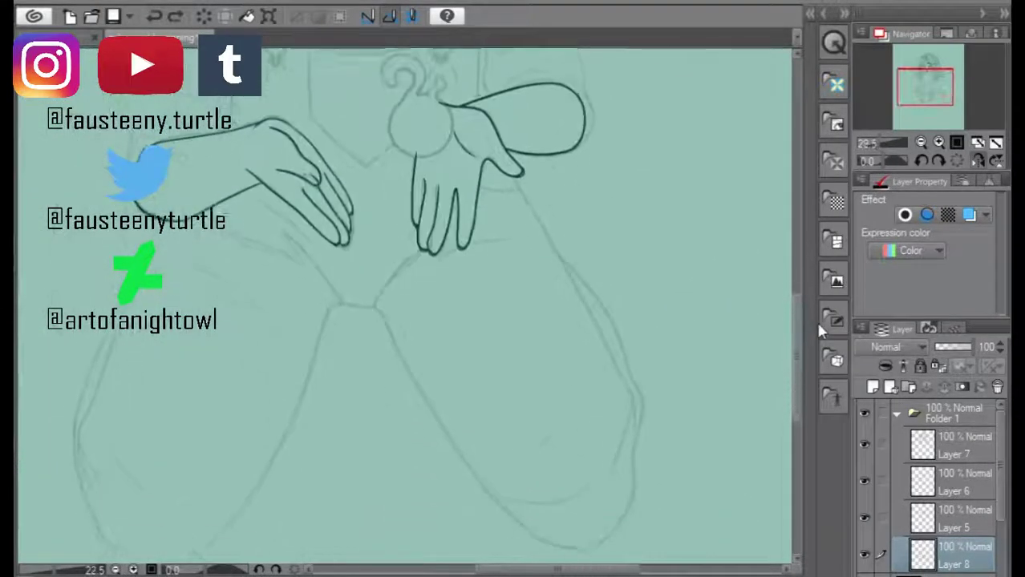
- On a new layer, ink the shirt's curved neckline across the upper chest between the two long hair masses
{"action": "scroll", "coordinate": [400, 304], "scroll_direction": "down", "scroll_amount": 1}
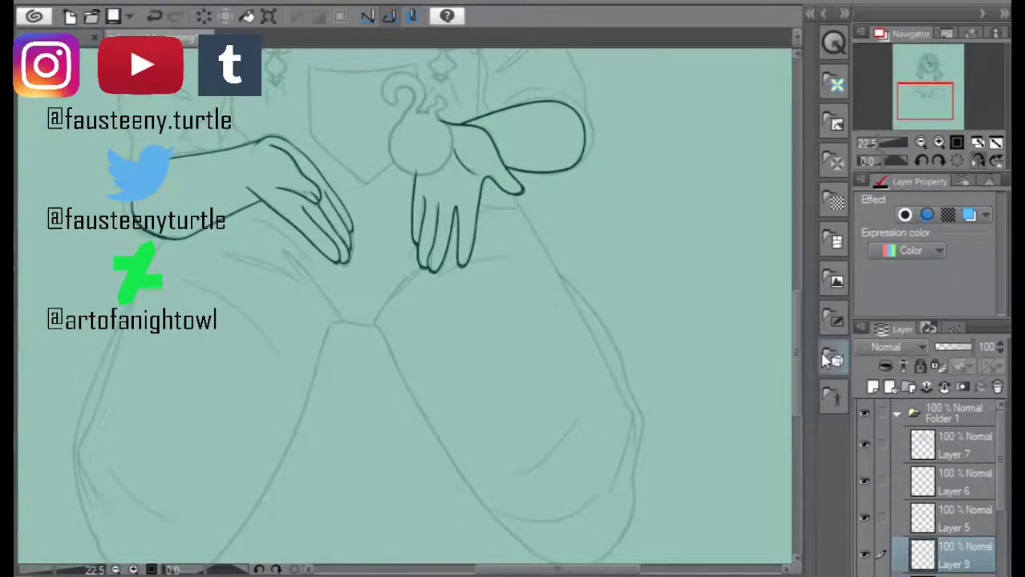
{"action": "left_click_drag", "start_coordinate": [793, 303], "coordinate": [793, 241]}
{"action": "scroll", "coordinate": [481, 241], "scroll_direction": "up", "scroll_amount": 4}
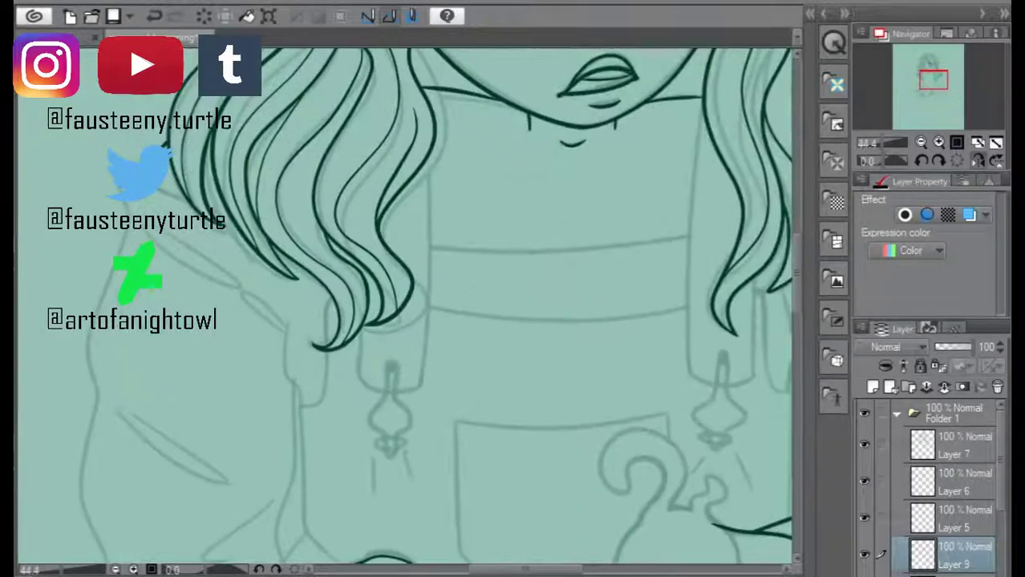
{"action": "scroll", "coordinate": [153, 144], "scroll_direction": "up", "scroll_amount": 1}
{"action": "mouse_move", "coordinate": [154, 191]}
{"action": "left_mouse_down"}
{"action": "mouse_move", "coordinate": [294, 231]}
{"action": "mouse_move", "coordinate": [566, 254]}
{"action": "mouse_move", "coordinate": [330, 258]}
{"action": "mouse_move", "coordinate": [633, 238]}
{"action": "left_mouse_up"}
{"action": "scroll", "coordinate": [405, 304], "scroll_direction": "right", "scroll_amount": 4}
{"action": "left_click_drag", "start_coordinate": [405, 304], "coordinate": [441, 309]}
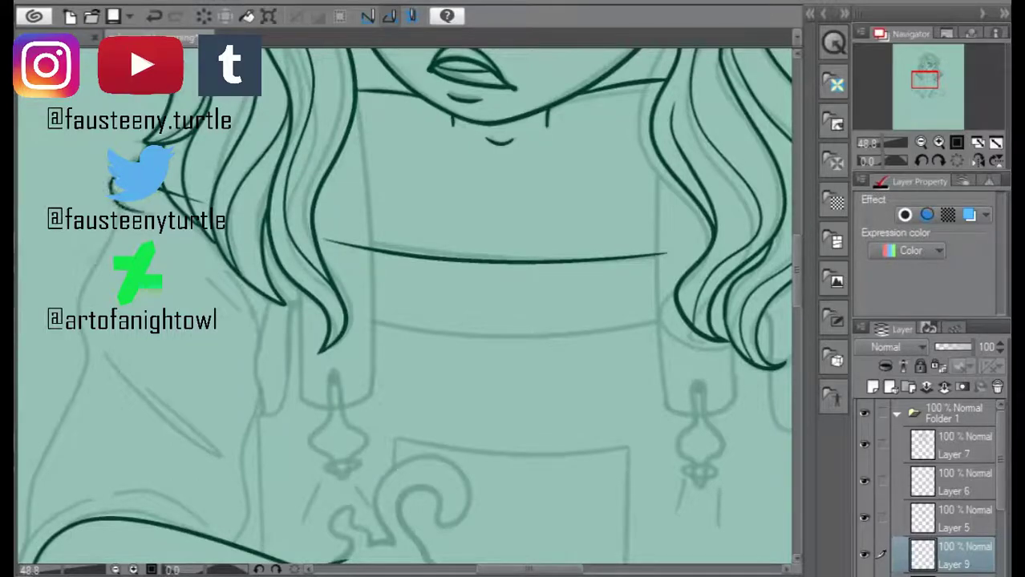
{"action": "scroll", "coordinate": [405, 305], "scroll_direction": "right", "scroll_amount": 2}
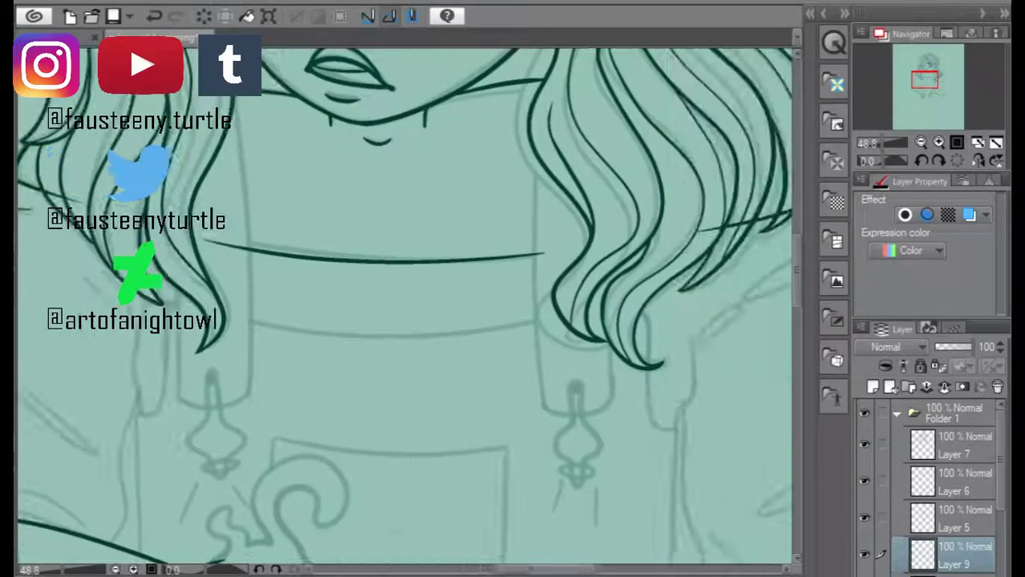
- Ink the upper sleeve of the resting-hand arm: its outer edge, the diagonal shoulder fold and the inner edge near the armpit
{"action": "key", "text": "h"}
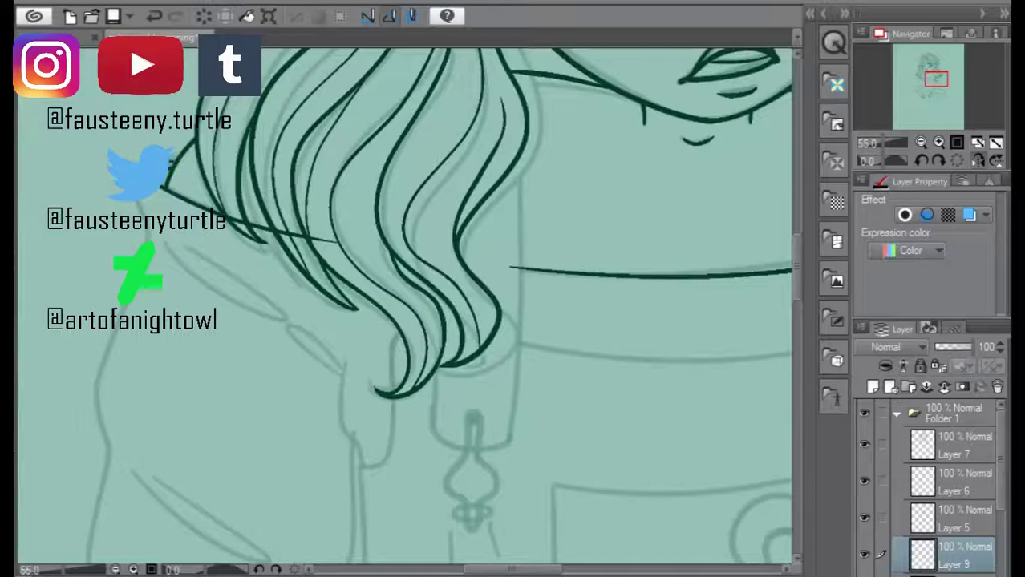
{"action": "left_click_drag", "start_coordinate": [149, 202], "coordinate": [116, 454]}
{"action": "mouse_move", "coordinate": [183, 255]}
{"action": "left_mouse_down"}
{"action": "mouse_move", "coordinate": [278, 325]}
{"action": "mouse_move", "coordinate": [258, 311]}
{"action": "left_mouse_up"}
{"action": "left_click_drag", "start_coordinate": [336, 371], "coordinate": [366, 469]}
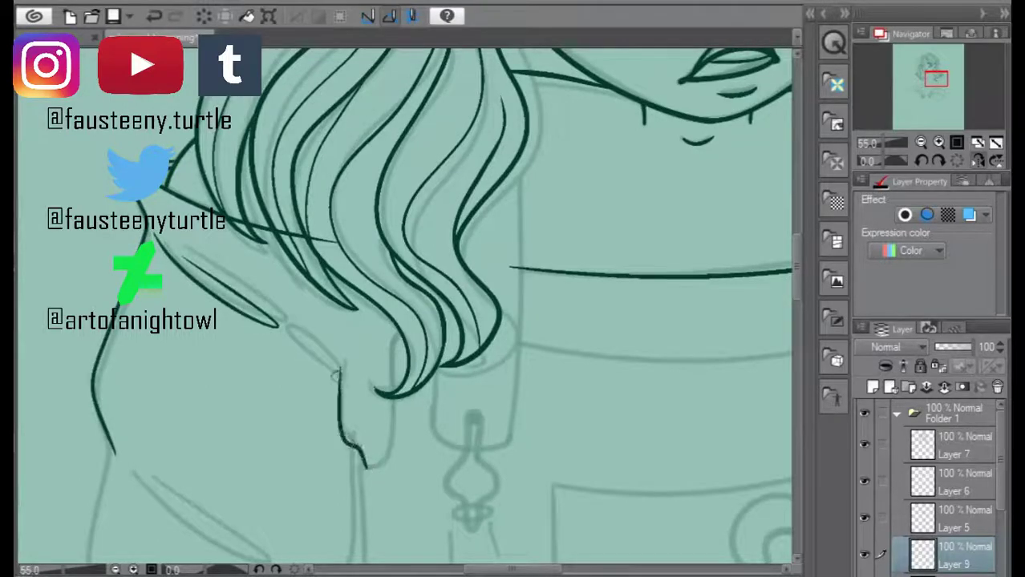
- Ink the same sleeve's lower outer edge, the cuff wrapping around the elbow and a diagonal fold across the middle
{"action": "scroll", "coordinate": [335, 371], "scroll_direction": "down", "scroll_amount": 2}
{"action": "scroll", "coordinate": [302, 491], "scroll_direction": "down", "scroll_amount": 10}
{"action": "mouse_move", "coordinate": [256, 515]}
{"action": "left_mouse_down"}
{"action": "mouse_move", "coordinate": [154, 407]}
{"action": "mouse_move", "coordinate": [239, 317]}
{"action": "mouse_move", "coordinate": [234, 509]}
{"action": "left_mouse_up"}
{"action": "key", "text": "ctrl+z"}
{"action": "mouse_move", "coordinate": [199, 356]}
{"action": "left_mouse_down"}
{"action": "mouse_move", "coordinate": [181, 233]}
{"action": "mouse_move", "coordinate": [193, 146]}
{"action": "left_mouse_up"}
{"action": "key", "text": "ctrl+z"}
{"action": "mouse_move", "coordinate": [186, 382]}
{"action": "left_mouse_down"}
{"action": "mouse_move", "coordinate": [181, 140]}
{"action": "mouse_move", "coordinate": [280, 241]}
{"action": "left_mouse_up"}
{"action": "key", "text": "ctrl+z"}
{"action": "mouse_move", "coordinate": [212, 191]}
{"action": "left_mouse_down"}
{"action": "mouse_move", "coordinate": [297, 257]}
{"action": "mouse_move", "coordinate": [207, 191]}
{"action": "left_mouse_up"}
{"action": "key", "text": "ctrl+z"}
- Ink the sleeve's inner edge down to the forearm and an angled crease just above the cuff
{"action": "left_click_drag", "start_coordinate": [382, 149], "coordinate": [365, 324]}
{"action": "mouse_move", "coordinate": [353, 269]}
{"action": "left_mouse_down"}
{"action": "mouse_move", "coordinate": [286, 332]}
{"action": "mouse_move", "coordinate": [331, 346]}
{"action": "left_mouse_up"}
{"action": "key", "text": "ctrl+z"}
{"action": "key", "text": "ctrl+z"}
{"action": "key", "text": "ctrl+z"}
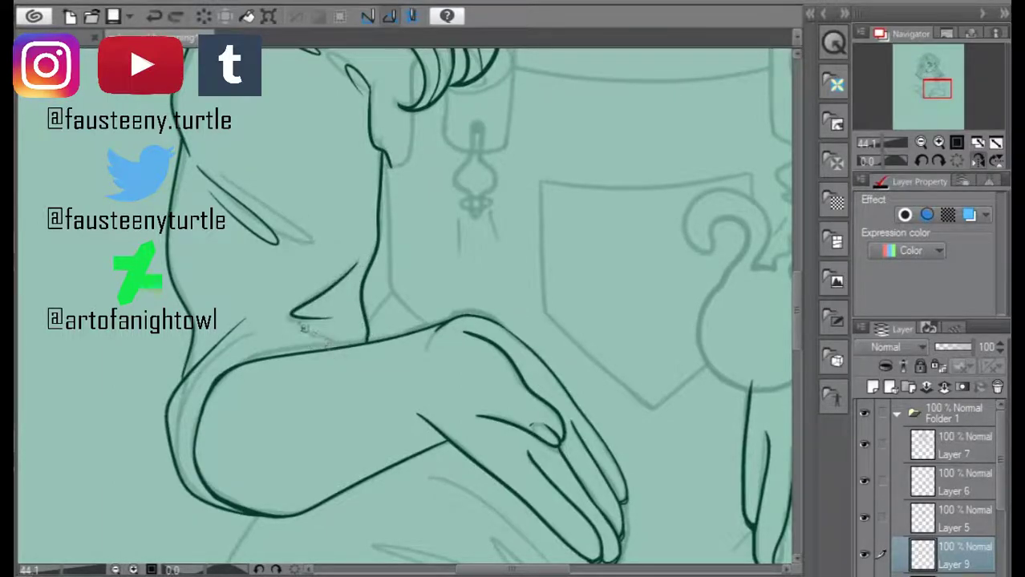
- Ink small creases in the cuff around the resting-hand arm's elbow
{"action": "key", "text": "h"}
{"action": "left_click_drag", "start_coordinate": [515, 322], "coordinate": [558, 338]}
{"action": "left_click_drag", "start_coordinate": [619, 390], "coordinate": [626, 438]}
{"action": "scroll", "coordinate": [586, 334], "scroll_direction": "down", "scroll_amount": 2}
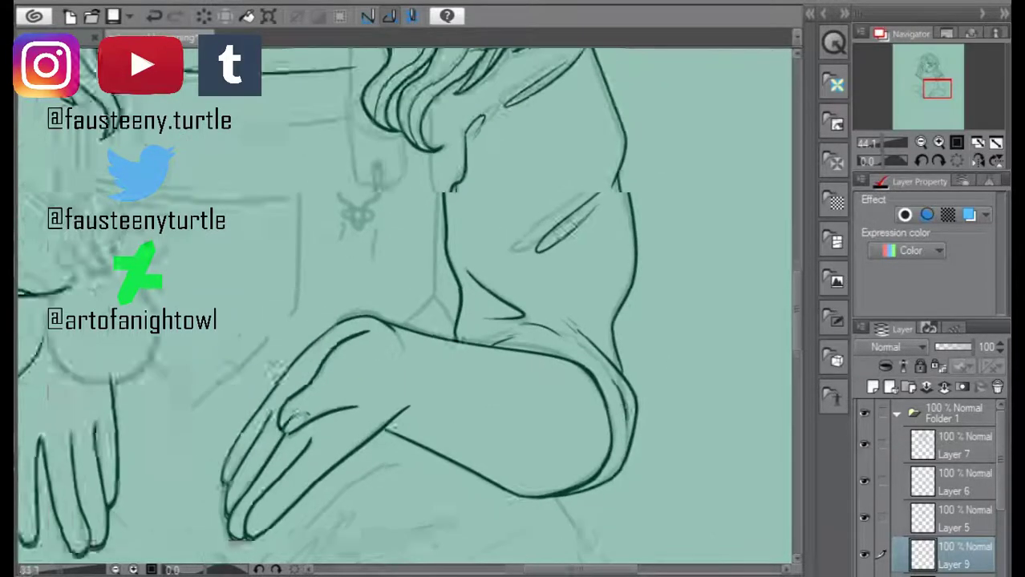
- Ink the open-hand arm's sleeve: its outer edge, the cuff around the elbow and the creases above the forearm
{"action": "scroll", "coordinate": [433, 307], "scroll_direction": "up", "scroll_amount": 1}
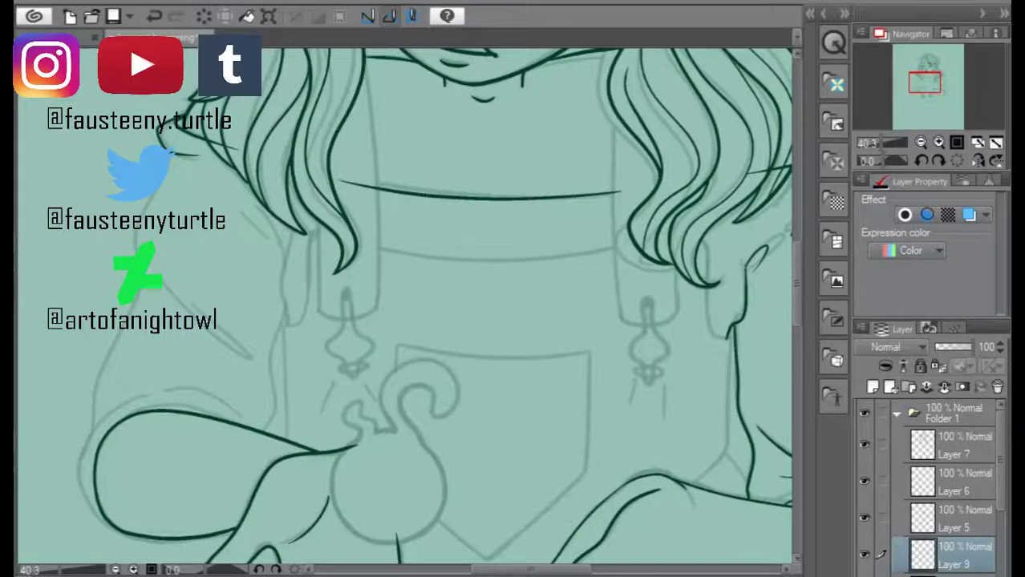
{"action": "left_click_drag", "start_coordinate": [156, 191], "coordinate": [92, 437]}
{"action": "scroll", "coordinate": [433, 305], "scroll_direction": "up", "scroll_amount": 1}
{"action": "mouse_move", "coordinate": [108, 385]}
{"action": "left_mouse_down"}
{"action": "mouse_move", "coordinate": [68, 498]}
{"action": "mouse_move", "coordinate": [128, 539]}
{"action": "left_mouse_up"}
{"action": "left_click_drag", "start_coordinate": [152, 370], "coordinate": [71, 481]}
{"action": "left_click_drag", "start_coordinate": [180, 379], "coordinate": [244, 408]}
{"action": "scroll", "coordinate": [112, 433], "scroll_direction": "up", "scroll_amount": 2}
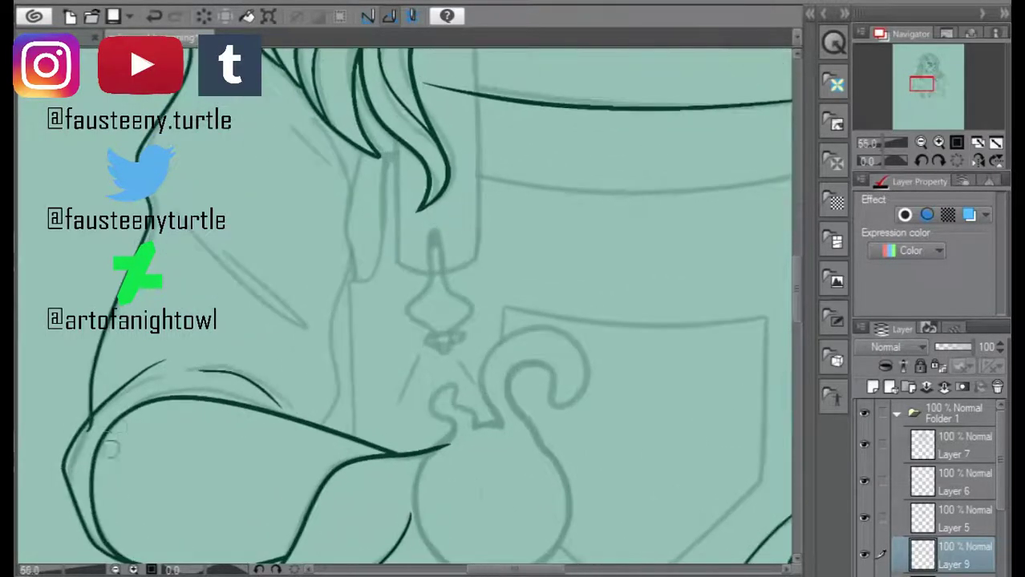
- Ink the open-hand sleeve's long diagonal fold, its inner edge down to the forearm and a small fold beside the hair
{"action": "left_click_drag", "start_coordinate": [189, 228], "coordinate": [303, 333]}
{"action": "scroll", "coordinate": [356, 287], "scroll_direction": "up", "scroll_amount": 1}
{"action": "mouse_move", "coordinate": [356, 287]}
{"action": "left_mouse_down"}
{"action": "mouse_move", "coordinate": [341, 241]}
{"action": "mouse_move", "coordinate": [351, 181]}
{"action": "mouse_move", "coordinate": [324, 164]}
{"action": "left_mouse_up"}
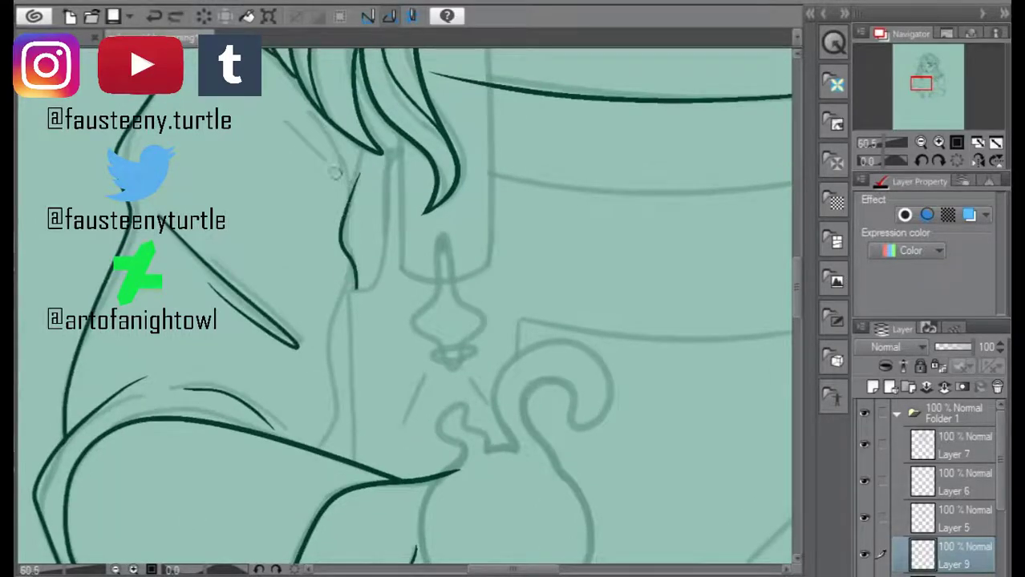
{"action": "mouse_move", "coordinate": [304, 110]}
{"action": "left_mouse_down"}
{"action": "mouse_move", "coordinate": [349, 183]}
{"action": "mouse_move", "coordinate": [327, 161]}
{"action": "left_mouse_up"}
{"action": "key", "text": "ctrl+z"}
{"action": "scroll", "coordinate": [405, 305], "scroll_direction": "down", "scroll_amount": 3}
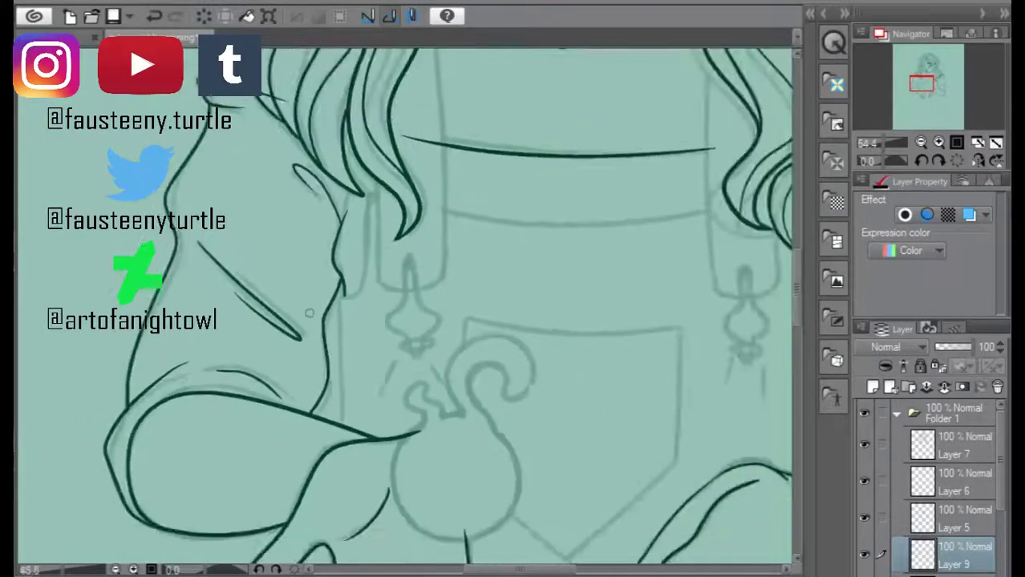
{"action": "scroll", "coordinate": [405, 305], "scroll_direction": "up", "scroll_amount": 3}
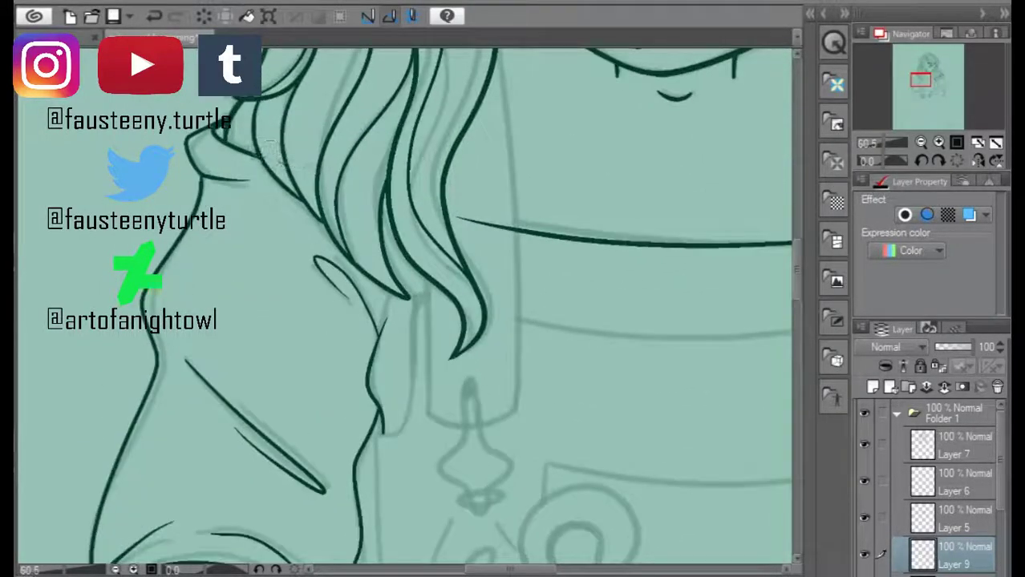
- Add a new layer above the sleeve line art
{"action": "scroll", "coordinate": [267, 153], "scroll_direction": "right", "scroll_amount": 5}
{"action": "scroll", "coordinate": [405, 305], "scroll_direction": "down", "scroll_amount": 5}
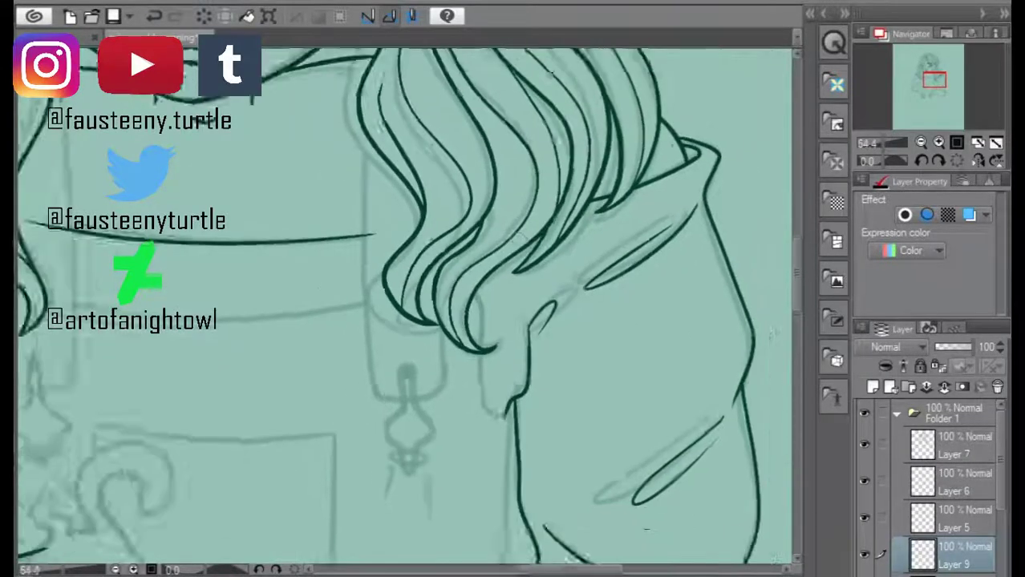
{"action": "scroll", "coordinate": [796, 317], "scroll_direction": "down", "scroll_amount": 2}
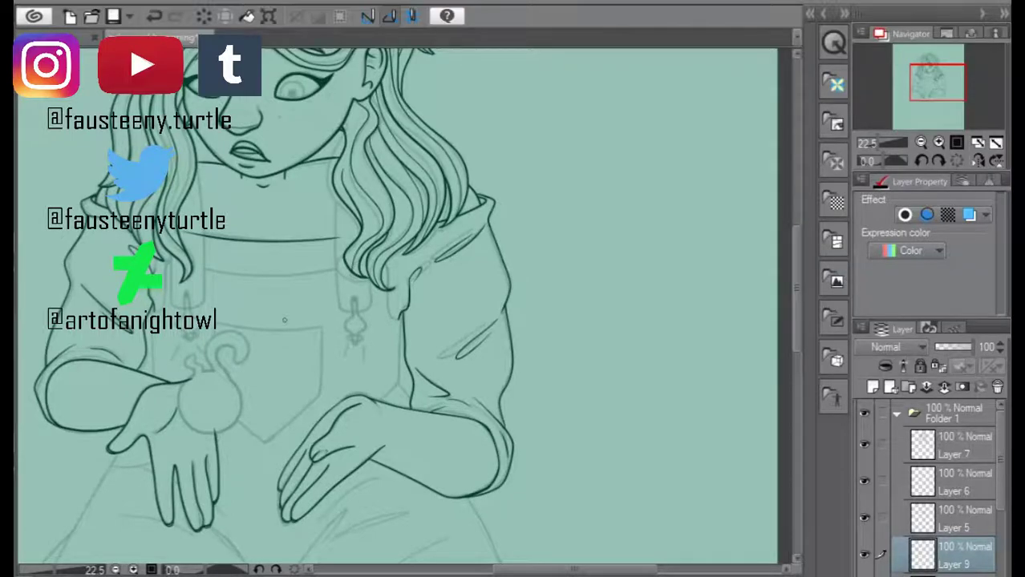
{"action": "left_click", "coordinate": [872, 387]}
{"action": "scroll", "coordinate": [347, 197], "scroll_direction": "up", "scroll_amount": 2}
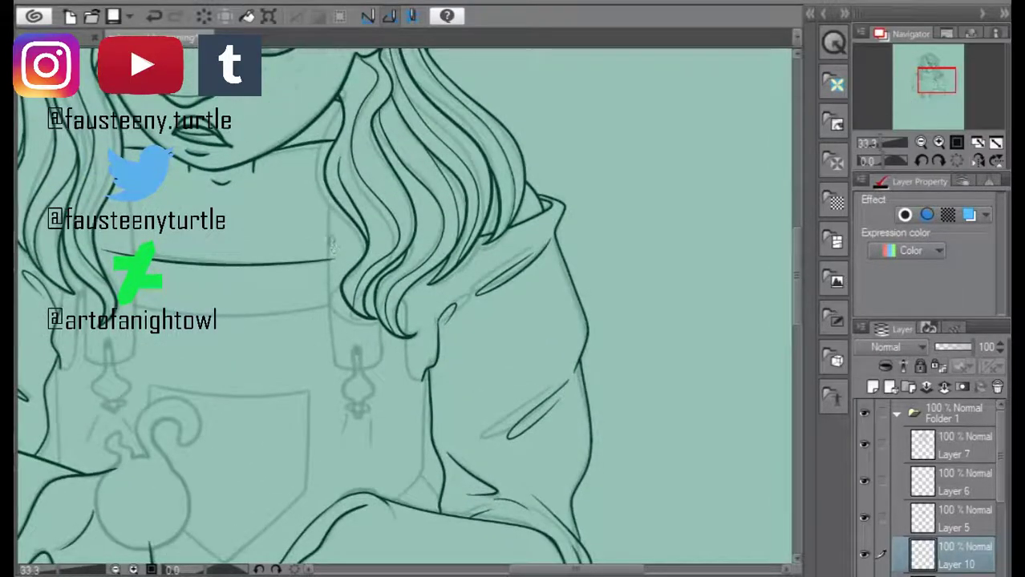
{"action": "scroll", "coordinate": [340, 215], "scroll_direction": "up", "scroll_amount": 1}
{"action": "mouse_move", "coordinate": [329, 194]}
{"action": "left_mouse_down"}
{"action": "mouse_move", "coordinate": [333, 362]}
{"action": "mouse_move", "coordinate": [383, 385]}
{"action": "left_mouse_up"}
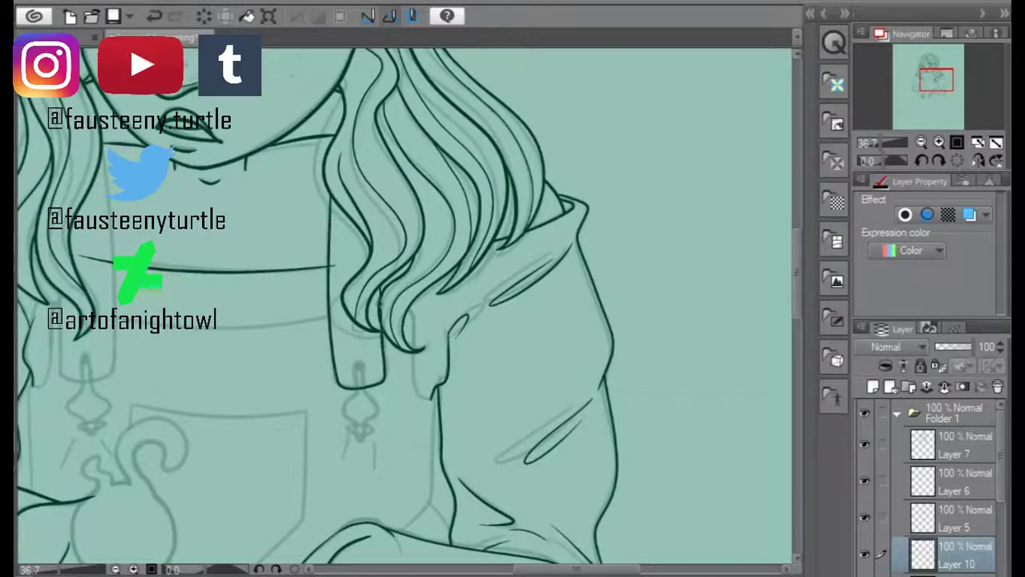
{"action": "scroll", "coordinate": [378, 301], "scroll_direction": "up", "scroll_amount": 2}
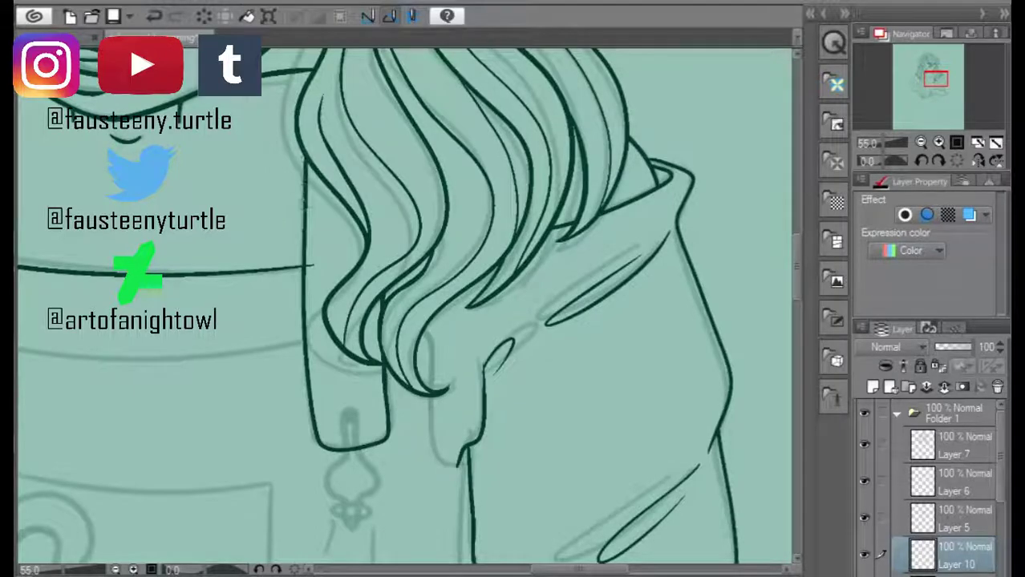
{"action": "scroll", "coordinate": [318, 257], "scroll_direction": "left", "scroll_amount": 5}
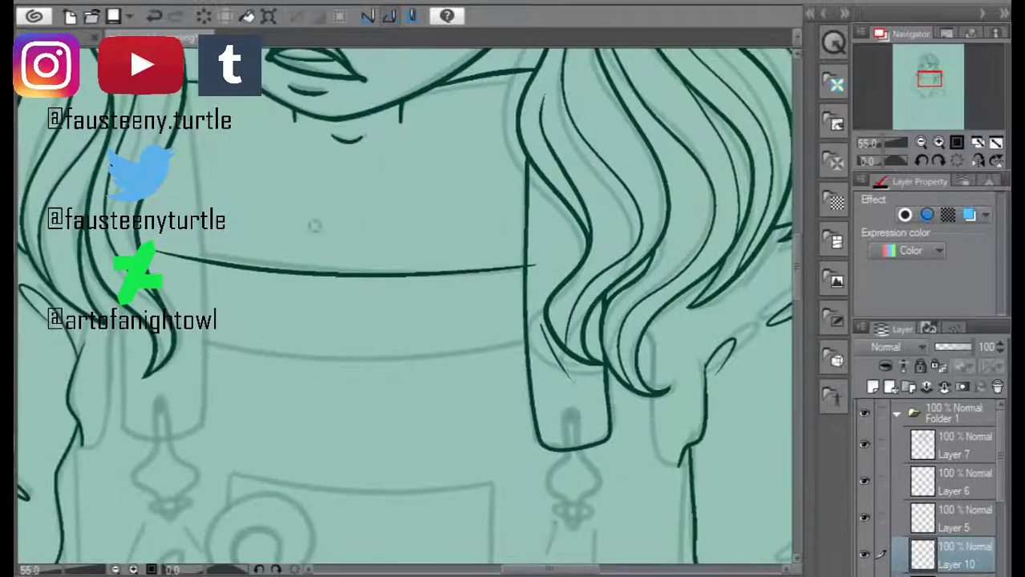
{"action": "scroll", "coordinate": [459, 324], "scroll_direction": "down", "scroll_amount": 3}
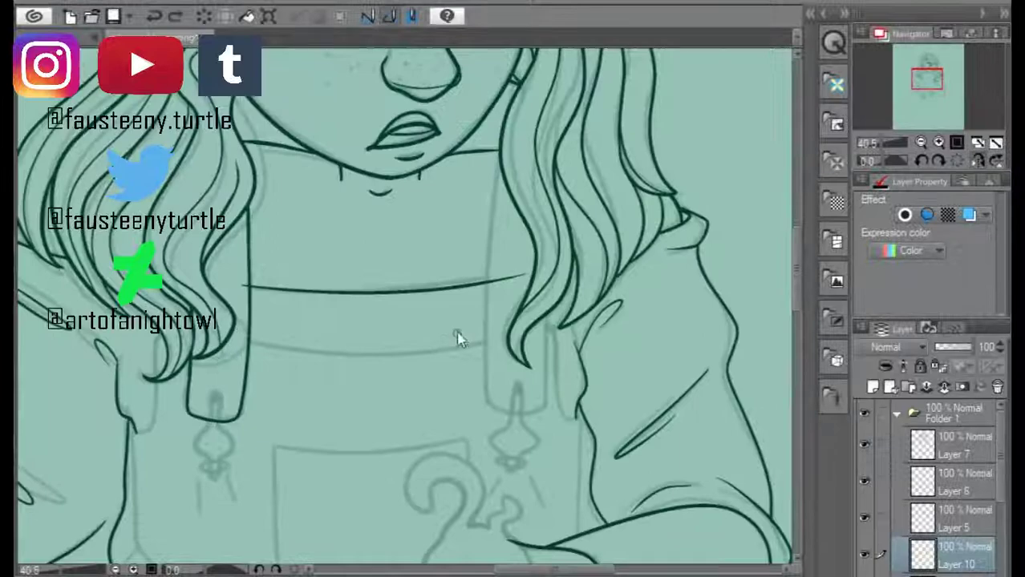
{"action": "key", "text": "-"}
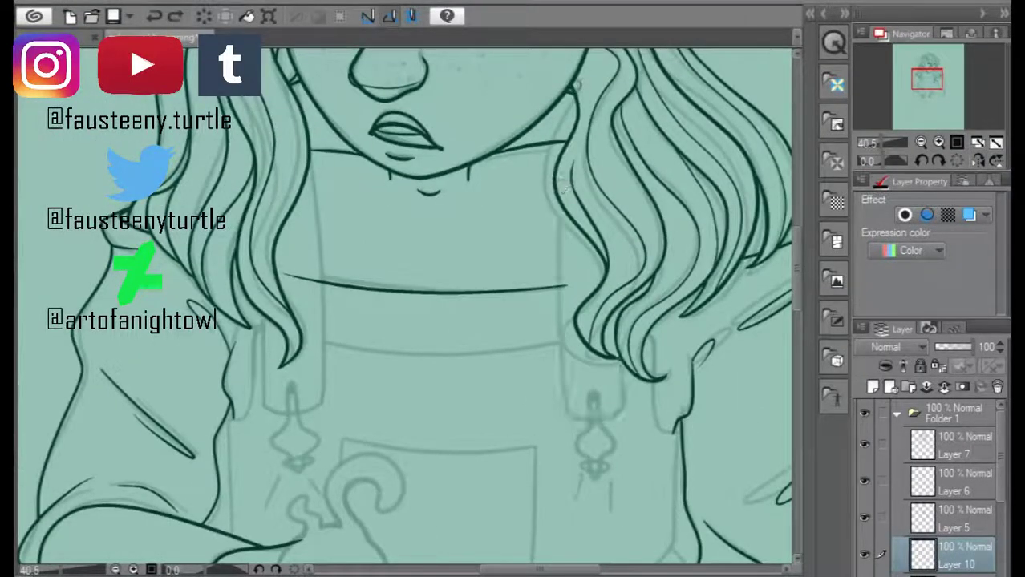
- Ink the inner edge of the overalls strap on the resting-hand side, from the neck down past the neckline
{"action": "left_click_drag", "start_coordinate": [568, 401], "coordinate": [572, 93]}
{"action": "scroll", "coordinate": [561, 305], "scroll_direction": "up", "scroll_amount": 1}
{"action": "left_click_drag", "start_coordinate": [564, 296], "coordinate": [566, 384]}
{"action": "key", "text": "ctrl+z"}
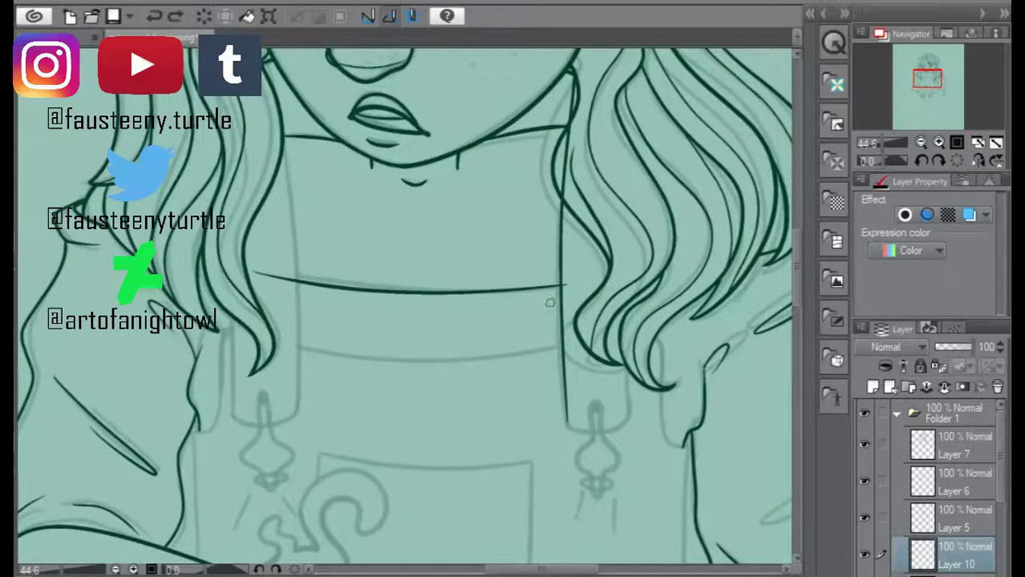
{"action": "left_click_drag", "start_coordinate": [562, 197], "coordinate": [563, 266]}
{"action": "scroll", "coordinate": [571, 280], "scroll_direction": "up", "scroll_amount": 1}
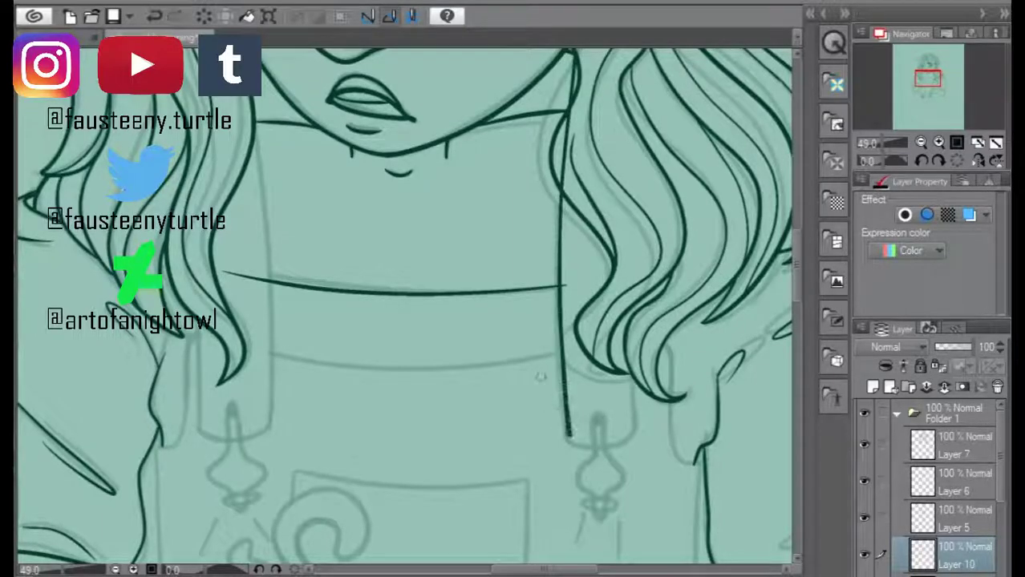
{"action": "scroll", "coordinate": [609, 441], "scroll_direction": "up", "scroll_amount": 1}
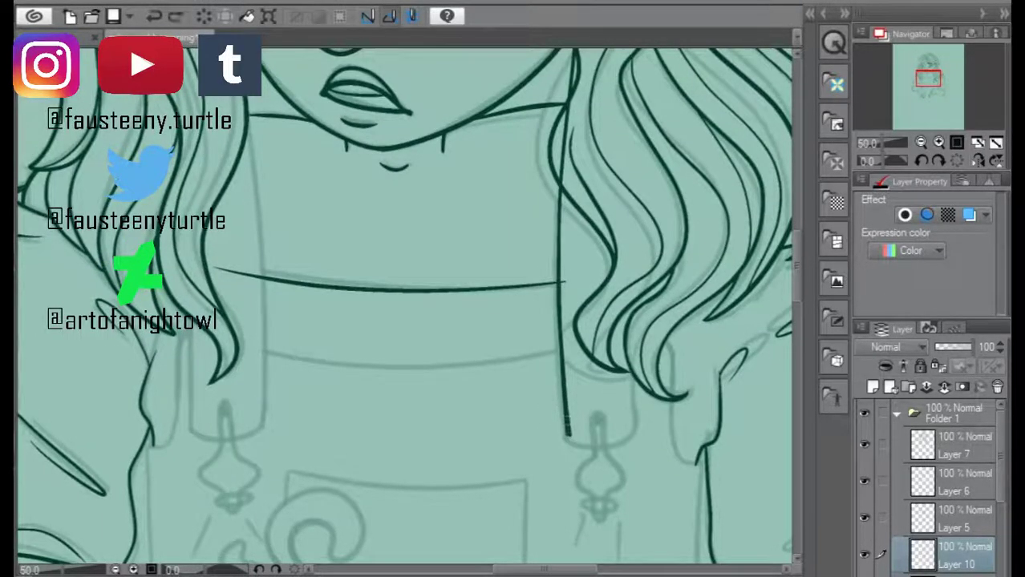
- Ink that strap's outer edge and its rounded lower end
{"action": "key", "text": "h"}
{"action": "mouse_move", "coordinate": [178, 317]}
{"action": "left_mouse_down"}
{"action": "mouse_move", "coordinate": [181, 421]}
{"action": "mouse_move", "coordinate": [229, 443]}
{"action": "left_mouse_up"}
{"action": "key", "text": "ctrl+z"}
{"action": "key", "text": "ctrl+z"}
{"action": "left_click_drag", "start_coordinate": [174, 370], "coordinate": [245, 423]}
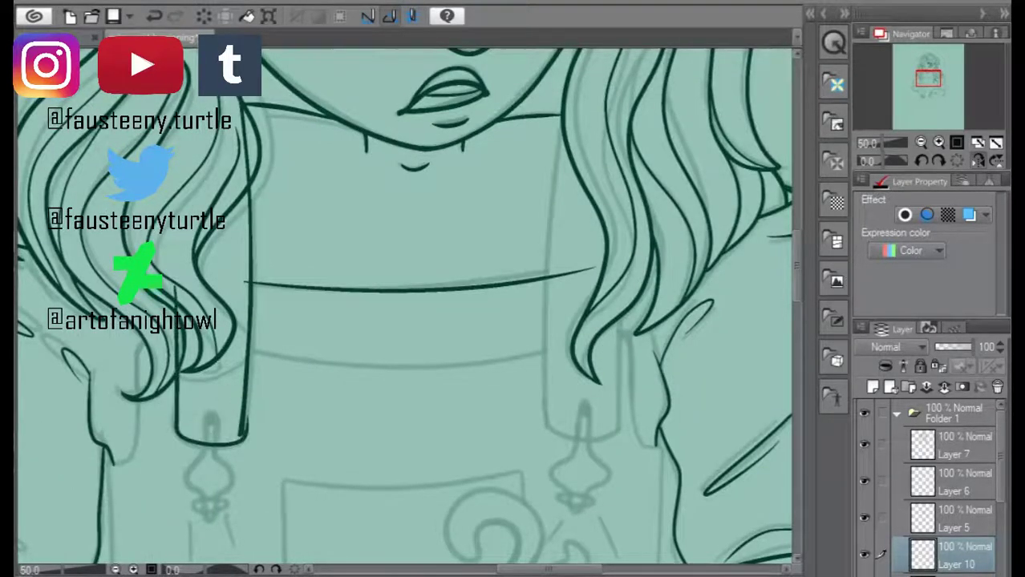
- Redraw the lower end of the strap's inner edge so it joins the rounded corner smoothly
{"action": "scroll", "coordinate": [245, 433], "scroll_direction": "up", "scroll_amount": 1}
{"action": "key", "text": "h"}
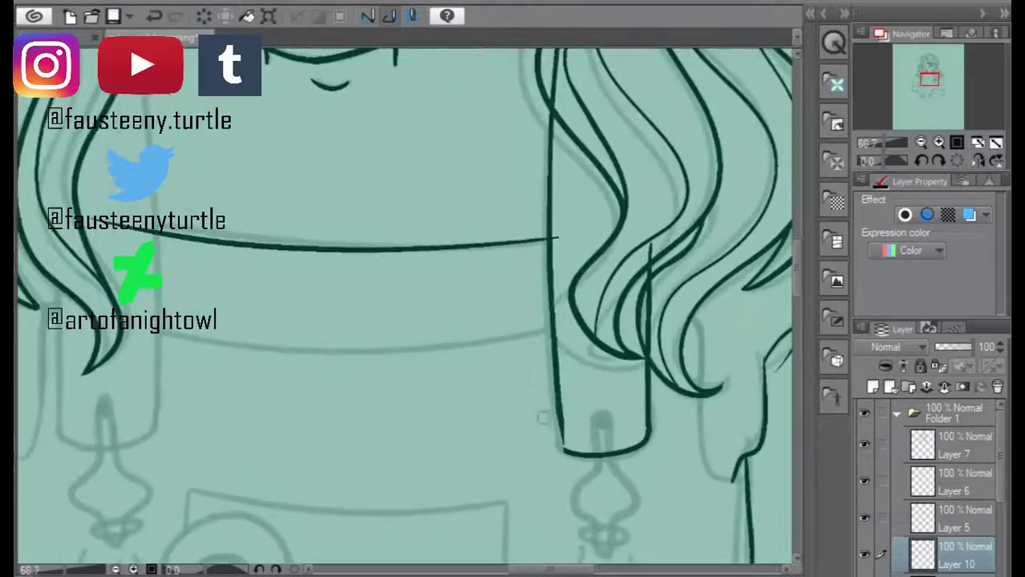
{"action": "key", "text": "ctrl+z"}
{"action": "left_click_drag", "start_coordinate": [559, 406], "coordinate": [566, 449]}
{"action": "key", "text": "ctrl+z"}
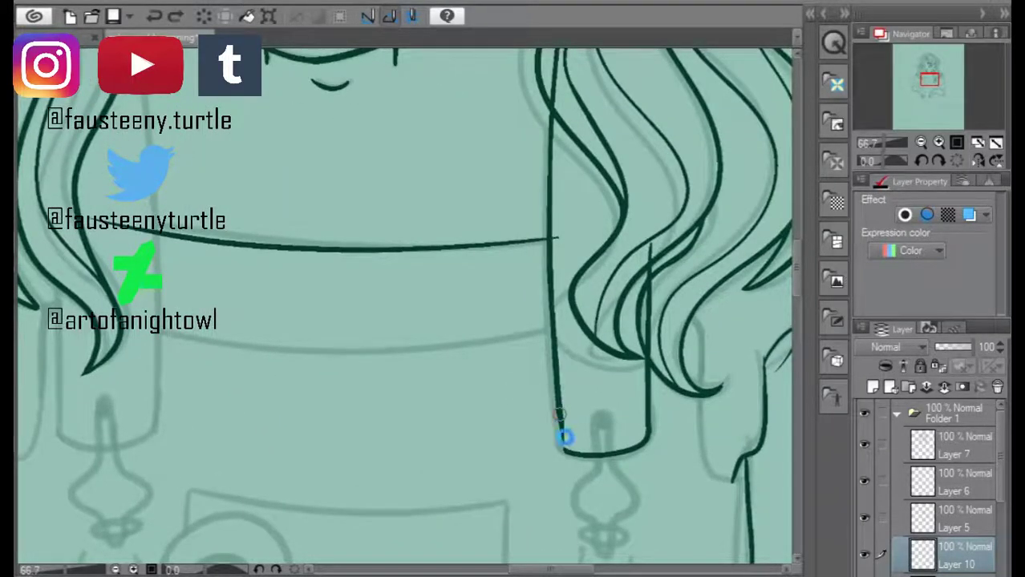
{"action": "key", "text": "ctrl+z"}
{"action": "left_click_drag", "start_coordinate": [559, 411], "coordinate": [565, 452]}
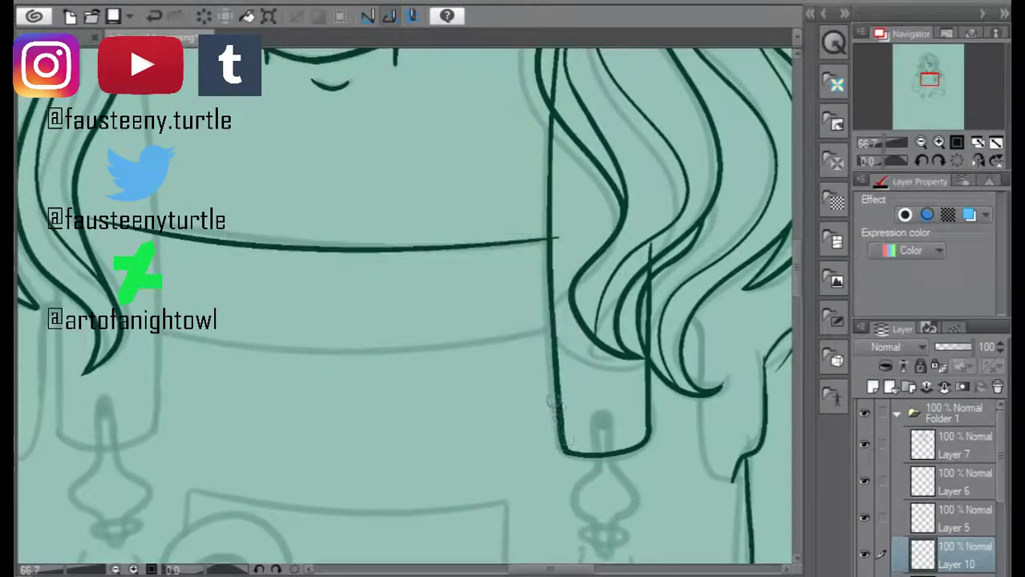
- Erase the parts of the strap's edges that cross over the hair locks
{"action": "mouse_move", "coordinate": [655, 364]}
{"action": "left_mouse_down"}
{"action": "mouse_move", "coordinate": [650, 325]}
{"action": "mouse_move", "coordinate": [671, 276]}
{"action": "left_mouse_up"}
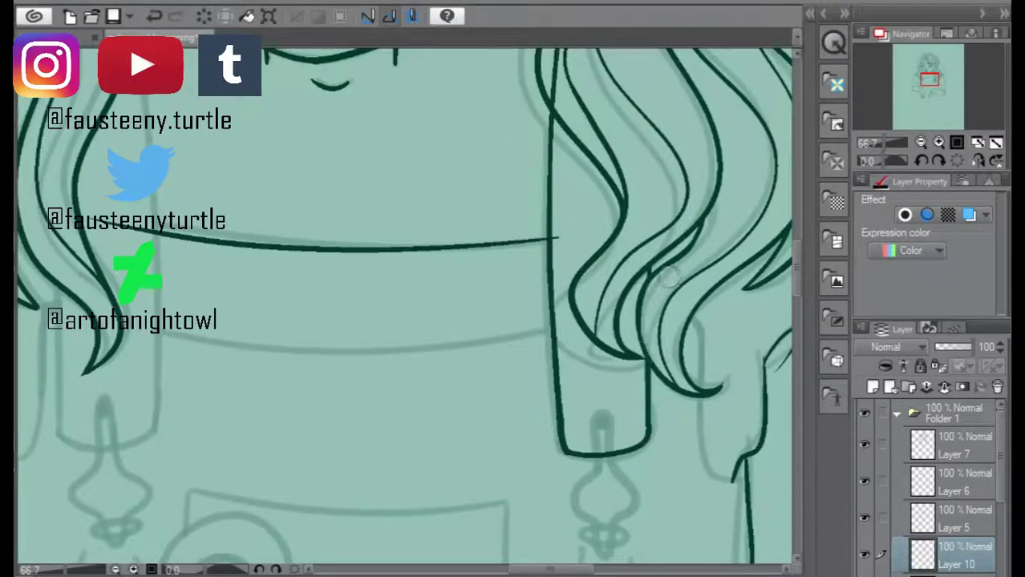
{"action": "scroll", "coordinate": [401, 305], "scroll_direction": "up", "scroll_amount": 5}
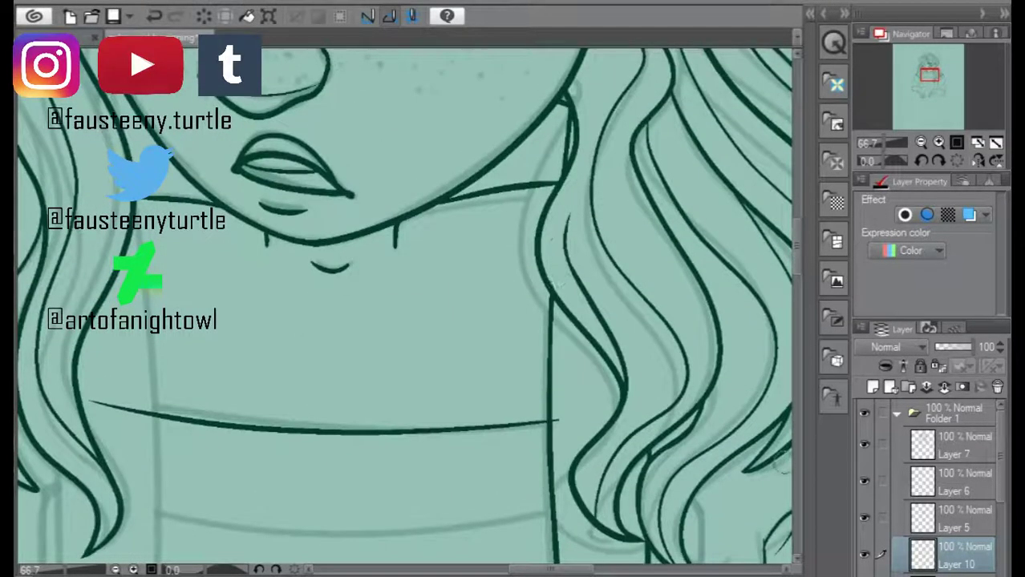
{"action": "scroll", "coordinate": [480, 321], "scroll_direction": "down", "scroll_amount": 2}
- Ink the matching overalls strap on the open-hand side with a rounded lower end, keeping its lines behind the hair
{"action": "key", "text": "h"}
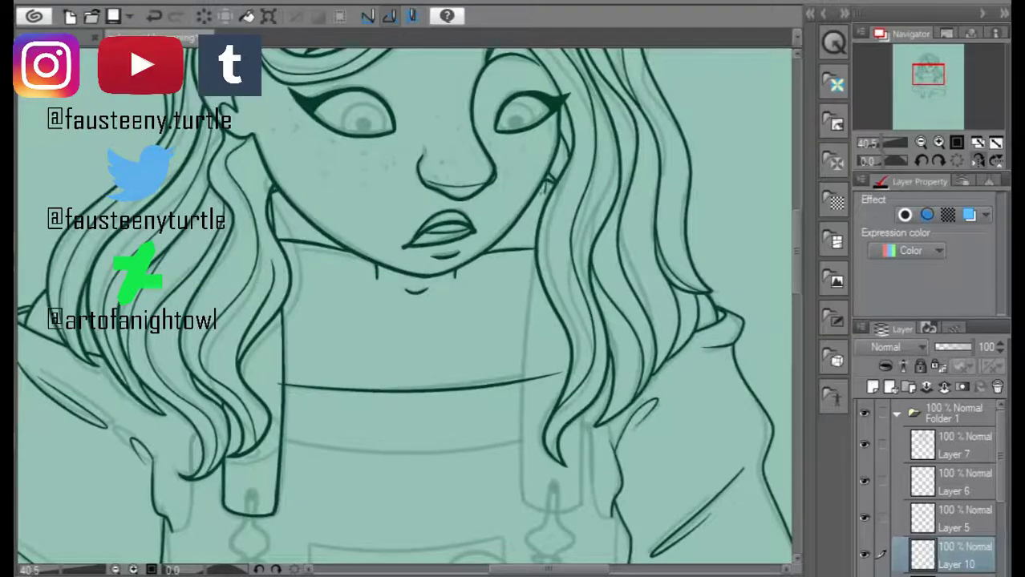
{"action": "mouse_move", "coordinate": [547, 183]}
{"action": "left_mouse_down"}
{"action": "mouse_move", "coordinate": [528, 376]}
{"action": "mouse_move", "coordinate": [531, 506]}
{"action": "left_mouse_up"}
{"action": "key", "text": "ctrl+z"}
{"action": "mouse_move", "coordinate": [545, 181]}
{"action": "left_mouse_down"}
{"action": "mouse_move", "coordinate": [528, 317]}
{"action": "mouse_move", "coordinate": [542, 228]}
{"action": "mouse_move", "coordinate": [531, 426]}
{"action": "mouse_move", "coordinate": [563, 507]}
{"action": "mouse_move", "coordinate": [586, 411]}
{"action": "left_mouse_up"}
{"action": "key", "text": "ctrl+z"}
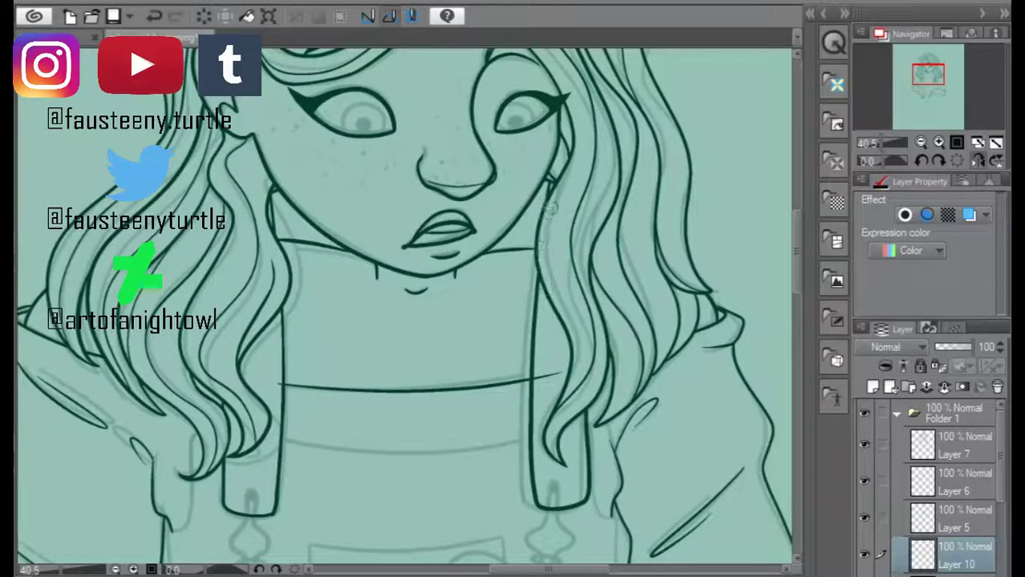
- Ink short crease lines near the lower ends of both overalls straps
{"action": "scroll", "coordinate": [404, 306], "scroll_direction": "down", "scroll_amount": 2}
{"action": "scroll", "coordinate": [405, 306], "scroll_direction": "up", "scroll_amount": 1}
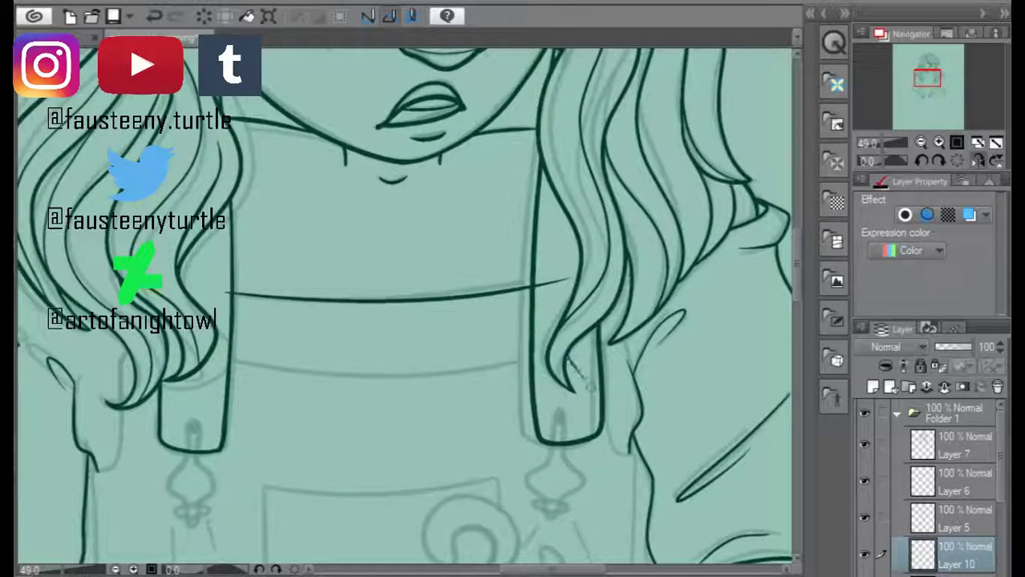
{"action": "mouse_move", "coordinate": [190, 399]}
{"action": "left_mouse_down"}
{"action": "mouse_move", "coordinate": [183, 417]}
{"action": "mouse_move", "coordinate": [212, 424]}
{"action": "left_mouse_up"}
{"action": "scroll", "coordinate": [798, 295], "scroll_direction": "down", "scroll_amount": 2}
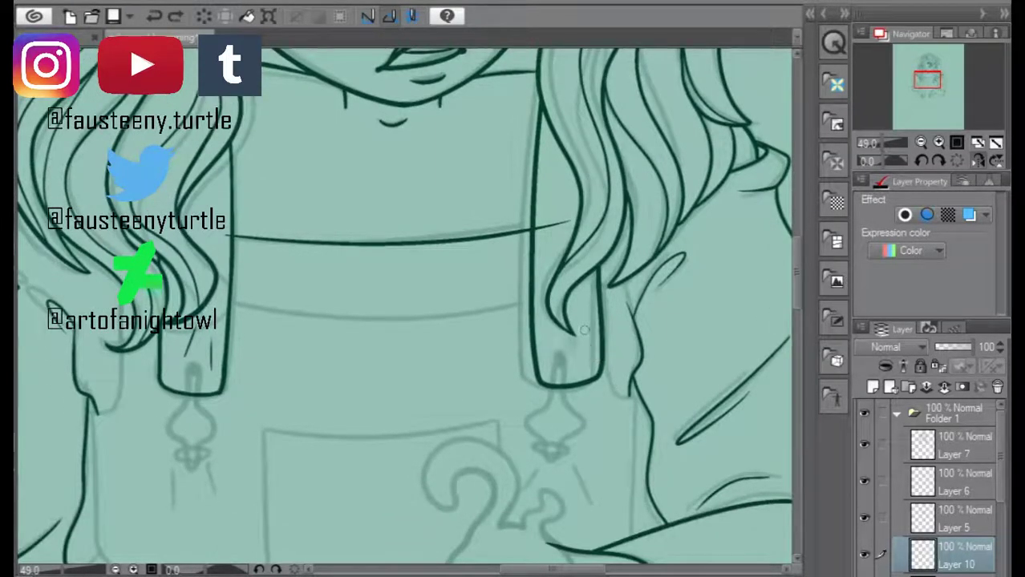
{"action": "scroll", "coordinate": [793, 297], "scroll_direction": "down", "scroll_amount": 2}
{"action": "scroll", "coordinate": [171, 353], "scroll_direction": "up", "scroll_amount": 1}
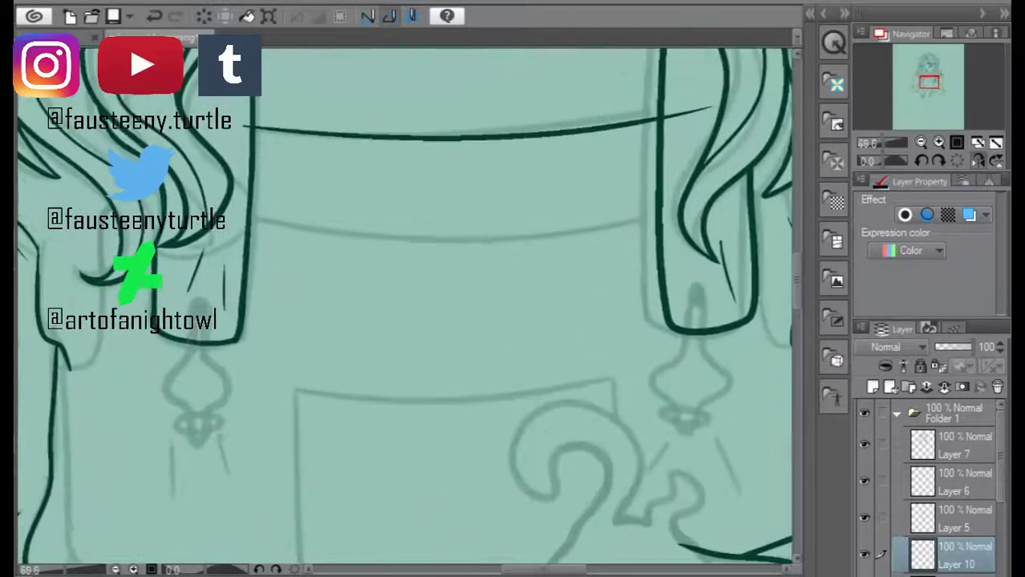
- Ink the outline of one overalls strap clasp, with a narrow upper loop, a bulging middle and a tapered lower end
{"action": "left_click_drag", "start_coordinate": [190, 331], "coordinate": [190, 353]}
{"action": "mouse_move", "coordinate": [198, 332]}
{"action": "left_mouse_down"}
{"action": "mouse_move", "coordinate": [210, 357]}
{"action": "mouse_move", "coordinate": [205, 437]}
{"action": "left_mouse_up"}
{"action": "key", "text": "h"}
{"action": "mouse_move", "coordinate": [616, 349]}
{"action": "left_mouse_down"}
{"action": "mouse_move", "coordinate": [624, 405]}
{"action": "mouse_move", "coordinate": [610, 441]}
{"action": "left_mouse_up"}
{"action": "key", "text": "ctrl+z"}
{"action": "key", "text": "ctrl+z"}
{"action": "mouse_move", "coordinate": [619, 331]}
{"action": "left_mouse_down"}
{"action": "mouse_move", "coordinate": [637, 392]}
{"action": "mouse_move", "coordinate": [608, 449]}
{"action": "left_mouse_up"}
{"action": "left_click_drag", "start_coordinate": [606, 405], "coordinate": [614, 445]}
{"action": "scroll", "coordinate": [636, 451], "scroll_direction": "up", "scroll_amount": 2}
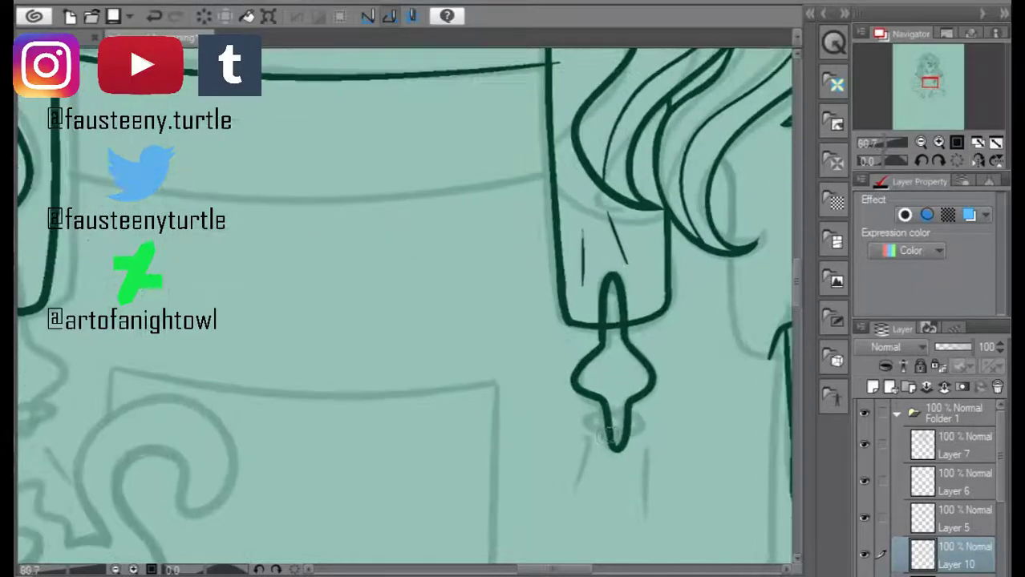
{"action": "key", "text": "h"}
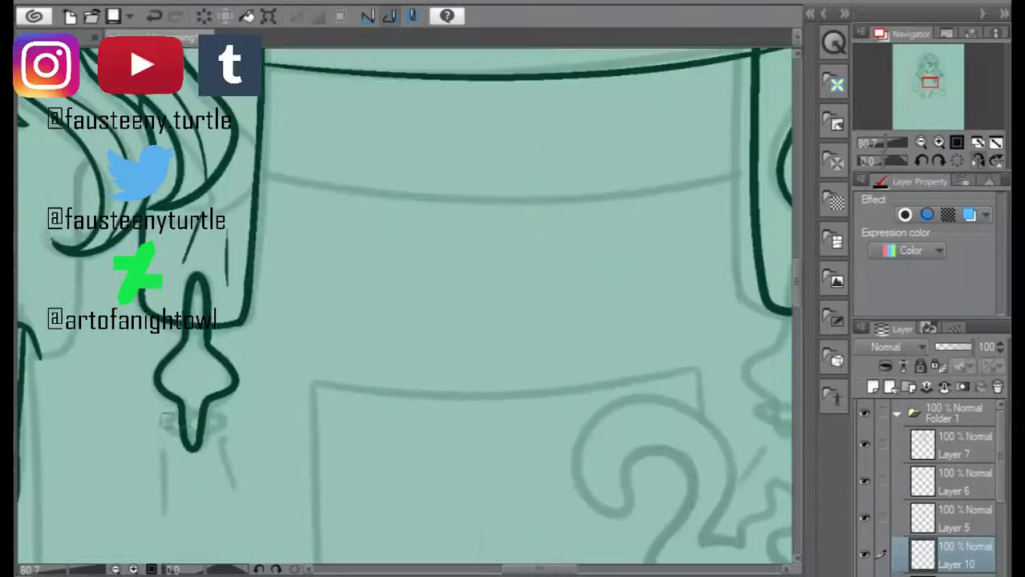
- Rework the clasp's pointed lower end into a small oval knob
{"action": "left_click_drag", "start_coordinate": [161, 407], "coordinate": [193, 446]}
{"action": "left_click_drag", "start_coordinate": [221, 409], "coordinate": [200, 439]}
{"action": "key", "text": "ctrl+z"}
{"action": "key", "text": "ctrl+z"}
{"action": "left_click_drag", "start_coordinate": [161, 406], "coordinate": [194, 448]}
{"action": "left_click_drag", "start_coordinate": [221, 410], "coordinate": [201, 446]}
{"action": "key", "text": "ctrl+z"}
{"action": "key", "text": "ctrl+z"}
{"action": "key", "text": "ctrl+z"}
{"action": "mouse_move", "coordinate": [165, 409]}
{"action": "left_mouse_down"}
{"action": "mouse_move", "coordinate": [210, 446]}
{"action": "mouse_move", "coordinate": [222, 428]}
{"action": "mouse_move", "coordinate": [201, 438]}
{"action": "mouse_move", "coordinate": [210, 442]}
{"action": "mouse_move", "coordinate": [196, 431]}
{"action": "left_mouse_up"}
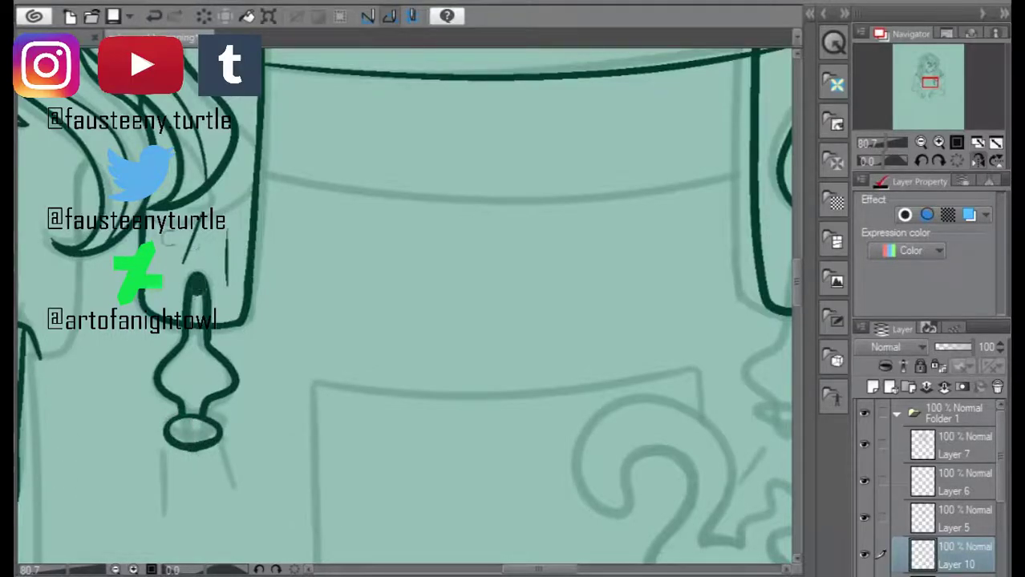
- Ink a small inner curve in the clasp's upper loop and short creases on both sides of it
{"action": "mouse_move", "coordinate": [192, 277]}
{"action": "left_mouse_down"}
{"action": "mouse_move", "coordinate": [211, 288]}
{"action": "mouse_move", "coordinate": [193, 290]}
{"action": "left_mouse_up"}
{"action": "key", "text": "ctrl+z"}
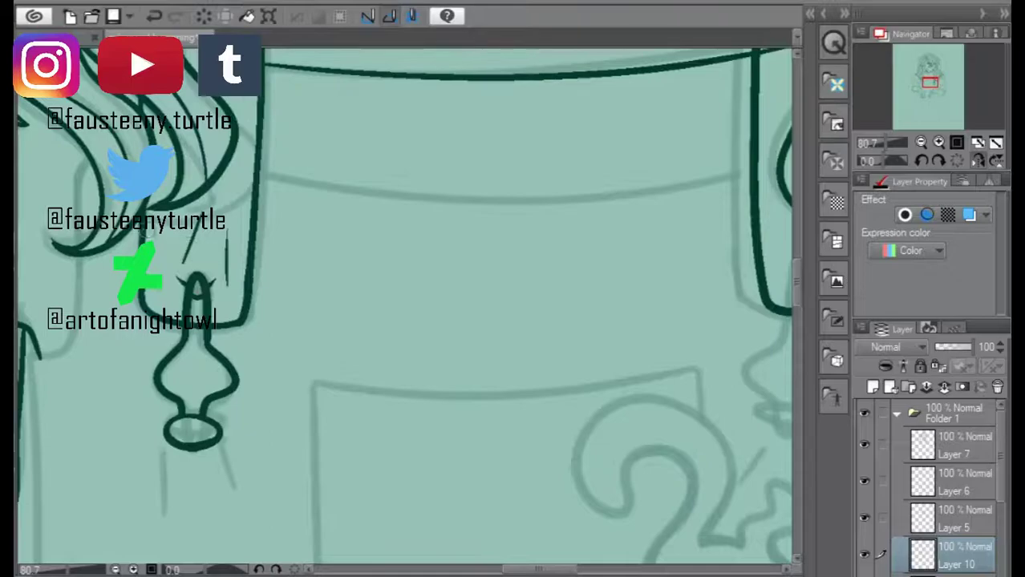
{"action": "scroll", "coordinate": [151, 240], "scroll_direction": "down", "scroll_amount": 2}
{"action": "scroll", "coordinate": [270, 299], "scroll_direction": "up", "scroll_amount": 1}
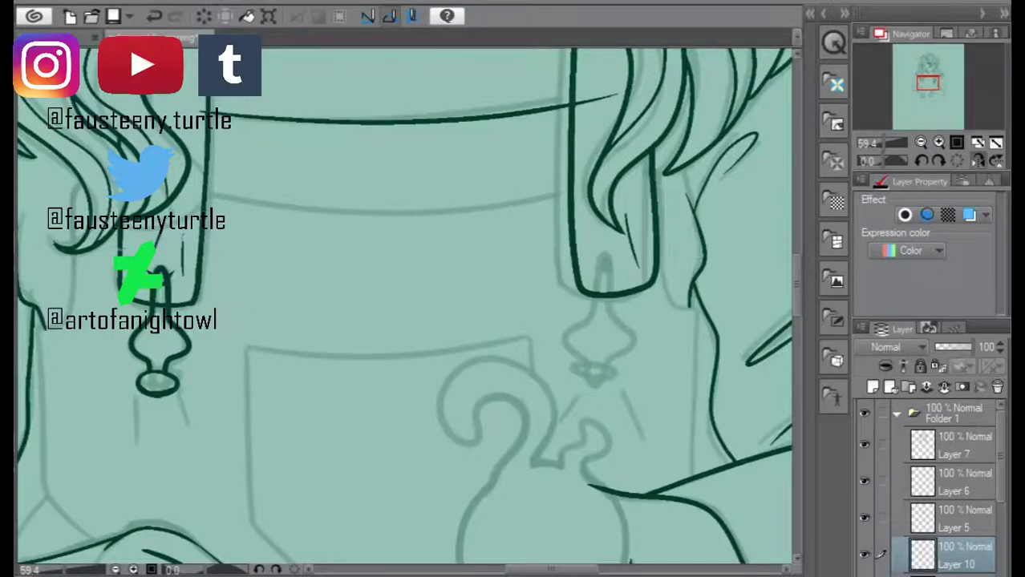
- Copy the finished clasp onto the lower end of the other strap and merge the copy into Layer 10
{"action": "scroll", "coordinate": [351, 267], "scroll_direction": "up", "scroll_amount": 1}
{"action": "mouse_move", "coordinate": [195, 330]}
{"action": "left_mouse_down"}
{"action": "mouse_move", "coordinate": [152, 439]}
{"action": "mouse_move", "coordinate": [120, 338]}
{"action": "left_mouse_up"}
{"action": "key", "text": "ctrl+c"}
{"action": "key", "text": "ctrl+v"}
{"action": "key", "text": "ctrl+t"}
{"action": "left_click_drag", "start_coordinate": [315, 396], "coordinate": [714, 380]}
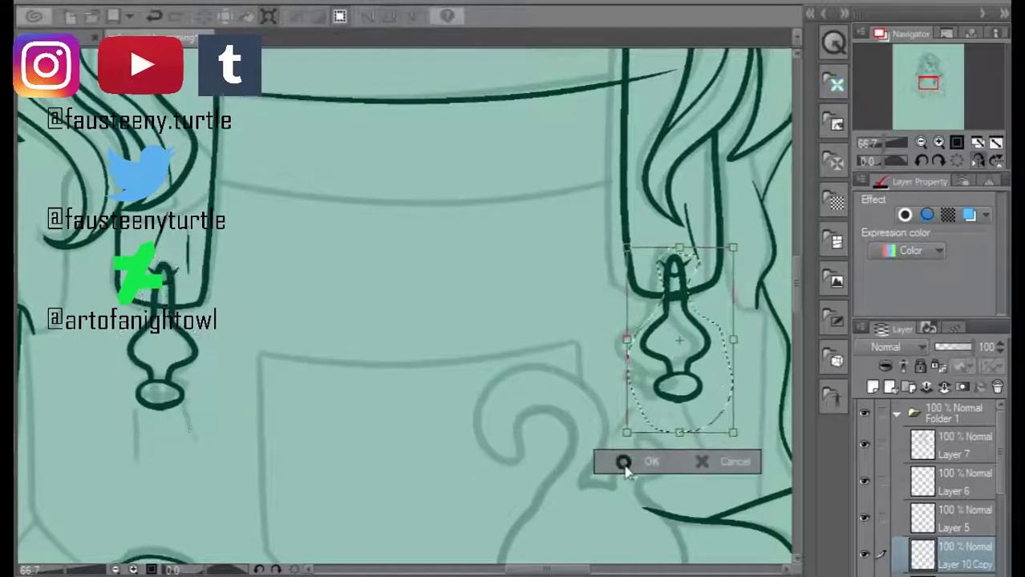
{"action": "left_click", "coordinate": [622, 461]}
{"action": "key", "text": "ctrl+d"}
{"action": "left_click", "coordinate": [944, 388]}
{"action": "left_click", "coordinate": [863, 553]}
{"action": "left_click", "coordinate": [863, 553]}
- Ink short slanted crease lines spreading out below both strap clasps
{"action": "left_click_drag", "start_coordinate": [401, 320], "coordinate": [510, 265]}
{"action": "left_click_drag", "start_coordinate": [241, 384], "coordinate": [212, 426]}
{"action": "left_click_drag", "start_coordinate": [295, 362], "coordinate": [321, 414]}
{"action": "left_click_drag", "start_coordinate": [521, 321], "coordinate": [333, 321]}
{"action": "left_click_drag", "start_coordinate": [629, 348], "coordinate": [648, 393]}
{"action": "left_click_drag", "start_coordinate": [562, 346], "coordinate": [542, 393]}
{"action": "key", "text": "ctrl+z"}
{"action": "left_click_drag", "start_coordinate": [565, 346], "coordinate": [542, 393]}
{"action": "scroll", "coordinate": [336, 237], "scroll_direction": "down", "scroll_amount": 1}
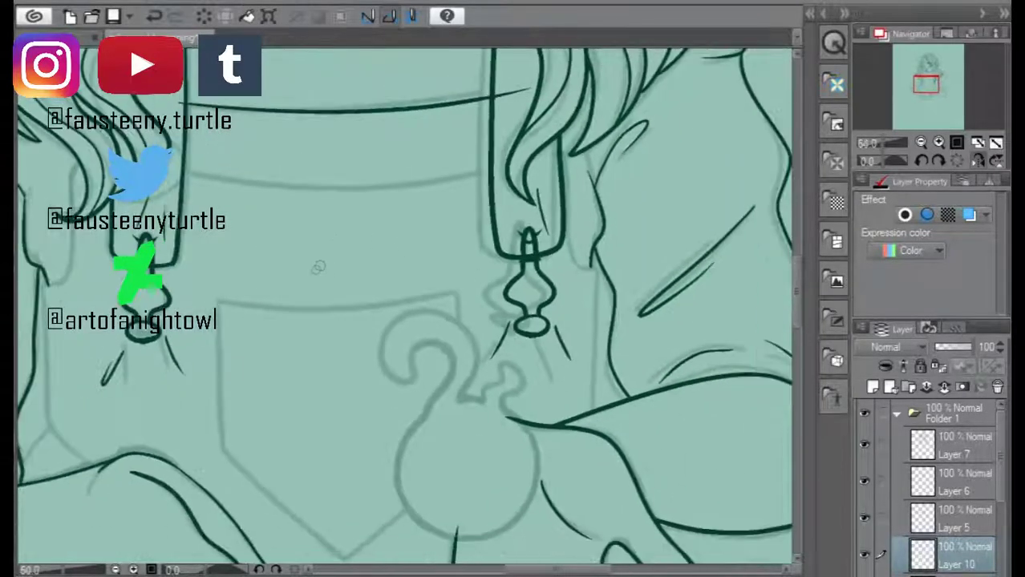
- Ink the curved upper edge of the overalls bib between the two straps
{"action": "scroll", "coordinate": [240, 104], "scroll_direction": "up", "scroll_amount": 1}
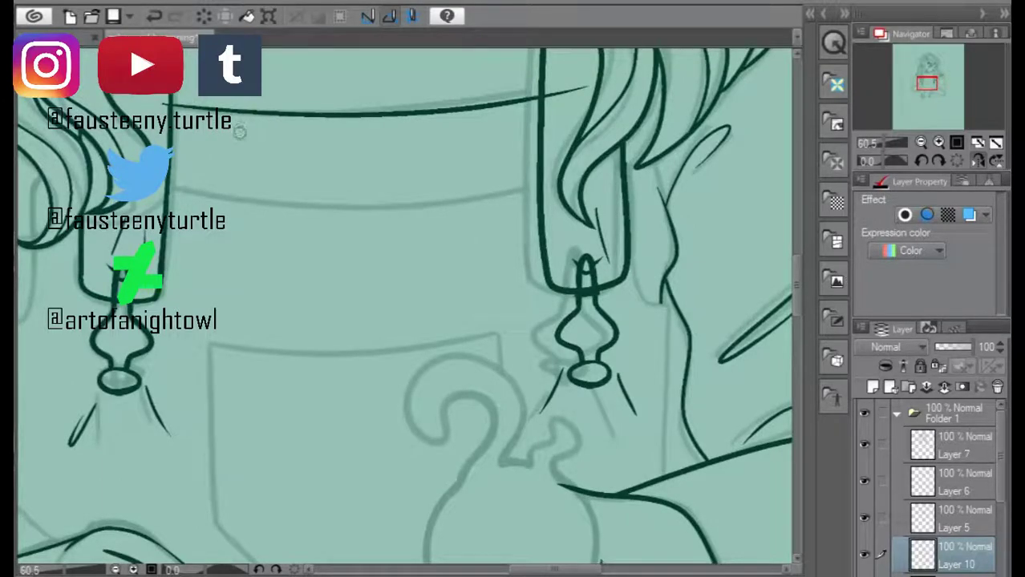
{"action": "mouse_move", "coordinate": [172, 183]}
{"action": "left_mouse_down"}
{"action": "mouse_move", "coordinate": [504, 214]}
{"action": "mouse_move", "coordinate": [273, 218]}
{"action": "mouse_move", "coordinate": [524, 199]}
{"action": "left_mouse_up"}
{"action": "key", "text": "ctrl+z"}
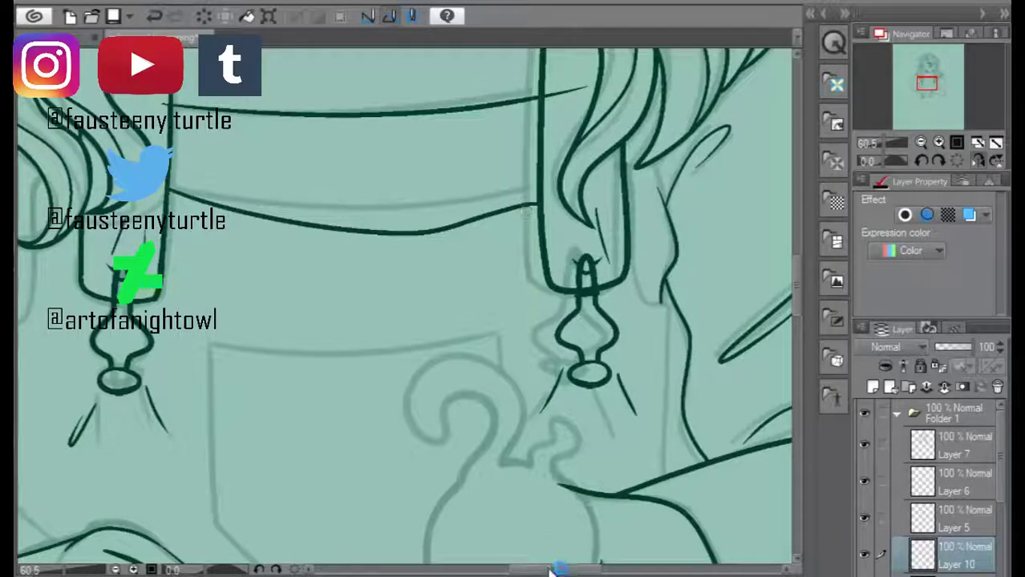
{"action": "left_click_drag", "start_coordinate": [550, 569], "coordinate": [539, 569]}
- Ink the underarm fold and the overalls' side edge on the resting-hand side, with creases where it meets the forearm
{"action": "left_click_drag", "start_coordinate": [130, 302], "coordinate": [114, 325]}
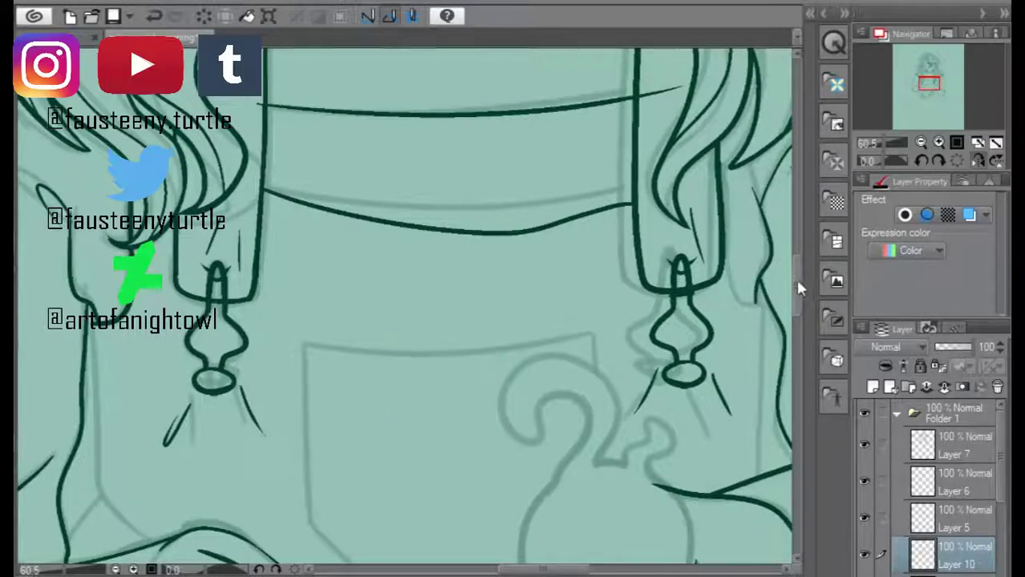
{"action": "scroll", "coordinate": [797, 278], "scroll_direction": "down", "scroll_amount": 2}
{"action": "mouse_move", "coordinate": [94, 269]}
{"action": "left_mouse_down"}
{"action": "mouse_move", "coordinate": [91, 426]}
{"action": "mouse_move", "coordinate": [129, 485]}
{"action": "left_mouse_up"}
{"action": "left_click_drag", "start_coordinate": [94, 443], "coordinate": [67, 488]}
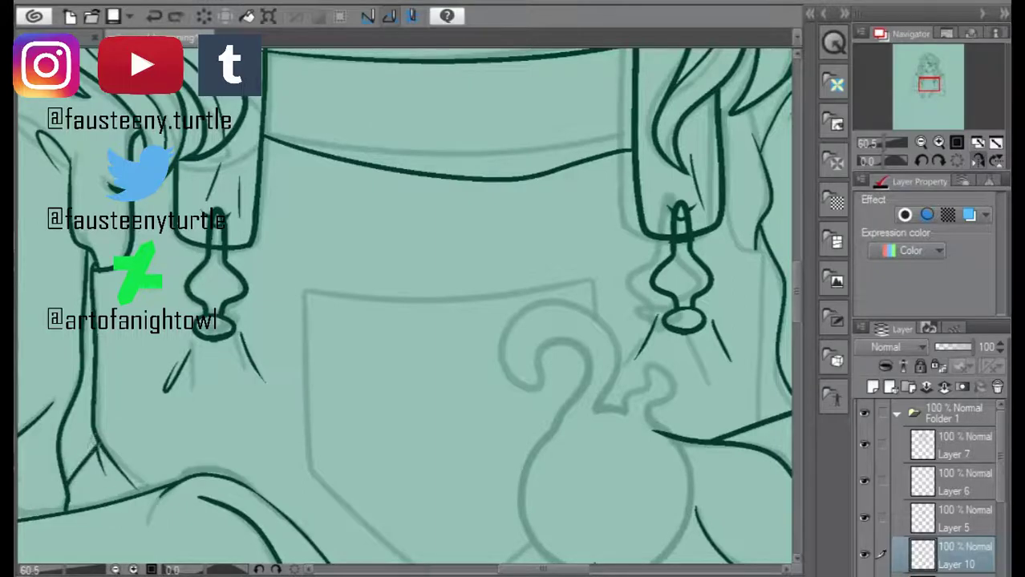
- Ink the matching underarm fold and overalls side edge on the open-hand side, down to the forearm
{"action": "mouse_move", "coordinate": [682, 280]}
{"action": "left_mouse_down"}
{"action": "mouse_move", "coordinate": [464, 275]}
{"action": "mouse_move", "coordinate": [449, 293]}
{"action": "left_mouse_up"}
{"action": "mouse_move", "coordinate": [497, 148]}
{"action": "left_mouse_down"}
{"action": "mouse_move", "coordinate": [519, 243]}
{"action": "mouse_move", "coordinate": [537, 261]}
{"action": "left_mouse_up"}
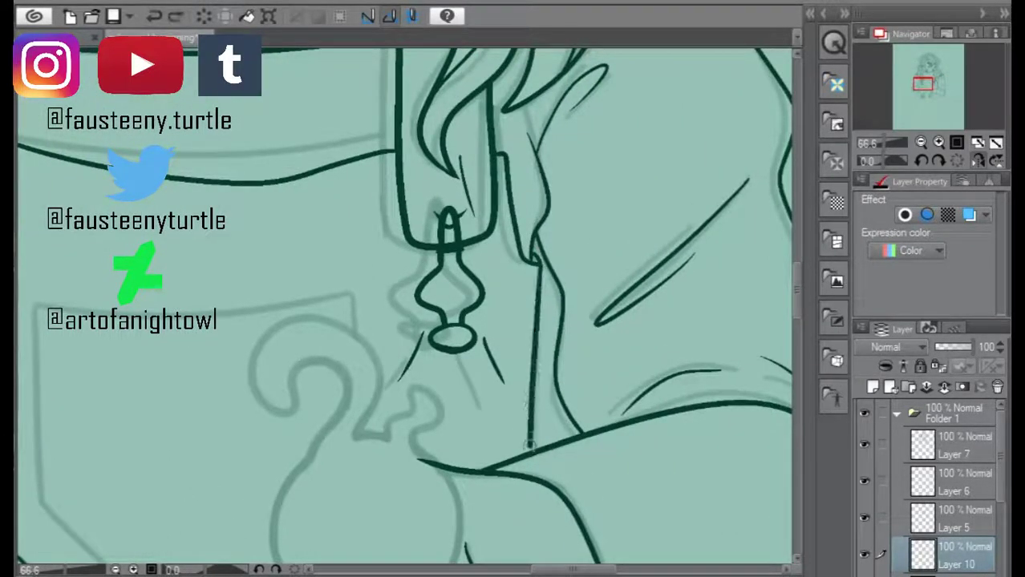
{"action": "key", "text": "h"}
{"action": "left_click_drag", "start_coordinate": [273, 265], "coordinate": [278, 451]}
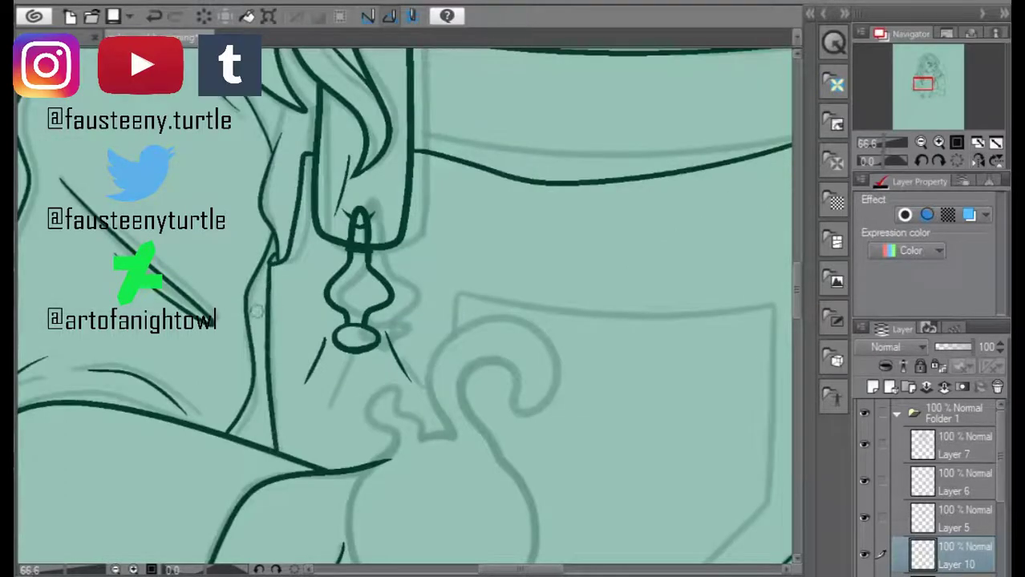
{"action": "scroll", "coordinate": [385, 264], "scroll_direction": "down", "scroll_amount": 1}
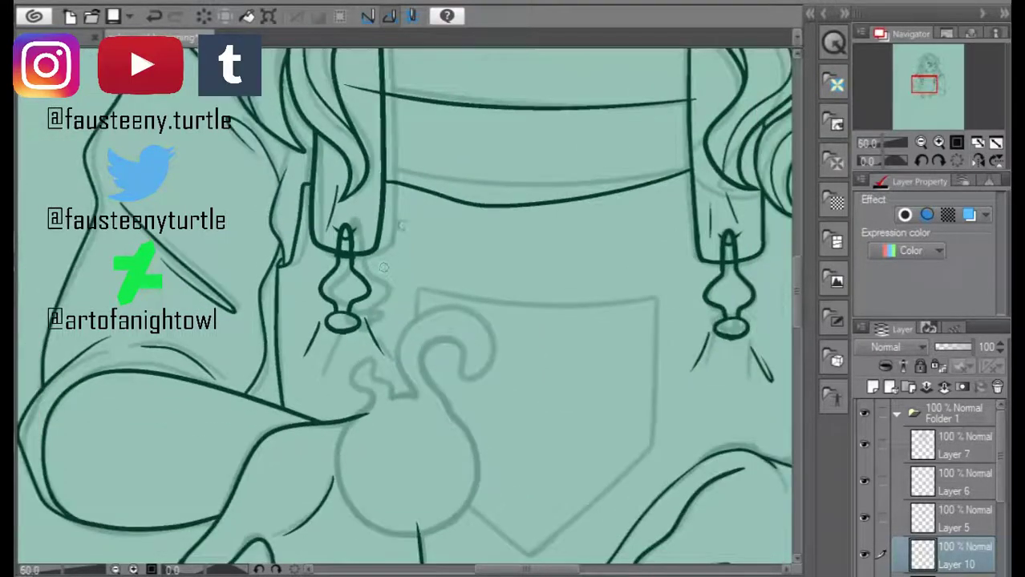
- Ink the slightly curved upper edge of the bib pocket
{"action": "mouse_move", "coordinate": [513, 305]}
{"action": "left_mouse_down"}
{"action": "mouse_move", "coordinate": [352, 304]}
{"action": "mouse_move", "coordinate": [353, 202]}
{"action": "left_mouse_up"}
{"action": "scroll", "coordinate": [400, 305], "scroll_direction": "up", "scroll_amount": 1}
{"action": "mouse_move", "coordinate": [256, 184]}
{"action": "left_mouse_down"}
{"action": "mouse_move", "coordinate": [510, 197]}
{"action": "mouse_move", "coordinate": [303, 193]}
{"action": "mouse_move", "coordinate": [564, 197]}
{"action": "left_mouse_up"}
{"action": "key", "text": "ctrl+z"}
{"action": "key", "text": "ctrl+z"}
{"action": "key", "text": "ctrl+z"}
{"action": "left_click_drag", "start_coordinate": [246, 181], "coordinate": [563, 195]}
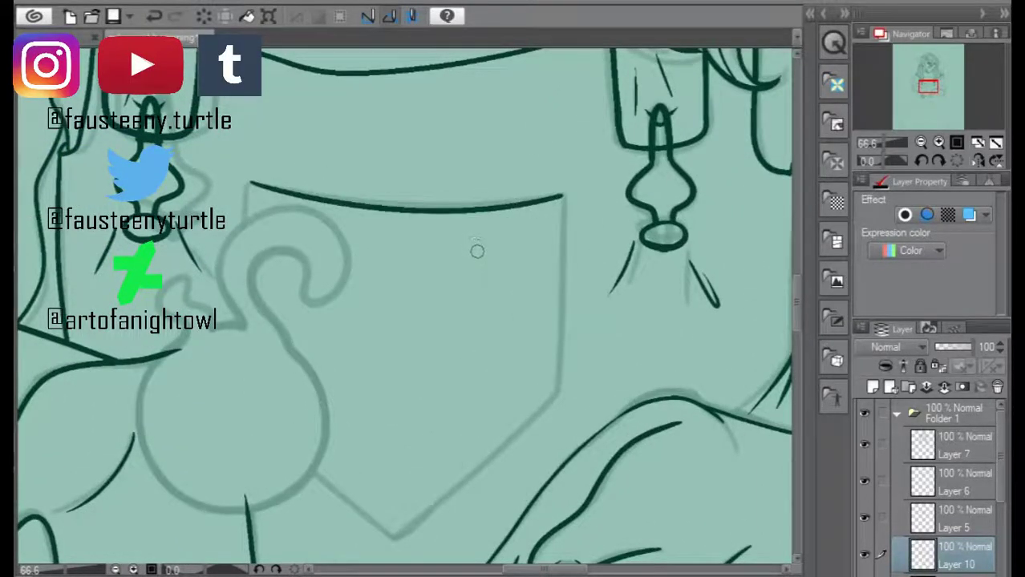
- Ink the bib pocket's sides and pointed lower edge, and add a curved fold line across its lower half
{"action": "left_click_drag", "start_coordinate": [562, 197], "coordinate": [564, 405]}
{"action": "key", "text": "h"}
{"action": "left_click_drag", "start_coordinate": [242, 386], "coordinate": [405, 535]}
{"action": "key", "text": "ctrl+z"}
{"action": "key", "text": "ctrl+z"}
{"action": "key", "text": "h"}
{"action": "left_click_drag", "start_coordinate": [242, 385], "coordinate": [404, 536]}
{"action": "key", "text": "ctrl+z"}
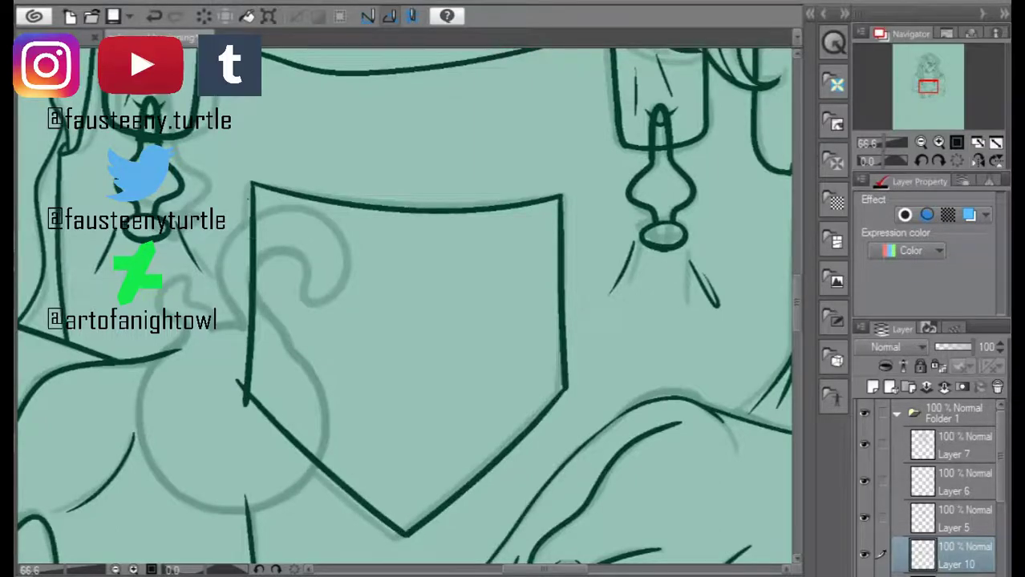
{"action": "scroll", "coordinate": [380, 293], "scroll_direction": "down", "scroll_amount": 2}
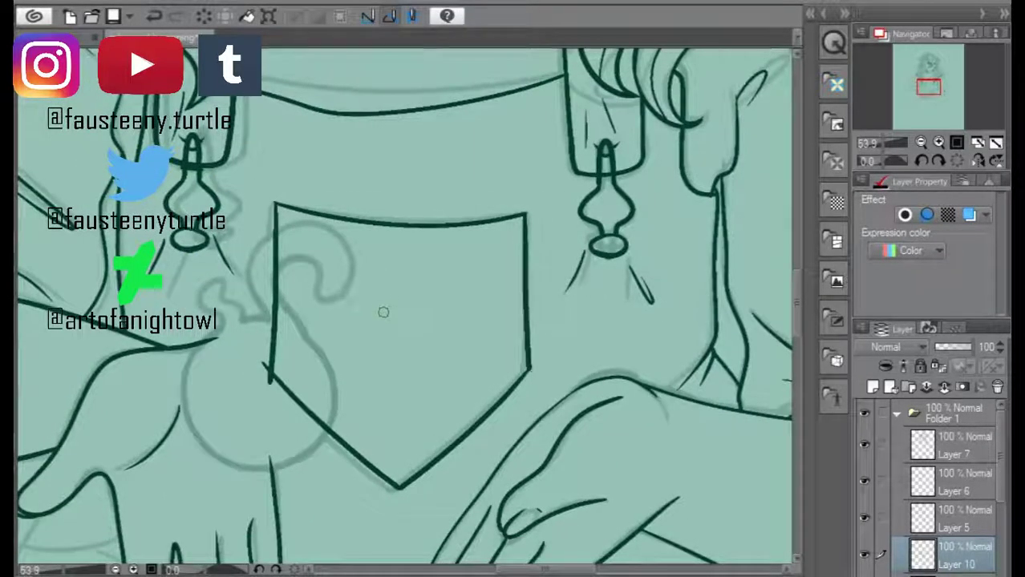
{"action": "scroll", "coordinate": [380, 293], "scroll_direction": "down", "scroll_amount": 1}
{"action": "mouse_move", "coordinate": [343, 275]}
{"action": "left_mouse_down"}
{"action": "mouse_move", "coordinate": [447, 297]}
{"action": "mouse_move", "coordinate": [478, 273]}
{"action": "left_mouse_up"}
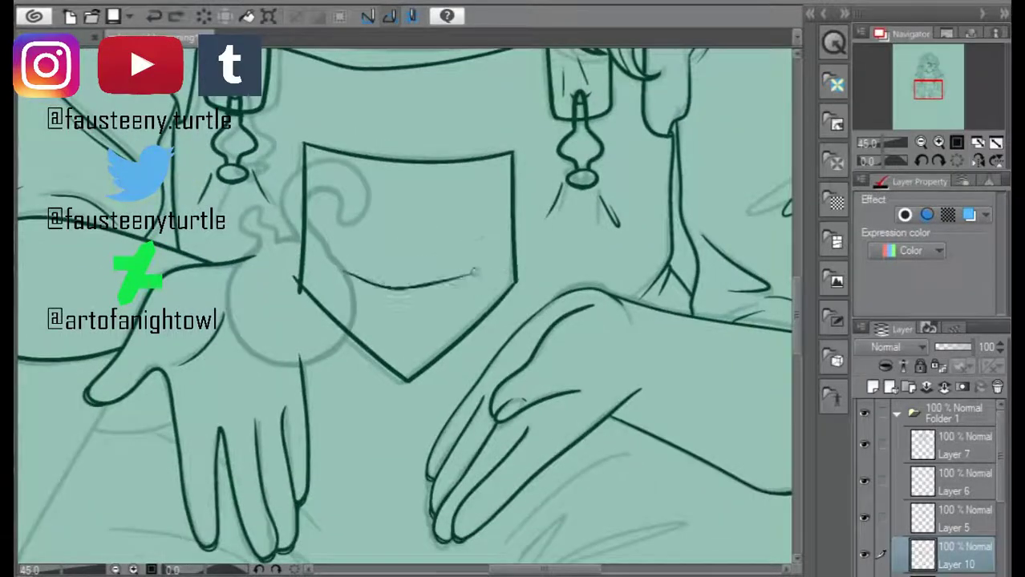
- Ink the short crotch line and the long inner edges of both legs down toward the knees
{"action": "scroll", "coordinate": [409, 215], "scroll_direction": "down", "scroll_amount": 3}
{"action": "left_click_drag", "start_coordinate": [608, 490], "coordinate": [608, 226]}
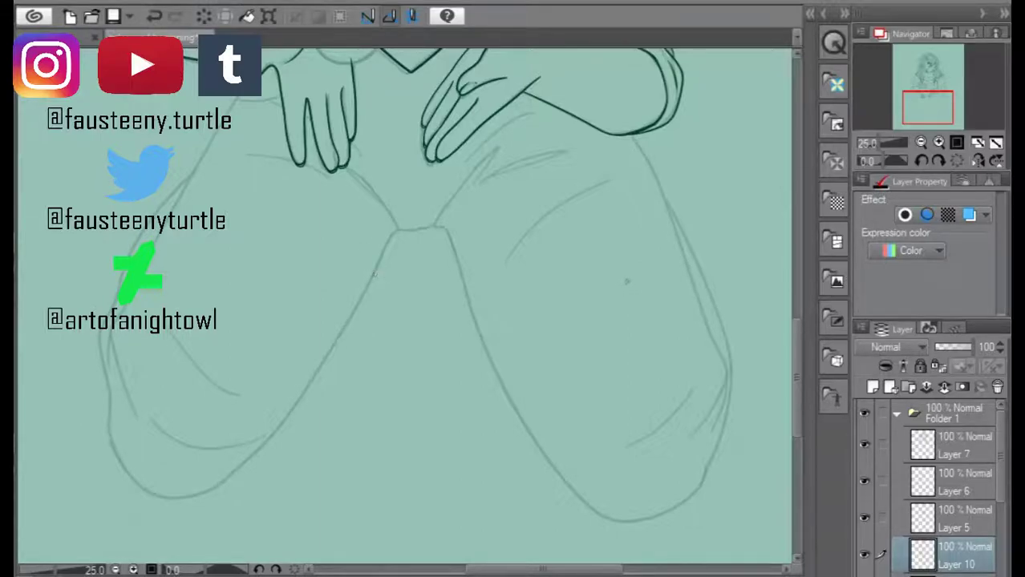
{"action": "key", "text": "ctrl+z"}
{"action": "mouse_move", "coordinate": [441, 225]}
{"action": "left_mouse_down"}
{"action": "mouse_move", "coordinate": [449, 246]}
{"action": "mouse_move", "coordinate": [486, 159]}
{"action": "left_mouse_up"}
{"action": "key", "text": "ctrl+z"}
{"action": "left_click_drag", "start_coordinate": [437, 227], "coordinate": [453, 254]}
{"action": "left_click_drag", "start_coordinate": [433, 234], "coordinate": [487, 157]}
{"action": "key", "text": "ctrl+z"}
{"action": "mouse_move", "coordinate": [433, 233]}
{"action": "left_mouse_down"}
{"action": "mouse_move", "coordinate": [495, 148]}
{"action": "mouse_move", "coordinate": [529, 438]}
{"action": "left_mouse_up"}
{"action": "key", "text": "ctrl+z"}
{"action": "left_click_drag", "start_coordinate": [442, 230], "coordinate": [645, 529]}
{"action": "key", "text": "h"}
{"action": "left_click_drag", "start_coordinate": [422, 258], "coordinate": [669, 537]}
{"action": "key", "text": "ctrl+z"}
{"action": "mouse_move", "coordinate": [411, 217]}
{"action": "left_mouse_down"}
{"action": "mouse_move", "coordinate": [584, 476]}
{"action": "mouse_move", "coordinate": [632, 505]}
{"action": "left_mouse_up"}
- Ink the slanted crease lines running up from both ends of the crotch line
{"action": "scroll", "coordinate": [401, 304], "scroll_direction": "up", "scroll_amount": 1}
{"action": "mouse_move", "coordinate": [327, 207]}
{"action": "left_mouse_down"}
{"action": "mouse_move", "coordinate": [353, 227]}
{"action": "mouse_move", "coordinate": [411, 229]}
{"action": "mouse_move", "coordinate": [454, 172]}
{"action": "left_mouse_up"}
{"action": "key", "text": "ctrl+z"}
{"action": "key", "text": "ctrl+y"}
{"action": "key", "text": "ctrl+z"}
{"action": "key", "text": "ctrl+y"}
{"action": "key", "text": "ctrl+z"}
{"action": "key", "text": "ctrl+y"}
{"action": "key", "text": "ctrl+z"}
{"action": "left_click_drag", "start_coordinate": [411, 231], "coordinate": [450, 181]}
- Ink the outer edge of the thigh on the open-hand side from the hand down to the fold at the knee
{"action": "scroll", "coordinate": [401, 305], "scroll_direction": "up", "scroll_amount": 3}
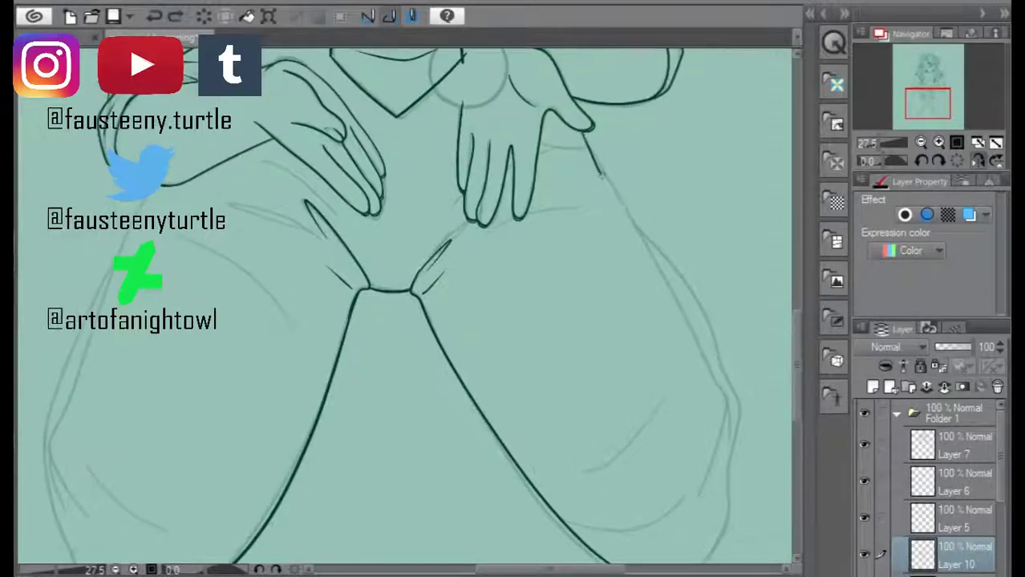
{"action": "scroll", "coordinate": [401, 305], "scroll_direction": "left", "scroll_amount": 2}
{"action": "left_click_drag", "start_coordinate": [83, 405], "coordinate": [249, 110]}
{"action": "key", "text": "ctrl+z"}
{"action": "mouse_move", "coordinate": [108, 489]}
{"action": "left_mouse_down"}
{"action": "mouse_move", "coordinate": [209, 168]}
{"action": "mouse_move", "coordinate": [258, 106]}
{"action": "left_mouse_up"}
{"action": "key", "text": "ctrl+z"}
{"action": "left_click_drag", "start_coordinate": [108, 488], "coordinate": [240, 129]}
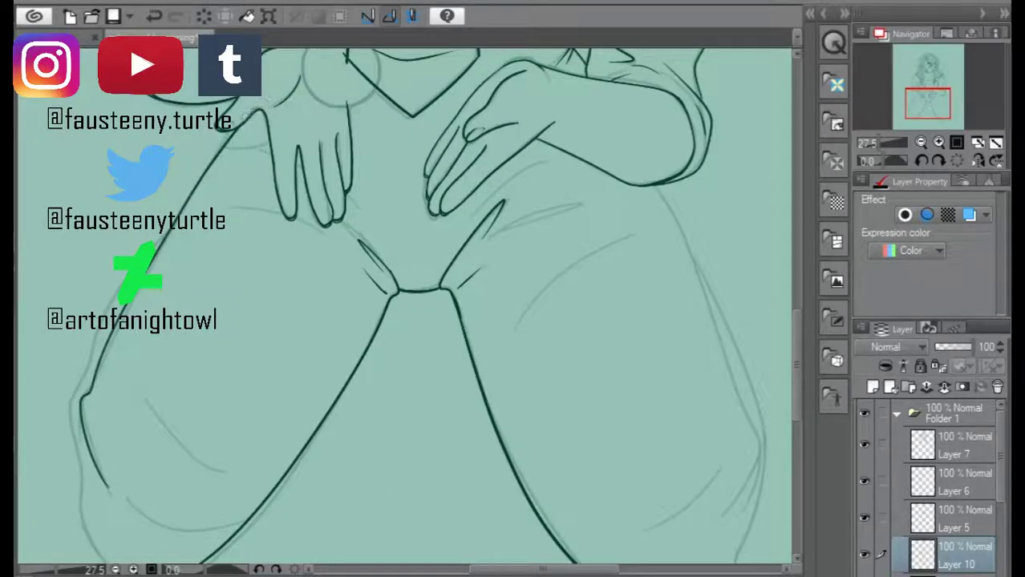
{"action": "key", "text": "ctrl+z"}
{"action": "left_click_drag", "start_coordinate": [80, 411], "coordinate": [80, 439]}
{"action": "key", "text": "ctrl+z"}
{"action": "key", "text": "ctrl+z"}
- Ink the fold curves across the knee on the open-hand side and close the leg's rounded outer outline
{"action": "mouse_move", "coordinate": [141, 503]}
{"action": "left_mouse_down"}
{"action": "mouse_move", "coordinate": [205, 529]}
{"action": "mouse_move", "coordinate": [237, 528]}
{"action": "left_mouse_up"}
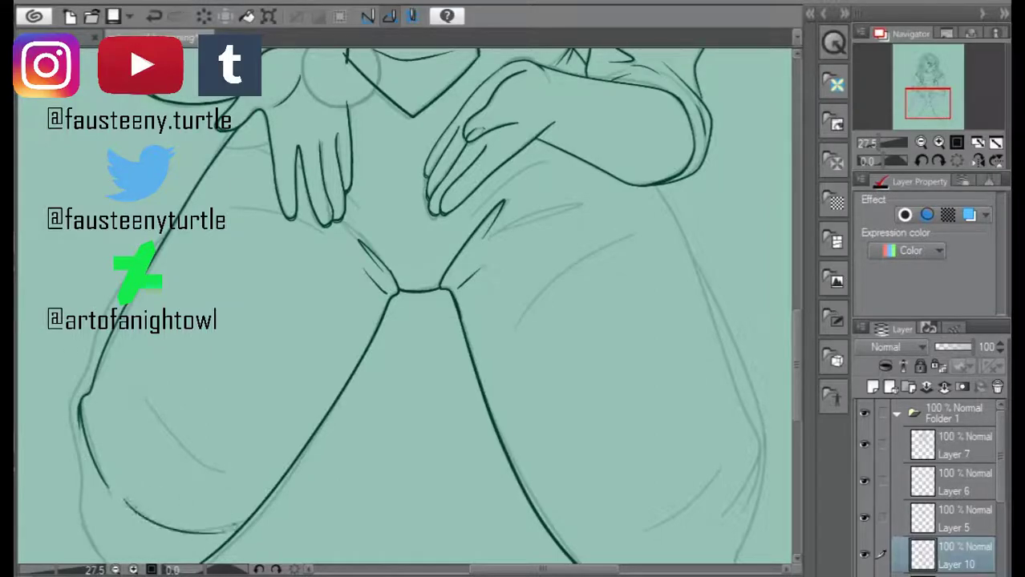
{"action": "scroll", "coordinate": [196, 202], "scroll_direction": "down", "scroll_amount": 1}
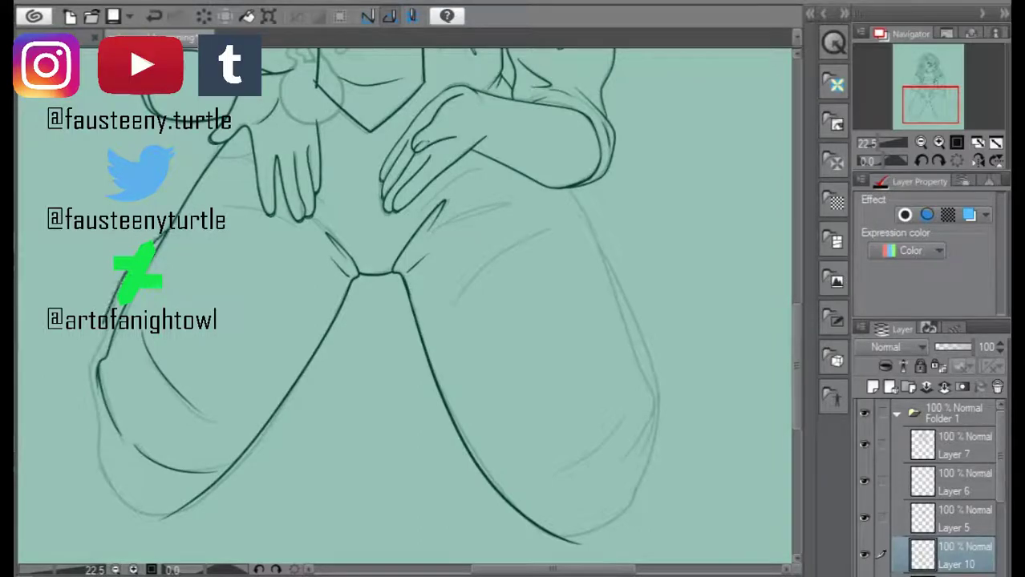
{"action": "scroll", "coordinate": [401, 297], "scroll_direction": "up", "scroll_amount": 2}
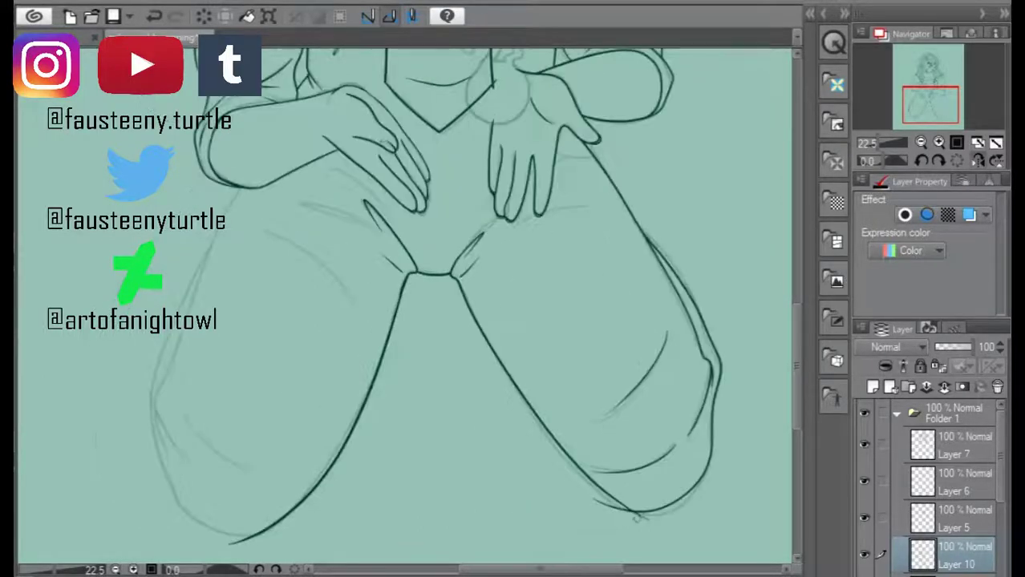
{"action": "scroll", "coordinate": [619, 493], "scroll_direction": "up", "scroll_amount": 1}
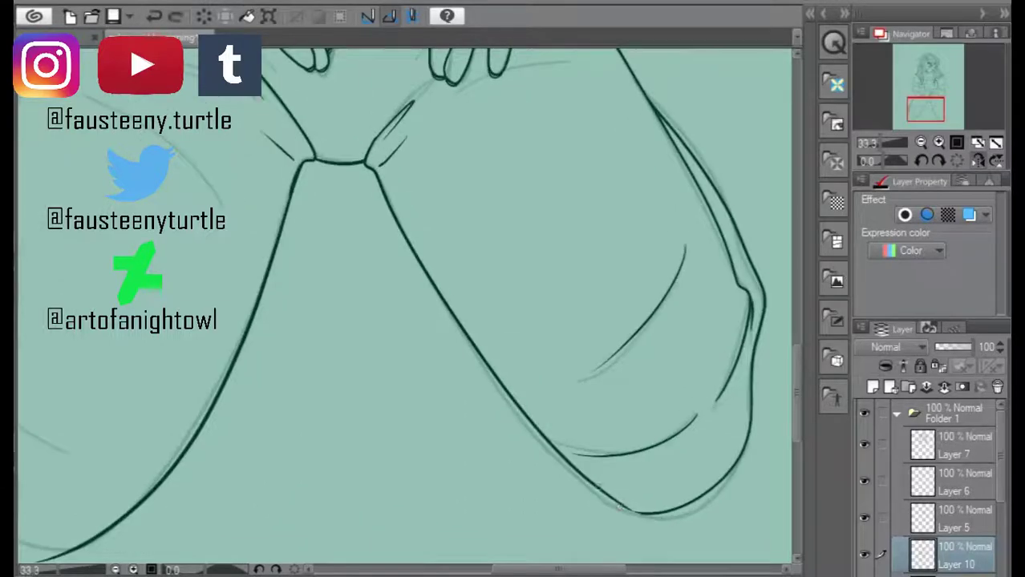
{"action": "scroll", "coordinate": [401, 305], "scroll_direction": "down", "scroll_amount": 2}
- Ink the other leg's outer edge, rounded knee outline and knee creases
{"action": "scroll", "coordinate": [401, 304], "scroll_direction": "up", "scroll_amount": 1}
{"action": "mouse_move", "coordinate": [70, 355]}
{"action": "left_mouse_down"}
{"action": "mouse_move", "coordinate": [101, 415]}
{"action": "mouse_move", "coordinate": [170, 95]}
{"action": "left_mouse_up"}
{"action": "key", "text": "ctrl+z"}
{"action": "scroll", "coordinate": [401, 304], "scroll_direction": "up", "scroll_amount": 1}
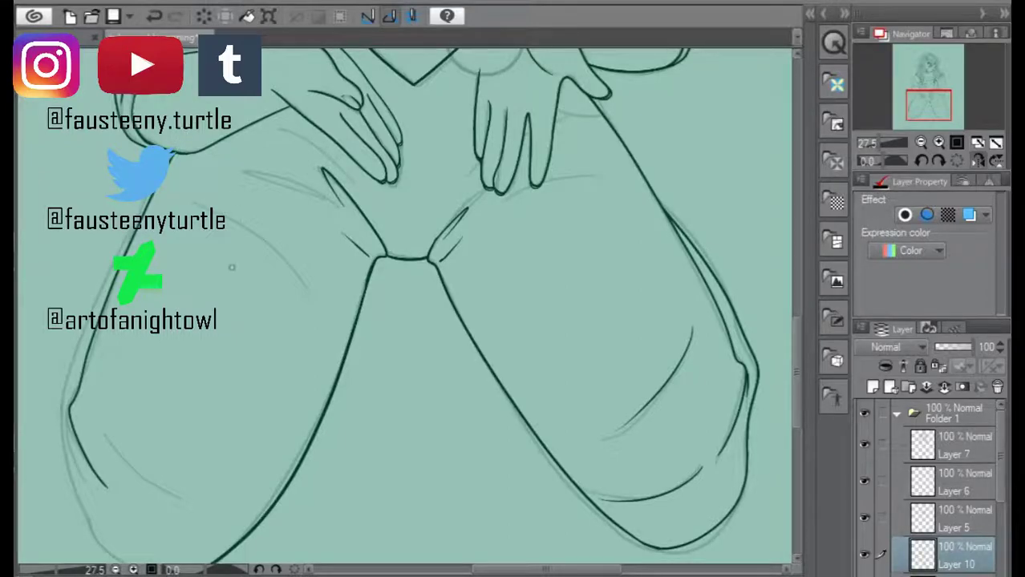
{"action": "scroll", "coordinate": [264, 218], "scroll_direction": "down", "scroll_amount": 1}
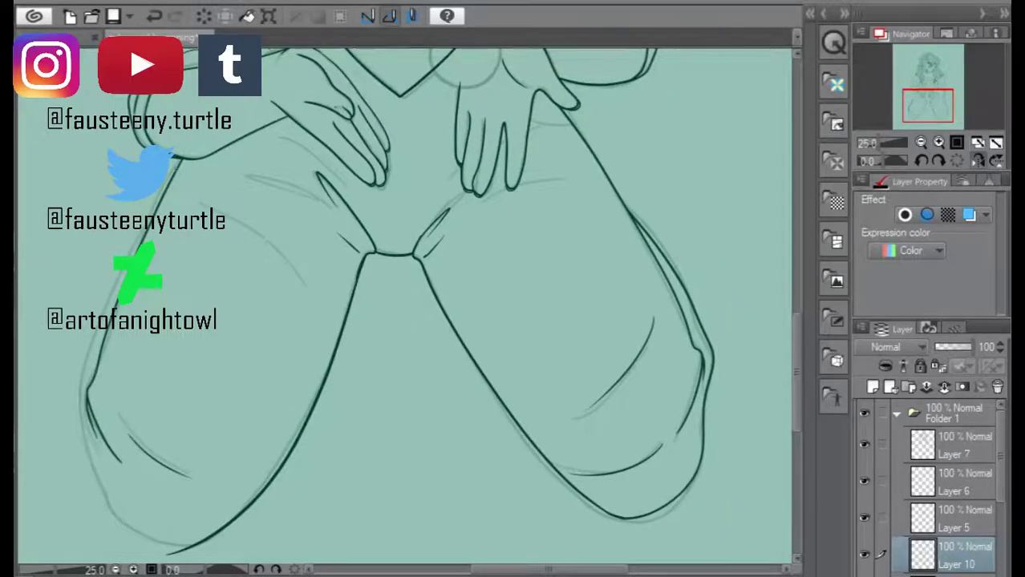
{"action": "key", "text": "h"}
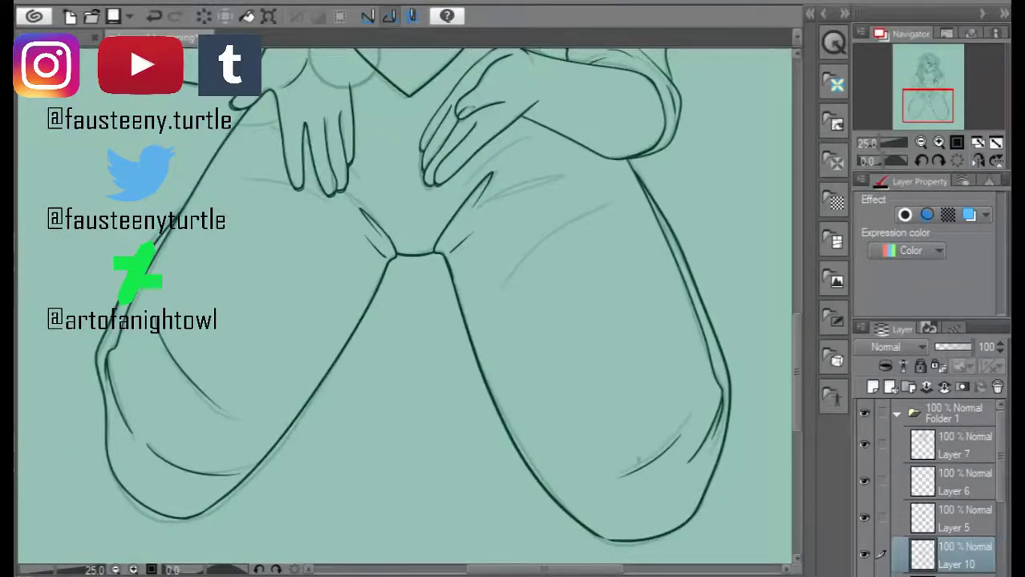
- Ink fold lines across both thighs and a short line under the open hand's thumb, and erase the parts crossing the fingers
{"action": "key", "text": "ctrl+plus"}
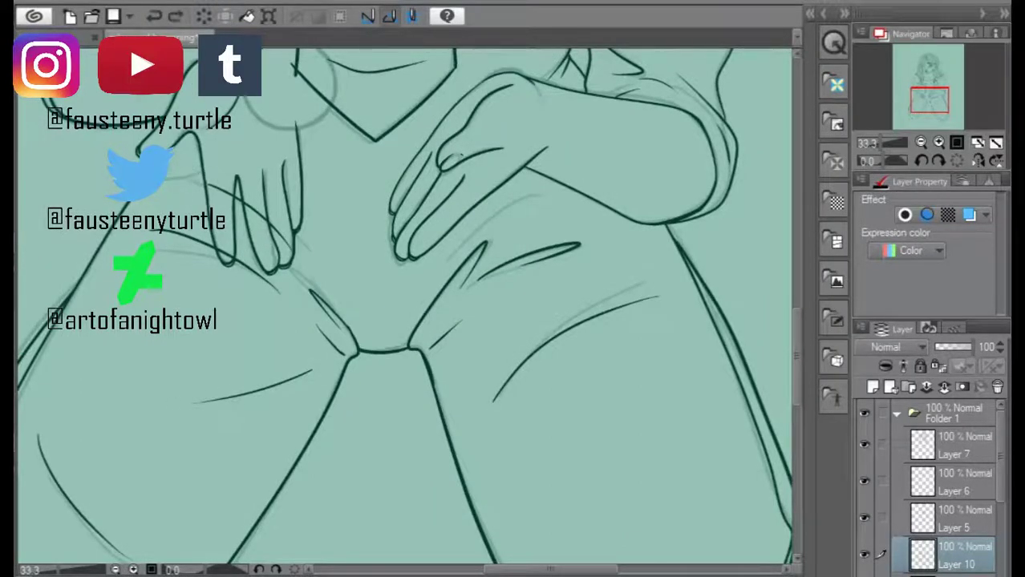
{"action": "left_click_drag", "start_coordinate": [164, 175], "coordinate": [204, 171]}
{"action": "key", "text": "ctrl+plus"}
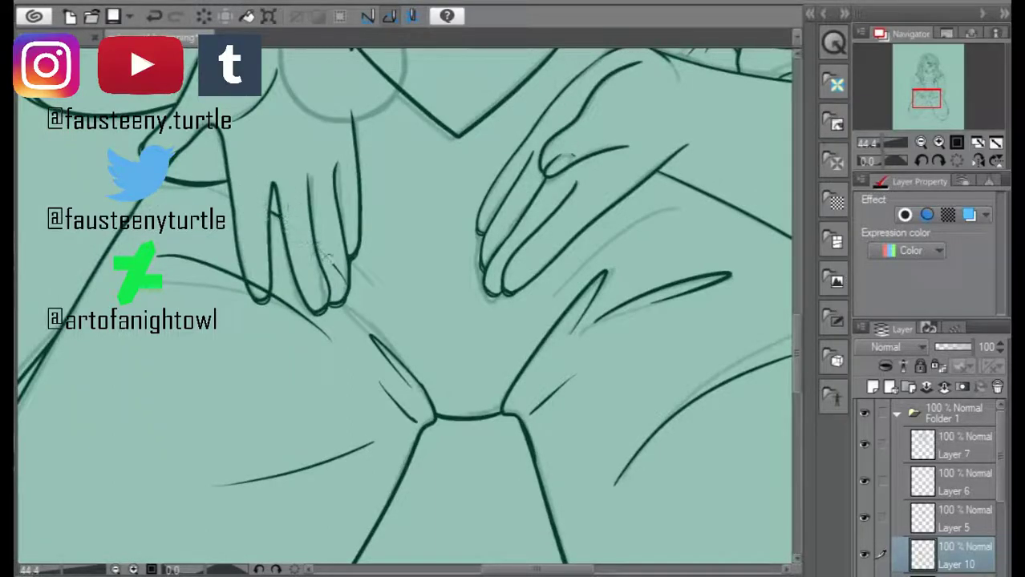
{"action": "scroll", "coordinate": [491, 175], "scroll_direction": "down", "scroll_amount": 2}
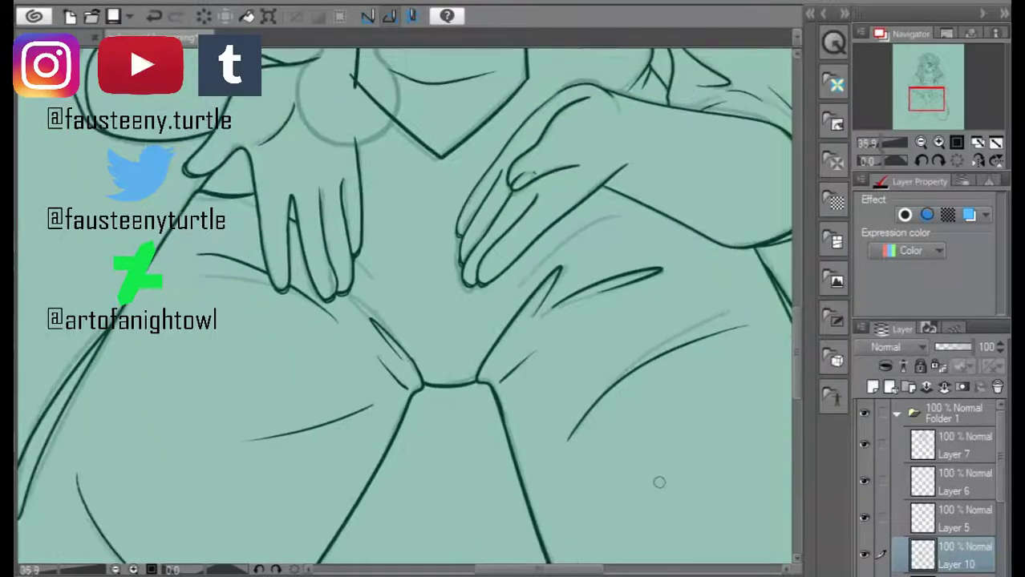
{"action": "scroll", "coordinate": [344, 96], "scroll_direction": "down", "scroll_amount": 5}
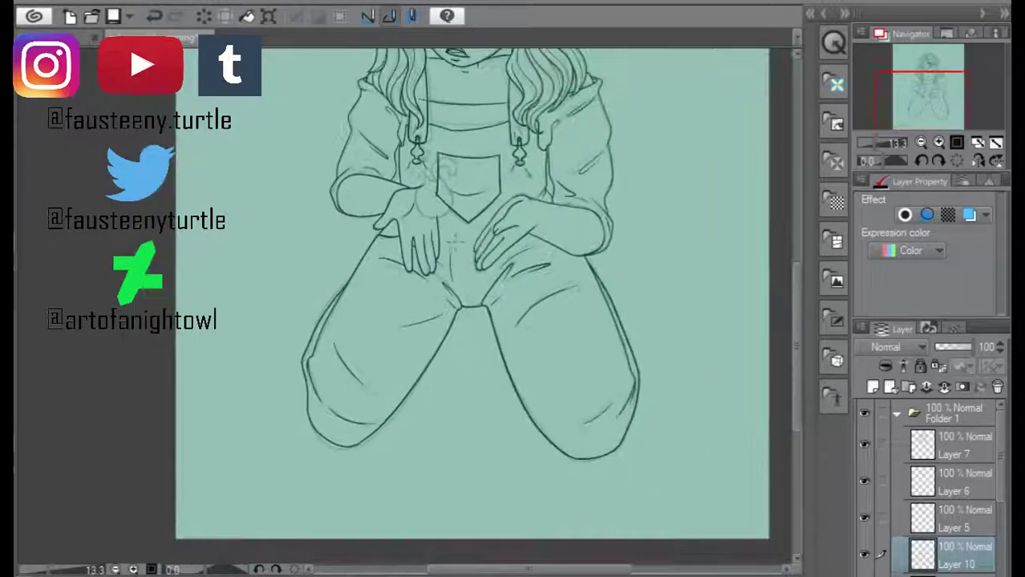
- Select Layer 9 and erase the ends of the neckline that run over the overalls straps
{"action": "left_click_drag", "start_coordinate": [794, 321], "coordinate": [794, 272]}
{"action": "left_click", "coordinate": [955, 526]}
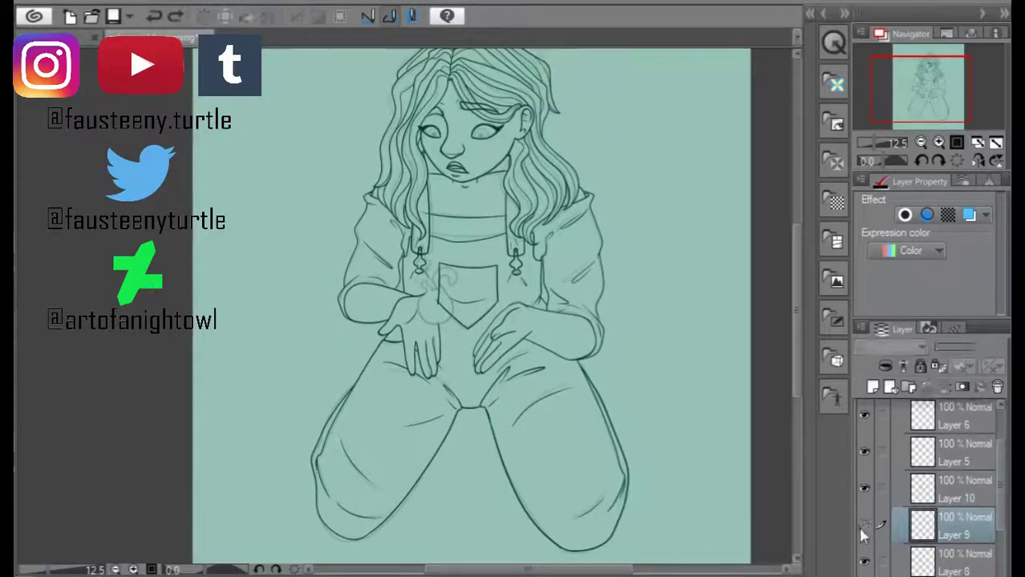
{"action": "scroll", "coordinate": [462, 311], "scroll_direction": "up", "scroll_amount": 4}
{"action": "scroll", "coordinate": [444, 311], "scroll_direction": "up", "scroll_amount": 2}
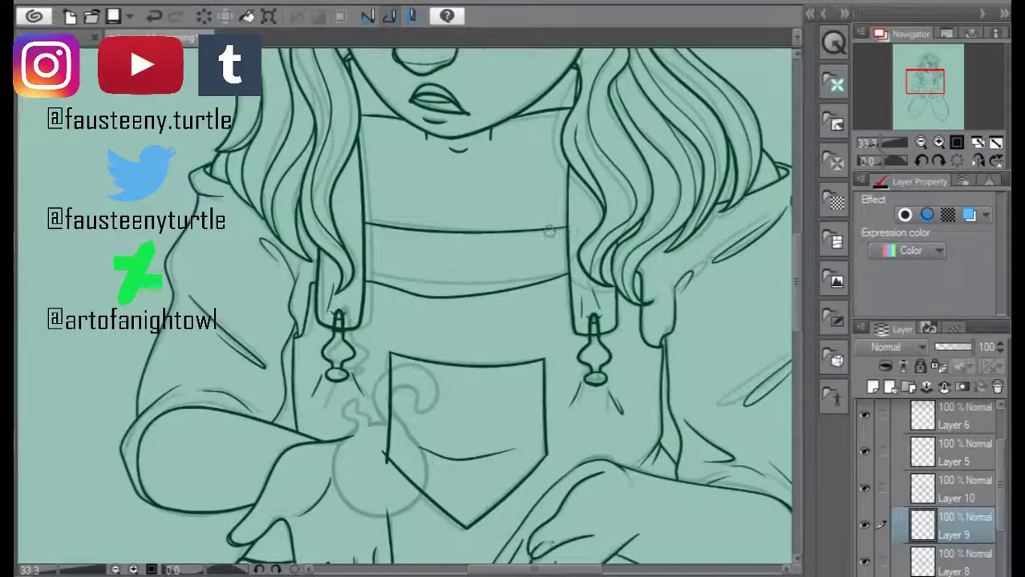
{"action": "scroll", "coordinate": [444, 311], "scroll_direction": "down", "scroll_amount": 3}
{"action": "scroll", "coordinate": [444, 312], "scroll_direction": "up", "scroll_amount": 3}
{"action": "left_click_drag", "start_coordinate": [797, 301], "coordinate": [802, 314]}
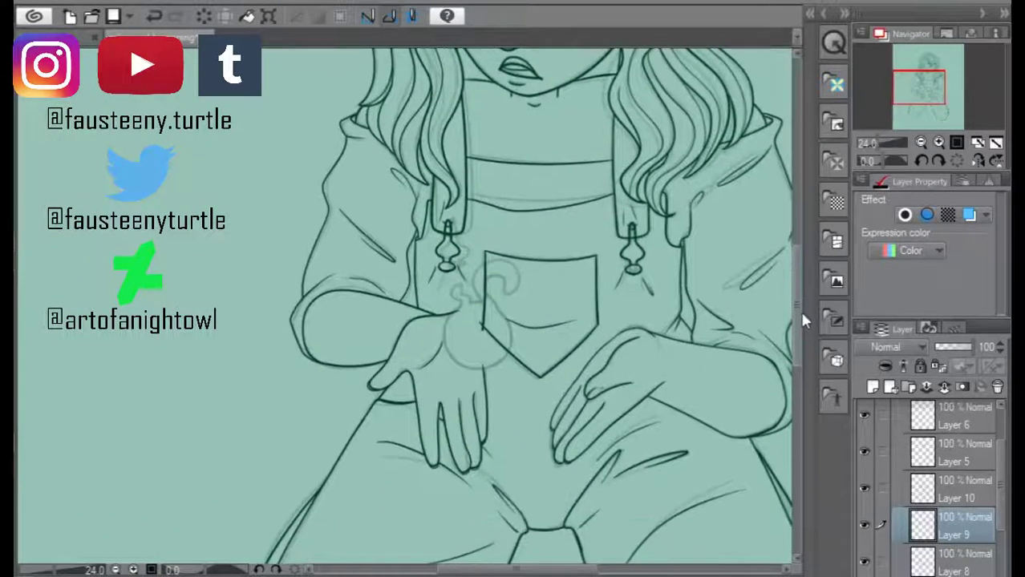
- Copy the area around both hands from Layer 8 onto its own layer, Layer 8 Copy, and clear the selection
{"action": "left_click", "coordinate": [865, 563]}
{"action": "left_click", "coordinate": [865, 563]}
{"action": "left_click_drag", "start_coordinate": [518, 571], "coordinate": [551, 571]}
{"action": "mouse_move", "coordinate": [577, 507]}
{"action": "left_mouse_down"}
{"action": "mouse_move", "coordinate": [304, 240]}
{"action": "mouse_move", "coordinate": [583, 506]}
{"action": "left_mouse_up"}
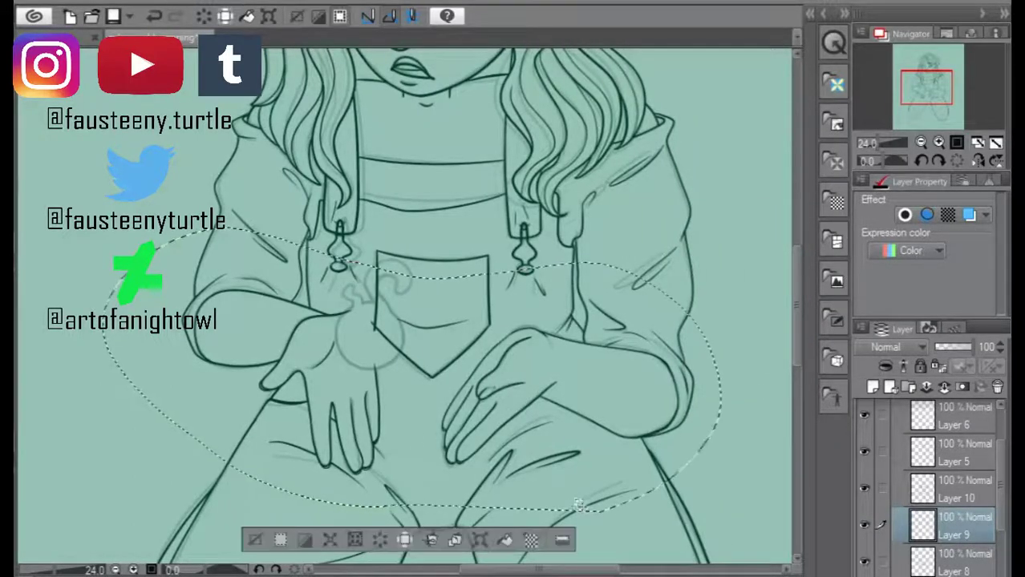
{"action": "key", "text": "ctrl+c"}
{"action": "key", "text": "ctrl+v"}
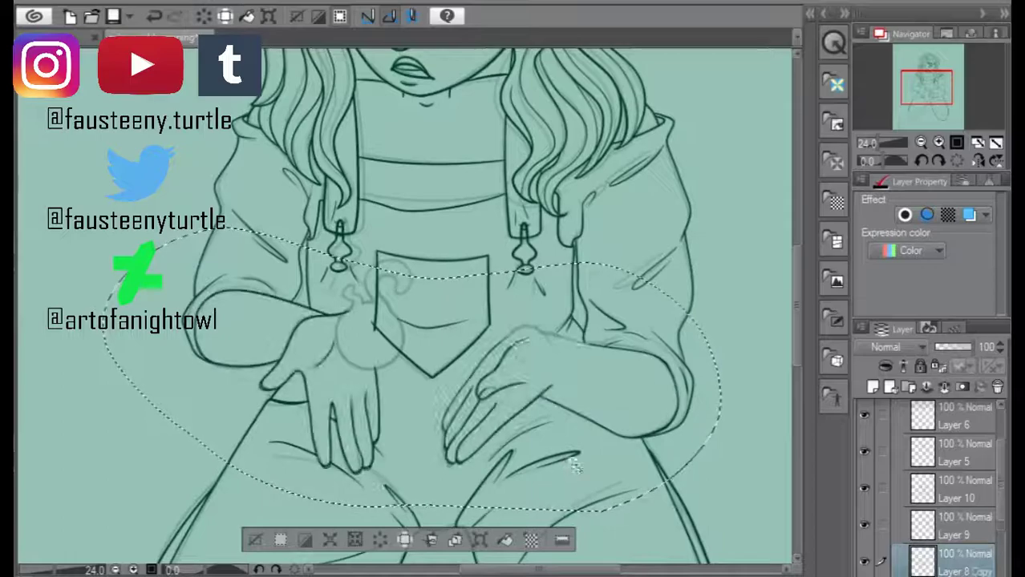
{"action": "key", "text": "ctrl+d"}
{"action": "left_click_drag", "start_coordinate": [513, 571], "coordinate": [553, 571]}
{"action": "left_click", "coordinate": [865, 563]}
{"action": "left_click", "coordinate": [865, 563]}
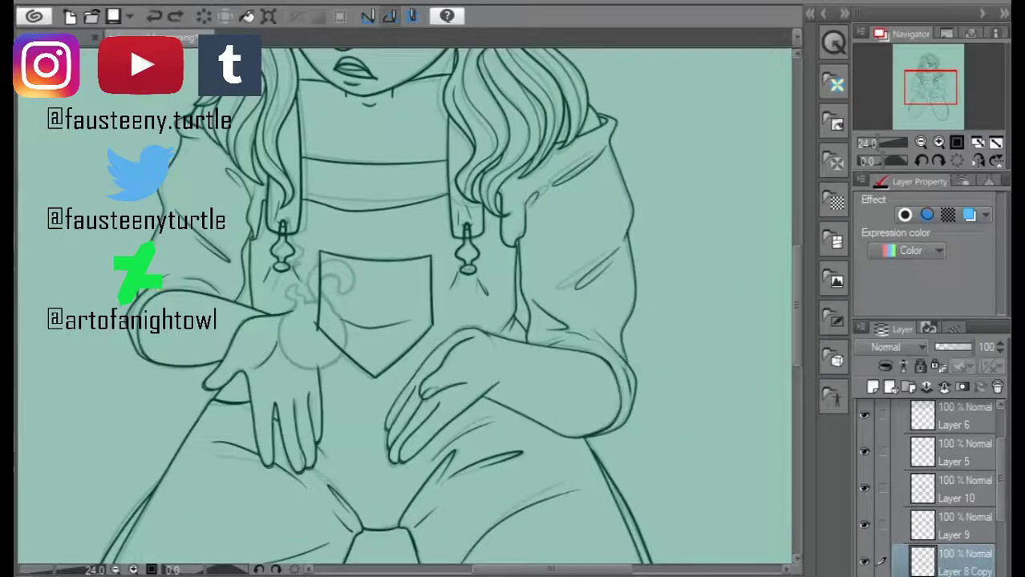
- Move Layer 8 Copy above Layer 10, group the line art layers into Folder 1 and add Layer 11 on top
{"action": "left_click_drag", "start_coordinate": [950, 561], "coordinate": [861, 486]}
{"action": "left_click", "coordinate": [864, 490]}
{"action": "key", "text": "ctrl+g"}
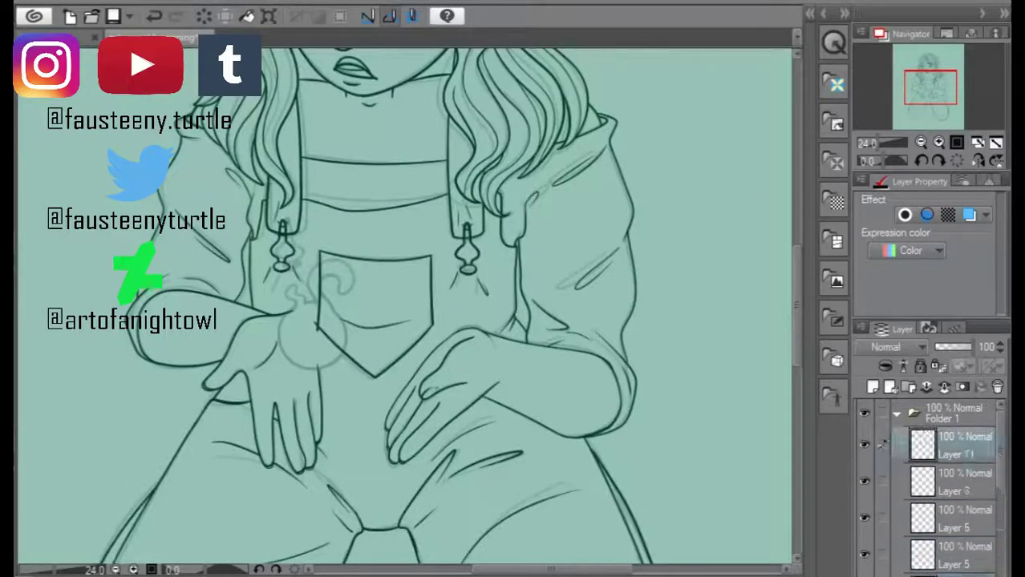
- Try to ink the round object's circular outline between the open hand and the pocket on Layer 11
{"action": "scroll", "coordinate": [311, 335], "scroll_direction": "up", "scroll_amount": 3}
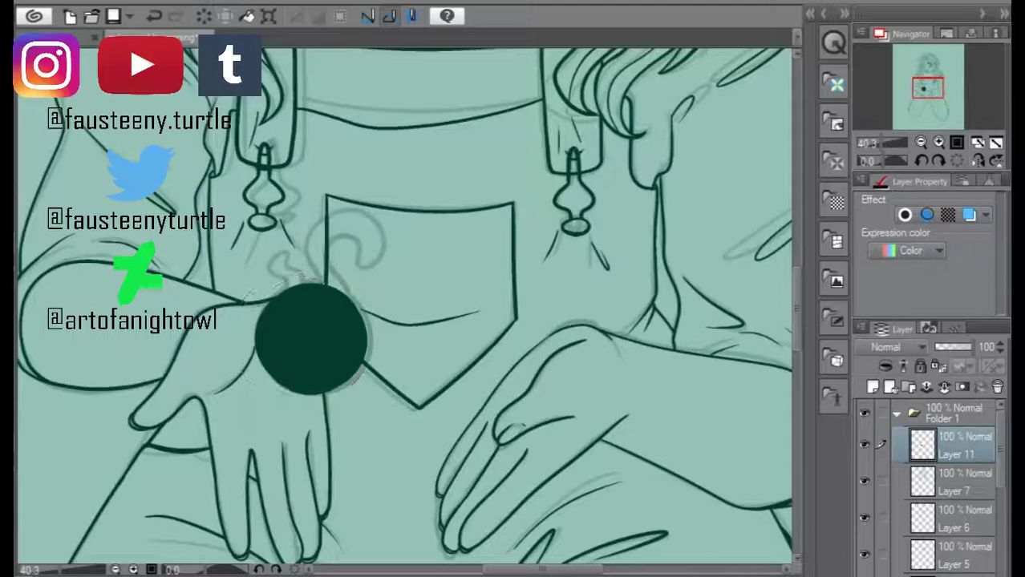
{"action": "scroll", "coordinate": [311, 338], "scroll_direction": "up", "scroll_amount": 1}
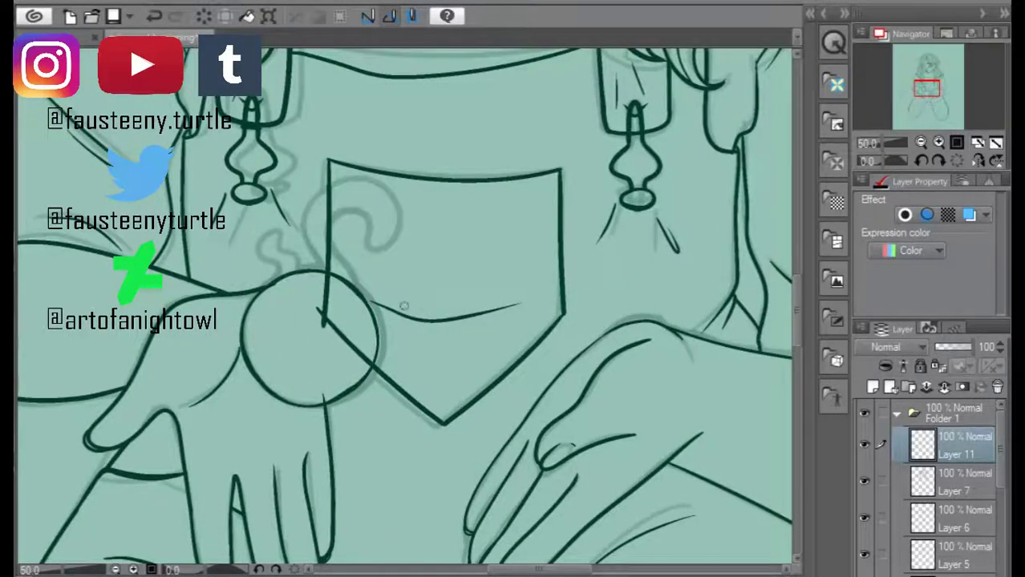
{"action": "scroll", "coordinate": [283, 363], "scroll_direction": "up", "scroll_amount": 2}
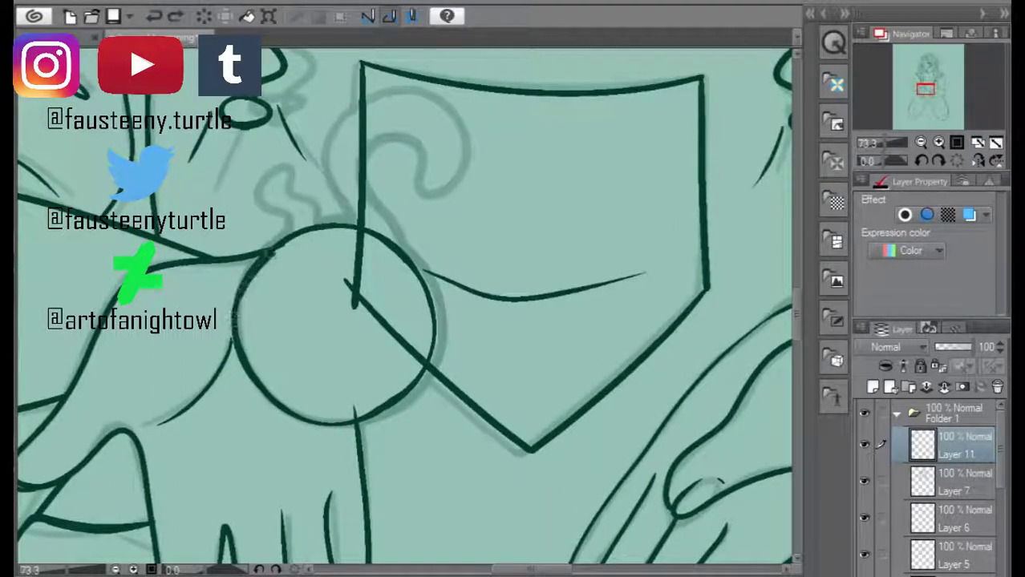
{"action": "key", "text": "ctrl+z"}
- Ink the open hand's missing palm edge on Layer 8 Copy and trim the pocket's crossed corner on Layer 10
{"action": "left_click", "coordinate": [958, 412]}
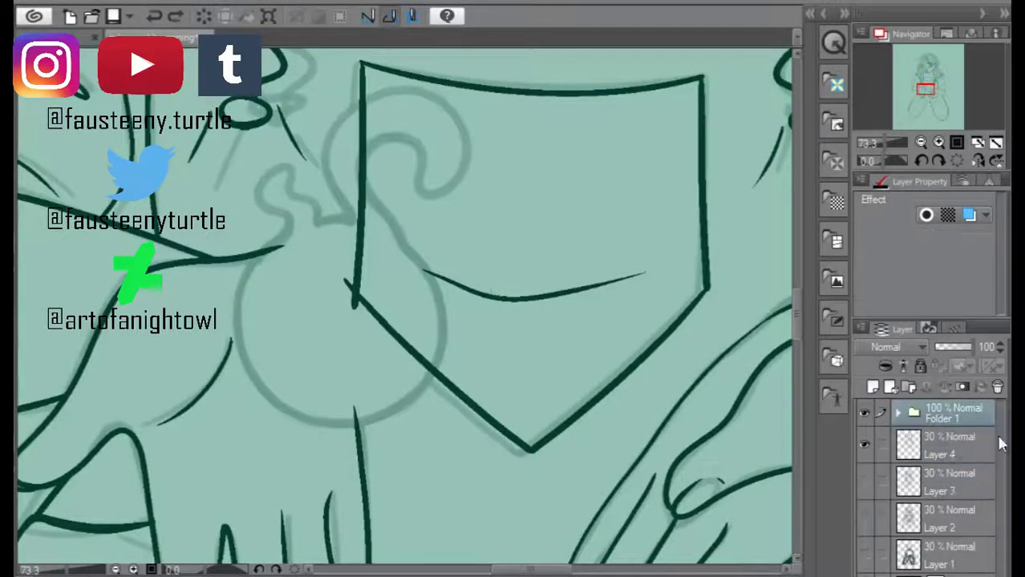
{"action": "scroll", "coordinate": [875, 442], "scroll_direction": "down", "scroll_amount": 2}
{"action": "left_click", "coordinate": [946, 510]}
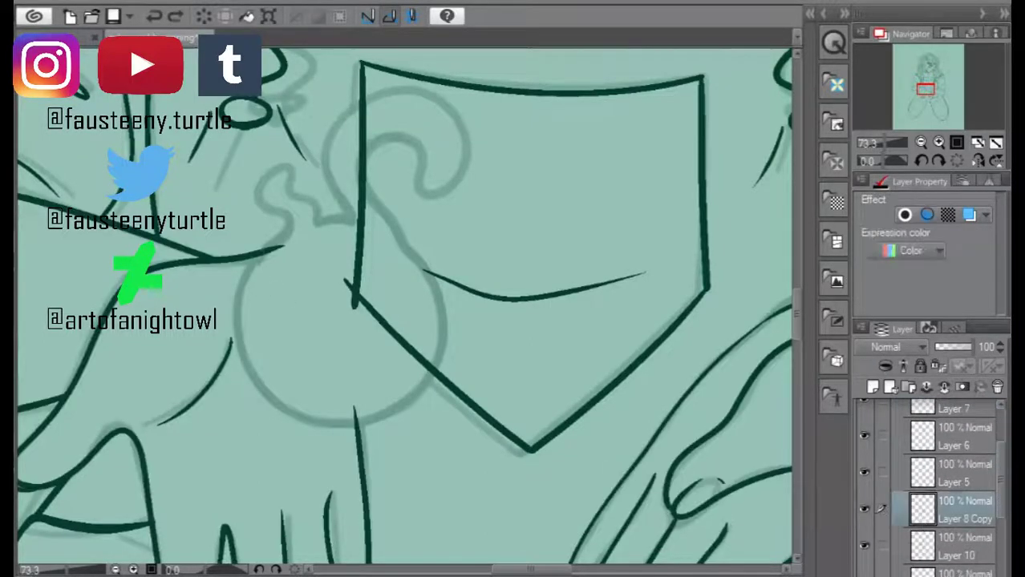
{"action": "scroll", "coordinate": [277, 229], "scroll_direction": "down", "scroll_amount": 1}
{"action": "scroll", "coordinate": [510, 243], "scroll_direction": "down", "scroll_amount": 2}
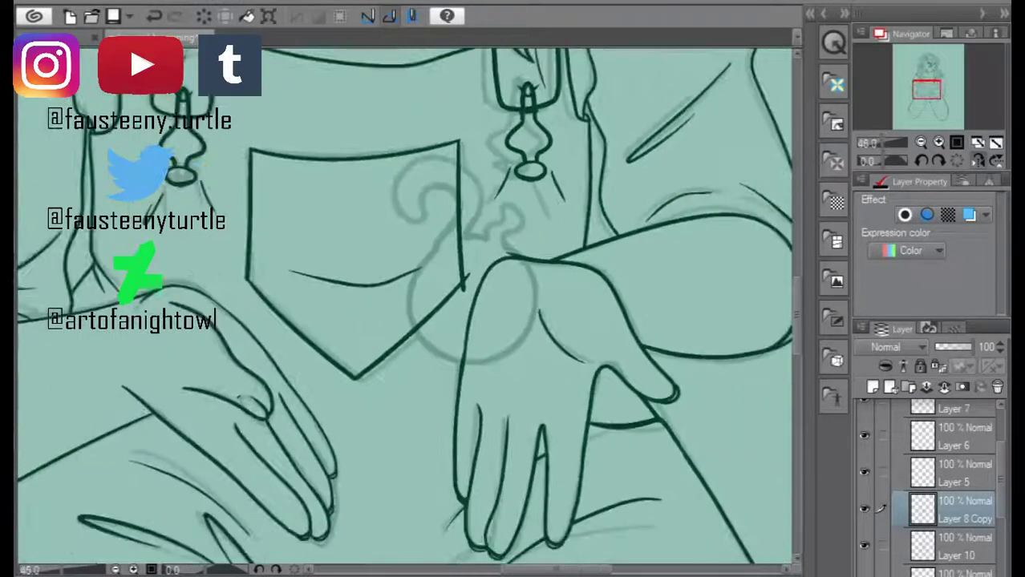
{"action": "scroll", "coordinate": [510, 243], "scroll_direction": "up", "scroll_amount": 2}
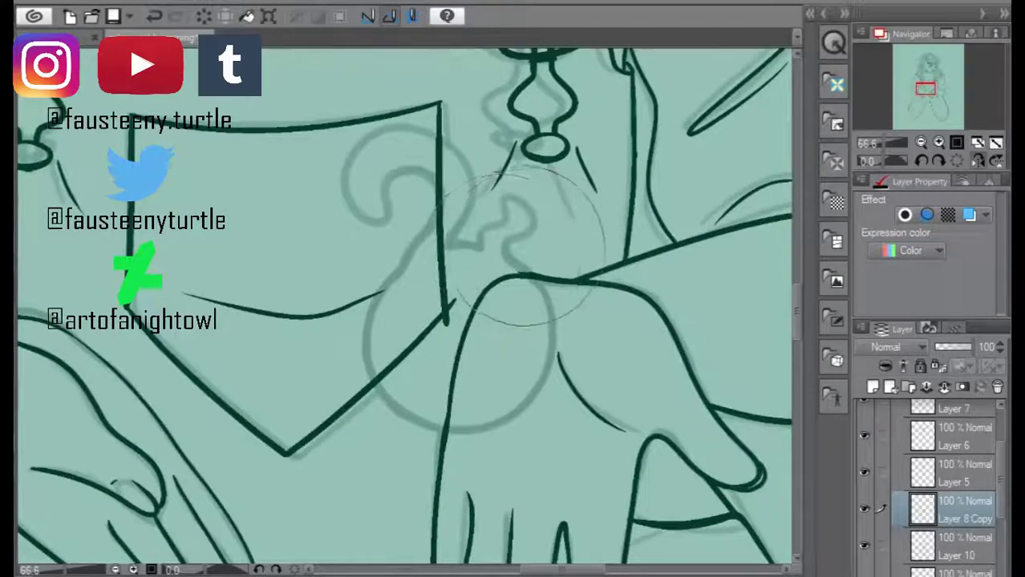
{"action": "scroll", "coordinate": [507, 266], "scroll_direction": "up", "scroll_amount": 1}
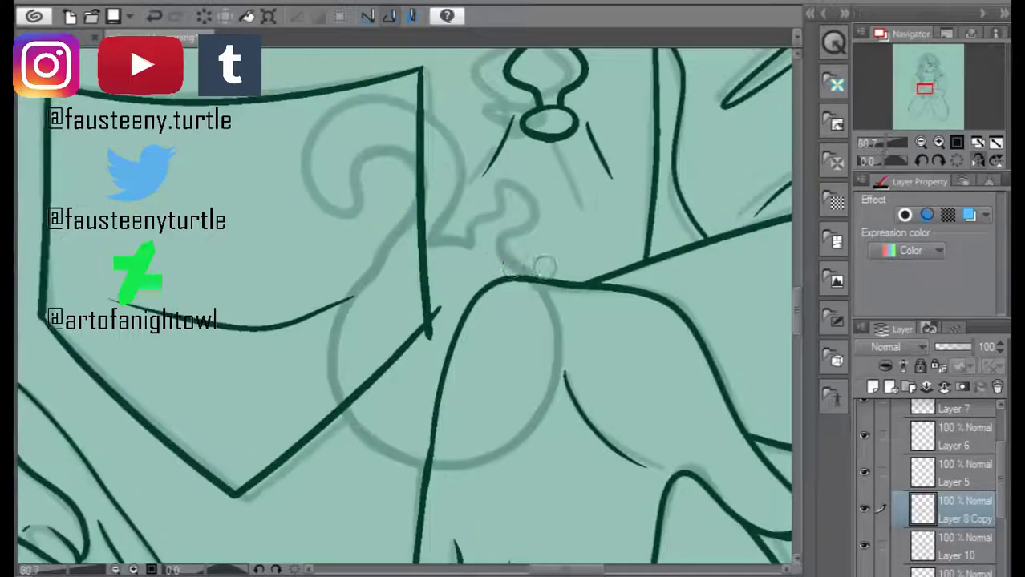
{"action": "left_click", "coordinate": [955, 545]}
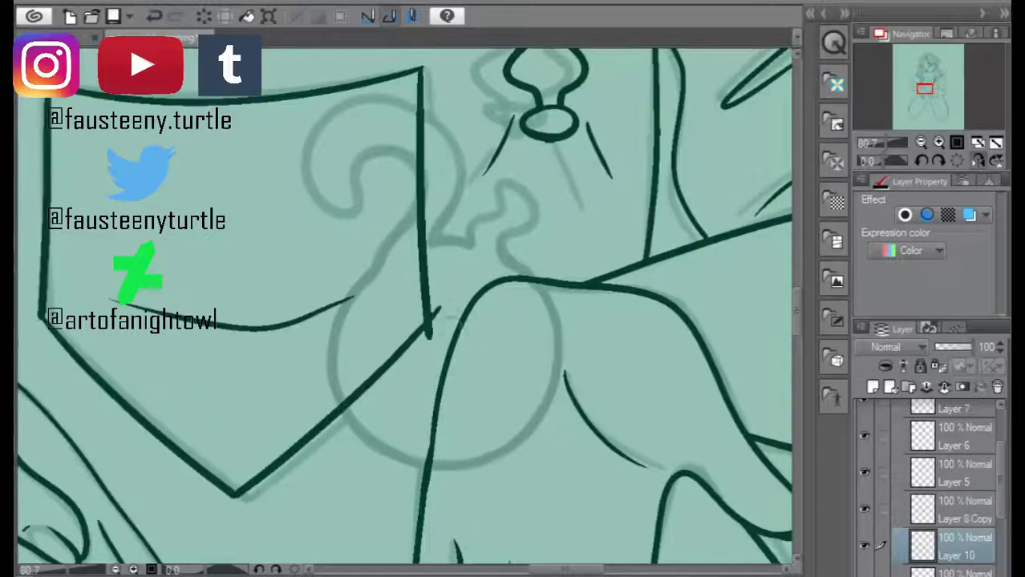
{"action": "scroll", "coordinate": [505, 310], "scroll_direction": "down", "scroll_amount": 5}
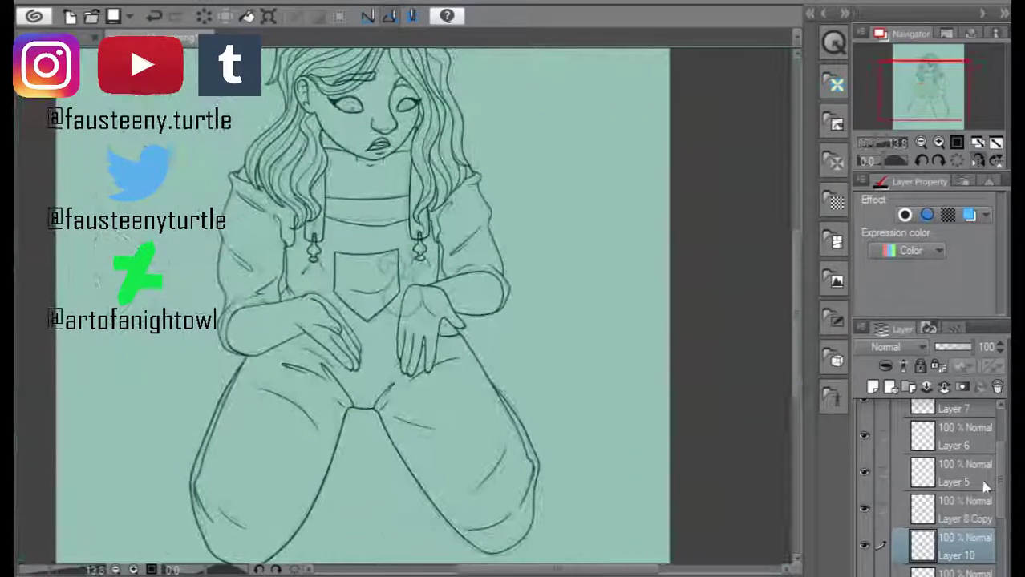
- Check the visibility of the upper line art layers and move Layer 11 between Layer 6 and Layer 5
{"action": "scroll", "coordinate": [922, 481], "scroll_direction": "up", "scroll_amount": 2}
{"action": "left_click", "coordinate": [861, 437]}
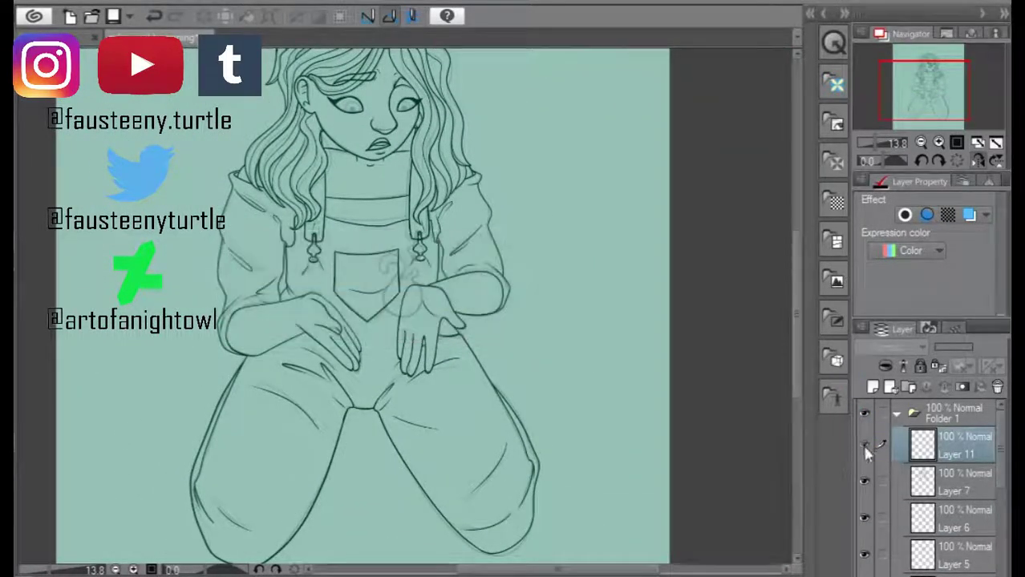
{"action": "left_click", "coordinate": [864, 443]}
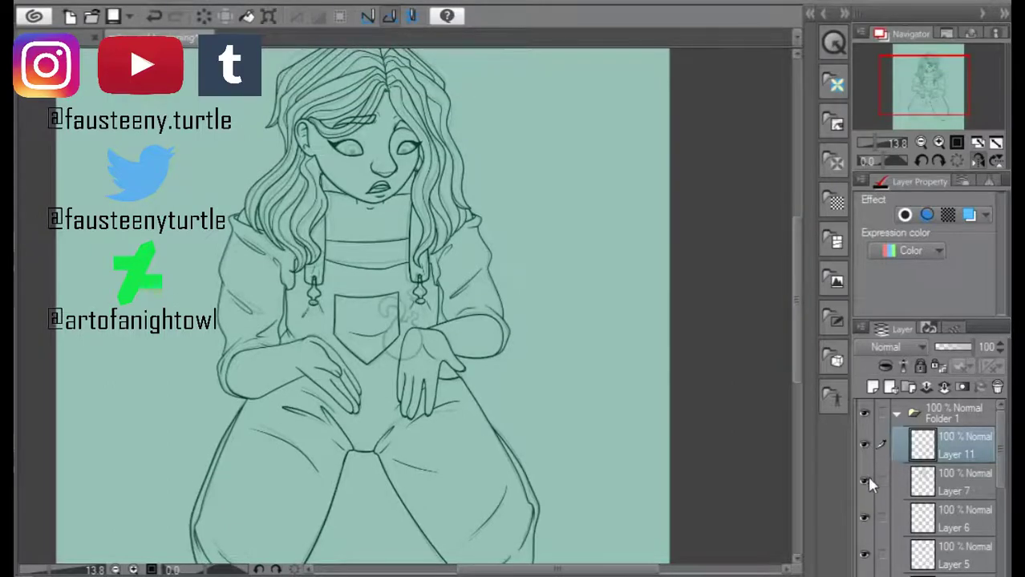
{"action": "left_click", "coordinate": [910, 523]}
{"action": "left_click_drag", "start_coordinate": [926, 451], "coordinate": [922, 535]}
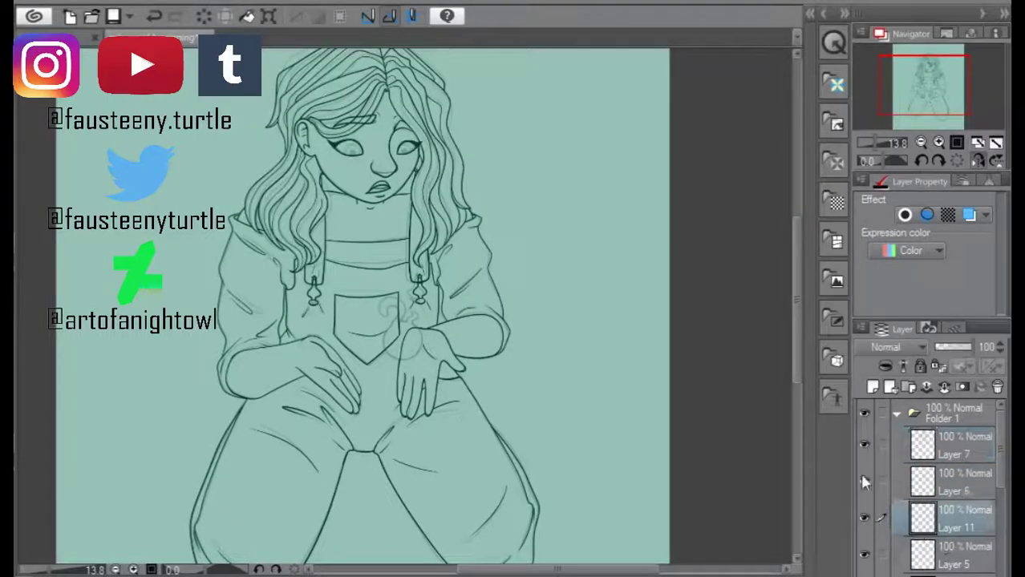
- Ink both irises on Layer 11 as rings cut off at the eyelids, and add solid pupils inside them
{"action": "scroll", "coordinate": [373, 160], "scroll_direction": "up", "scroll_amount": 5}
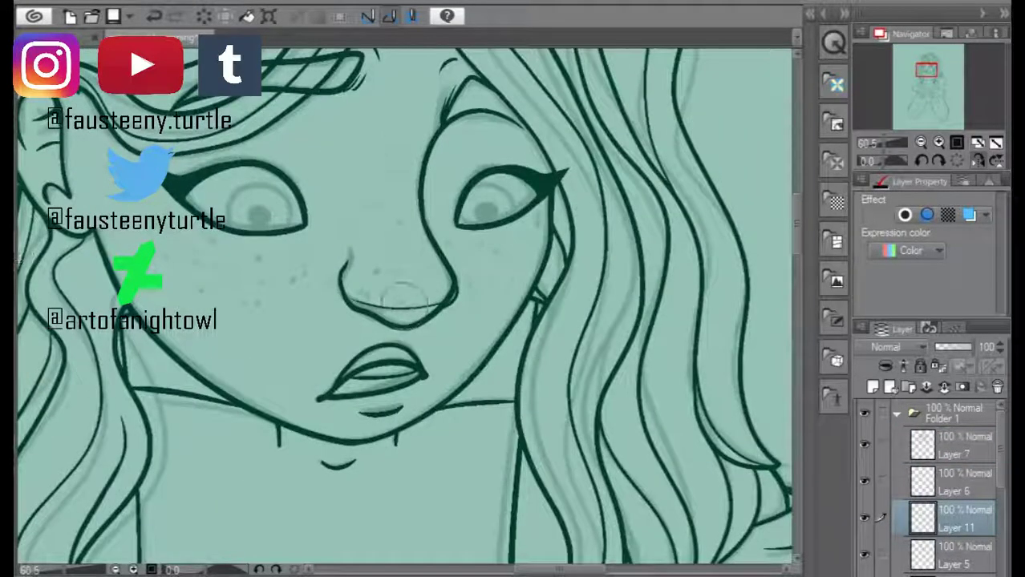
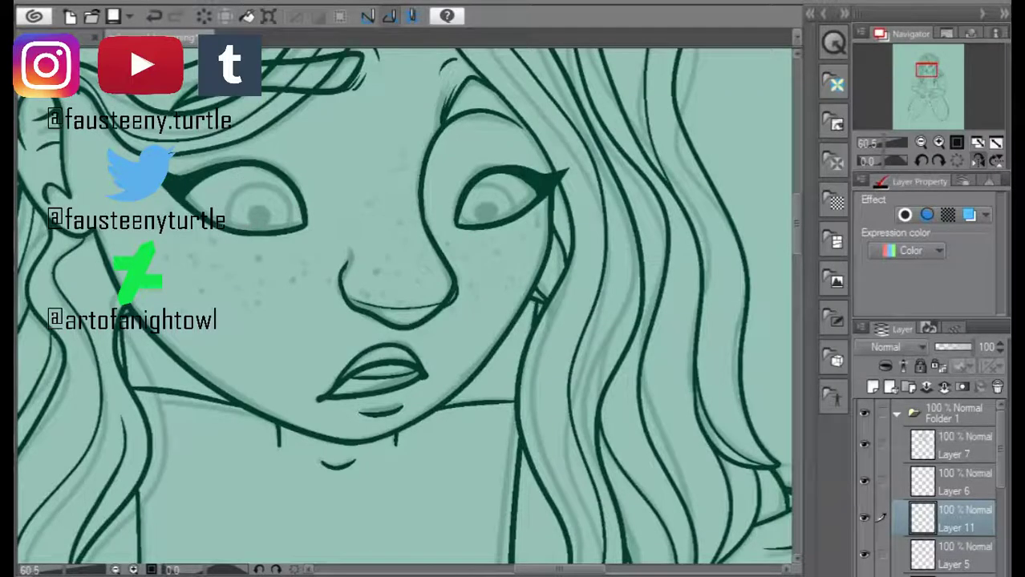
{"action": "left_click", "coordinate": [259, 218]}
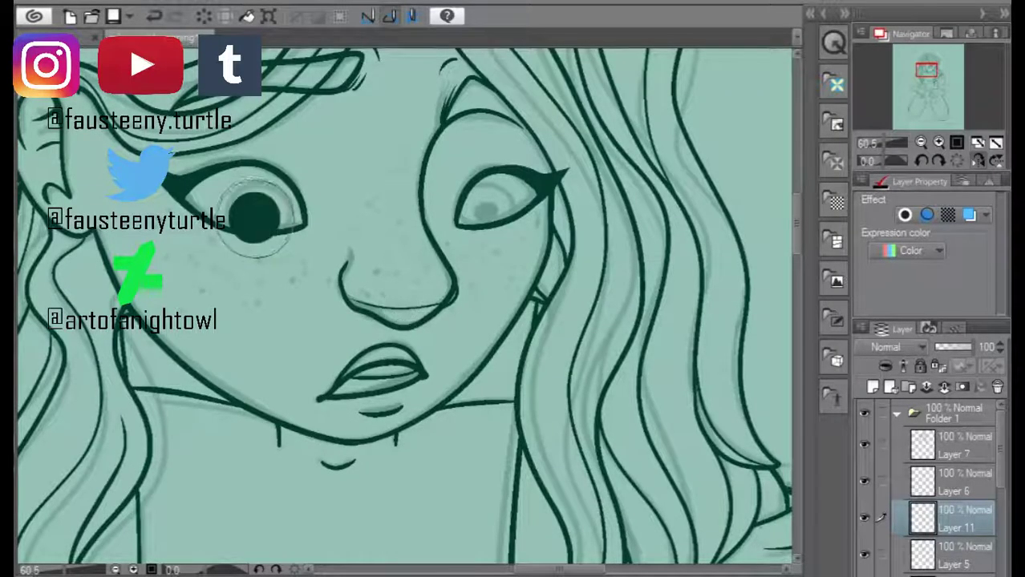
{"action": "left_click", "coordinate": [495, 215]}
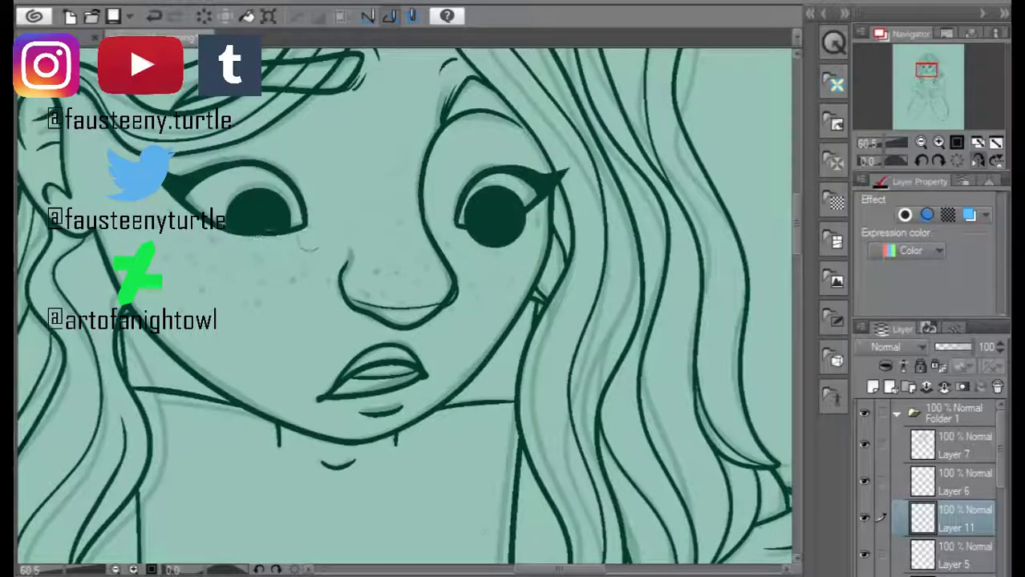
{"action": "left_click_drag", "start_coordinate": [240, 223], "coordinate": [271, 225]}
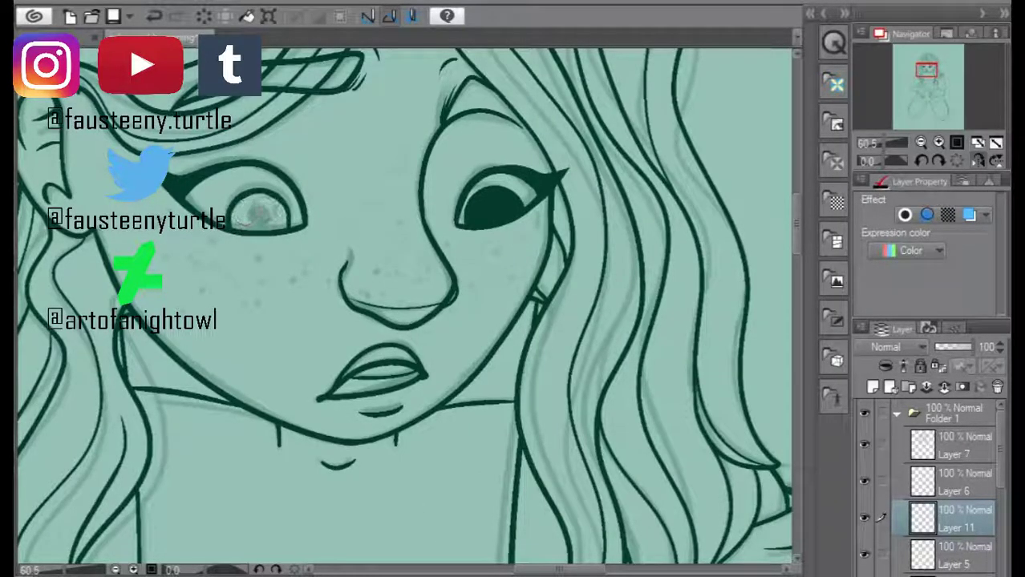
{"action": "key", "text": "ctrl+z"}
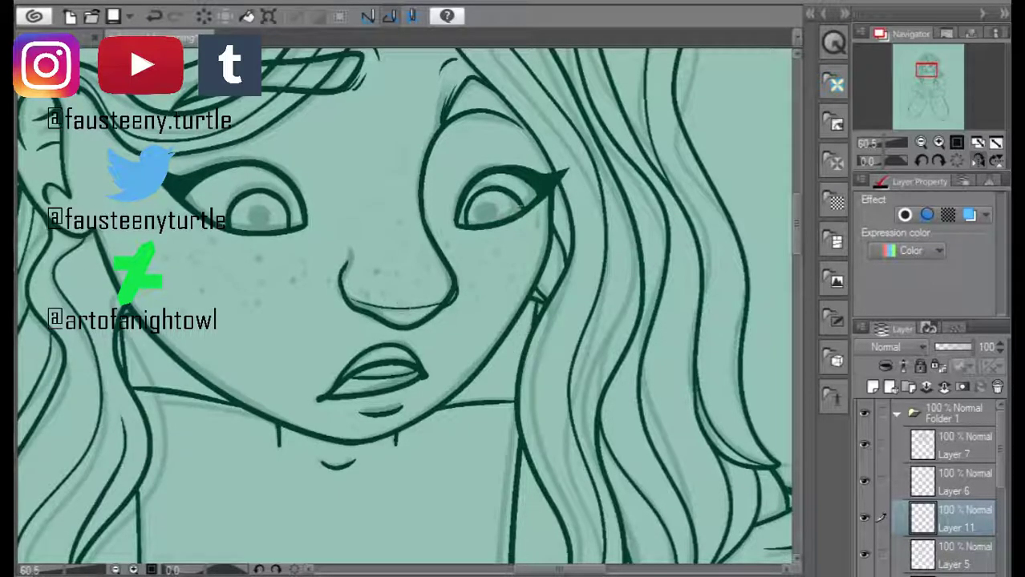
{"action": "scroll", "coordinate": [507, 196], "scroll_direction": "up", "scroll_amount": 1}
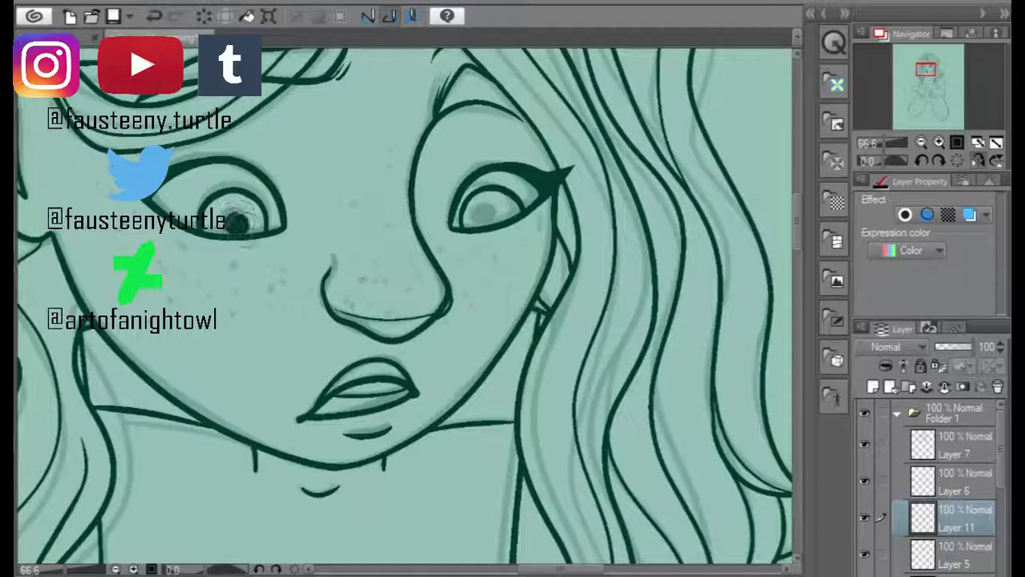
- Collapse Folder 1, hide the Layer 4 sketch and create Layer 12 inside a new Folder 2 beneath the line art
{"action": "scroll", "coordinate": [401, 287], "scroll_direction": "down", "scroll_amount": 4}
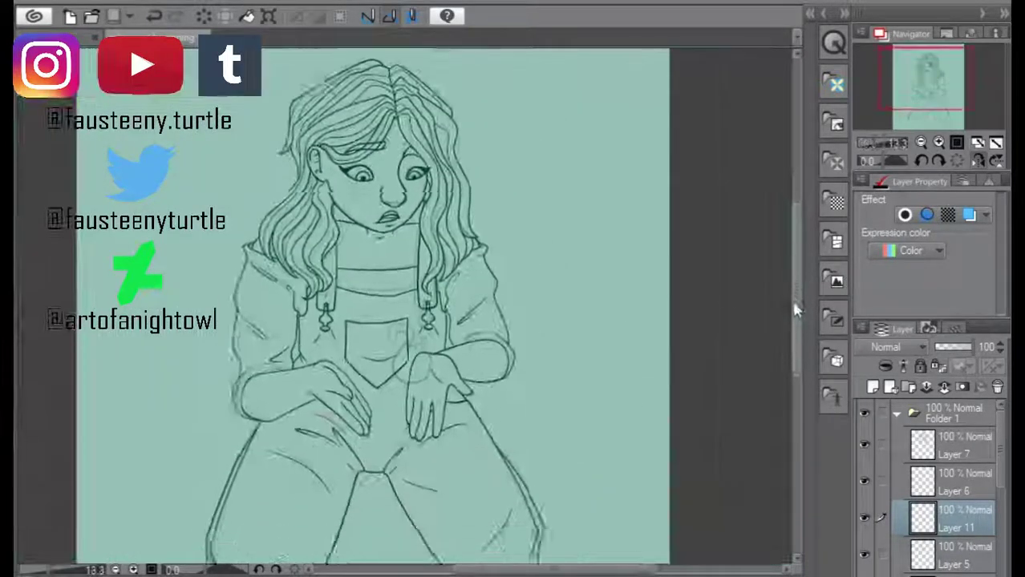
{"action": "scroll", "coordinate": [796, 303], "scroll_direction": "down", "scroll_amount": 5}
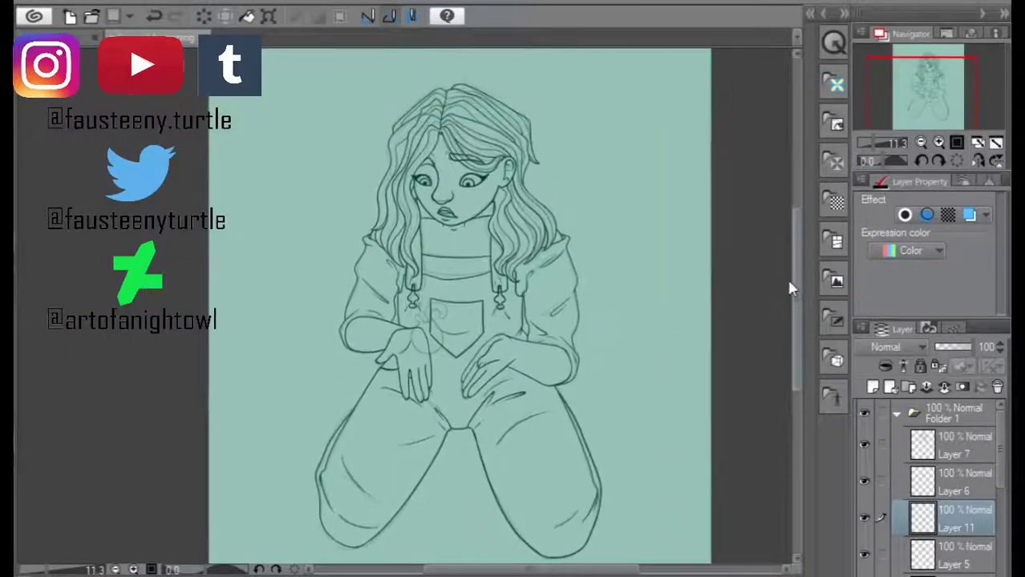
{"action": "left_click", "coordinate": [895, 413]}
{"action": "left_click", "coordinate": [874, 437]}
{"action": "left_click", "coordinate": [872, 388]}
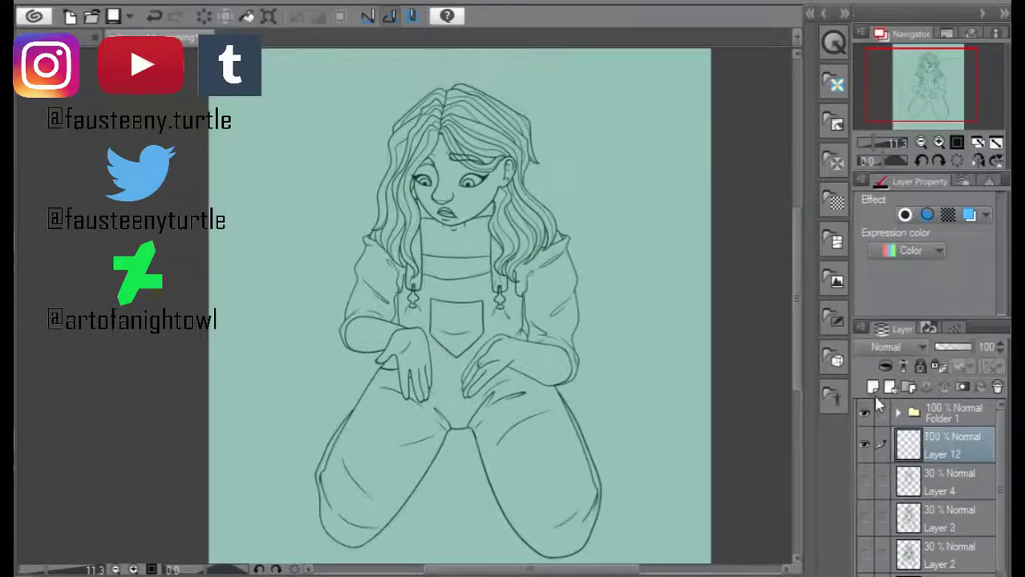
{"action": "key", "text": "ctrl+g"}
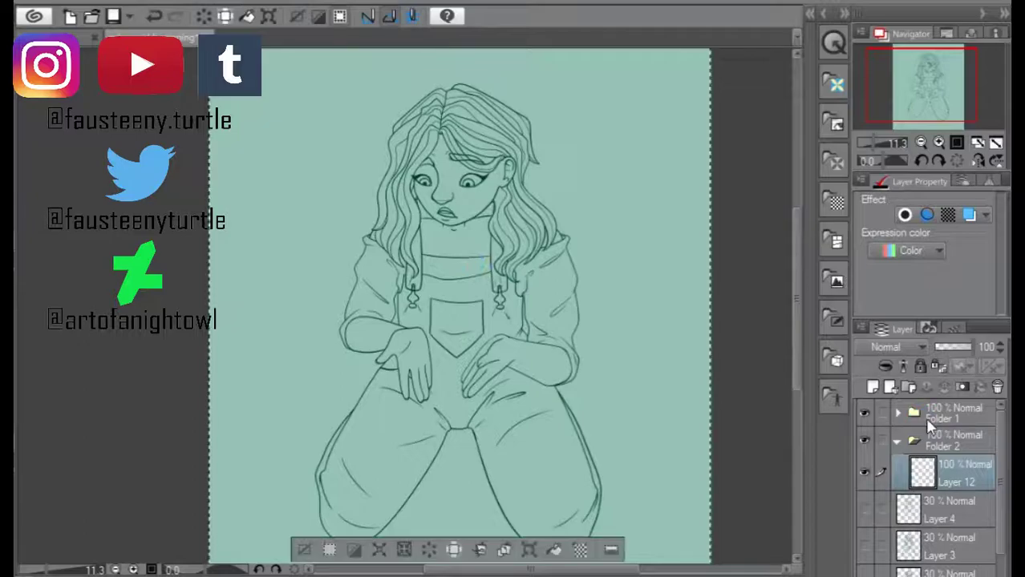
- With Folder 1 active, select the empty background around the girl, including the gaps between her arms and torso
{"action": "scroll", "coordinate": [361, 319], "scroll_direction": "up", "scroll_amount": 8}
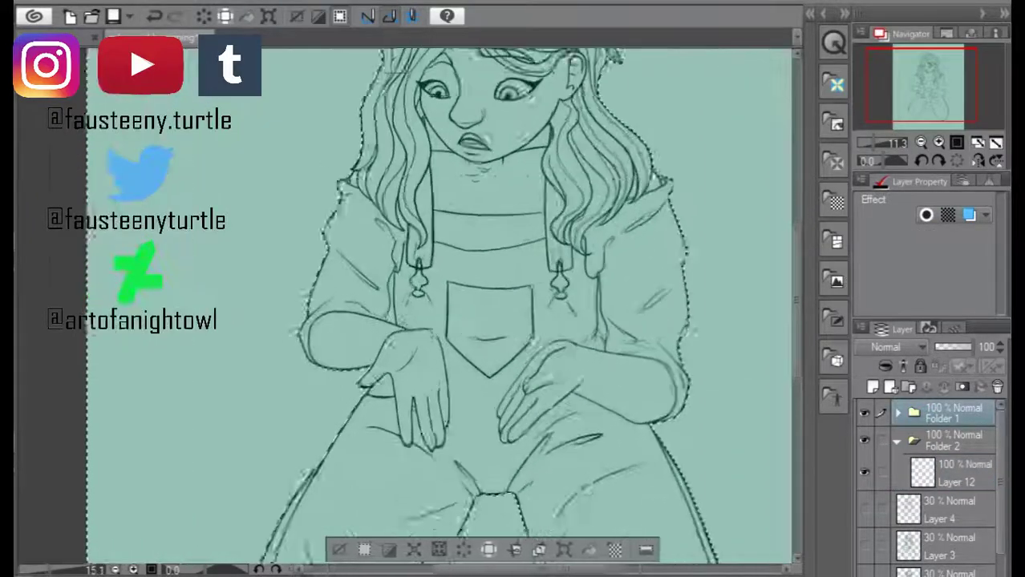
{"action": "scroll", "coordinate": [362, 319], "scroll_direction": "down", "scroll_amount": 4}
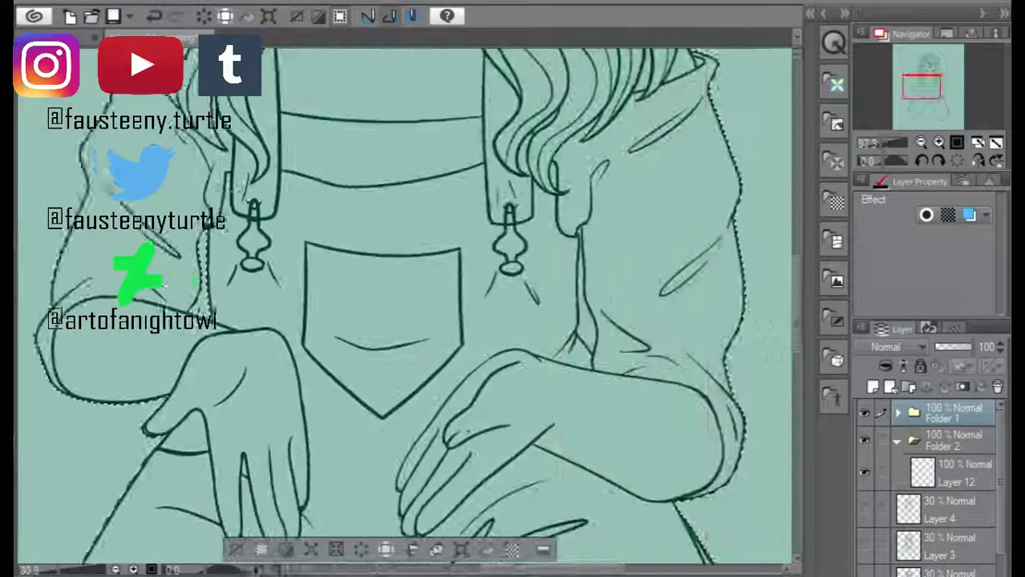
{"action": "scroll", "coordinate": [553, 226], "scroll_direction": "up", "scroll_amount": 5}
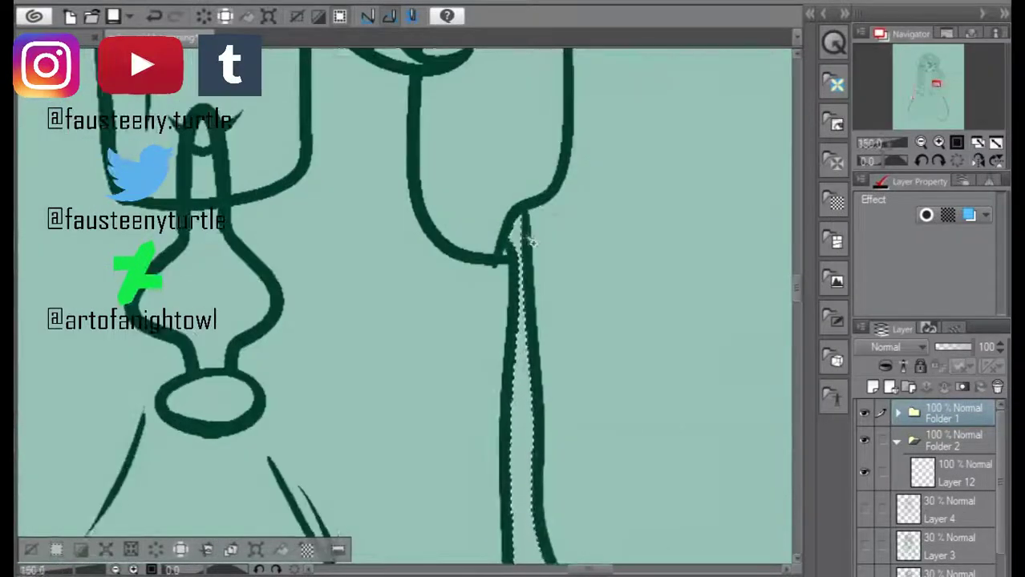
{"action": "scroll", "coordinate": [530, 240], "scroll_direction": "down", "scroll_amount": 6}
{"action": "left_click_drag", "start_coordinate": [800, 190], "coordinate": [801, 250]}
{"action": "left_click", "coordinate": [411, 549]}
{"action": "left_click", "coordinate": [505, 273]}
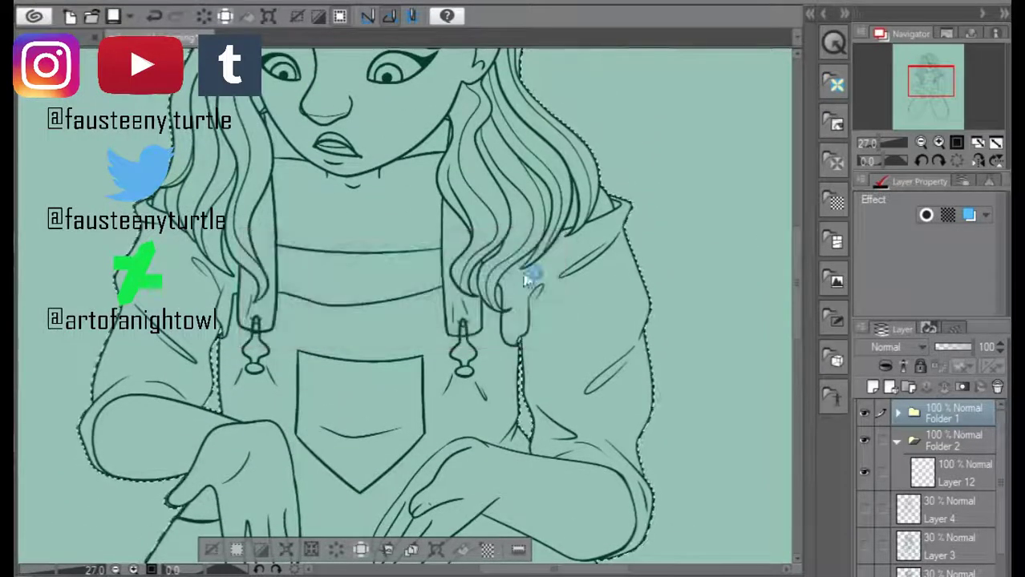
{"action": "scroll", "coordinate": [505, 278], "scroll_direction": "up", "scroll_amount": 4}
{"action": "scroll", "coordinate": [481, 280], "scroll_direction": "down", "scroll_amount": 2}
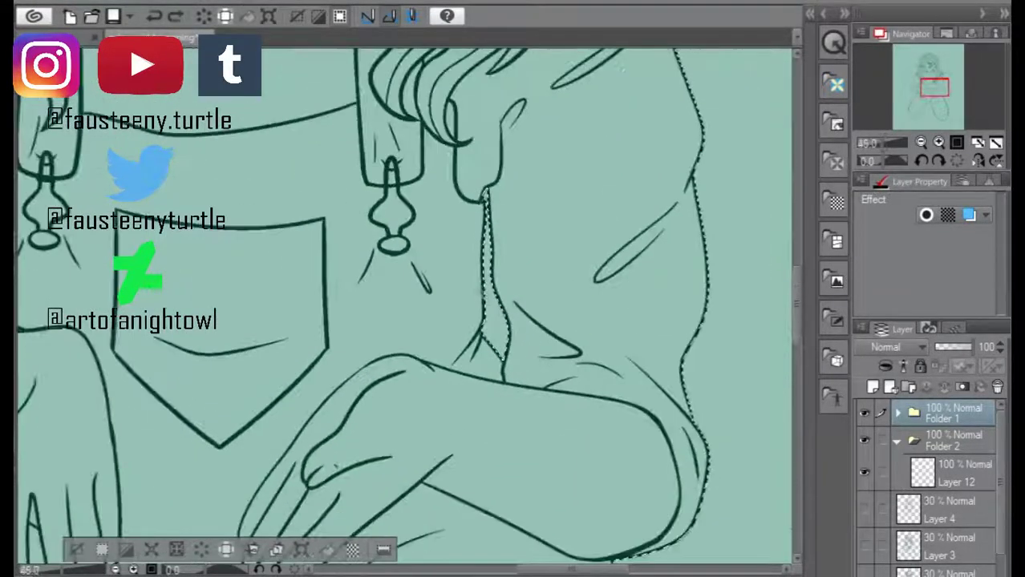
{"action": "scroll", "coordinate": [332, 269], "scroll_direction": "up", "scroll_amount": 3}
- Expand the background selection by 2 px
{"action": "right_click", "coordinate": [32, 319]}
{"action": "left_click", "coordinate": [80, 104]}
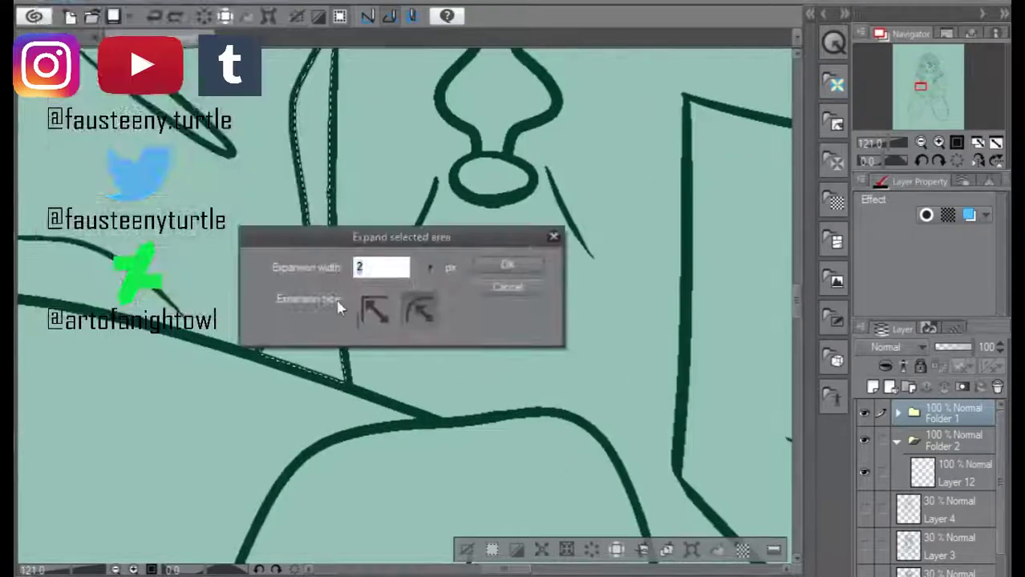
{"action": "scroll", "coordinate": [499, 284], "scroll_direction": "down", "scroll_amount": 4}
{"action": "scroll", "coordinate": [794, 303], "scroll_direction": "down", "scroll_amount": 3}
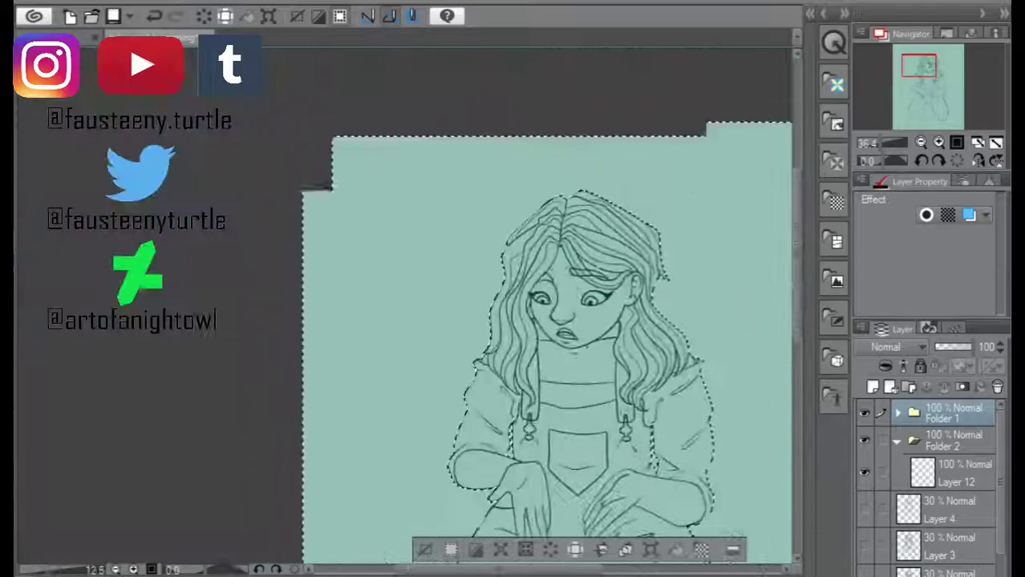
- Open the picture galaxy girl (4) and use its pale pink skin tone to fill the girl's silhouette on Layer 12
{"action": "scroll", "coordinate": [545, 345], "scroll_direction": "down", "scroll_amount": 2}
{"action": "scroll", "coordinate": [513, 321], "scroll_direction": "up", "scroll_amount": 1}
{"action": "left_click", "coordinate": [954, 473]}
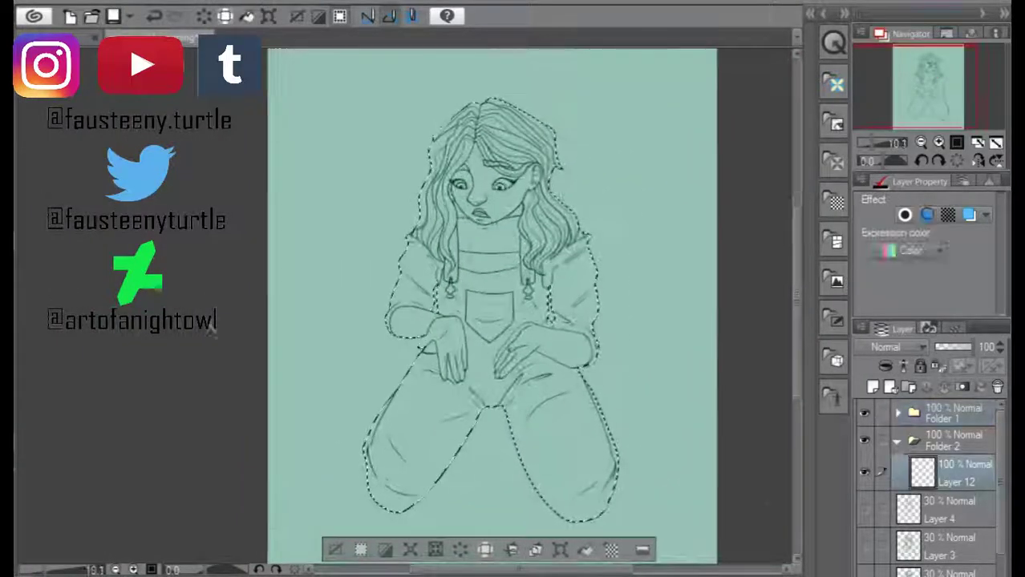
{"action": "left_click_drag", "start_coordinate": [518, 569], "coordinate": [531, 569]}
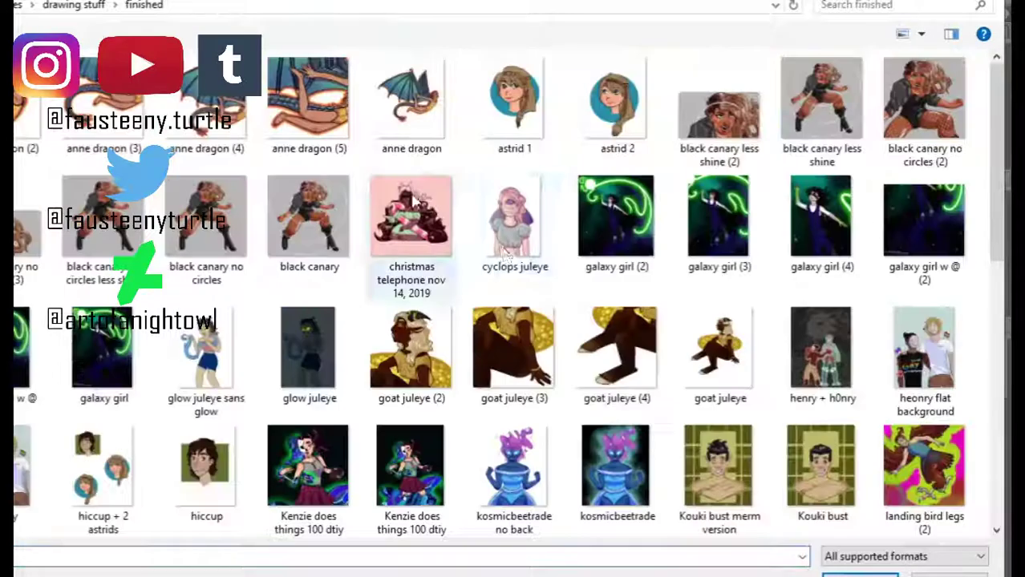
{"action": "left_click", "coordinate": [821, 220]}
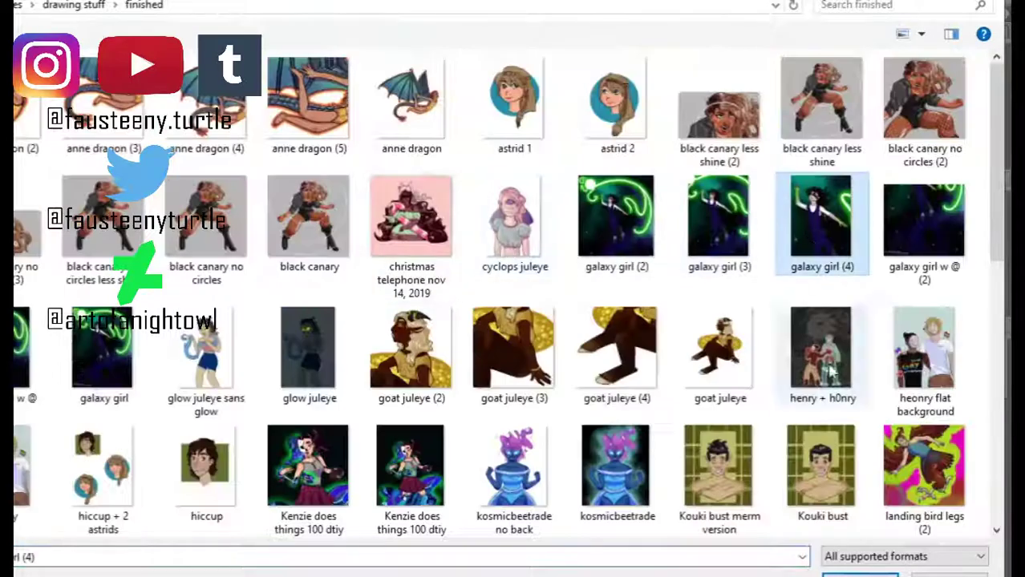
{"action": "key", "text": "Return"}
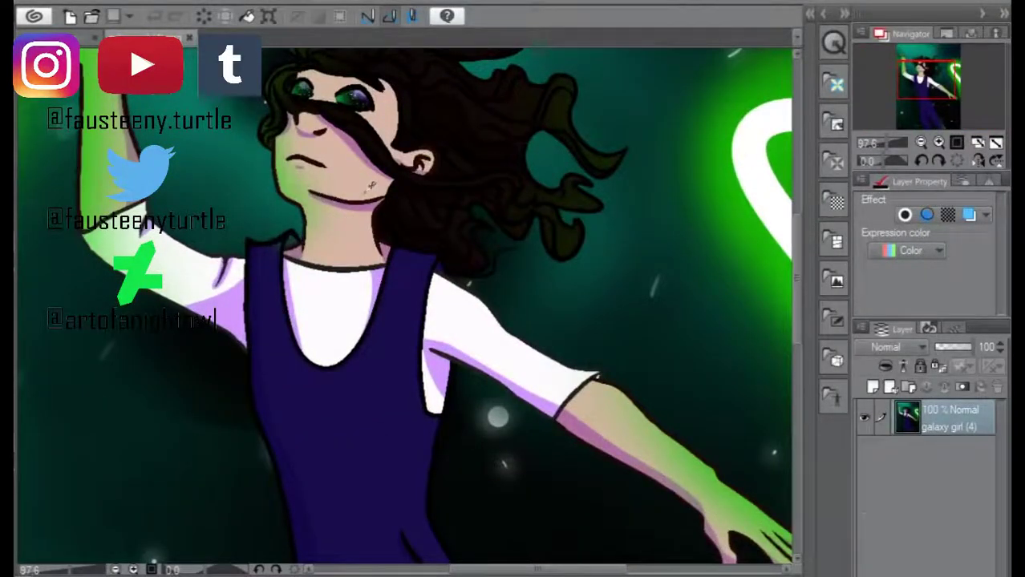
{"action": "left_click", "coordinate": [58, 35]}
{"action": "left_click_drag", "start_coordinate": [352, 481], "coordinate": [411, 421]}
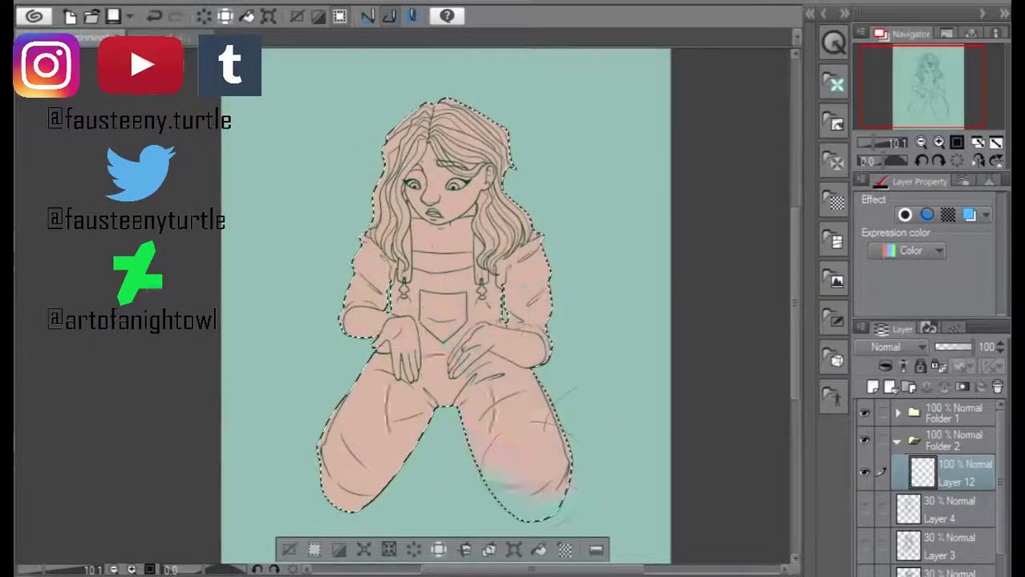
- Expand Folder 1 and set the luminosity of its lower line-art layers to -100 with Hue/Saturation/Luminosity
{"action": "left_click", "coordinate": [955, 413]}
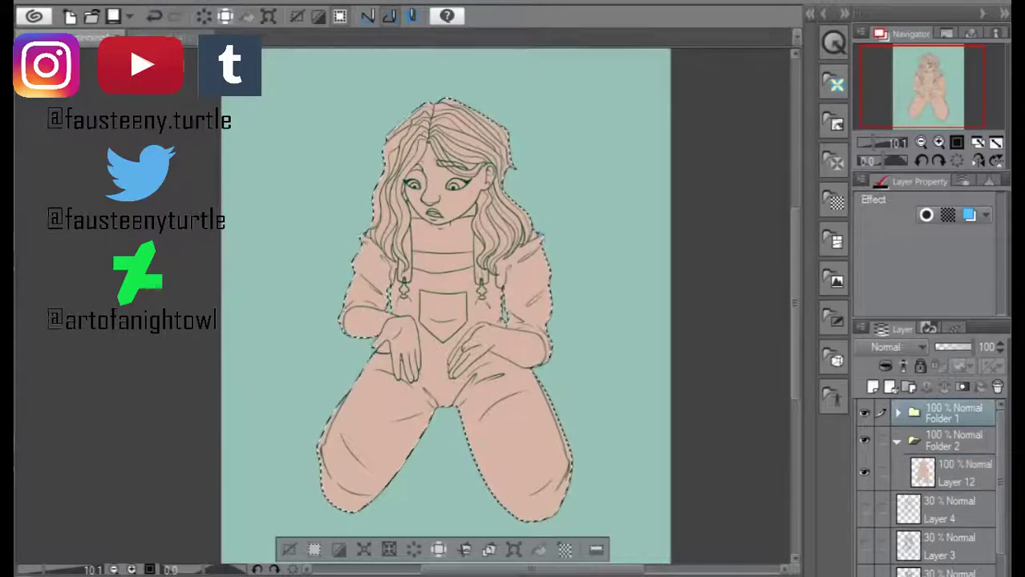
{"action": "left_click", "coordinate": [897, 413]}
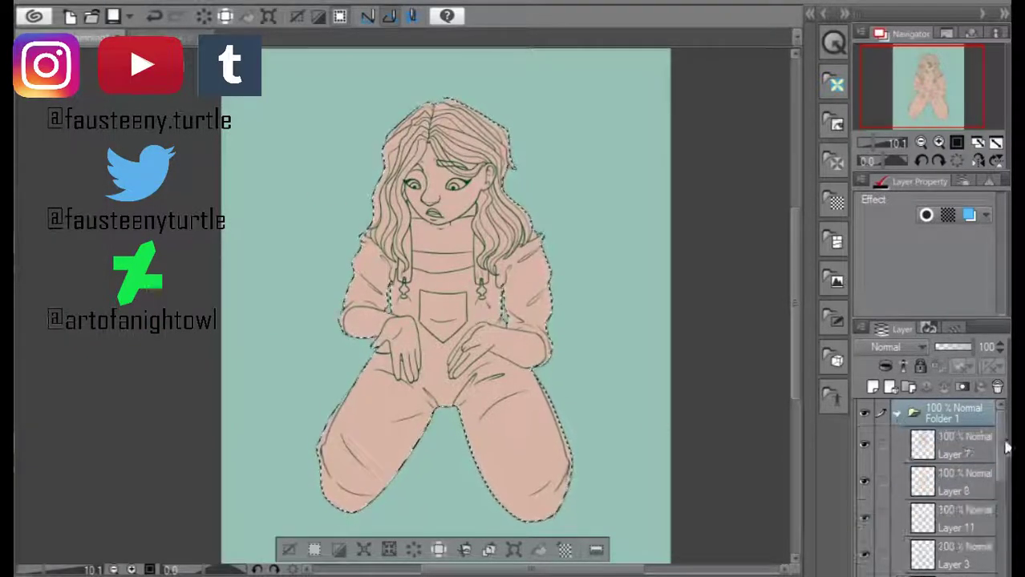
{"action": "left_click", "coordinate": [193, 406]}
{"action": "left_click_drag", "start_coordinate": [80, 550], "coordinate": [16, 550]}
{"action": "key", "text": "Return"}
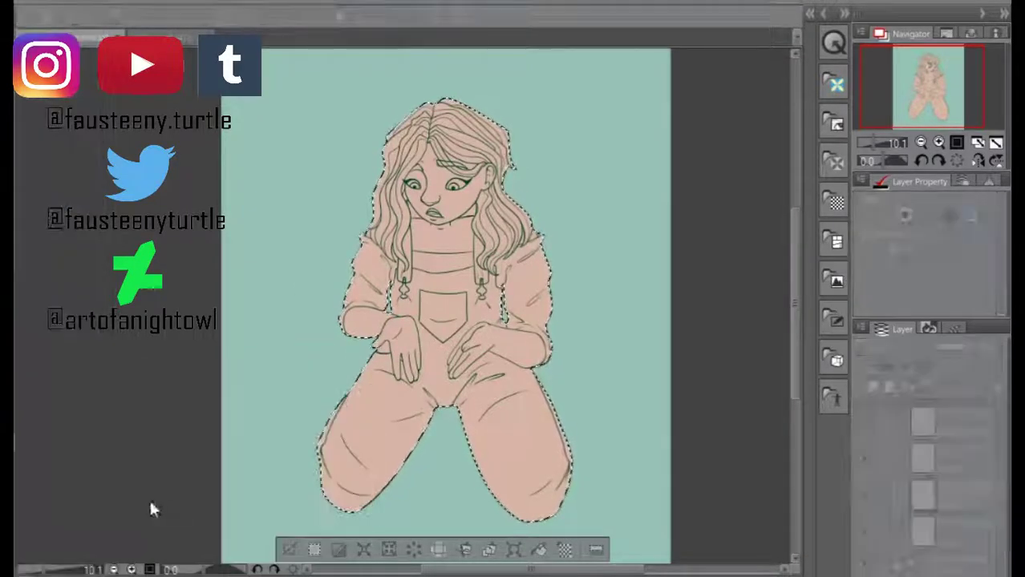
{"action": "left_click", "coordinate": [954, 455]}
{"action": "key", "text": "alt+e"}
{"action": "mouse_move", "coordinate": [52, 383]}
{"action": "left_click", "coordinate": [132, 410]}
{"action": "key", "text": "Return"}
{"action": "scroll", "coordinate": [954, 481], "scroll_direction": "up", "scroll_amount": 1}
- Set the luminosity of Layer 8 Copy and Layer 5 in Folder 1 to -100
{"action": "left_click", "coordinate": [954, 473]}
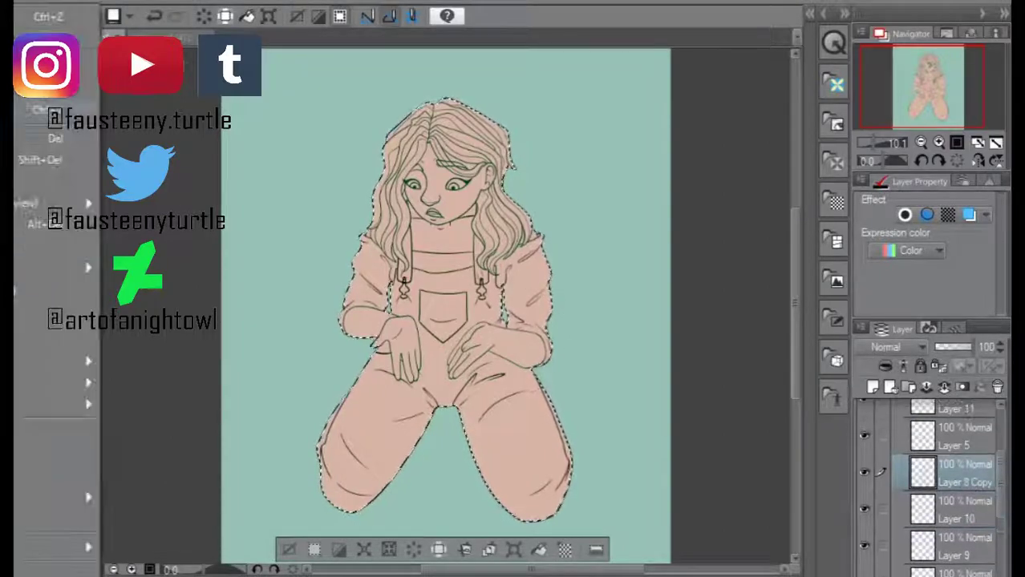
{"action": "left_click", "coordinate": [133, 410]}
{"action": "key", "text": "Return"}
{"action": "scroll", "coordinate": [965, 536], "scroll_direction": "up", "scroll_amount": 2}
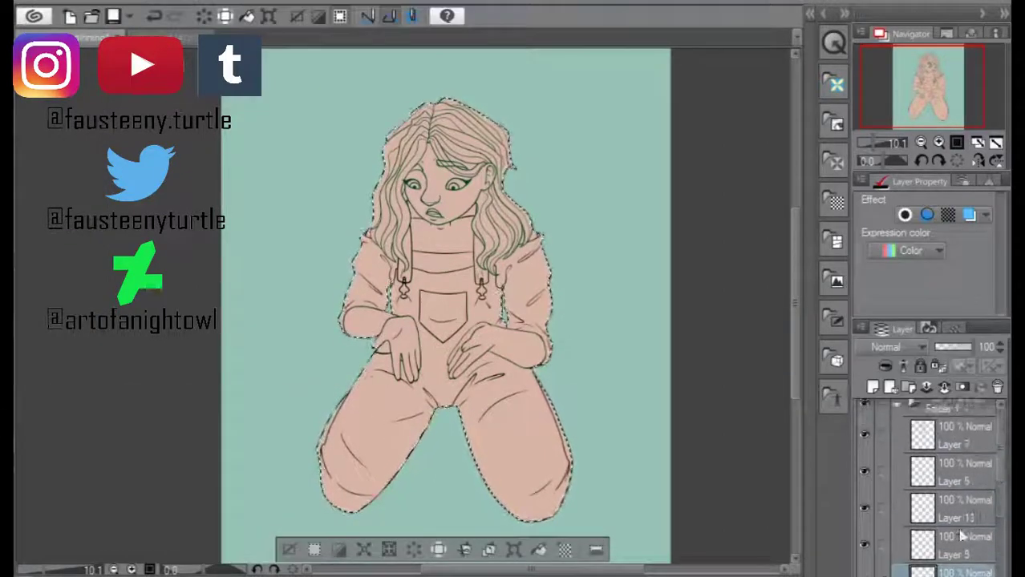
{"action": "key", "text": "alt+e"}
{"action": "left_click", "coordinate": [132, 401]}
{"action": "key", "text": "Return"}
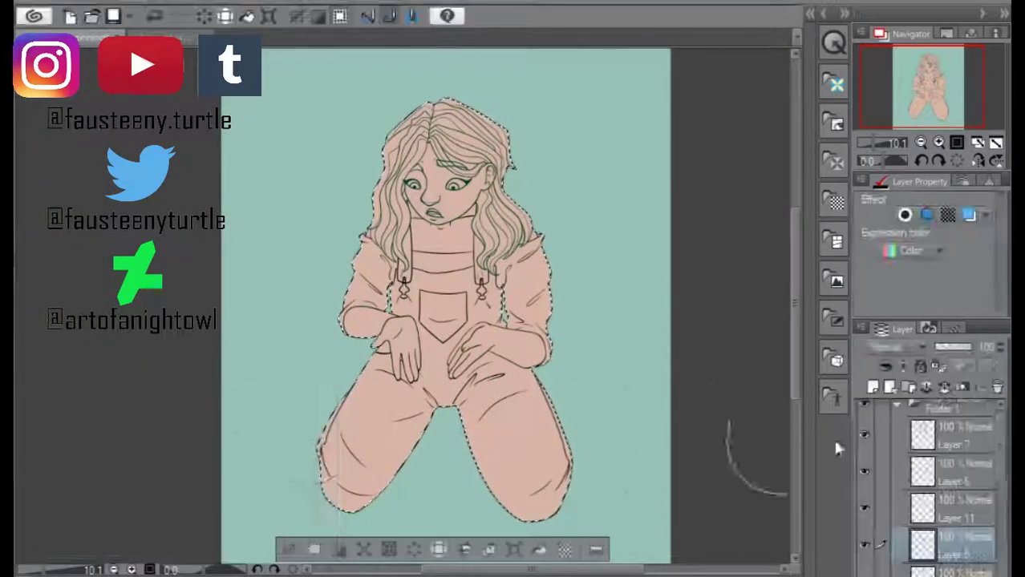
- Set the luminosity of Layer 11 and of the two line-art layers above it, up to Layer 7, to -100
{"action": "key", "text": "alt+bracketright"}
{"action": "key", "text": "alt+e"}
{"action": "left_click", "coordinate": [133, 406]}
{"action": "key", "text": "Return"}
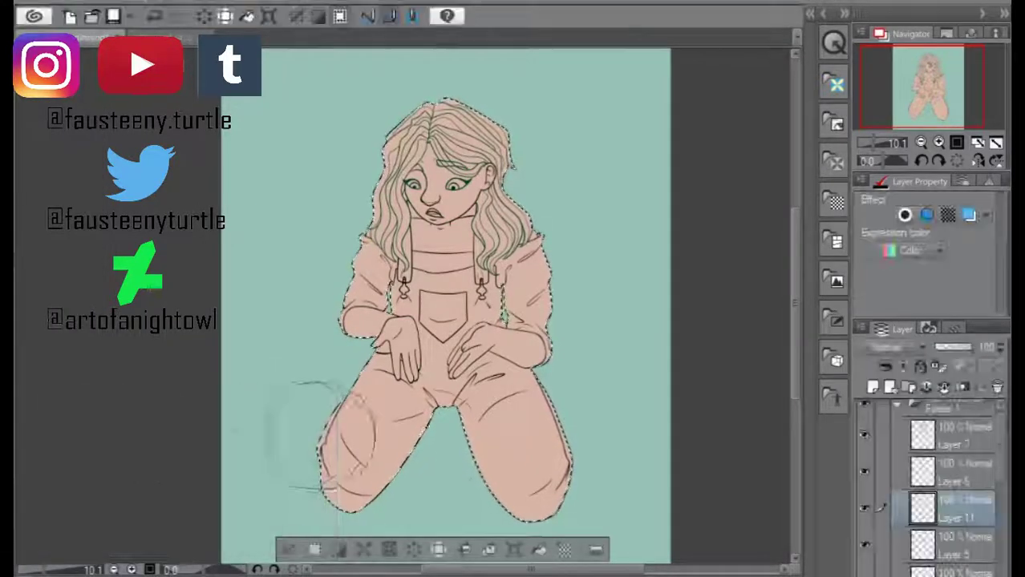
{"action": "key", "text": "alt+bracketright"}
{"action": "key", "text": "alt+e"}
{"action": "left_click", "coordinate": [132, 406]}
{"action": "key", "text": "Return"}
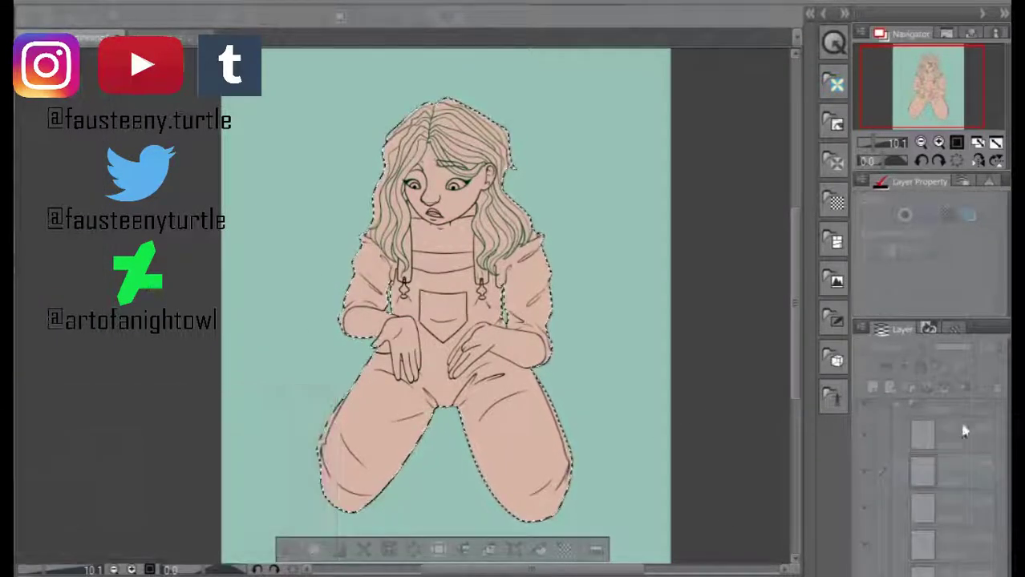
{"action": "key", "text": "alt+bracketright"}
{"action": "key", "text": "alt+e"}
{"action": "left_click", "coordinate": [132, 406]}
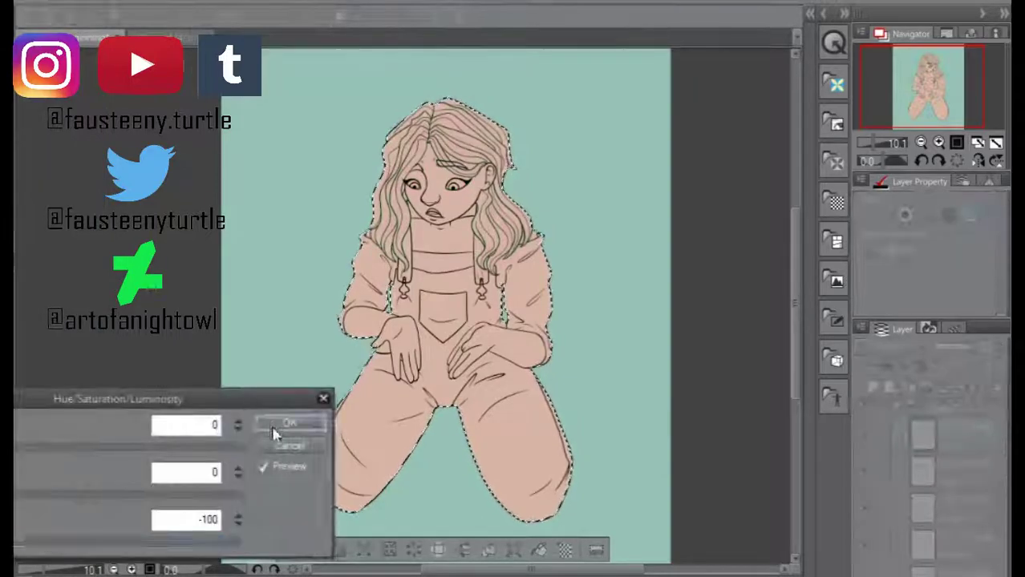
{"action": "left_click", "coordinate": [271, 424]}
- Clear the selection, collapse Folder 1 and add Layer 13 clipped to Layer 12 in Folder 2
{"action": "key", "text": "ctrl+d"}
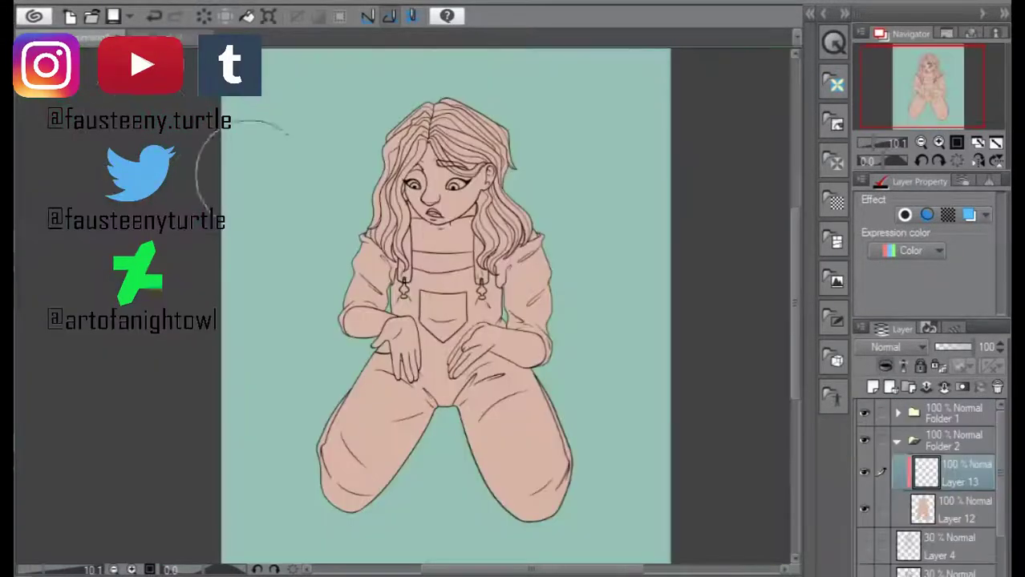
{"action": "scroll", "coordinate": [464, 436], "scroll_direction": "up", "scroll_amount": 2}
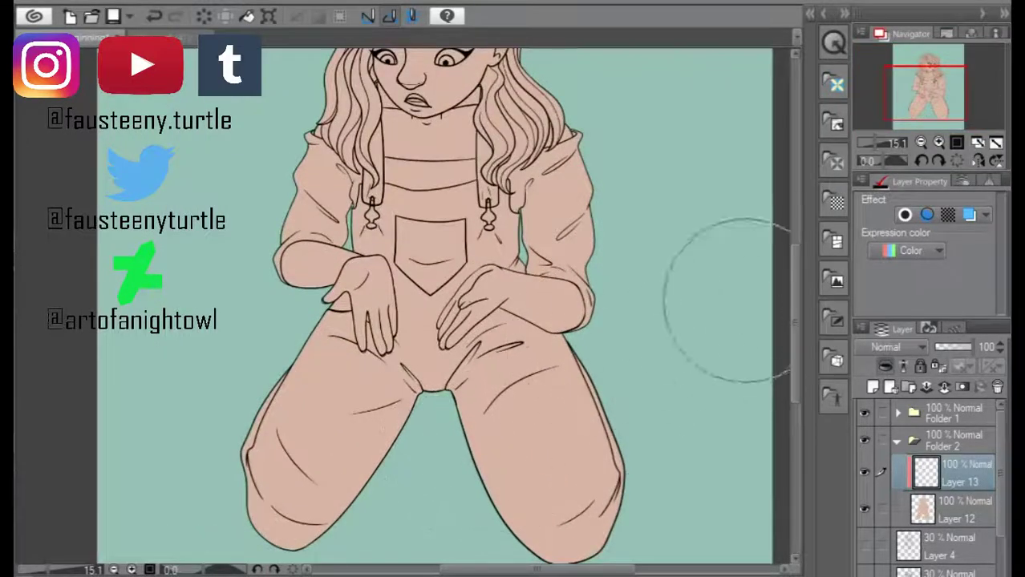
{"action": "left_click_drag", "start_coordinate": [697, 297], "coordinate": [696, 275]}
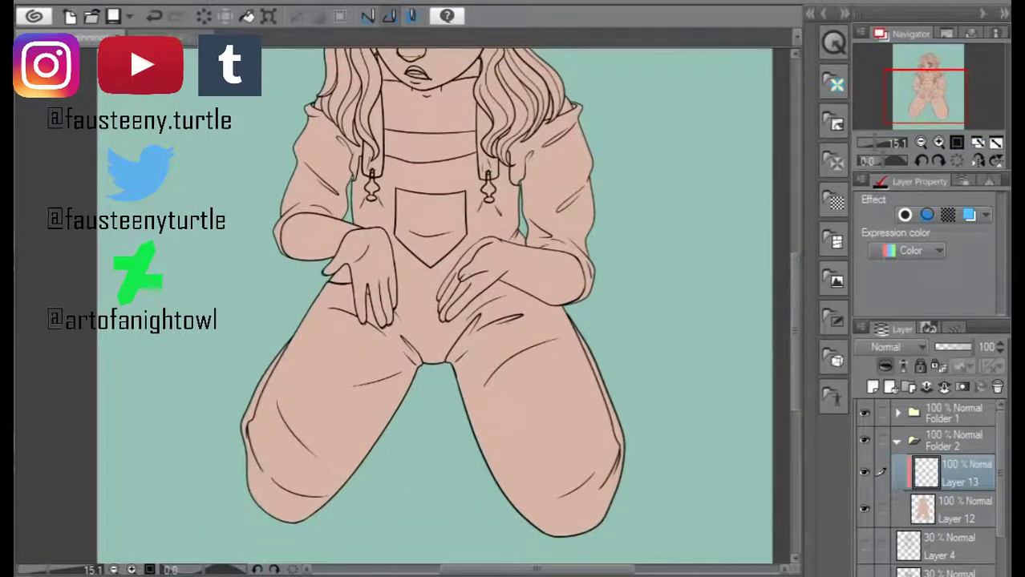
- With Folder 1 active, select the overalls area including the straps and expand the selection by 1 px
{"action": "left_click", "coordinate": [951, 413]}
{"action": "left_click", "coordinate": [513, 415]}
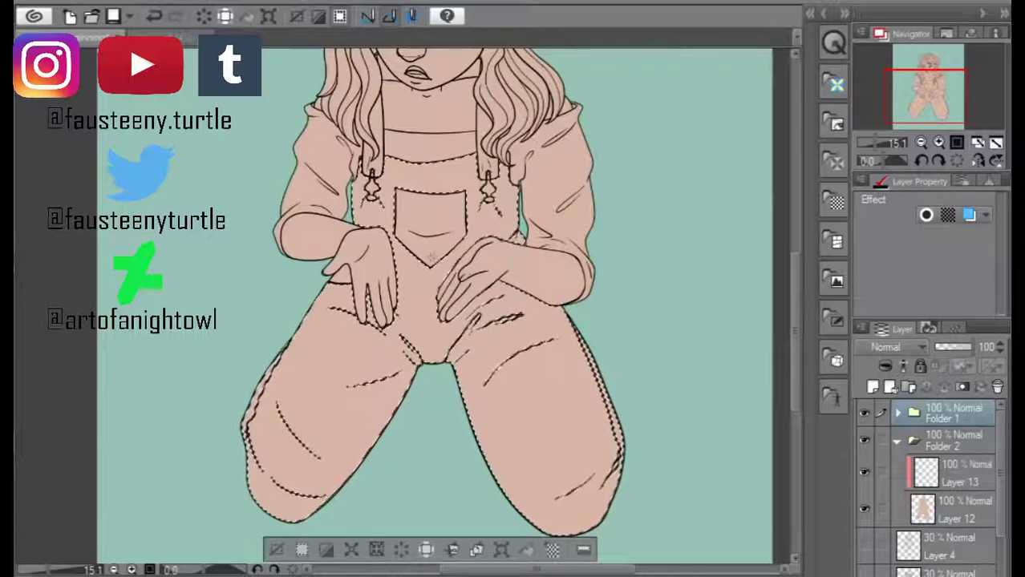
{"action": "scroll", "coordinate": [386, 174], "scroll_direction": "up", "scroll_amount": 4}
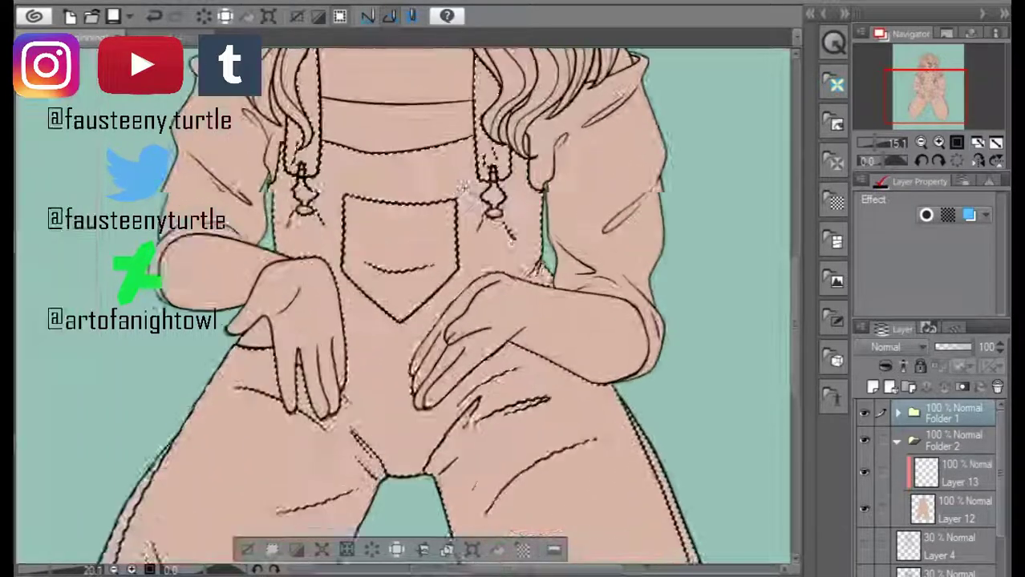
{"action": "scroll", "coordinate": [524, 230], "scroll_direction": "down", "scroll_amount": 5}
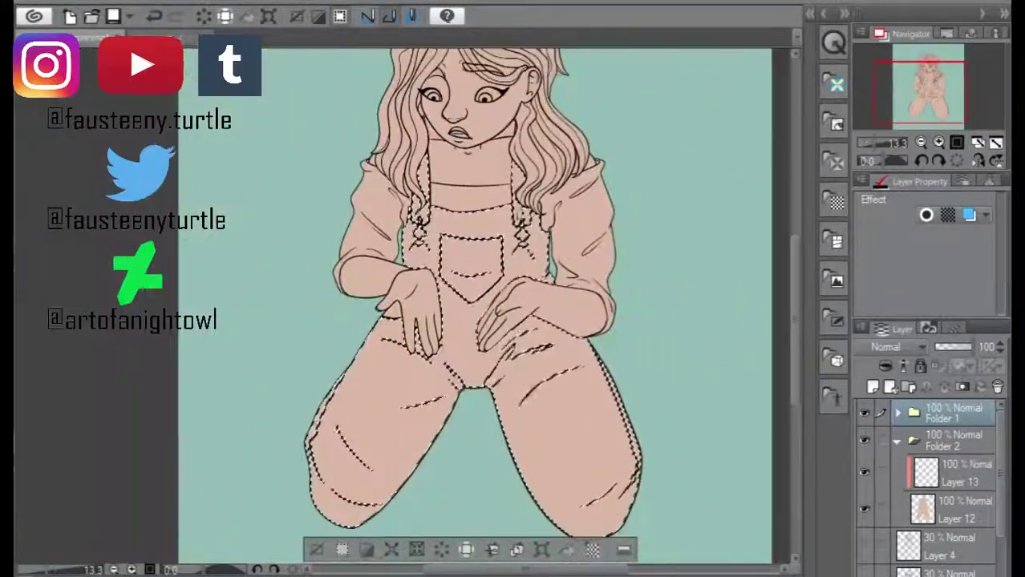
{"action": "scroll", "coordinate": [473, 283], "scroll_direction": "up", "scroll_amount": 1}
{"action": "left_click", "coordinate": [76, 2]}
{"action": "left_click", "coordinate": [102, 107]}
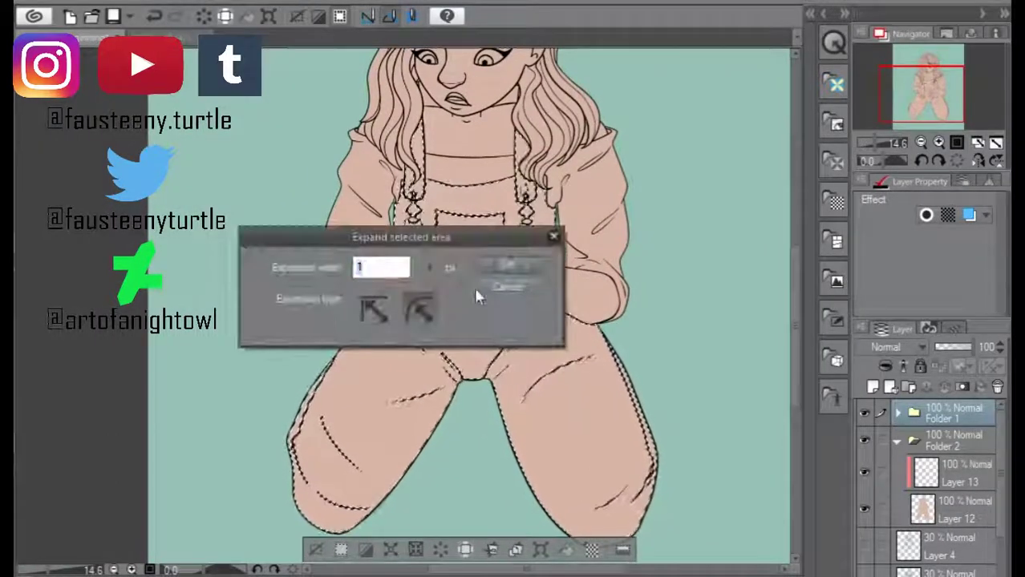
{"action": "left_click", "coordinate": [516, 266]}
- Add both legs and the bib pocket to the selection with loose freehand loops that cover their fold lines
{"action": "mouse_move", "coordinate": [377, 298]}
{"action": "left_mouse_down"}
{"action": "mouse_move", "coordinate": [305, 553]}
{"action": "mouse_move", "coordinate": [393, 321]}
{"action": "left_mouse_up"}
{"action": "left_click_drag", "start_coordinate": [681, 201], "coordinate": [786, 450]}
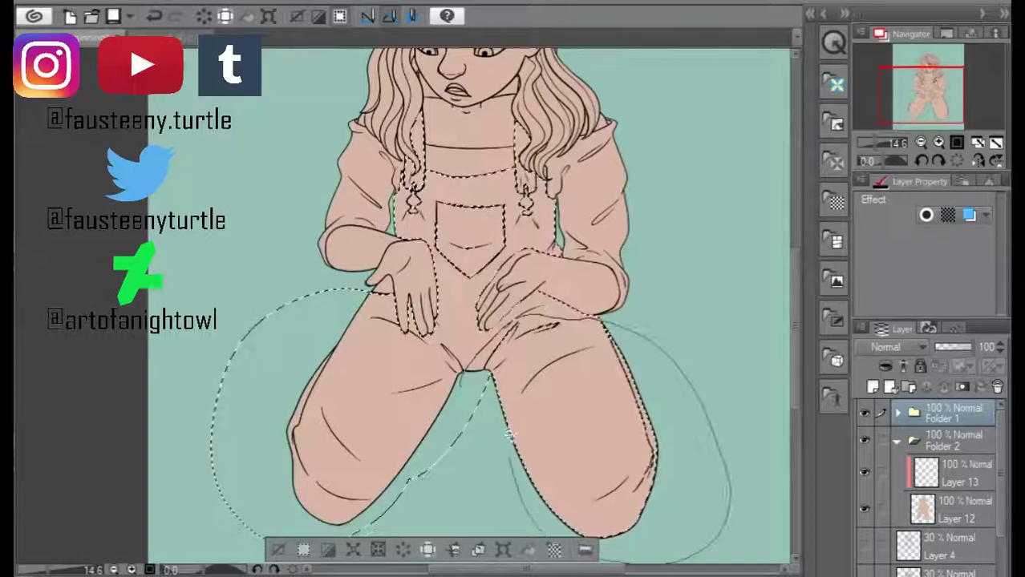
{"action": "scroll", "coordinate": [481, 321], "scroll_direction": "up", "scroll_amount": 1}
{"action": "scroll", "coordinate": [475, 186], "scroll_direction": "up", "scroll_amount": 2}
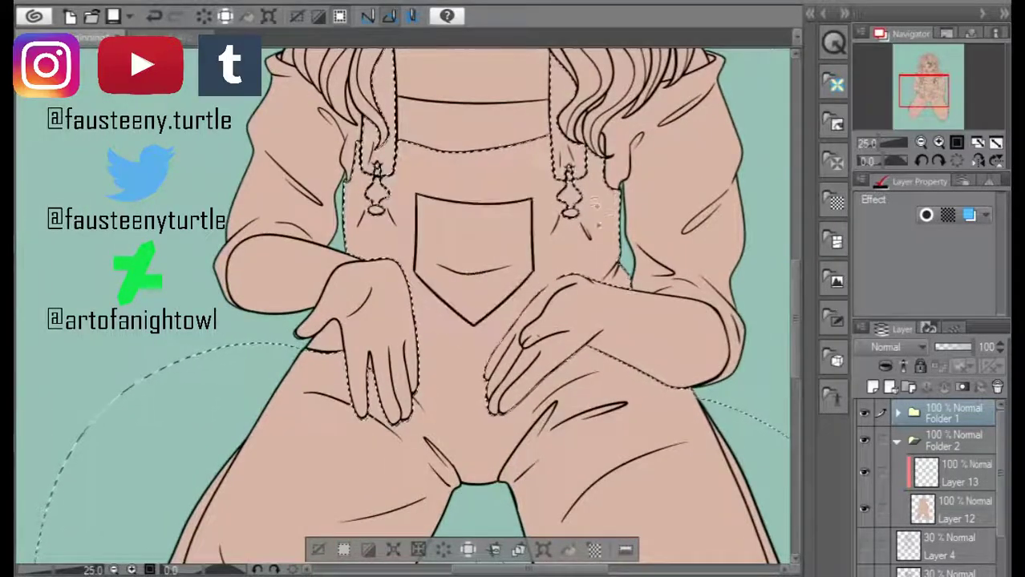
- Add the strap clasps and the small overalls gaps beside the thumb and between the fingers to the selection
{"action": "scroll", "coordinate": [469, 341], "scroll_direction": "up", "scroll_amount": 3}
{"action": "mouse_move", "coordinate": [583, 218]}
{"action": "left_mouse_down"}
{"action": "mouse_move", "coordinate": [593, 129]}
{"action": "mouse_move", "coordinate": [577, 201]}
{"action": "left_mouse_up"}
{"action": "scroll", "coordinate": [401, 305], "scroll_direction": "down", "scroll_amount": 2}
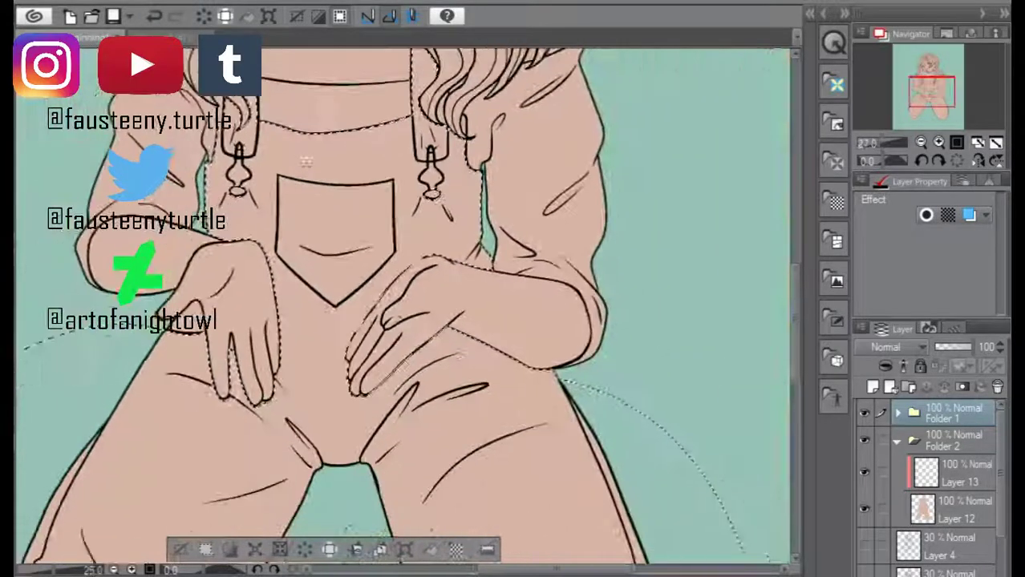
{"action": "scroll", "coordinate": [401, 305], "scroll_direction": "up", "scroll_amount": 1}
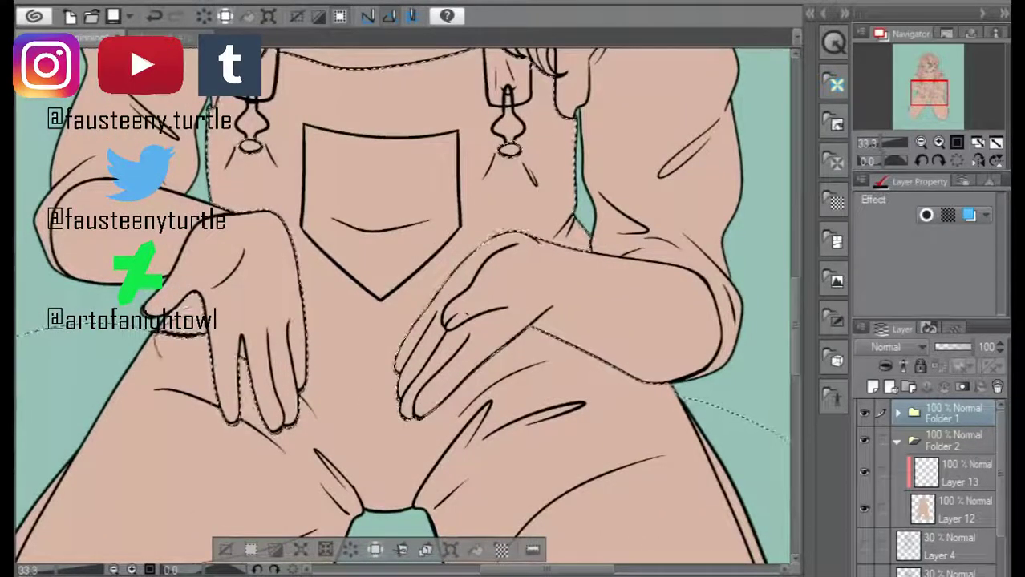
{"action": "scroll", "coordinate": [384, 320], "scroll_direction": "up", "scroll_amount": 3}
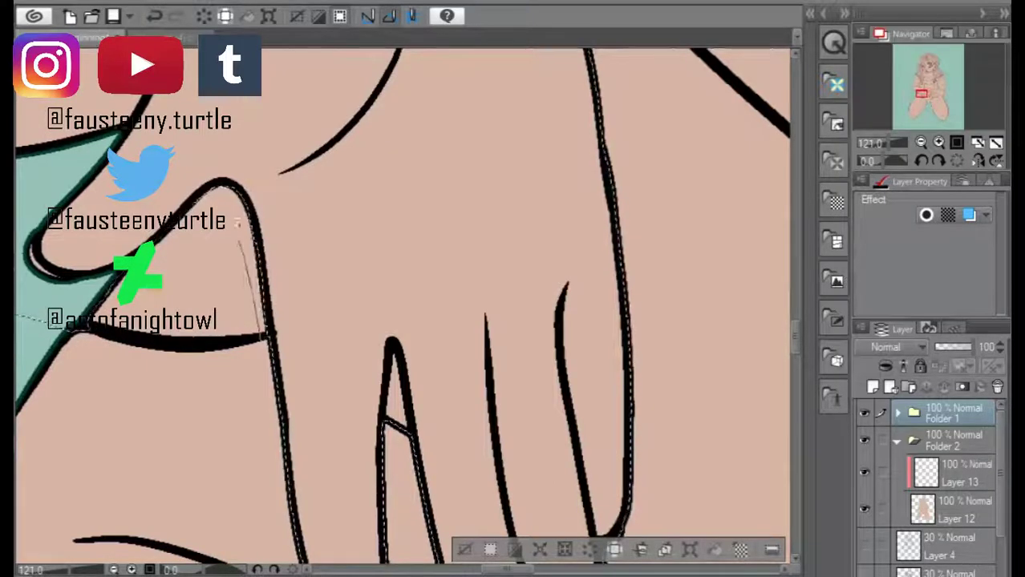
{"action": "scroll", "coordinate": [401, 305], "scroll_direction": "down", "scroll_amount": 6}
{"action": "scroll", "coordinate": [401, 305], "scroll_direction": "up", "scroll_amount": 1}
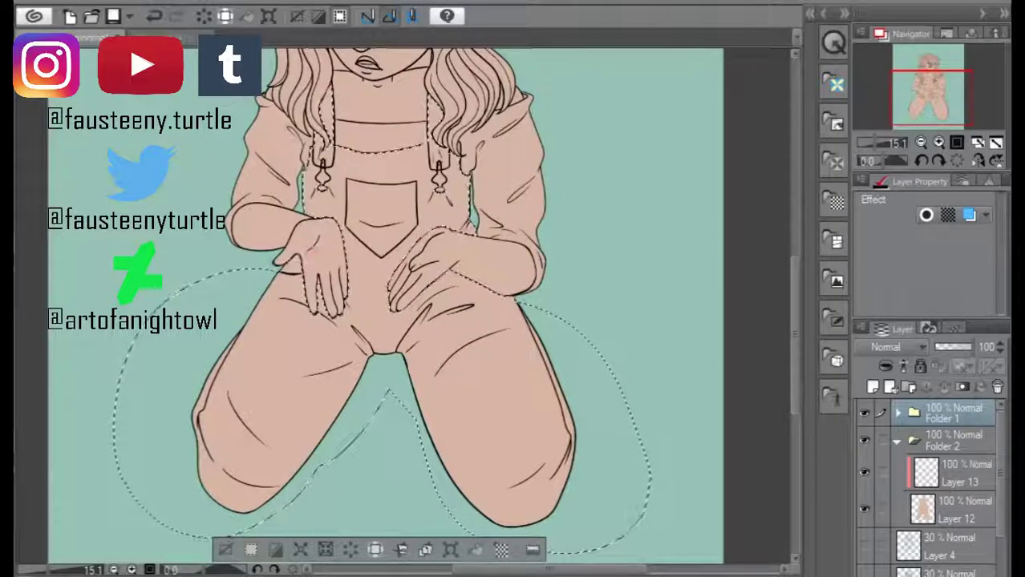
- Fill the selected overalls area on Layer 13 with dark navy blue
{"action": "left_click", "coordinate": [954, 473]}
{"action": "left_click", "coordinate": [256, 457]}
{"action": "mouse_move", "coordinate": [240, 449]}
{"action": "left_mouse_down"}
{"action": "mouse_move", "coordinate": [389, 376]}
{"action": "mouse_move", "coordinate": [377, 184]}
{"action": "mouse_move", "coordinate": [417, 160]}
{"action": "left_mouse_up"}
{"action": "left_click_drag", "start_coordinate": [401, 240], "coordinate": [401, 353]}
{"action": "scroll", "coordinate": [437, 168], "scroll_direction": "up", "scroll_amount": 5}
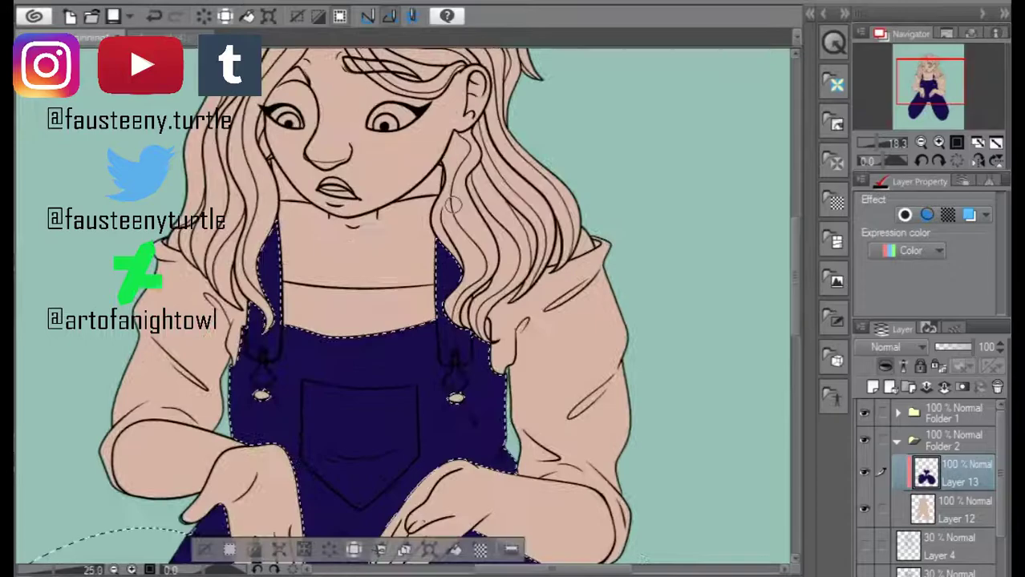
- Clear the selection and paint the missed slivers of the overalls beside the neck and between the fingers navy
{"action": "scroll", "coordinate": [301, 327], "scroll_direction": "left", "scroll_amount": 3}
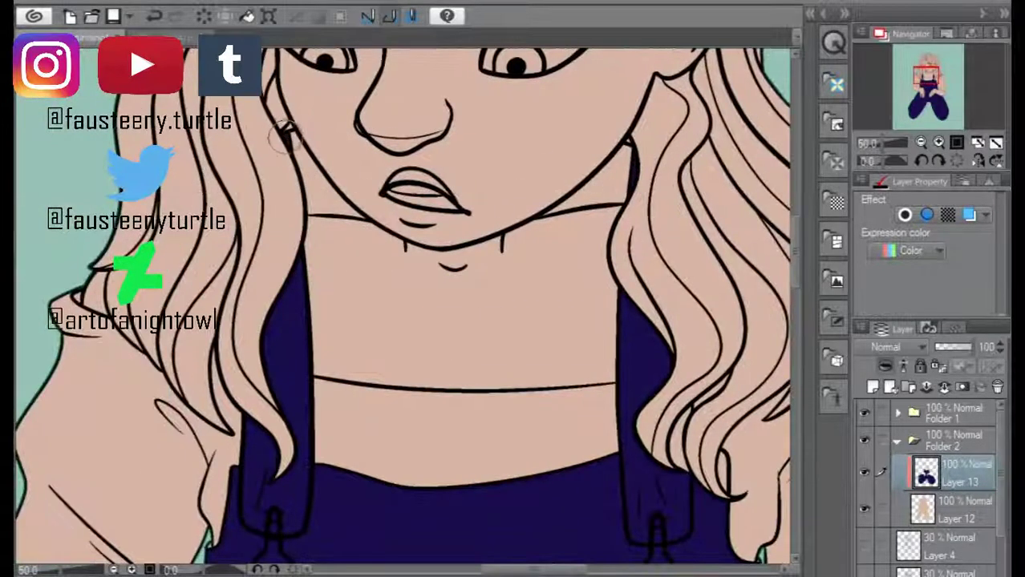
{"action": "scroll", "coordinate": [257, 184], "scroll_direction": "down", "scroll_amount": 5}
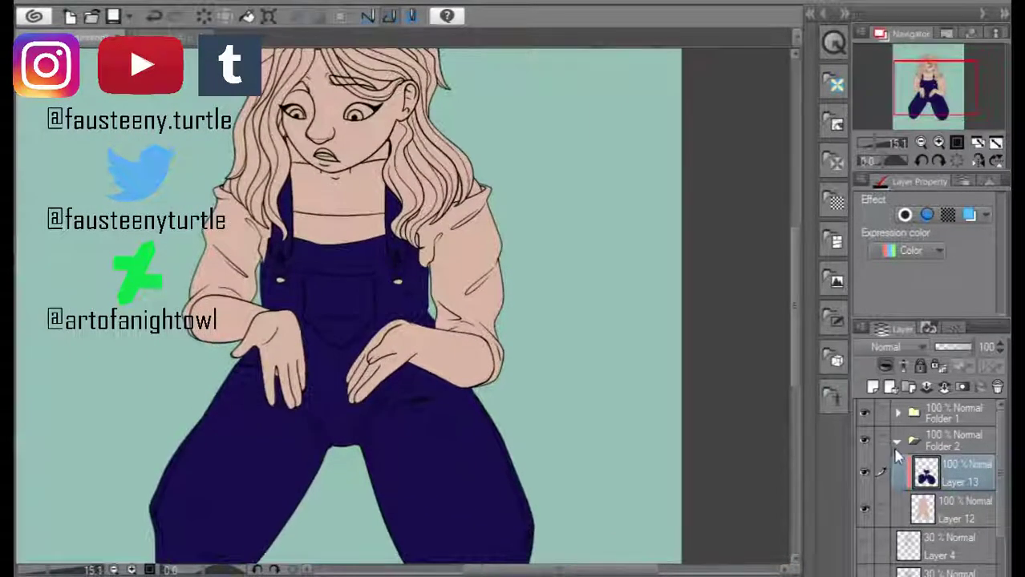
{"action": "scroll", "coordinate": [272, 380], "scroll_direction": "up", "scroll_amount": 4}
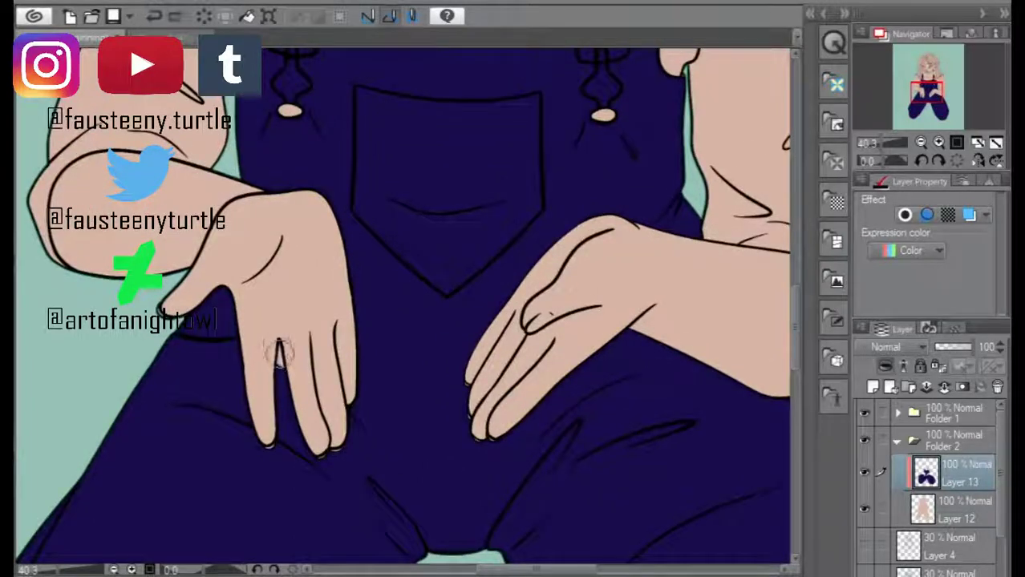
{"action": "scroll", "coordinate": [278, 361], "scroll_direction": "down", "scroll_amount": 4}
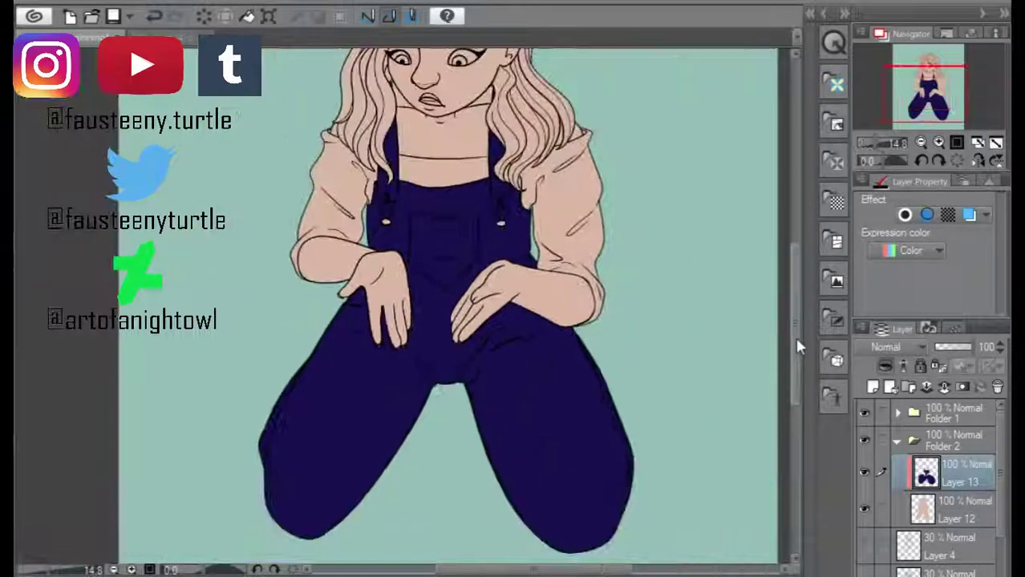
- Add a clipped layer above the overalls and, from Folder 1's line art, select both sweater sleeves and the chest band
{"action": "scroll", "coordinate": [796, 345], "scroll_direction": "up", "scroll_amount": 3}
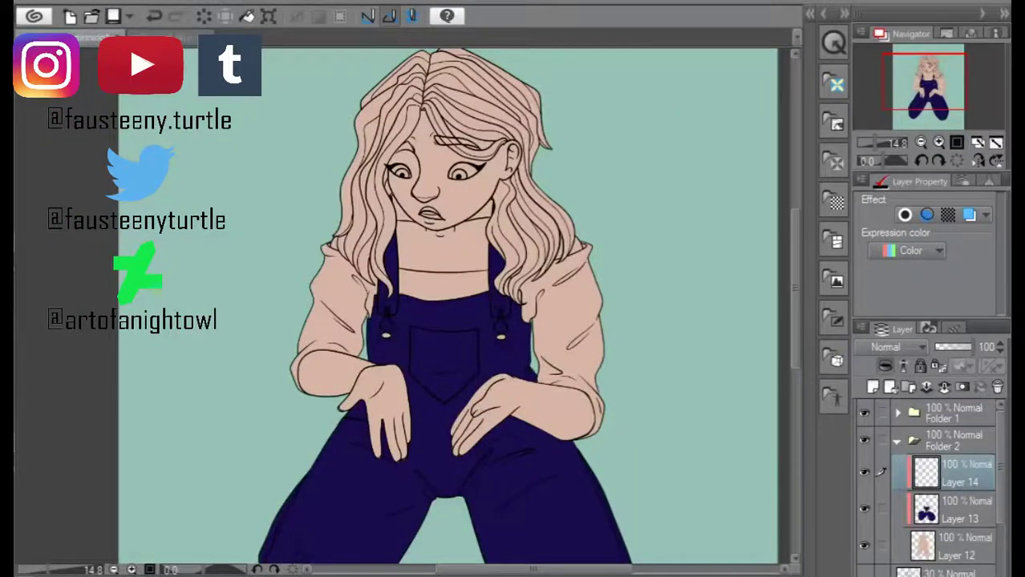
{"action": "scroll", "coordinate": [448, 390], "scroll_direction": "up", "scroll_amount": 3}
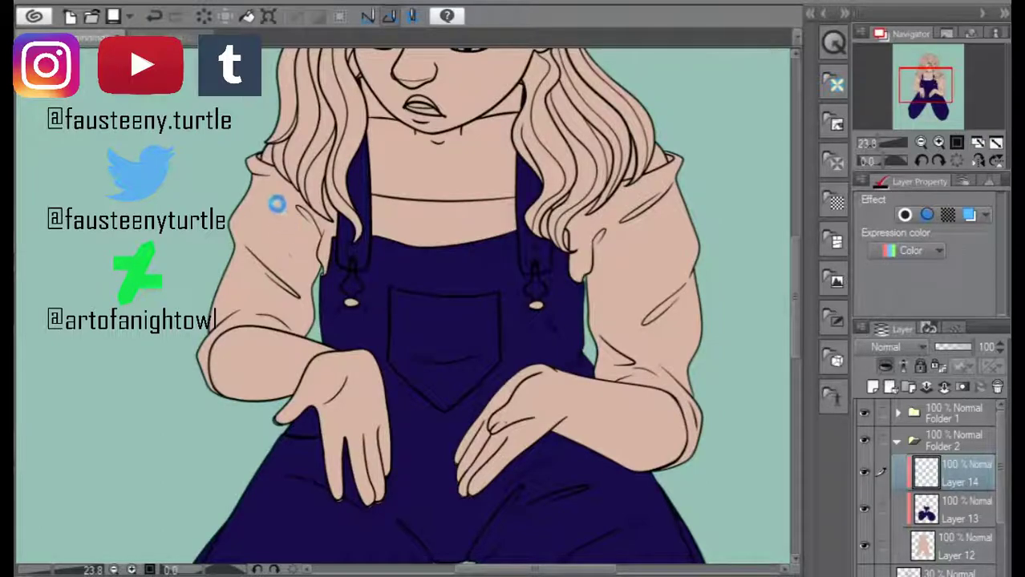
{"action": "key", "text": "ctrl+a"}
{"action": "key", "text": "ctrl+d"}
{"action": "left_click", "coordinate": [950, 412]}
{"action": "left_click", "coordinate": [280, 232]}
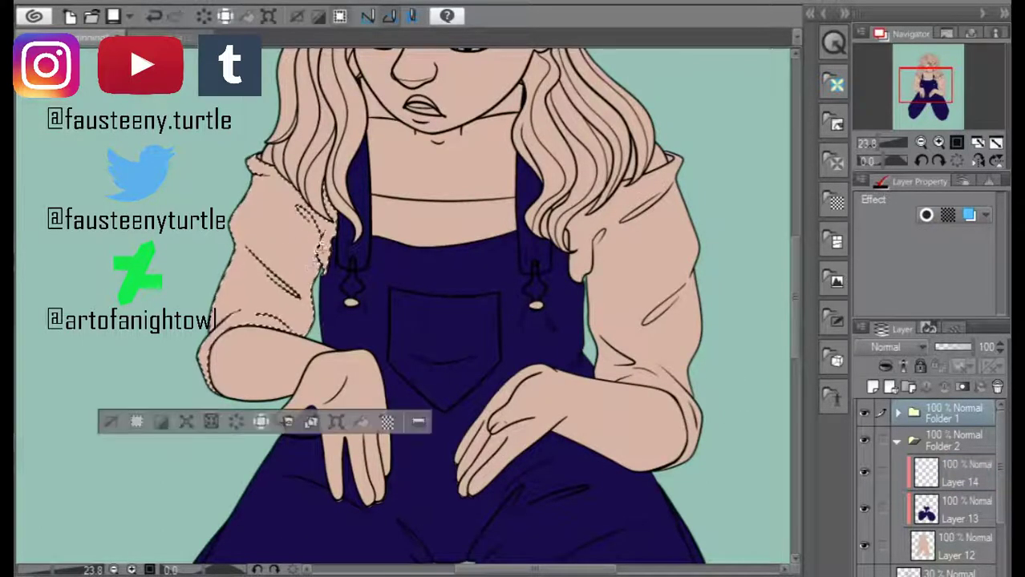
{"action": "scroll", "coordinate": [323, 223], "scroll_direction": "up", "scroll_amount": 2}
{"action": "left_click_drag", "start_coordinate": [392, 501], "coordinate": [168, 501]}
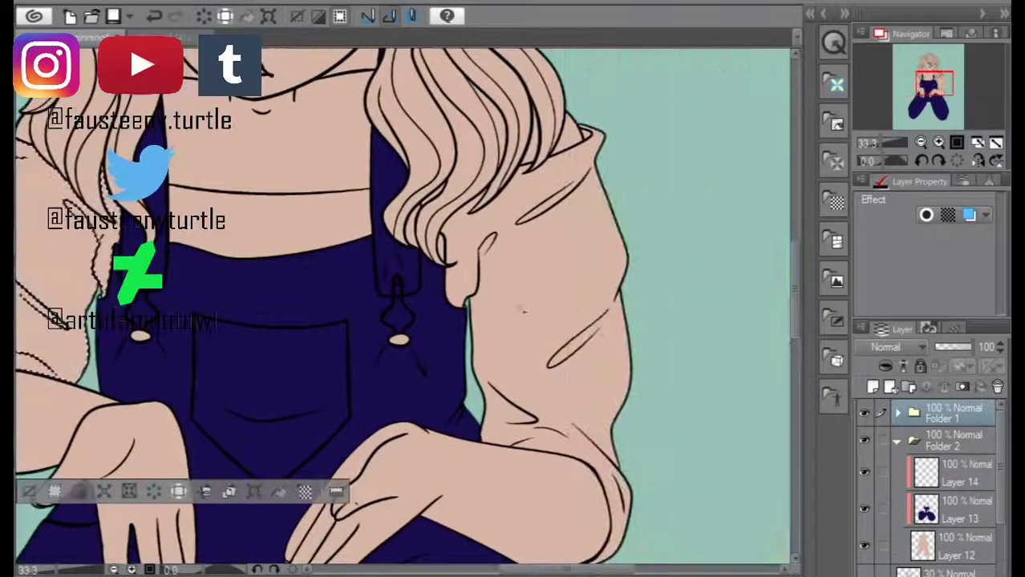
{"action": "left_click", "coordinate": [562, 336], "text": "shift"}
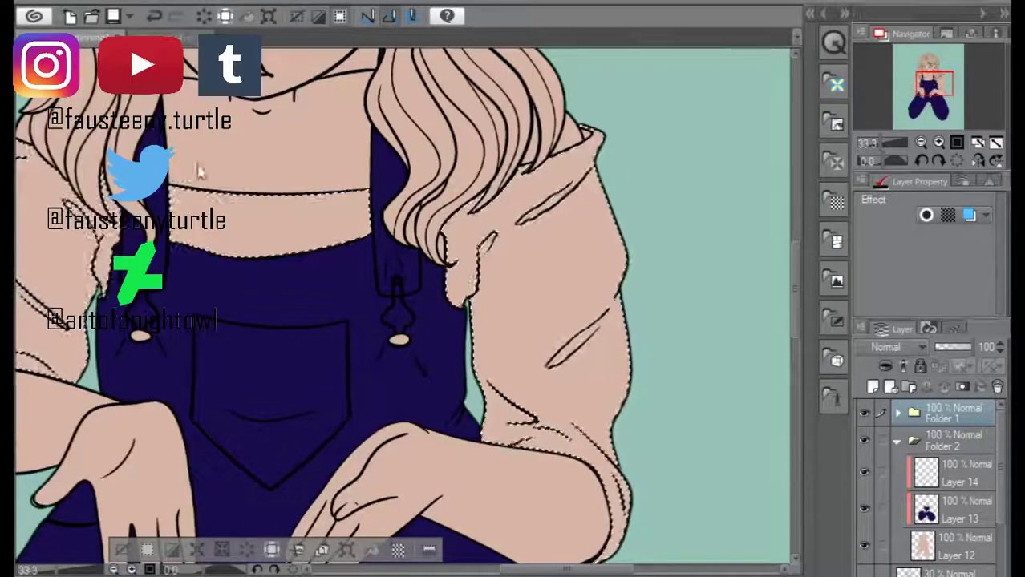
- Extend the sweater selection over the fold lines and outer edges of both sleeves with loose freehand loops
{"action": "scroll", "coordinate": [505, 265], "scroll_direction": "down", "scroll_amount": 1}
{"action": "mouse_move", "coordinate": [630, 525]}
{"action": "left_mouse_down"}
{"action": "mouse_move", "coordinate": [615, 411]}
{"action": "mouse_move", "coordinate": [623, 228]}
{"action": "mouse_move", "coordinate": [603, 125]}
{"action": "left_mouse_up"}
{"action": "scroll", "coordinate": [597, 127], "scroll_direction": "up", "scroll_amount": 3}
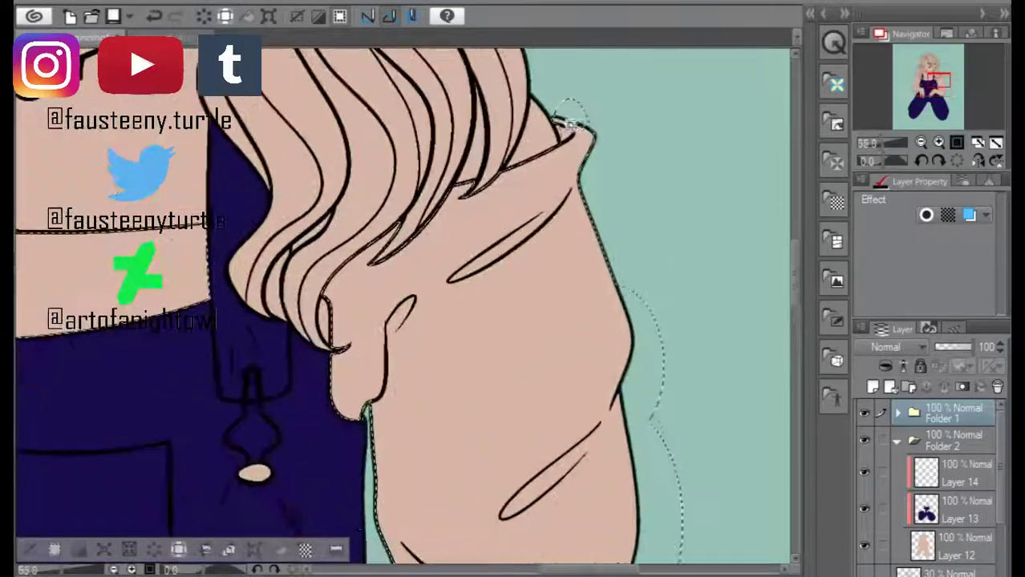
{"action": "scroll", "coordinate": [593, 129], "scroll_direction": "down", "scroll_amount": 1}
{"action": "scroll", "coordinate": [594, 129], "scroll_direction": "down", "scroll_amount": 3}
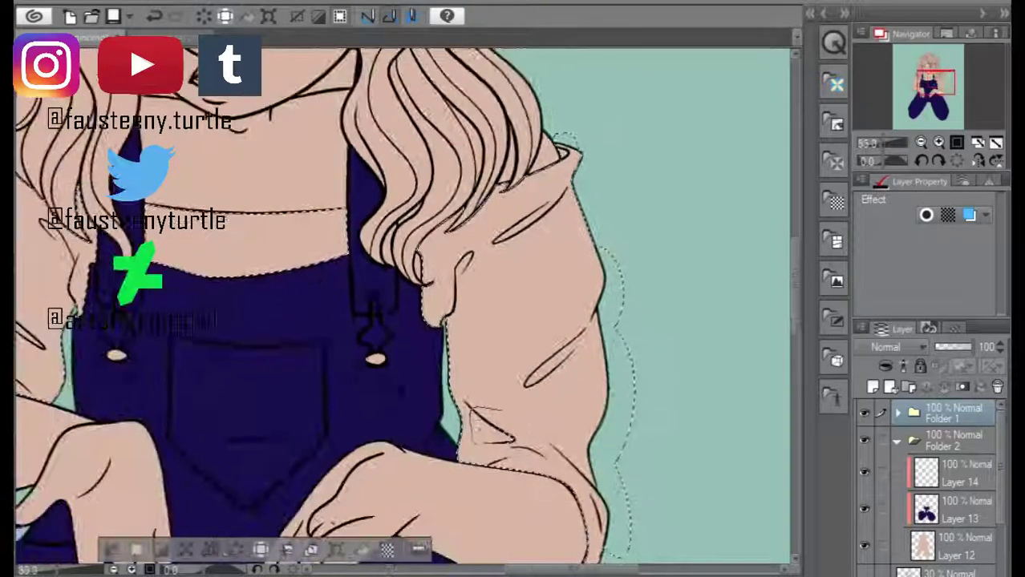
{"action": "left_click_drag", "start_coordinate": [401, 320], "coordinate": [446, 321]}
{"action": "mouse_move", "coordinate": [56, 377]}
{"action": "left_mouse_down"}
{"action": "mouse_move", "coordinate": [51, 324]}
{"action": "mouse_move", "coordinate": [88, 303]}
{"action": "left_mouse_up"}
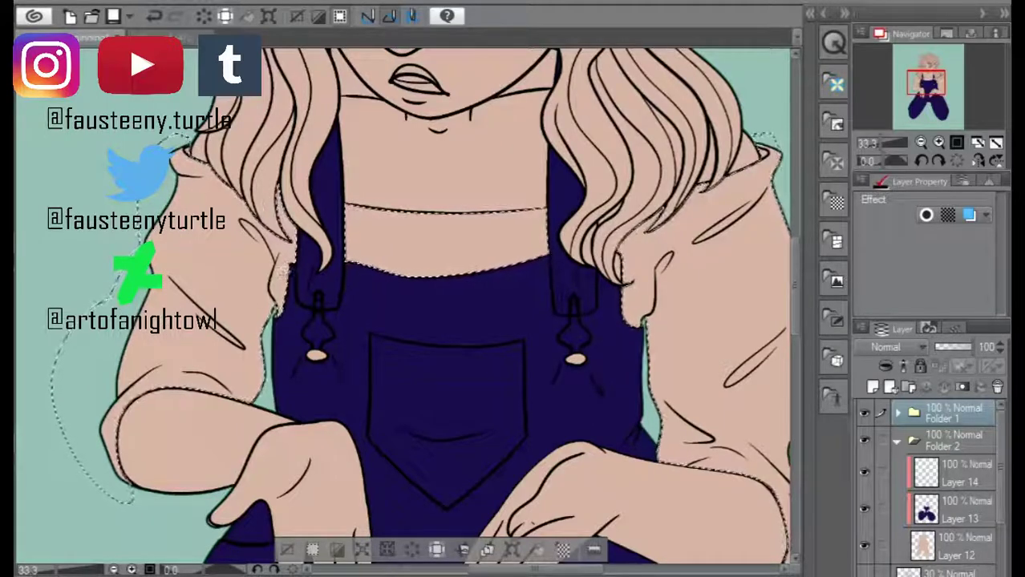
- Fill the selected sweater area on Layer 14 with light grey
{"action": "scroll", "coordinate": [305, 273], "scroll_direction": "down", "scroll_amount": 1}
{"action": "left_click", "coordinate": [958, 473]}
{"action": "mouse_move", "coordinate": [401, 305]}
{"action": "left_mouse_down"}
{"action": "mouse_move", "coordinate": [112, 417]}
{"action": "mouse_move", "coordinate": [216, 256]}
{"action": "mouse_move", "coordinate": [481, 240]}
{"action": "mouse_move", "coordinate": [573, 417]}
{"action": "mouse_move", "coordinate": [120, 401]}
{"action": "mouse_move", "coordinate": [172, 423]}
{"action": "mouse_move", "coordinate": [241, 241]}
{"action": "mouse_move", "coordinate": [677, 245]}
{"action": "mouse_move", "coordinate": [574, 339]}
{"action": "left_mouse_up"}
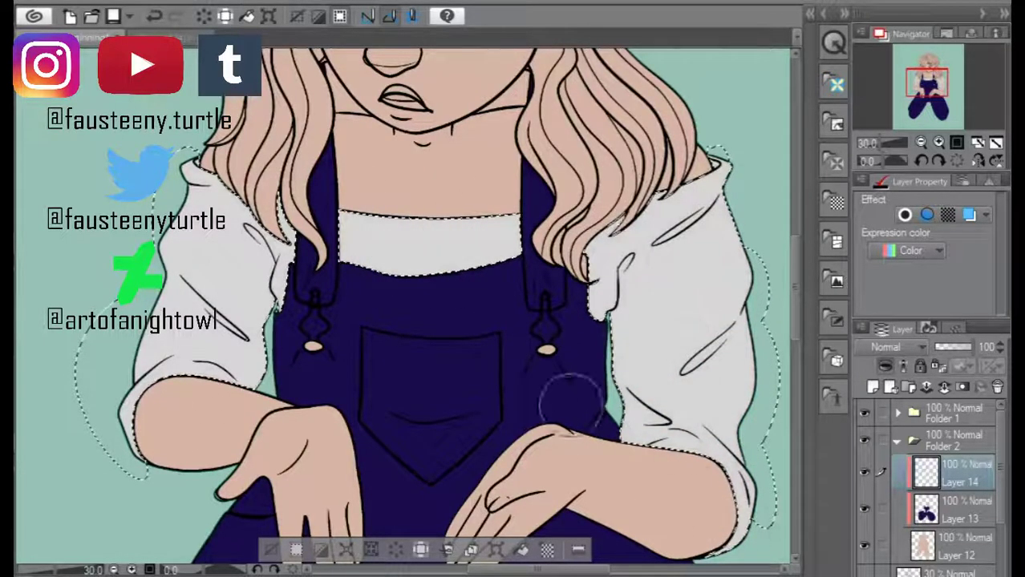
- Clear the selection and paint the missed overalls gaps between the curls beside the strap dark navy
{"action": "left_click", "coordinate": [959, 510]}
{"action": "key", "text": "ctrl+d"}
{"action": "scroll", "coordinate": [586, 269], "scroll_direction": "up", "scroll_amount": 4}
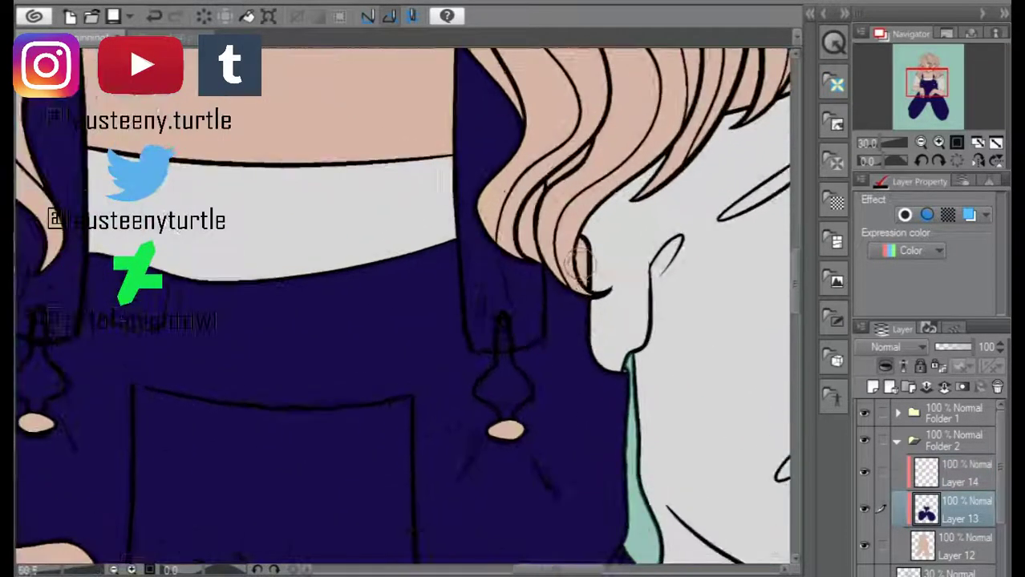
{"action": "key", "text": "ctrl+z"}
{"action": "key", "text": "ctrl+z"}
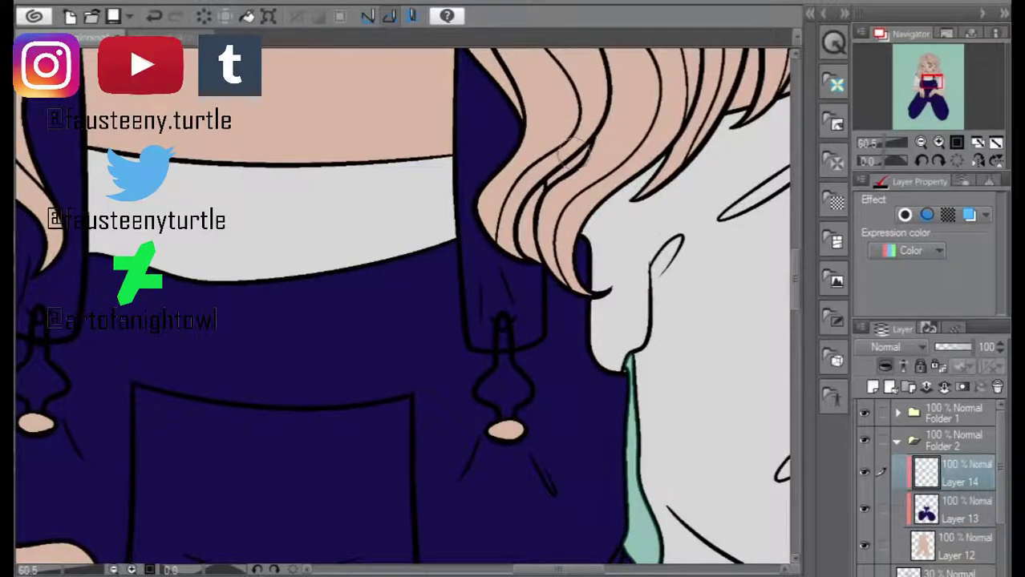
{"action": "scroll", "coordinate": [558, 168], "scroll_direction": "up", "scroll_amount": 1}
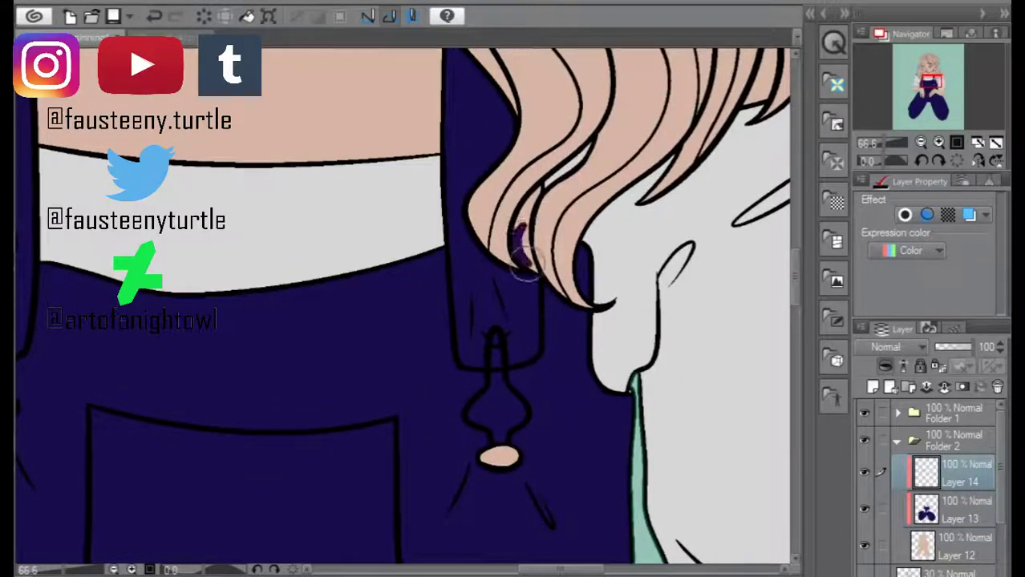
{"action": "scroll", "coordinate": [536, 215], "scroll_direction": "down", "scroll_amount": 5}
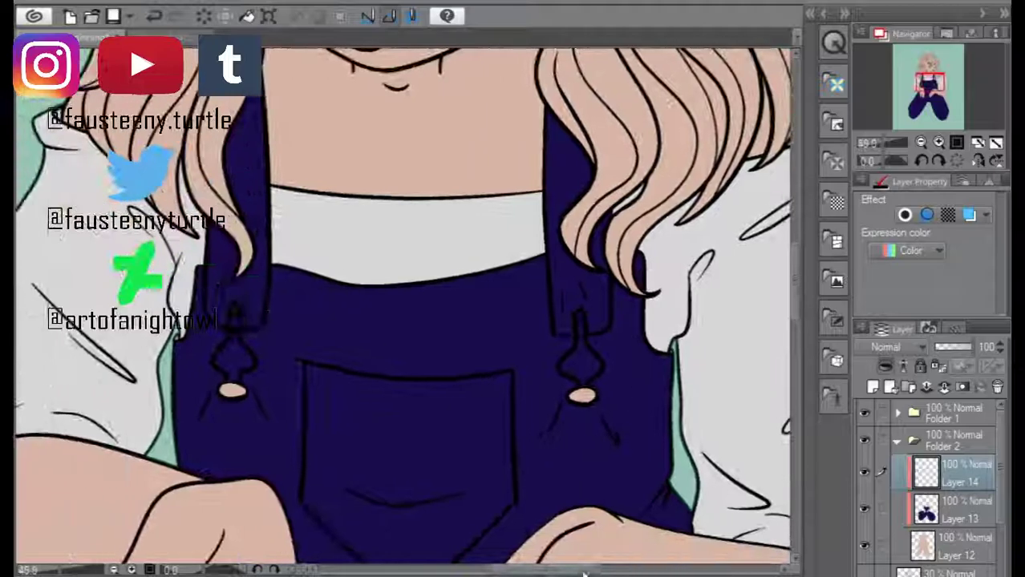
{"action": "scroll", "coordinate": [659, 128], "scroll_direction": "up", "scroll_amount": 2}
{"action": "scroll", "coordinate": [520, 188], "scroll_direction": "down", "scroll_amount": 1}
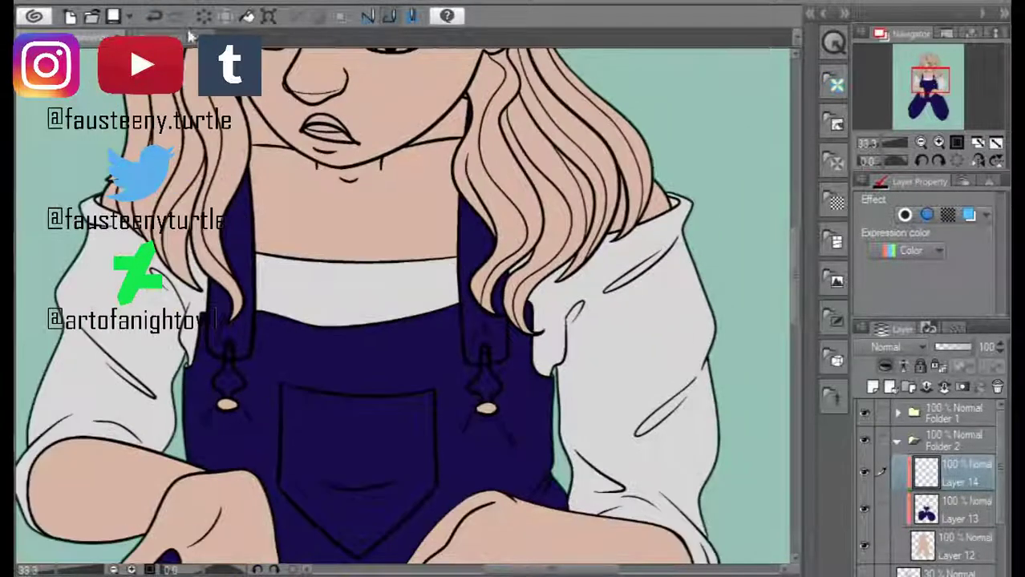
- Pick the dark brown hair colour from the galaxy girl illustration and return to the overalls drawing
{"action": "left_click", "coordinate": [172, 37]}
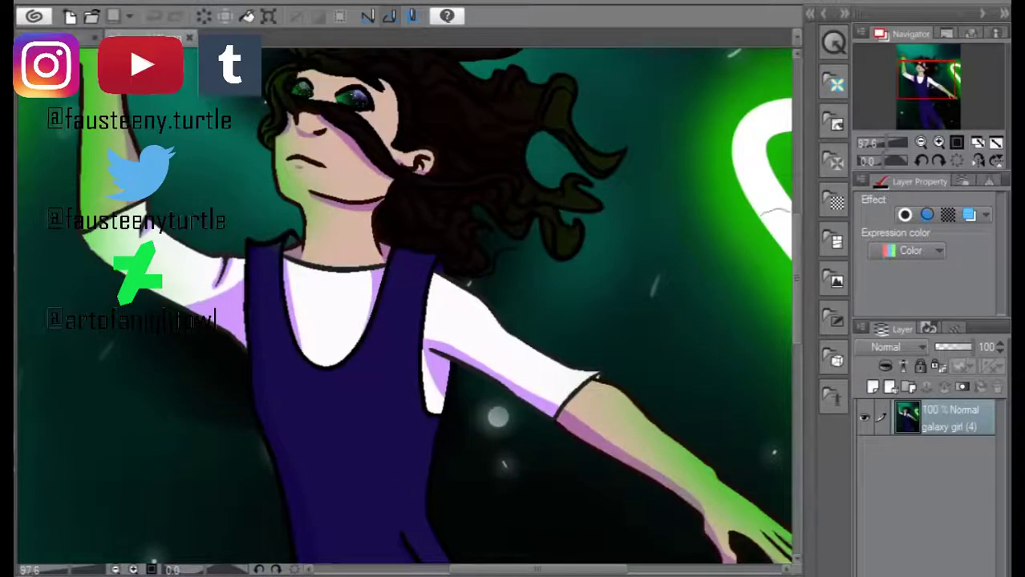
{"action": "scroll", "coordinate": [406, 136], "scroll_direction": "up", "scroll_amount": 3}
{"action": "key", "text": "ctrl+Tab"}
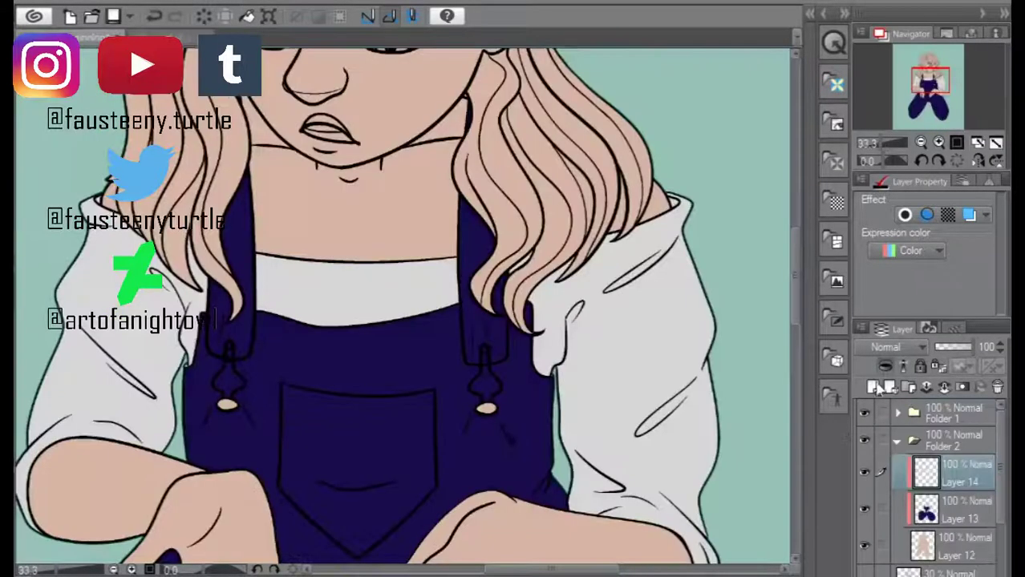
- Add a clipped layer above the sweater and, from Folder 1's line art, select the hair strands left of the face
{"action": "scroll", "coordinate": [794, 231], "scroll_direction": "up", "scroll_amount": 5}
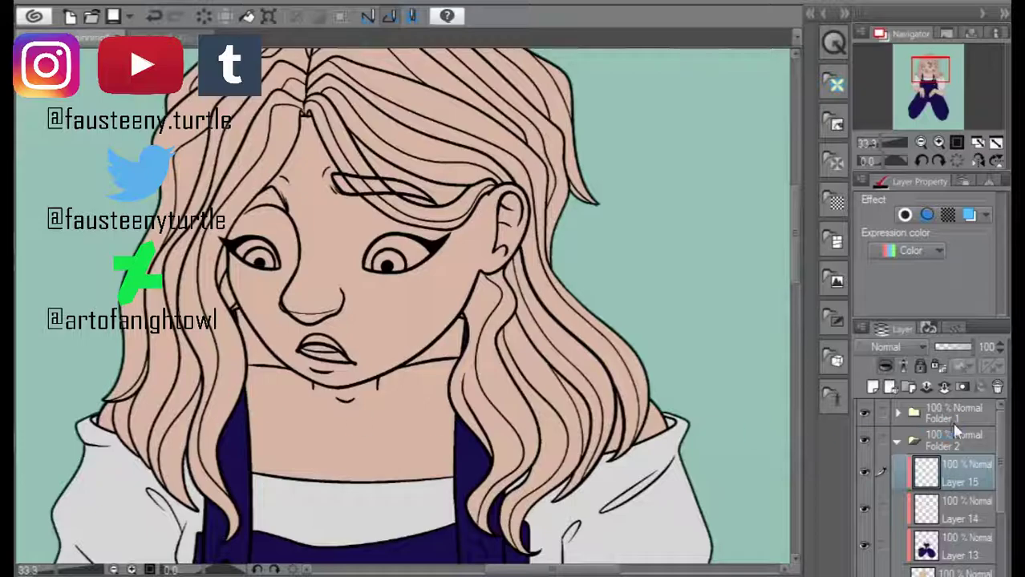
{"action": "left_click", "coordinate": [952, 413]}
{"action": "left_click", "coordinate": [914, 412], "text": "ctrl"}
{"action": "scroll", "coordinate": [228, 297], "scroll_direction": "up", "scroll_amount": 3}
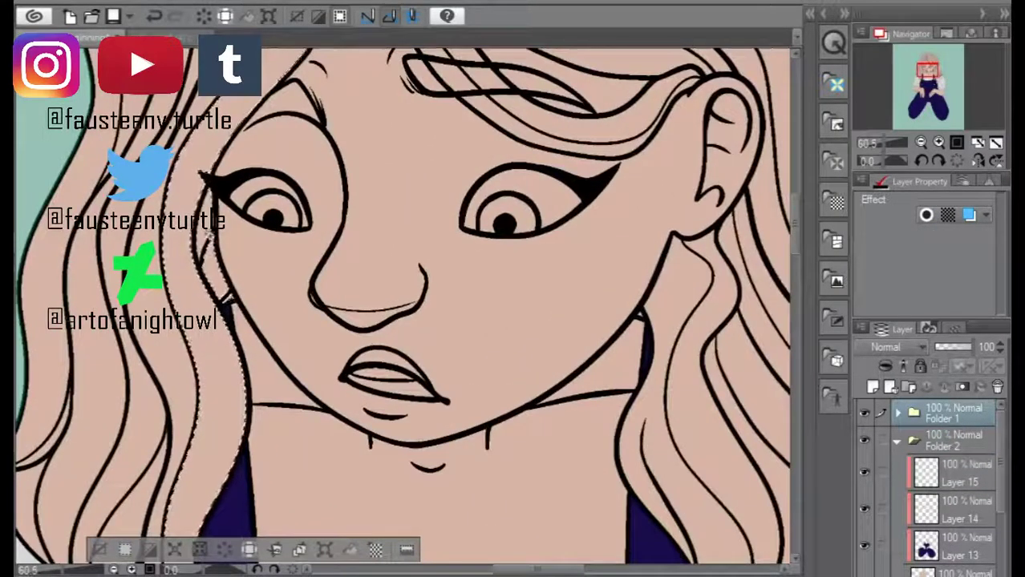
{"action": "scroll", "coordinate": [401, 305], "scroll_direction": "down", "scroll_amount": 5}
{"action": "scroll", "coordinate": [401, 304], "scroll_direction": "left", "scroll_amount": 6}
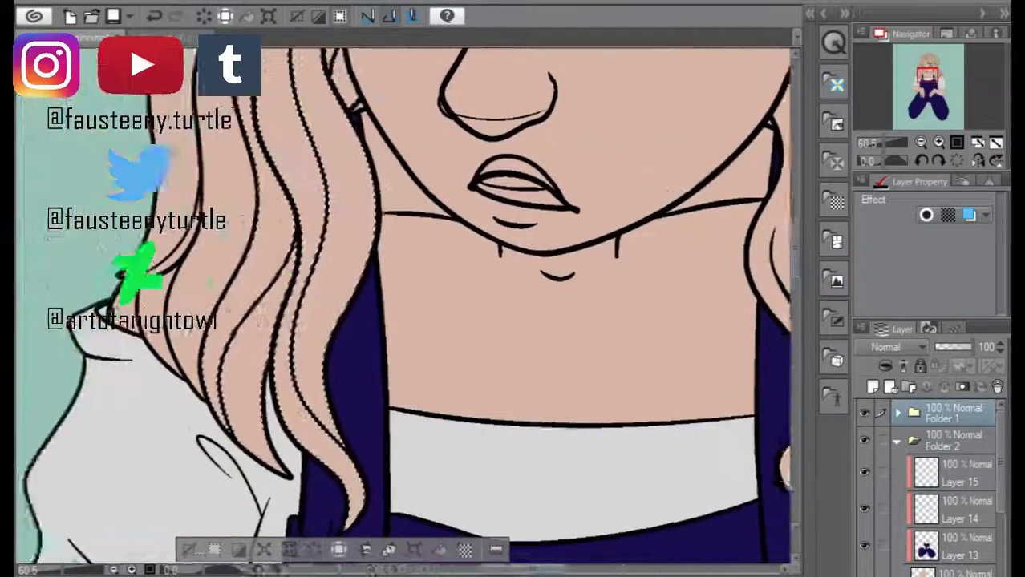
- Add the crown and fringe strands on both sides of the parting to the hair selection
{"action": "scroll", "coordinate": [401, 305], "scroll_direction": "up", "scroll_amount": 9}
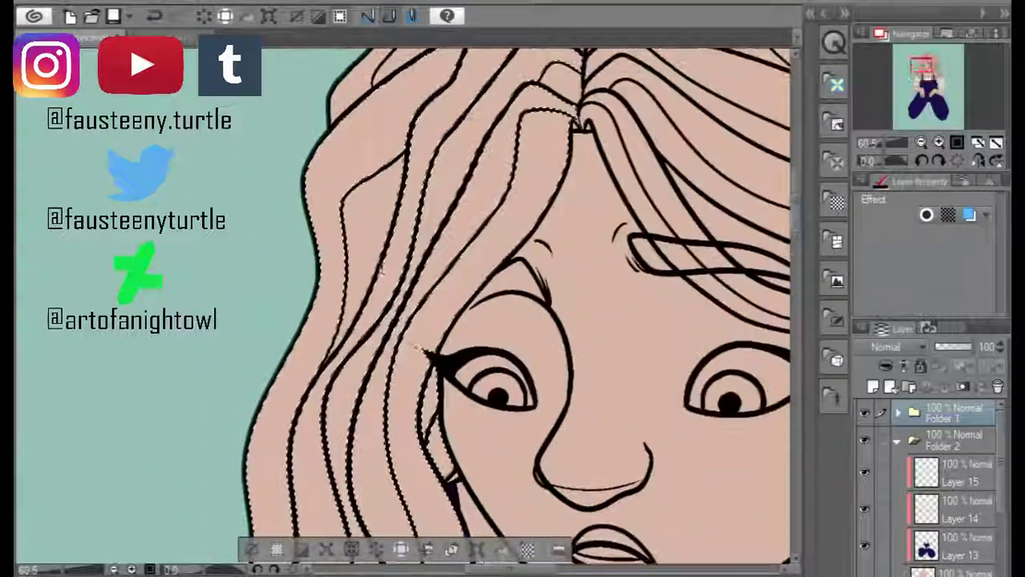
{"action": "scroll", "coordinate": [401, 305], "scroll_direction": "right", "scroll_amount": 4}
{"action": "scroll", "coordinate": [401, 305], "scroll_direction": "up", "scroll_amount": 2}
{"action": "scroll", "coordinate": [401, 304], "scroll_direction": "up", "scroll_amount": 2}
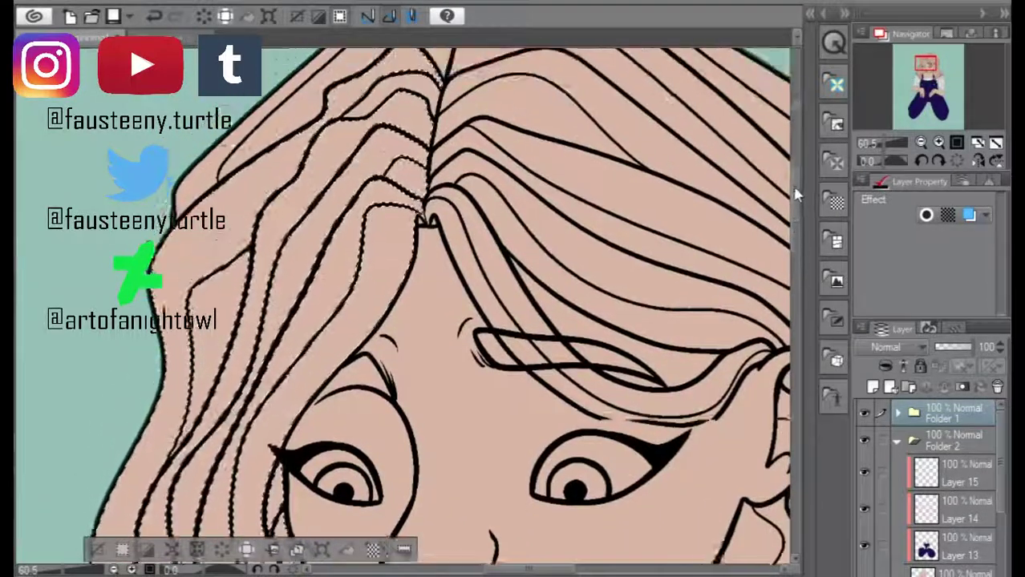
{"action": "left_click", "coordinate": [484, 90]}
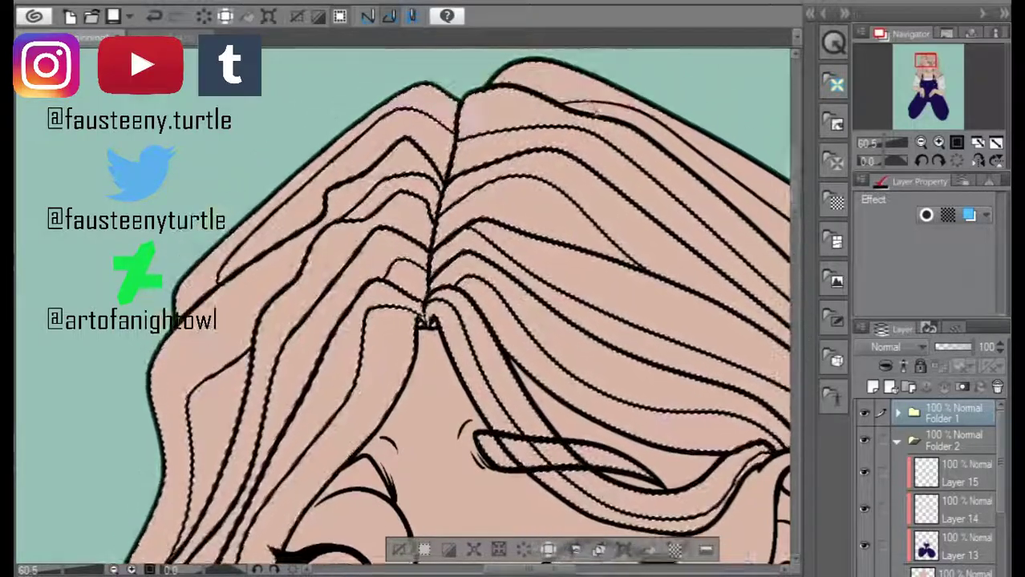
- Add the long strands from behind the ear down to the right shoulder to the hair selection
{"action": "scroll", "coordinate": [401, 305], "scroll_direction": "right", "scroll_amount": 5}
{"action": "scroll", "coordinate": [401, 305], "scroll_direction": "down", "scroll_amount": 5}
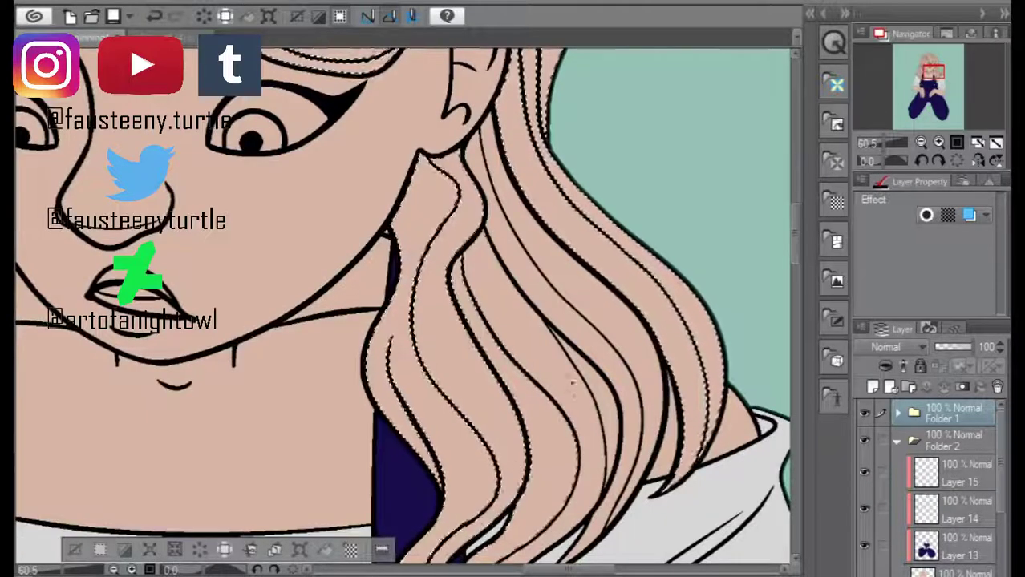
{"action": "scroll", "coordinate": [465, 262], "scroll_direction": "down", "scroll_amount": 2}
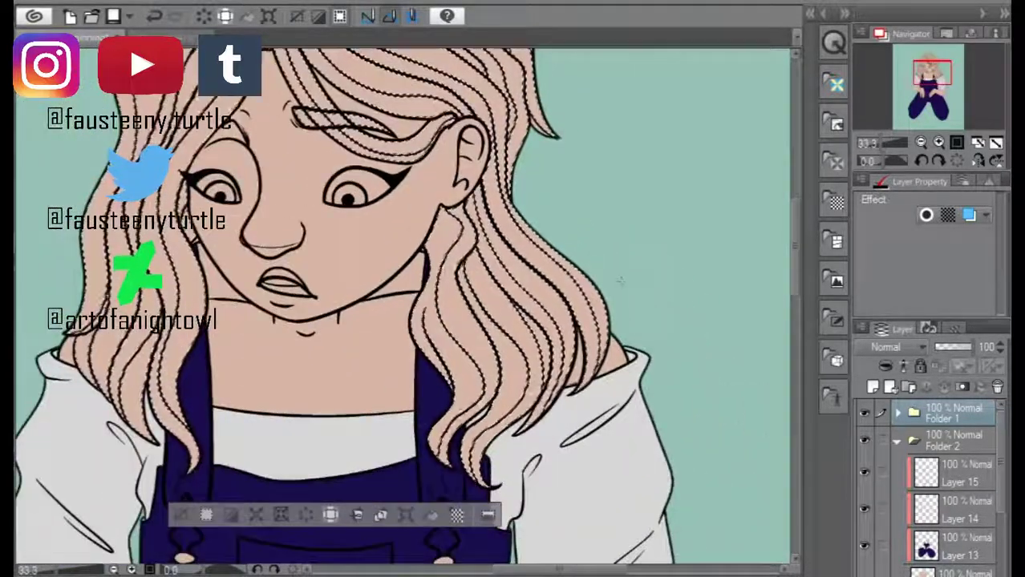
- Extend the selection over the strand lines and outer edge of the hair's left side with loose freehand loops
{"action": "left_click", "coordinate": [71, 3]}
{"action": "left_click", "coordinate": [105, 88]}
{"action": "left_click", "coordinate": [525, 262]}
{"action": "scroll", "coordinate": [67, 350], "scroll_direction": "up", "scroll_amount": 1}
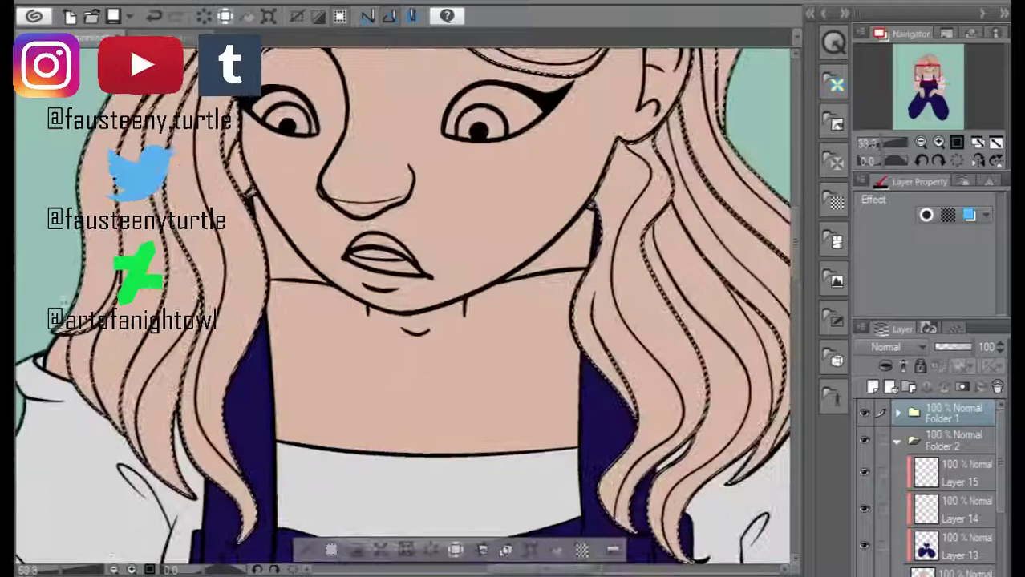
{"action": "scroll", "coordinate": [72, 384], "scroll_direction": "up", "scroll_amount": 3}
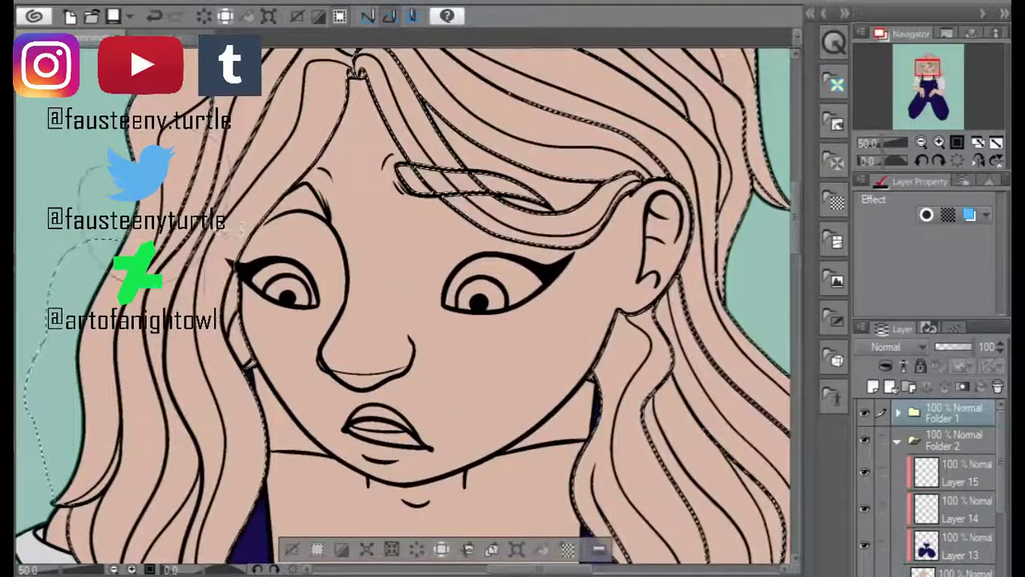
{"action": "scroll", "coordinate": [239, 228], "scroll_direction": "up", "scroll_amount": 3}
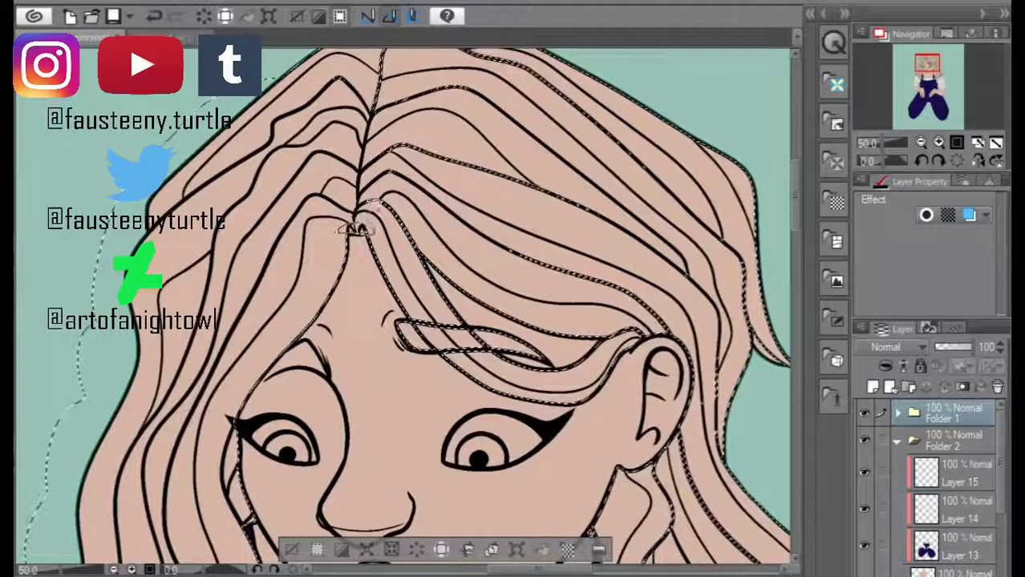
- Add the strand lines of the fringe above the eyebrow and of the crown to the selection with freehand loops
{"action": "left_click_drag", "start_coordinate": [481, 338], "coordinate": [513, 353]}
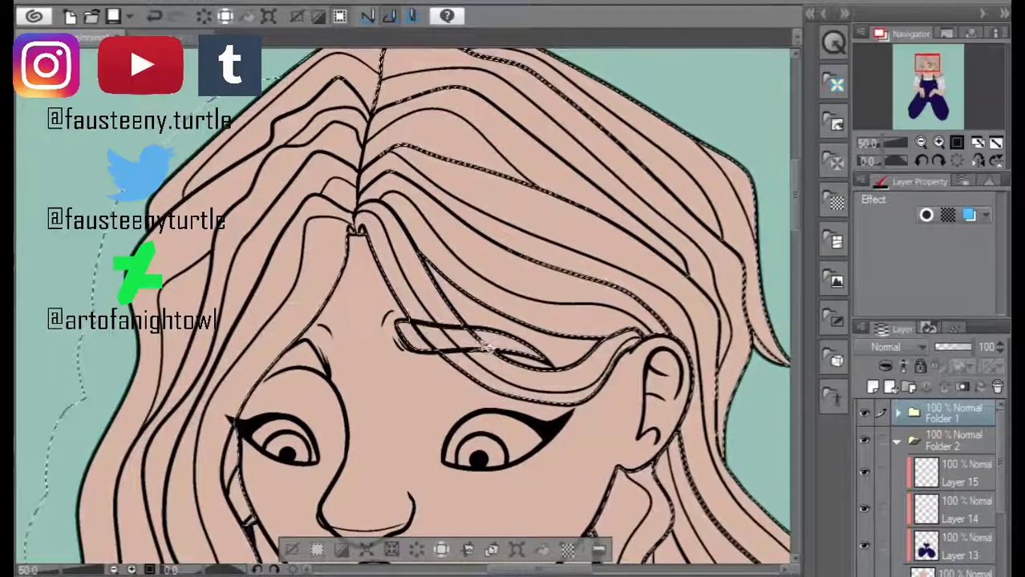
{"action": "left_click_drag", "start_coordinate": [603, 336], "coordinate": [644, 336]}
{"action": "scroll", "coordinate": [800, 217], "scroll_direction": "up", "scroll_amount": 3}
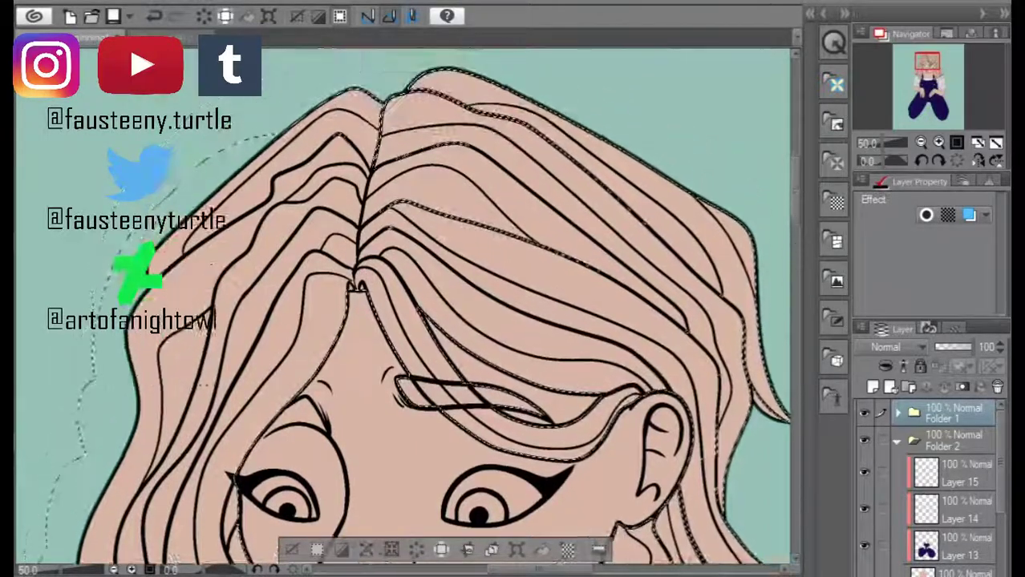
- Extend the selection over the strand lines and outer edge of the hair's right side down to the shoulder
{"action": "scroll", "coordinate": [552, 481], "scroll_direction": "down", "scroll_amount": 10}
{"action": "scroll", "coordinate": [551, 570], "scroll_direction": "right", "scroll_amount": 4}
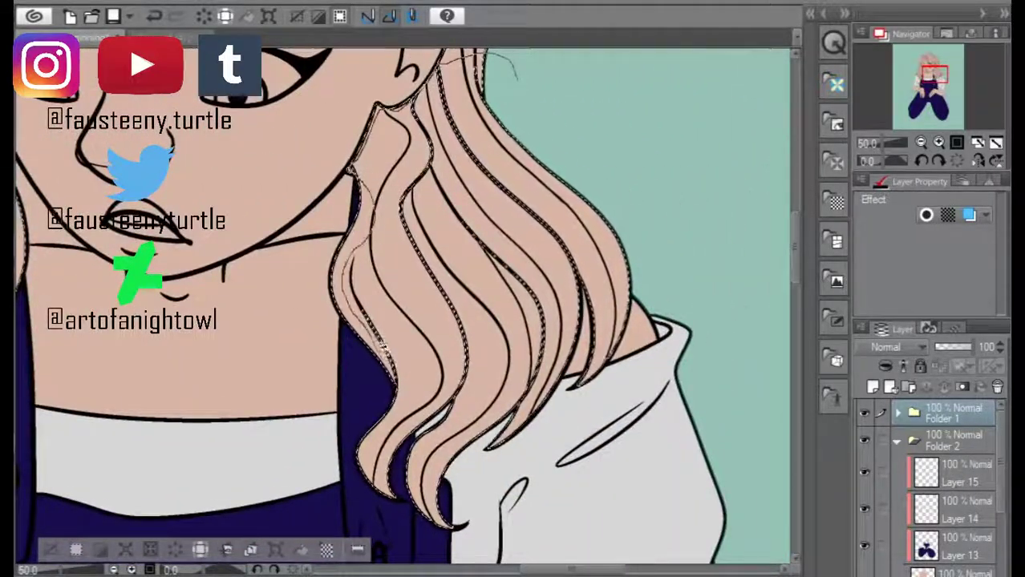
{"action": "scroll", "coordinate": [616, 293], "scroll_direction": "down", "scroll_amount": 2}
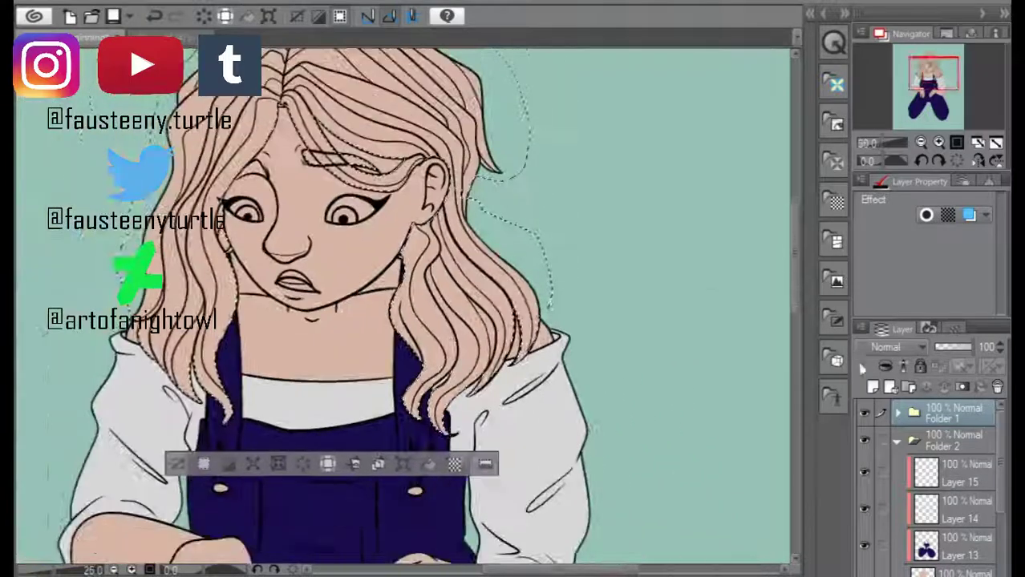
{"action": "scroll", "coordinate": [616, 293], "scroll_direction": "up", "scroll_amount": 1}
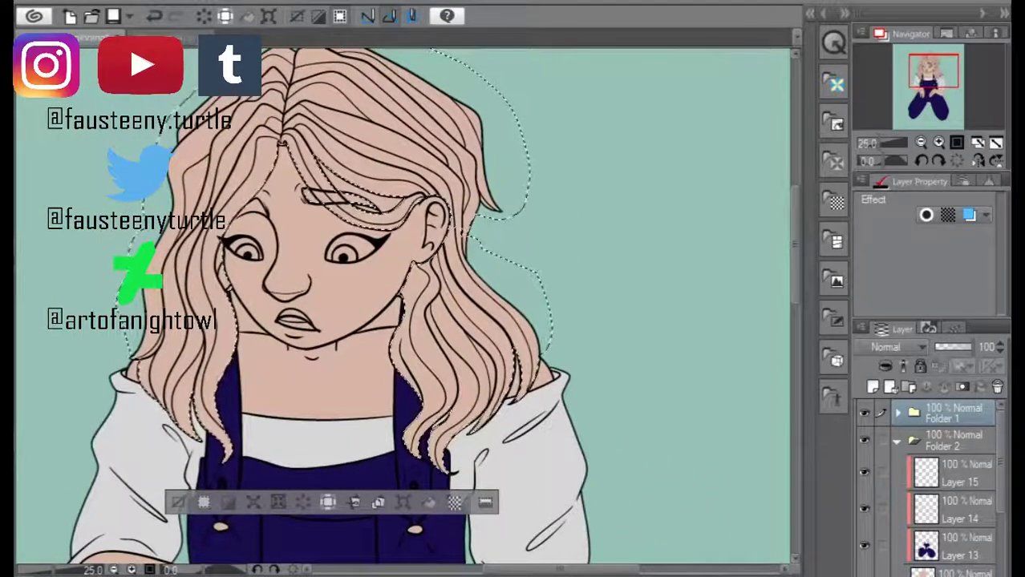
- Fill the selected hair area on Layer 15 with dark brown
{"action": "key", "text": "alt+["}
{"action": "key", "text": "alt+["}
{"action": "mouse_move", "coordinate": [413, 388]}
{"action": "left_mouse_down"}
{"action": "mouse_move", "coordinate": [437, 457]}
{"action": "mouse_move", "coordinate": [481, 201]}
{"action": "mouse_move", "coordinate": [208, 88]}
{"action": "mouse_move", "coordinate": [169, 417]}
{"action": "left_mouse_up"}
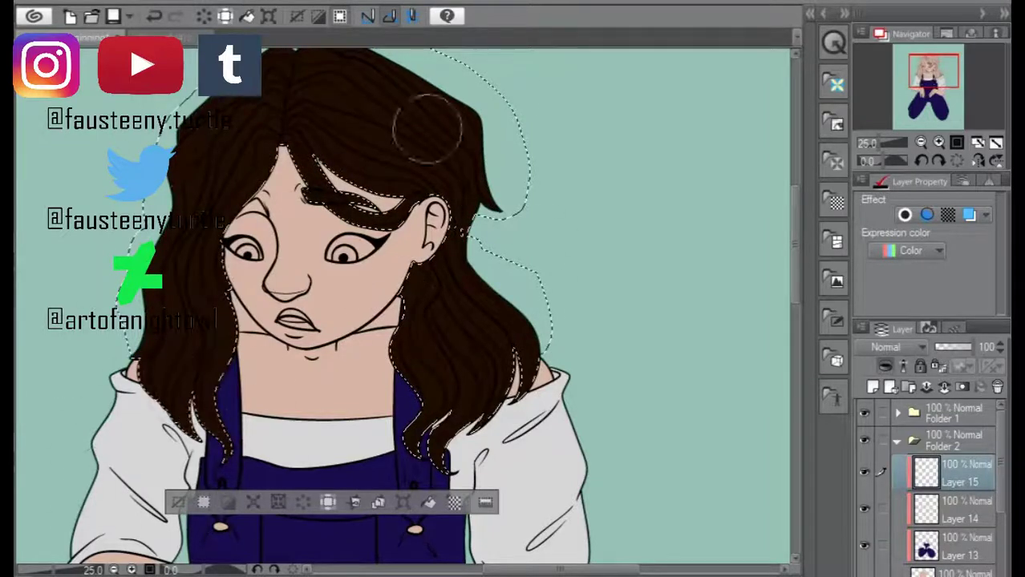
- Clear the selection and paint the missed eyebrow above the left eye dark brown
{"action": "scroll", "coordinate": [402, 305], "scroll_direction": "up", "scroll_amount": 2}
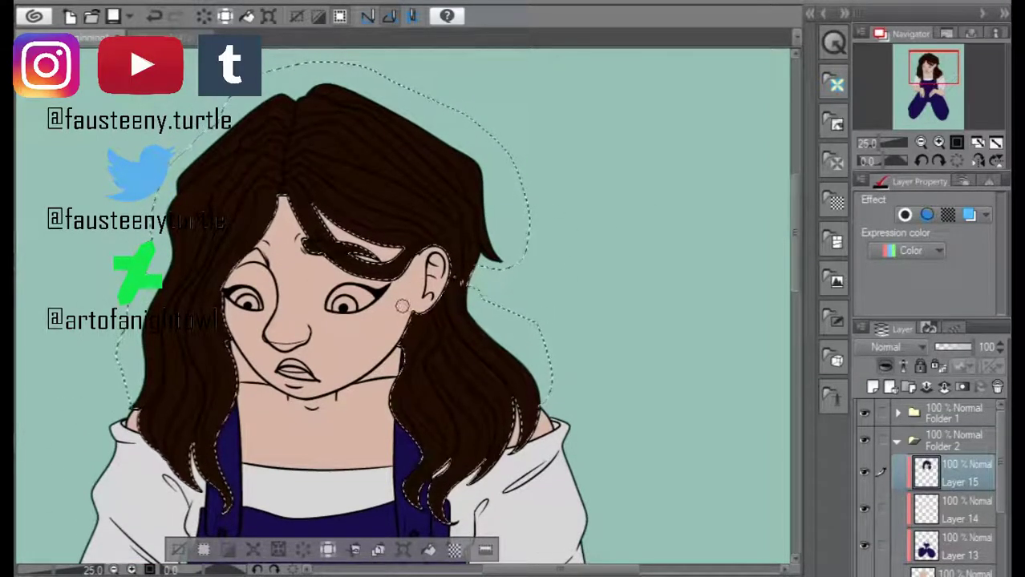
{"action": "key", "text": "ctrl+d"}
{"action": "scroll", "coordinate": [240, 264], "scroll_direction": "up", "scroll_amount": 5}
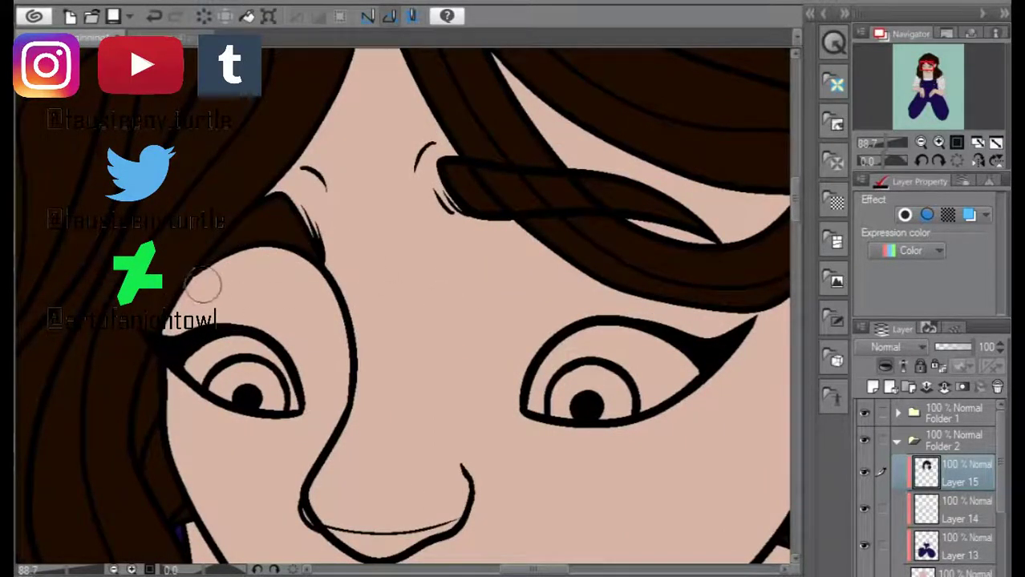
- Look through the line-art layers in Folder 1, collapse the folder and reselect the hair colour on Layer 15
{"action": "left_click", "coordinate": [898, 413]}
{"action": "left_click", "coordinate": [864, 480]}
{"action": "left_click", "coordinate": [863, 516]}
{"action": "left_click", "coordinate": [865, 554]}
{"action": "left_click", "coordinate": [867, 562]}
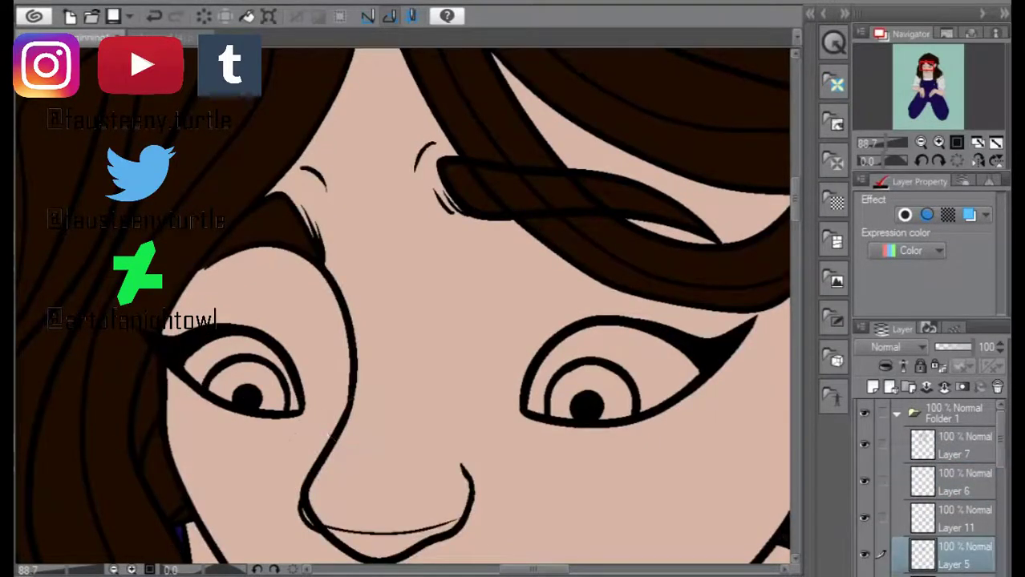
{"action": "scroll", "coordinate": [204, 285], "scroll_direction": "up", "scroll_amount": 3}
{"action": "left_click", "coordinate": [898, 413]}
{"action": "left_click", "coordinate": [955, 473]}
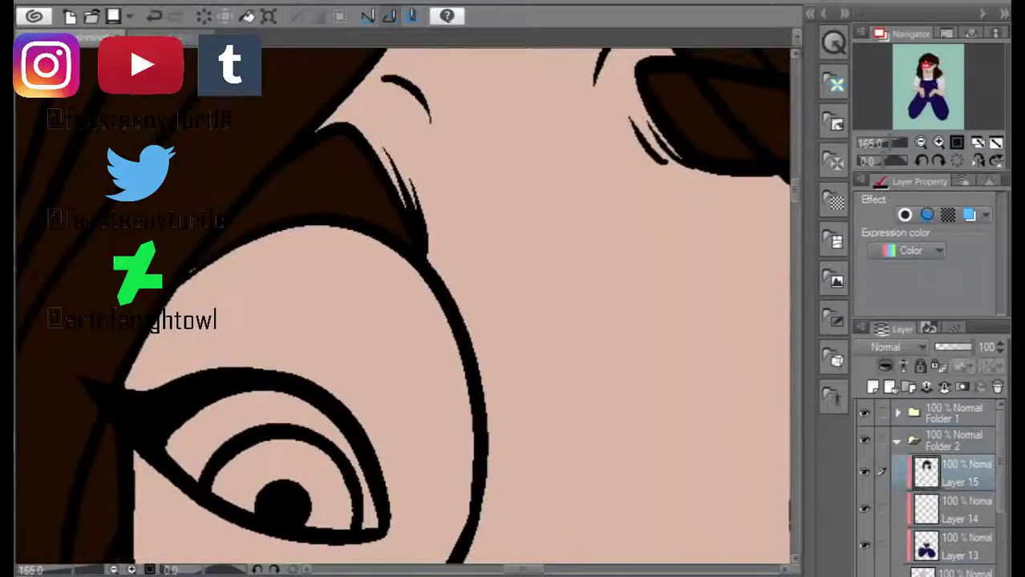
- Lighten the hair's dark brown by raising its luminosity to about 8 with a Hue/Saturation/Luminosity correction
{"action": "scroll", "coordinate": [191, 267], "scroll_direction": "down", "scroll_amount": 5}
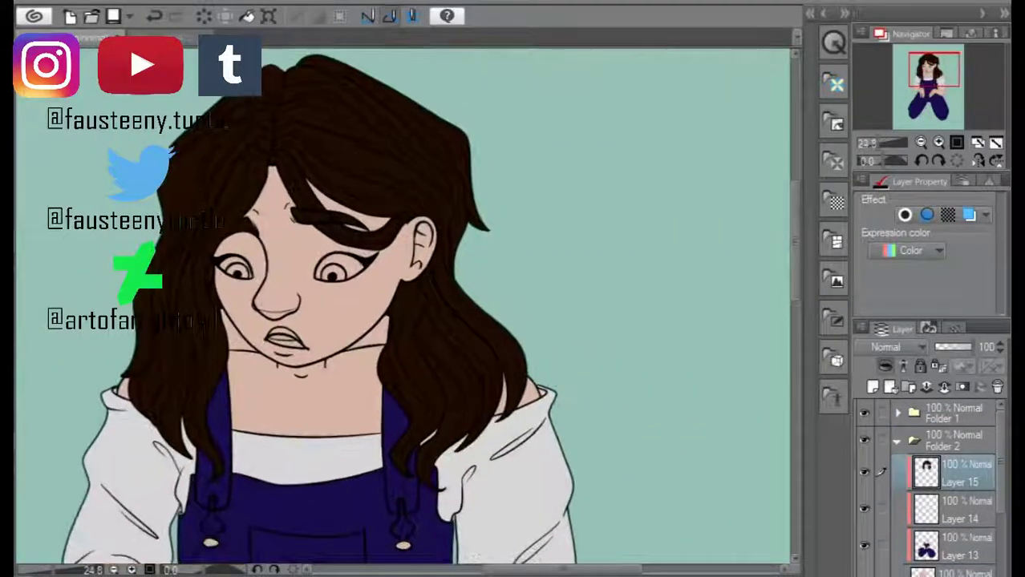
{"action": "key", "text": "alt+e"}
{"action": "key", "text": "ctrl+u"}
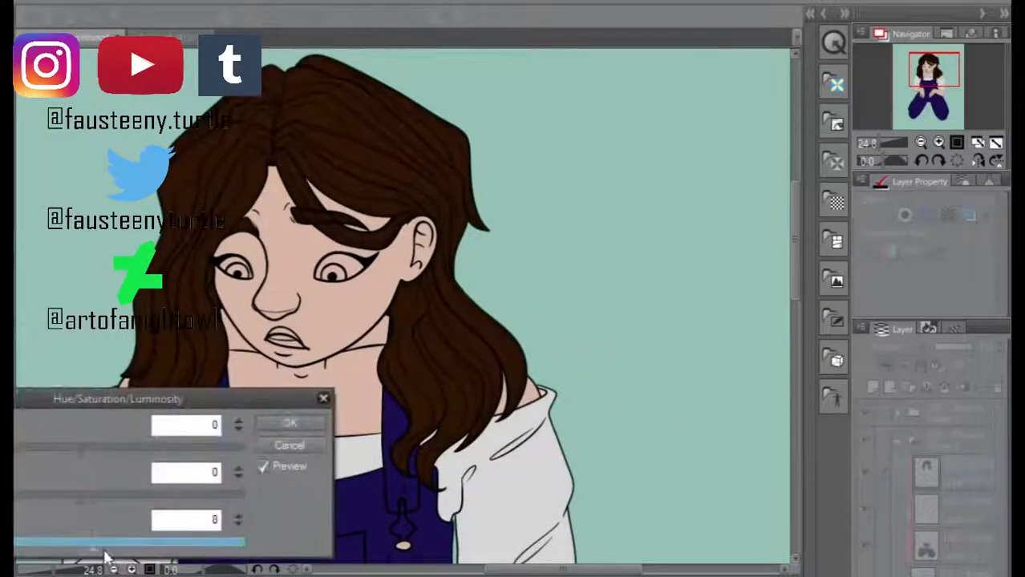
{"action": "left_click", "coordinate": [281, 423]}
- Paint the two metal buttons below the overalls' strap buckles dark grey on a new clipped layer above Layer 13
{"action": "scroll", "coordinate": [401, 305], "scroll_direction": "down", "scroll_amount": 5}
{"action": "left_click", "coordinate": [927, 554]}
{"action": "scroll", "coordinate": [479, 303], "scroll_direction": "up", "scroll_amount": 5}
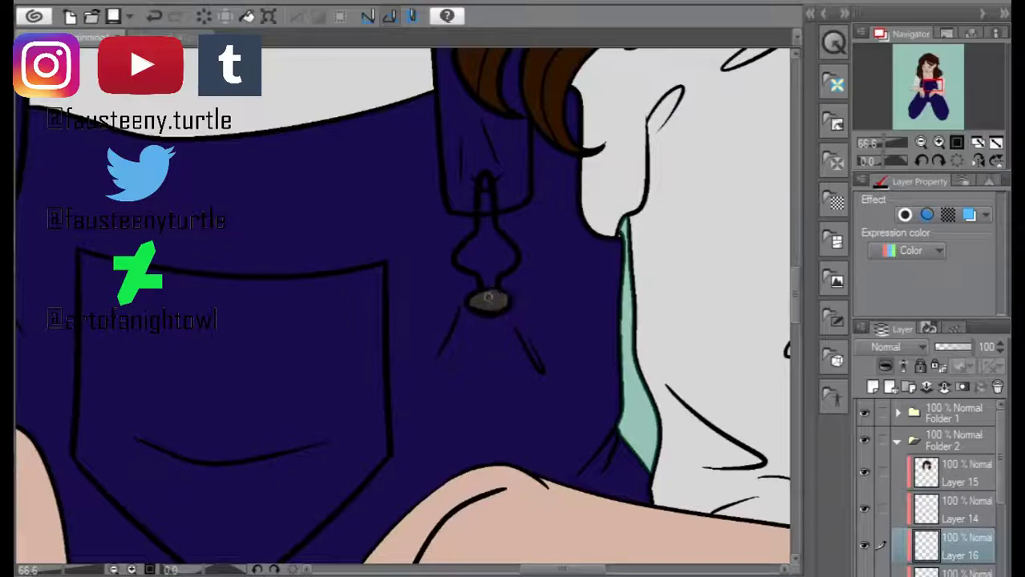
{"action": "scroll", "coordinate": [500, 362], "scroll_direction": "left", "scroll_amount": 5}
{"action": "scroll", "coordinate": [500, 362], "scroll_direction": "up", "scroll_amount": 1}
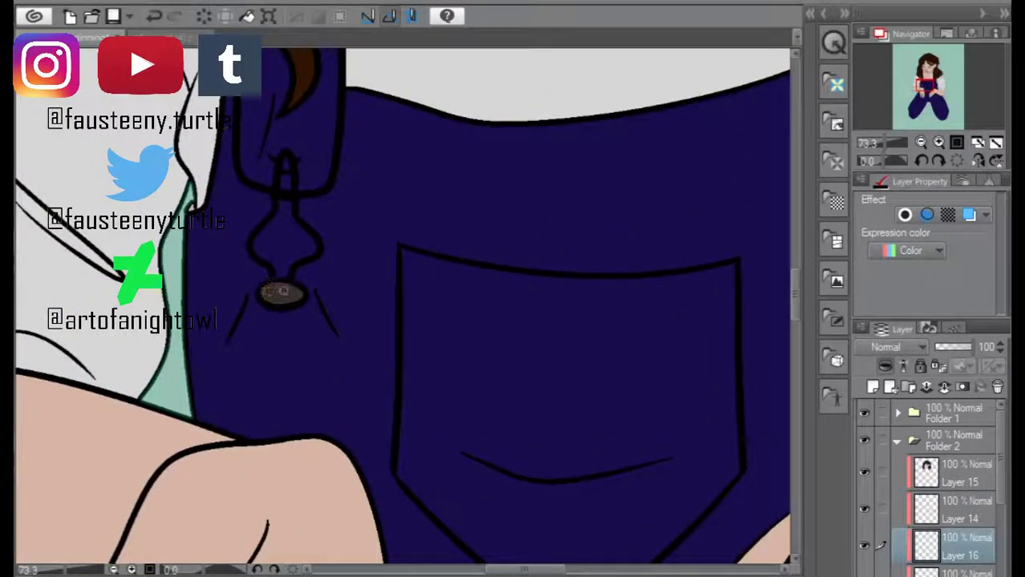
- Darken the line art on Layer 7 and Layer 6 of Folder 1 with Hue/Saturation/Luminosity corrections of -100
{"action": "scroll", "coordinate": [401, 305], "scroll_direction": "down", "scroll_amount": 8}
{"action": "left_click", "coordinate": [36, 2]}
{"action": "left_click", "coordinate": [206, 404]}
{"action": "type", "text": "-100"}
{"action": "left_click", "coordinate": [285, 421]}
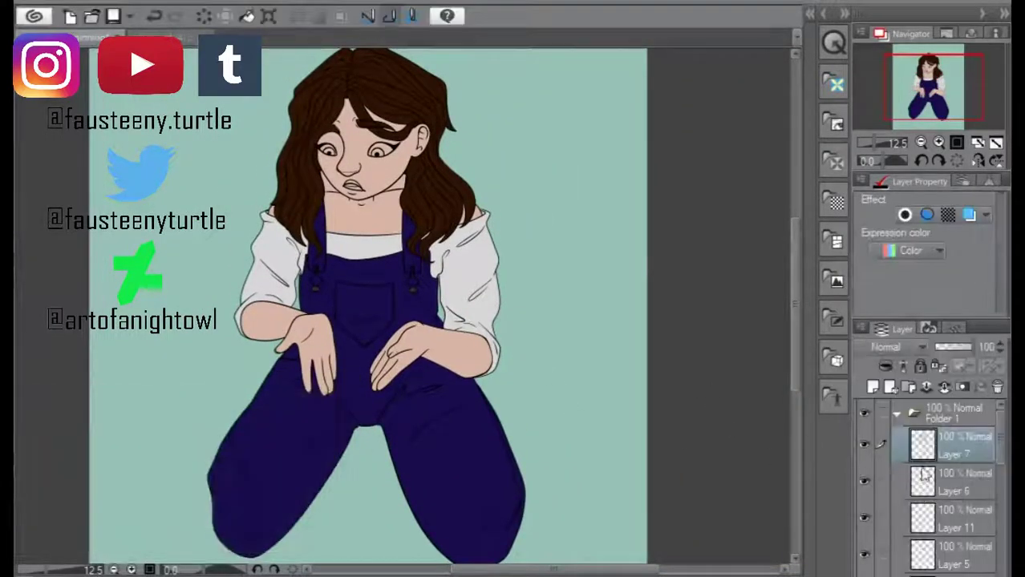
{"action": "left_click", "coordinate": [955, 489]}
{"action": "left_click", "coordinate": [36, 2]}
{"action": "left_click", "coordinate": [206, 405]}
{"action": "type", "text": "-100"}
{"action": "left_click", "coordinate": [286, 421]}
- Apply the same -100 Hue/Saturation/Luminosity correction to the line art on Layer 11 and Layer 5
{"action": "left_click", "coordinate": [956, 518]}
{"action": "left_click", "coordinate": [36, 2]}
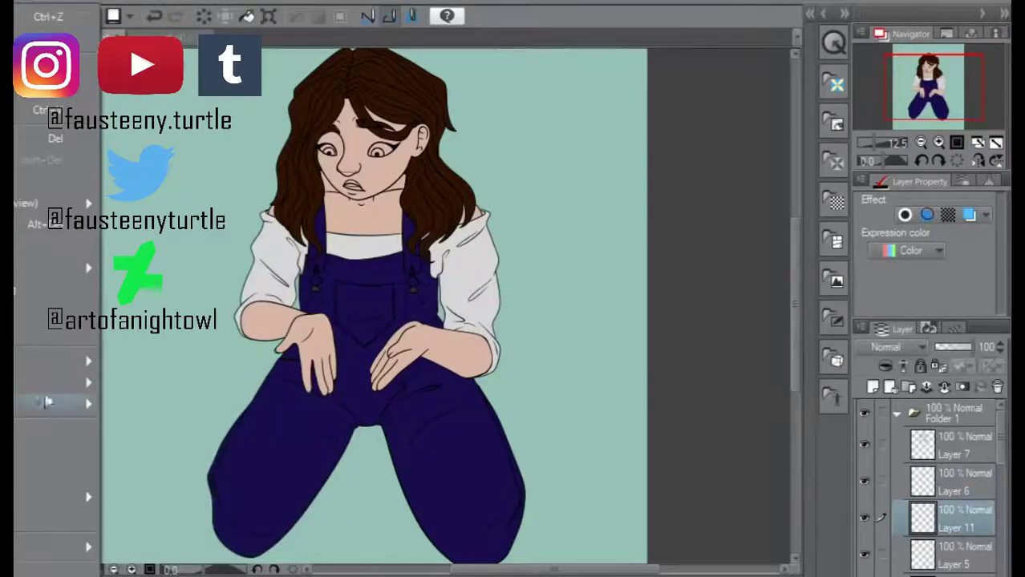
{"action": "left_click", "coordinate": [206, 405]}
{"action": "type", "text": "-100"}
{"action": "left_click", "coordinate": [286, 421]}
{"action": "left_click", "coordinate": [956, 553]}
{"action": "left_click", "coordinate": [36, 3]}
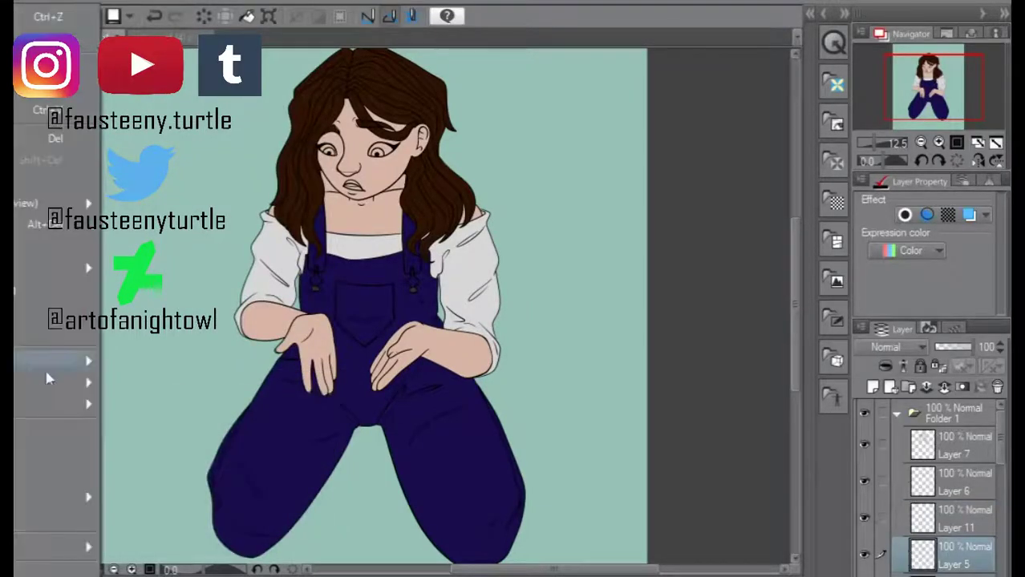
{"action": "left_click", "coordinate": [206, 405]}
{"action": "type", "text": "-100"}
{"action": "left_click", "coordinate": [287, 421]}
- Darken the lines on Layer 8 Copy and Layer 10 with the -100 Hue/Saturation/Luminosity correction
{"action": "scroll", "coordinate": [956, 481], "scroll_direction": "down", "scroll_amount": 3}
{"action": "left_click", "coordinate": [956, 445]}
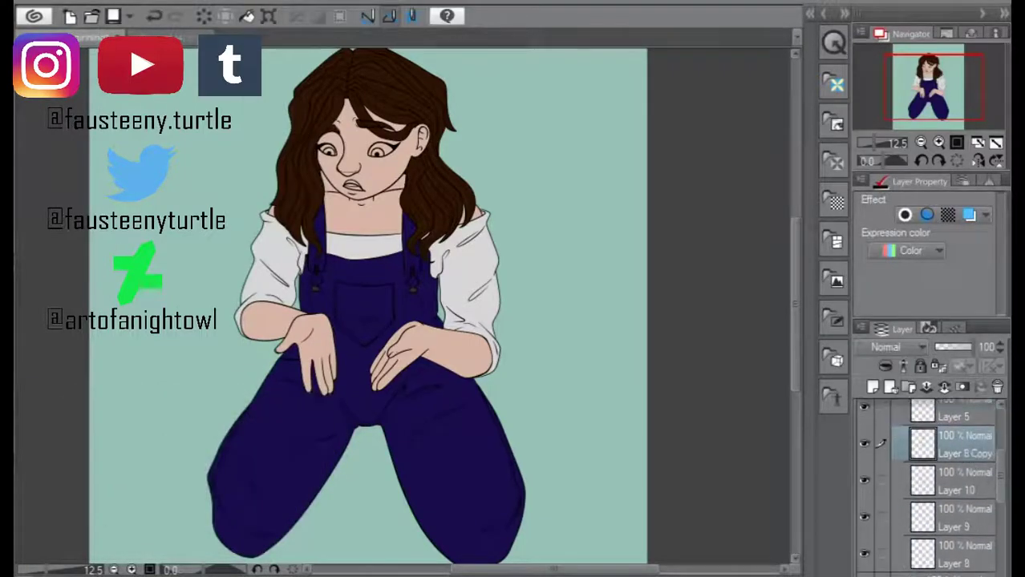
{"action": "left_click", "coordinate": [36, 2]}
{"action": "left_click", "coordinate": [206, 405]}
{"action": "type", "text": "-100"}
{"action": "left_click", "coordinate": [286, 421]}
{"action": "left_click", "coordinate": [947, 481]}
{"action": "left_click", "coordinate": [36, 3]}
{"action": "left_click", "coordinate": [206, 405]}
{"action": "type", "text": "-100"}
{"action": "left_click", "coordinate": [297, 425]}
- Darken the lines on Layer 9 and Layer 8 with the -100 Hue/Saturation/Luminosity correction
{"action": "left_click", "coordinate": [954, 517]}
{"action": "left_click", "coordinate": [36, 3]}
{"action": "left_click", "coordinate": [206, 405]}
{"action": "type", "text": "-100"}
{"action": "left_click", "coordinate": [288, 421]}
{"action": "left_click", "coordinate": [954, 553]}
{"action": "left_click", "coordinate": [36, 2]}
{"action": "left_click", "coordinate": [206, 405]}
{"action": "type", "text": "-100"}
{"action": "left_click", "coordinate": [290, 419]}
{"action": "left_click", "coordinate": [1000, 481]}
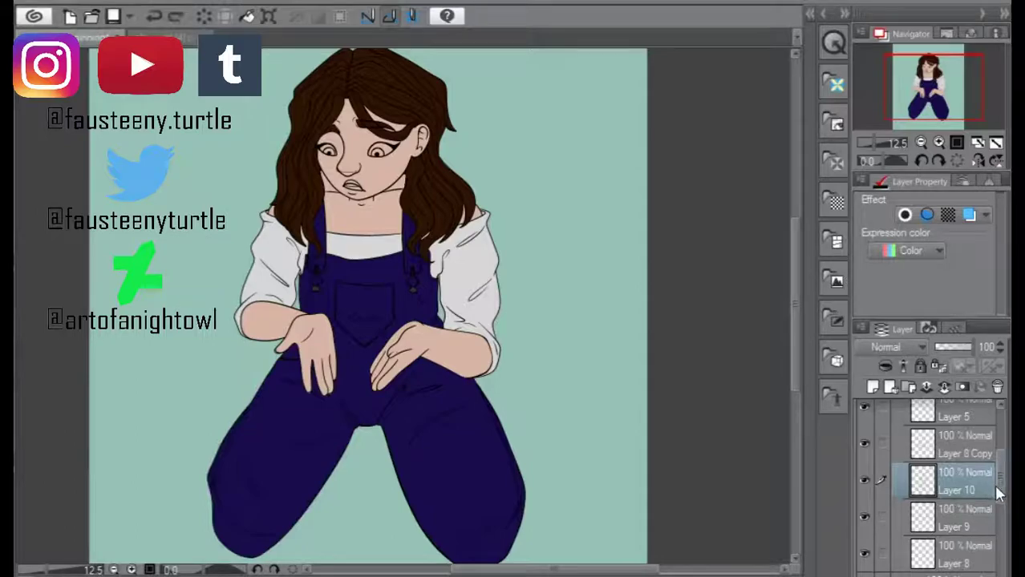
- Inspect the lines and flat colours around the hair ends, neckline and overalls straps, and collapse Folder 1
{"action": "scroll", "coordinate": [999, 493], "scroll_direction": "up", "scroll_amount": 4}
{"action": "left_click", "coordinate": [954, 440]}
{"action": "scroll", "coordinate": [335, 200], "scroll_direction": "up", "scroll_amount": 3}
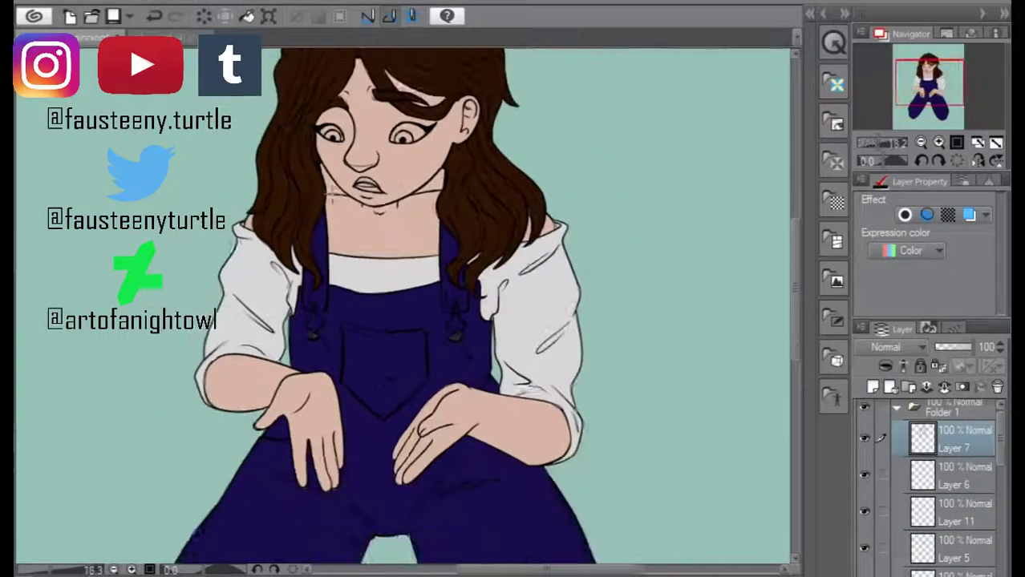
{"action": "scroll", "coordinate": [335, 200], "scroll_direction": "down", "scroll_amount": 3}
{"action": "scroll", "coordinate": [325, 202], "scroll_direction": "up", "scroll_amount": 8}
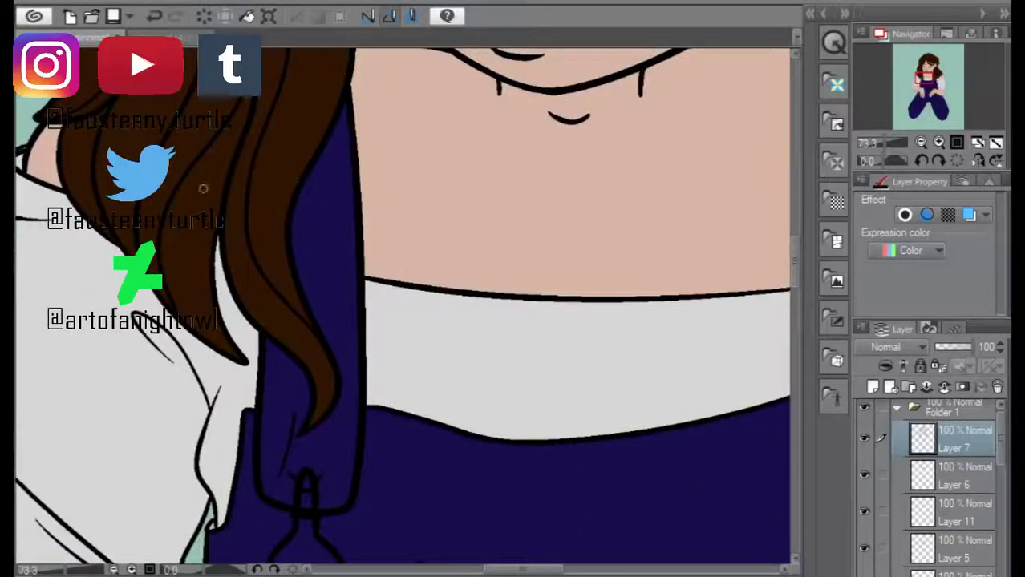
{"action": "left_click", "coordinate": [899, 410]}
{"action": "scroll", "coordinate": [521, 304], "scroll_direction": "down", "scroll_amount": 3}
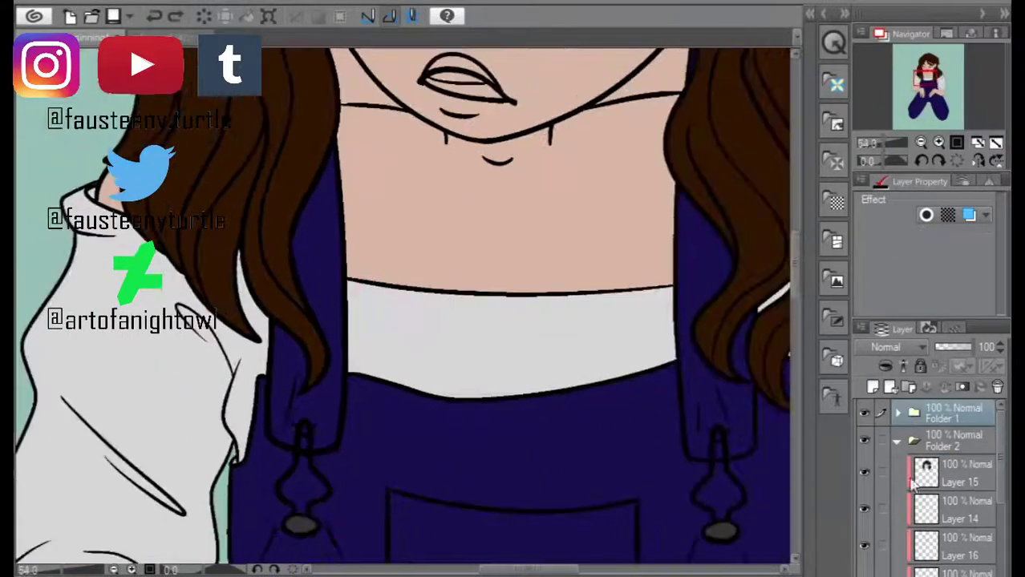
{"action": "scroll", "coordinate": [521, 304], "scroll_direction": "up", "scroll_amount": 3}
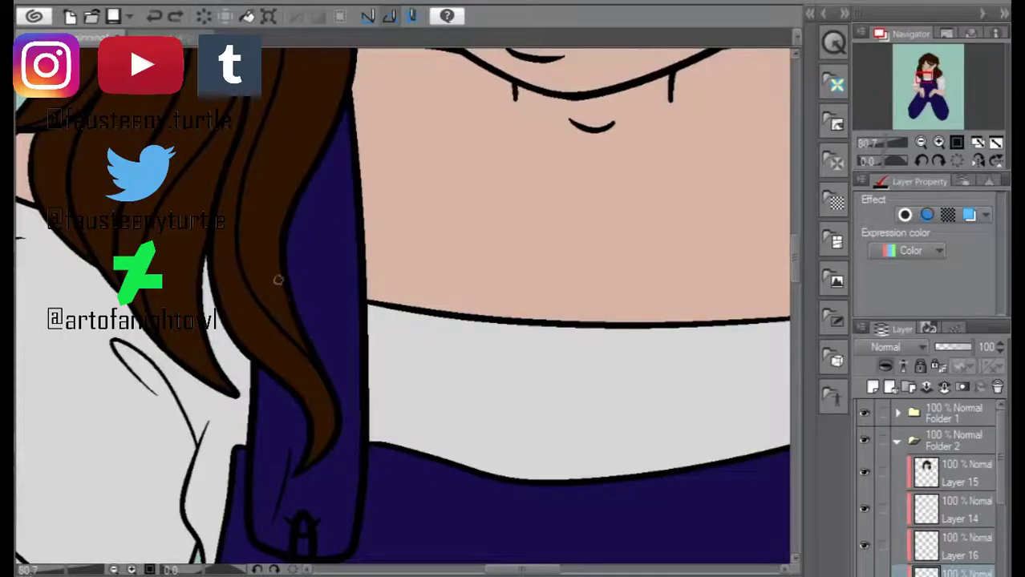
{"action": "scroll", "coordinate": [402, 306], "scroll_direction": "down", "scroll_amount": 5}
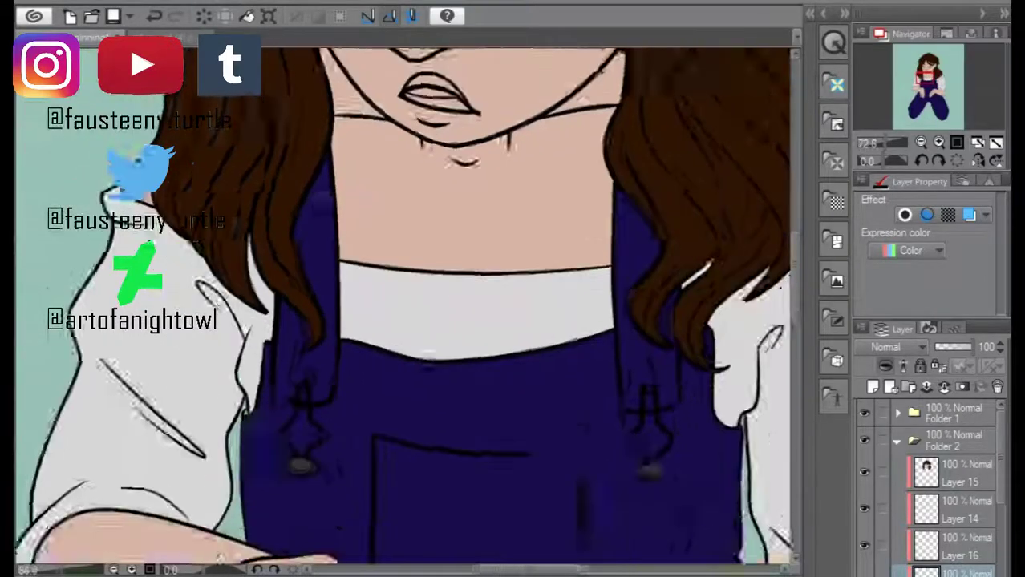
{"action": "left_click_drag", "start_coordinate": [792, 319], "coordinate": [793, 327]}
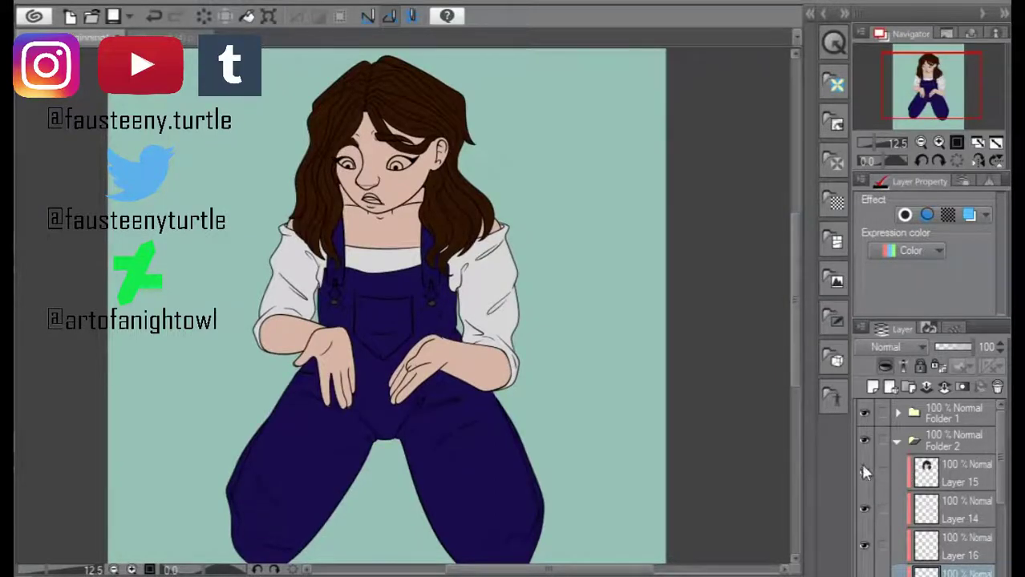
- Add a clipped Multiply layer beneath the overalls layer and paint soft red blush over the nose and its bridge
{"action": "scroll", "coordinate": [954, 477], "scroll_direction": "down", "scroll_amount": 2}
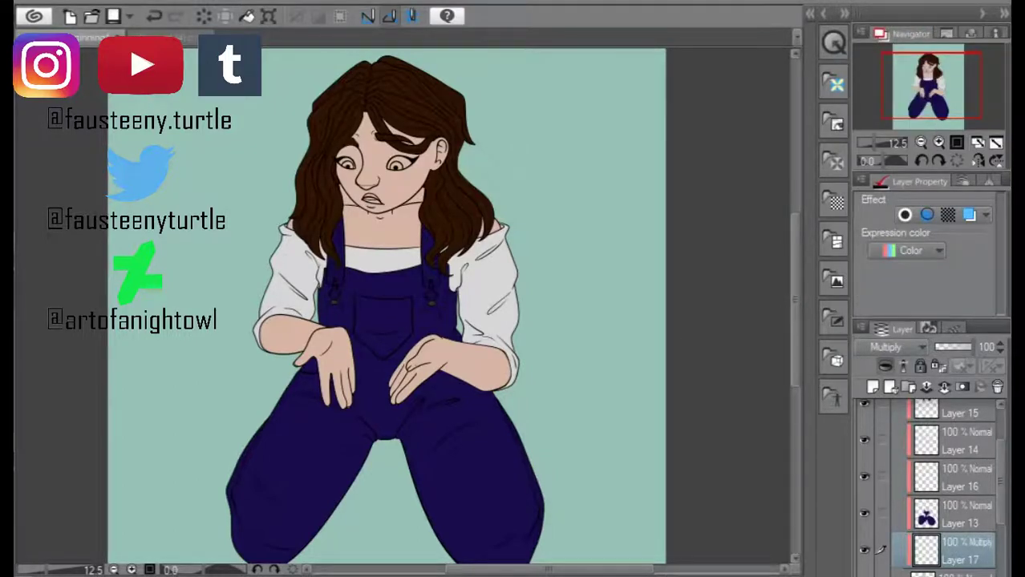
{"action": "scroll", "coordinate": [383, 182], "scroll_direction": "up", "scroll_amount": 3}
{"action": "left_click_drag", "start_coordinate": [343, 120], "coordinate": [349, 192]}
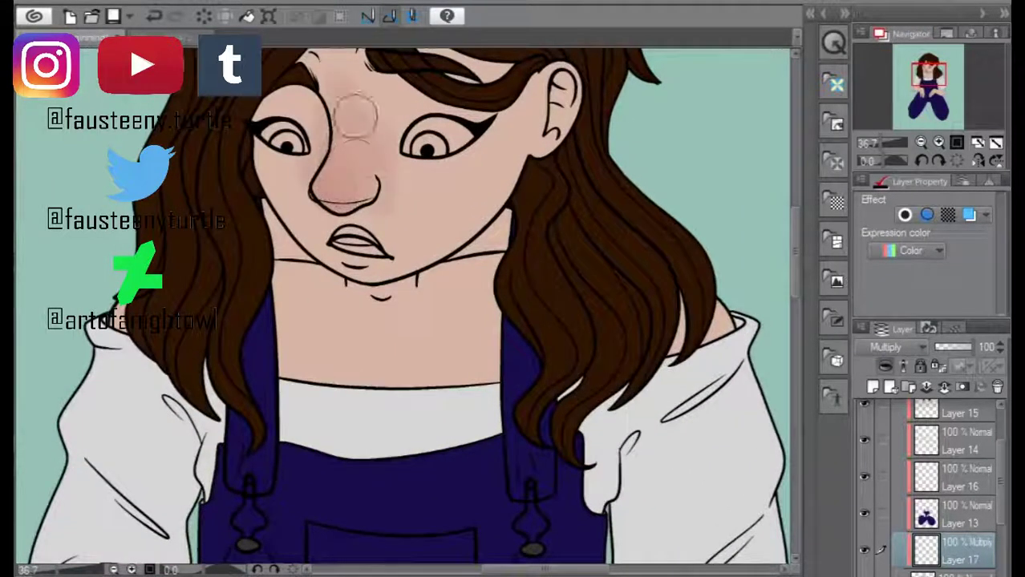
{"action": "key", "text": "ctrl+z"}
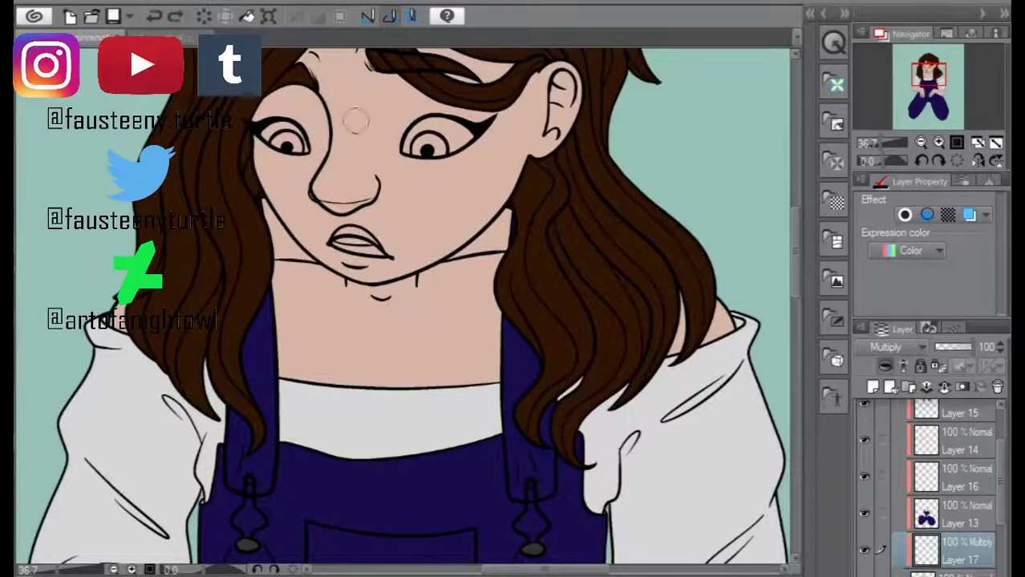
{"action": "left_click_drag", "start_coordinate": [260, 110], "coordinate": [307, 199]}
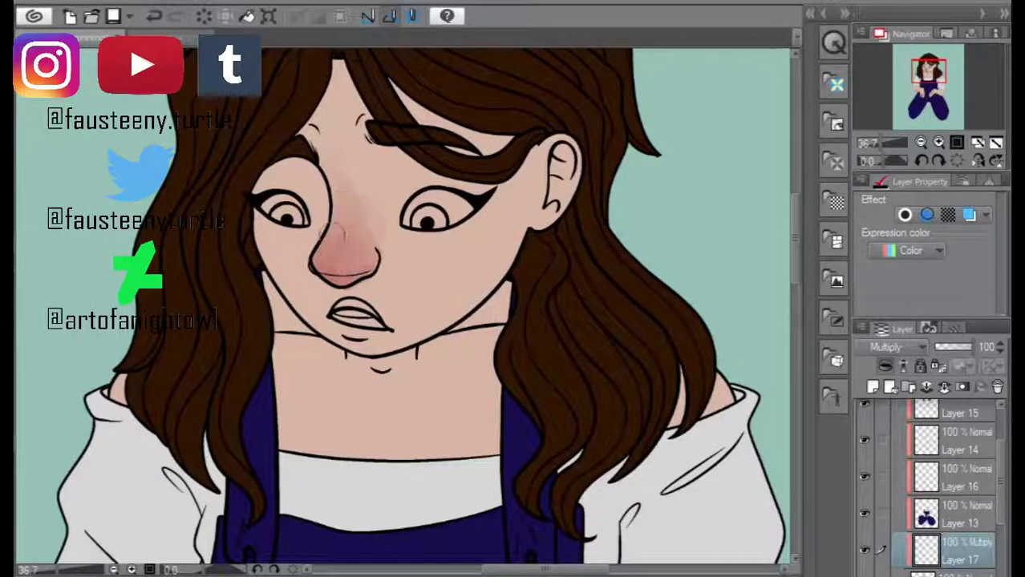
- Paint soft red blush across both cheeks towards the ear and blend it in around the nose
{"action": "mouse_move", "coordinate": [402, 306]}
{"action": "left_mouse_down"}
{"action": "mouse_move", "coordinate": [445, 255]}
{"action": "mouse_move", "coordinate": [406, 249]}
{"action": "mouse_move", "coordinate": [473, 247]}
{"action": "mouse_move", "coordinate": [459, 276]}
{"action": "mouse_move", "coordinate": [419, 286]}
{"action": "mouse_move", "coordinate": [414, 269]}
{"action": "mouse_move", "coordinate": [475, 268]}
{"action": "mouse_move", "coordinate": [513, 244]}
{"action": "left_mouse_up"}
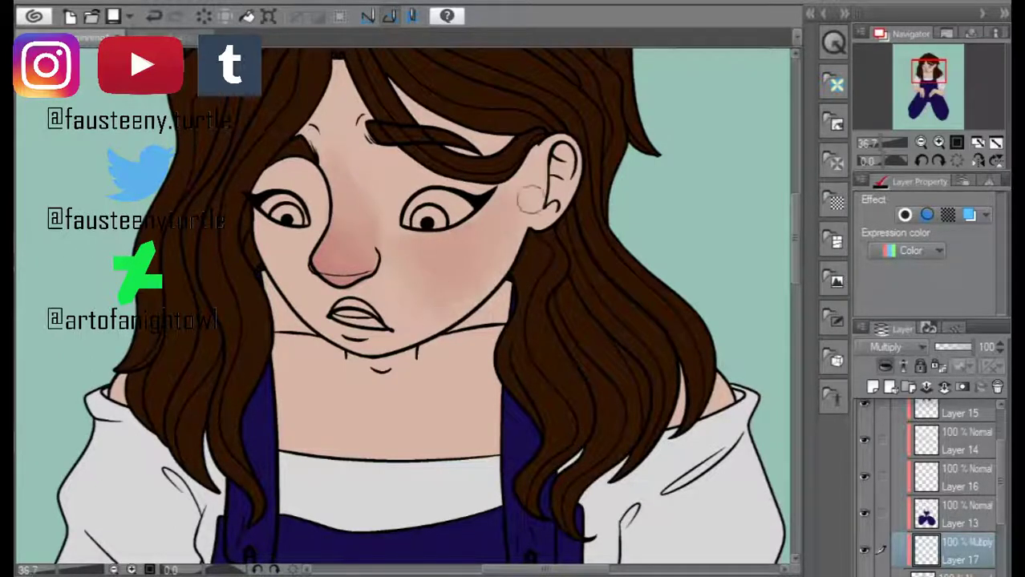
{"action": "mouse_move", "coordinate": [279, 258]}
{"action": "left_mouse_down"}
{"action": "mouse_move", "coordinate": [279, 231]}
{"action": "mouse_move", "coordinate": [286, 252]}
{"action": "mouse_move", "coordinate": [279, 241]}
{"action": "mouse_move", "coordinate": [301, 240]}
{"action": "left_mouse_up"}
{"action": "mouse_move", "coordinate": [447, 257]}
{"action": "left_mouse_down"}
{"action": "mouse_move", "coordinate": [439, 285]}
{"action": "mouse_move", "coordinate": [487, 281]}
{"action": "left_mouse_up"}
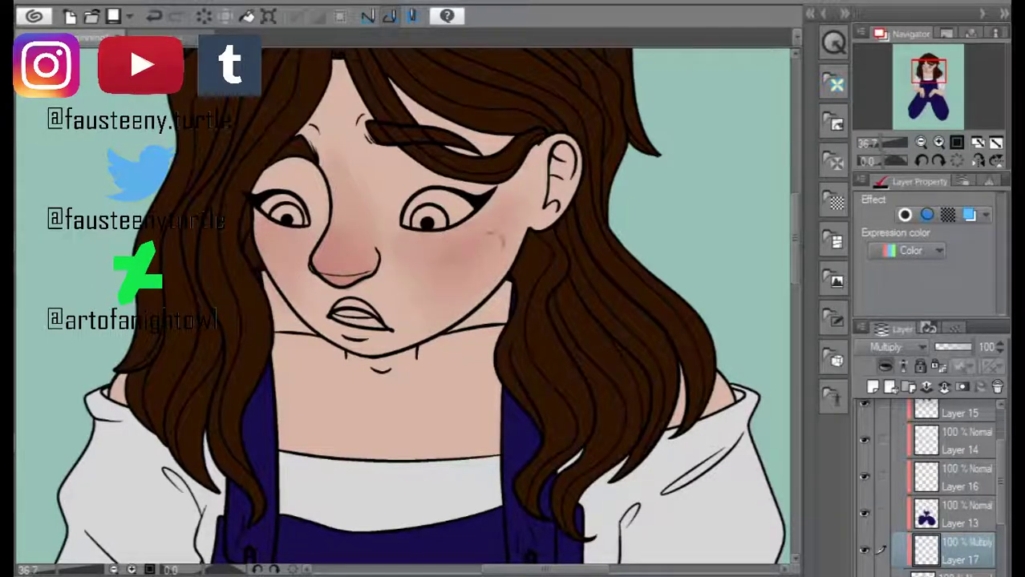
{"action": "mouse_move", "coordinate": [405, 257]}
{"action": "left_mouse_down"}
{"action": "mouse_move", "coordinate": [431, 281]}
{"action": "mouse_move", "coordinate": [491, 251]}
{"action": "mouse_move", "coordinate": [400, 247]}
{"action": "left_mouse_up"}
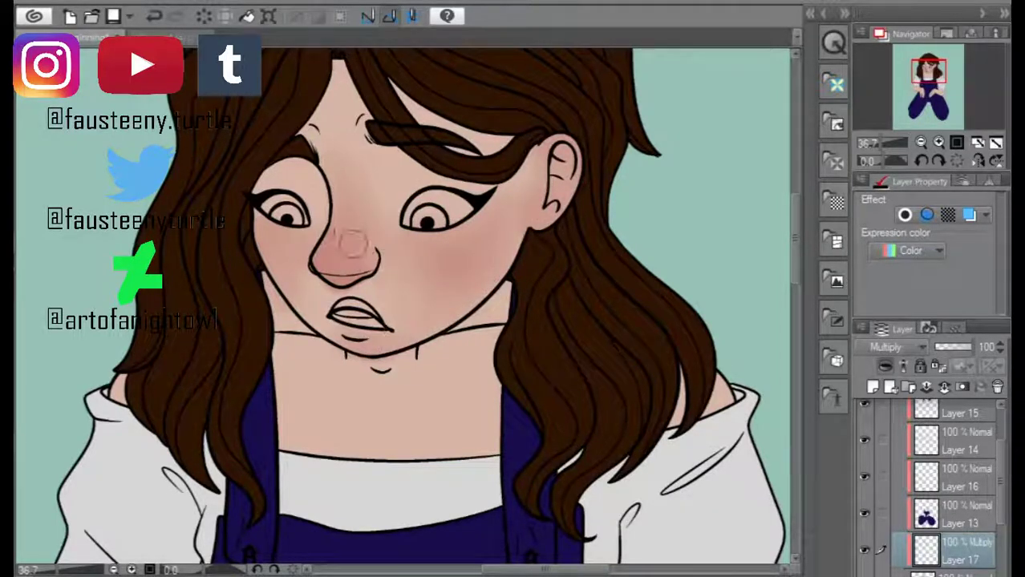
{"action": "scroll", "coordinate": [350, 239], "scroll_direction": "up", "scroll_amount": 3}
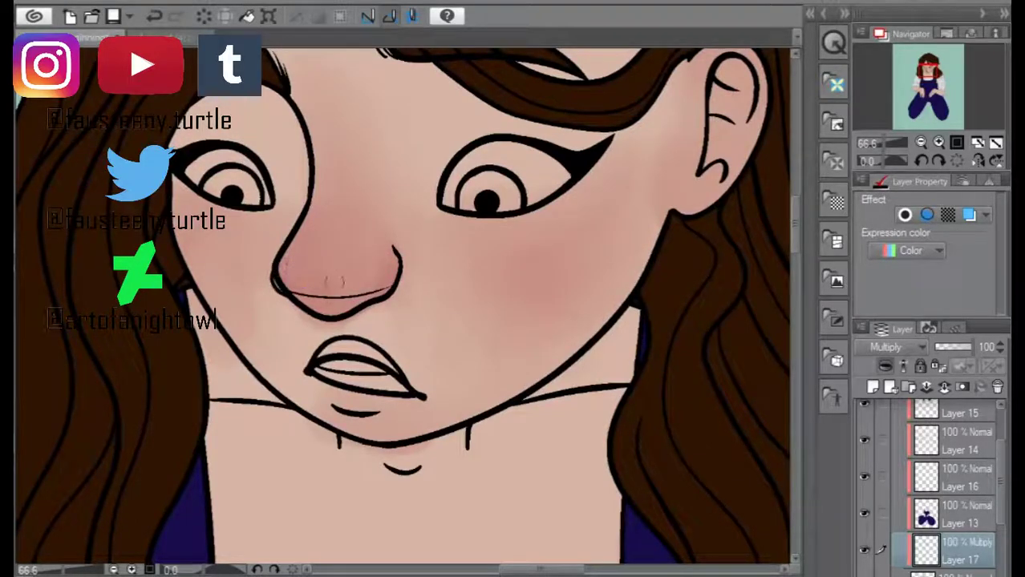
{"action": "scroll", "coordinate": [339, 259], "scroll_direction": "down", "scroll_amount": 4}
{"action": "scroll", "coordinate": [343, 270], "scroll_direction": "up", "scroll_amount": 3}
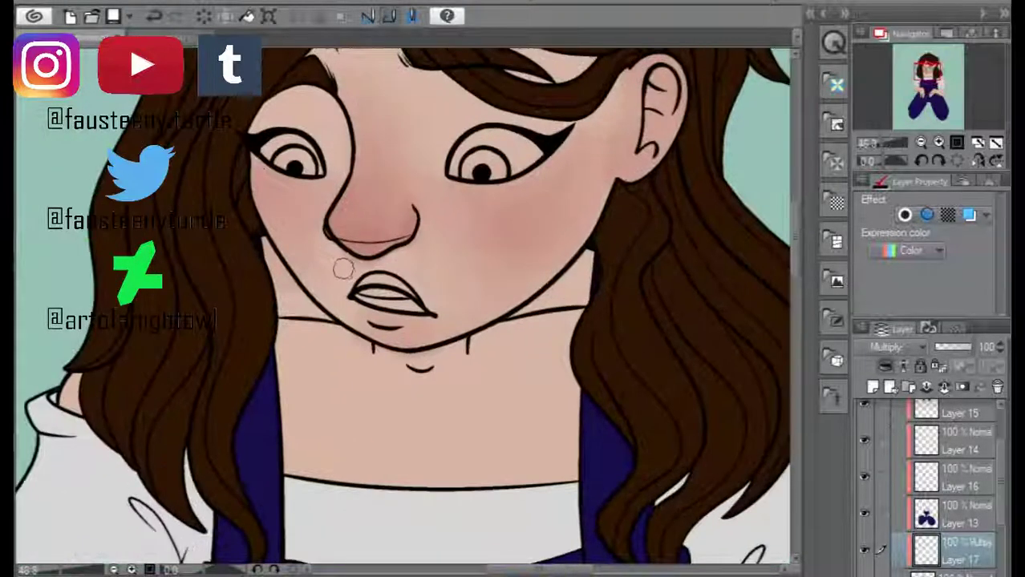
{"action": "scroll", "coordinate": [343, 270], "scroll_direction": "up", "scroll_amount": 1}
{"action": "scroll", "coordinate": [309, 249], "scroll_direction": "down", "scroll_amount": 2}
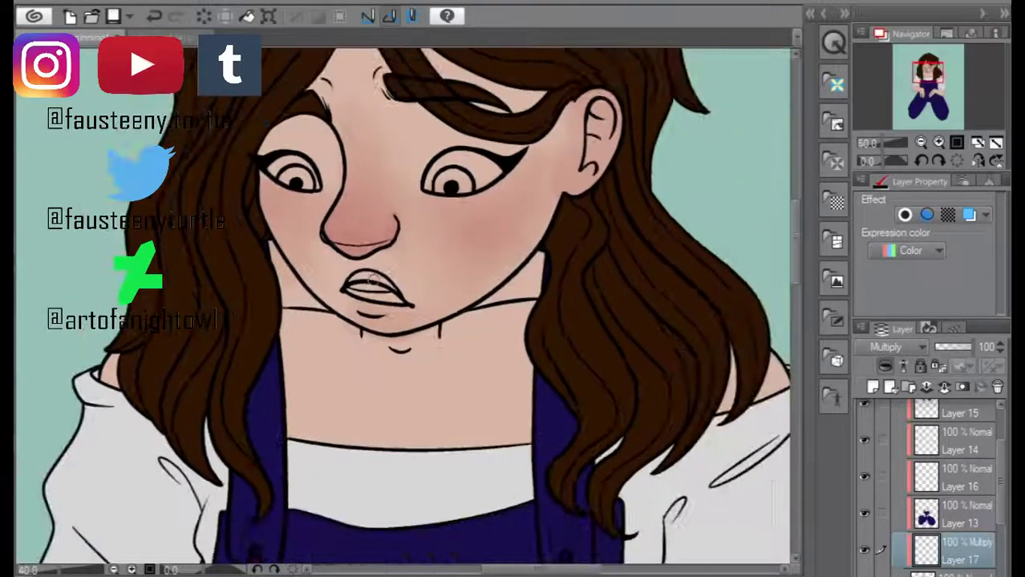
- Brush soft red blush over the fingers, palm and forearm of the girl's hand on the image's left side
{"action": "scroll", "coordinate": [281, 441], "scroll_direction": "up", "scroll_amount": 1}
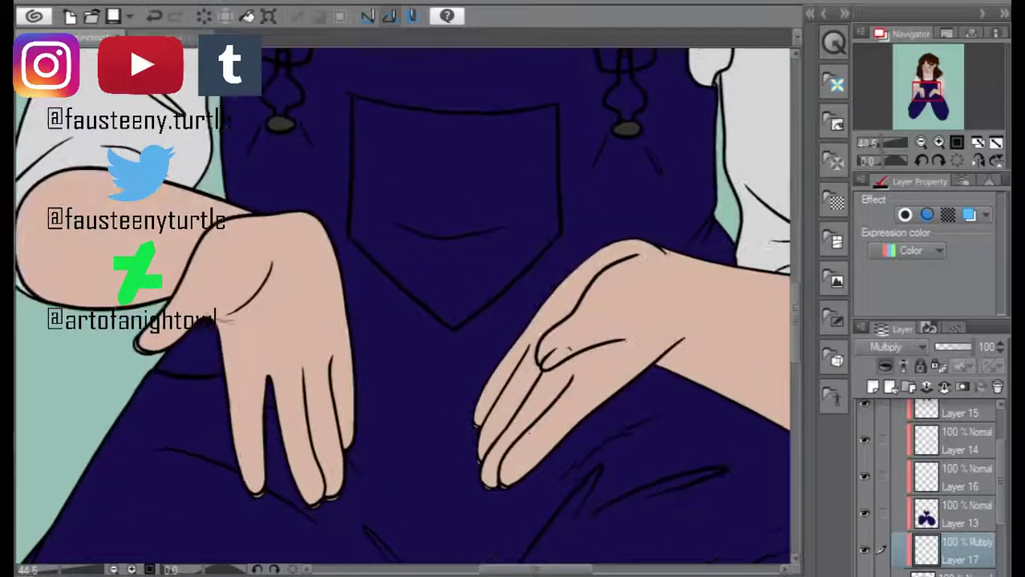
{"action": "mouse_move", "coordinate": [255, 499]}
{"action": "left_mouse_down"}
{"action": "mouse_move", "coordinate": [240, 441]}
{"action": "mouse_move", "coordinate": [373, 407]}
{"action": "left_mouse_up"}
{"action": "left_click_drag", "start_coordinate": [232, 385], "coordinate": [328, 377]}
{"action": "mouse_move", "coordinate": [273, 241]}
{"action": "left_mouse_down"}
{"action": "mouse_move", "coordinate": [302, 192]}
{"action": "mouse_move", "coordinate": [265, 337]}
{"action": "left_mouse_up"}
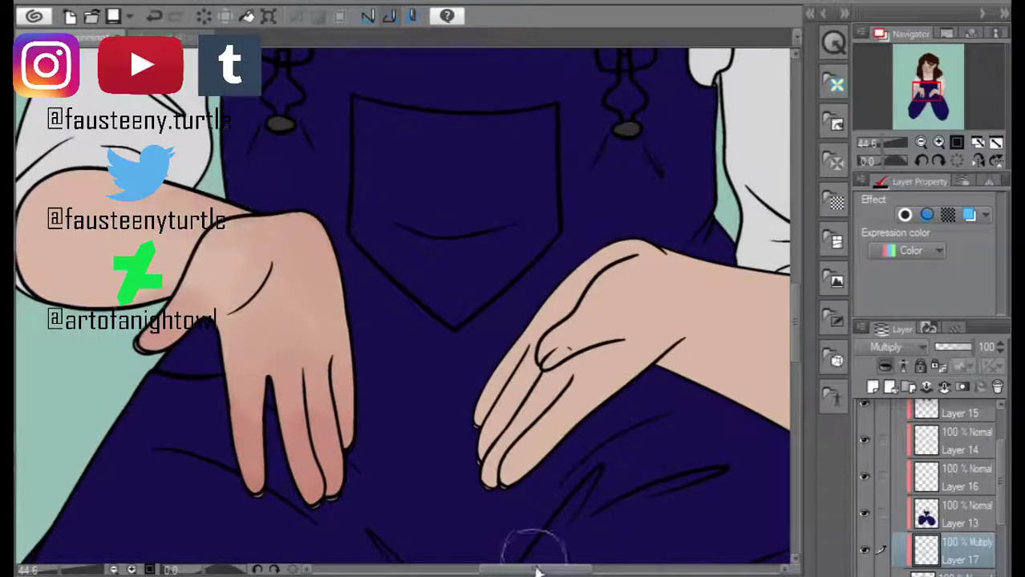
{"action": "left_click_drag", "start_coordinate": [542, 540], "coordinate": [696, 540]}
{"action": "left_click_drag", "start_coordinate": [228, 193], "coordinate": [263, 258]}
- Brush the same soft red blush over the fingertips, fingers and palm of the other hand
{"action": "left_click_drag", "start_coordinate": [734, 487], "coordinate": [601, 487]}
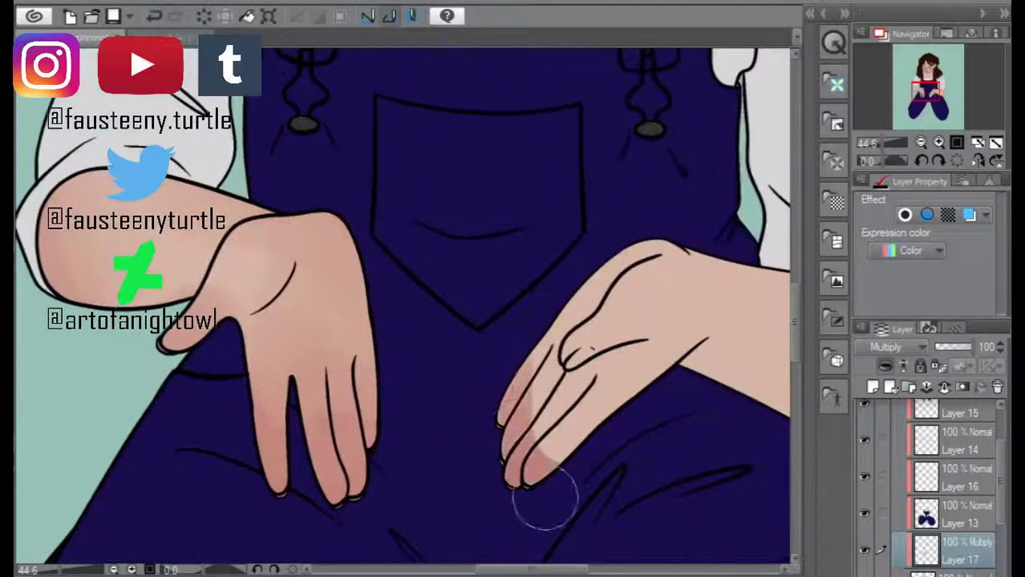
{"action": "left_click_drag", "start_coordinate": [538, 481], "coordinate": [542, 313]}
{"action": "left_click_drag", "start_coordinate": [634, 257], "coordinate": [609, 353]}
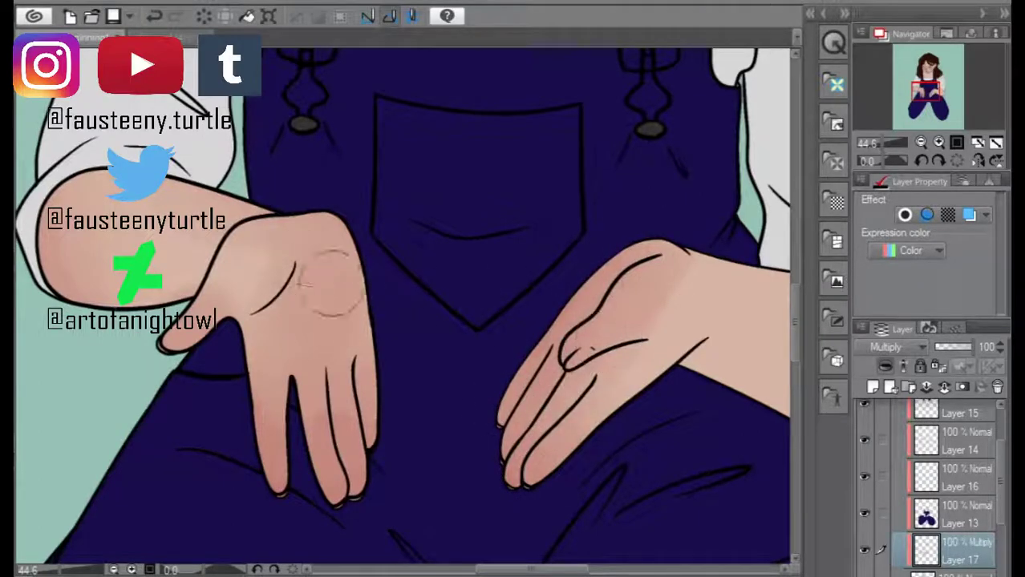
- Airbrush soft reddish shading onto the elbow and hand of the character's left arm on the Multiply layer, Layer 17
{"action": "left_click_drag", "start_coordinate": [706, 320], "coordinate": [351, 321]}
{"action": "left_click_drag", "start_coordinate": [521, 321], "coordinate": [481, 417]}
{"action": "left_click_drag", "start_coordinate": [513, 377], "coordinate": [489, 305]}
{"action": "left_click_drag", "start_coordinate": [304, 352], "coordinate": [272, 409]}
{"action": "scroll", "coordinate": [220, 347], "scroll_direction": "up", "scroll_amount": 1}
{"action": "left_click_drag", "start_coordinate": [216, 353], "coordinate": [241, 329]}
{"action": "key", "text": "ctrl+z"}
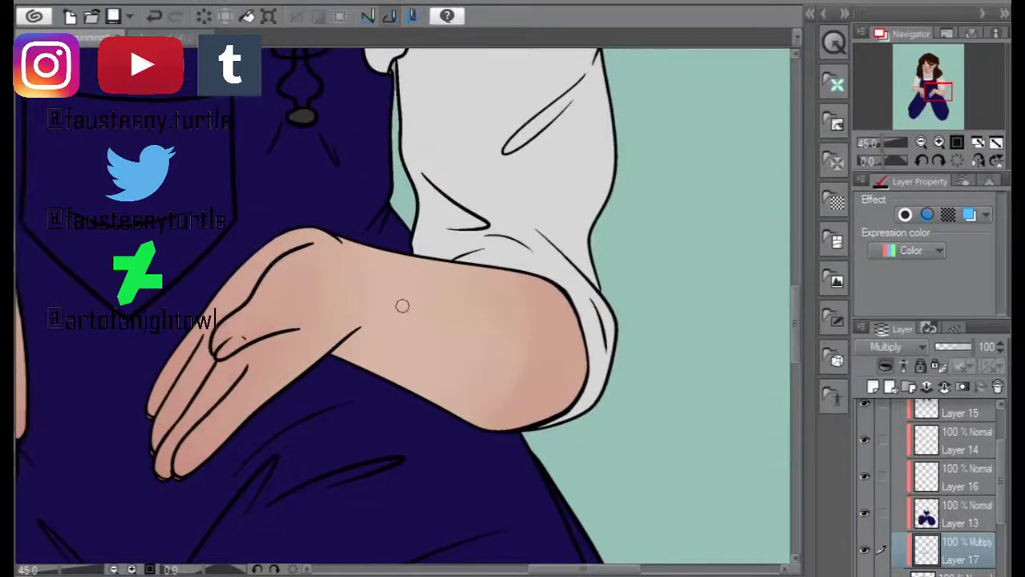
{"action": "scroll", "coordinate": [247, 340], "scroll_direction": "down", "scroll_amount": 1}
{"action": "scroll", "coordinate": [249, 342], "scroll_direction": "up", "scroll_amount": 2}
{"action": "mouse_move", "coordinate": [241, 296]}
{"action": "left_mouse_down"}
{"action": "mouse_move", "coordinate": [251, 321]}
{"action": "mouse_move", "coordinate": [241, 353]}
{"action": "left_mouse_up"}
{"action": "scroll", "coordinate": [290, 348], "scroll_direction": "down", "scroll_amount": 3}
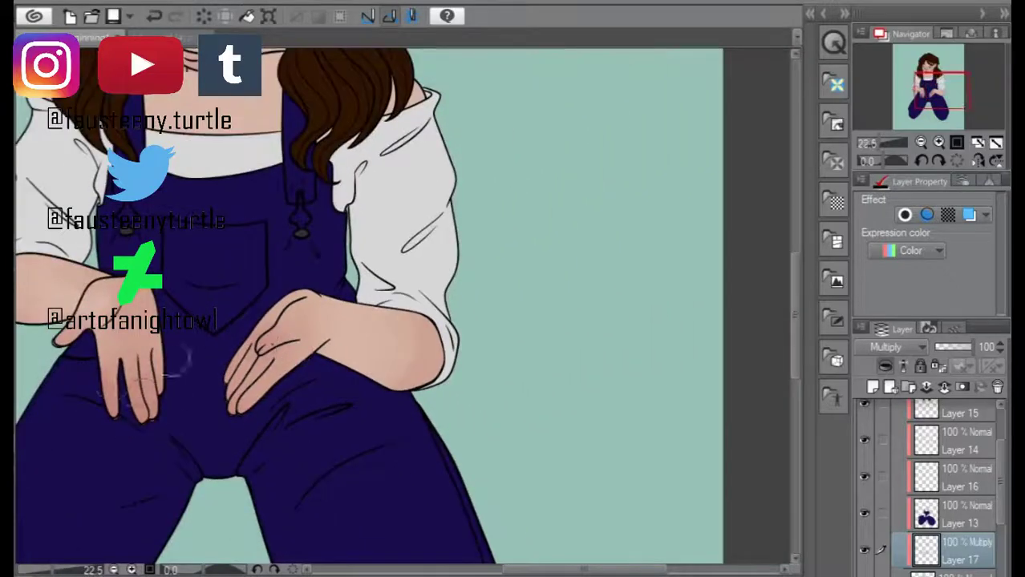
{"action": "scroll", "coordinate": [541, 343], "scroll_direction": "down", "scroll_amount": 3}
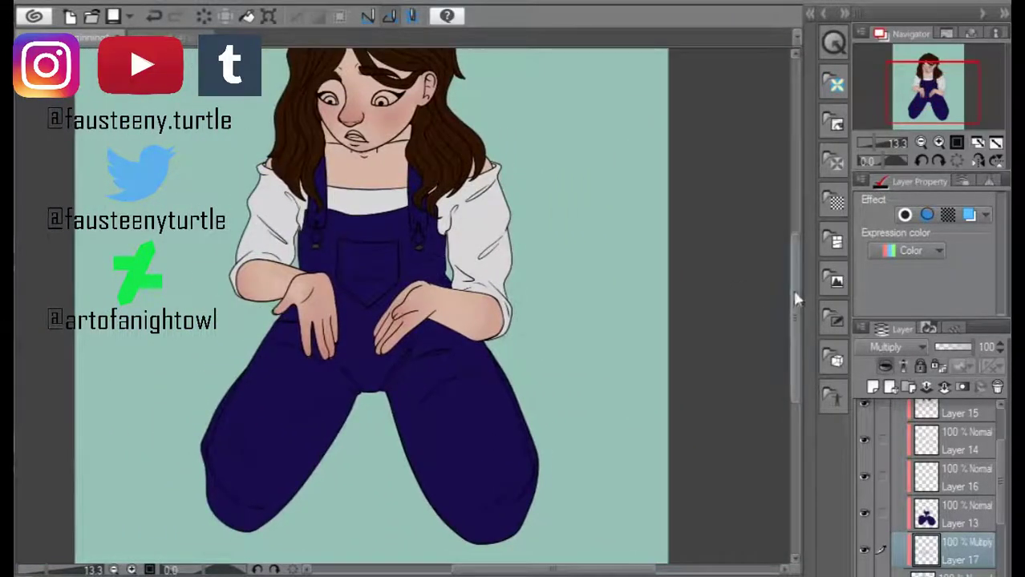
- Paint the upper and lower lips red on the Multiply layer
{"action": "scroll", "coordinate": [358, 120], "scroll_direction": "up", "scroll_amount": 7}
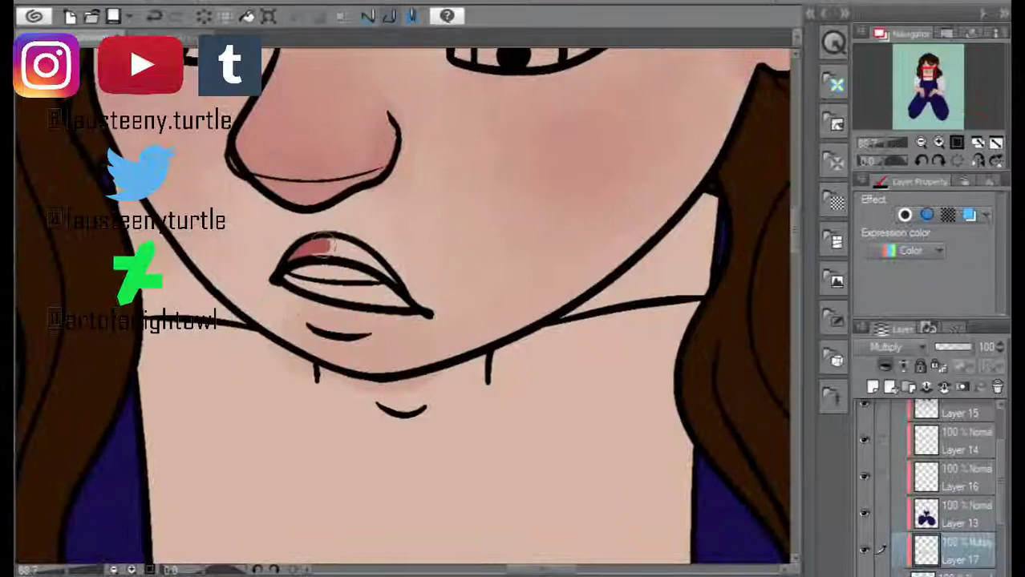
{"action": "mouse_move", "coordinate": [324, 246]}
{"action": "left_mouse_down"}
{"action": "mouse_move", "coordinate": [350, 247]}
{"action": "mouse_move", "coordinate": [386, 276]}
{"action": "left_mouse_up"}
{"action": "mouse_move", "coordinate": [283, 290]}
{"action": "left_mouse_down"}
{"action": "mouse_move", "coordinate": [348, 326]}
{"action": "mouse_move", "coordinate": [334, 320]}
{"action": "mouse_move", "coordinate": [394, 317]}
{"action": "mouse_move", "coordinate": [371, 332]}
{"action": "mouse_move", "coordinate": [421, 315]}
{"action": "left_mouse_up"}
{"action": "scroll", "coordinate": [280, 249], "scroll_direction": "down", "scroll_amount": 1}
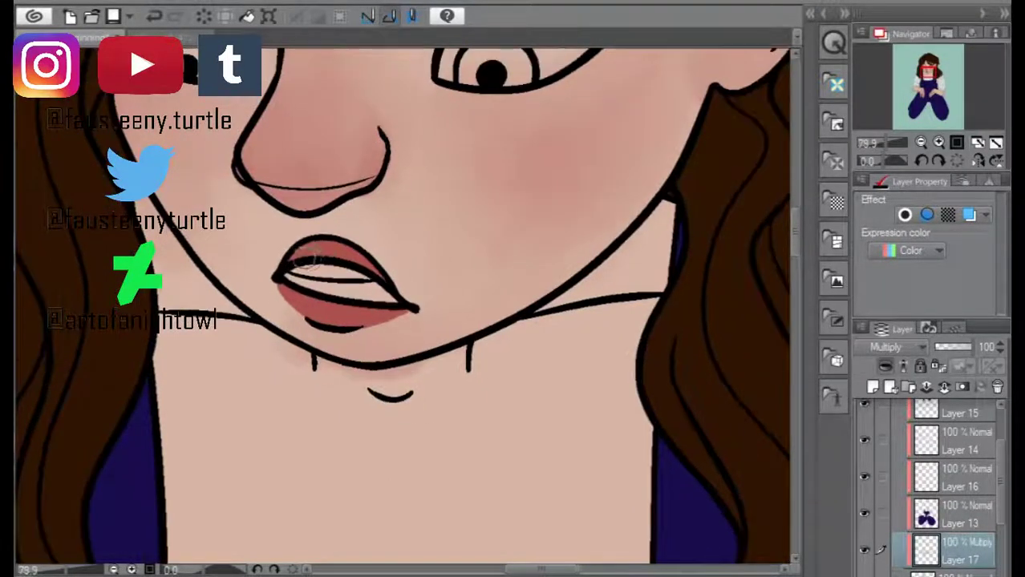
- Paint the teeth and the whites of both eyes white on a Normal layer
{"action": "scroll", "coordinate": [794, 251], "scroll_direction": "up", "scroll_amount": 3}
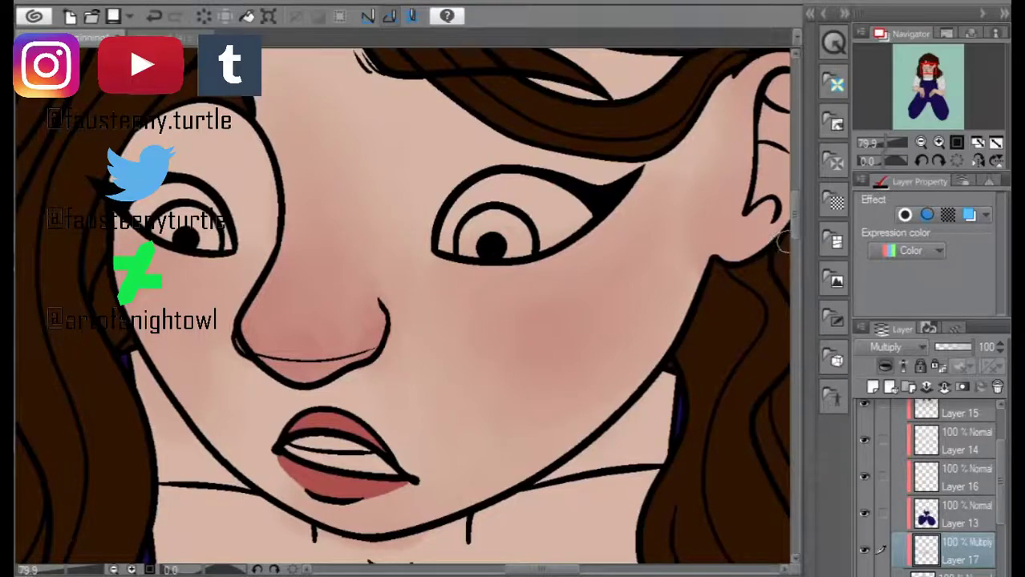
{"action": "scroll", "coordinate": [908, 525], "scroll_direction": "up", "scroll_amount": 1}
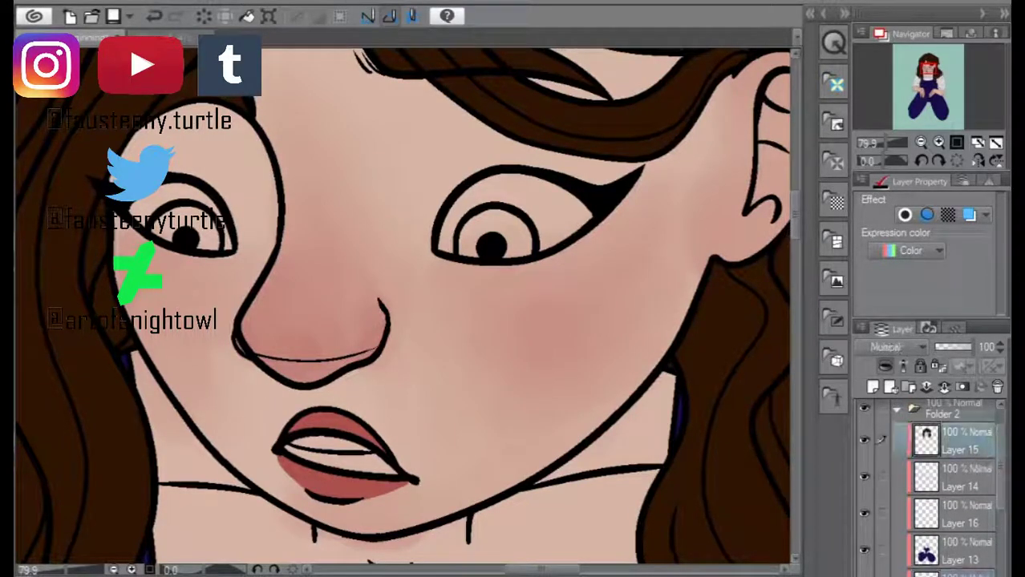
{"action": "scroll", "coordinate": [481, 240], "scroll_direction": "up", "scroll_amount": 2}
{"action": "left_click_drag", "start_coordinate": [276, 444], "coordinate": [378, 451]}
{"action": "mouse_move", "coordinate": [529, 170]}
{"action": "left_mouse_down"}
{"action": "mouse_move", "coordinate": [485, 194]}
{"action": "mouse_move", "coordinate": [617, 128]}
{"action": "mouse_move", "coordinate": [577, 205]}
{"action": "mouse_move", "coordinate": [606, 172]}
{"action": "mouse_move", "coordinate": [610, 180]}
{"action": "left_mouse_up"}
{"action": "mouse_move", "coordinate": [80, 145]}
{"action": "left_mouse_down"}
{"action": "mouse_move", "coordinate": [180, 191]}
{"action": "mouse_move", "coordinate": [200, 189]}
{"action": "mouse_move", "coordinate": [116, 136]}
{"action": "left_mouse_up"}
{"action": "scroll", "coordinate": [345, 264], "scroll_direction": "down", "scroll_amount": 2}
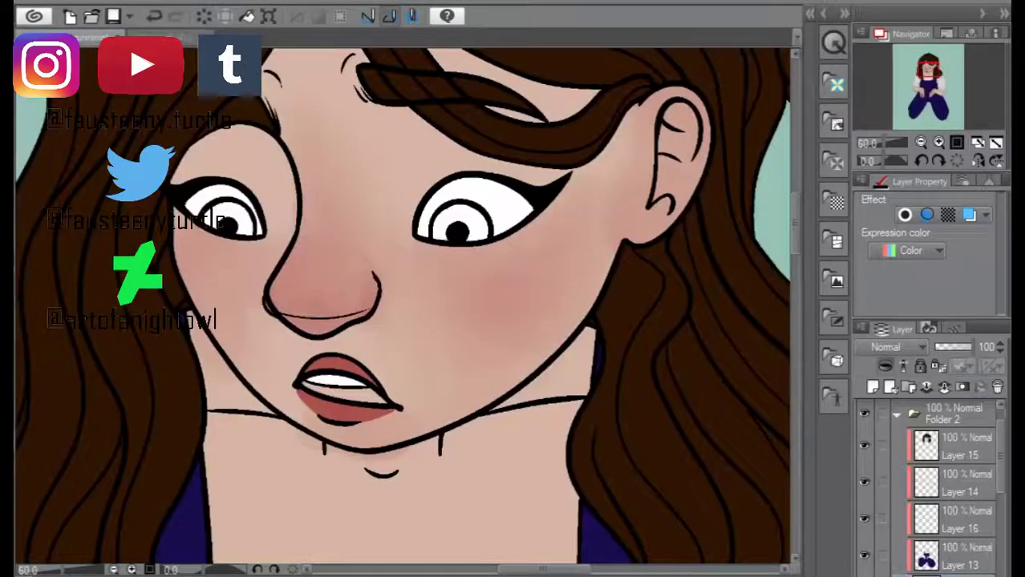
- Paint the irises of both eyes light green around the black pupils
{"action": "scroll", "coordinate": [401, 305], "scroll_direction": "up", "scroll_amount": 1}
{"action": "mouse_move", "coordinate": [437, 216]}
{"action": "left_mouse_down"}
{"action": "mouse_move", "coordinate": [461, 245]}
{"action": "mouse_move", "coordinate": [473, 237]}
{"action": "left_mouse_up"}
{"action": "left_click_drag", "start_coordinate": [449, 201], "coordinate": [490, 240]}
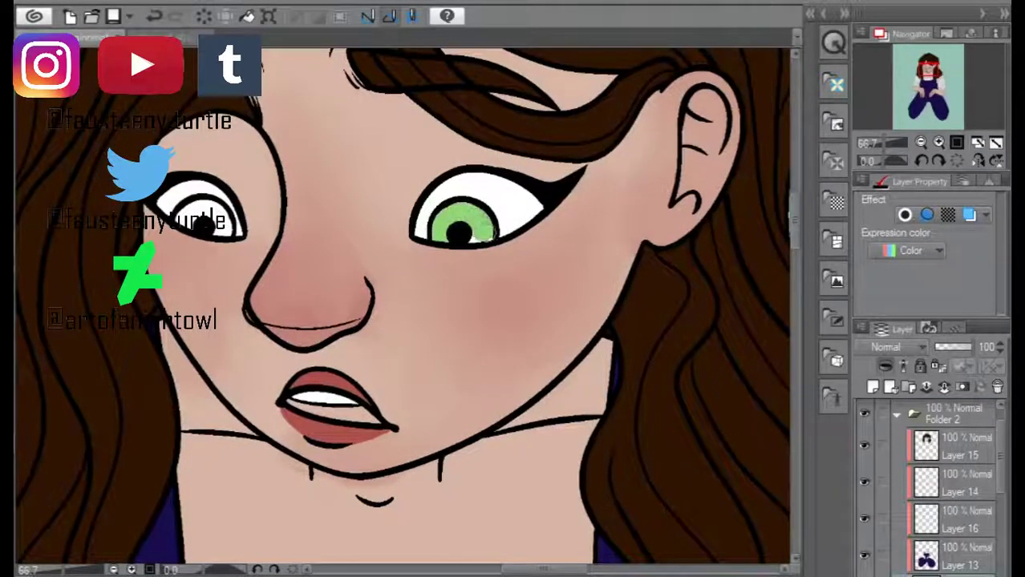
{"action": "scroll", "coordinate": [303, 205], "scroll_direction": "down", "scroll_amount": 2}
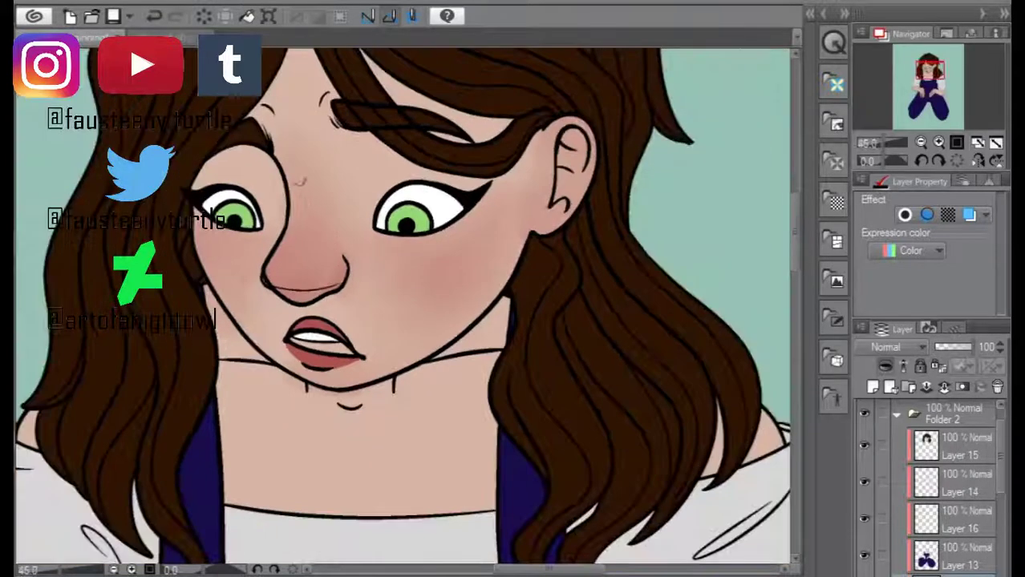
- Darken and adjust the saturation of the green irises with a Hue/Saturation/Luminosity correction
{"action": "left_click_drag", "start_coordinate": [96, 509], "coordinate": [56, 503]}
{"action": "left_click_drag", "start_coordinate": [48, 543], "coordinate": [84, 542]}
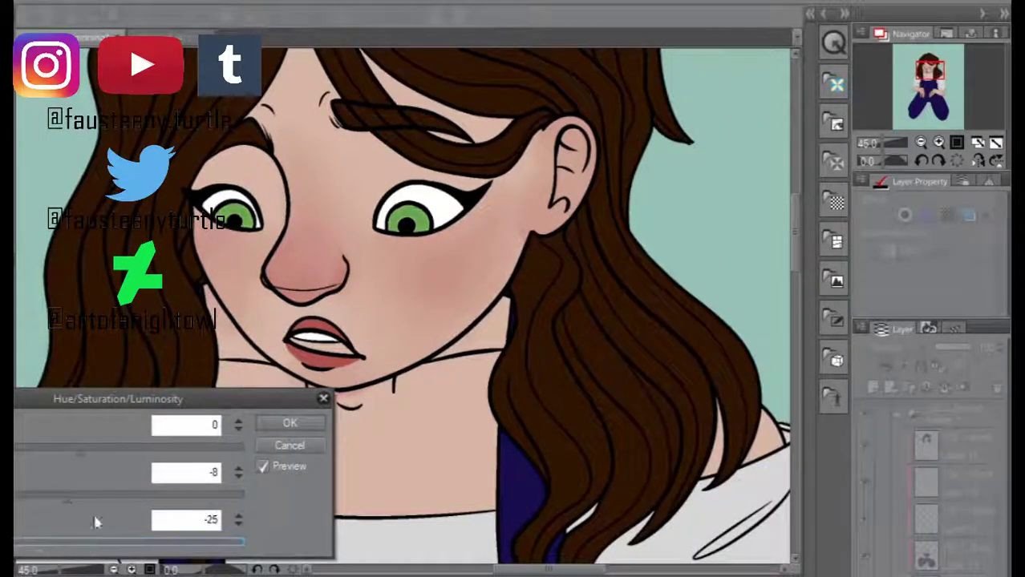
{"action": "left_click_drag", "start_coordinate": [125, 505], "coordinate": [157, 504]}
{"action": "left_click_drag", "start_coordinate": [84, 542], "coordinate": [74, 542]}
{"action": "scroll", "coordinate": [401, 305], "scroll_direction": "down", "scroll_amount": 3}
{"action": "key", "text": "Return"}
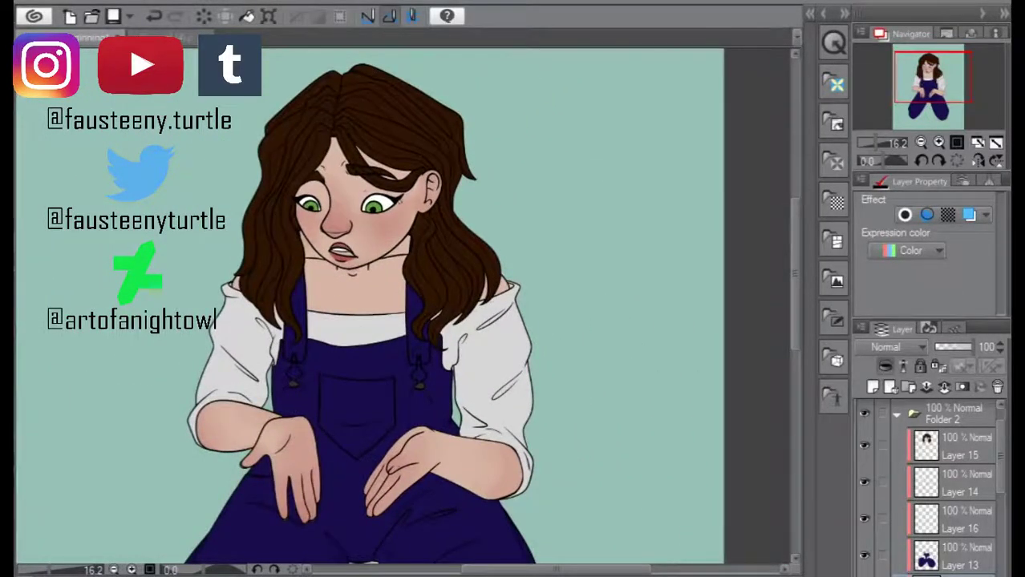
- Shade the irises with darker green along their upper edges and around the pupils
{"action": "scroll", "coordinate": [356, 197], "scroll_direction": "up", "scroll_amount": 3}
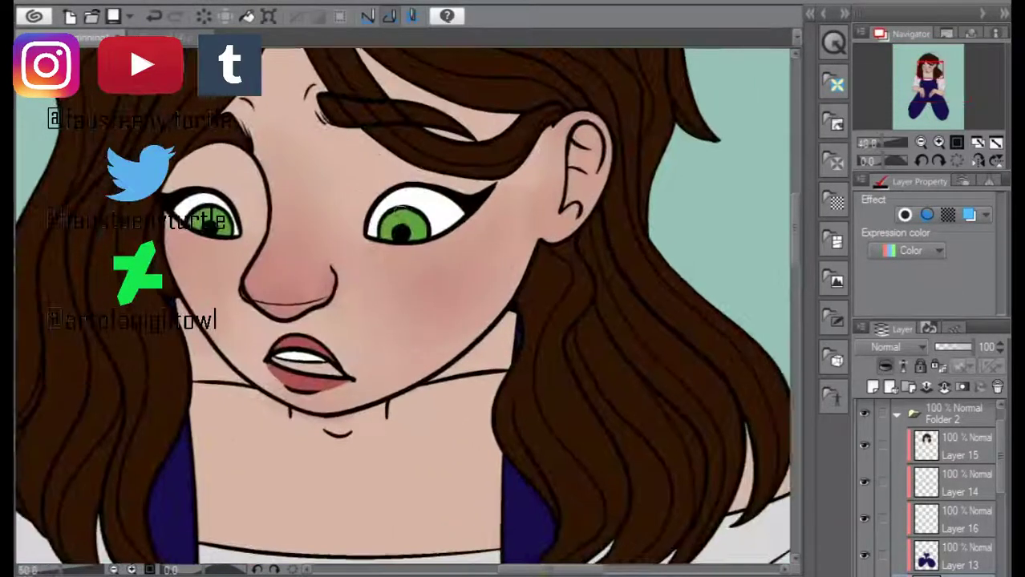
{"action": "scroll", "coordinate": [329, 217], "scroll_direction": "up", "scroll_amount": 1}
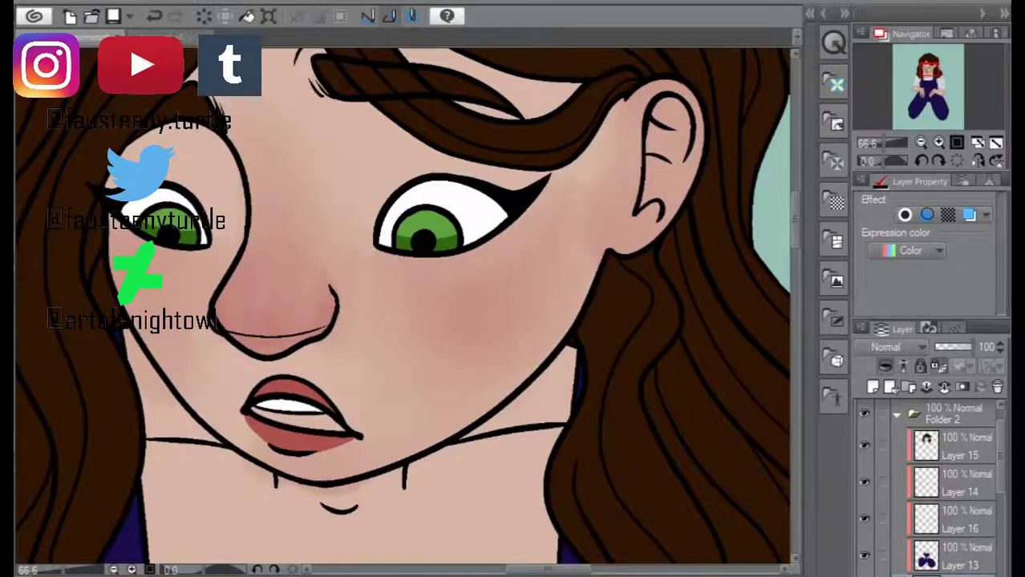
{"action": "scroll", "coordinate": [407, 246], "scroll_direction": "up", "scroll_amount": 1}
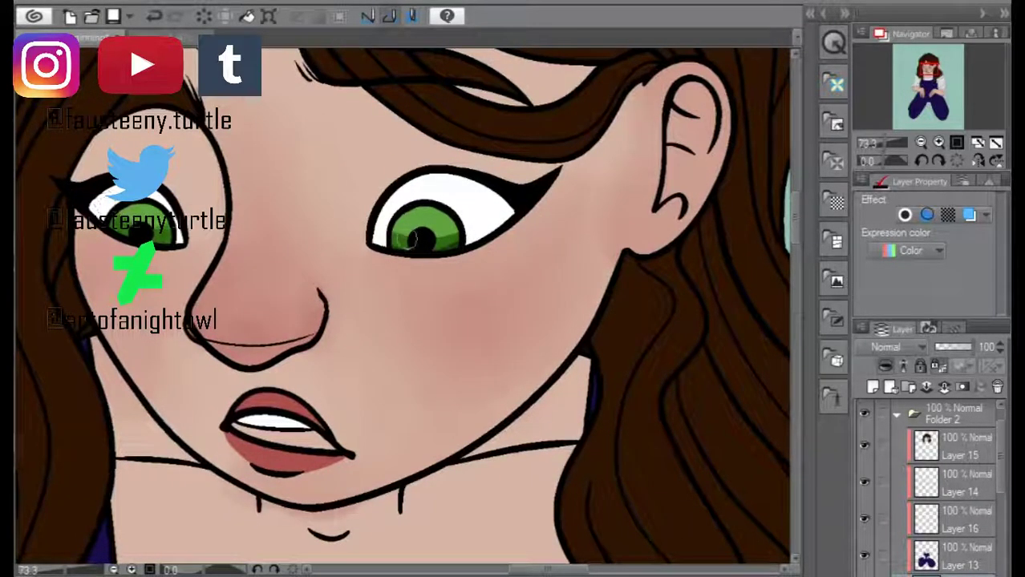
{"action": "left_click_drag", "start_coordinate": [398, 215], "coordinate": [460, 218]}
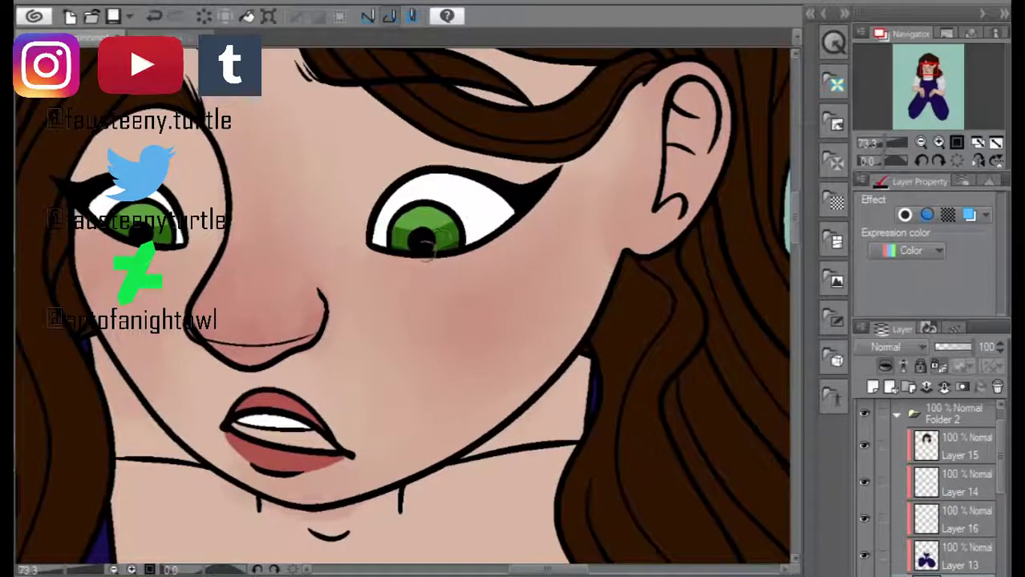
{"action": "mouse_move", "coordinate": [393, 251]}
{"action": "left_mouse_down"}
{"action": "mouse_move", "coordinate": [421, 239]}
{"action": "mouse_move", "coordinate": [196, 239]}
{"action": "mouse_move", "coordinate": [424, 246]}
{"action": "left_mouse_up"}
{"action": "scroll", "coordinate": [401, 305], "scroll_direction": "down", "scroll_amount": 5}
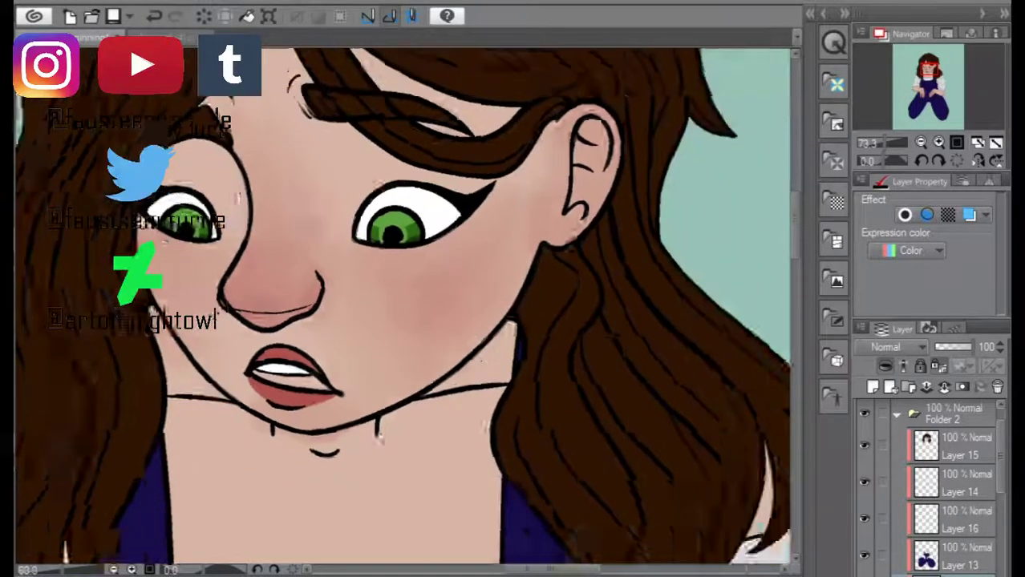
- Save the illustration and add a new layer above Folder 1 and Folder 2
{"action": "key", "text": "alt+f"}
{"action": "key", "text": "ctrl+s"}
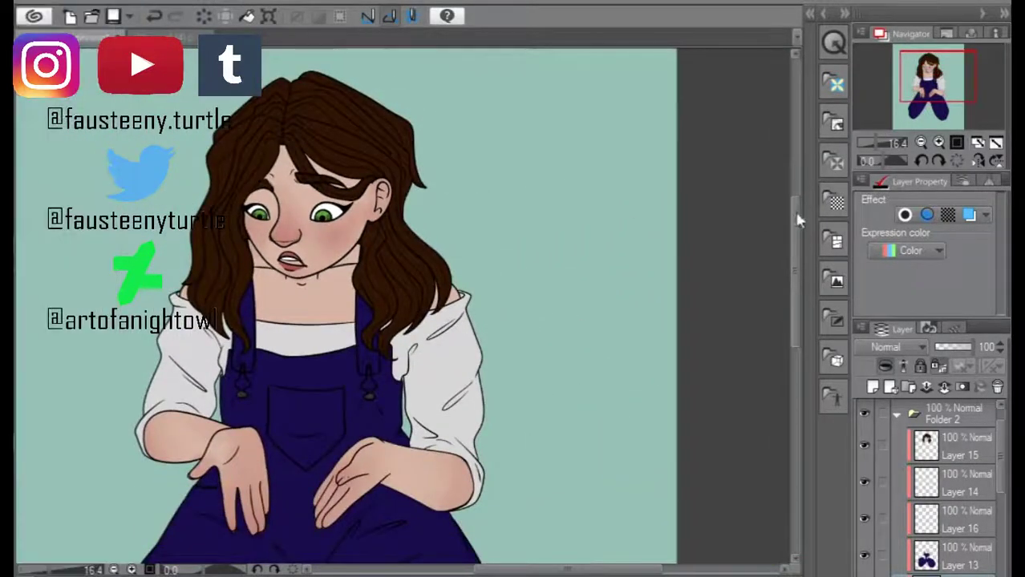
{"action": "left_click_drag", "start_coordinate": [796, 232], "coordinate": [803, 268]}
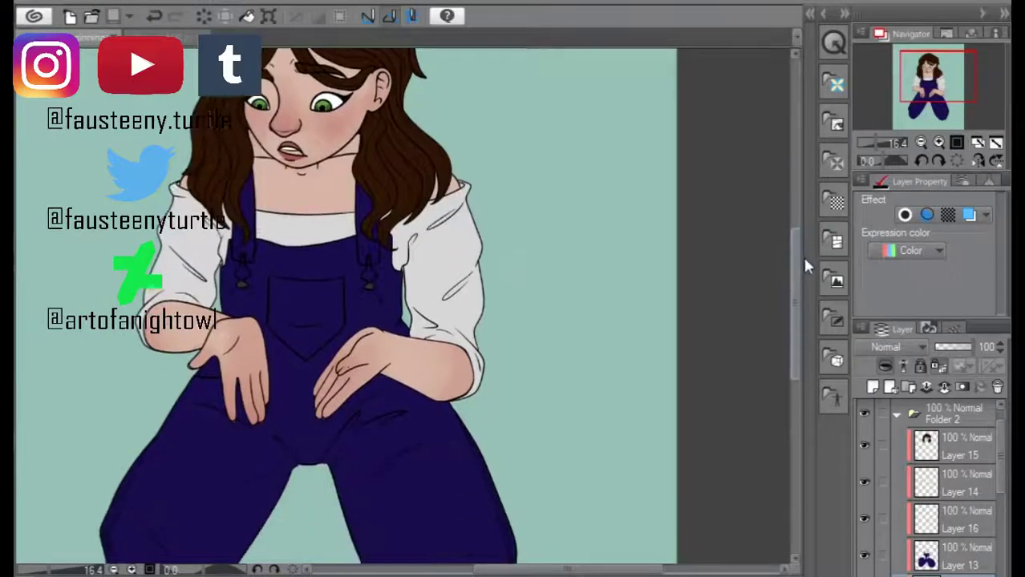
{"action": "scroll", "coordinate": [801, 268], "scroll_direction": "down", "scroll_amount": 1}
{"action": "left_click", "coordinate": [897, 413]}
{"action": "left_click", "coordinate": [873, 387]}
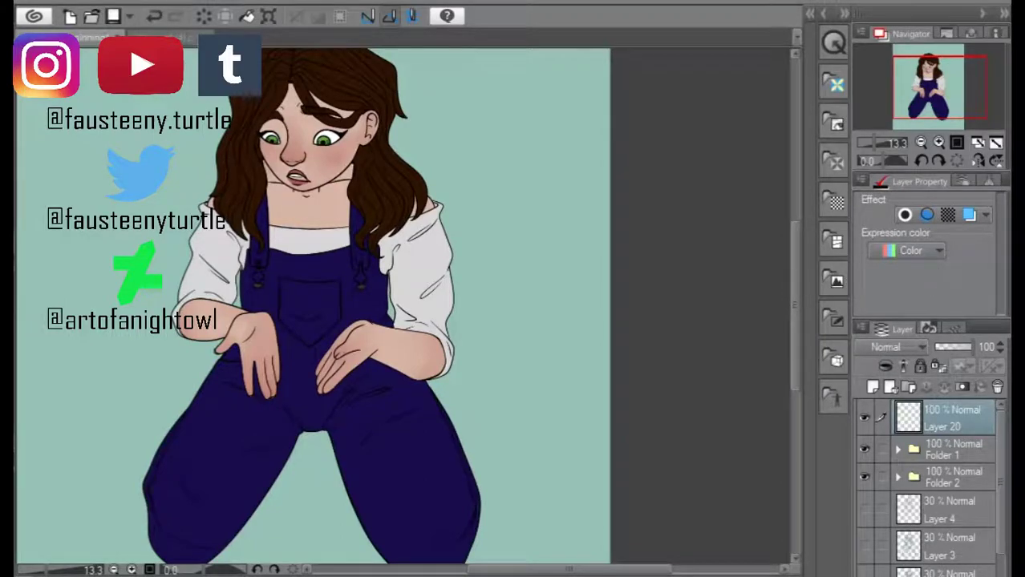
- Paint a soft round green orb over the open palm, with one large and one small curling tendril rising from it
{"action": "key", "text": "ctrl+z"}
{"action": "scroll", "coordinate": [406, 303], "scroll_direction": "up", "scroll_amount": 3}
{"action": "left_click", "coordinate": [297, 331]}
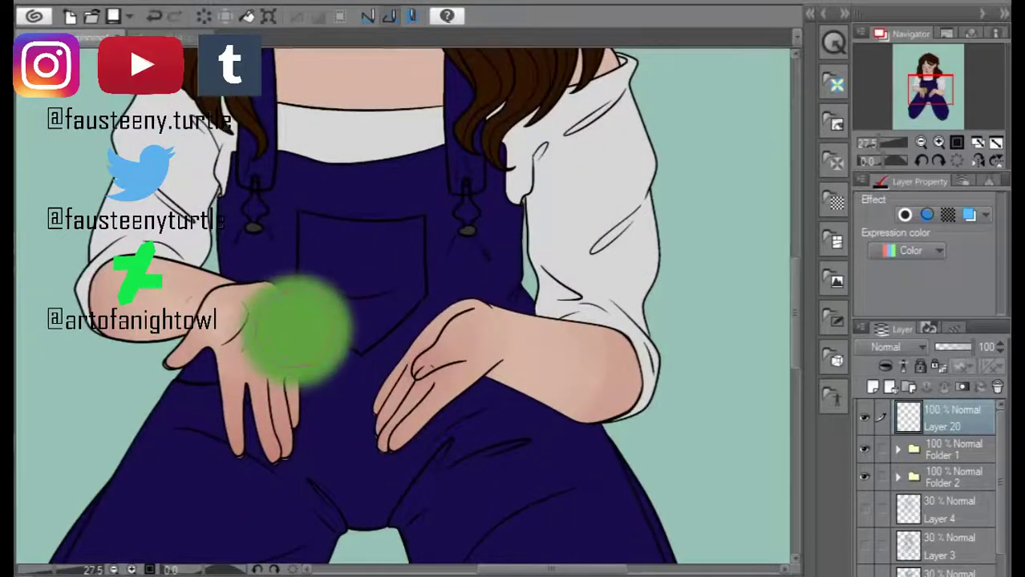
{"action": "scroll", "coordinate": [288, 264], "scroll_direction": "up", "scroll_amount": 1}
{"action": "left_click_drag", "start_coordinate": [314, 277], "coordinate": [316, 232]}
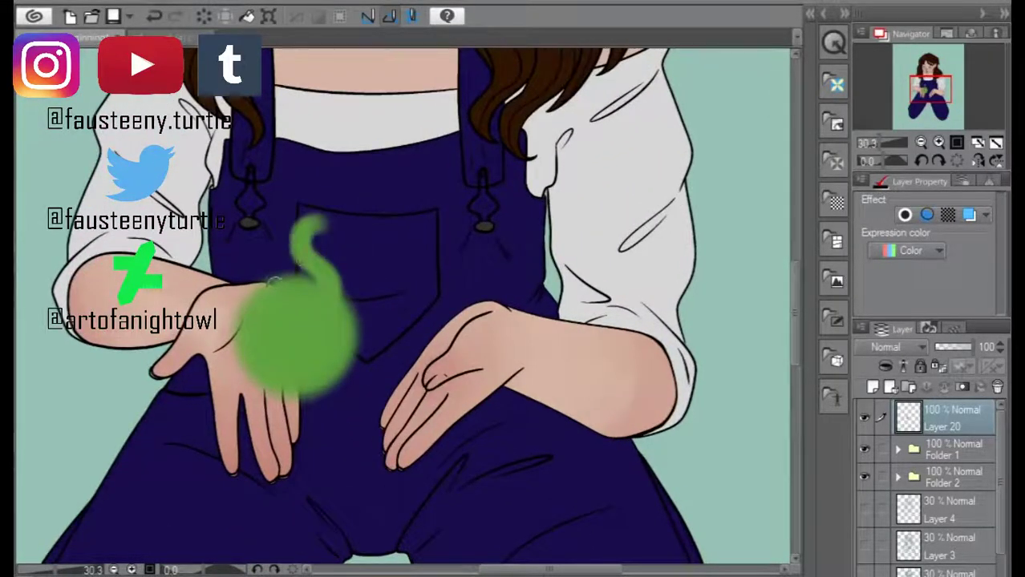
{"action": "key", "text": "ctrl+z"}
{"action": "mouse_move", "coordinate": [315, 277]}
{"action": "left_mouse_down"}
{"action": "mouse_move", "coordinate": [309, 229]}
{"action": "mouse_move", "coordinate": [345, 241]}
{"action": "mouse_move", "coordinate": [293, 249]}
{"action": "left_mouse_up"}
{"action": "left_click_drag", "start_coordinate": [248, 277], "coordinate": [315, 274]}
{"action": "key", "text": "ctrl+z"}
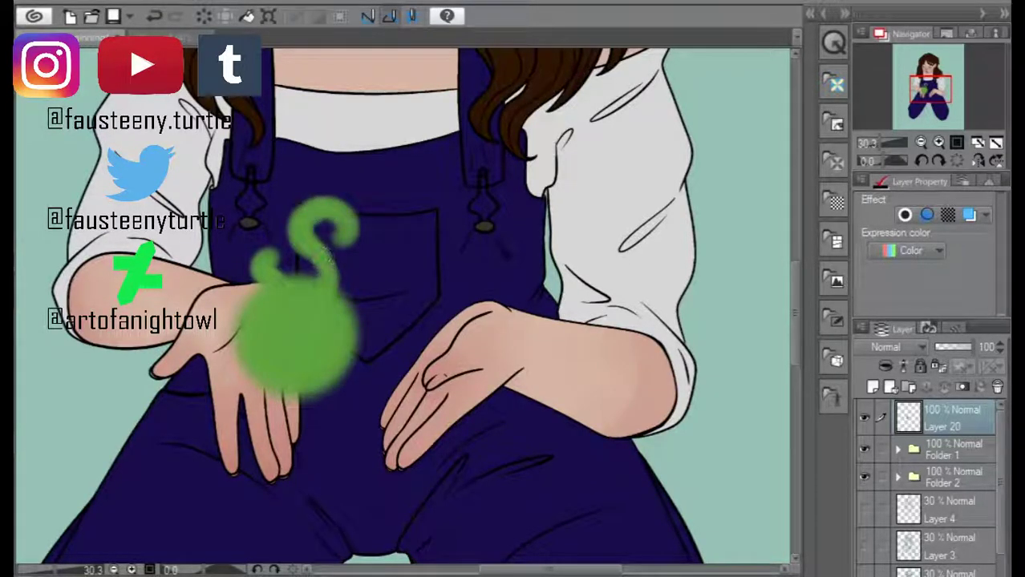
- Add a new layer above the orb layer and set its blending mode to Vivid light
{"action": "left_click", "coordinate": [872, 387]}
{"action": "left_click", "coordinate": [896, 346]}
{"action": "left_click", "coordinate": [897, 246]}
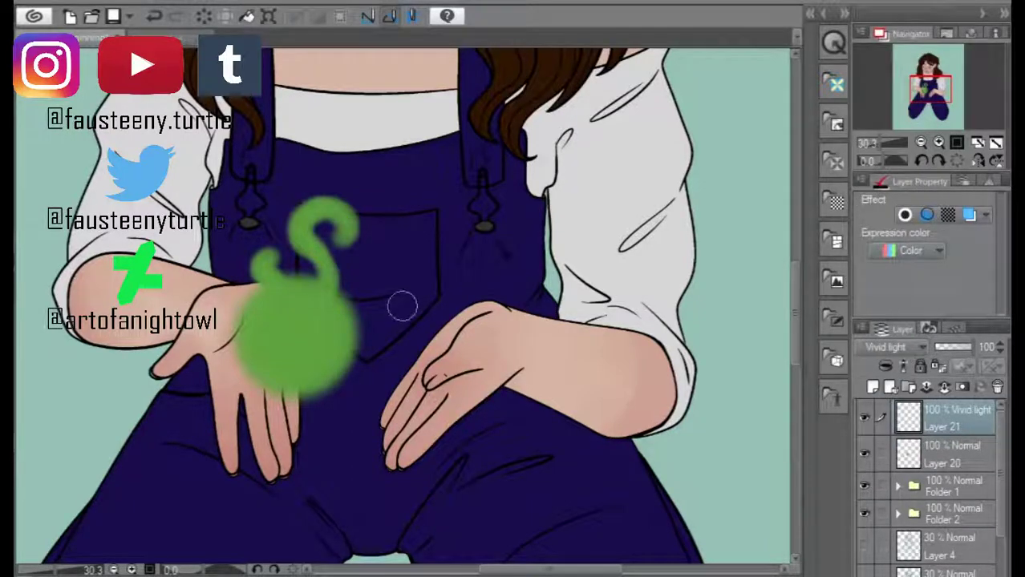
- Airbrush a bright green glow over and around the orb and its tendrils on the Vivid light layer
{"action": "mouse_move", "coordinate": [336, 353]}
{"action": "left_mouse_down"}
{"action": "mouse_move", "coordinate": [297, 320]}
{"action": "mouse_move", "coordinate": [338, 339]}
{"action": "left_mouse_up"}
{"action": "mouse_move", "coordinate": [272, 289]}
{"action": "left_mouse_down"}
{"action": "mouse_move", "coordinate": [296, 220]}
{"action": "mouse_move", "coordinate": [343, 218]}
{"action": "left_mouse_up"}
{"action": "scroll", "coordinate": [304, 313], "scroll_direction": "down", "scroll_amount": 3}
{"action": "scroll", "coordinate": [400, 302], "scroll_direction": "up", "scroll_amount": 1}
{"action": "scroll", "coordinate": [400, 302], "scroll_direction": "up", "scroll_amount": 1}
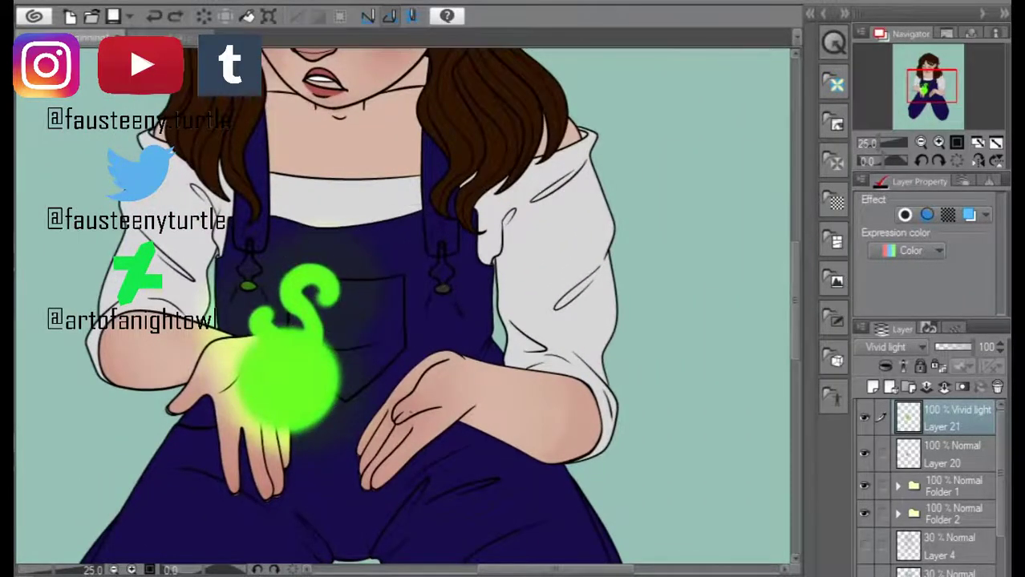
{"action": "left_click", "coordinate": [48, 0]}
{"action": "left_click", "coordinate": [39, 451]}
{"action": "type", "text": "20"}
{"action": "left_click_drag", "start_coordinate": [196, 405], "coordinate": [73, 427]}
{"action": "left_click", "coordinate": [13, 467]}
{"action": "left_click", "coordinate": [13, 561]}
{"action": "mouse_move", "coordinate": [58, 561]}
{"action": "left_mouse_down"}
{"action": "mouse_move", "coordinate": [85, 561]}
{"action": "mouse_move", "coordinate": [67, 561]}
{"action": "left_mouse_up"}
{"action": "left_click", "coordinate": [12, 467]}
{"action": "left_click", "coordinate": [13, 561]}
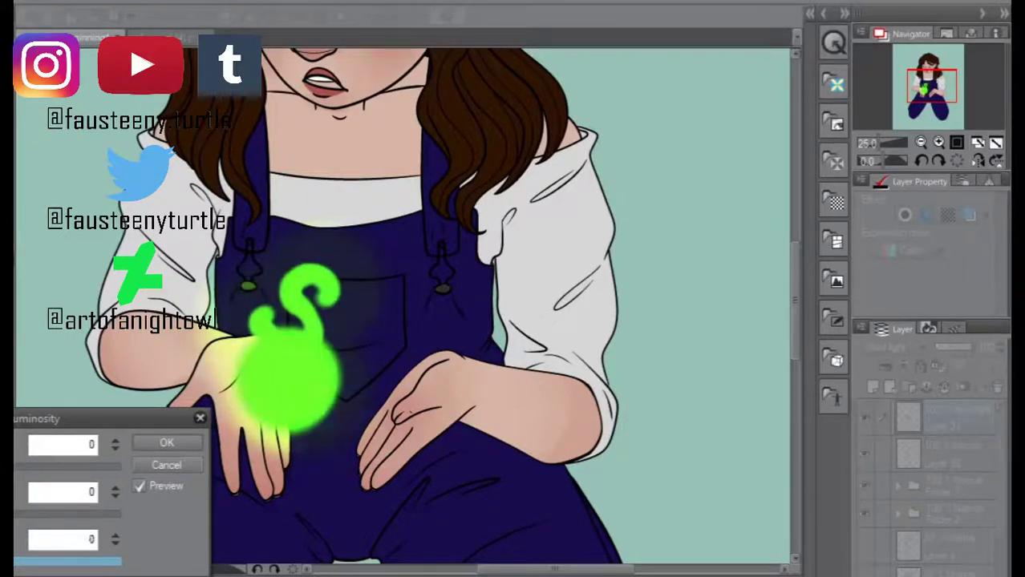
{"action": "left_click", "coordinate": [166, 465]}
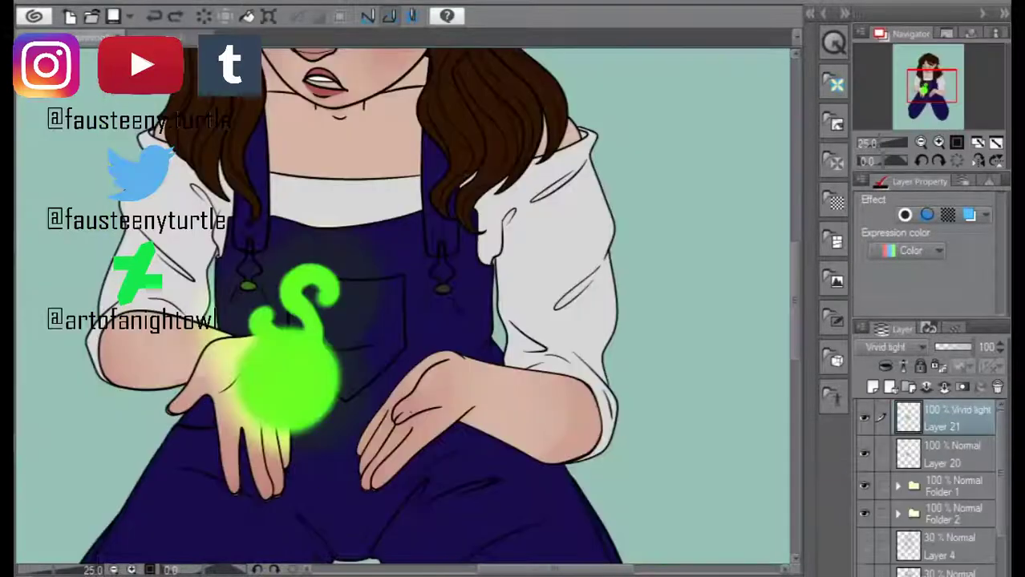
- Shift the hue of the Vivid light glow layer to 57 with a Hue/Saturation/Luminosity correction
{"action": "left_click", "coordinate": [137, 411]}
{"action": "mouse_move", "coordinate": [16, 466]}
{"action": "left_mouse_down"}
{"action": "mouse_move", "coordinate": [48, 476]}
{"action": "mouse_move", "coordinate": [14, 476]}
{"action": "mouse_move", "coordinate": [92, 482]}
{"action": "mouse_move", "coordinate": [23, 481]}
{"action": "left_mouse_up"}
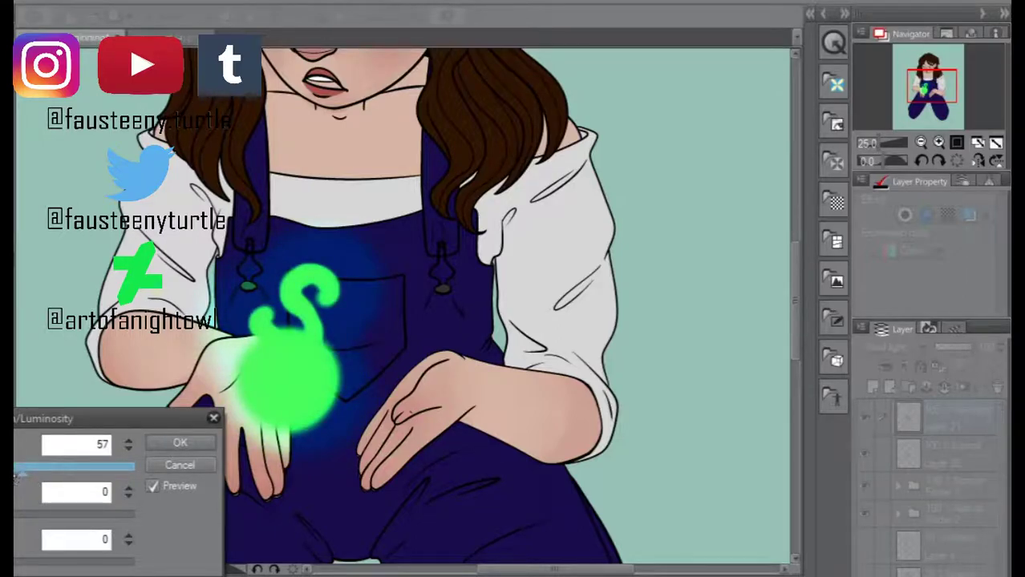
{"action": "left_click", "coordinate": [179, 443]}
{"action": "scroll", "coordinate": [658, 465], "scroll_direction": "down", "scroll_amount": 1}
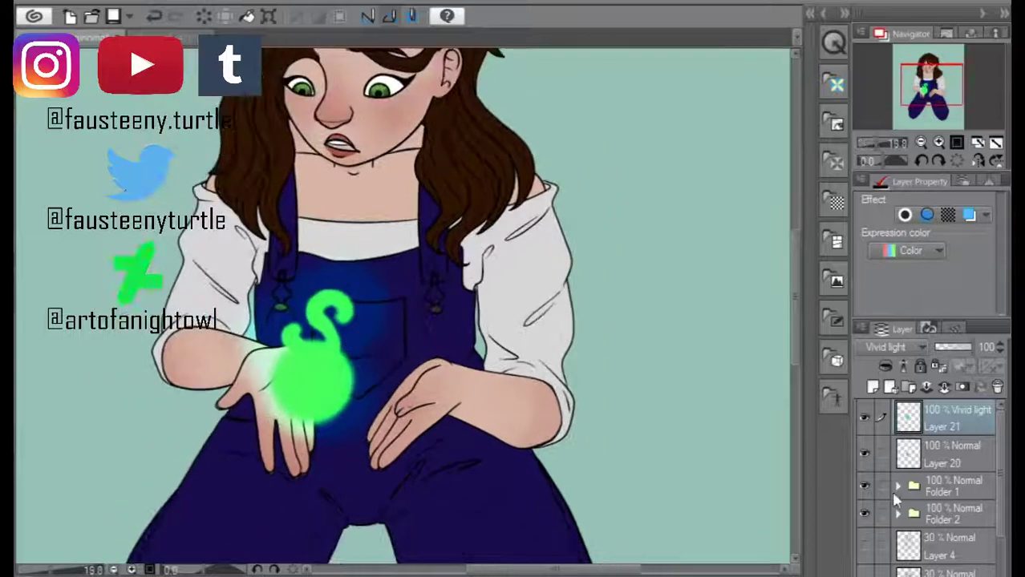
- Apply a further hue correction to the glow layer and compare the picture with that layer hidden and shown
{"action": "left_click", "coordinate": [34, 16]}
{"action": "left_click", "coordinate": [161, 403]}
{"action": "left_click_drag", "start_coordinate": [16, 473], "coordinate": [19, 481]}
{"action": "left_click", "coordinate": [178, 443]}
{"action": "scroll", "coordinate": [285, 220], "scroll_direction": "down", "scroll_amount": 1}
{"action": "scroll", "coordinate": [335, 296], "scroll_direction": "up", "scroll_amount": 1}
{"action": "left_click", "coordinate": [865, 417]}
{"action": "left_click", "coordinate": [950, 418]}
{"action": "left_click", "coordinate": [864, 417]}
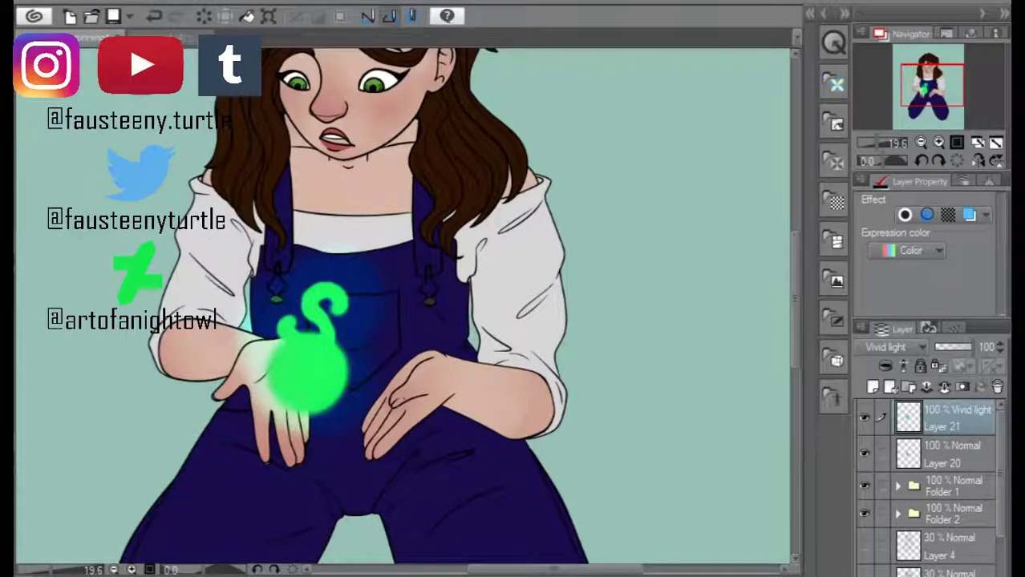
- Try airbrushing more bright green over the orb and its tendrils on the Vivid light layer
{"action": "scroll", "coordinate": [321, 369], "scroll_direction": "up", "scroll_amount": 2}
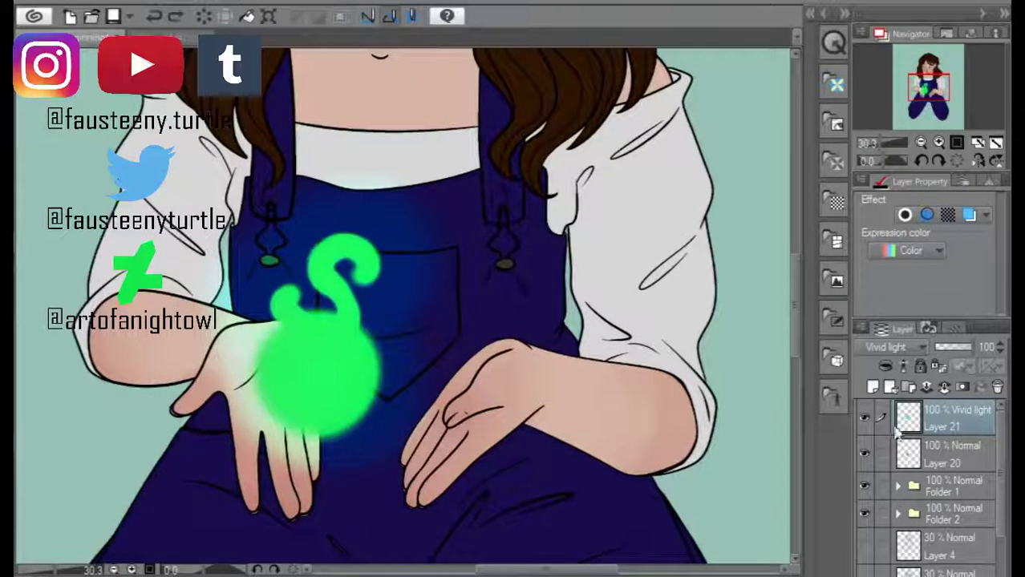
{"action": "mouse_move", "coordinate": [334, 377]}
{"action": "left_mouse_down"}
{"action": "mouse_move", "coordinate": [321, 401]}
{"action": "mouse_move", "coordinate": [332, 378]}
{"action": "mouse_move", "coordinate": [306, 308]}
{"action": "left_mouse_up"}
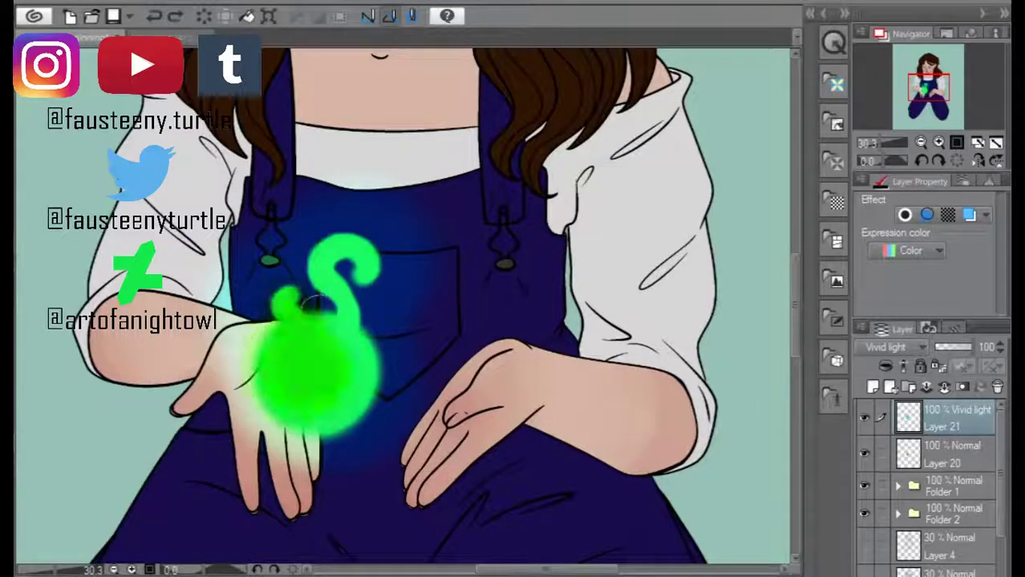
{"action": "key", "text": "ctrl+z"}
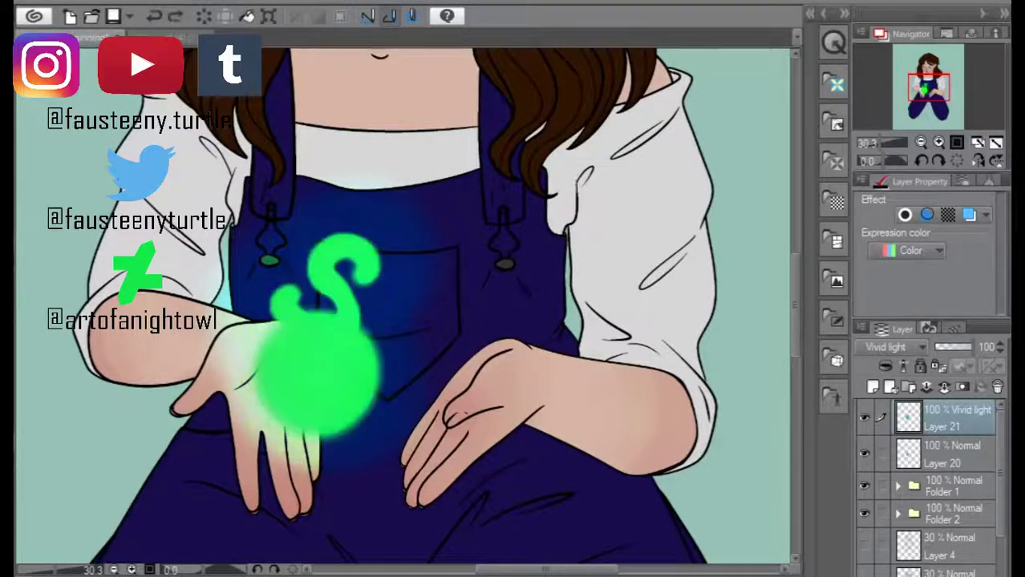
{"action": "mouse_move", "coordinate": [321, 401]}
{"action": "left_mouse_down"}
{"action": "mouse_move", "coordinate": [289, 313]}
{"action": "mouse_move", "coordinate": [344, 272]}
{"action": "left_mouse_up"}
{"action": "key", "text": "ctrl+z"}
{"action": "key", "text": "ctrl+y"}
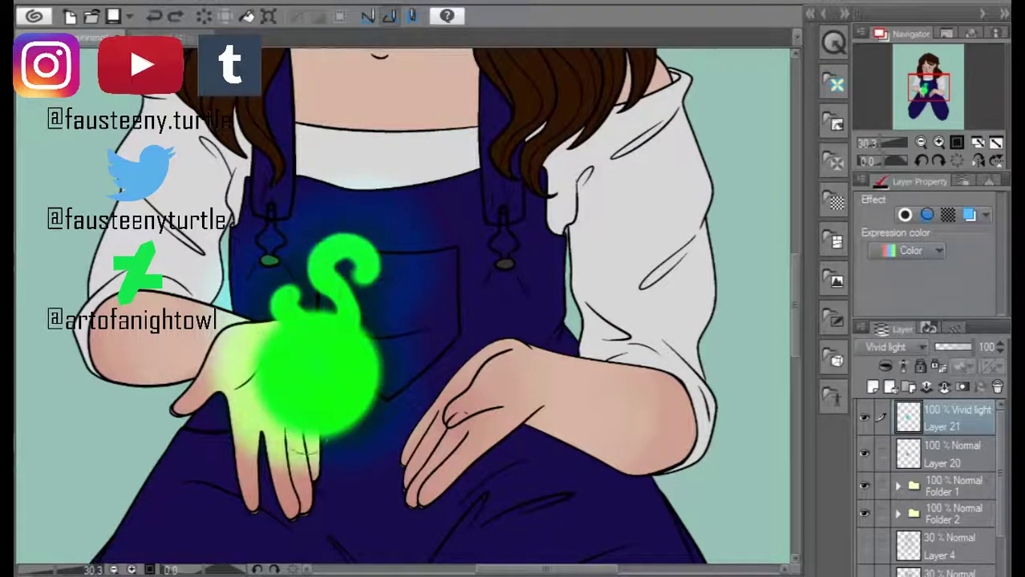
{"action": "key", "text": "ctrl+z"}
- Try extra airbrush strokes over the orb on Layer 20 and the Vivid light layer, comparing with the glow hidden and shown
{"action": "left_click", "coordinate": [865, 453]}
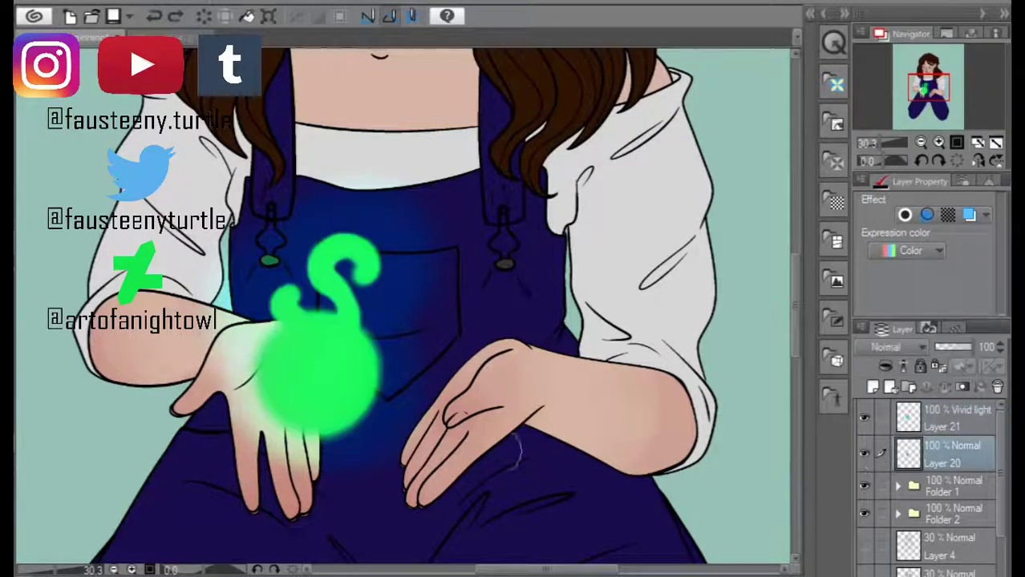
{"action": "mouse_move", "coordinate": [325, 359]}
{"action": "left_mouse_down"}
{"action": "mouse_move", "coordinate": [364, 377]}
{"action": "mouse_move", "coordinate": [344, 433]}
{"action": "left_mouse_up"}
{"action": "key", "text": "ctrl+z"}
{"action": "left_click", "coordinate": [865, 418]}
{"action": "left_click", "coordinate": [865, 418]}
{"action": "left_click", "coordinate": [946, 418]}
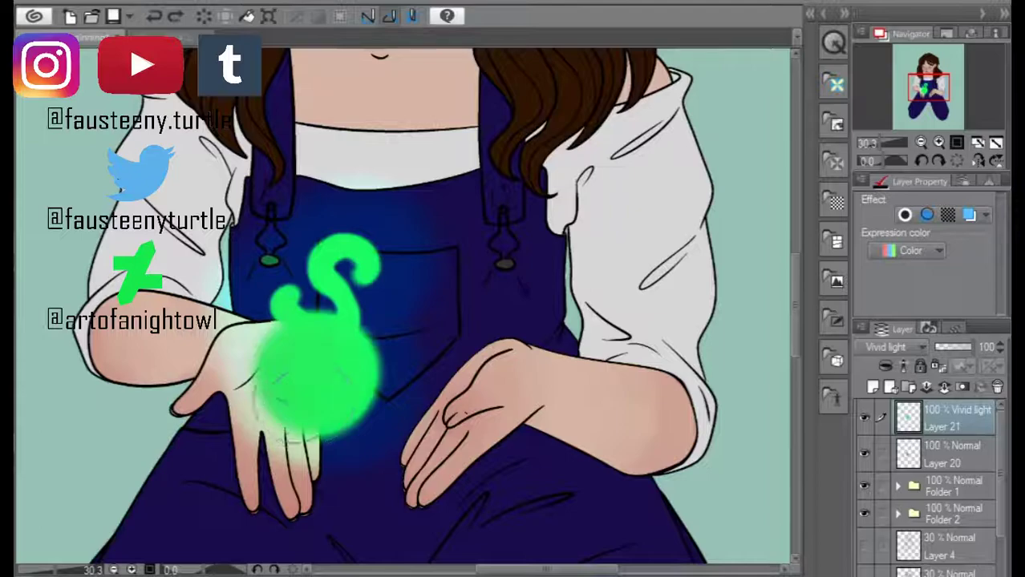
{"action": "key", "text": "ctrl+z"}
{"action": "mouse_move", "coordinate": [336, 289]}
{"action": "left_mouse_down"}
{"action": "mouse_move", "coordinate": [348, 270]}
{"action": "mouse_move", "coordinate": [321, 352]}
{"action": "mouse_move", "coordinate": [252, 385]}
{"action": "left_mouse_up"}
{"action": "key", "text": "ctrl+z"}
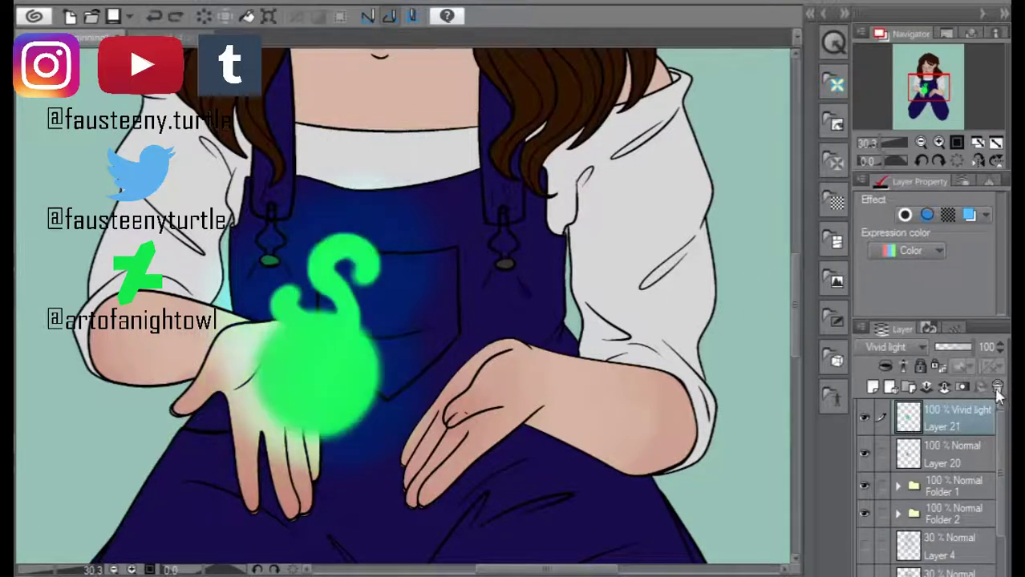
- Delete the Vivid light glow layer and replace it with a new empty layer set to Vivid light
{"action": "key", "text": "Delete"}
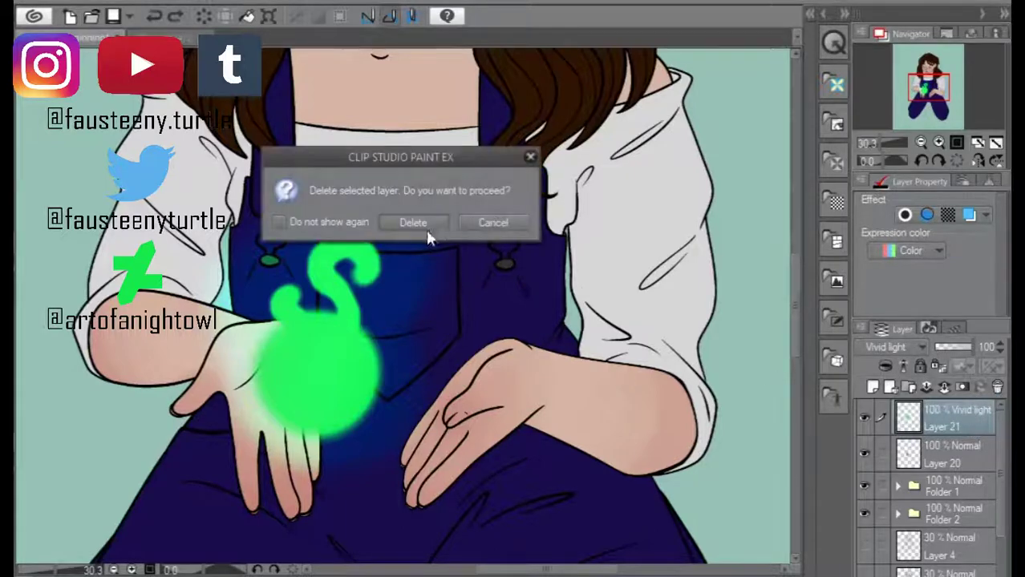
{"action": "left_click", "coordinate": [412, 222]}
{"action": "left_click", "coordinate": [894, 346]}
{"action": "left_click", "coordinate": [894, 346]}
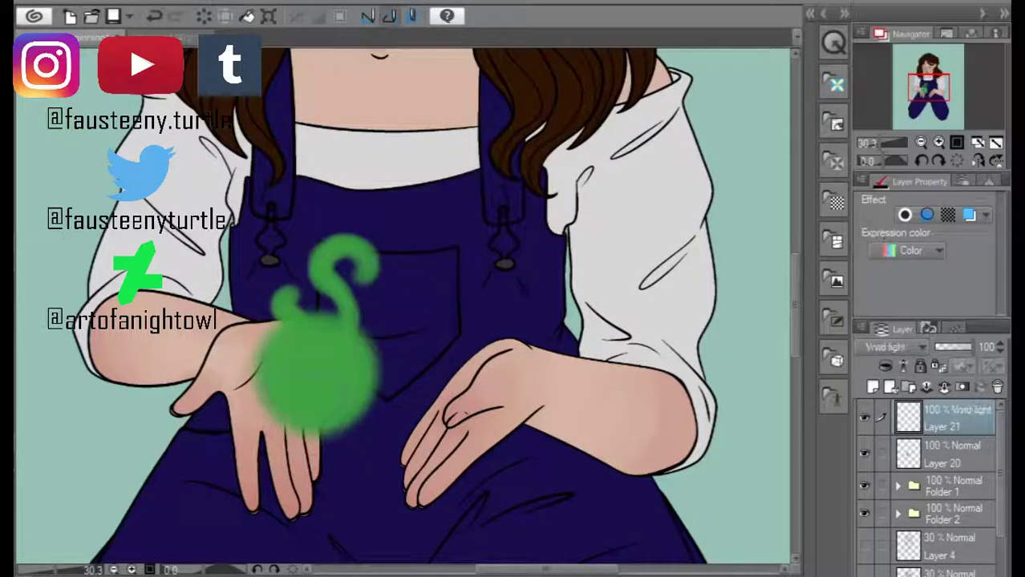
- Try airbrushing a bright green glow over the orb and its tendrils on the new Vivid light layer
{"action": "mouse_move", "coordinate": [321, 377]}
{"action": "left_mouse_down"}
{"action": "mouse_move", "coordinate": [280, 345]}
{"action": "mouse_move", "coordinate": [297, 305]}
{"action": "mouse_move", "coordinate": [368, 280]}
{"action": "mouse_move", "coordinate": [321, 401]}
{"action": "left_mouse_up"}
{"action": "left_click_drag", "start_coordinate": [281, 441], "coordinate": [253, 353]}
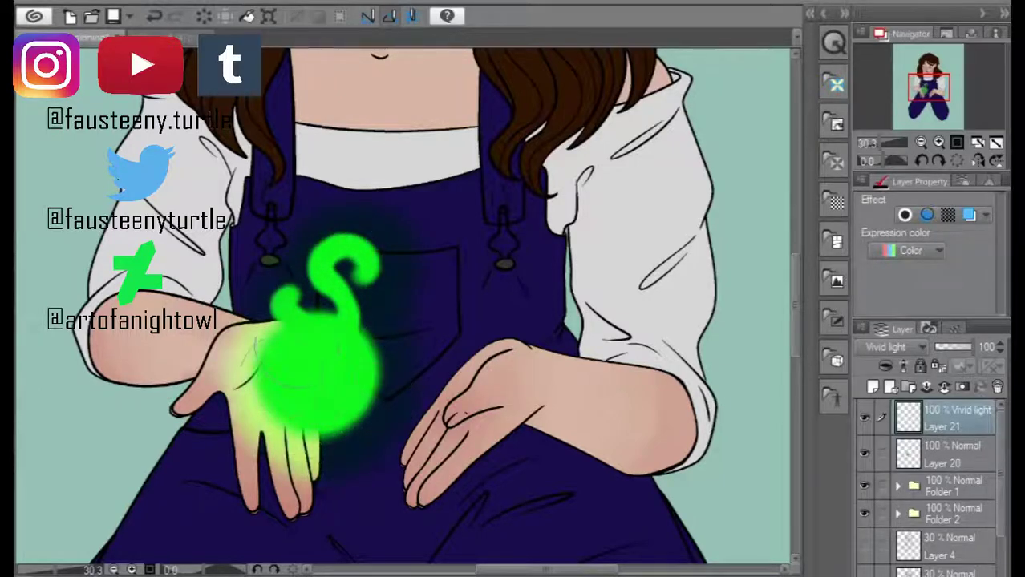
{"action": "left_click", "coordinate": [975, 464]}
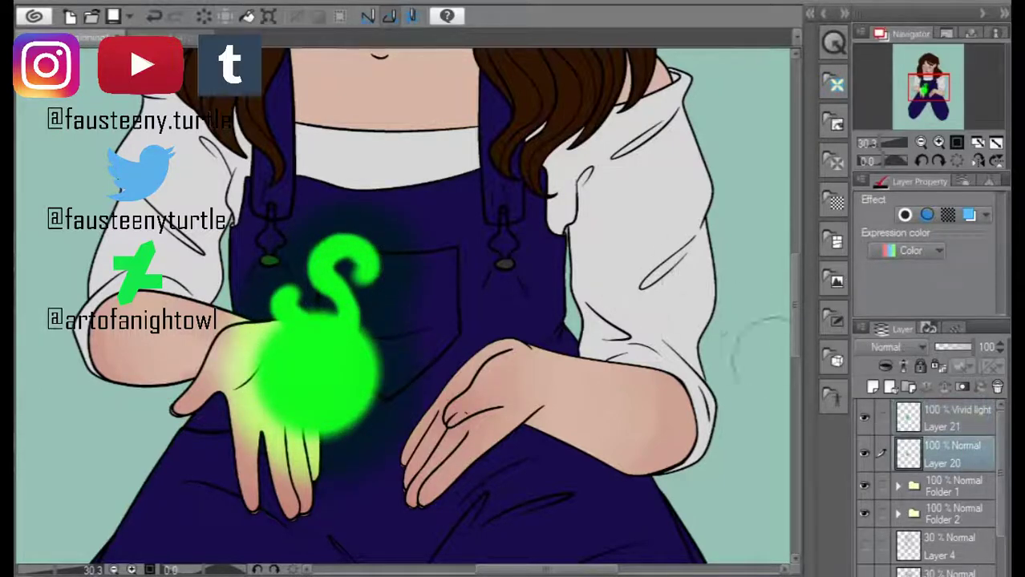
{"action": "key", "text": "ctrl+z"}
- Try repainting the orb dark blue on Layer 20 with transparent pixels locked, adding a blue glow on the Vivid light layer
{"action": "mouse_move", "coordinate": [377, 425]}
{"action": "left_mouse_down"}
{"action": "mouse_move", "coordinate": [355, 394]}
{"action": "mouse_move", "coordinate": [217, 429]}
{"action": "mouse_move", "coordinate": [348, 211]}
{"action": "mouse_move", "coordinate": [313, 364]}
{"action": "mouse_move", "coordinate": [332, 236]}
{"action": "mouse_move", "coordinate": [298, 393]}
{"action": "mouse_move", "coordinate": [355, 305]}
{"action": "mouse_move", "coordinate": [311, 193]}
{"action": "left_mouse_up"}
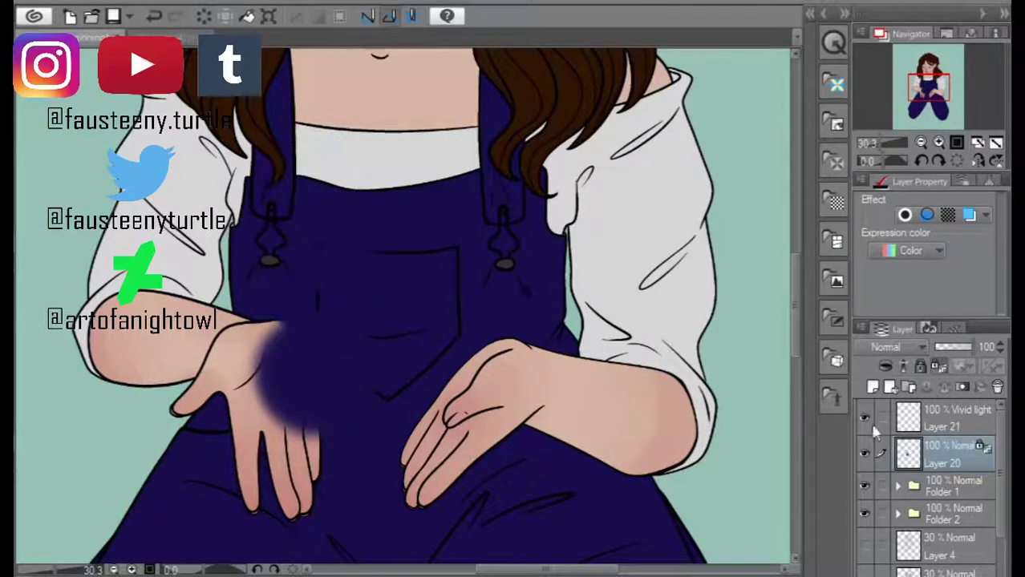
{"action": "left_click", "coordinate": [954, 418]}
{"action": "left_click_drag", "start_coordinate": [264, 353], "coordinate": [293, 327]}
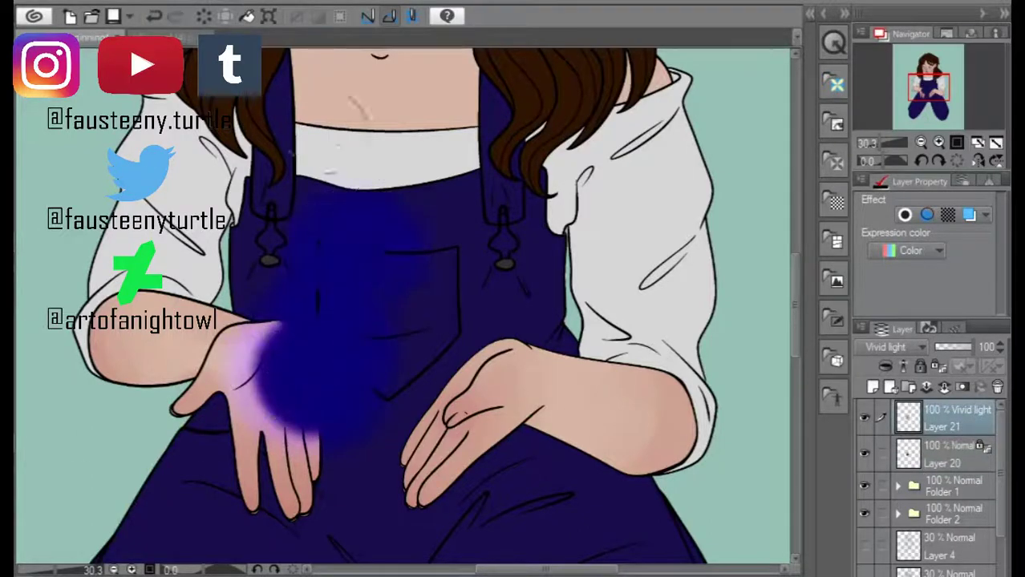
{"action": "key", "text": "ctrl+z"}
{"action": "key", "text": "ctrl+z"}
{"action": "key", "text": "ctrl+z"}
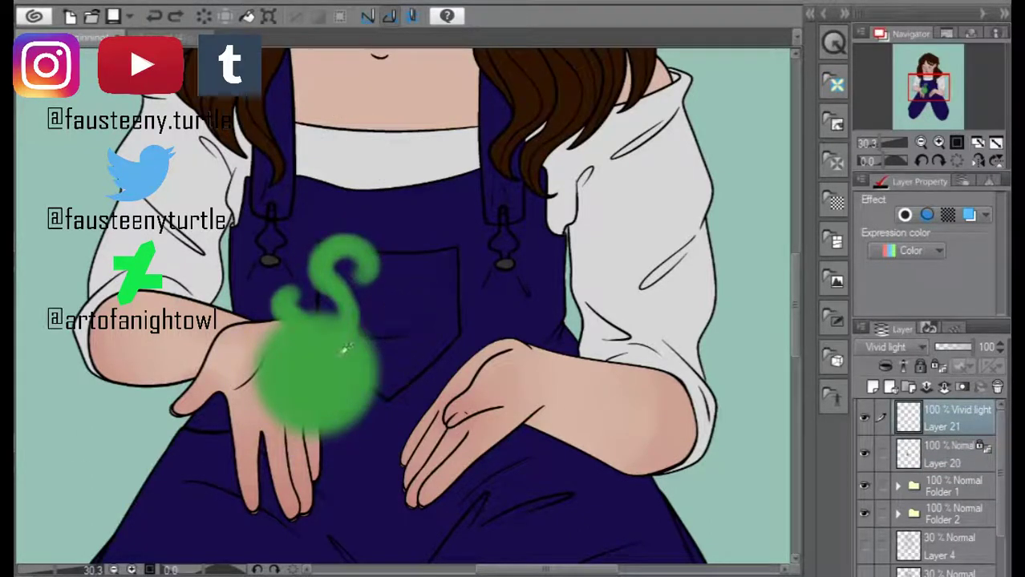
- Repaint the orb purple-blue on Layer 20, then shift its hue to a clearer blue with saturation 25 and luminosity 4
{"action": "mouse_move", "coordinate": [272, 409]}
{"action": "left_mouse_down"}
{"action": "mouse_move", "coordinate": [285, 360]}
{"action": "mouse_move", "coordinate": [337, 313]}
{"action": "mouse_move", "coordinate": [329, 272]}
{"action": "mouse_move", "coordinate": [361, 252]}
{"action": "left_mouse_up"}
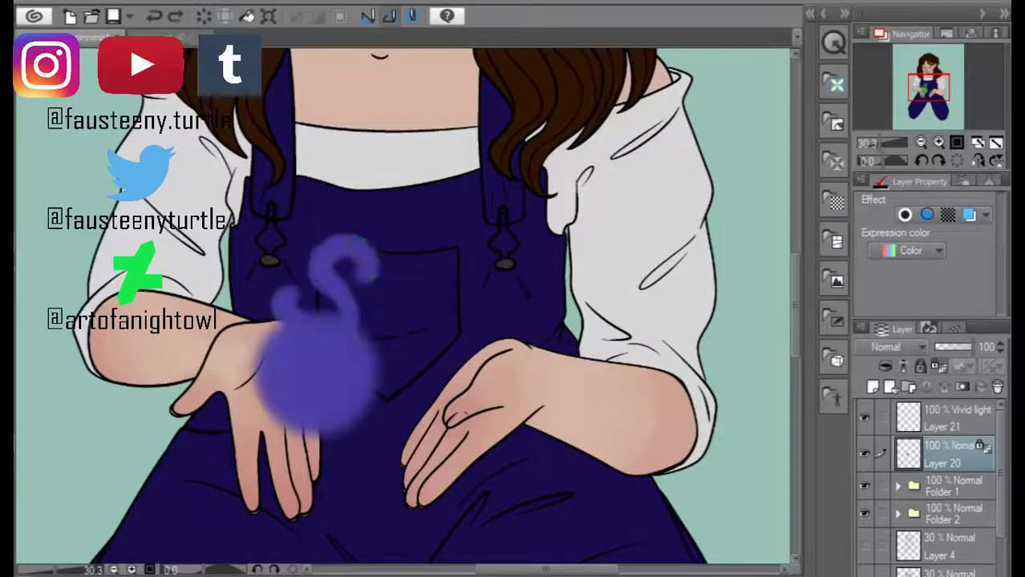
{"action": "left_click", "coordinate": [36, 2]}
{"action": "left_click", "coordinate": [120, 473]}
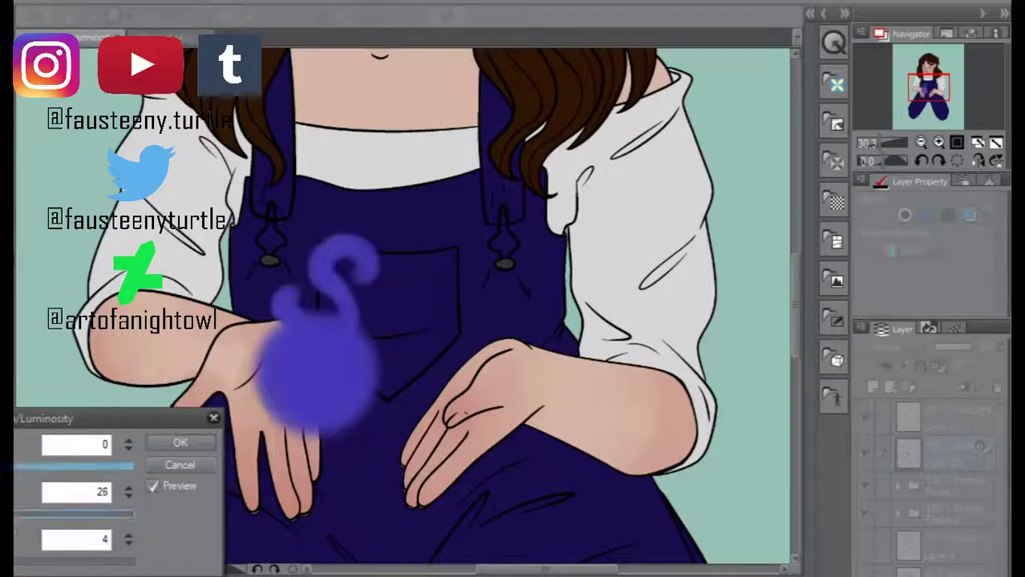
{"action": "left_click_drag", "start_coordinate": [73, 466], "coordinate": [83, 466]}
{"action": "left_click", "coordinate": [179, 443]}
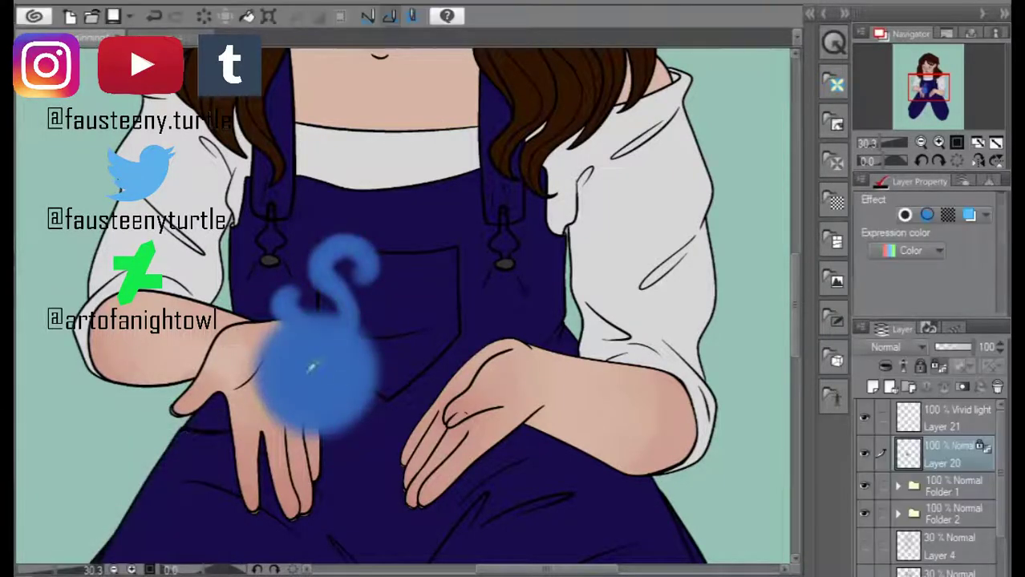
- Airbrush a bright blue glow over and around the orb and its tendrils on the Vivid light layer
{"action": "left_click", "coordinate": [946, 418]}
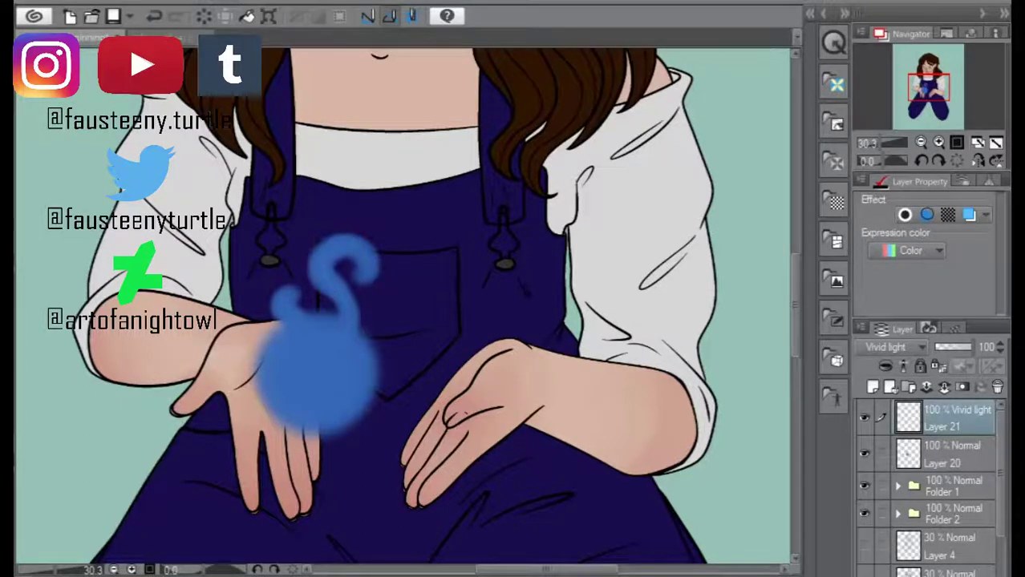
{"action": "mouse_move", "coordinate": [264, 401]}
{"action": "left_mouse_down"}
{"action": "mouse_move", "coordinate": [309, 320]}
{"action": "mouse_move", "coordinate": [305, 366]}
{"action": "mouse_move", "coordinate": [319, 353]}
{"action": "mouse_move", "coordinate": [334, 357]}
{"action": "left_mouse_up"}
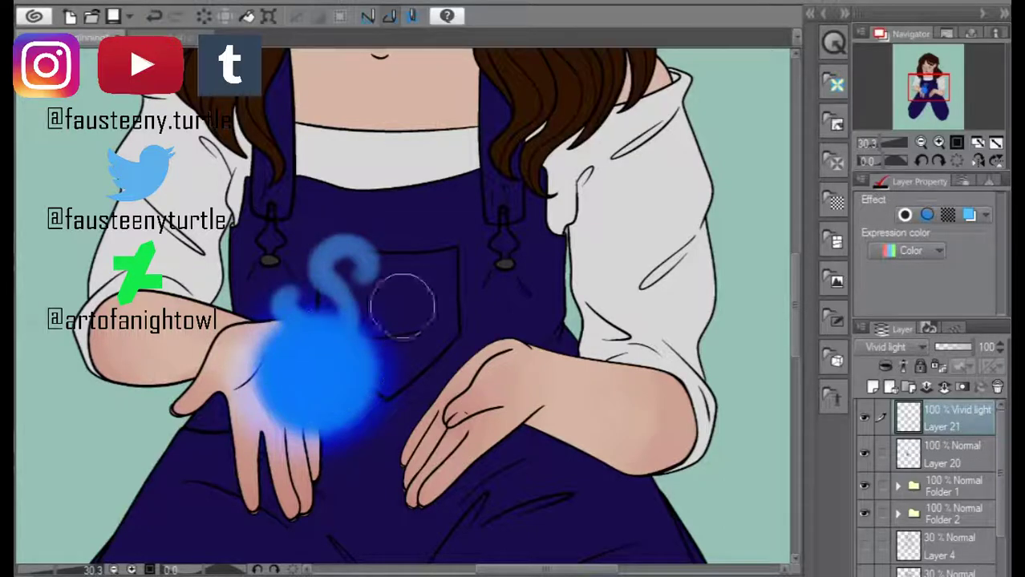
{"action": "scroll", "coordinate": [293, 329], "scroll_direction": "down", "scroll_amount": 5}
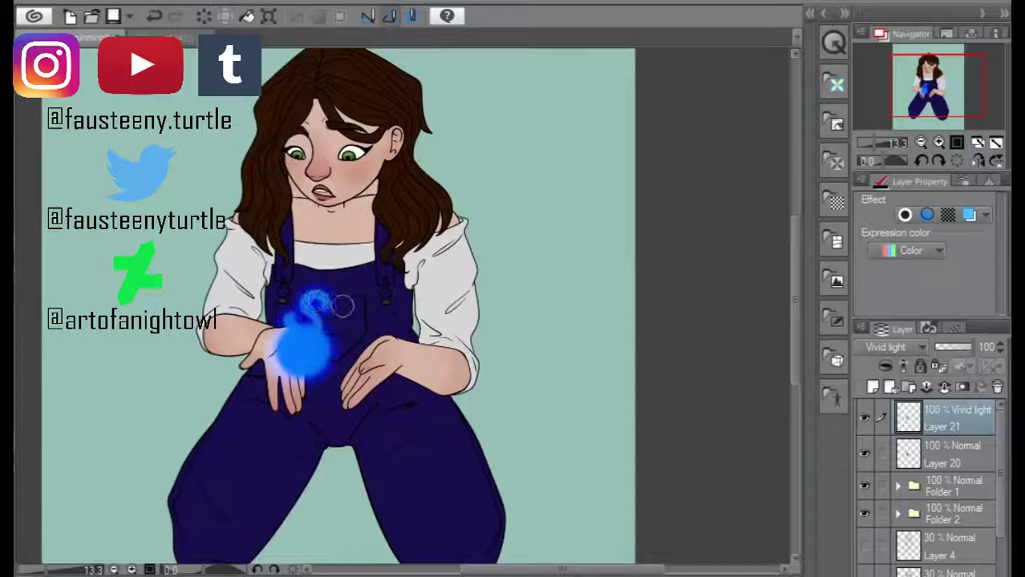
{"action": "scroll", "coordinate": [324, 292], "scroll_direction": "up", "scroll_amount": 1}
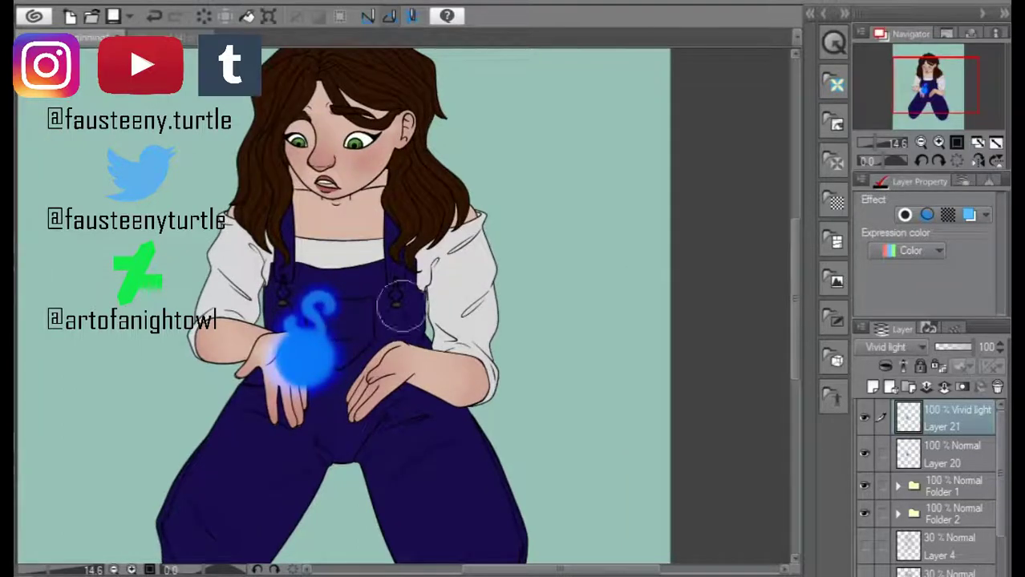
{"action": "scroll", "coordinate": [316, 315], "scroll_direction": "up", "scroll_amount": 2}
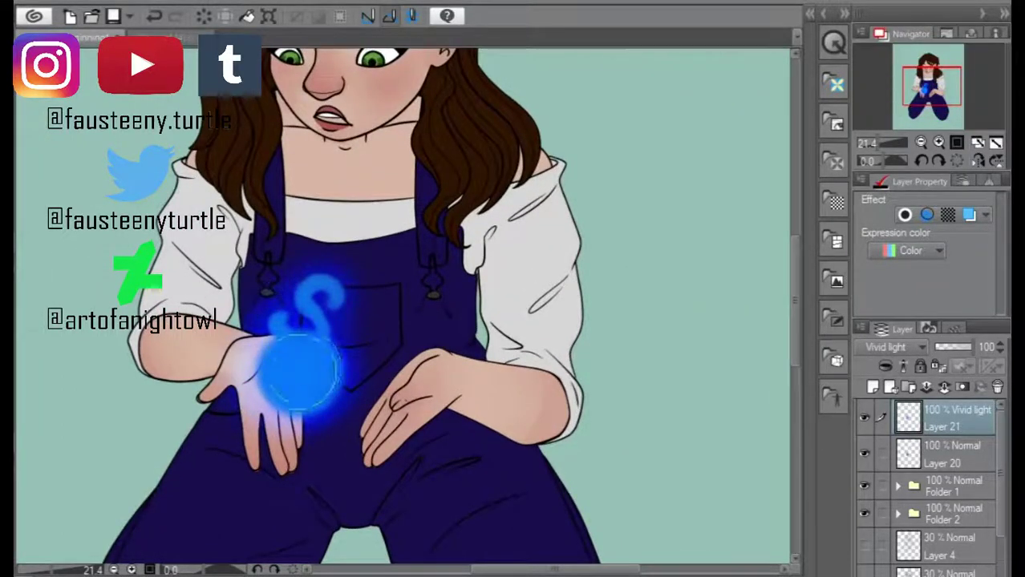
- Add a new layer directly above Folder 2 and hide Folder 2 so only the line art and orb show
{"action": "scroll", "coordinate": [946, 481], "scroll_direction": "down", "scroll_amount": 2}
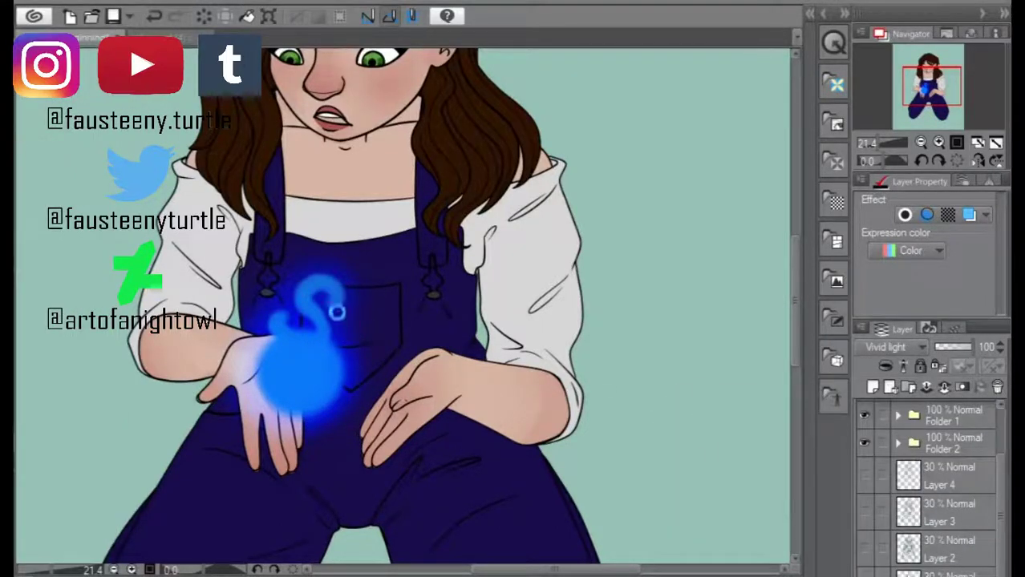
{"action": "left_click", "coordinate": [896, 442]}
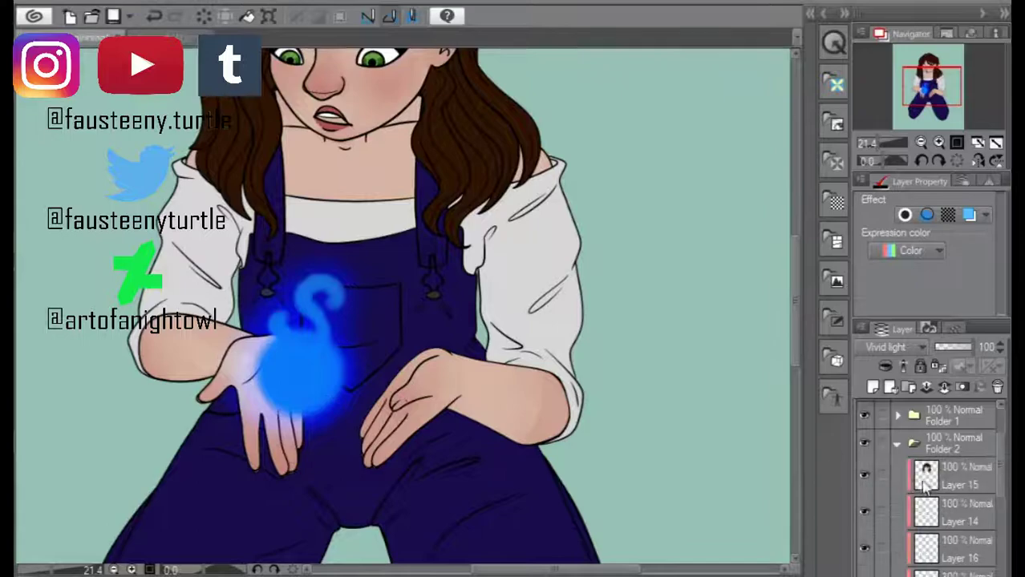
{"action": "left_click", "coordinate": [896, 443]}
{"action": "left_click", "coordinate": [872, 388]}
{"action": "left_click", "coordinate": [863, 479]}
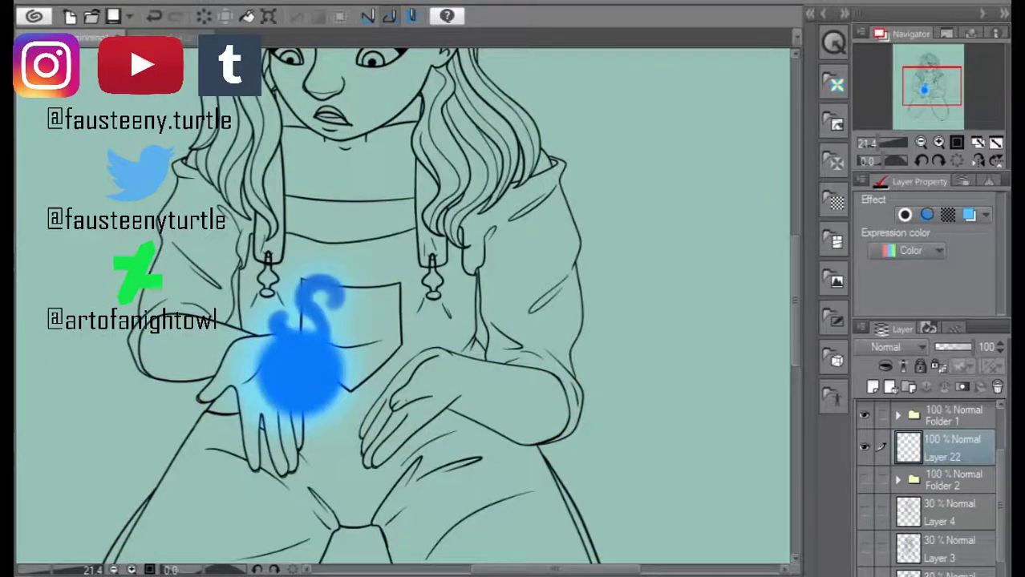
- Lasso shadow areas around the far eye socket and cheek, under the forehead hairline and along the swept fringe
{"action": "scroll", "coordinate": [401, 305], "scroll_direction": "up", "scroll_amount": 5}
{"action": "scroll", "coordinate": [401, 305], "scroll_direction": "up", "scroll_amount": 3}
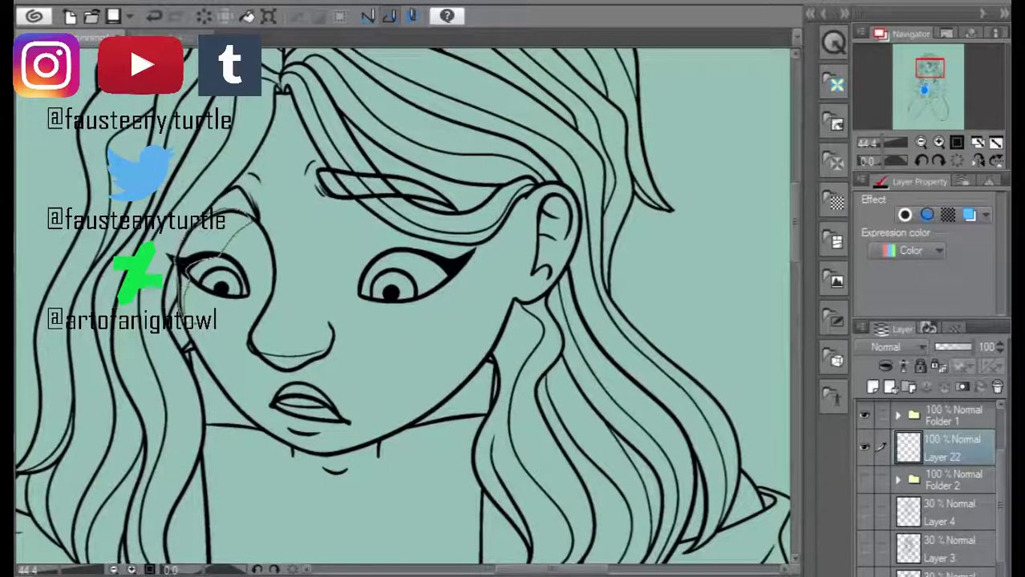
{"action": "left_click_drag", "start_coordinate": [255, 213], "coordinate": [280, 90]}
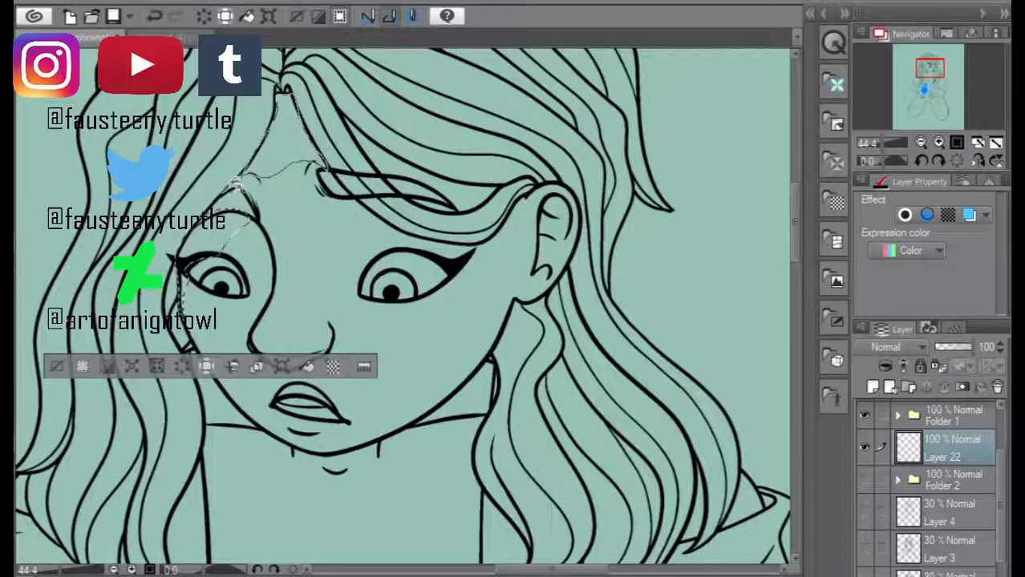
{"action": "left_click_drag", "start_coordinate": [234, 185], "coordinate": [267, 163]}
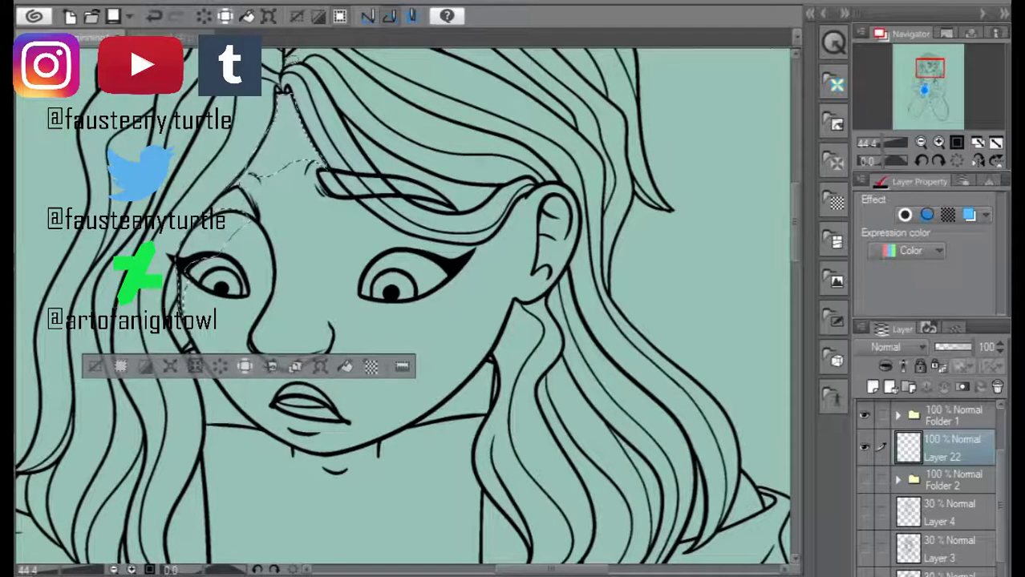
{"action": "scroll", "coordinate": [405, 164], "scroll_direction": "up", "scroll_amount": 2}
{"action": "mouse_move", "coordinate": [330, 106]}
{"action": "left_mouse_down"}
{"action": "mouse_move", "coordinate": [443, 215]}
{"action": "mouse_move", "coordinate": [570, 201]}
{"action": "mouse_move", "coordinate": [500, 243]}
{"action": "mouse_move", "coordinate": [393, 202]}
{"action": "mouse_move", "coordinate": [312, 91]}
{"action": "mouse_move", "coordinate": [332, 112]}
{"action": "left_mouse_up"}
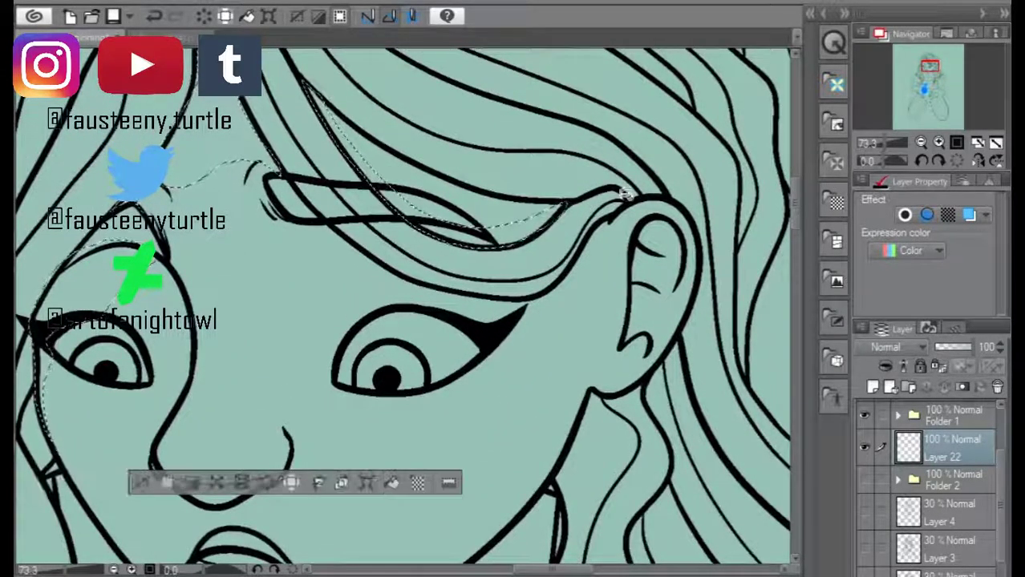
- Add hatched hair shadows near the ear, the ear's inner folds and the upper parts of both eyes to the selection
{"action": "key", "text": "h"}
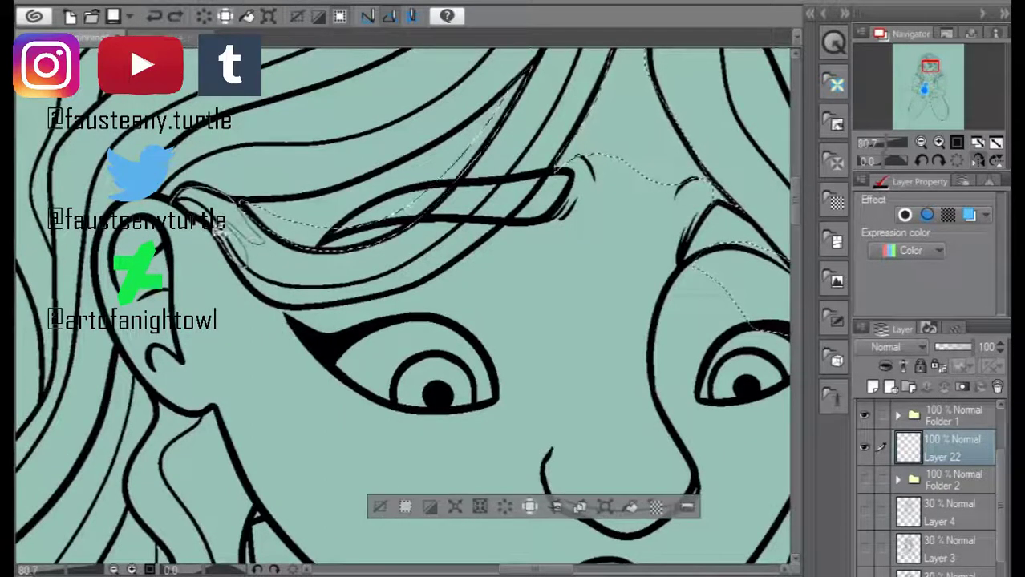
{"action": "left_click_drag", "start_coordinate": [263, 247], "coordinate": [186, 186]}
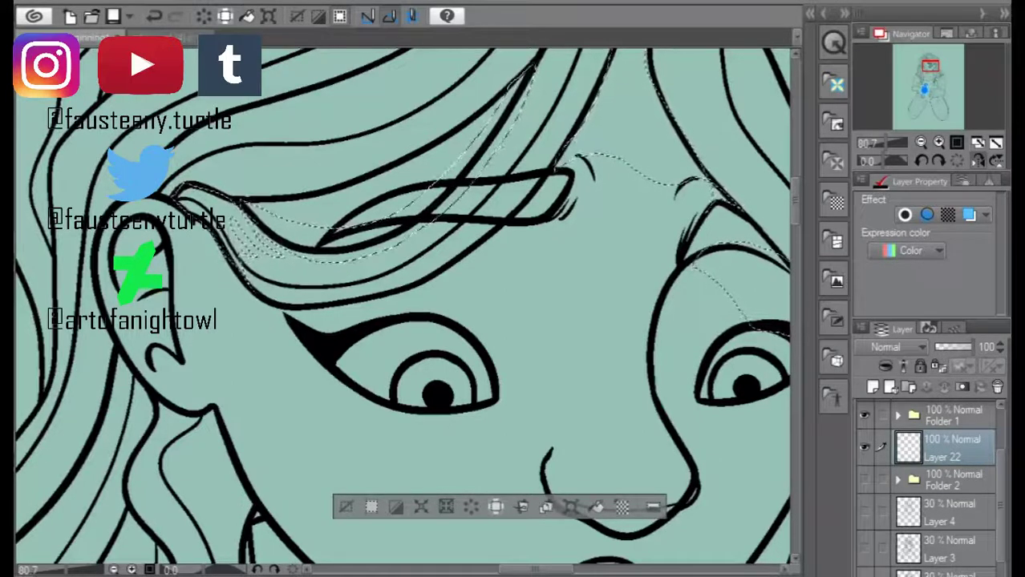
{"action": "left_click_drag", "start_coordinate": [186, 186], "coordinate": [98, 293]}
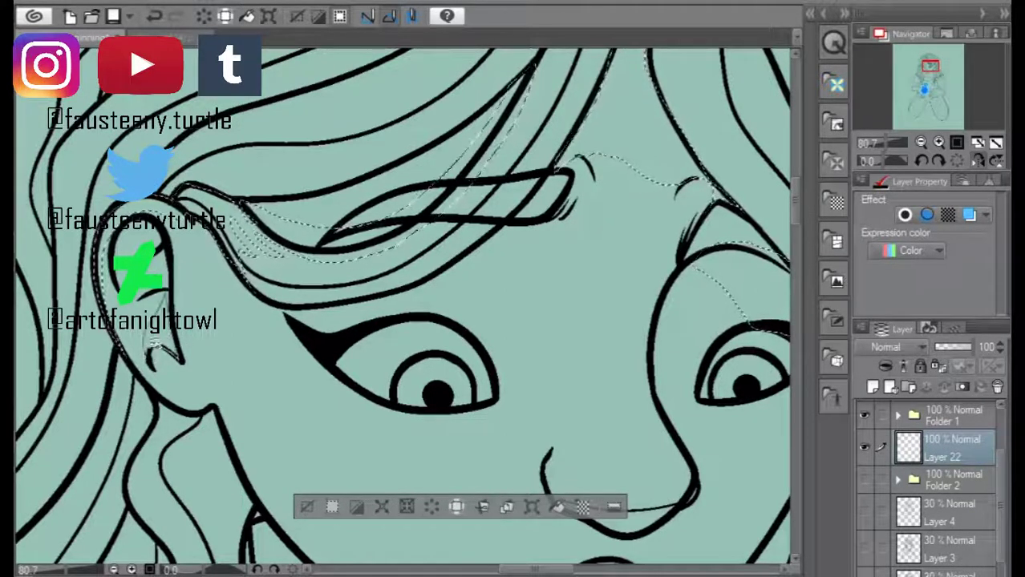
{"action": "mouse_move", "coordinate": [362, 392]}
{"action": "left_mouse_down"}
{"action": "mouse_move", "coordinate": [457, 317]}
{"action": "mouse_move", "coordinate": [329, 375]}
{"action": "mouse_move", "coordinate": [455, 314]}
{"action": "mouse_move", "coordinate": [292, 321]}
{"action": "mouse_move", "coordinate": [377, 365]}
{"action": "mouse_move", "coordinate": [321, 321]}
{"action": "mouse_move", "coordinate": [290, 327]}
{"action": "mouse_move", "coordinate": [337, 345]}
{"action": "left_mouse_up"}
{"action": "scroll", "coordinate": [262, 207], "scroll_direction": "down", "scroll_amount": 5}
{"action": "scroll", "coordinate": [315, 245], "scroll_direction": "up", "scroll_amount": 4}
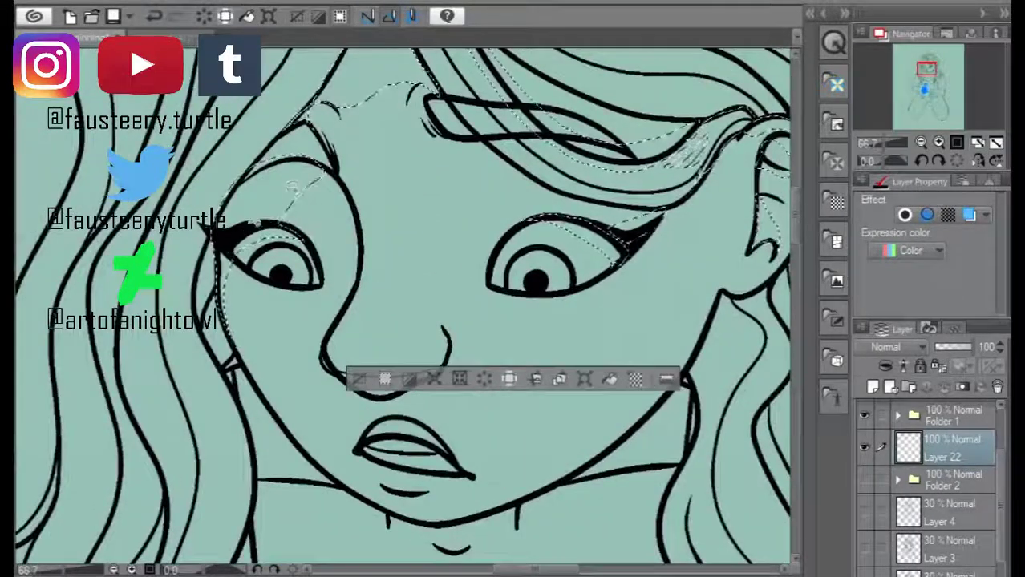
- Add the shadow shapes along the nose bridge, the nose tip and above the upper lip to the selection
{"action": "mouse_move", "coordinate": [324, 349]}
{"action": "left_mouse_down"}
{"action": "mouse_move", "coordinate": [417, 297]}
{"action": "mouse_move", "coordinate": [337, 332]}
{"action": "left_mouse_up"}
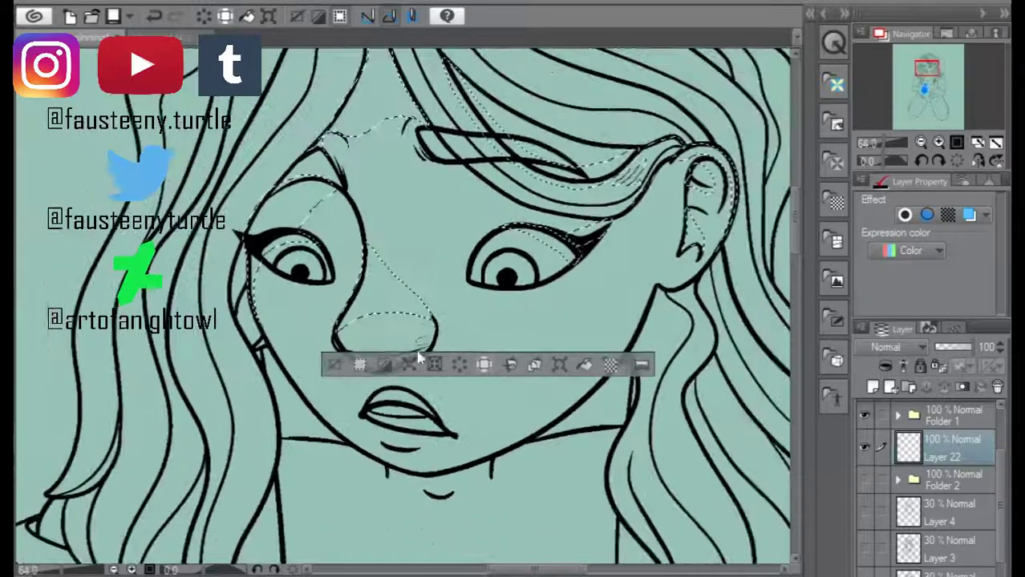
{"action": "scroll", "coordinate": [417, 357], "scroll_direction": "up", "scroll_amount": 1}
{"action": "mouse_move", "coordinate": [353, 397]}
{"action": "left_mouse_down"}
{"action": "mouse_move", "coordinate": [365, 373]}
{"action": "mouse_move", "coordinate": [417, 376]}
{"action": "mouse_move", "coordinate": [402, 387]}
{"action": "mouse_move", "coordinate": [377, 377]}
{"action": "mouse_move", "coordinate": [401, 401]}
{"action": "left_mouse_up"}
{"action": "scroll", "coordinate": [431, 447], "scroll_direction": "down", "scroll_amount": 2}
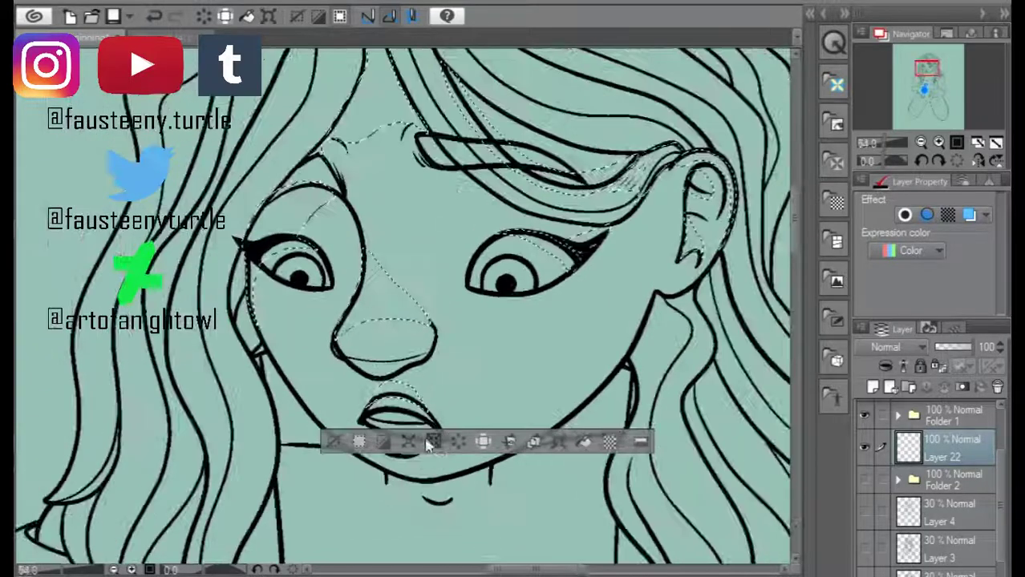
- Add the shadow shape on the cheek between the near eye's outer corner and the ear lobe to the selection
{"action": "scroll", "coordinate": [432, 448], "scroll_direction": "up", "scroll_amount": 4}
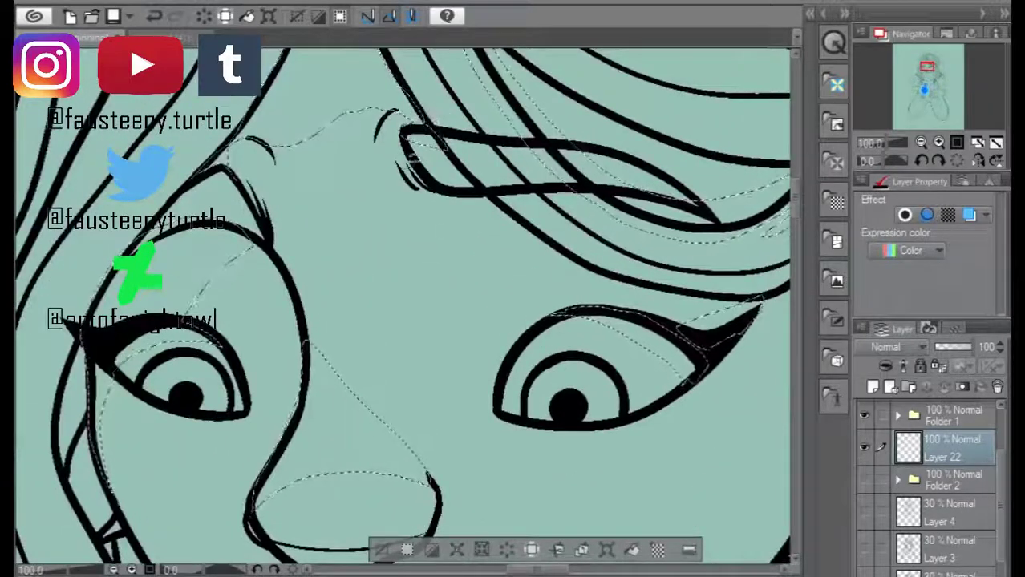
{"action": "scroll", "coordinate": [325, 208], "scroll_direction": "down", "scroll_amount": 3}
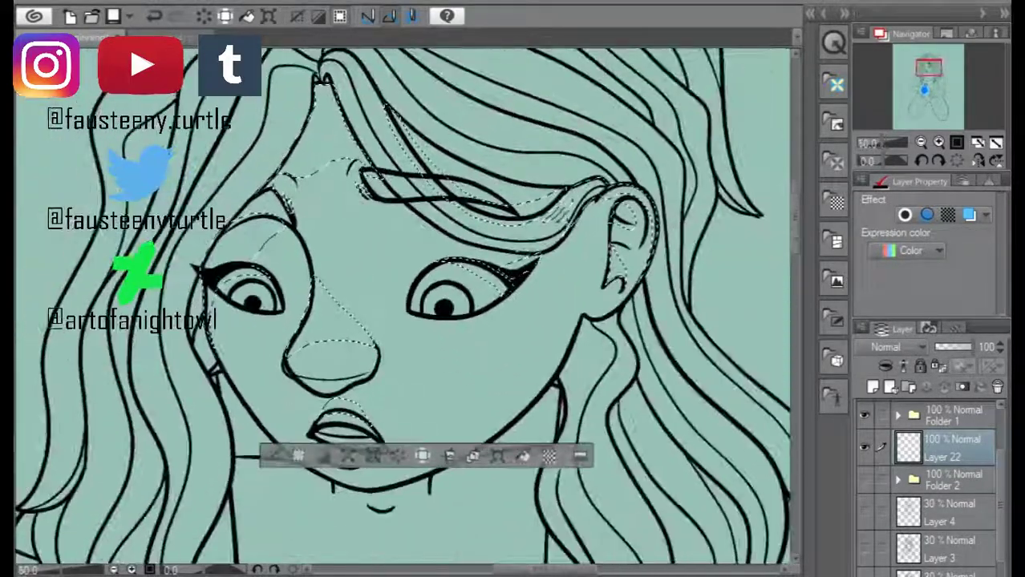
{"action": "scroll", "coordinate": [538, 251], "scroll_direction": "up", "scroll_amount": 2}
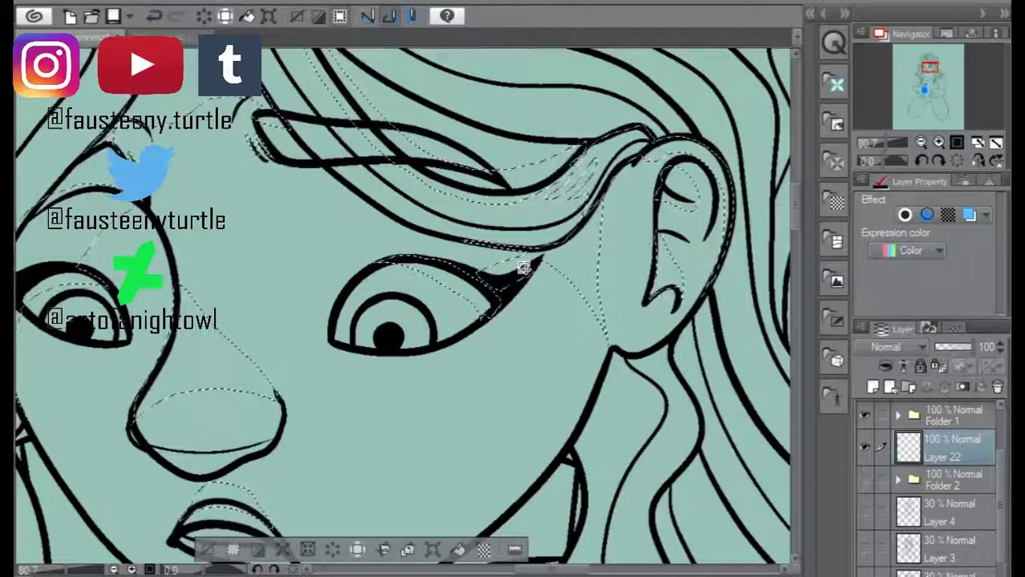
{"action": "scroll", "coordinate": [449, 320], "scroll_direction": "down", "scroll_amount": 3}
{"action": "scroll", "coordinate": [374, 366], "scroll_direction": "up", "scroll_amount": 2}
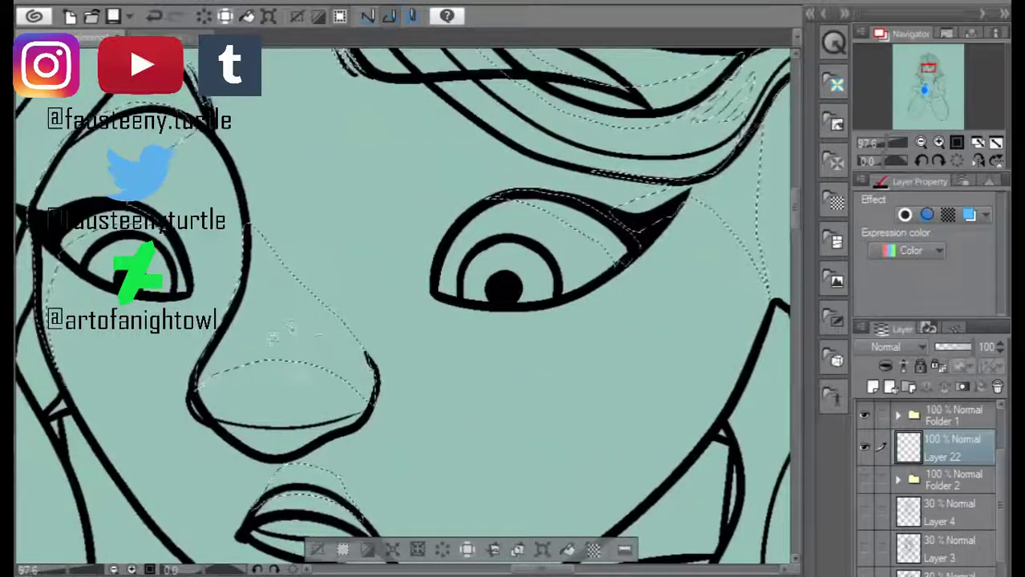
{"action": "scroll", "coordinate": [289, 328], "scroll_direction": "down", "scroll_amount": 2}
- Add a long hatched shadow along the swept hair strand running from the parting to the top of the ear
{"action": "scroll", "coordinate": [513, 321], "scroll_direction": "up", "scroll_amount": 4}
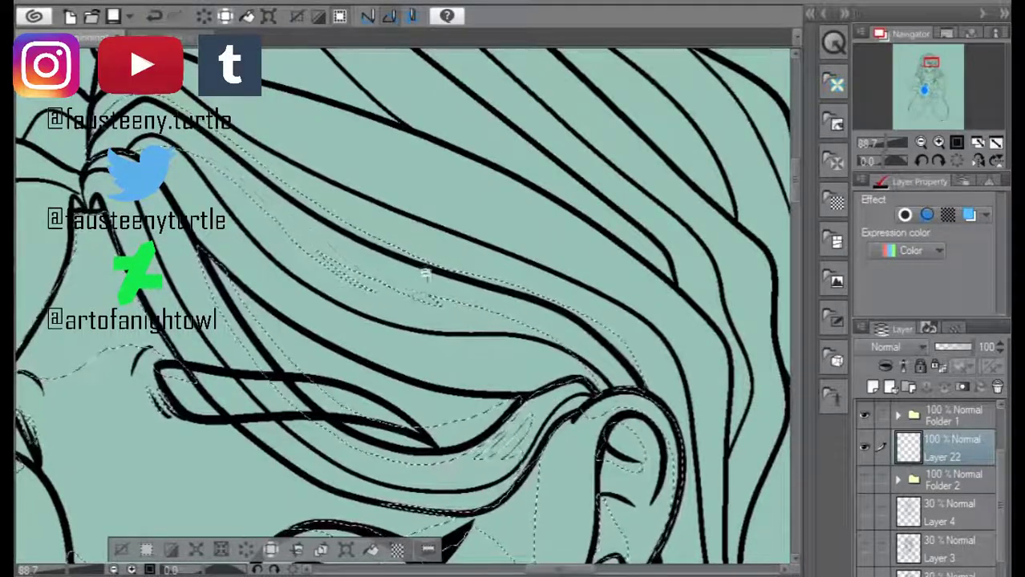
{"action": "scroll", "coordinate": [425, 271], "scroll_direction": "up", "scroll_amount": 2}
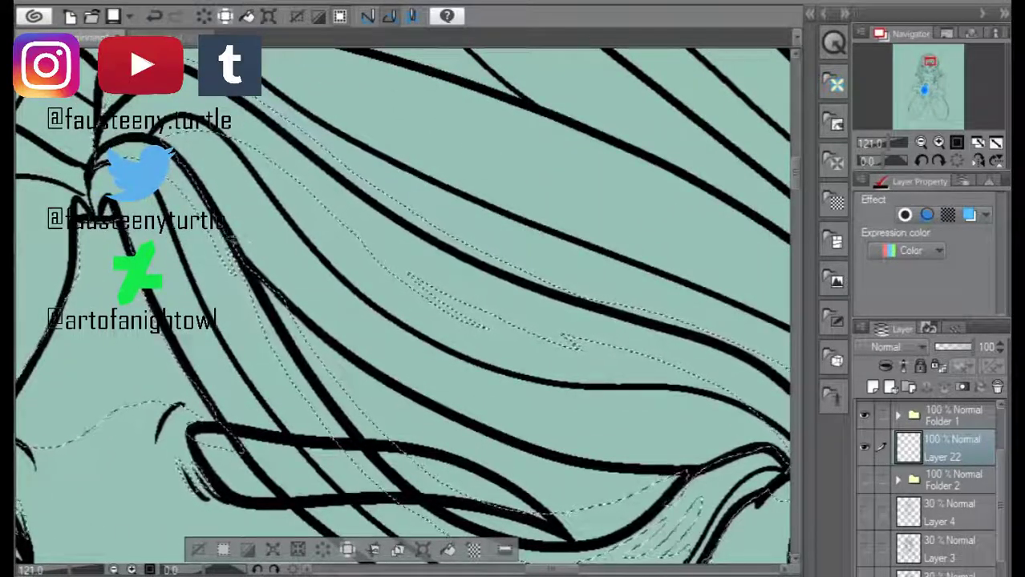
{"action": "scroll", "coordinate": [401, 305], "scroll_direction": "down", "scroll_amount": 3}
{"action": "scroll", "coordinate": [401, 304], "scroll_direction": "up", "scroll_amount": 2}
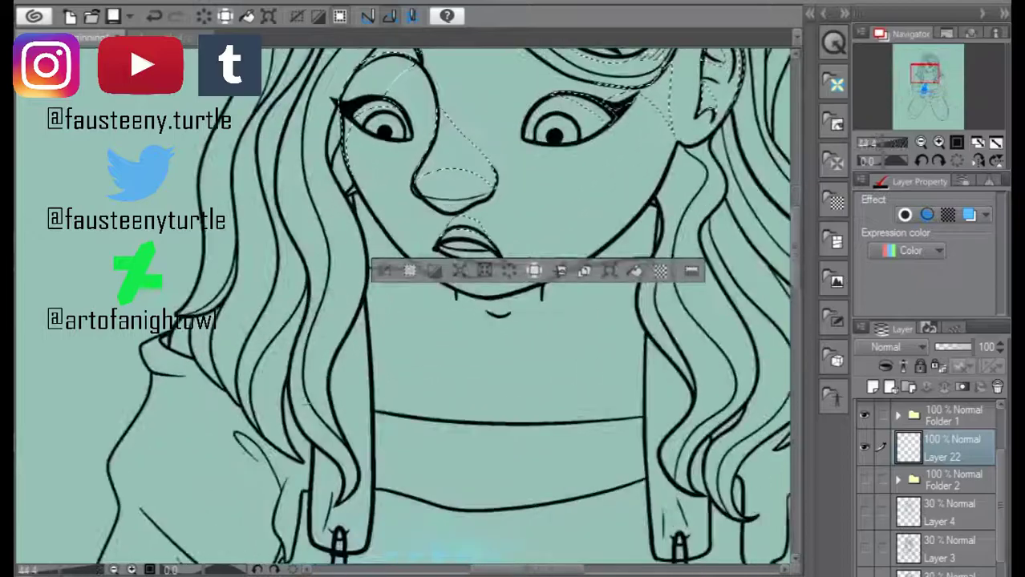
- Lasso the shadow down the hair lock beside the far cheek and up to the parting above the forehead
{"action": "mouse_move", "coordinate": [298, 105]}
{"action": "left_mouse_down"}
{"action": "mouse_move", "coordinate": [287, 217]}
{"action": "mouse_move", "coordinate": [309, 295]}
{"action": "left_mouse_up"}
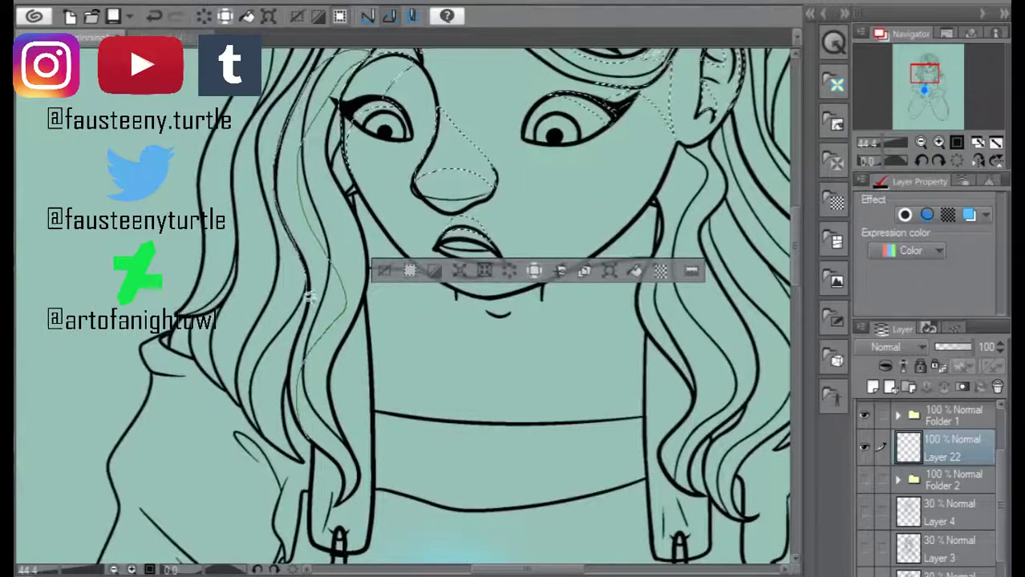
{"action": "scroll", "coordinate": [308, 294], "scroll_direction": "up", "scroll_amount": 3}
{"action": "left_click_drag", "start_coordinate": [449, 158], "coordinate": [298, 357]}
{"action": "left_click_drag", "start_coordinate": [383, 103], "coordinate": [455, 130]}
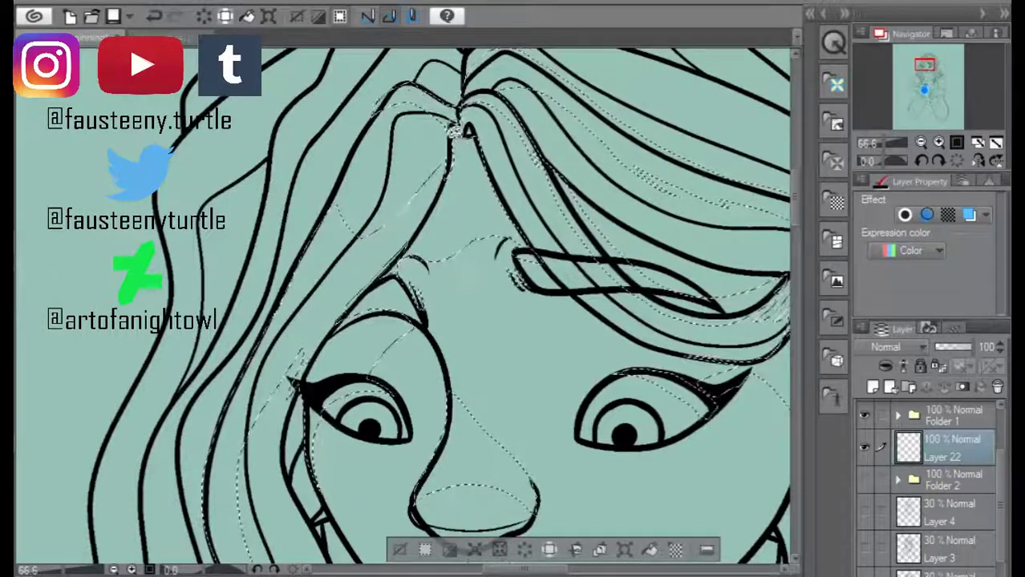
{"action": "scroll", "coordinate": [454, 130], "scroll_direction": "down", "scroll_amount": 4}
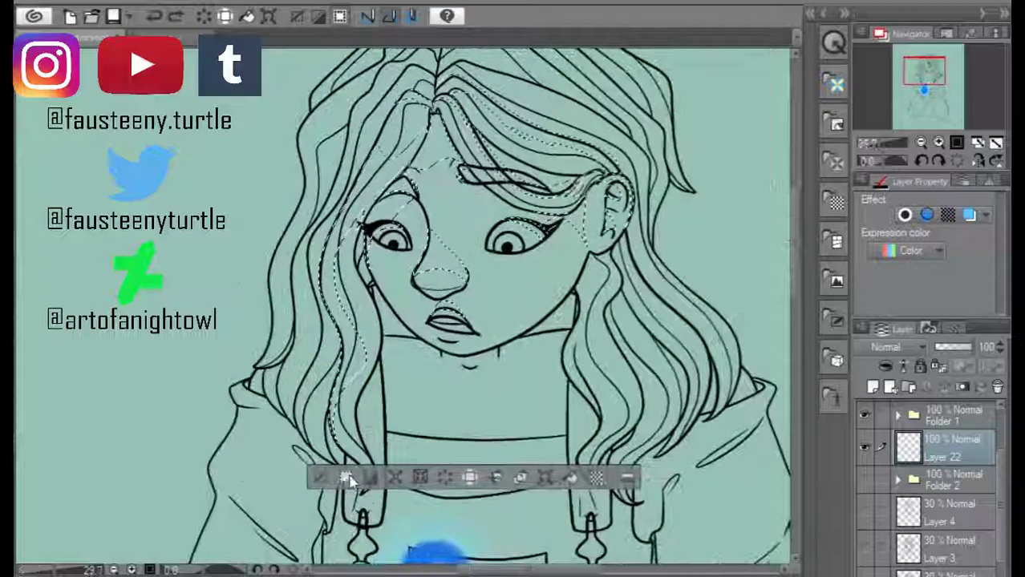
- Add hatched shadows to the lower ends of the neighbouring wavy locks on the far side of the face
{"action": "scroll", "coordinate": [329, 421], "scroll_direction": "up", "scroll_amount": 2}
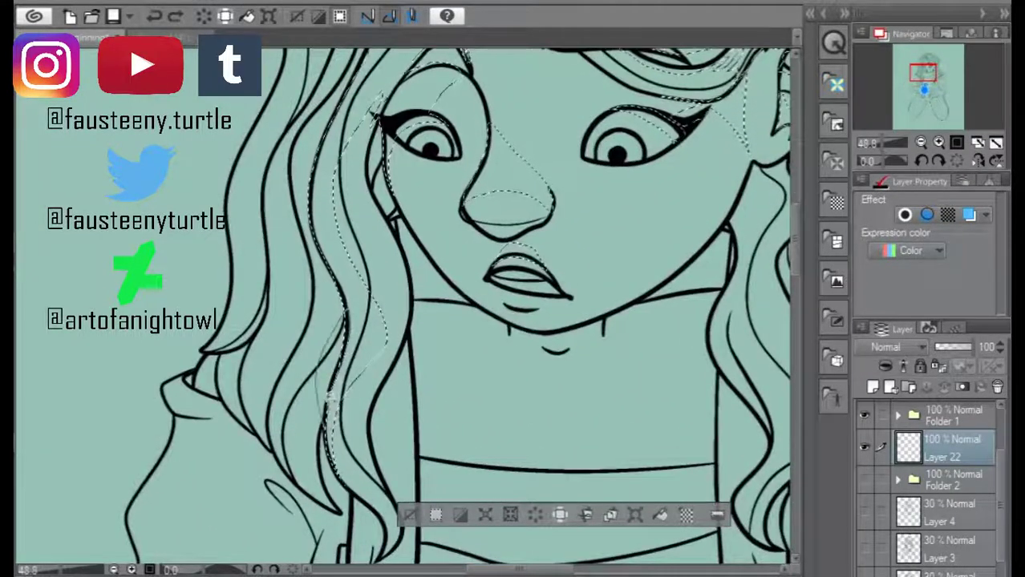
{"action": "left_click_drag", "start_coordinate": [277, 433], "coordinate": [281, 425]}
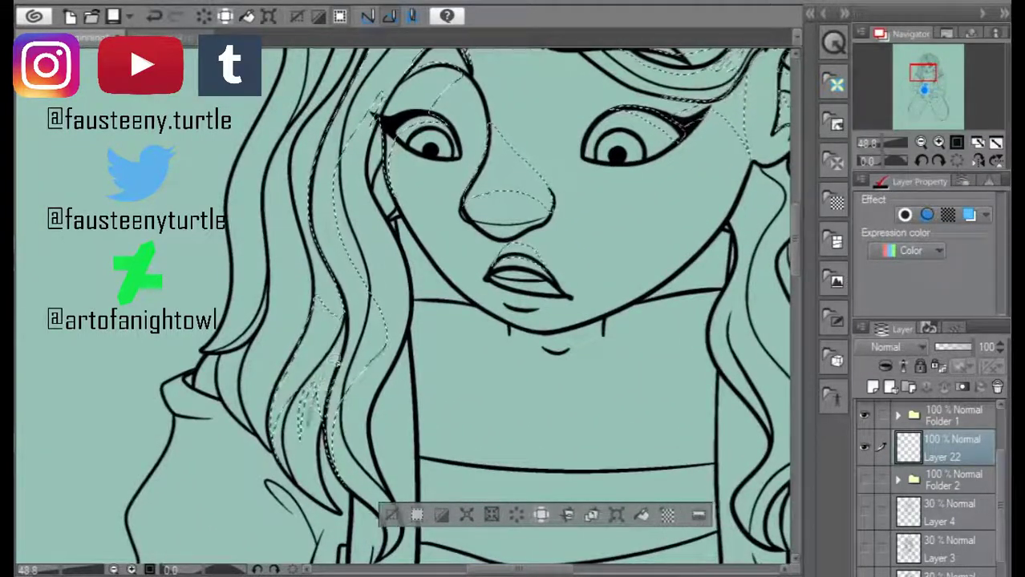
{"action": "scroll", "coordinate": [401, 304], "scroll_direction": "up", "scroll_amount": 1}
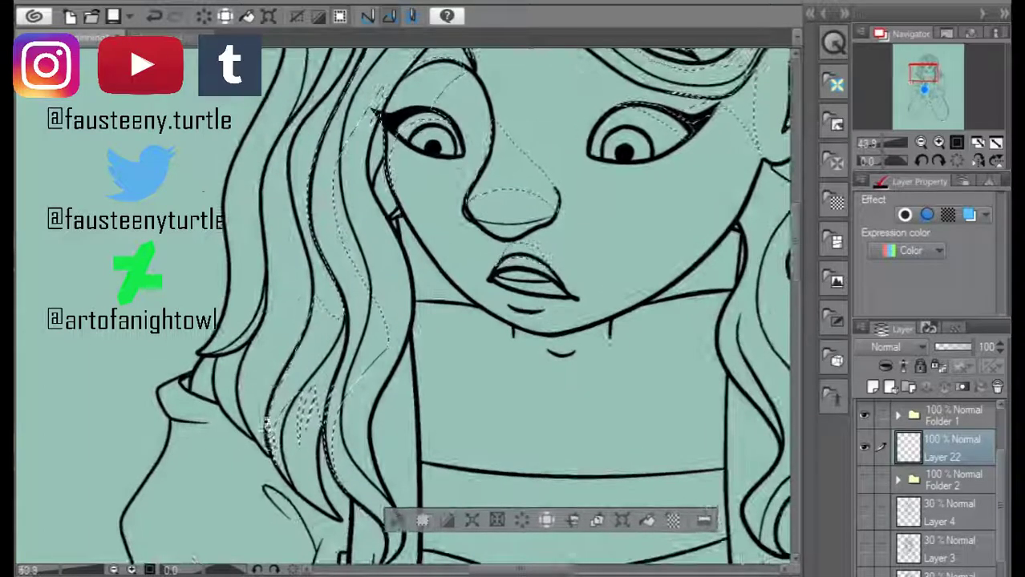
{"action": "scroll", "coordinate": [273, 417], "scroll_direction": "up", "scroll_amount": 1}
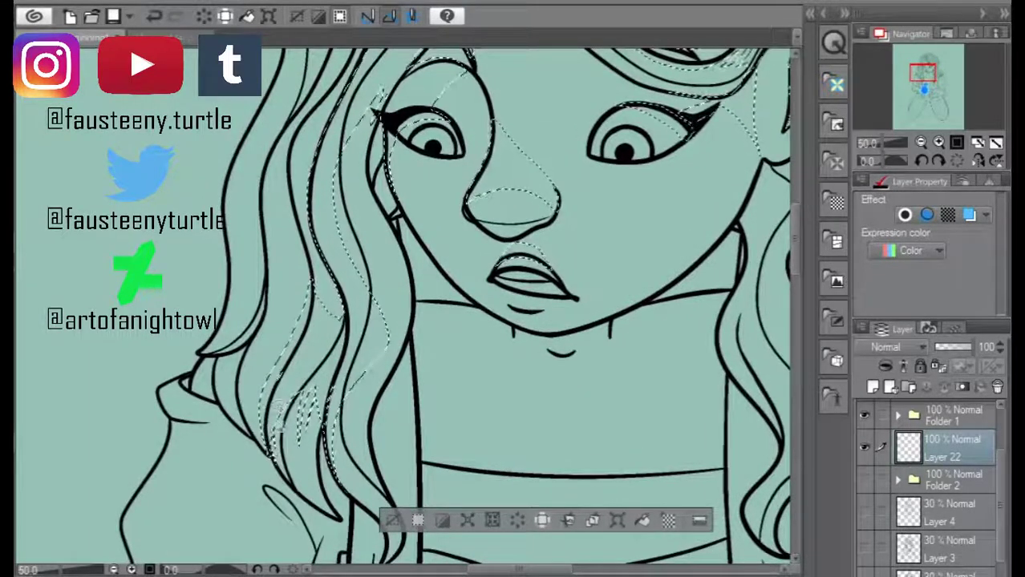
{"action": "left_click_drag", "start_coordinate": [314, 244], "coordinate": [308, 320]}
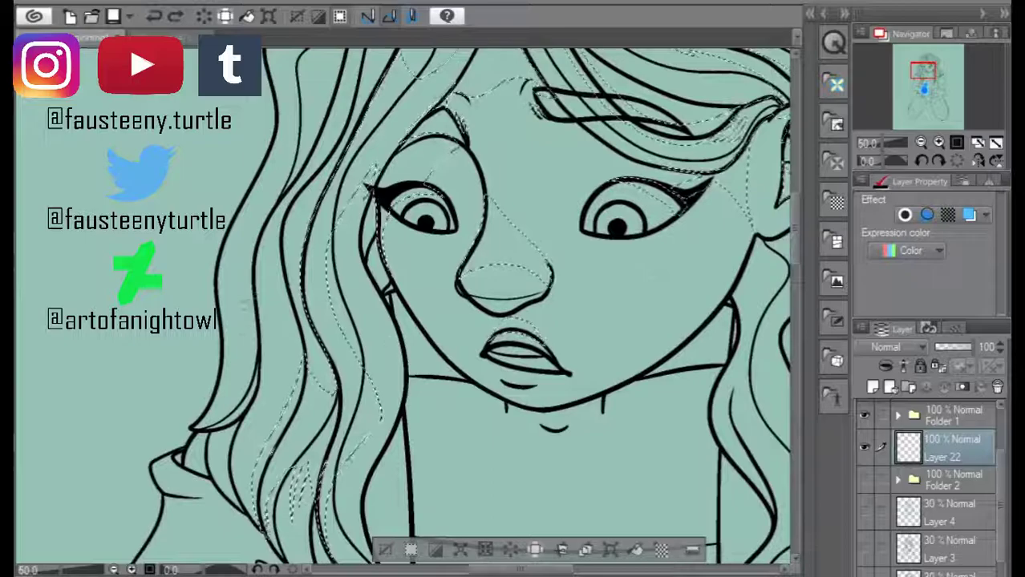
- Add the shadows below the chin and on both sides of the neck under the jawline to the selection
{"action": "scroll", "coordinate": [311, 319], "scroll_direction": "down", "scroll_amount": 1}
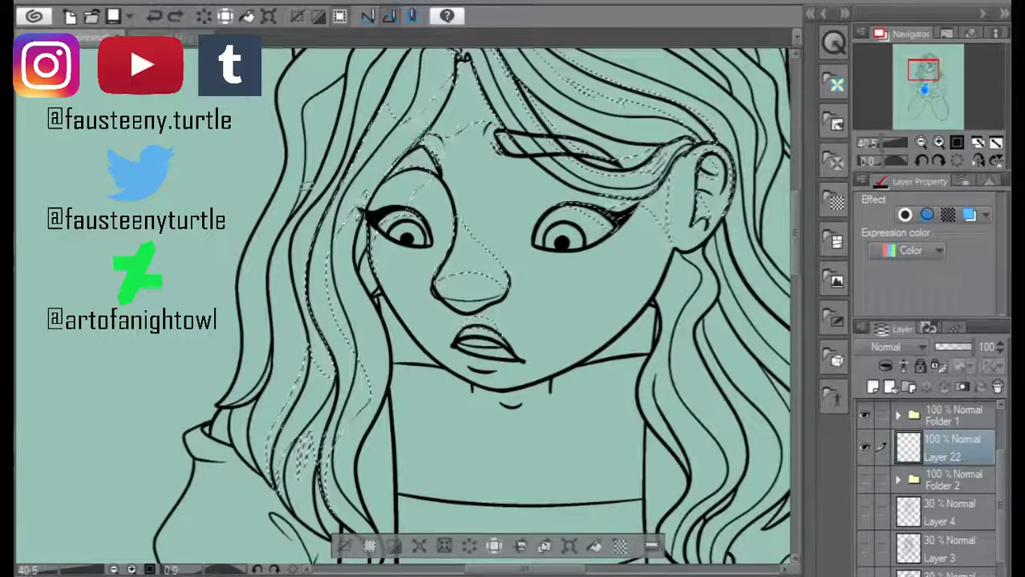
{"action": "scroll", "coordinate": [311, 320], "scroll_direction": "up", "scroll_amount": 1}
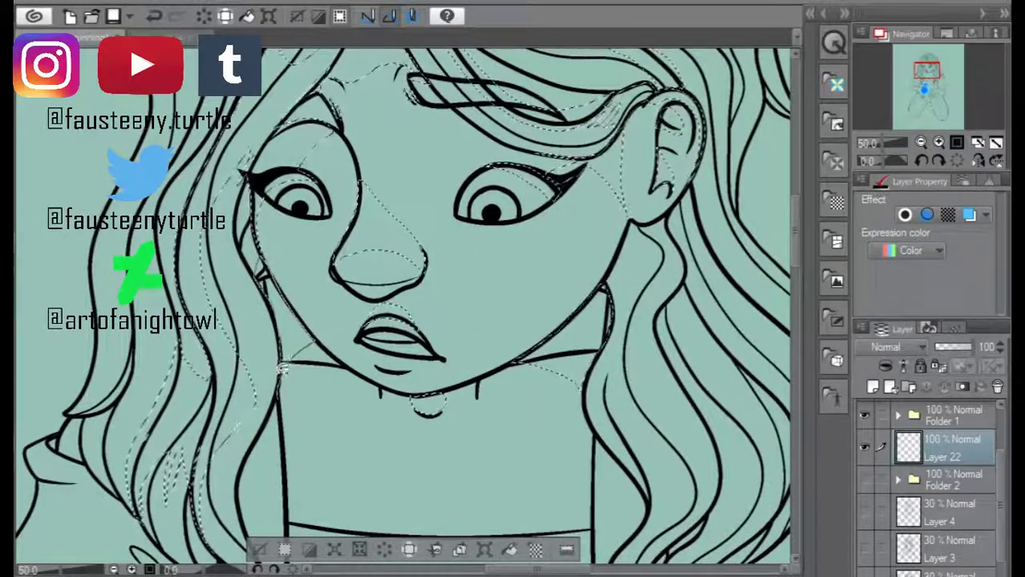
{"action": "scroll", "coordinate": [281, 165], "scroll_direction": "up", "scroll_amount": 2}
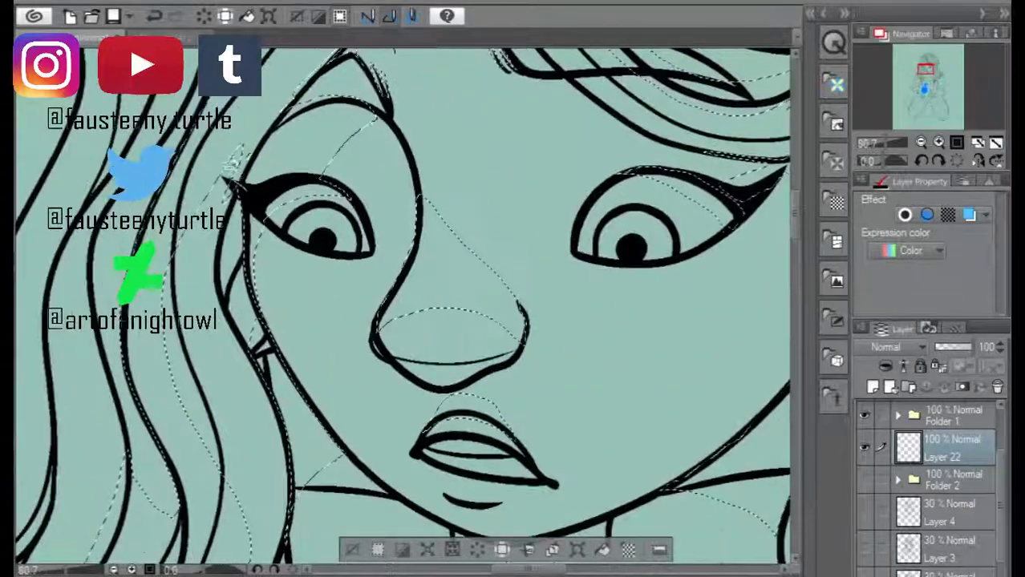
{"action": "scroll", "coordinate": [295, 175], "scroll_direction": "down", "scroll_amount": 5}
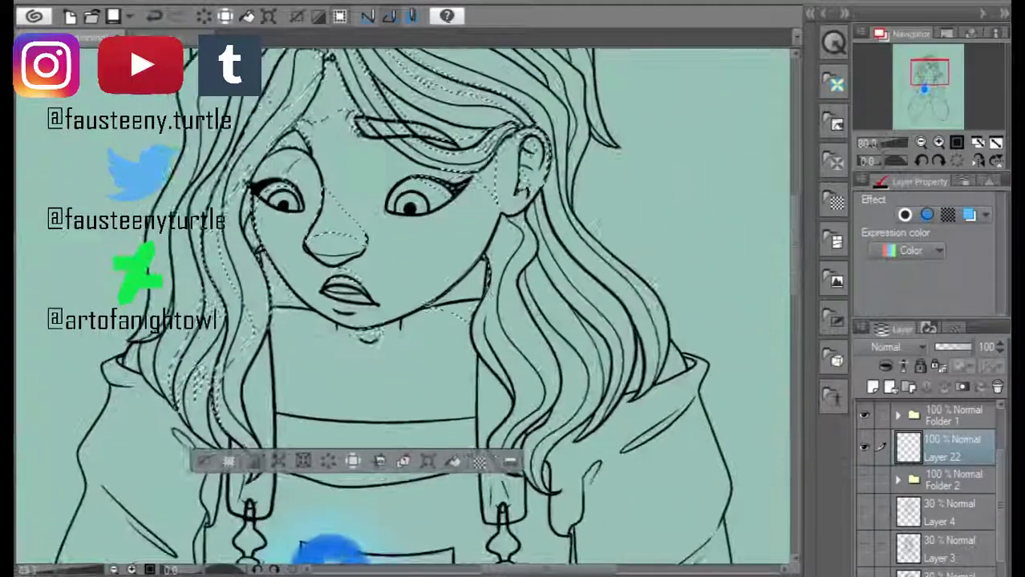
- Add hatched shadows to the outermost far-side hair locks and to the hair tips resting above the hood
{"action": "scroll", "coordinate": [401, 305], "scroll_direction": "up", "scroll_amount": 2}
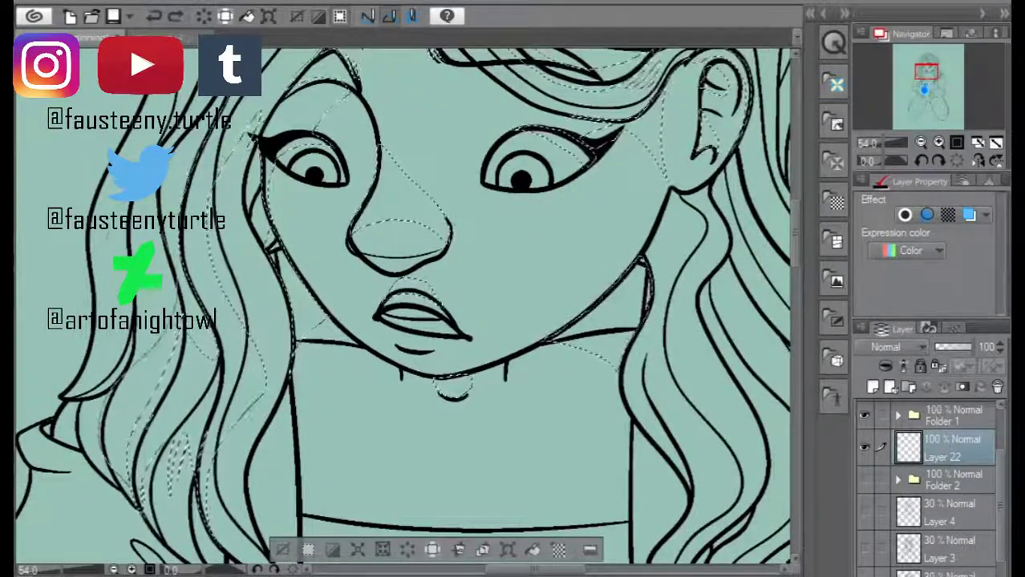
{"action": "left_click_drag", "start_coordinate": [80, 333], "coordinate": [101, 381]}
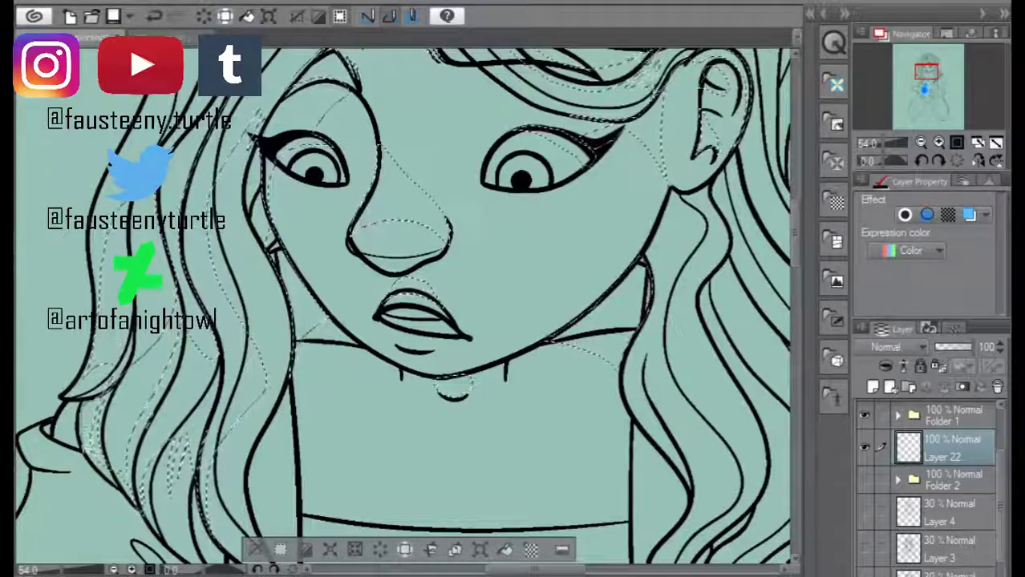
{"action": "key", "text": "ctrl+z"}
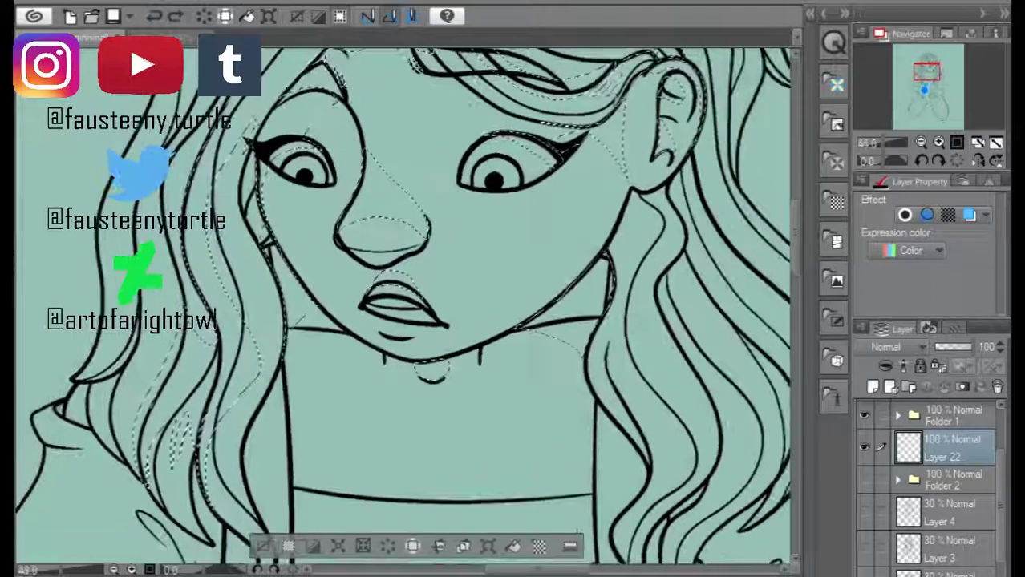
{"action": "scroll", "coordinate": [400, 305], "scroll_direction": "up", "scroll_amount": 1}
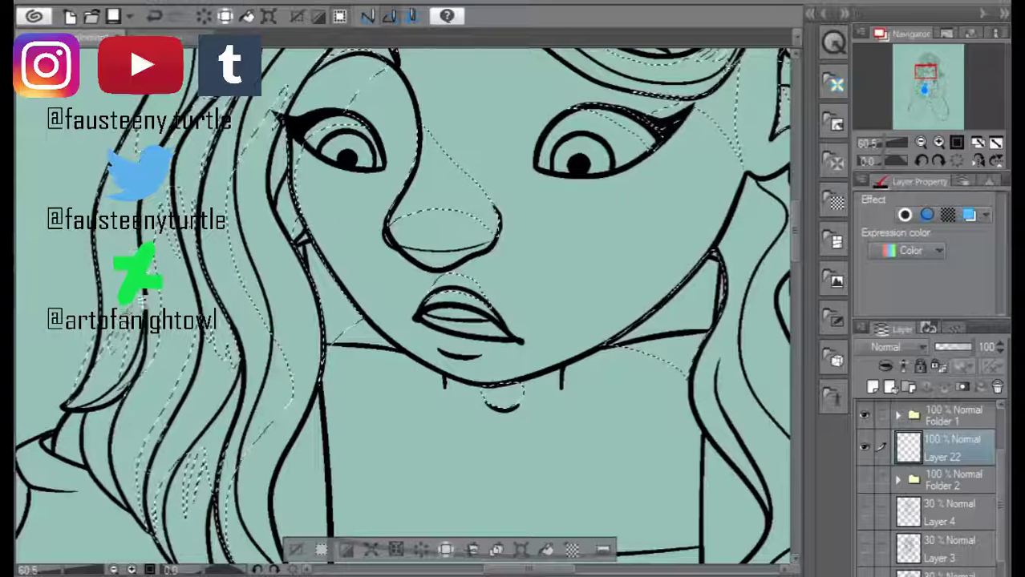
{"action": "scroll", "coordinate": [88, 383], "scroll_direction": "down", "scroll_amount": 1}
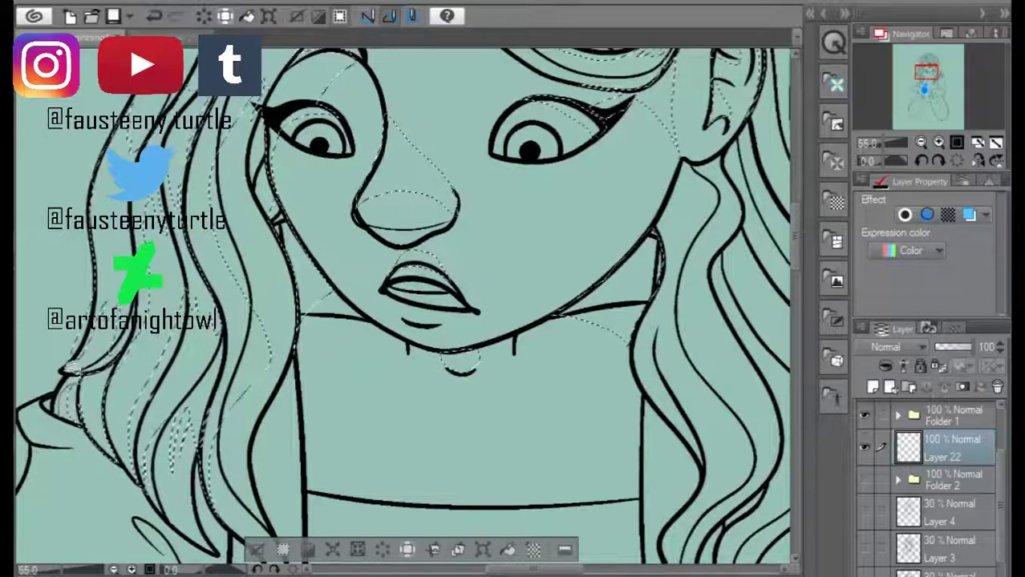
{"action": "key", "text": "ctrl+minus"}
{"action": "scroll", "coordinate": [401, 304], "scroll_direction": "left", "scroll_amount": 5}
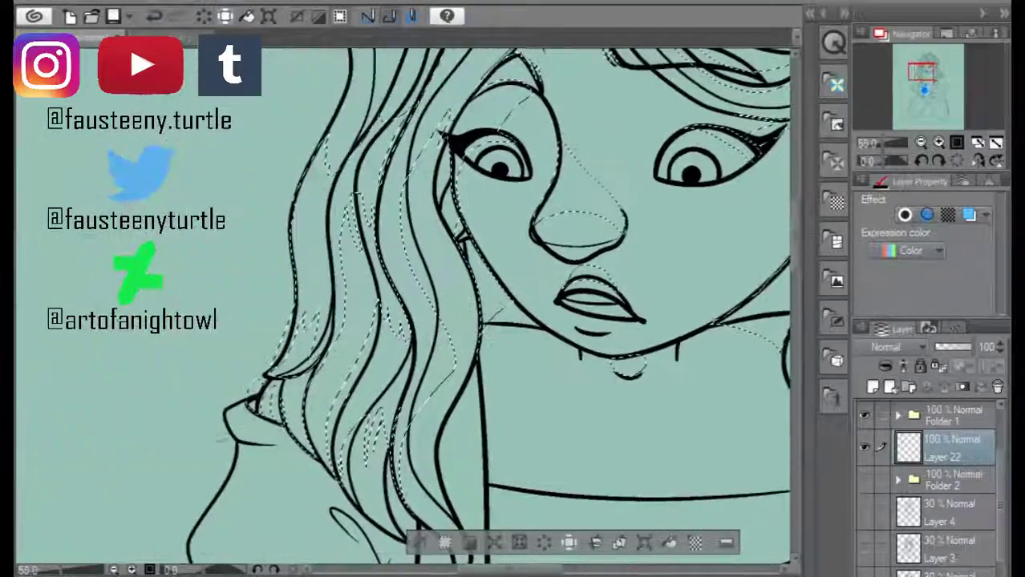
- Extend the selection over the far-side upper hair and loop it around the crown to the flicked hair tip opposite
{"action": "scroll", "coordinate": [401, 304], "scroll_direction": "down", "scroll_amount": 2}
{"action": "scroll", "coordinate": [401, 304], "scroll_direction": "up", "scroll_amount": 1}
{"action": "scroll", "coordinate": [417, 240], "scroll_direction": "up", "scroll_amount": 2}
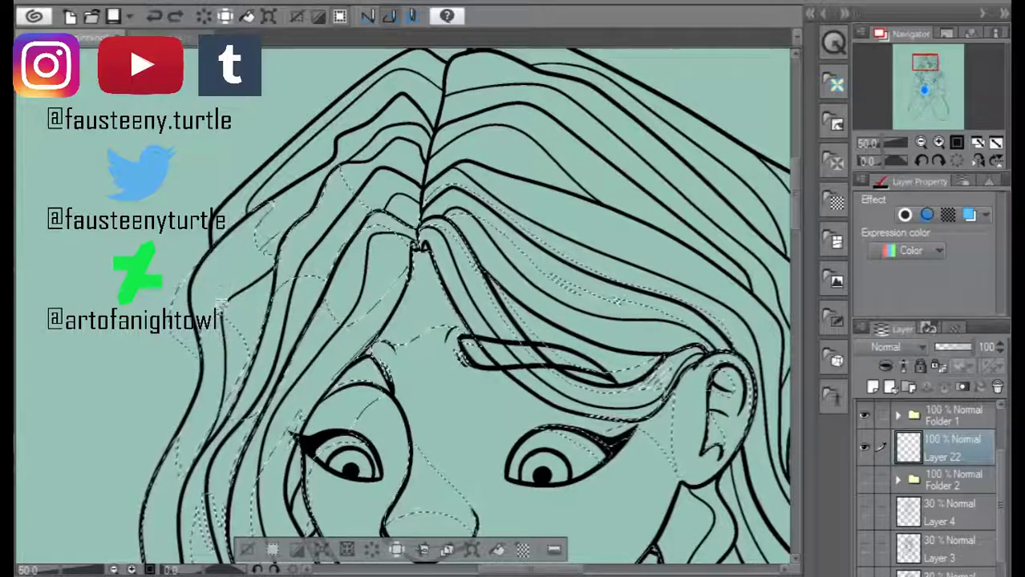
{"action": "scroll", "coordinate": [401, 305], "scroll_direction": "up", "scroll_amount": 3}
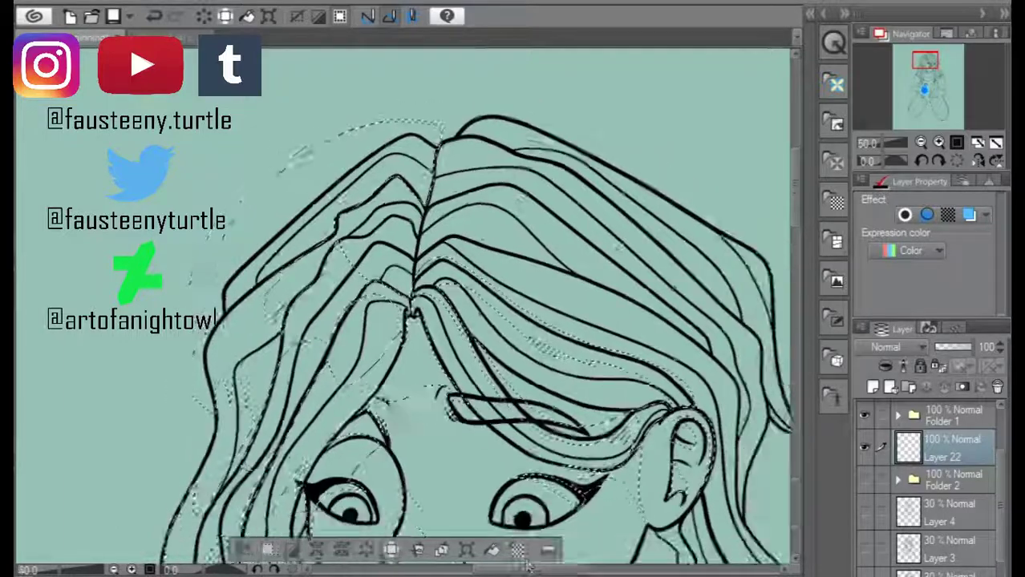
{"action": "scroll", "coordinate": [401, 305], "scroll_direction": "down", "scroll_amount": 2}
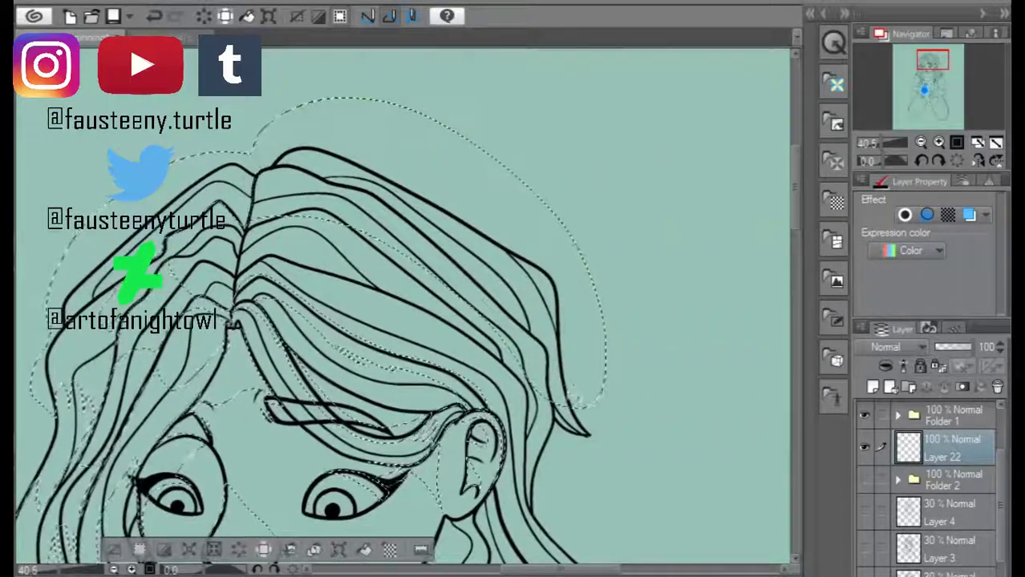
- Add hatched shadows along the upper hair strands above the ear and around the flicked hair tip
{"action": "scroll", "coordinate": [401, 305], "scroll_direction": "up", "scroll_amount": 2}
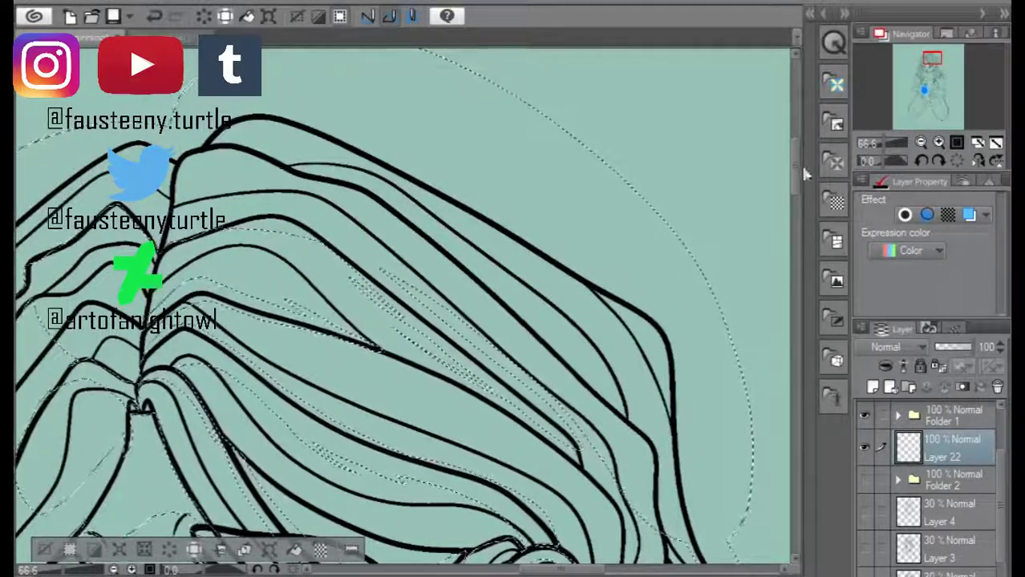
{"action": "scroll", "coordinate": [401, 304], "scroll_direction": "down", "scroll_amount": 3}
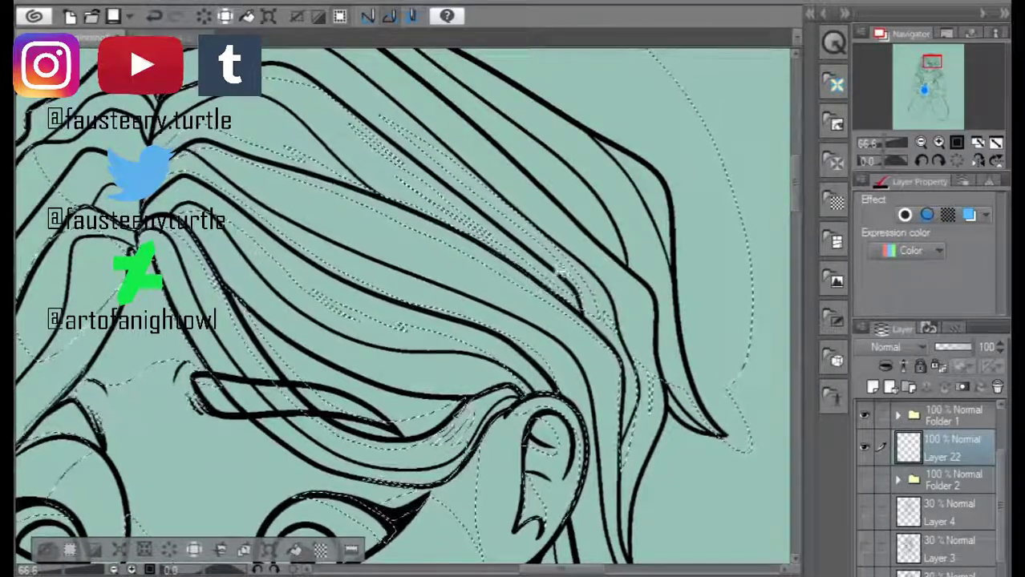
{"action": "scroll", "coordinate": [401, 305], "scroll_direction": "down", "scroll_amount": 3}
- Add shadows behind the ear and down the ear-side hair locks to their tips to the selection
{"action": "scroll", "coordinate": [481, 360], "scroll_direction": "up", "scroll_amount": 3}
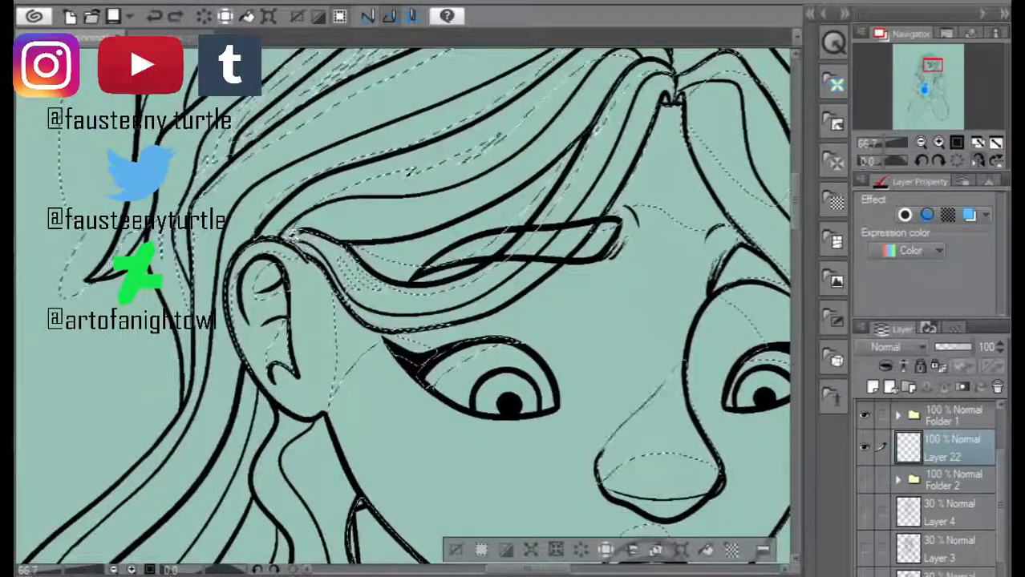
{"action": "left_click_drag", "start_coordinate": [258, 236], "coordinate": [261, 396]}
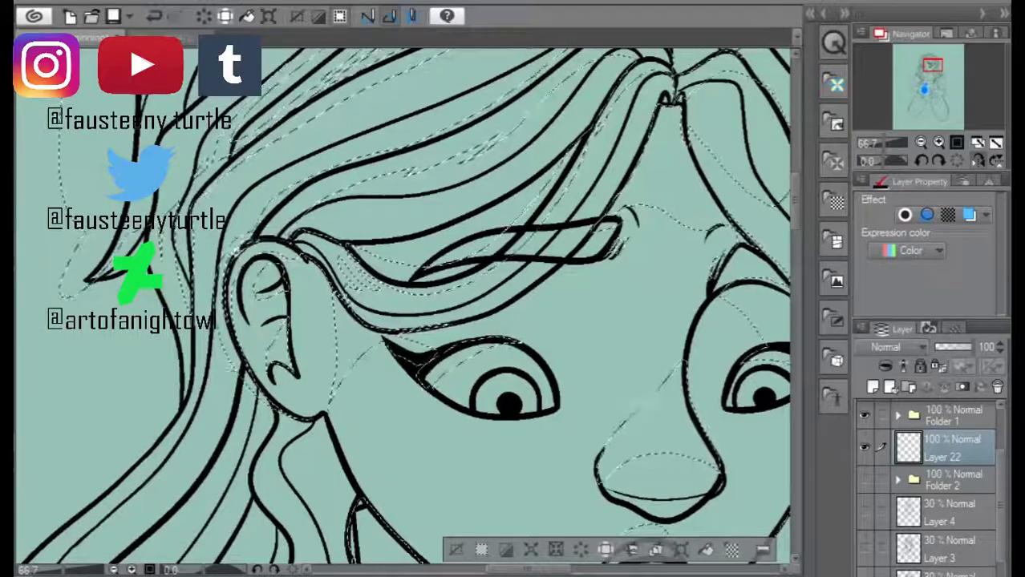
{"action": "scroll", "coordinate": [401, 305], "scroll_direction": "down", "scroll_amount": 3}
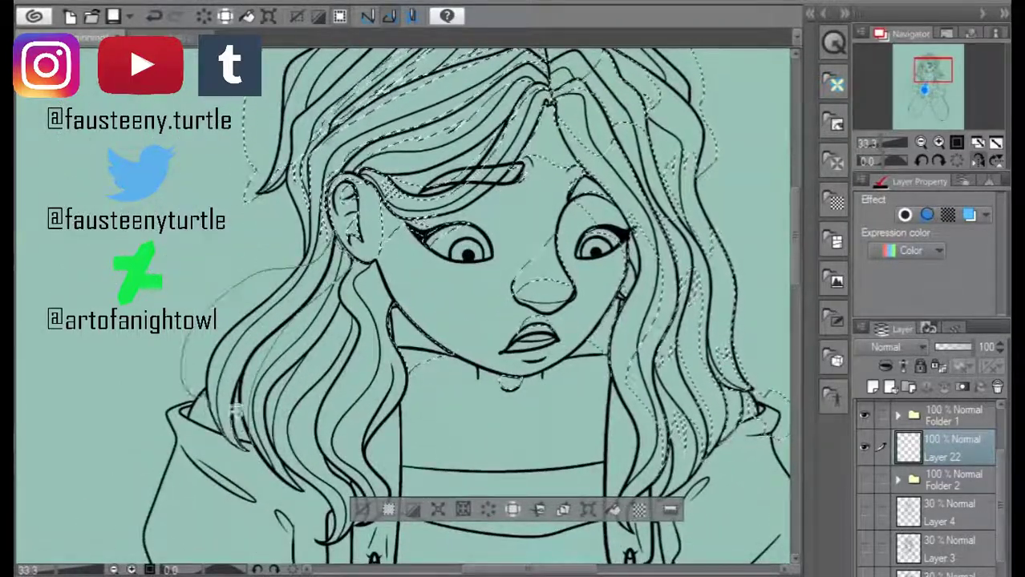
{"action": "left_click_drag", "start_coordinate": [261, 268], "coordinate": [237, 387]}
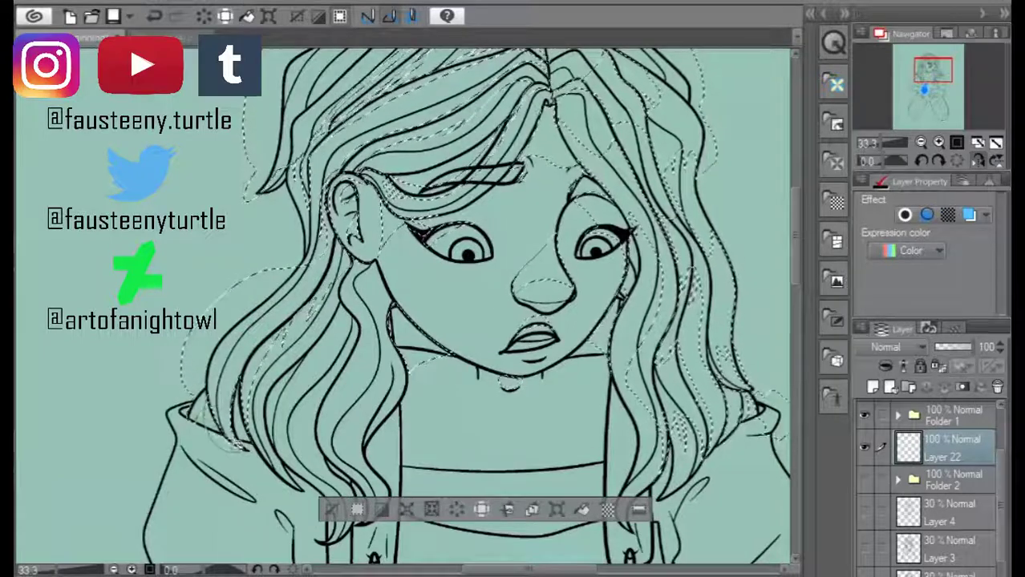
{"action": "scroll", "coordinate": [348, 327], "scroll_direction": "up", "scroll_amount": 2}
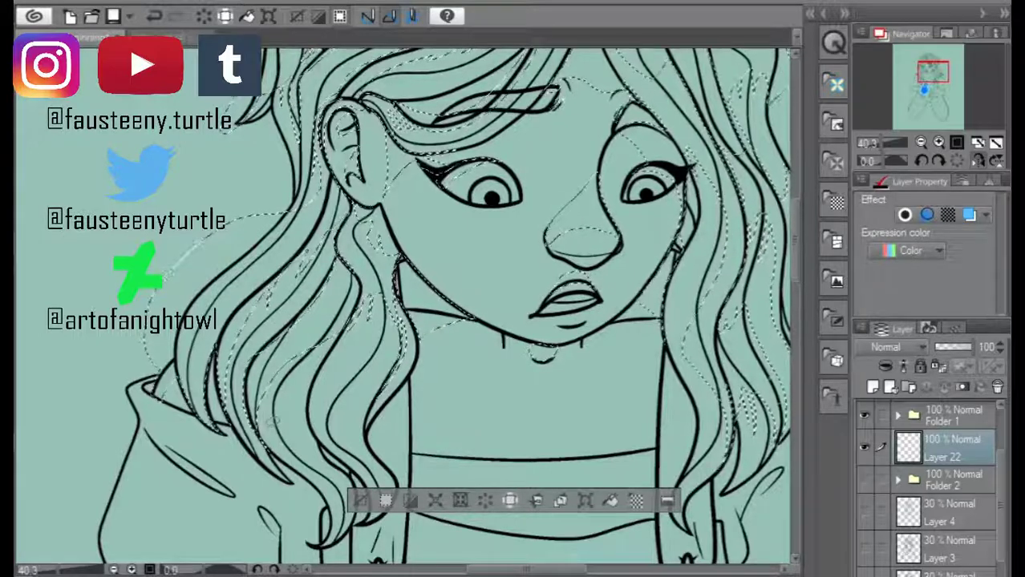
{"action": "left_click_drag", "start_coordinate": [271, 419], "coordinate": [269, 329]}
{"action": "scroll", "coordinate": [269, 328], "scroll_direction": "up", "scroll_amount": 2}
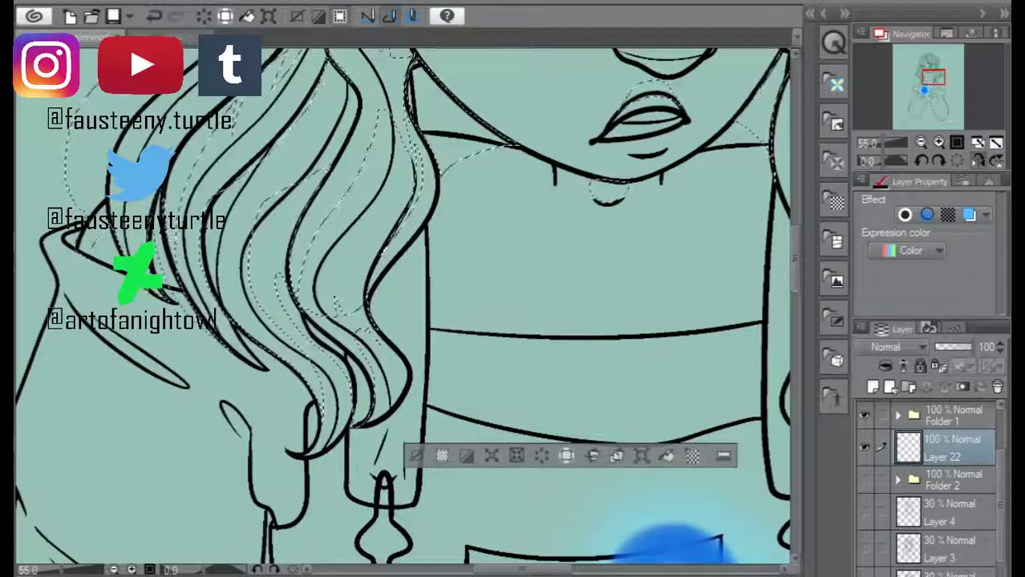
- Add narrow shadow strips along the shirt's neckline and the bib's upper edge between the overall straps
{"action": "scroll", "coordinate": [401, 304], "scroll_direction": "down", "scroll_amount": 5}
{"action": "scroll", "coordinate": [401, 305], "scroll_direction": "up", "scroll_amount": 5}
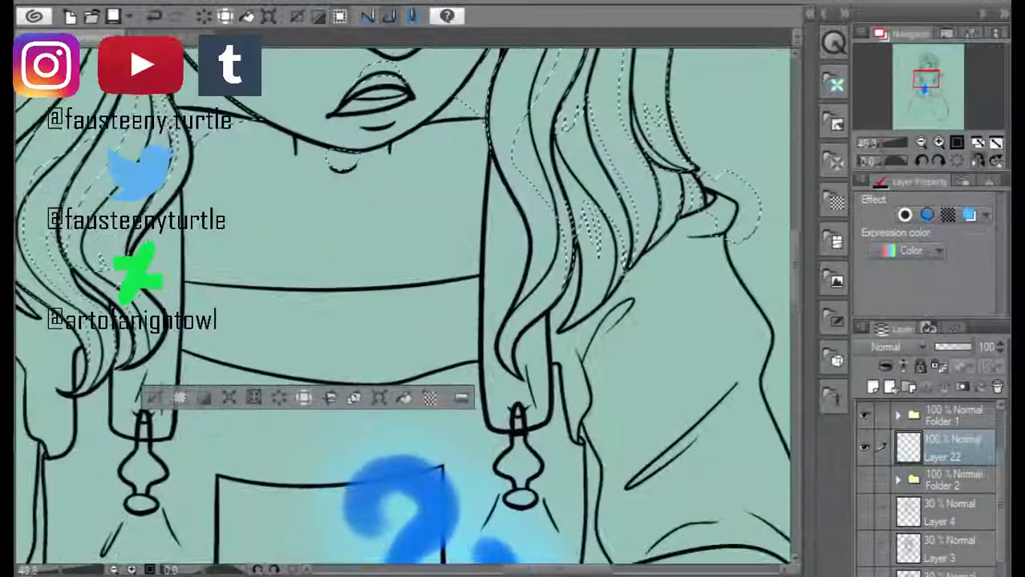
{"action": "scroll", "coordinate": [192, 260], "scroll_direction": "up", "scroll_amount": 2}
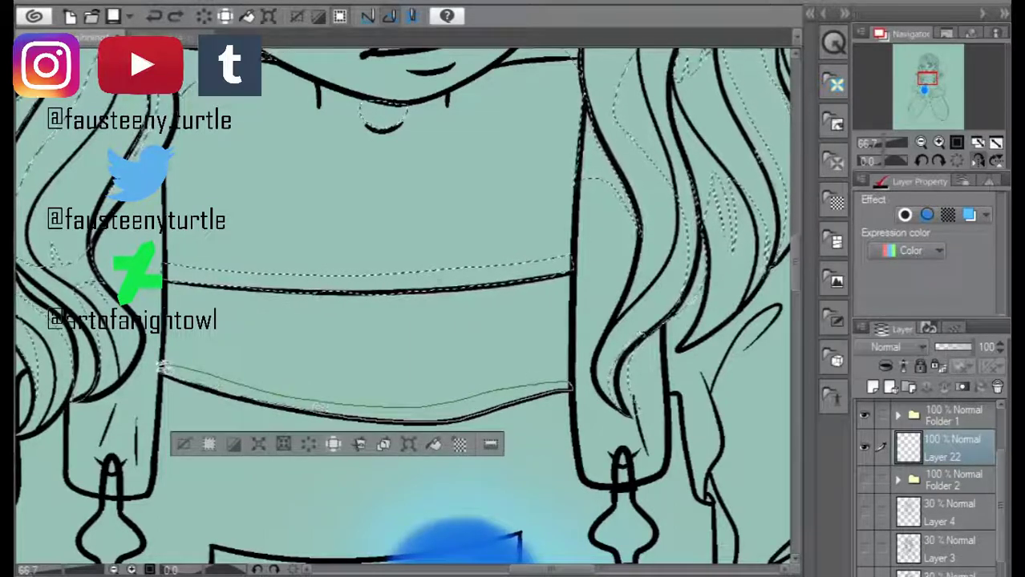
{"action": "left_click_drag", "start_coordinate": [163, 367], "coordinate": [163, 367]}
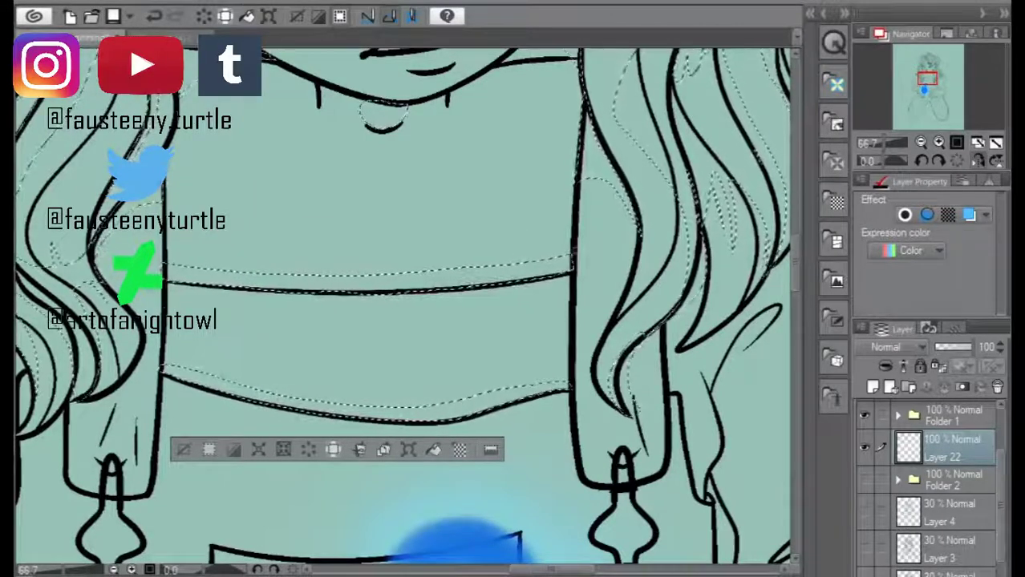
- Lasso shadows beside the overall strap's end, around its clasp and along the short fold below the clasp
{"action": "left_click_drag", "start_coordinate": [648, 452], "coordinate": [668, 454]}
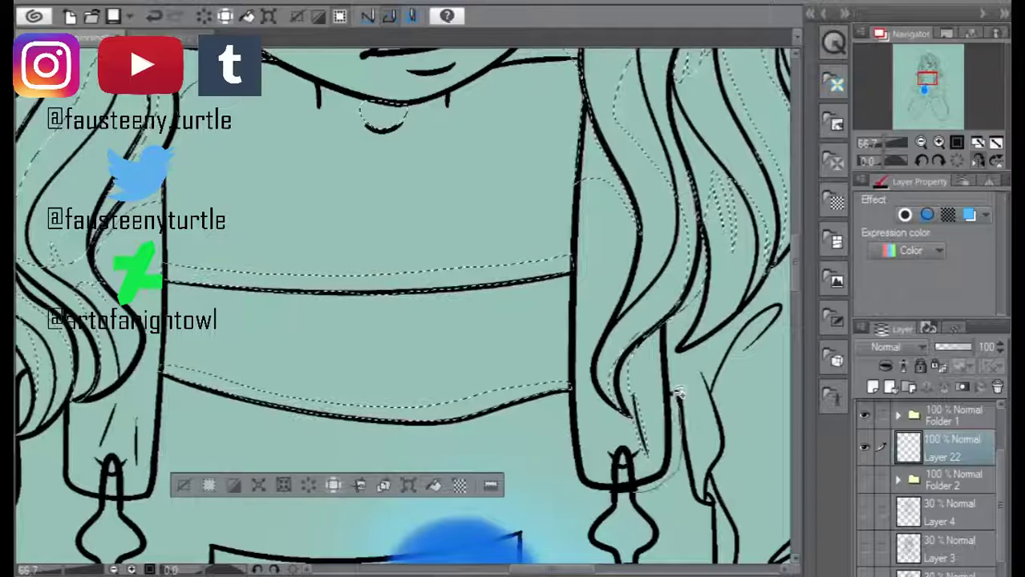
{"action": "scroll", "coordinate": [642, 311], "scroll_direction": "down", "scroll_amount": 3}
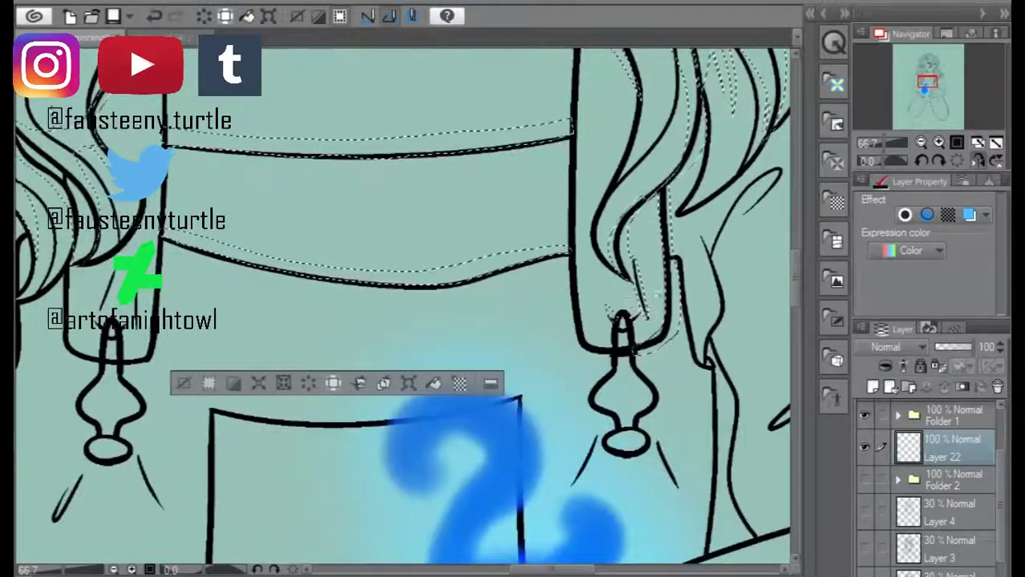
{"action": "scroll", "coordinate": [481, 321], "scroll_direction": "down", "scroll_amount": 2}
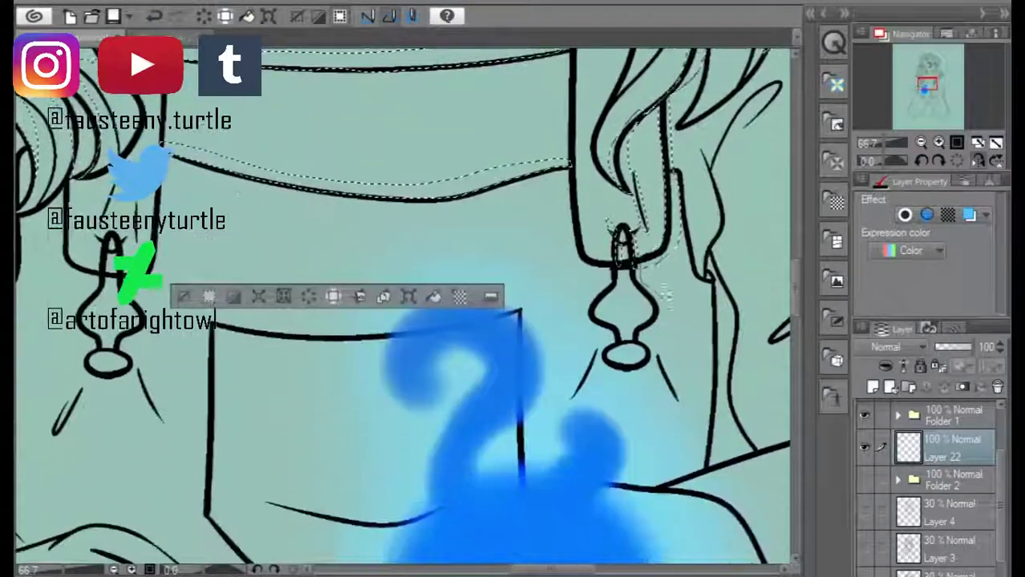
{"action": "mouse_move", "coordinate": [600, 295]}
{"action": "left_mouse_down"}
{"action": "mouse_move", "coordinate": [682, 396]}
{"action": "mouse_move", "coordinate": [600, 343]}
{"action": "left_mouse_up"}
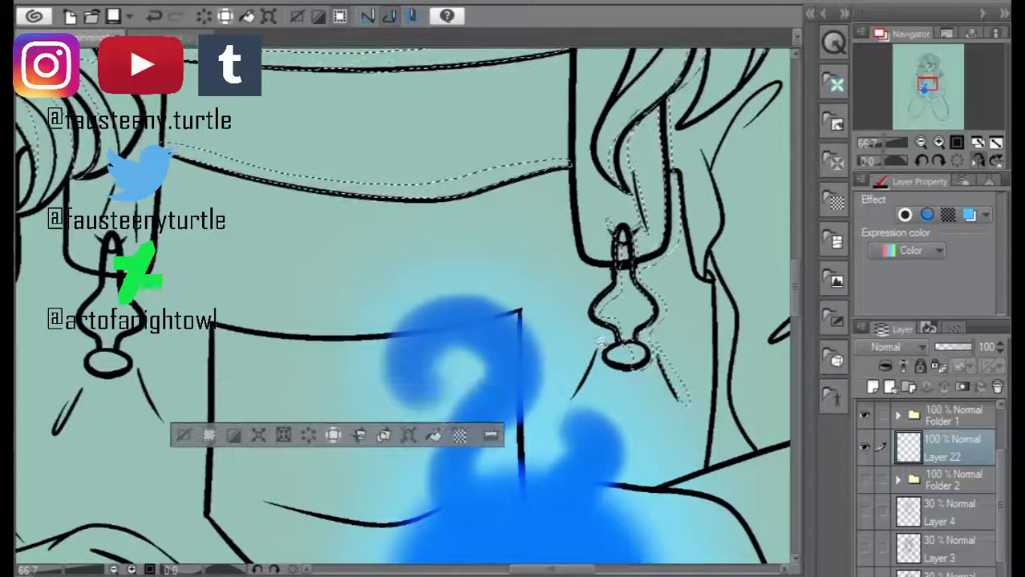
{"action": "scroll", "coordinate": [599, 343], "scroll_direction": "down", "scroll_amount": 2}
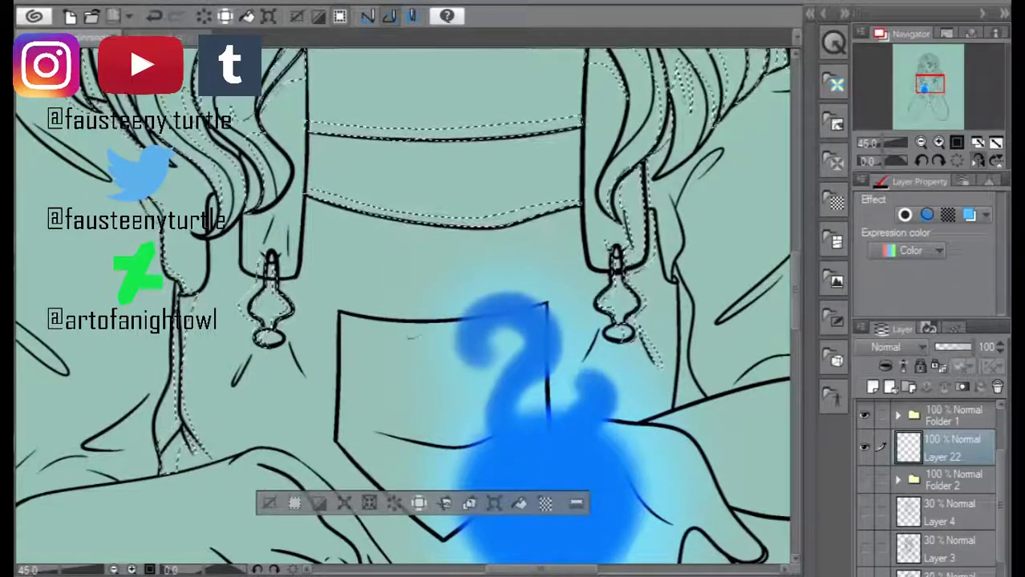
- Lasso shadows inside the orb-side sleeve cuff, along the sleeve's outer edge and over the folds above the cuff
{"action": "key", "text": "ctrl+minus"}
{"action": "key", "text": "ctrl+plus"}
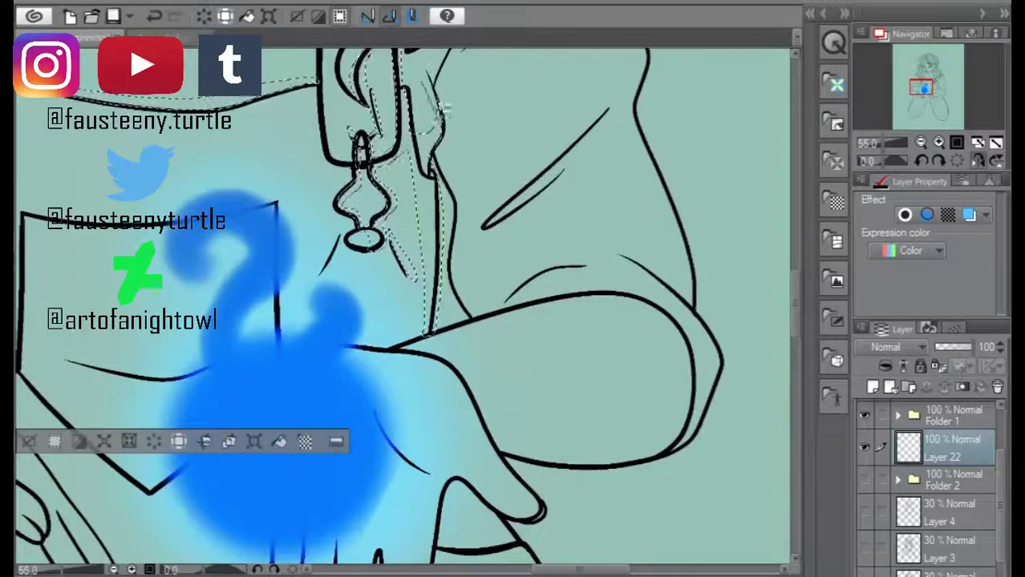
{"action": "mouse_move", "coordinate": [607, 419]}
{"action": "left_mouse_down"}
{"action": "mouse_move", "coordinate": [595, 479]}
{"action": "mouse_move", "coordinate": [574, 465]}
{"action": "left_mouse_up"}
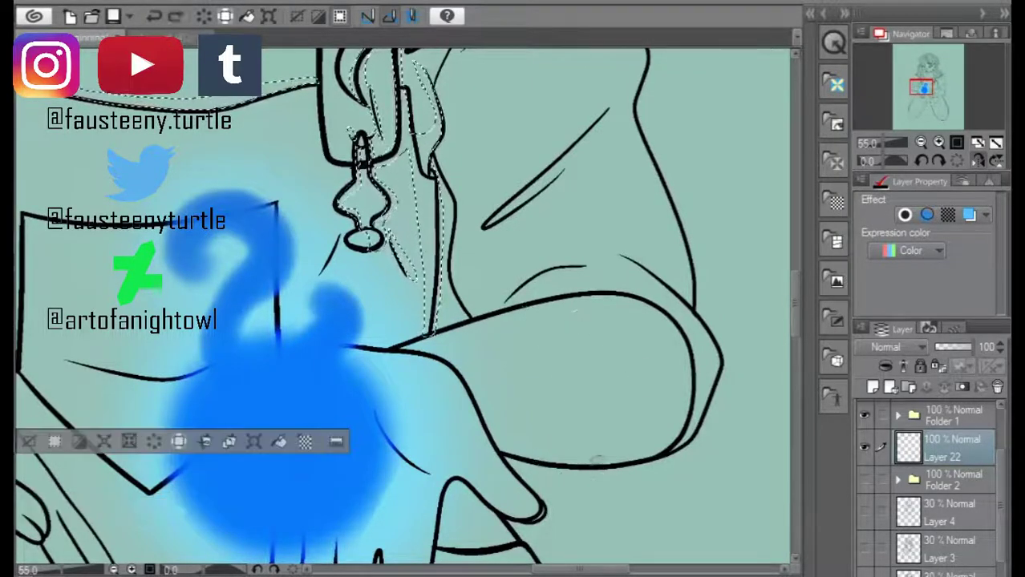
{"action": "mouse_move", "coordinate": [615, 285]}
{"action": "left_mouse_down"}
{"action": "mouse_move", "coordinate": [704, 295]}
{"action": "mouse_move", "coordinate": [747, 431]}
{"action": "left_mouse_up"}
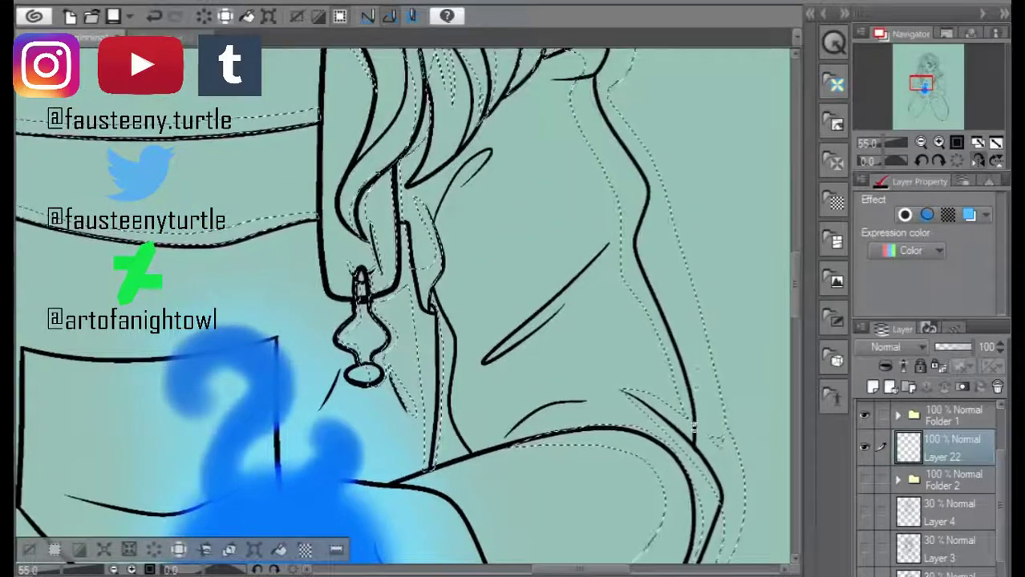
{"action": "mouse_move", "coordinate": [617, 240]}
{"action": "left_mouse_down"}
{"action": "mouse_move", "coordinate": [513, 337]}
{"action": "mouse_move", "coordinate": [629, 393]}
{"action": "mouse_move", "coordinate": [705, 377]}
{"action": "mouse_move", "coordinate": [561, 377]}
{"action": "mouse_move", "coordinate": [521, 393]}
{"action": "mouse_move", "coordinate": [561, 401]}
{"action": "left_mouse_up"}
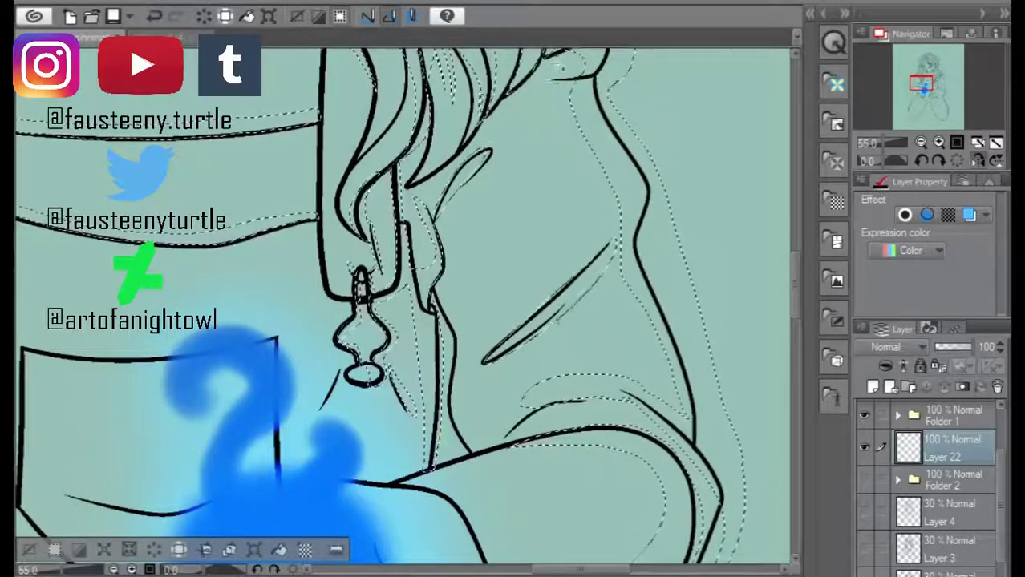
- Extend the selection around the cuff's lower edge and along the wrist and thumb of the hand beneath the orb
{"action": "left_click_drag", "start_coordinate": [721, 321], "coordinate": [722, 481]}
{"action": "mouse_move", "coordinate": [561, 361]}
{"action": "left_mouse_down"}
{"action": "mouse_move", "coordinate": [509, 361]}
{"action": "mouse_move", "coordinate": [510, 207]}
{"action": "left_mouse_up"}
{"action": "mouse_move", "coordinate": [523, 86]}
{"action": "left_mouse_down"}
{"action": "mouse_move", "coordinate": [489, 104]}
{"action": "mouse_move", "coordinate": [505, 71]}
{"action": "mouse_move", "coordinate": [494, 74]}
{"action": "mouse_move", "coordinate": [523, 78]}
{"action": "left_mouse_up"}
{"action": "left_click_drag", "start_coordinate": [510, 321], "coordinate": [525, 105]}
{"action": "mouse_move", "coordinate": [609, 385]}
{"action": "left_mouse_down"}
{"action": "mouse_move", "coordinate": [417, 268]}
{"action": "mouse_move", "coordinate": [525, 445]}
{"action": "left_mouse_up"}
{"action": "left_click_drag", "start_coordinate": [525, 360], "coordinate": [525, 216]}
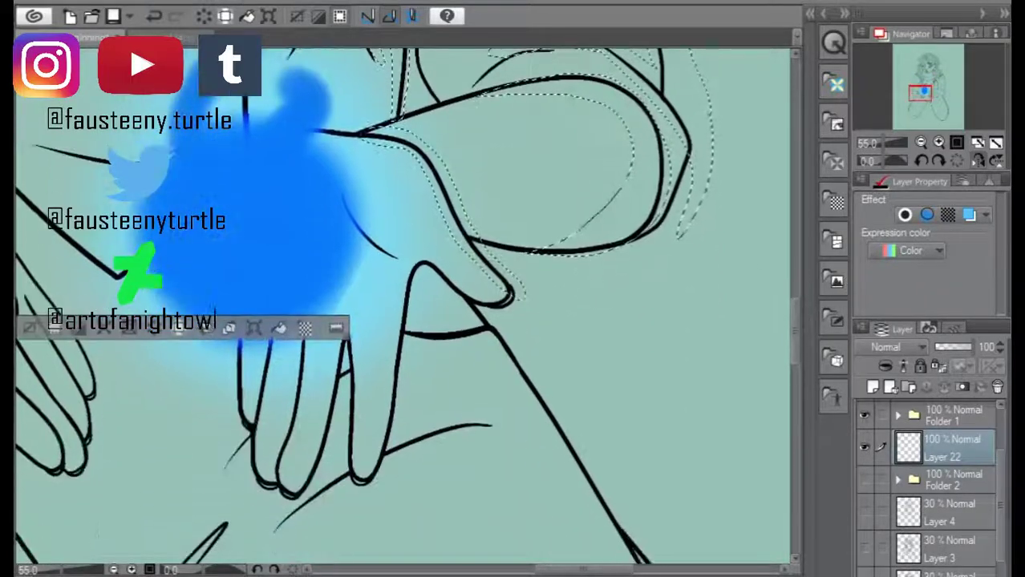
- Add shadows to the fingertips and finger gaps of the hand beneath the orb, and onto the leg under the thumb
{"action": "left_click_drag", "start_coordinate": [363, 474], "coordinate": [387, 456]}
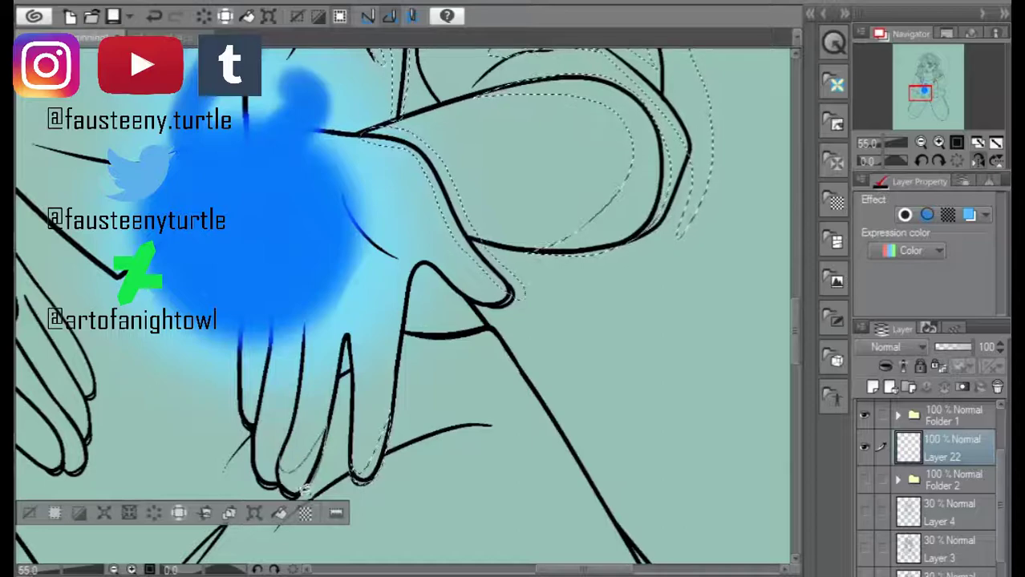
{"action": "left_click_drag", "start_coordinate": [306, 486], "coordinate": [255, 441]}
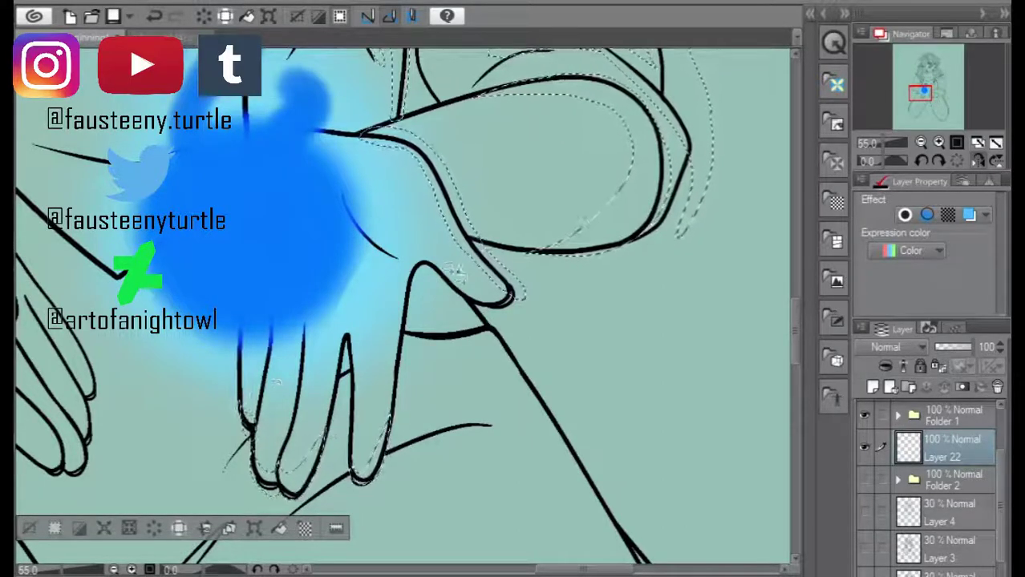
{"action": "left_click_drag", "start_coordinate": [377, 474], "coordinate": [391, 438]}
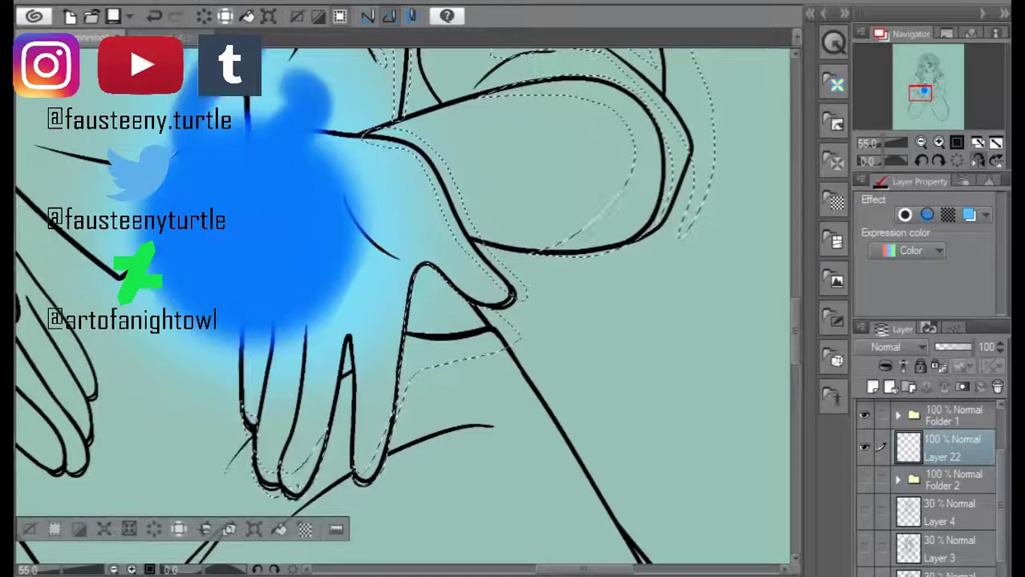
{"action": "left_click_drag", "start_coordinate": [353, 352], "coordinate": [347, 415]}
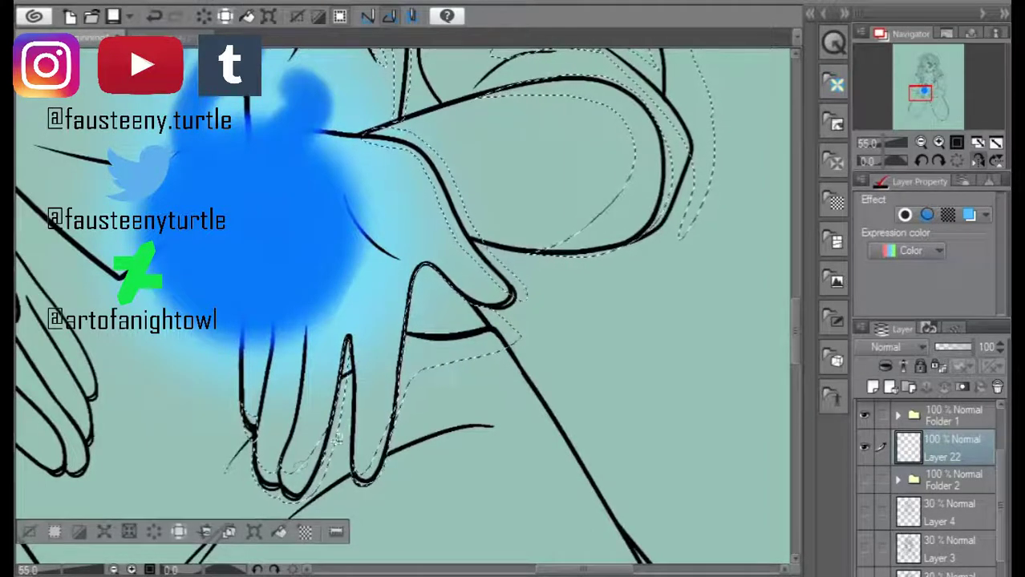
- Lasso shadows across the thumb of the opposite hand and over the knuckle at its upper edge
{"action": "scroll", "coordinate": [244, 396], "scroll_direction": "down", "scroll_amount": 2}
{"action": "scroll", "coordinate": [244, 396], "scroll_direction": "up", "scroll_amount": 3}
{"action": "left_click_drag", "start_coordinate": [146, 358], "coordinate": [128, 256]}
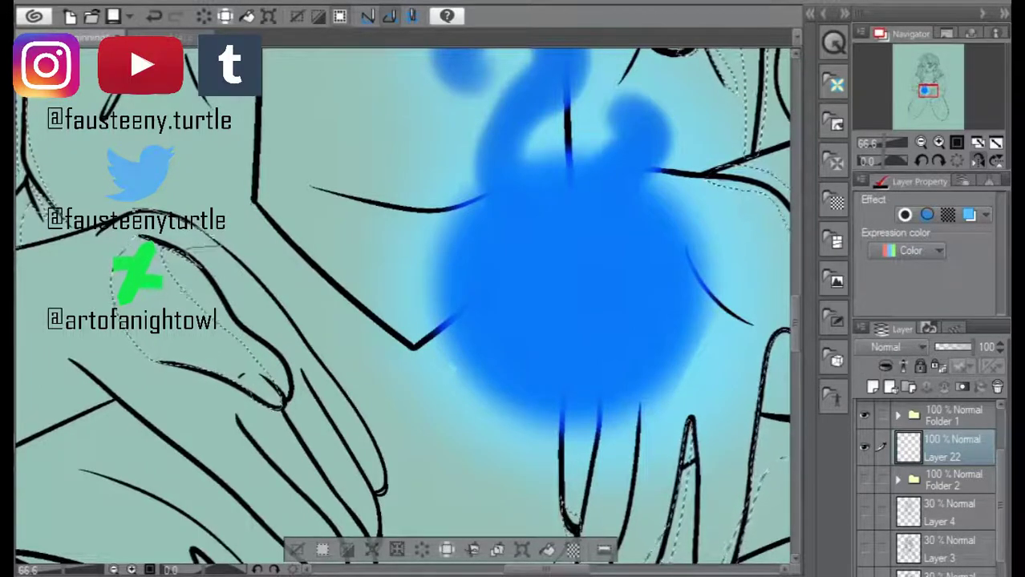
{"action": "scroll", "coordinate": [240, 373], "scroll_direction": "up", "scroll_amount": 4}
{"action": "mouse_move", "coordinate": [273, 215]}
{"action": "left_mouse_down"}
{"action": "mouse_move", "coordinate": [212, 180]}
{"action": "mouse_move", "coordinate": [89, 198]}
{"action": "mouse_move", "coordinate": [160, 267]}
{"action": "mouse_move", "coordinate": [289, 228]}
{"action": "mouse_move", "coordinate": [273, 209]}
{"action": "mouse_move", "coordinate": [259, 271]}
{"action": "mouse_move", "coordinate": [277, 247]}
{"action": "mouse_move", "coordinate": [267, 283]}
{"action": "mouse_move", "coordinate": [288, 230]}
{"action": "mouse_move", "coordinate": [304, 233]}
{"action": "mouse_move", "coordinate": [255, 215]}
{"action": "left_mouse_up"}
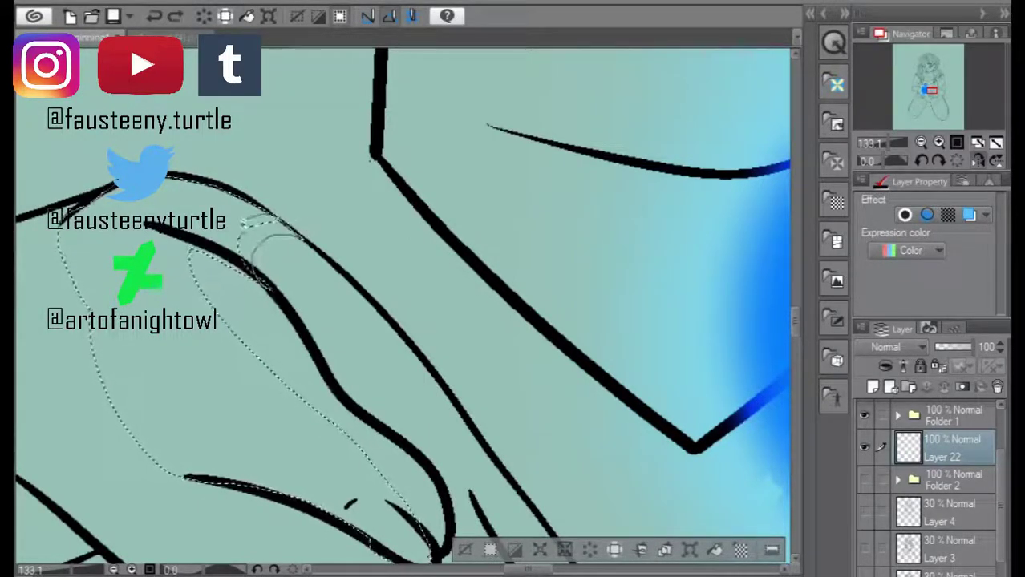
- Add a large curved shadow inside the opposite arm's cuff, running along the forearm's underside to the wrist
{"action": "scroll", "coordinate": [255, 224], "scroll_direction": "down", "scroll_amount": 4}
{"action": "scroll", "coordinate": [120, 241], "scroll_direction": "up", "scroll_amount": 3}
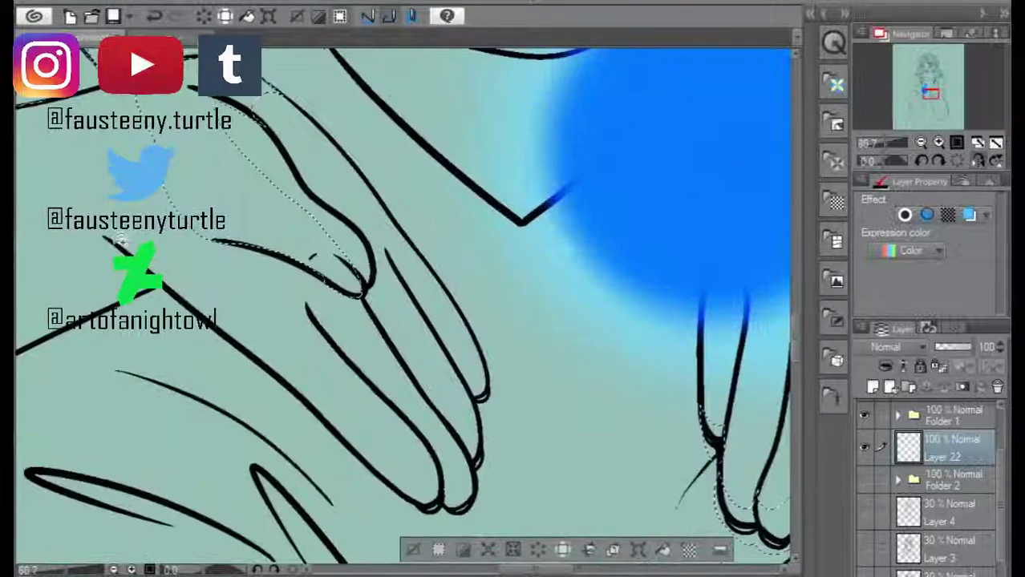
{"action": "scroll", "coordinate": [120, 241], "scroll_direction": "up", "scroll_amount": 2}
{"action": "mouse_move", "coordinate": [193, 249]}
{"action": "left_mouse_down"}
{"action": "mouse_move", "coordinate": [160, 337]}
{"action": "mouse_move", "coordinate": [240, 405]}
{"action": "mouse_move", "coordinate": [357, 389]}
{"action": "mouse_move", "coordinate": [273, 164]}
{"action": "left_mouse_up"}
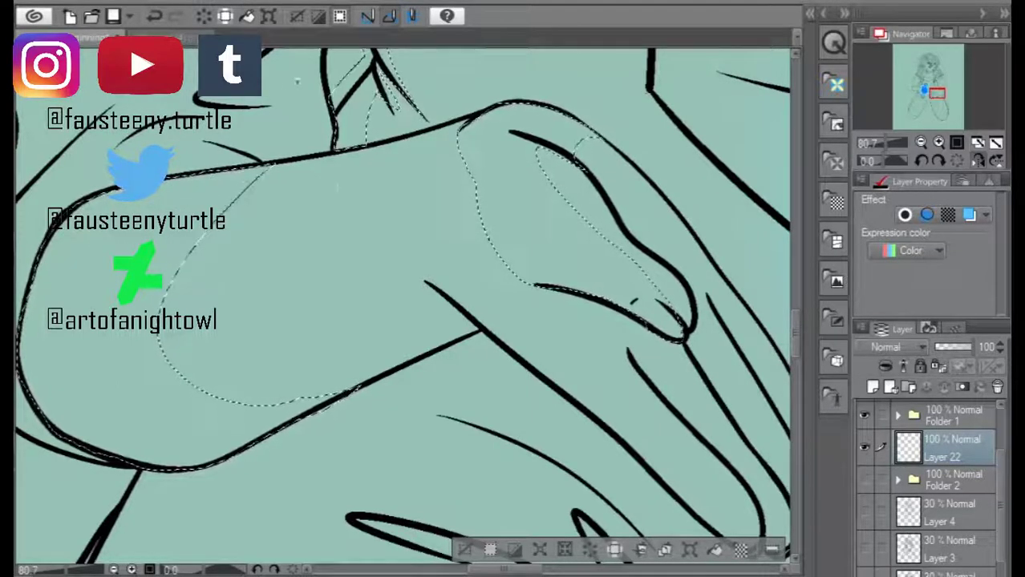
{"action": "mouse_move", "coordinate": [193, 389]}
{"action": "left_mouse_down"}
{"action": "mouse_move", "coordinate": [485, 327]}
{"action": "mouse_move", "coordinate": [405, 279]}
{"action": "left_mouse_up"}
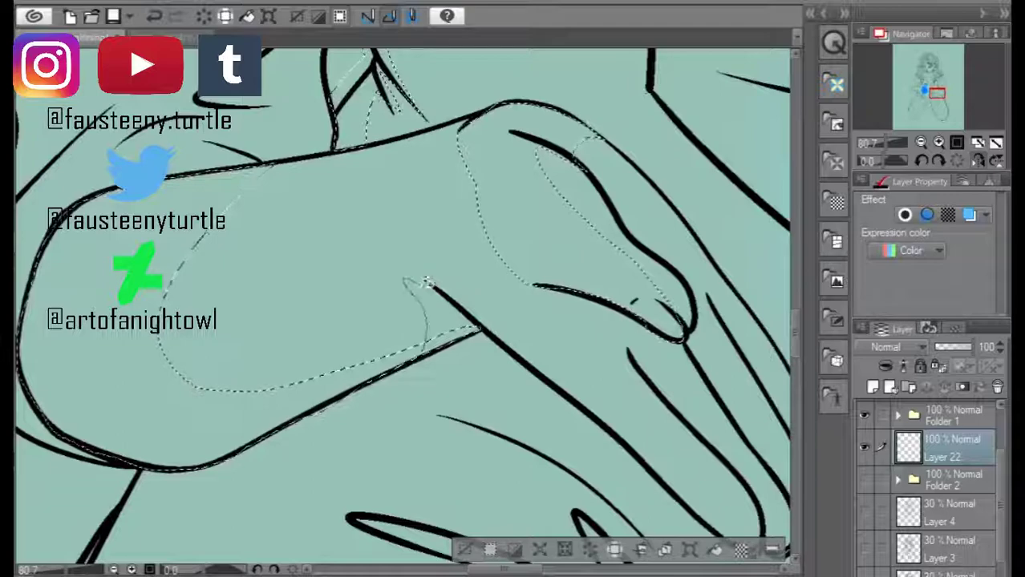
- Add a narrow shadow along the outer edge of the opposite hand from the wrist to the fingertips
{"action": "scroll", "coordinate": [401, 313], "scroll_direction": "right", "scroll_amount": 5}
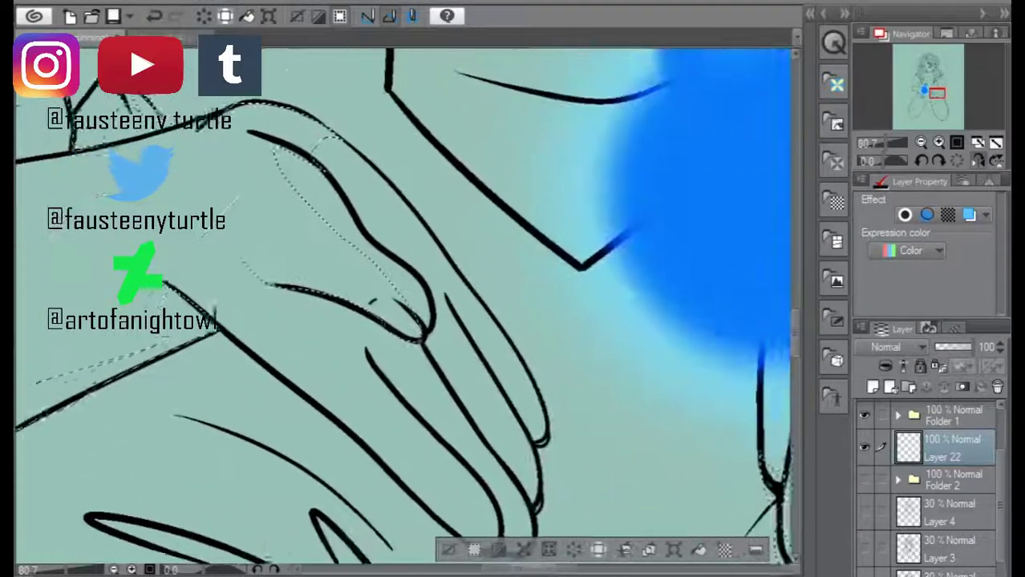
{"action": "scroll", "coordinate": [401, 313], "scroll_direction": "right", "scroll_amount": 1}
{"action": "scroll", "coordinate": [400, 313], "scroll_direction": "down", "scroll_amount": 2}
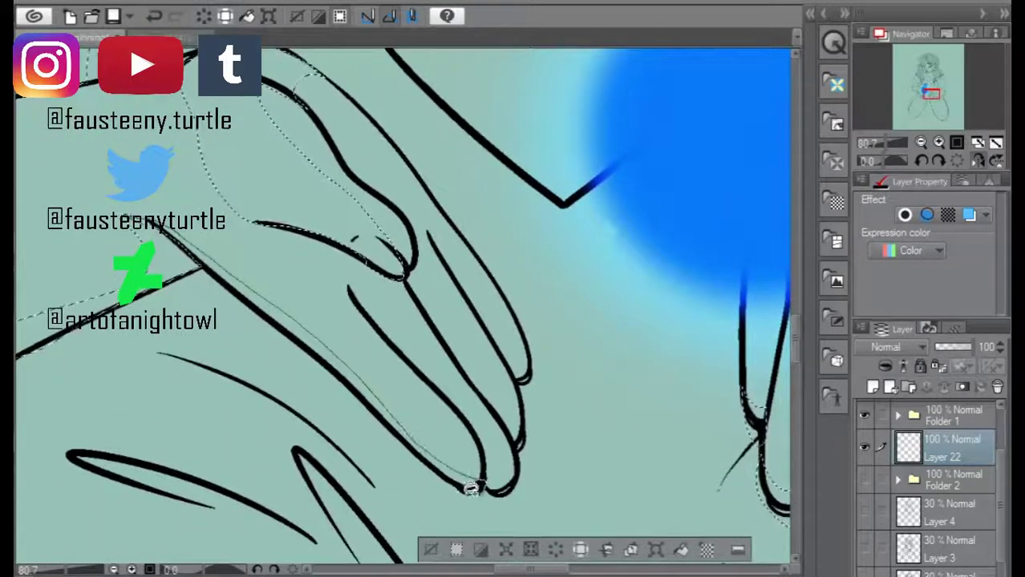
{"action": "left_click_drag", "start_coordinate": [479, 487], "coordinate": [256, 306]}
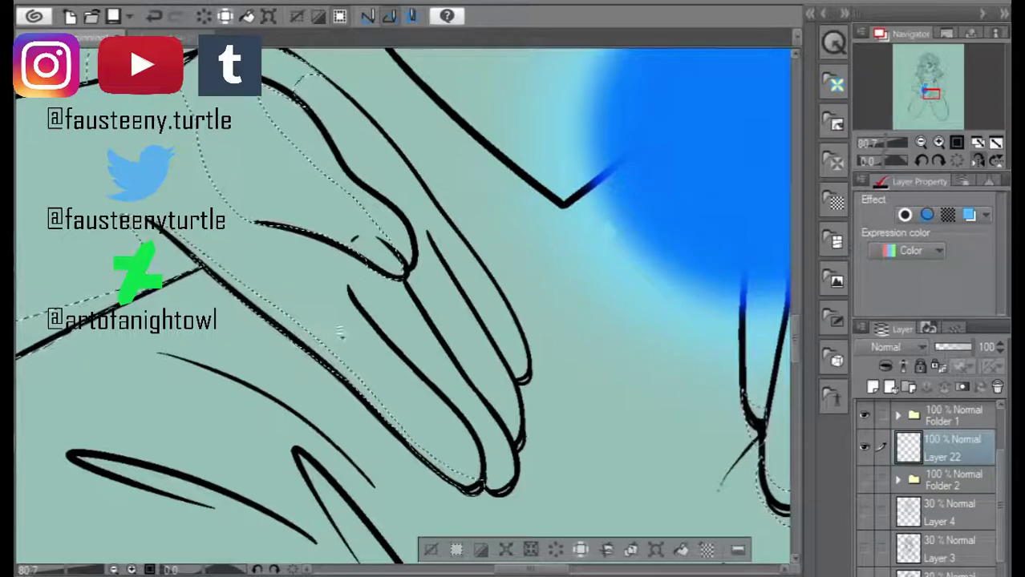
{"action": "mouse_move", "coordinate": [513, 485]}
{"action": "left_mouse_down"}
{"action": "mouse_move", "coordinate": [496, 425]}
{"action": "mouse_move", "coordinate": [461, 289]}
{"action": "mouse_move", "coordinate": [361, 316]}
{"action": "mouse_move", "coordinate": [248, 211]}
{"action": "left_mouse_up"}
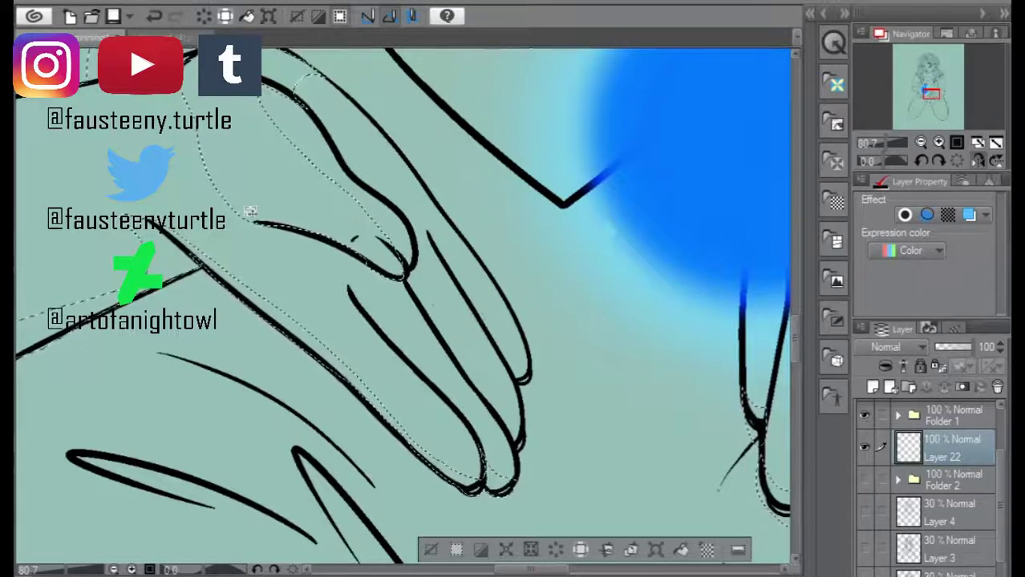
- Extend the opposite hand's shadow across the wrist, joining the forearm, thumb base and lower finger areas
{"action": "scroll", "coordinate": [250, 237], "scroll_direction": "up", "scroll_amount": 3}
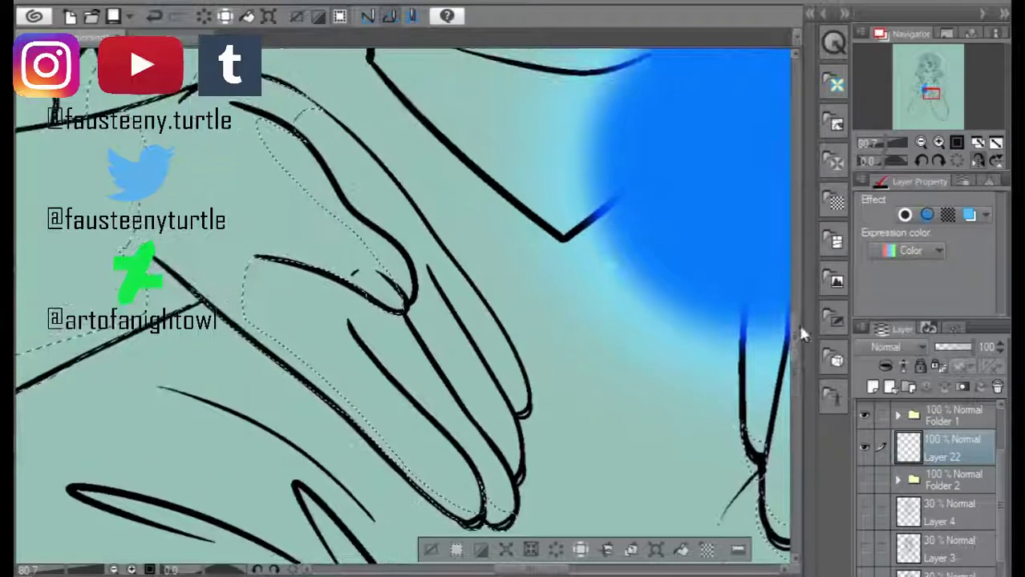
{"action": "mouse_move", "coordinate": [279, 296]}
{"action": "left_mouse_down"}
{"action": "mouse_move", "coordinate": [195, 141]}
{"action": "mouse_move", "coordinate": [207, 282]}
{"action": "left_mouse_up"}
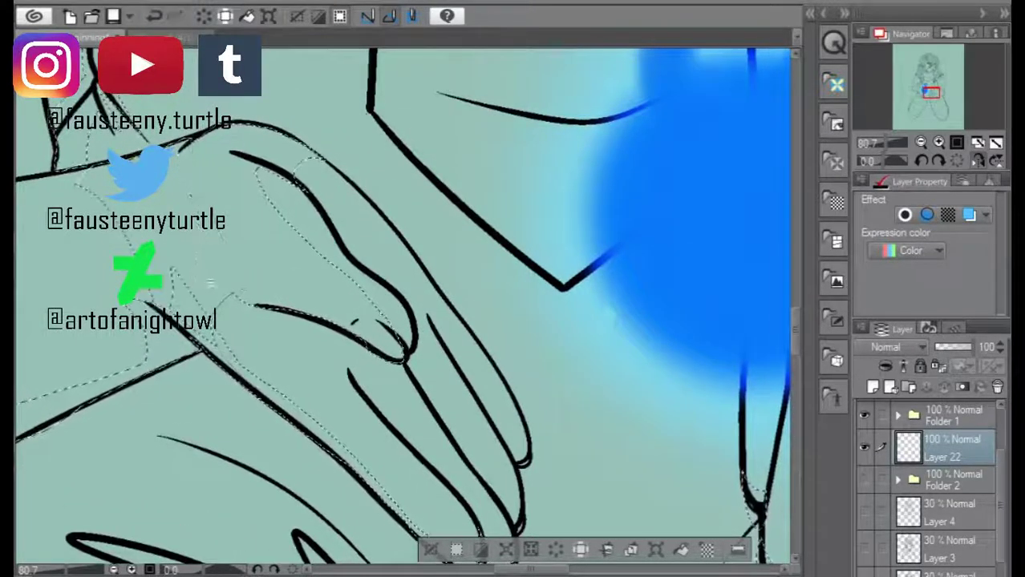
{"action": "left_click_drag", "start_coordinate": [425, 535], "coordinate": [241, 376]}
{"action": "scroll", "coordinate": [400, 305], "scroll_direction": "down", "scroll_amount": 3}
{"action": "scroll", "coordinate": [401, 305], "scroll_direction": "up", "scroll_amount": 2}
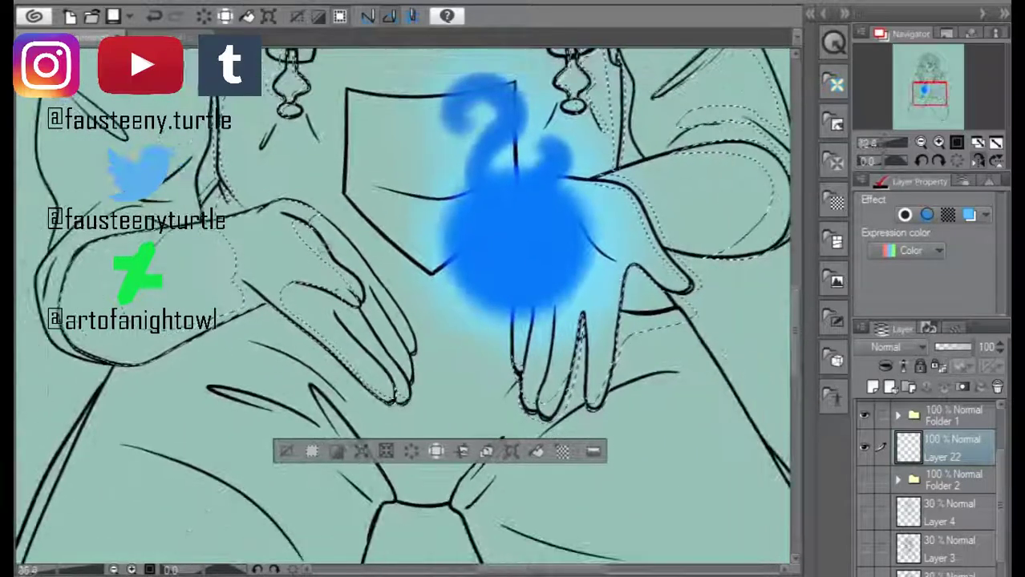
- Lasso shadows beneath the hand resting on the thigh and along the neighbouring folds of the overalls
{"action": "scroll", "coordinate": [369, 321], "scroll_direction": "up", "scroll_amount": 1}
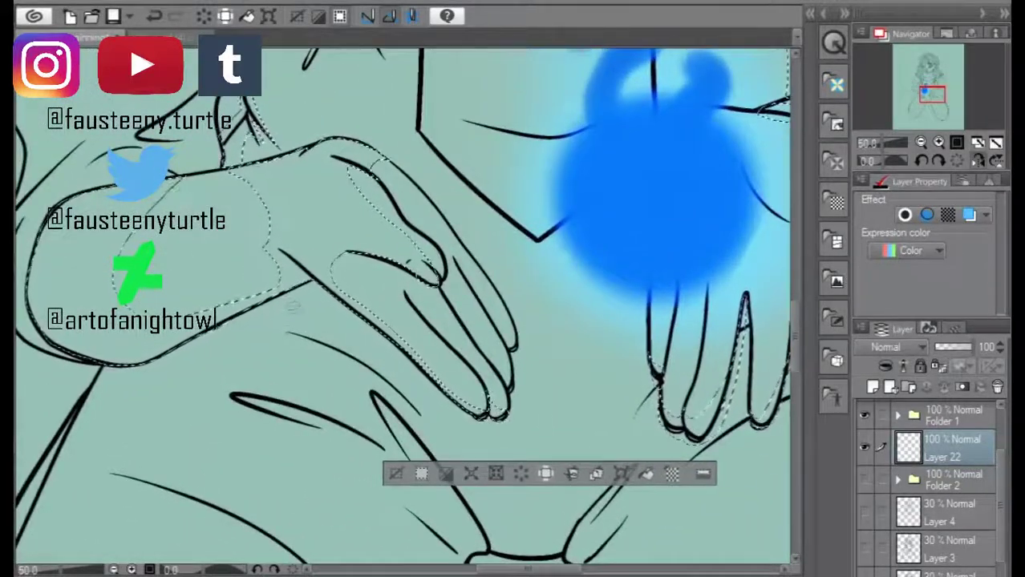
{"action": "mouse_move", "coordinate": [481, 410]}
{"action": "left_mouse_down"}
{"action": "mouse_move", "coordinate": [503, 427]}
{"action": "mouse_move", "coordinate": [508, 414]}
{"action": "left_mouse_up"}
{"action": "scroll", "coordinate": [453, 312], "scroll_direction": "down", "scroll_amount": 3}
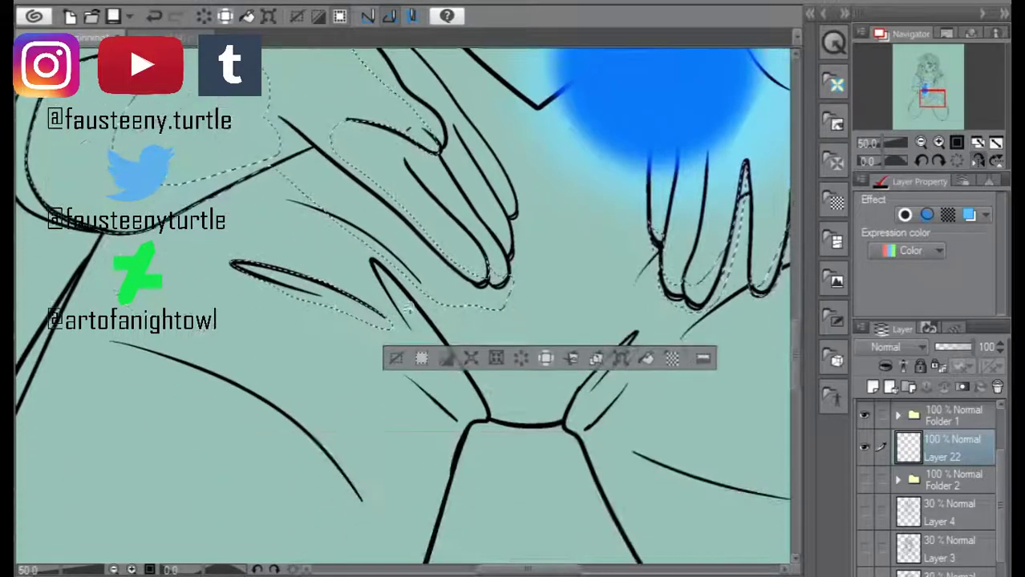
{"action": "left_click_drag", "start_coordinate": [377, 265], "coordinate": [390, 284]}
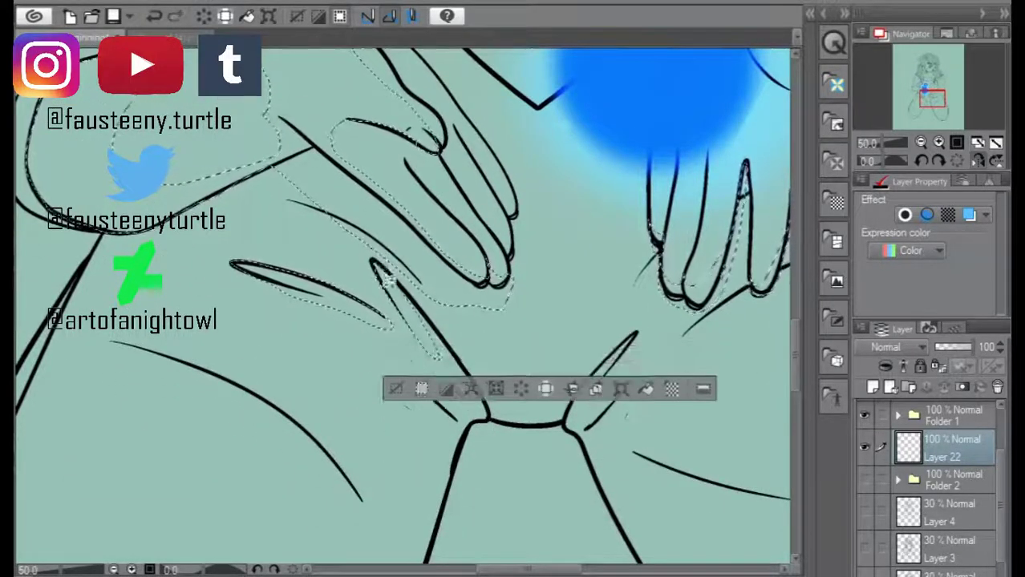
- Lasso shadows along the crotch seam and the short folds on both sides of it
{"action": "left_click_drag", "start_coordinate": [392, 369], "coordinate": [476, 447]}
{"action": "mouse_move", "coordinate": [576, 438]}
{"action": "left_mouse_down"}
{"action": "mouse_move", "coordinate": [632, 343]}
{"action": "mouse_move", "coordinate": [566, 464]}
{"action": "left_mouse_up"}
{"action": "mouse_move", "coordinate": [446, 330]}
{"action": "left_mouse_down"}
{"action": "mouse_move", "coordinate": [449, 344]}
{"action": "mouse_move", "coordinate": [529, 370]}
{"action": "mouse_move", "coordinate": [597, 365]}
{"action": "mouse_move", "coordinate": [580, 395]}
{"action": "left_mouse_up"}
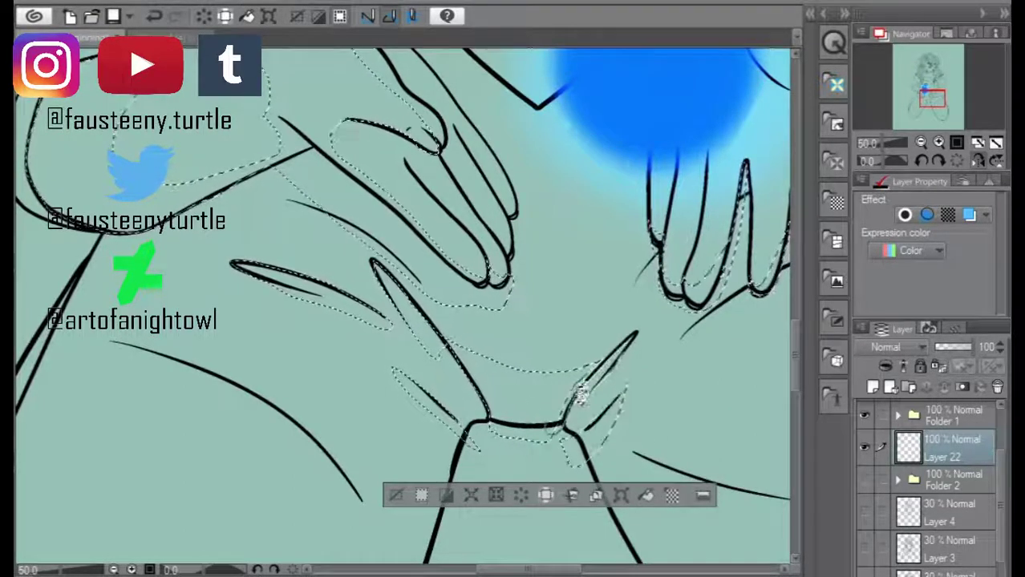
- Add large curved shadows down the outer side of both thighs and around the knees
{"action": "scroll", "coordinate": [580, 395], "scroll_direction": "down", "scroll_amount": 4}
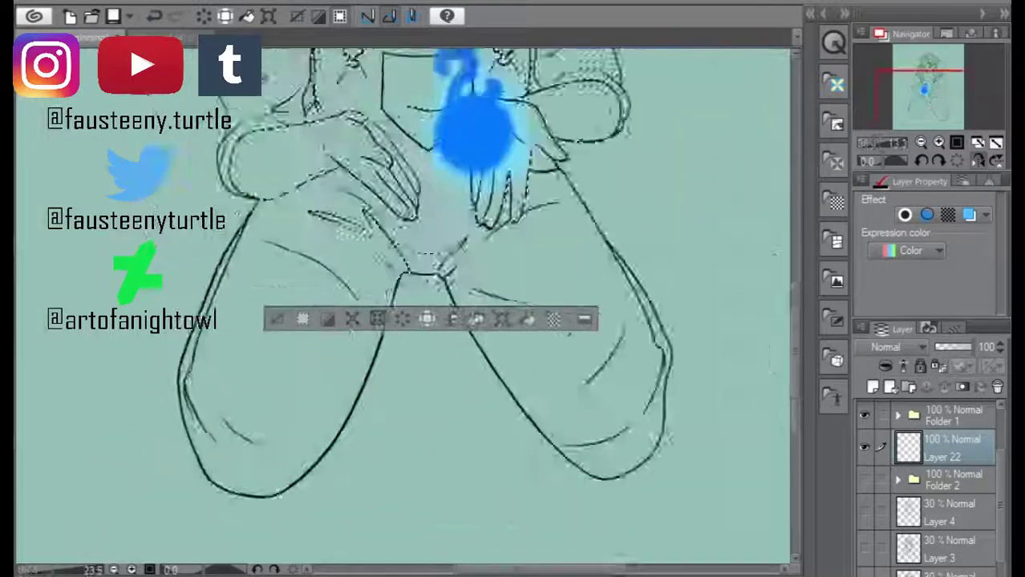
{"action": "scroll", "coordinate": [583, 56], "scroll_direction": "up", "scroll_amount": 2}
{"action": "mouse_move", "coordinate": [222, 544]}
{"action": "left_mouse_down"}
{"action": "mouse_move", "coordinate": [121, 352]}
{"action": "mouse_move", "coordinate": [240, 553]}
{"action": "mouse_move", "coordinate": [385, 429]}
{"action": "mouse_move", "coordinate": [344, 532]}
{"action": "left_mouse_up"}
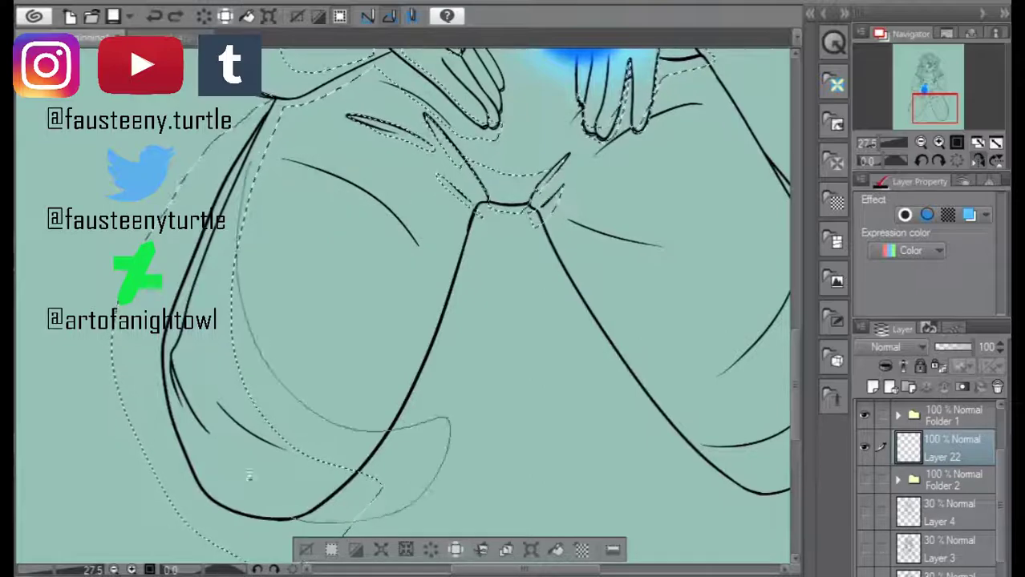
{"action": "scroll", "coordinate": [401, 304], "scroll_direction": "right", "scroll_amount": 5}
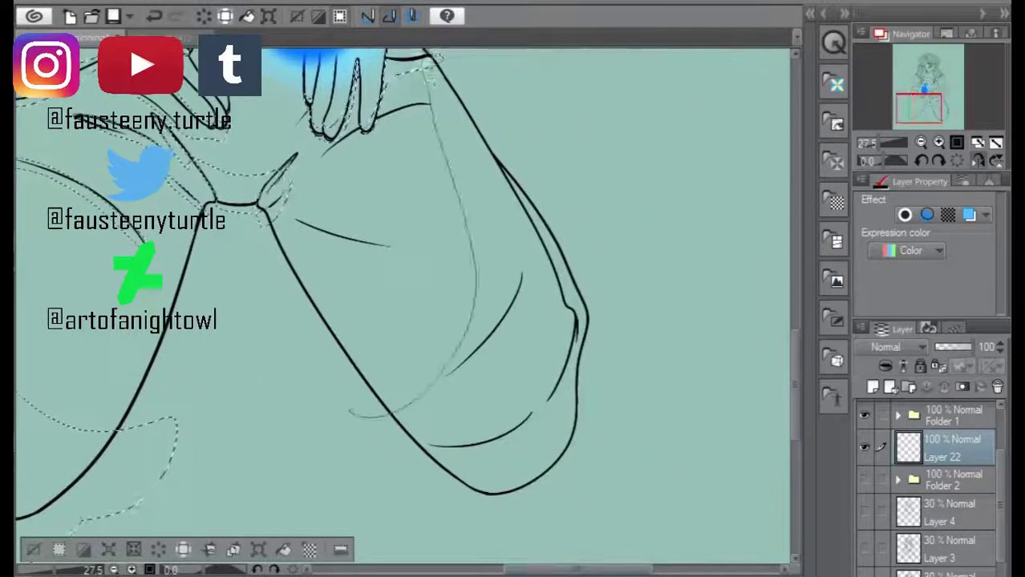
{"action": "scroll", "coordinate": [401, 305], "scroll_direction": "down", "scroll_amount": 3}
- Lasso a long shadow down the outer side of the sleeve and smaller ones over its folds near the elbow
{"action": "scroll", "coordinate": [400, 305], "scroll_direction": "up", "scroll_amount": 2}
{"action": "scroll", "coordinate": [401, 305], "scroll_direction": "up", "scroll_amount": 3}
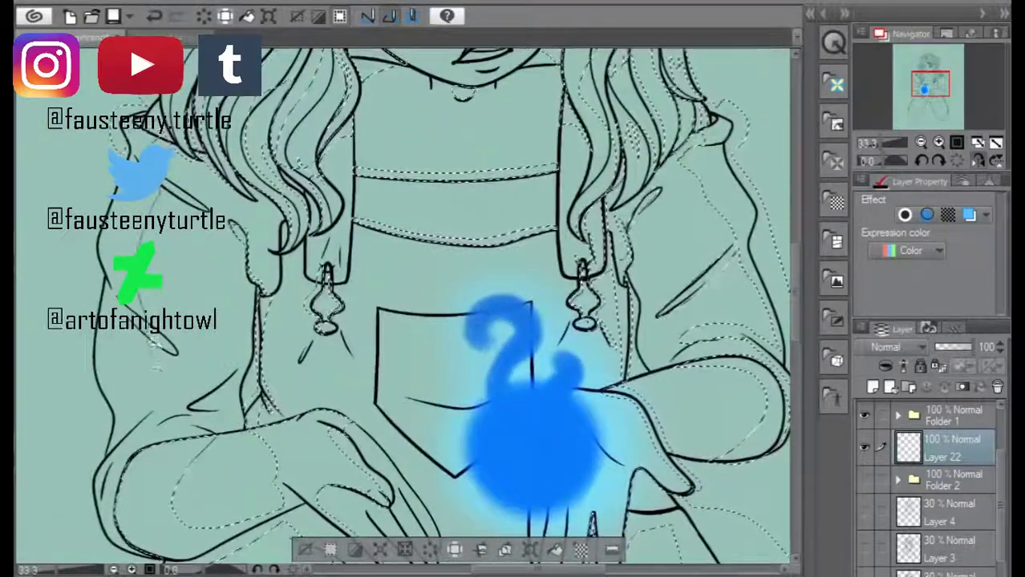
{"action": "scroll", "coordinate": [401, 304], "scroll_direction": "down", "scroll_amount": 1}
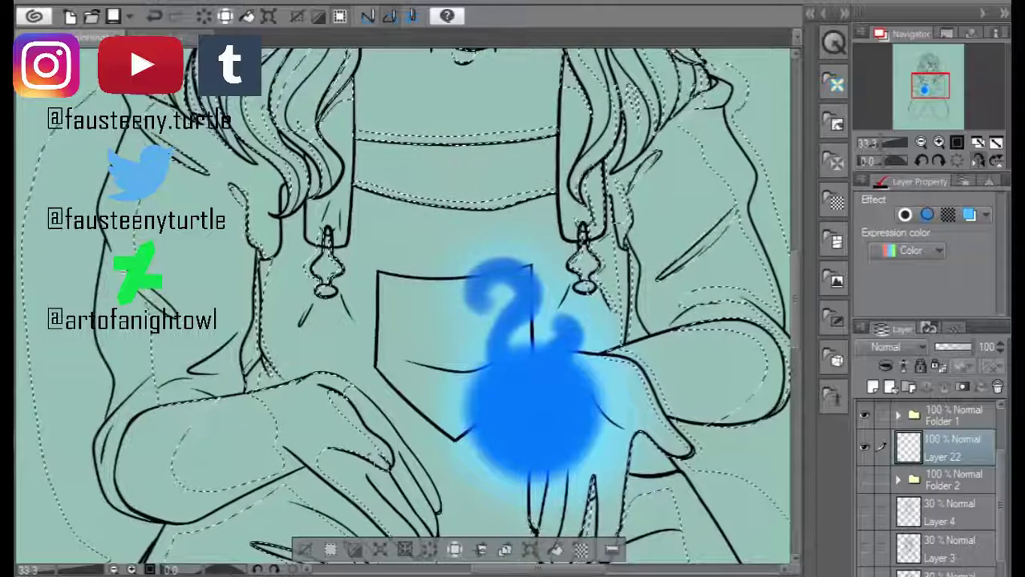
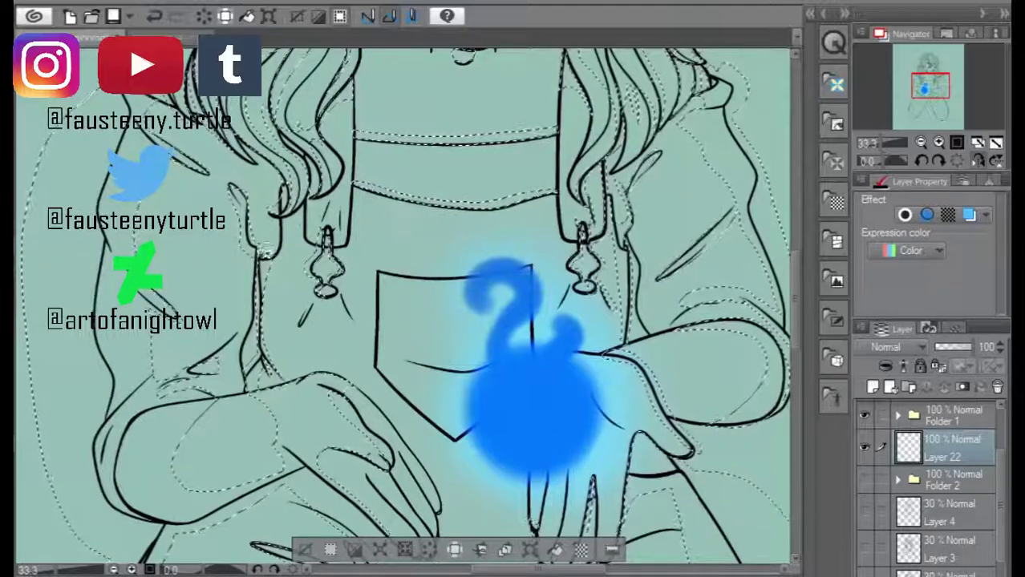
{"action": "scroll", "coordinate": [529, 361], "scroll_direction": "down", "scroll_amount": 5}
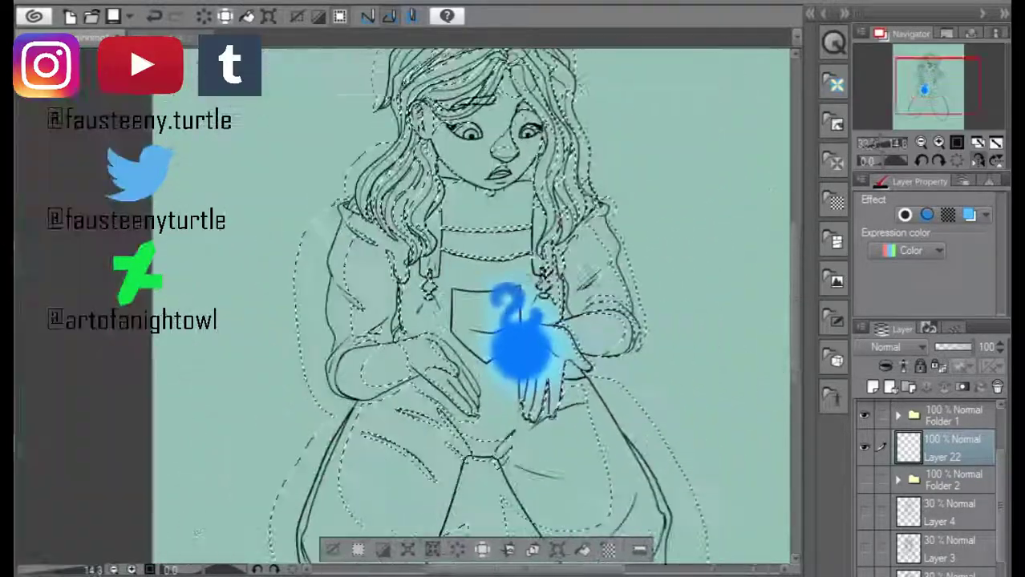
{"action": "scroll", "coordinate": [529, 361], "scroll_direction": "up", "scroll_amount": 6}
{"action": "scroll", "coordinate": [401, 240], "scroll_direction": "up", "scroll_amount": 1}
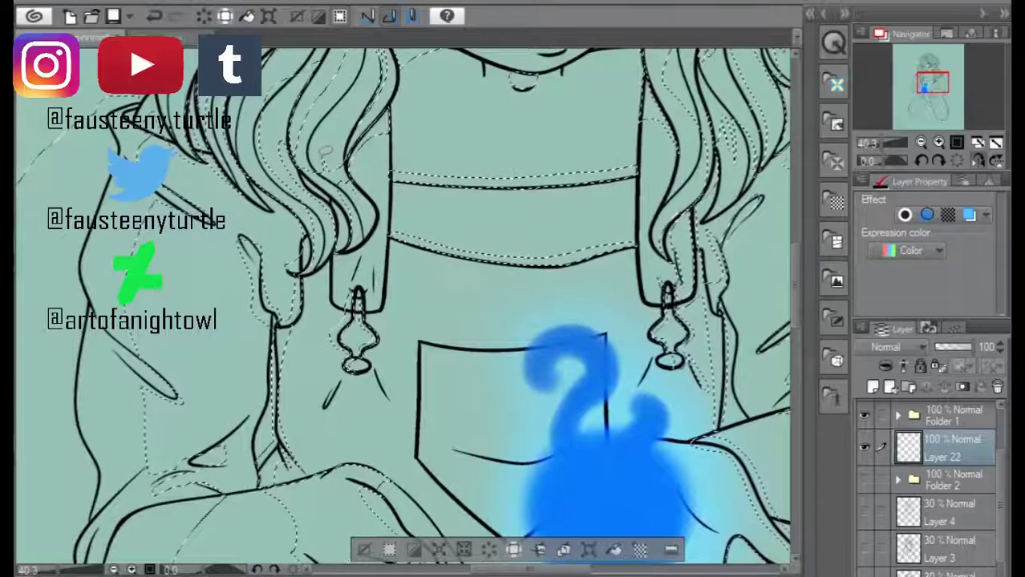
- Fill all the lassoed shadow areas over the whole figure with dark red on Layer 22
{"action": "scroll", "coordinate": [401, 305], "scroll_direction": "down", "scroll_amount": 5}
{"action": "scroll", "coordinate": [401, 305], "scroll_direction": "up", "scroll_amount": 1}
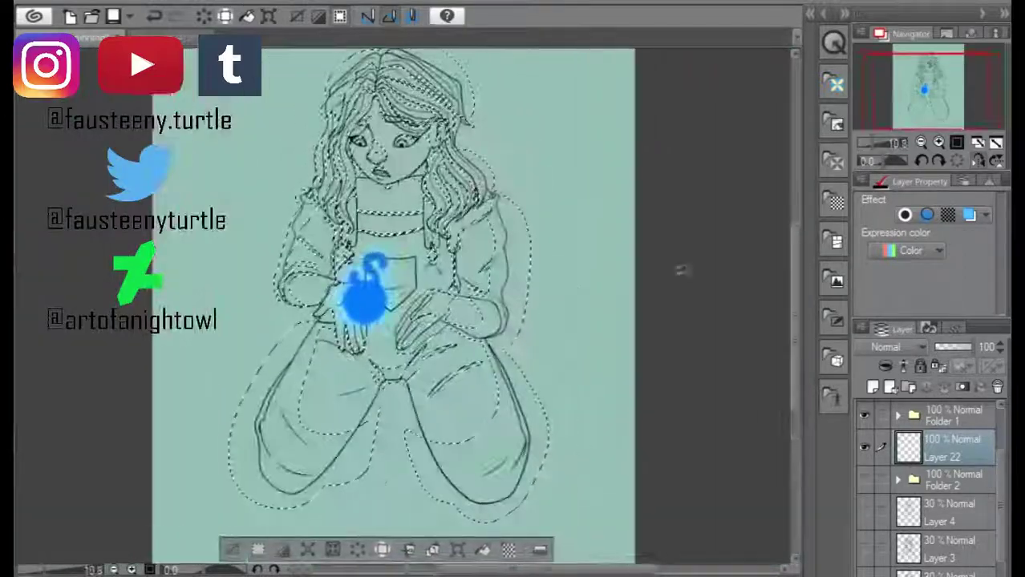
{"action": "mouse_move", "coordinate": [290, 364]}
{"action": "left_mouse_down"}
{"action": "mouse_move", "coordinate": [297, 453]}
{"action": "mouse_move", "coordinate": [457, 489]}
{"action": "mouse_move", "coordinate": [498, 320]}
{"action": "left_mouse_up"}
{"action": "mouse_move", "coordinate": [425, 72]}
{"action": "left_mouse_down"}
{"action": "mouse_move", "coordinate": [449, 268]}
{"action": "mouse_move", "coordinate": [497, 281]}
{"action": "mouse_move", "coordinate": [425, 329]}
{"action": "mouse_move", "coordinate": [521, 361]}
{"action": "left_mouse_up"}
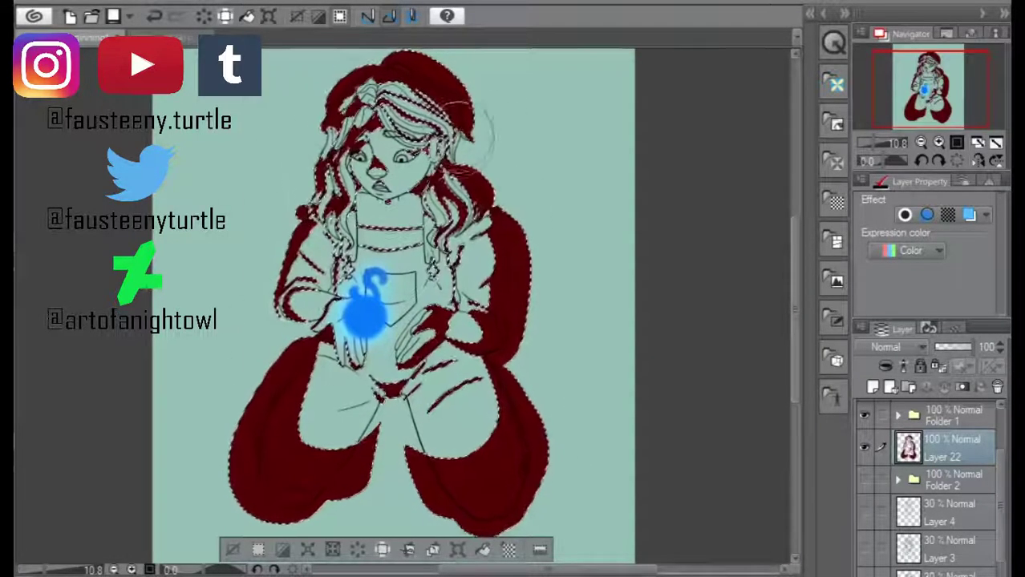
- Show Folder 2, place Layer 22 at its top with Multiply blending, and clear the selection
{"action": "left_click", "coordinate": [863, 479]}
{"action": "left_click_drag", "start_coordinate": [955, 448], "coordinate": [954, 481]}
{"action": "left_click", "coordinate": [898, 347]}
{"action": "left_click", "coordinate": [890, 36]}
{"action": "key", "text": "ctrl+d"}
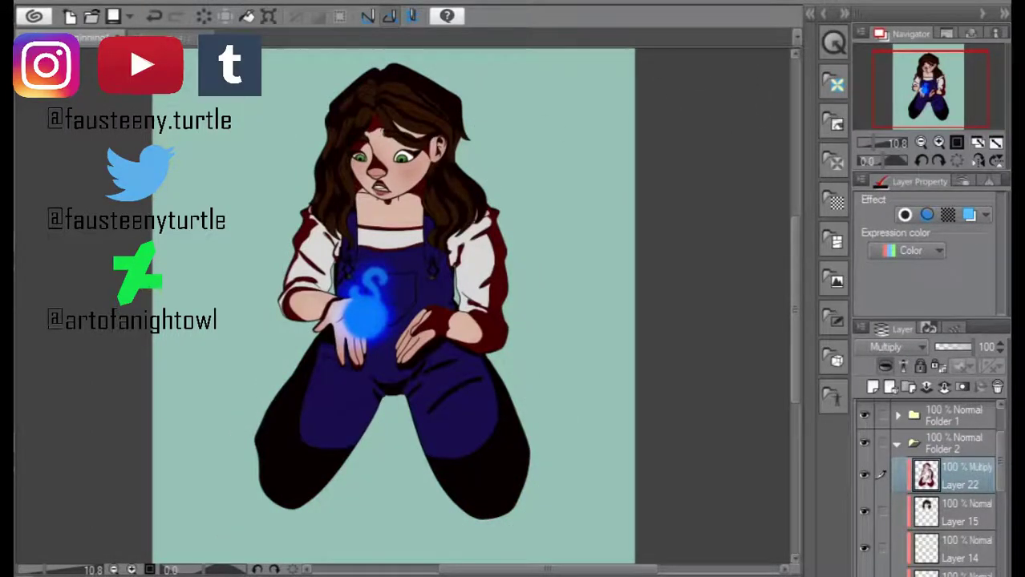
- Adjust Layer 22's shadow colour to hue 15, saturation -6 and luminosity 76
{"action": "left_click", "coordinate": [183, 406]}
{"action": "left_click_drag", "start_coordinate": [50, 568], "coordinate": [106, 572]}
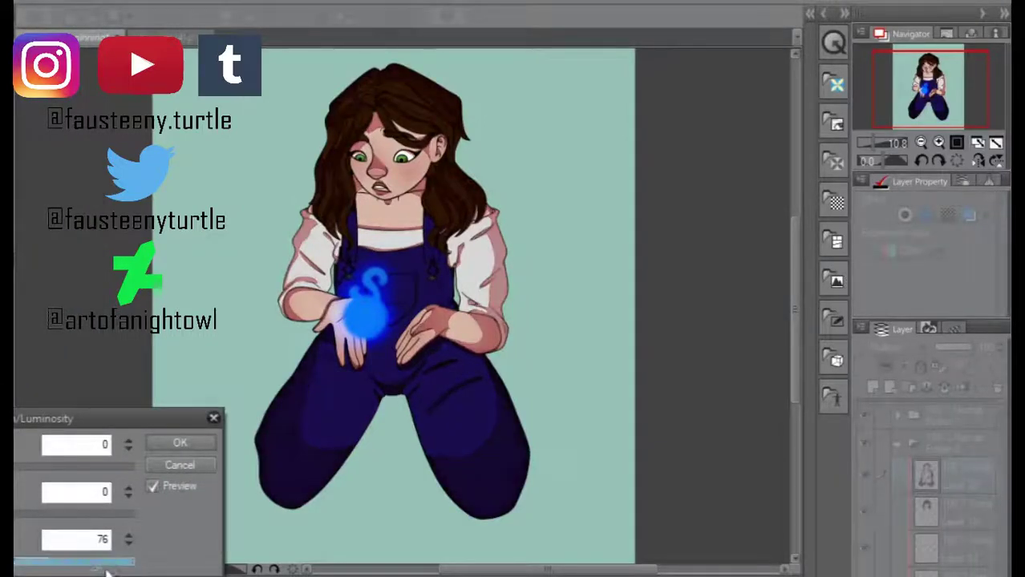
{"action": "left_click_drag", "start_coordinate": [73, 467], "coordinate": [80, 466]}
{"action": "left_click_drag", "start_coordinate": [73, 514], "coordinate": [71, 514]}
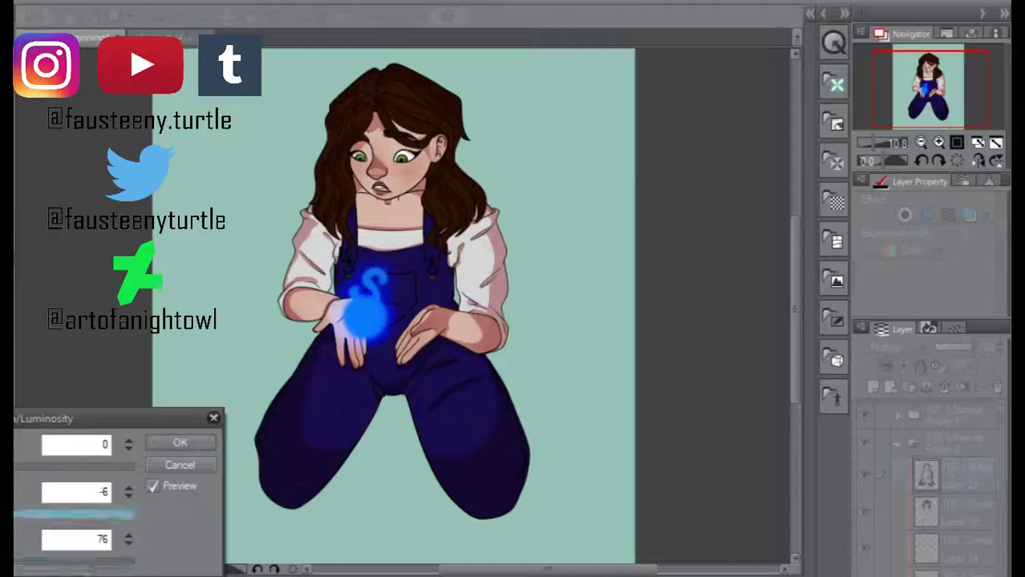
{"action": "left_click_drag", "start_coordinate": [79, 467], "coordinate": [80, 466]}
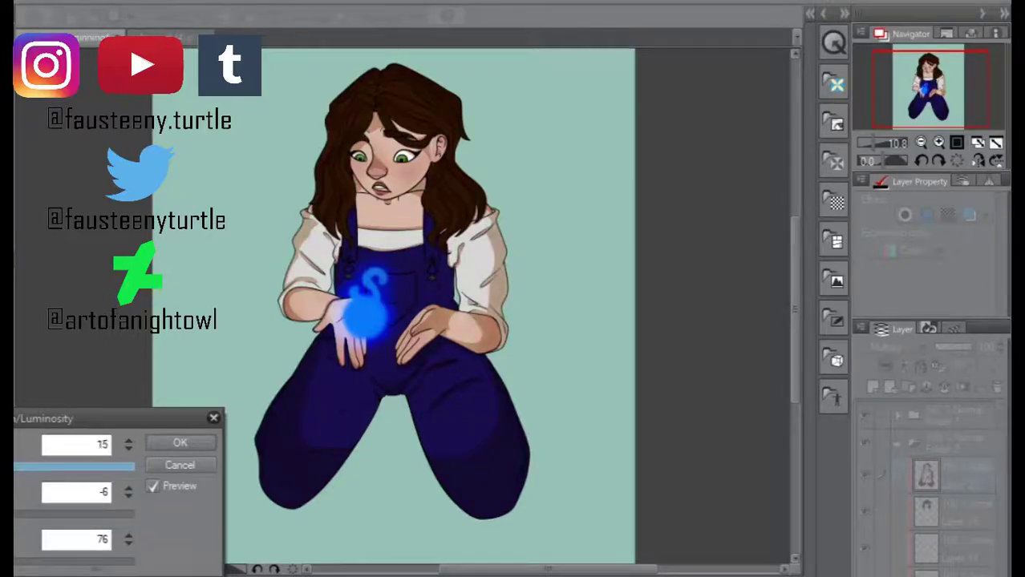
{"action": "left_click", "coordinate": [170, 446]}
- Select the hair area from Layer 15 and darken its shadows with a luminosity of -16
{"action": "scroll", "coordinate": [385, 88], "scroll_direction": "up", "scroll_amount": 2}
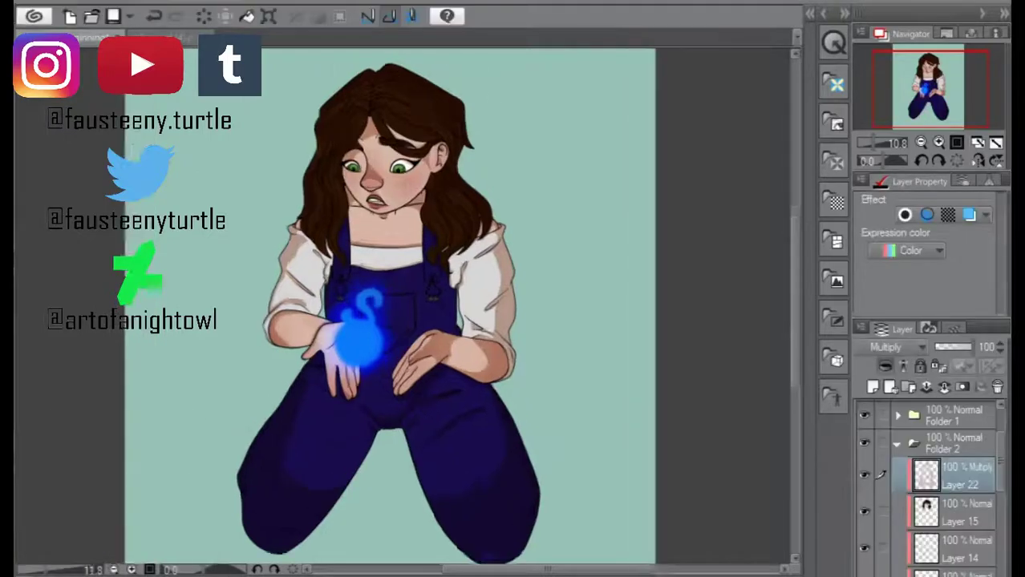
{"action": "left_click", "coordinate": [925, 511], "text": "ctrl"}
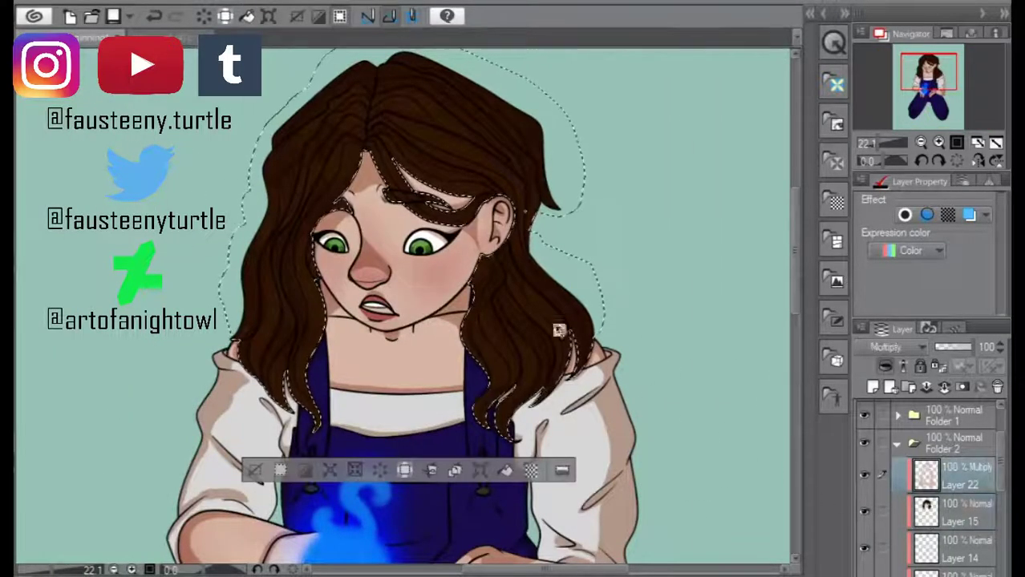
{"action": "mouse_move", "coordinate": [31, 378]}
{"action": "left_click", "coordinate": [145, 405]}
{"action": "left_click_drag", "start_coordinate": [27, 561], "coordinate": [53, 561]}
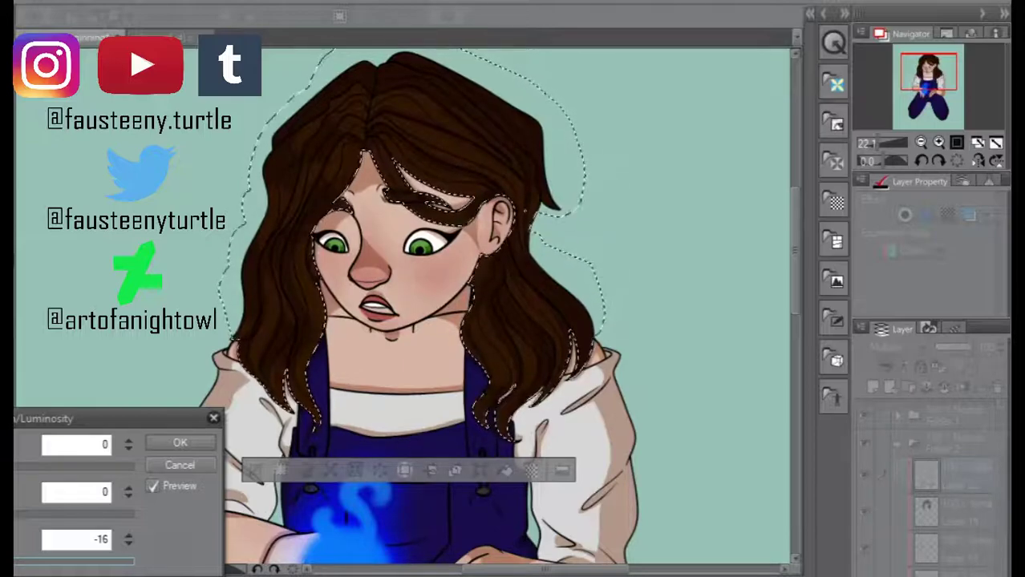
{"action": "left_click", "coordinate": [180, 443]}
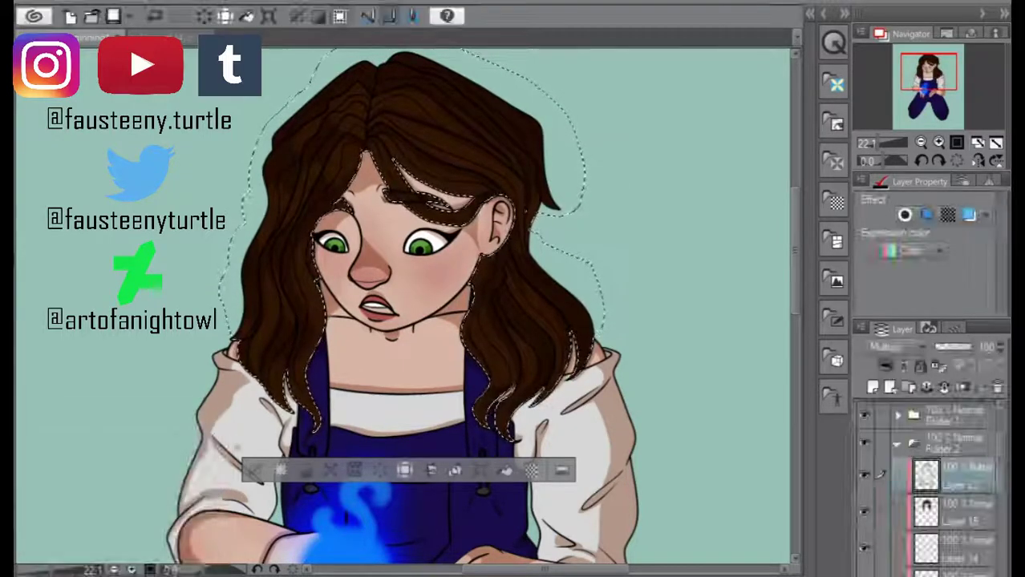
{"action": "scroll", "coordinate": [955, 517], "scroll_direction": "down", "scroll_amount": 5}
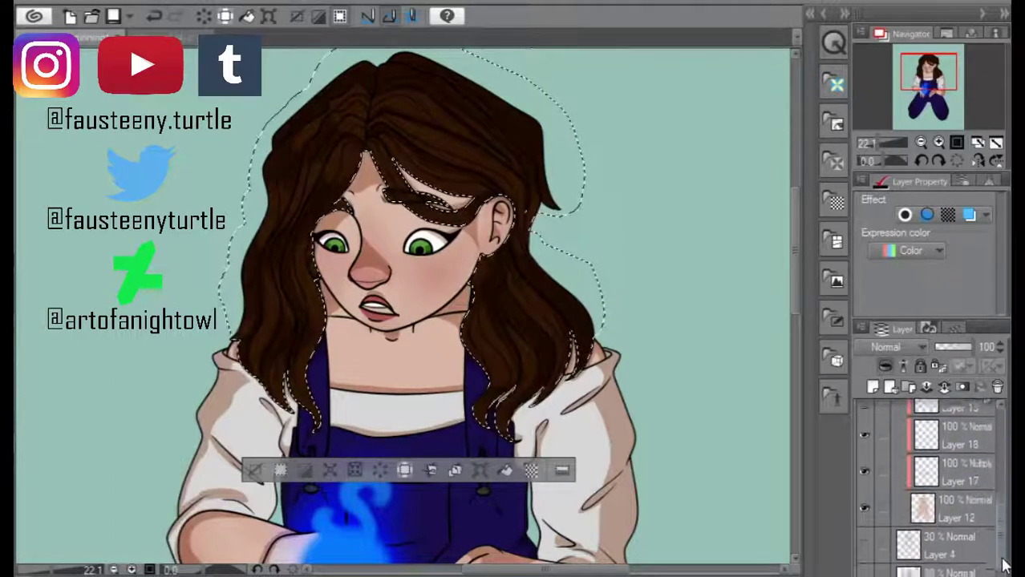
{"action": "left_click", "coordinate": [958, 557]}
{"action": "left_click", "coordinate": [954, 572]}
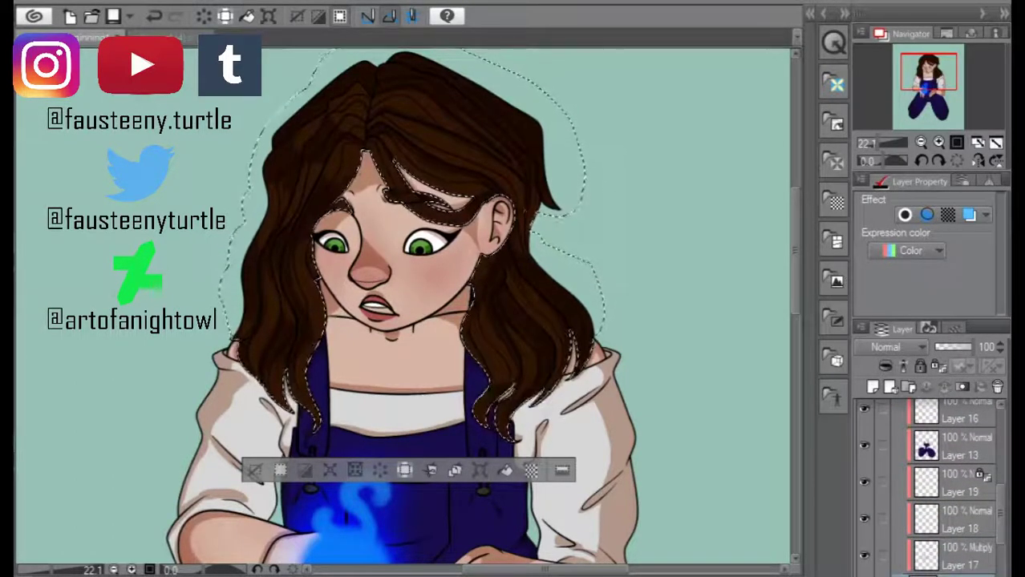
{"action": "left_click", "coordinate": [443, 382]}
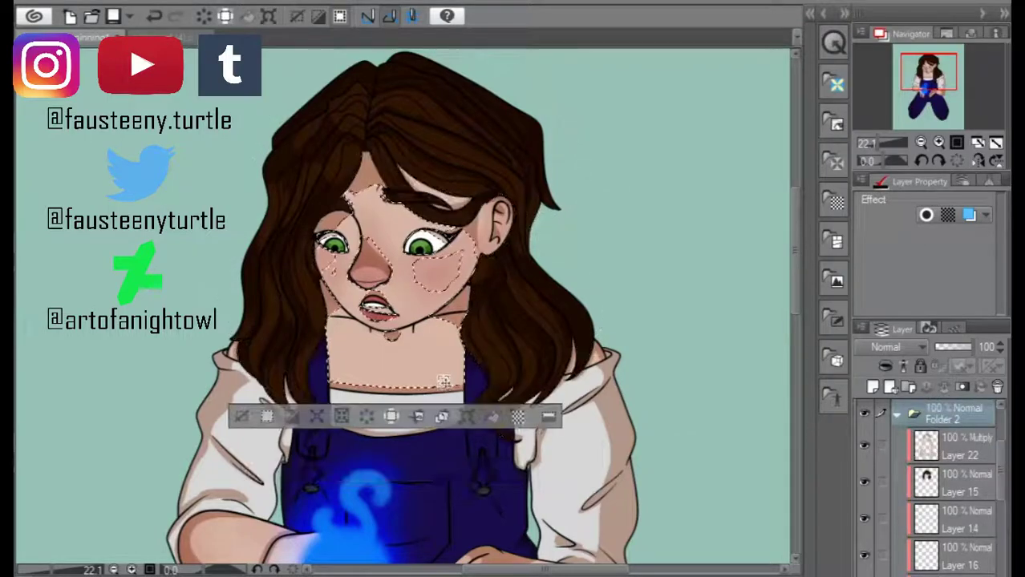
{"action": "left_click", "coordinate": [383, 385]}
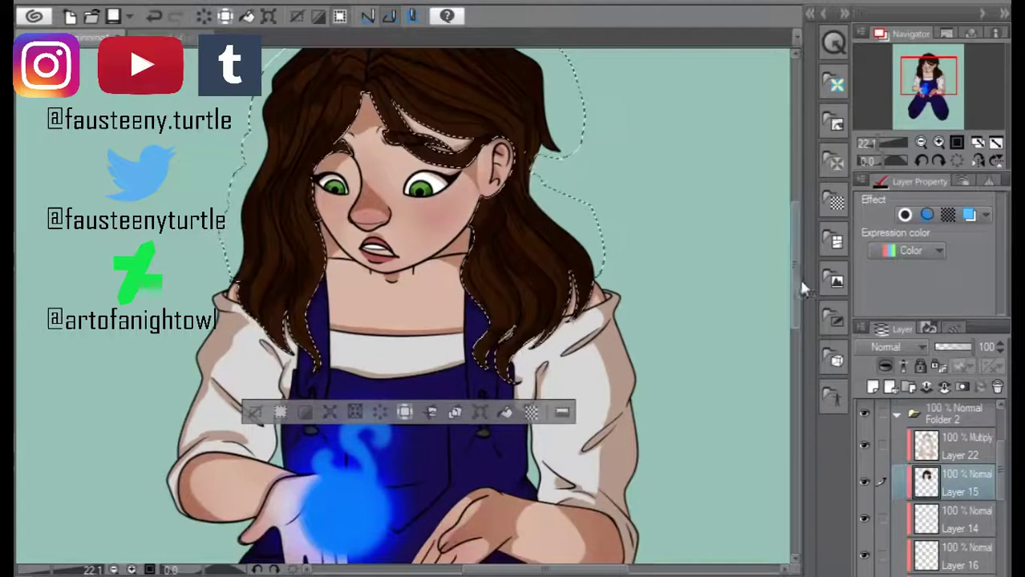
{"action": "left_click", "coordinate": [938, 521]}
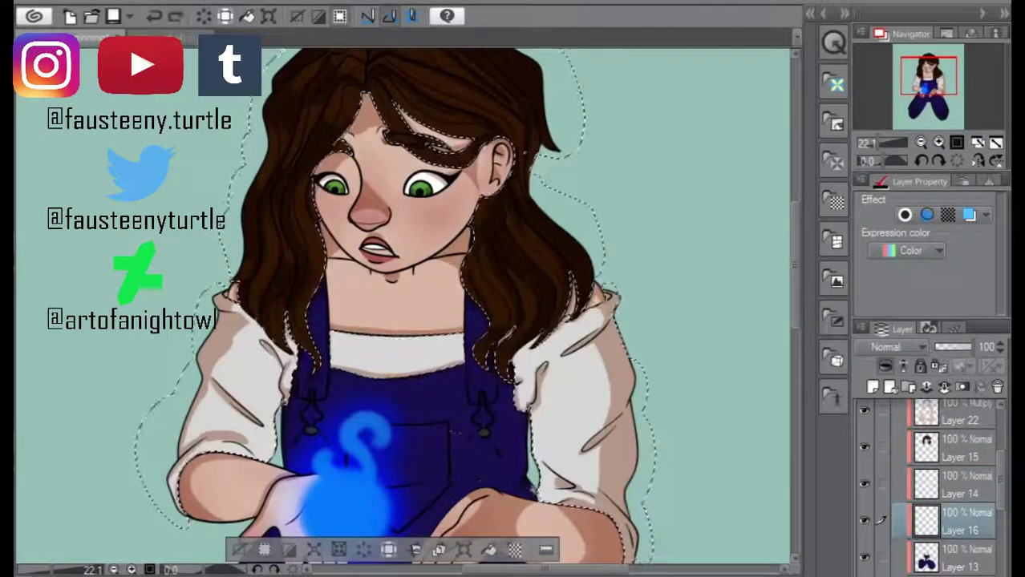
- Select the skin areas of the face, neck, arms and hands using the line art in Folder 1
{"action": "scroll", "coordinate": [960, 445], "scroll_direction": "up", "scroll_amount": 3}
{"action": "left_click", "coordinate": [960, 446], "text": "ctrl"}
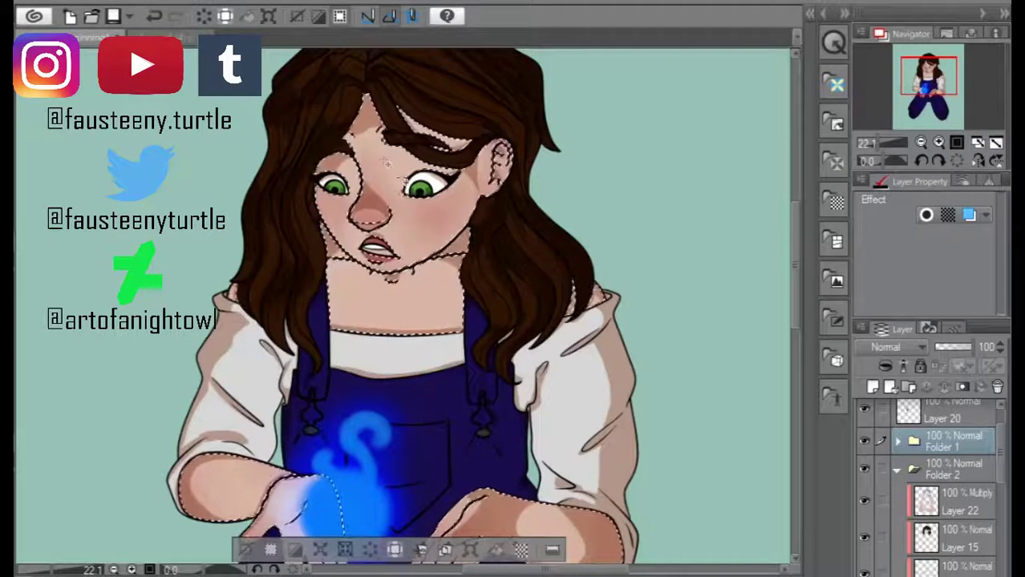
{"action": "mouse_move", "coordinate": [352, 156]}
{"action": "left_mouse_down"}
{"action": "mouse_move", "coordinate": [346, 210]}
{"action": "mouse_move", "coordinate": [409, 220]}
{"action": "left_mouse_up"}
{"action": "key", "text": "ctrl+z"}
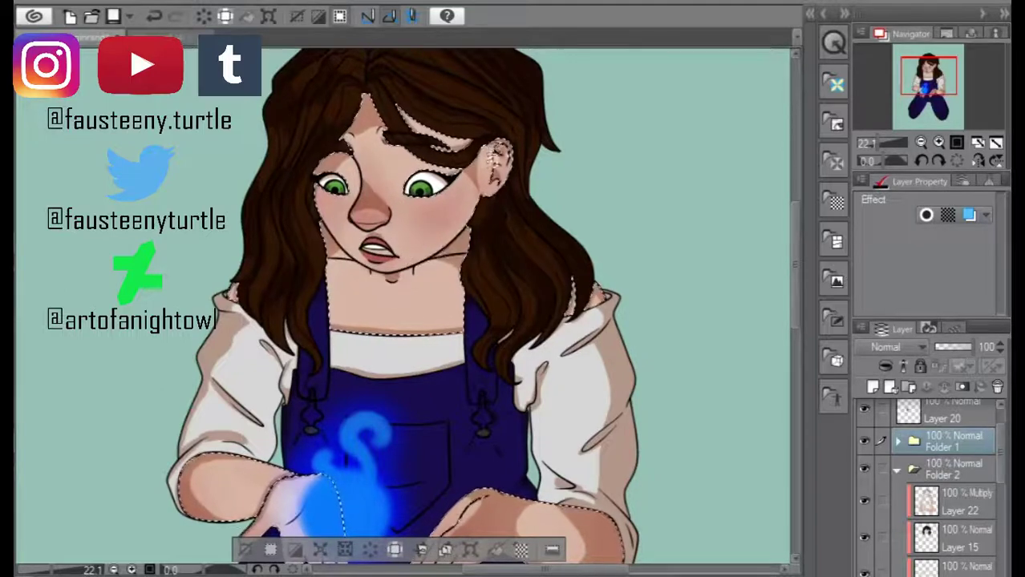
{"action": "scroll", "coordinate": [401, 305], "scroll_direction": "down", "scroll_amount": 4}
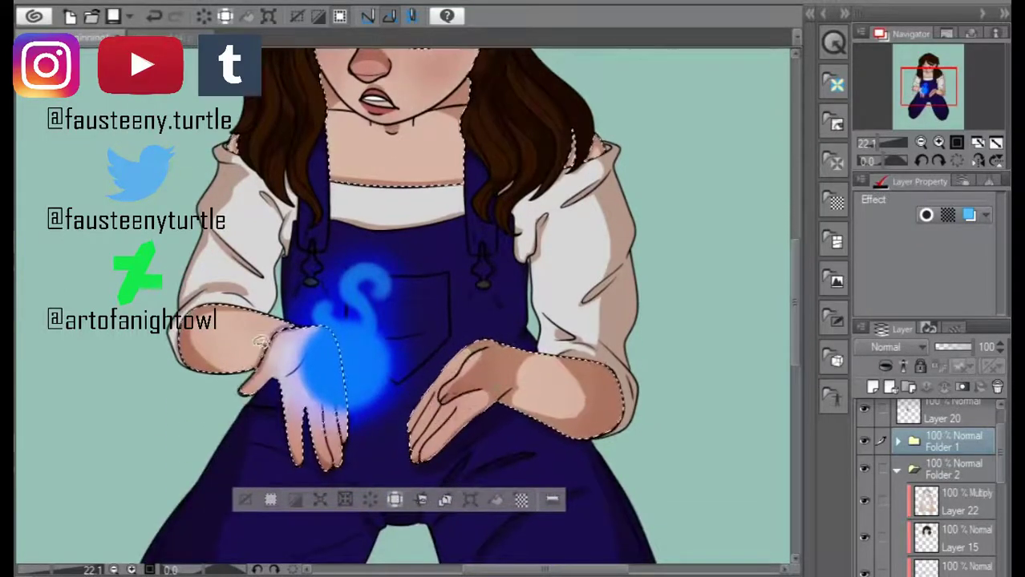
- Adjust the skin shadows on Layer 22 to hue 6 and saturation -12, and raise their luminosity
{"action": "left_click", "coordinate": [34, 16]}
{"action": "left_click", "coordinate": [962, 501]}
{"action": "left_click", "coordinate": [33, 16]}
{"action": "mouse_move", "coordinate": [56, 397]}
{"action": "left_click", "coordinate": [184, 405]}
{"action": "left_click_drag", "start_coordinate": [57, 561], "coordinate": [27, 571]}
{"action": "scroll", "coordinate": [634, 332], "scroll_direction": "up", "scroll_amount": 3}
{"action": "left_click", "coordinate": [27, 514]}
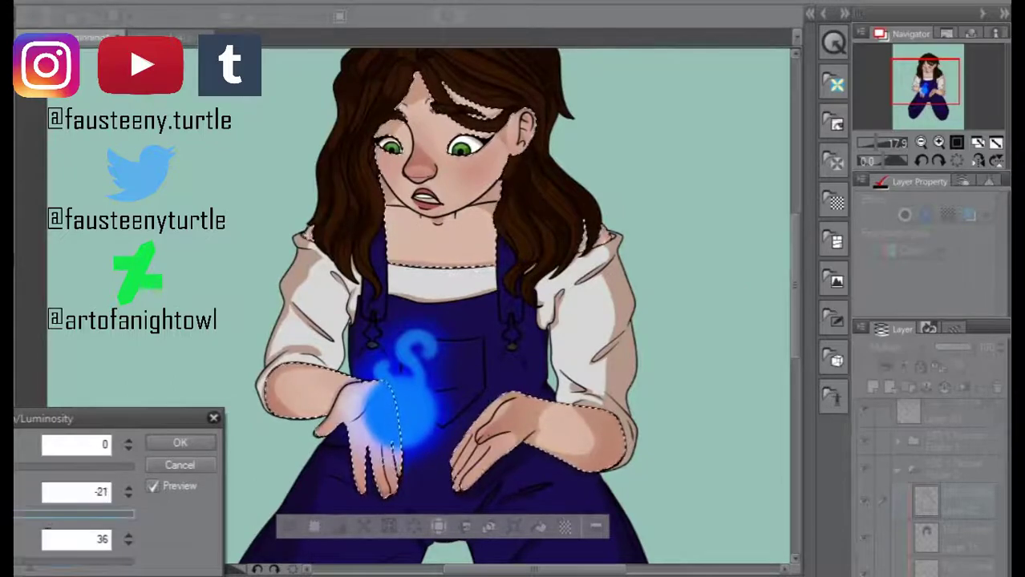
{"action": "left_click", "coordinate": [48, 514]}
{"action": "left_click", "coordinate": [84, 466]}
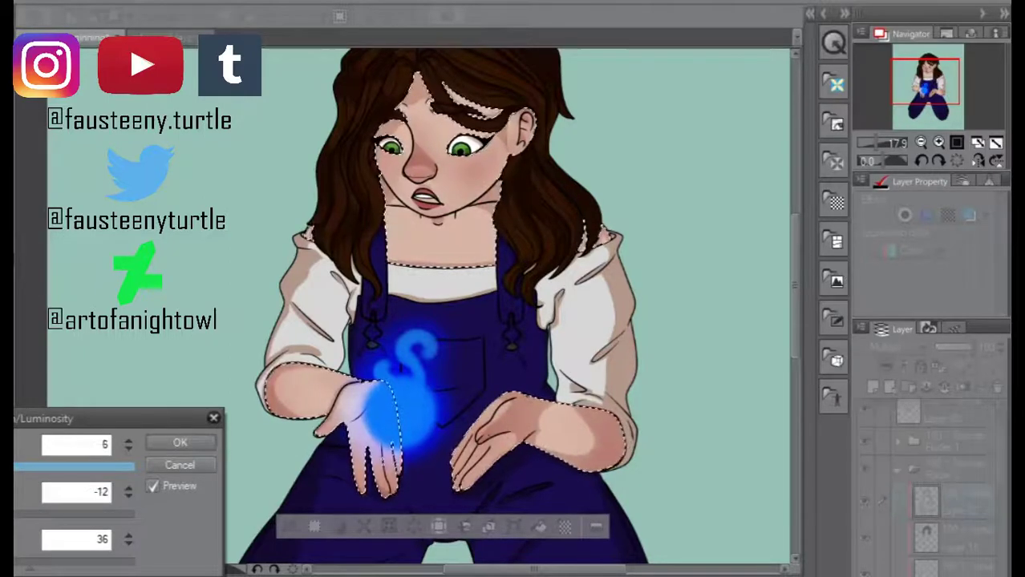
{"action": "left_click", "coordinate": [64, 568]}
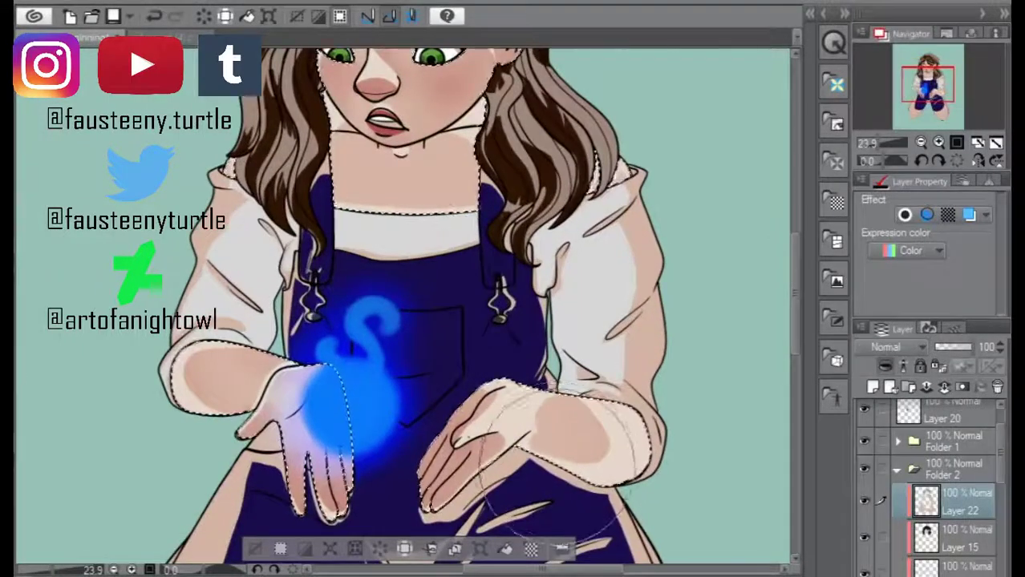
- Change Layer 22's blending mode to Multiply and clear the selection around the skin areas
{"action": "scroll", "coordinate": [521, 465], "scroll_direction": "down", "scroll_amount": 3}
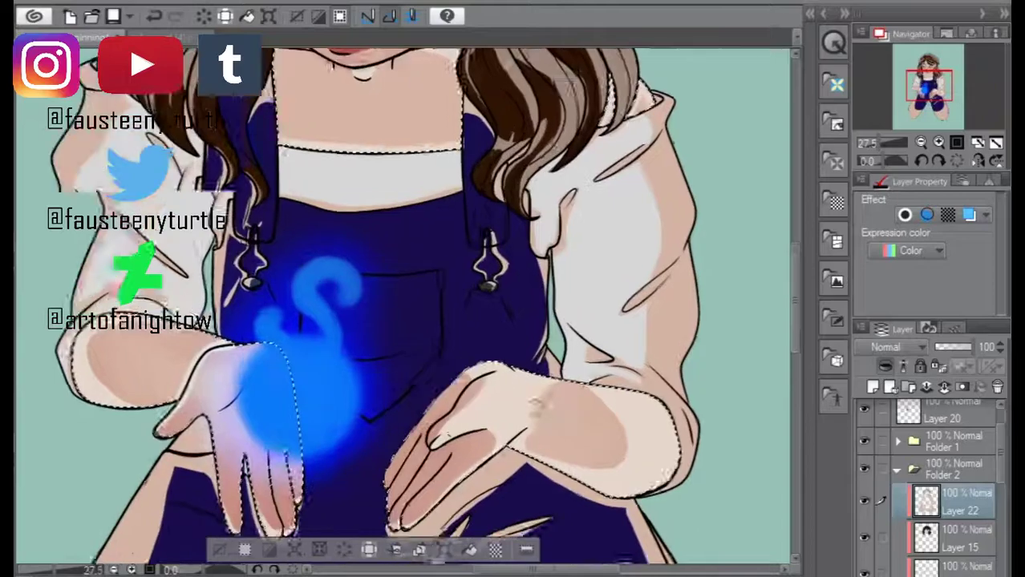
{"action": "scroll", "coordinate": [521, 466], "scroll_direction": "up", "scroll_amount": 2}
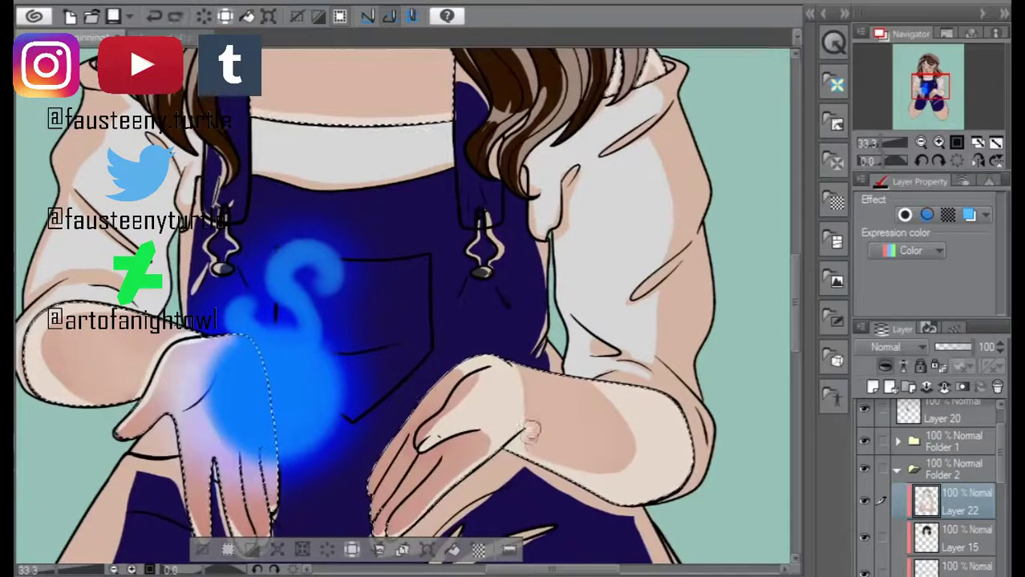
{"action": "scroll", "coordinate": [529, 433], "scroll_direction": "down", "scroll_amount": 3}
{"action": "left_click", "coordinate": [897, 347]}
{"action": "left_click", "coordinate": [878, 12]}
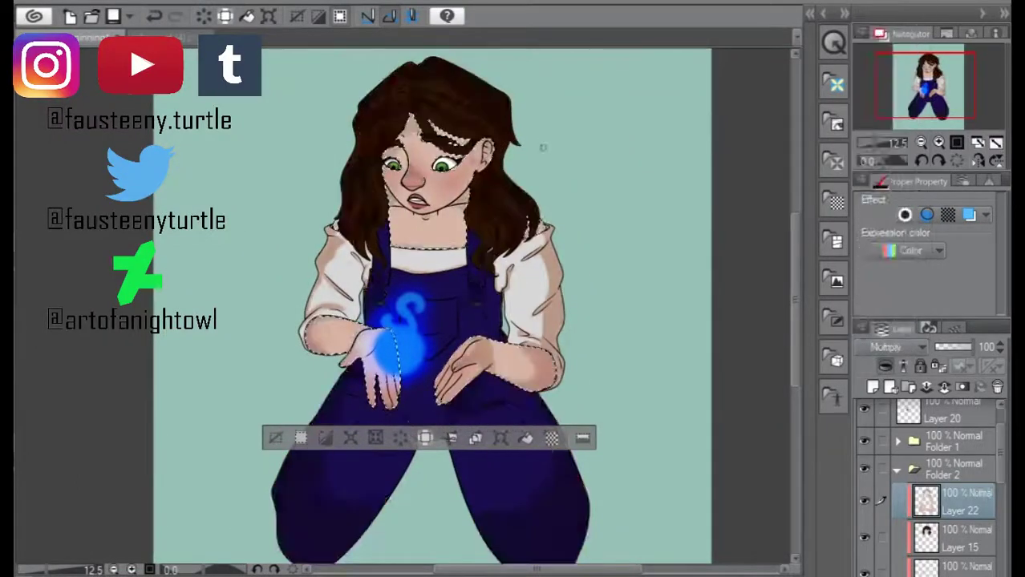
{"action": "key", "text": "ctrl+d"}
{"action": "scroll", "coordinate": [555, 232], "scroll_direction": "down", "scroll_amount": 1}
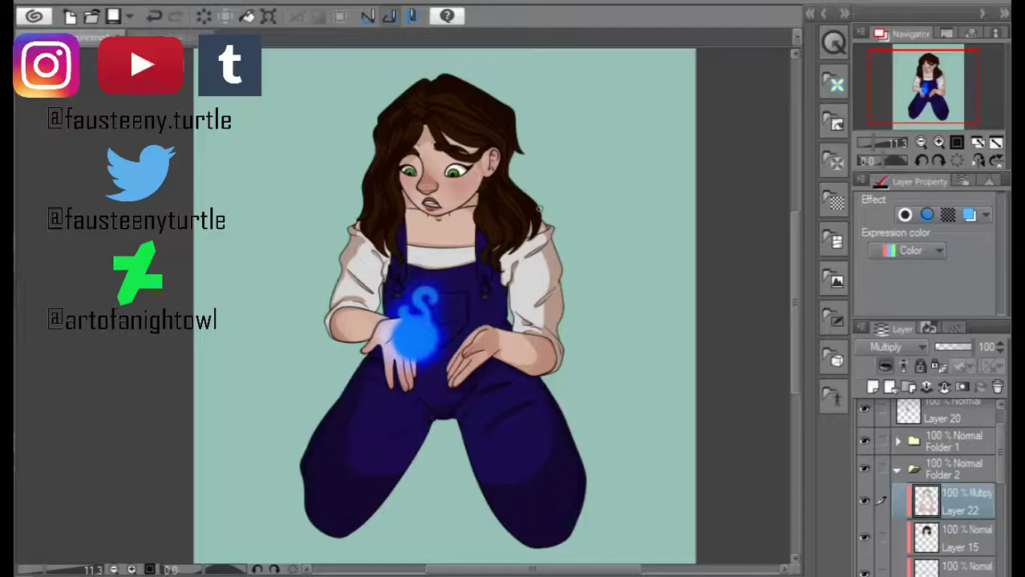
- Collapse Folder 2, select Layer 21 and compare its orb glow in Normal mode, keeping the blending mode at Vivid light
{"action": "scroll", "coordinate": [422, 338], "scroll_direction": "up", "scroll_amount": 2}
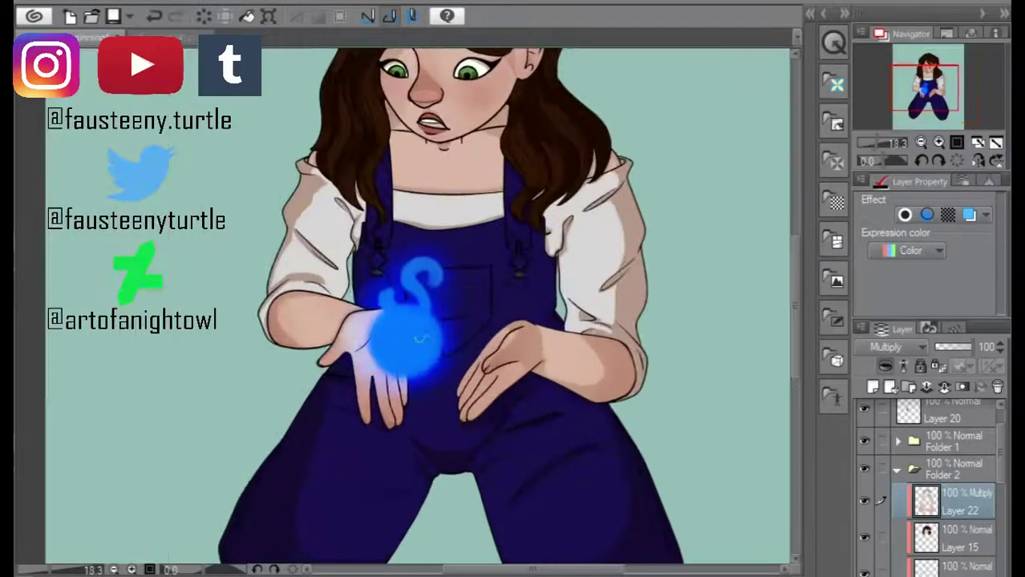
{"action": "left_click", "coordinate": [896, 470]}
{"action": "left_click", "coordinate": [954, 419]}
{"action": "left_click", "coordinate": [894, 346]}
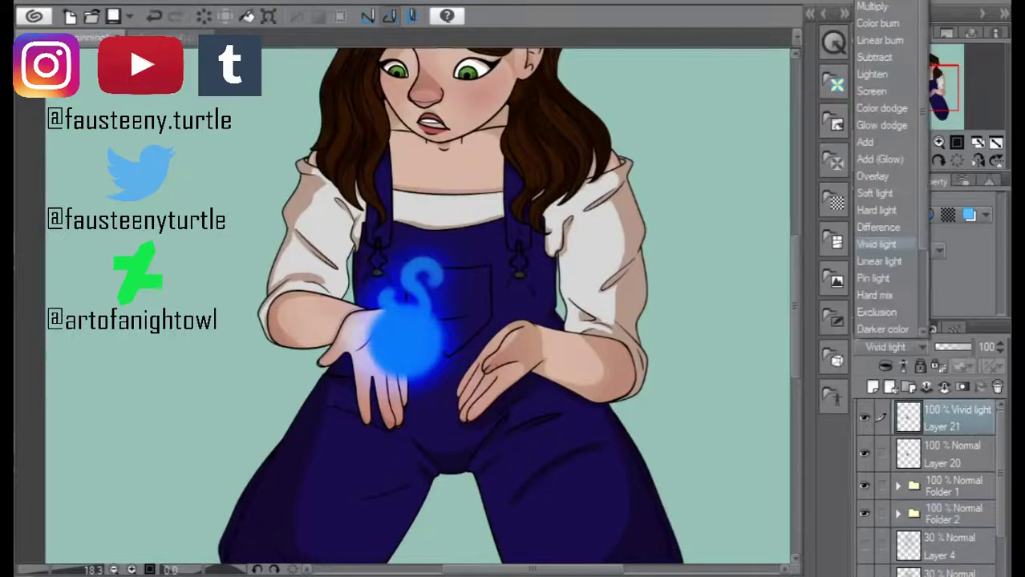
{"action": "left_click", "coordinate": [922, 231]}
{"action": "left_click", "coordinate": [910, 347]}
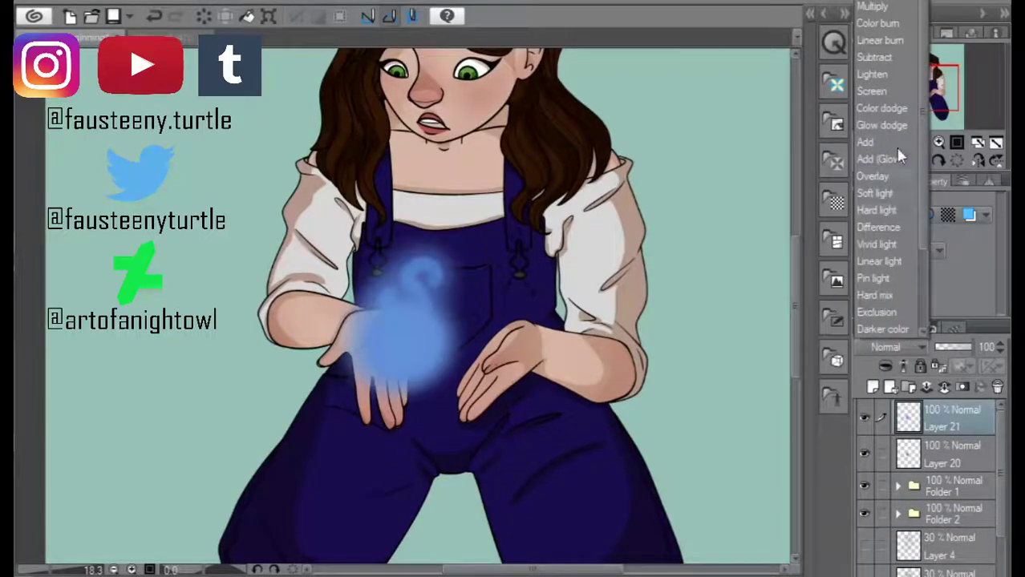
{"action": "left_click", "coordinate": [890, 243]}
{"action": "mouse_move", "coordinate": [441, 321]}
{"action": "left_mouse_down"}
{"action": "mouse_move", "coordinate": [421, 255]}
{"action": "mouse_move", "coordinate": [377, 309]}
{"action": "mouse_move", "coordinate": [403, 329]}
{"action": "left_mouse_up"}
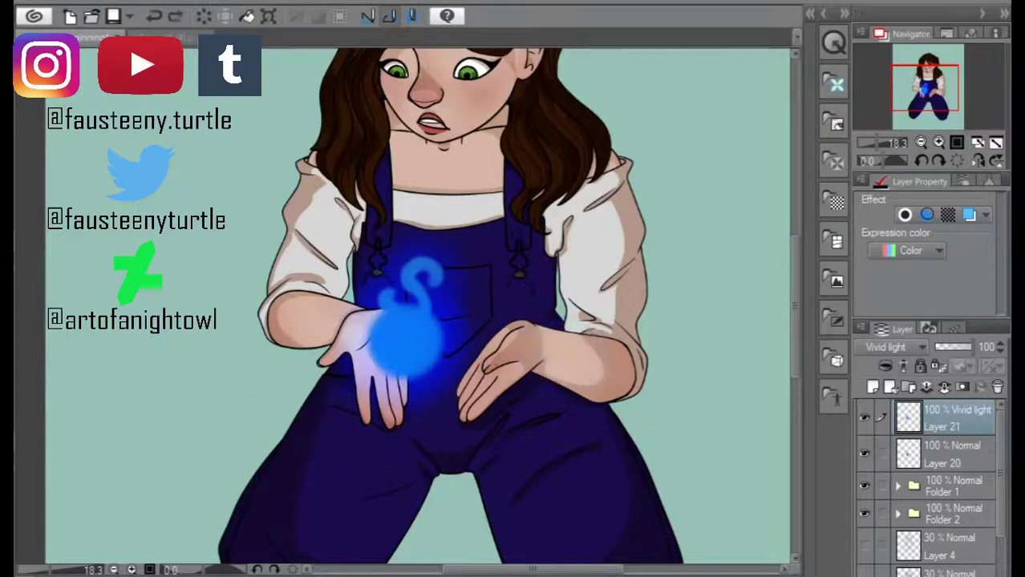
- Brush soft blue reflected light onto the forearms, hands and inner sleeves on Layer 21
{"action": "scroll", "coordinate": [398, 182], "scroll_direction": "up", "scroll_amount": 2}
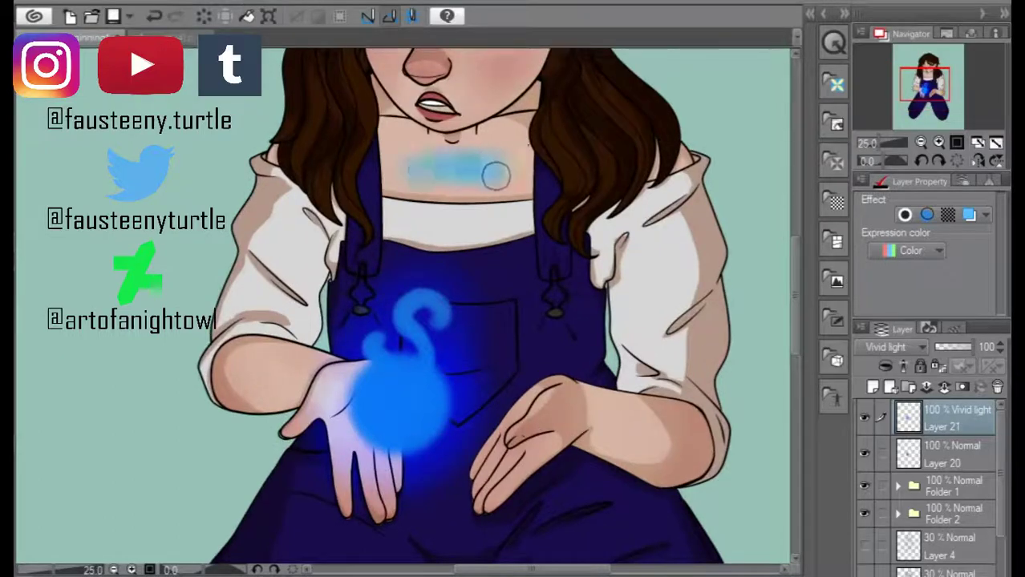
{"action": "left_click", "coordinate": [608, 416]}
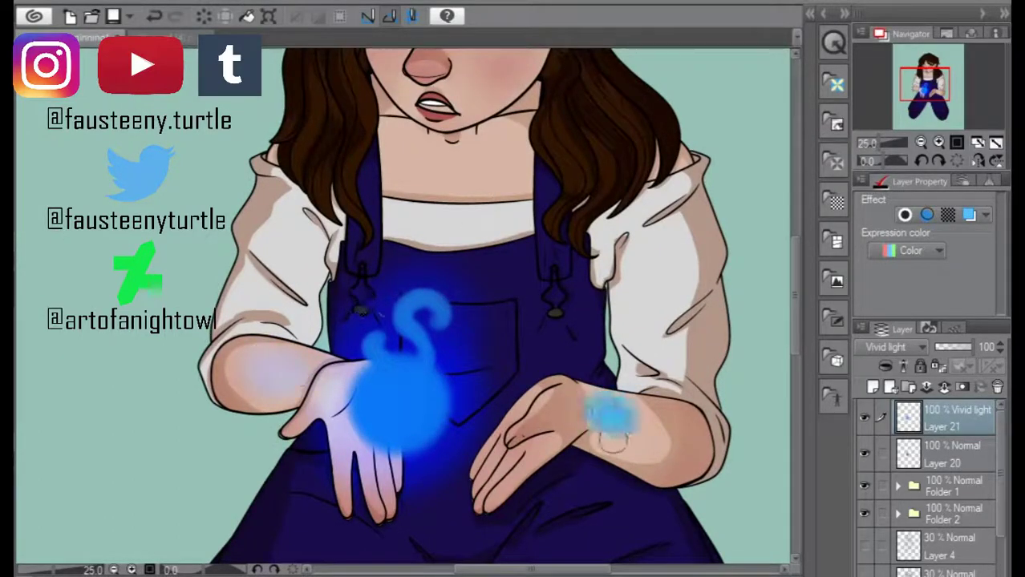
{"action": "key", "text": "ctrl+z"}
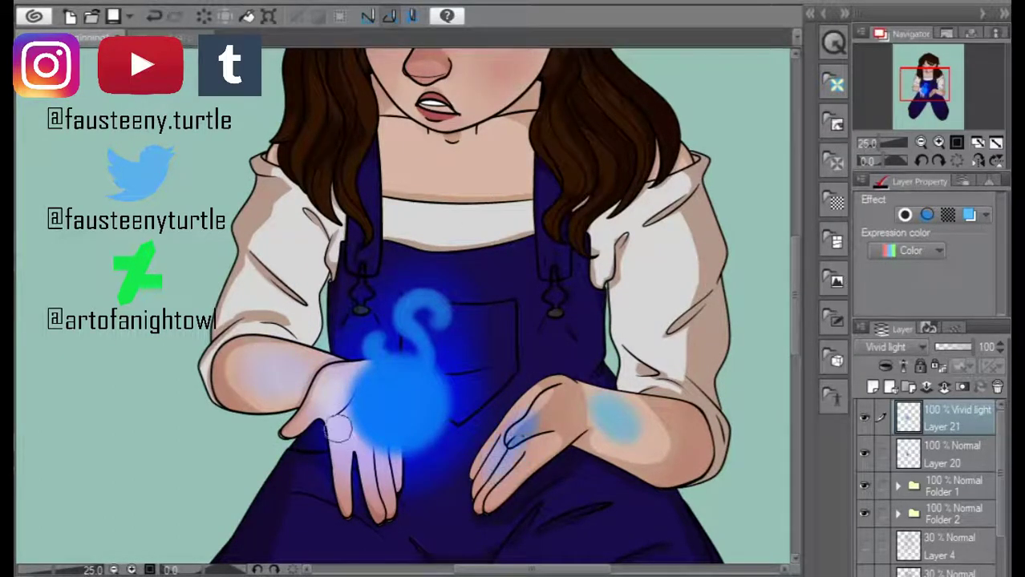
{"action": "mouse_move", "coordinate": [298, 249]}
{"action": "left_mouse_down"}
{"action": "mouse_move", "coordinate": [303, 321]}
{"action": "mouse_move", "coordinate": [297, 272]}
{"action": "left_mouse_up"}
{"action": "mouse_move", "coordinate": [629, 337]}
{"action": "left_mouse_down"}
{"action": "mouse_move", "coordinate": [641, 257]}
{"action": "mouse_move", "coordinate": [609, 240]}
{"action": "left_mouse_up"}
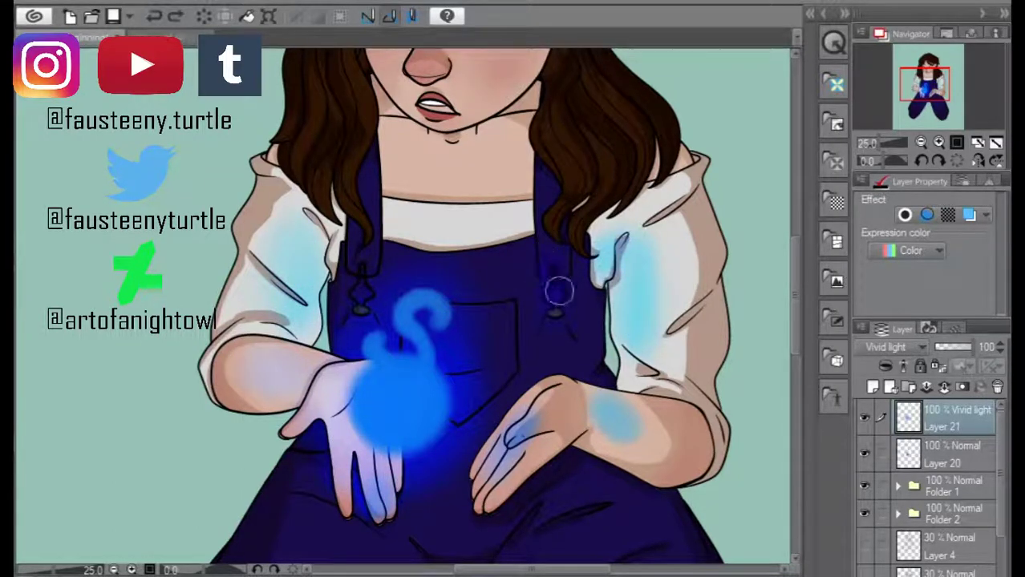
- Brush soft blue light over the thighs and crotch of the overalls with a larger brush on Layer 21
{"action": "key", "text": "ctrl+0"}
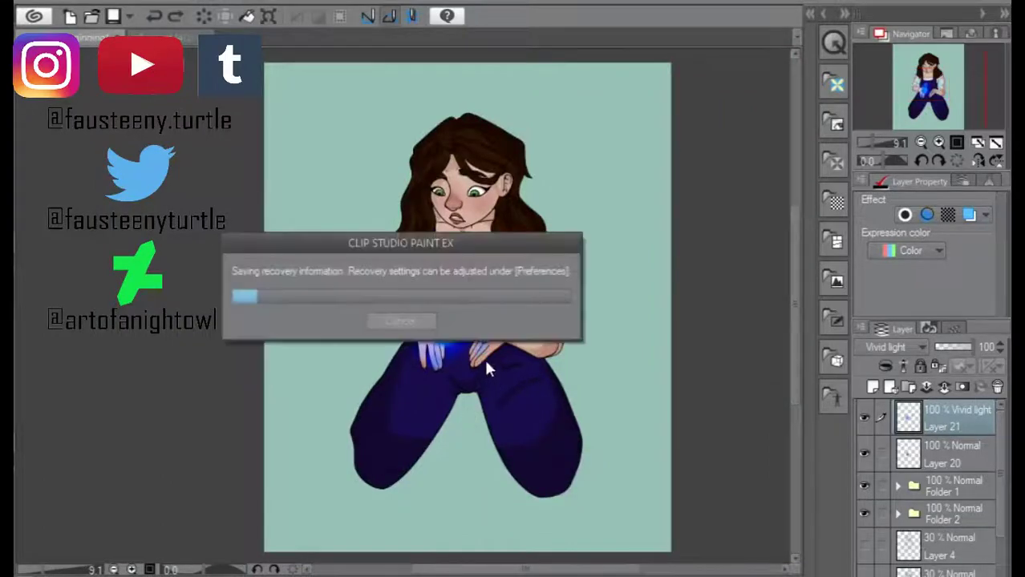
{"action": "scroll", "coordinate": [489, 357], "scroll_direction": "up", "scroll_amount": 2}
{"action": "mouse_move", "coordinate": [427, 429]}
{"action": "left_mouse_down"}
{"action": "mouse_move", "coordinate": [387, 371]}
{"action": "mouse_move", "coordinate": [374, 417]}
{"action": "left_mouse_up"}
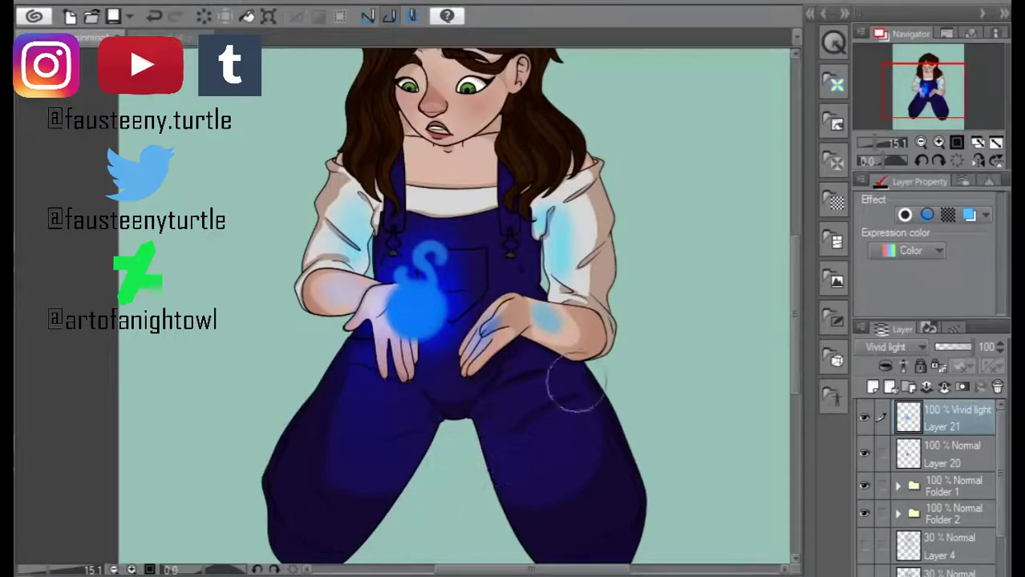
{"action": "mouse_move", "coordinate": [470, 415]}
{"action": "left_mouse_down"}
{"action": "mouse_move", "coordinate": [425, 399]}
{"action": "mouse_move", "coordinate": [452, 396]}
{"action": "left_mouse_up"}
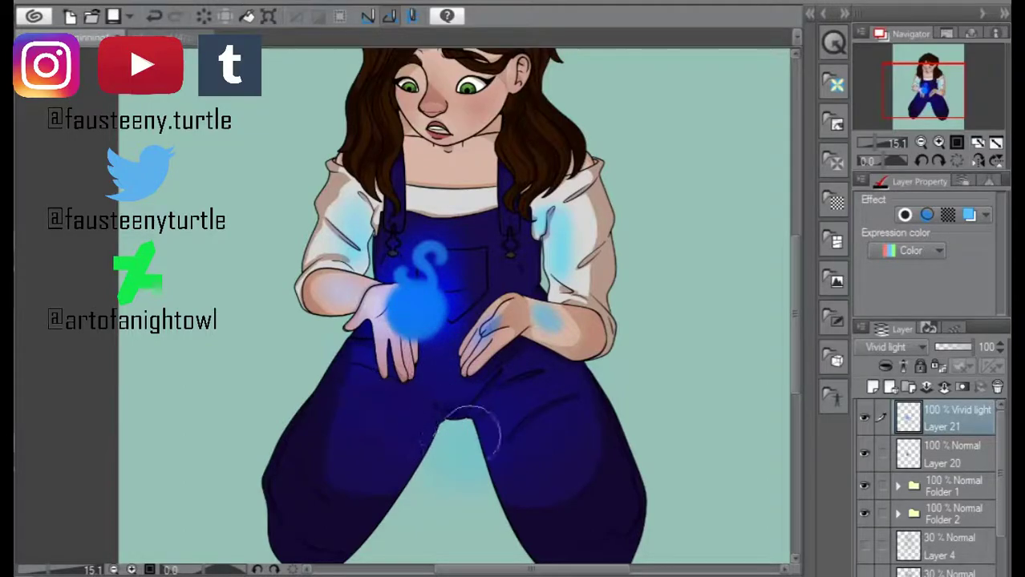
- Brush faint blue reflected light onto the neck and the cheek beneath the larger eye on Layer 21
{"action": "scroll", "coordinate": [459, 248], "scroll_direction": "up", "scroll_amount": 3}
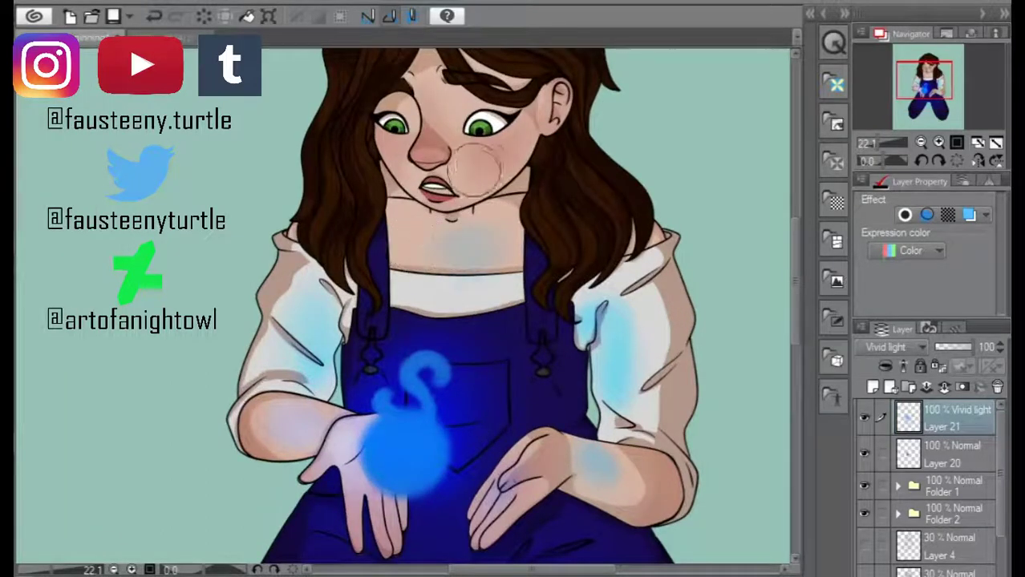
{"action": "left_click_drag", "start_coordinate": [481, 183], "coordinate": [492, 166]}
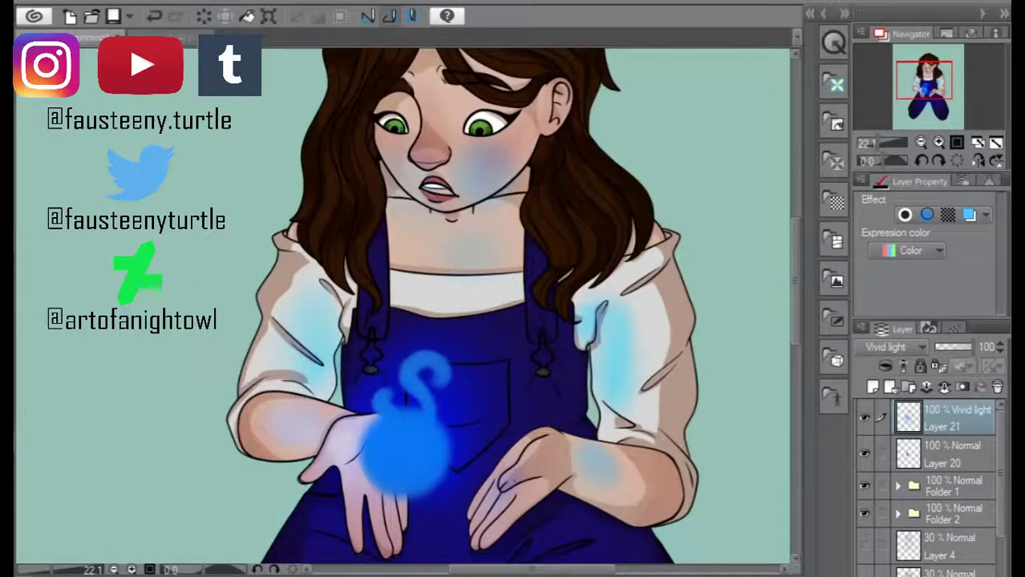
- Add a Normal layer above Layer 21 and paint small blue reflections in both irises
{"action": "scroll", "coordinate": [498, 124], "scroll_direction": "up", "scroll_amount": 2}
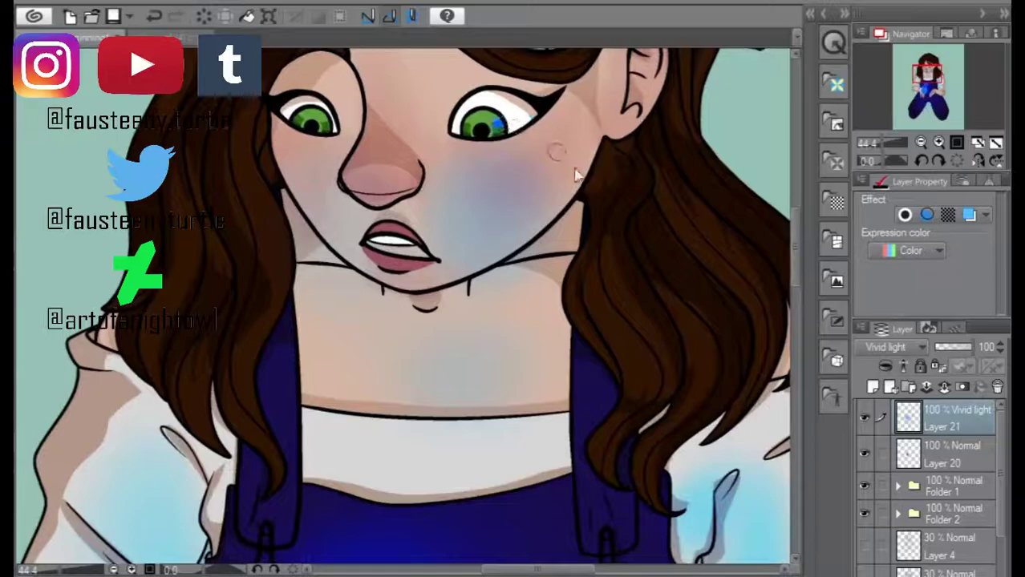
{"action": "key", "text": "ctrl+c"}
{"action": "key", "text": "ctrl+v"}
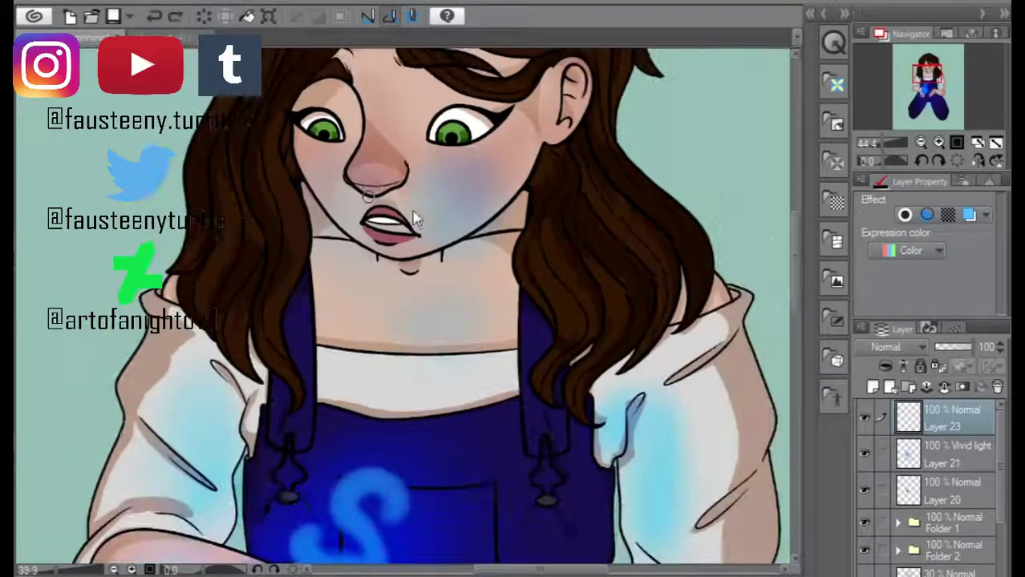
{"action": "scroll", "coordinate": [401, 305], "scroll_direction": "down", "scroll_amount": 3}
{"action": "scroll", "coordinate": [401, 305], "scroll_direction": "up", "scroll_amount": 4}
{"action": "scroll", "coordinate": [421, 186], "scroll_direction": "up", "scroll_amount": 2}
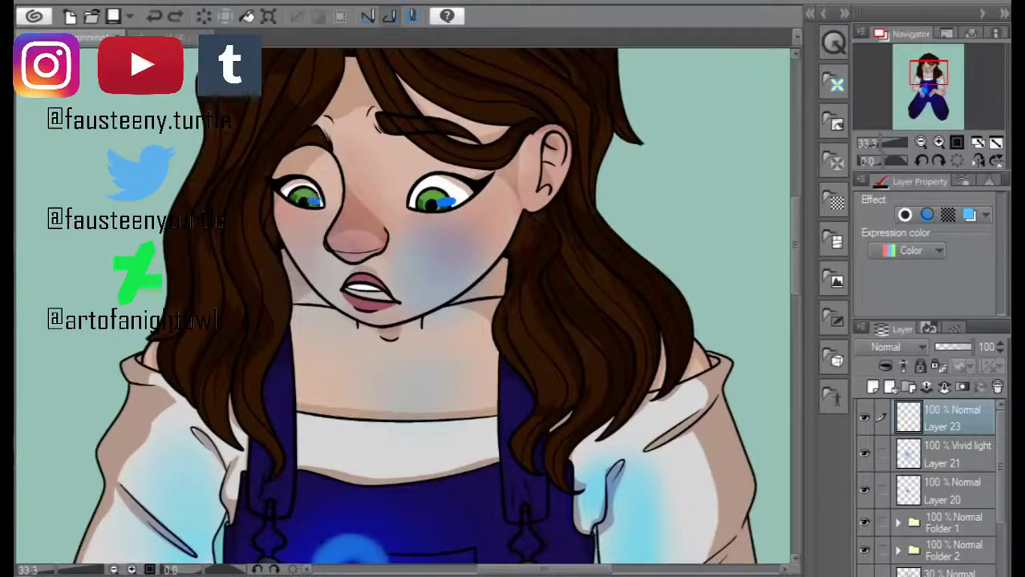
{"action": "left_click_drag", "start_coordinate": [530, 160], "coordinate": [542, 201]}
{"action": "key", "text": "ctrl+z"}
{"action": "left_click_drag", "start_coordinate": [521, 152], "coordinate": [542, 161]}
{"action": "key", "text": "ctrl+z"}
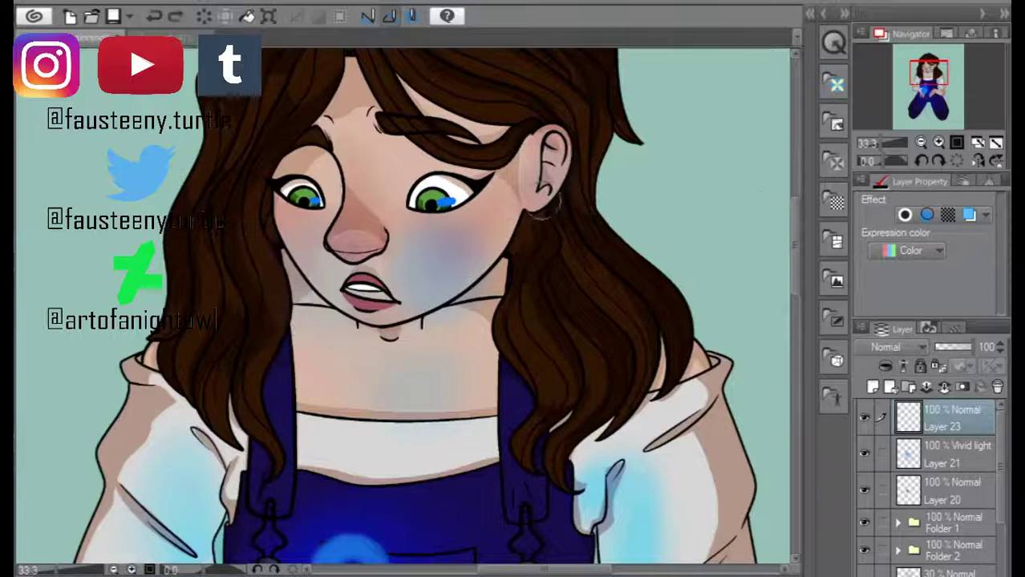
- Return to Layer 21 and brush blue light onto the hair strands and the shadowed side of the neck
{"action": "left_click", "coordinate": [896, 460]}
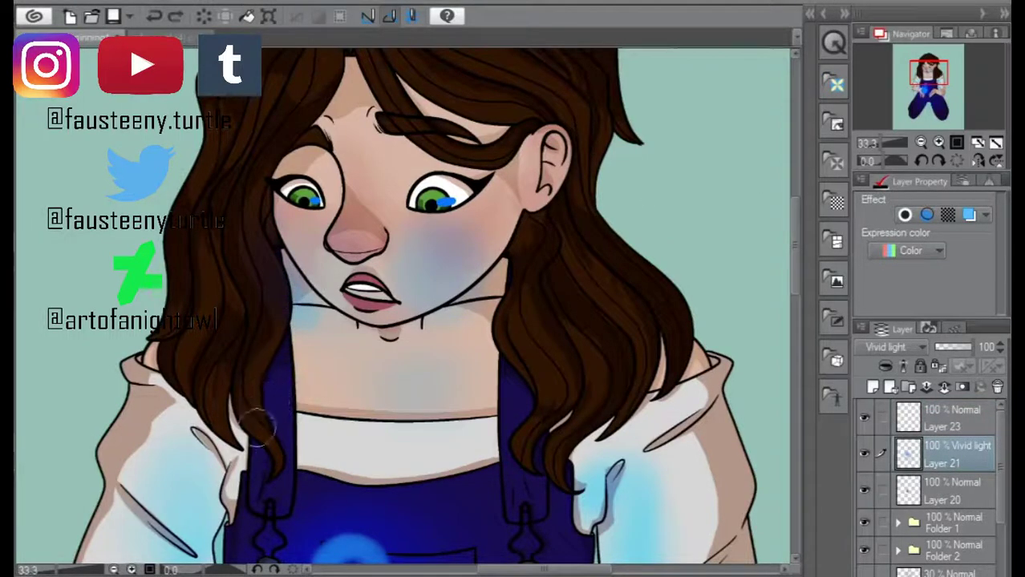
{"action": "scroll", "coordinate": [454, 168], "scroll_direction": "up", "scroll_amount": 3}
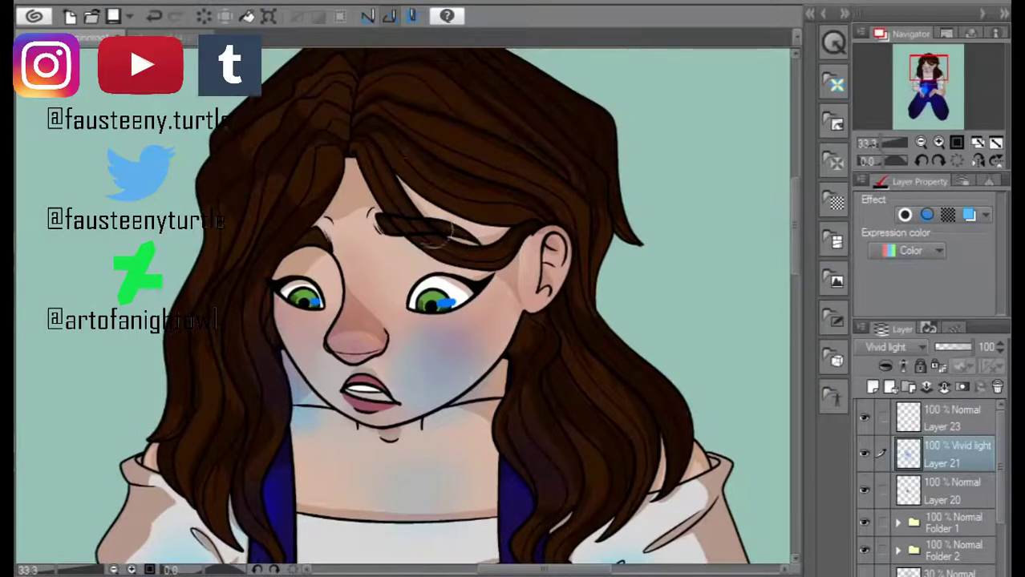
{"action": "scroll", "coordinate": [210, 244], "scroll_direction": "down", "scroll_amount": 5}
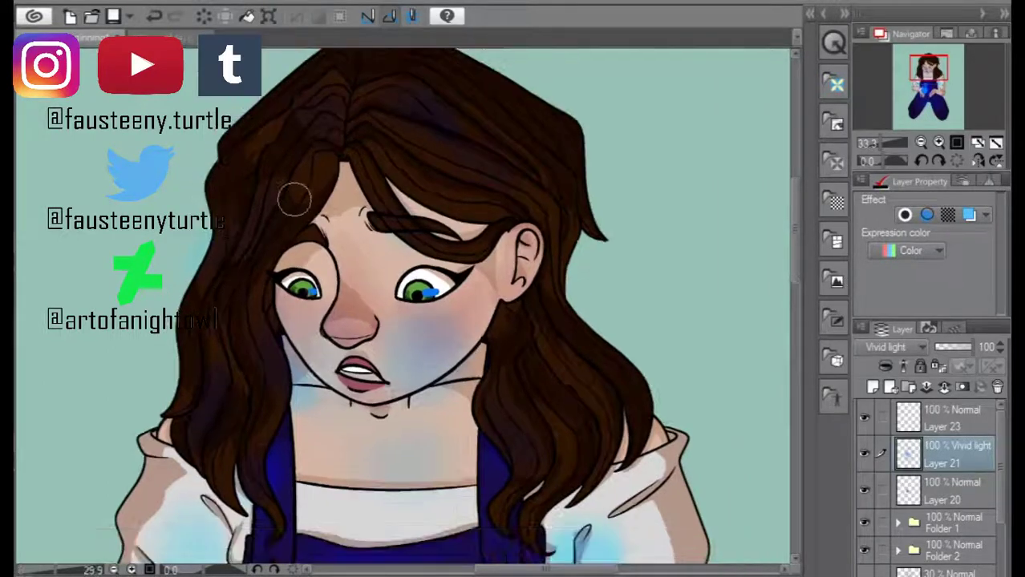
{"action": "scroll", "coordinate": [353, 120], "scroll_direction": "up", "scroll_amount": 2}
{"action": "scroll", "coordinate": [352, 122], "scroll_direction": "up", "scroll_amount": 1}
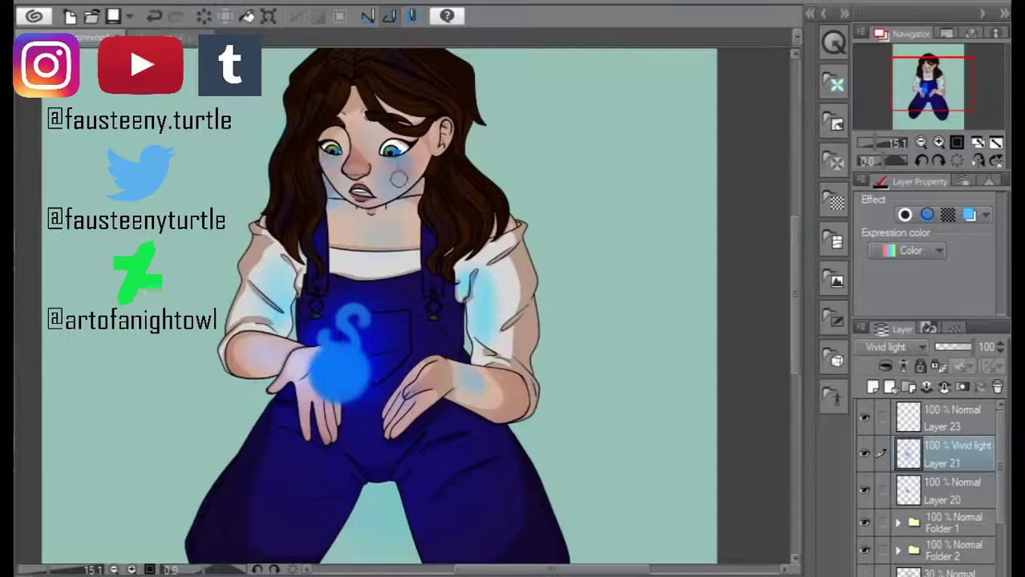
{"action": "scroll", "coordinate": [454, 216], "scroll_direction": "down", "scroll_amount": 3}
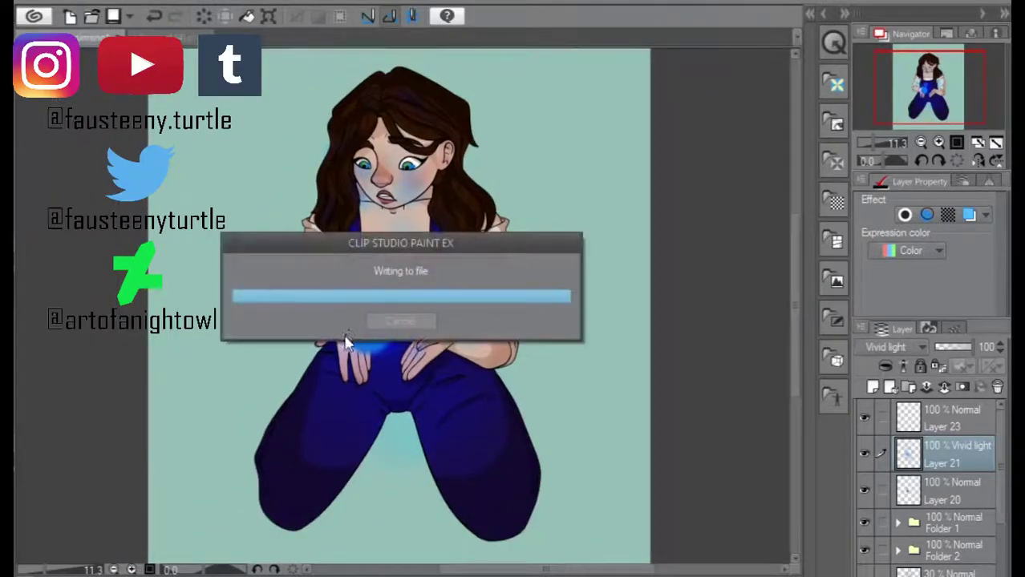
- Add a layer above Layer 20 and paint lighter blue highlights in the orb's centre and along its curling wisps
{"action": "left_click", "coordinate": [950, 491]}
{"action": "key", "text": "ctrl+plus"}
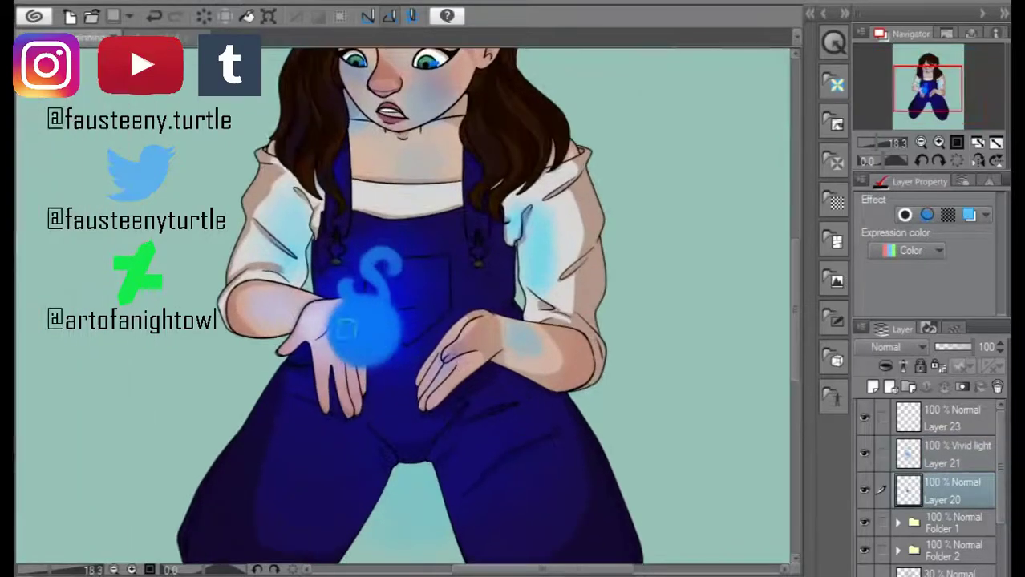
{"action": "left_click", "coordinate": [874, 388]}
{"action": "mouse_move", "coordinate": [344, 342]}
{"action": "left_mouse_down"}
{"action": "mouse_move", "coordinate": [356, 337]}
{"action": "mouse_move", "coordinate": [366, 249]}
{"action": "mouse_move", "coordinate": [389, 242]}
{"action": "mouse_move", "coordinate": [405, 255]}
{"action": "left_mouse_up"}
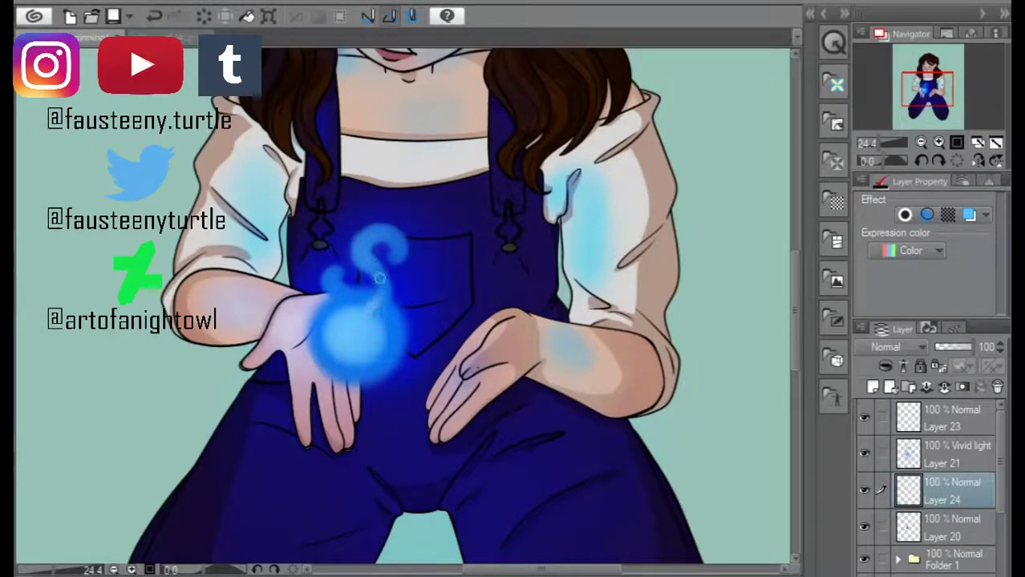
{"action": "left_click_drag", "start_coordinate": [337, 293], "coordinate": [327, 352]}
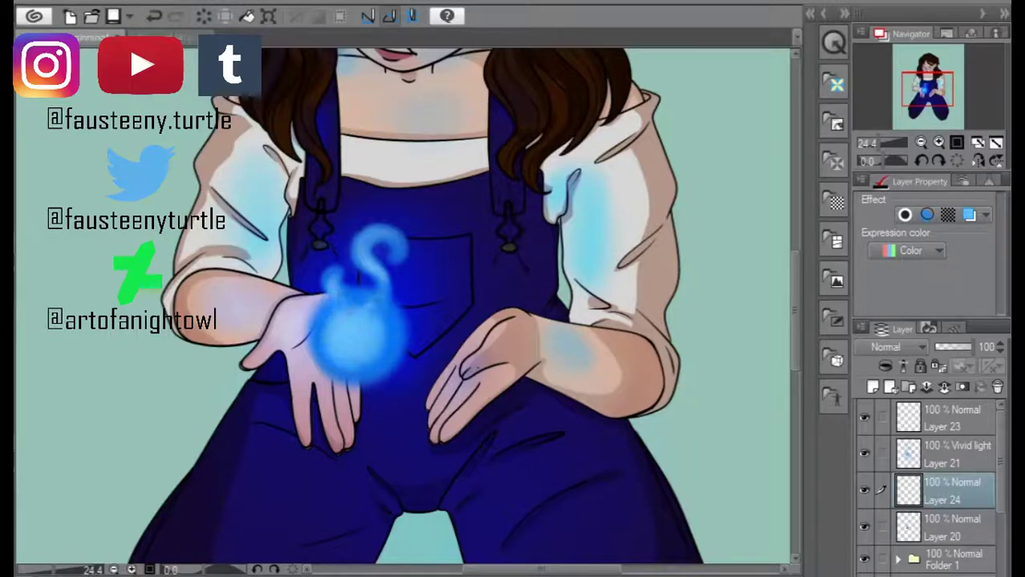
- Try painting light blue accent strokes over the neck and overalls strap on Layer 23
{"action": "scroll", "coordinate": [369, 304], "scroll_direction": "down", "scroll_amount": 3}
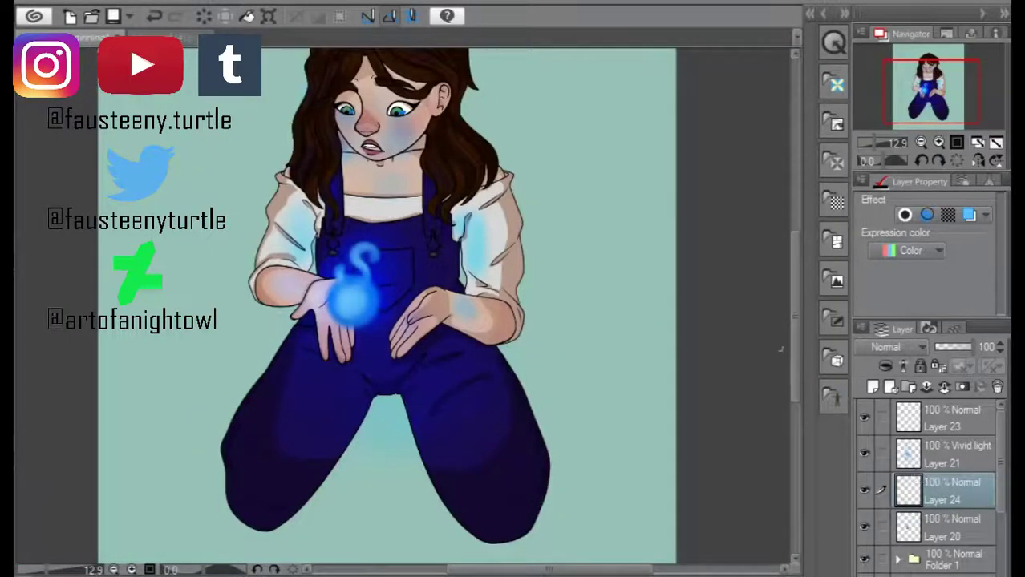
{"action": "left_click_drag", "start_coordinate": [800, 371], "coordinate": [788, 329]}
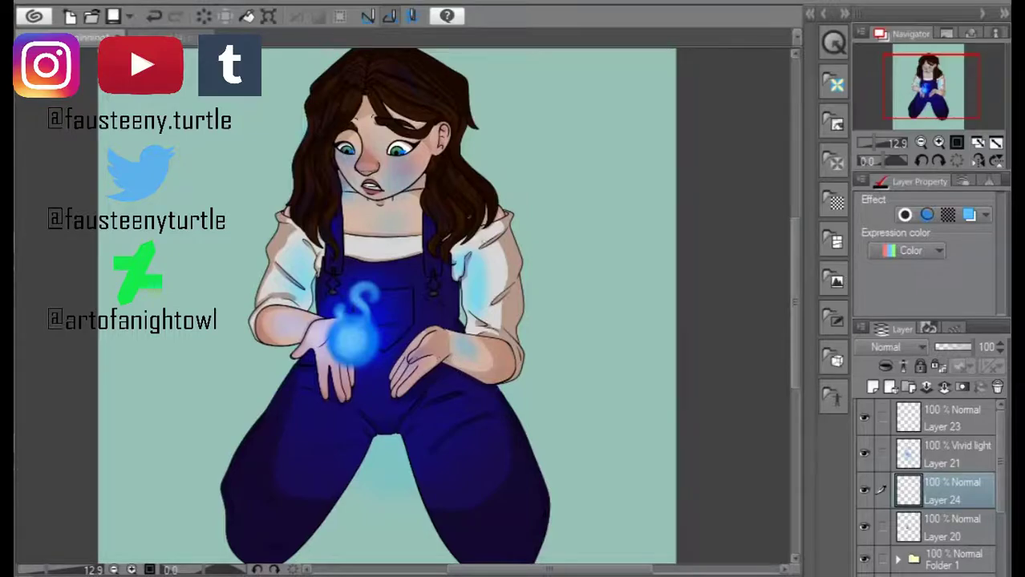
{"action": "scroll", "coordinate": [385, 304], "scroll_direction": "up", "scroll_amount": 2}
{"action": "left_click", "coordinate": [946, 418]}
{"action": "scroll", "coordinate": [385, 304], "scroll_direction": "down", "scroll_amount": 1}
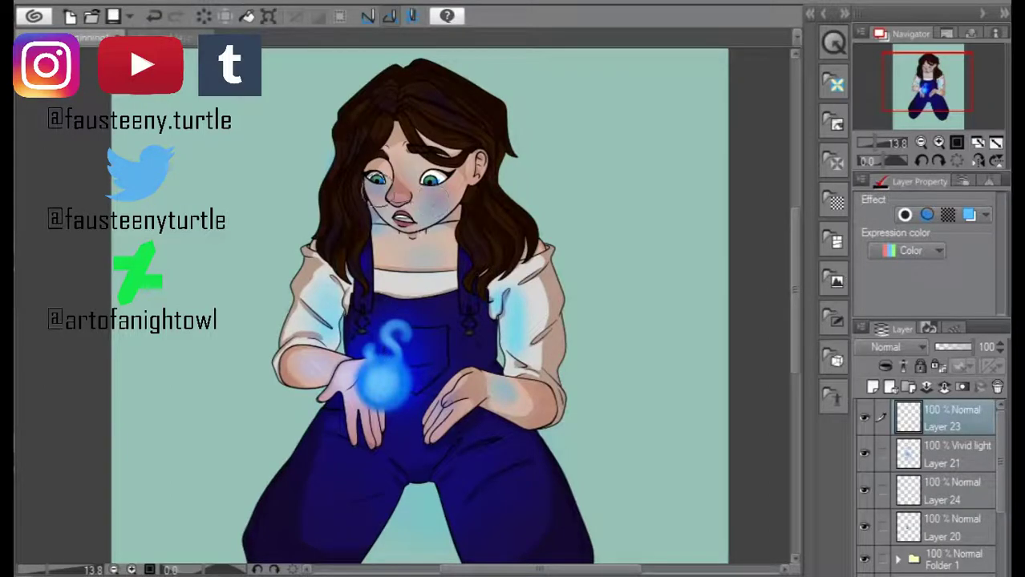
{"action": "scroll", "coordinate": [449, 174], "scroll_direction": "up", "scroll_amount": 2}
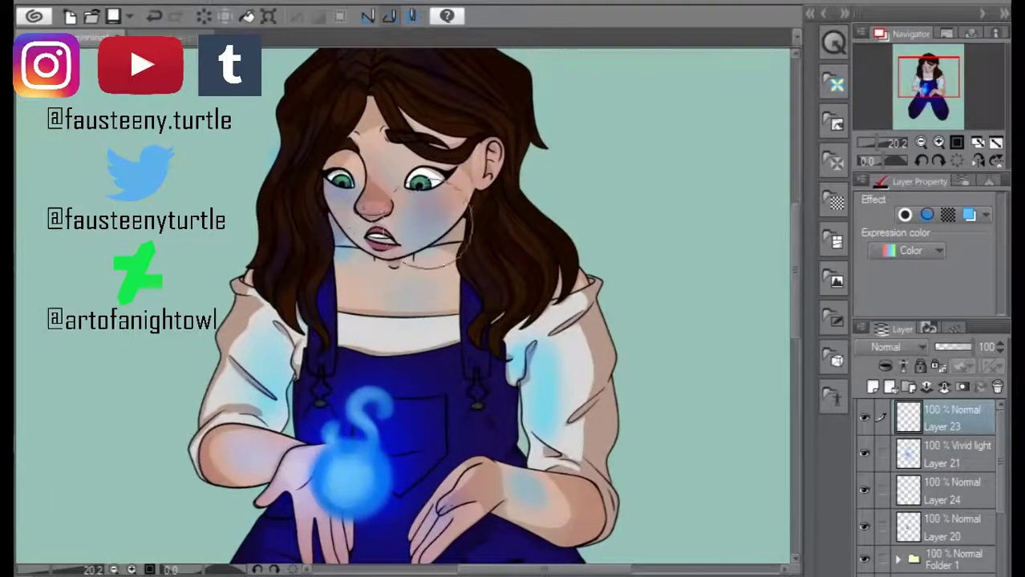
{"action": "left_click_drag", "start_coordinate": [384, 288], "coordinate": [376, 300]}
{"action": "key", "text": "ctrl+z"}
{"action": "scroll", "coordinate": [353, 300], "scroll_direction": "down", "scroll_amount": 1}
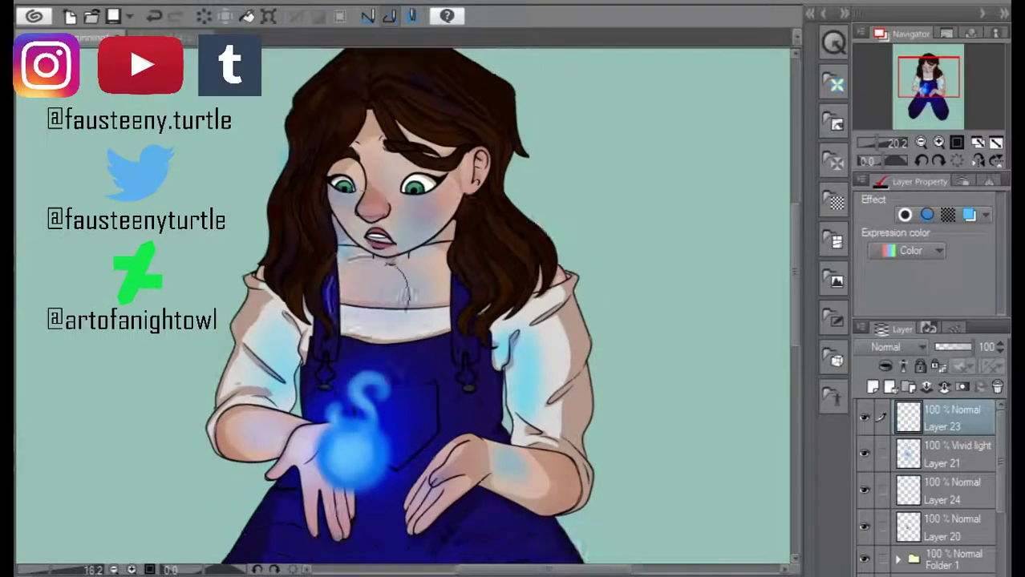
{"action": "key", "text": "ctrl+z"}
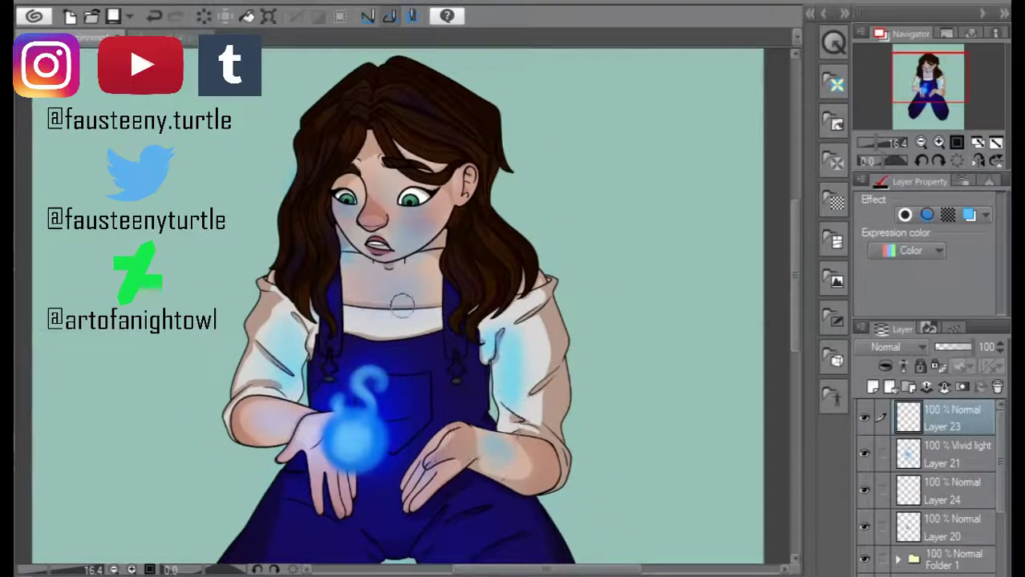
- Examine the blue light shading across the whole figure and look through the layer list
{"action": "scroll", "coordinate": [401, 304], "scroll_direction": "up", "scroll_amount": 3}
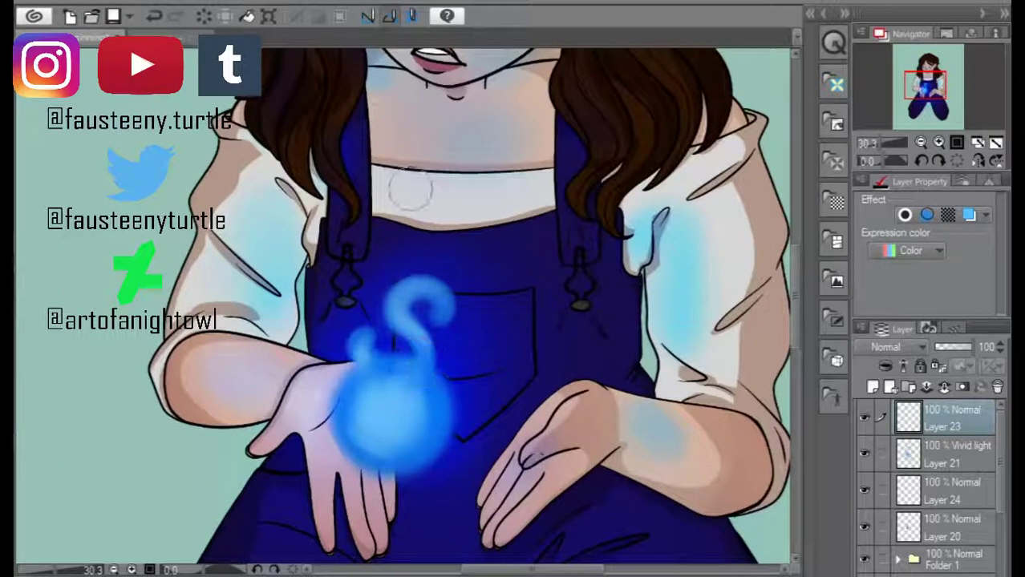
{"action": "scroll", "coordinate": [410, 190], "scroll_direction": "down", "scroll_amount": 2}
{"action": "scroll", "coordinate": [410, 190], "scroll_direction": "up", "scroll_amount": 1}
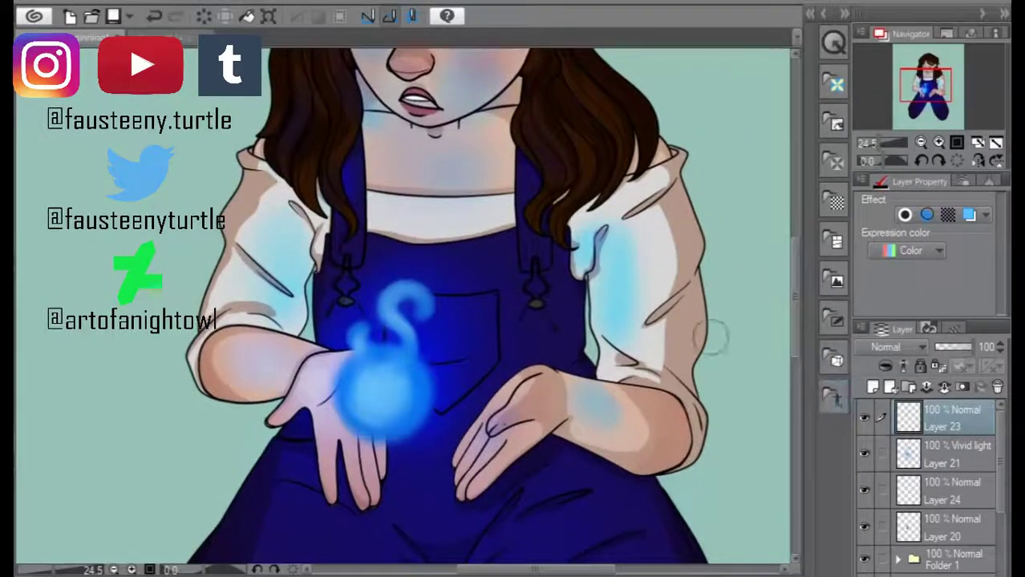
{"action": "scroll", "coordinate": [764, 357], "scroll_direction": "down", "scroll_amount": 3}
{"action": "scroll", "coordinate": [722, 321], "scroll_direction": "up", "scroll_amount": 1}
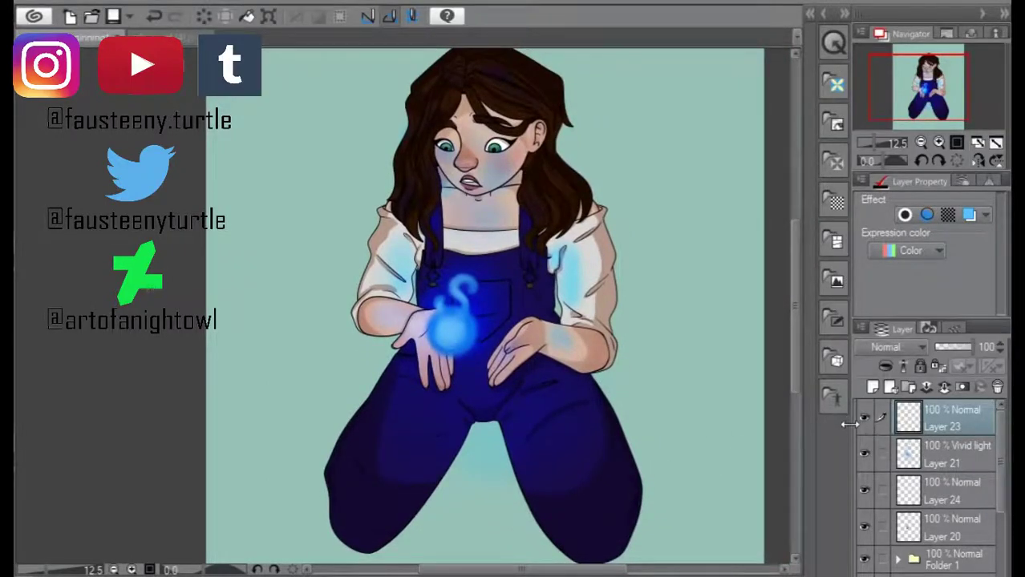
{"action": "scroll", "coordinate": [933, 458], "scroll_direction": "down", "scroll_amount": 8}
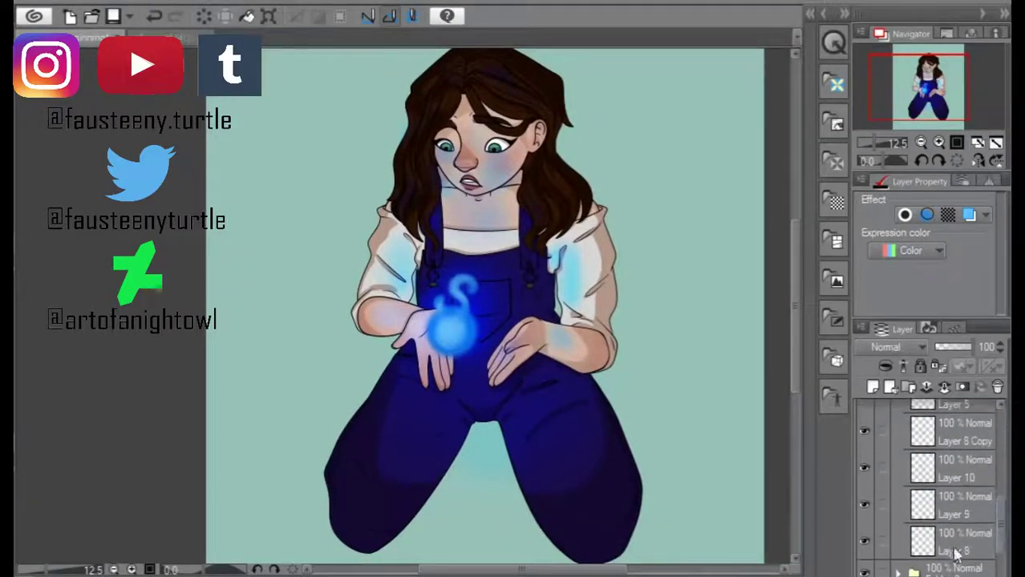
{"action": "scroll", "coordinate": [520, 172], "scroll_direction": "up", "scroll_amount": 4}
{"action": "scroll", "coordinate": [872, 423], "scroll_direction": "up", "scroll_amount": 8}
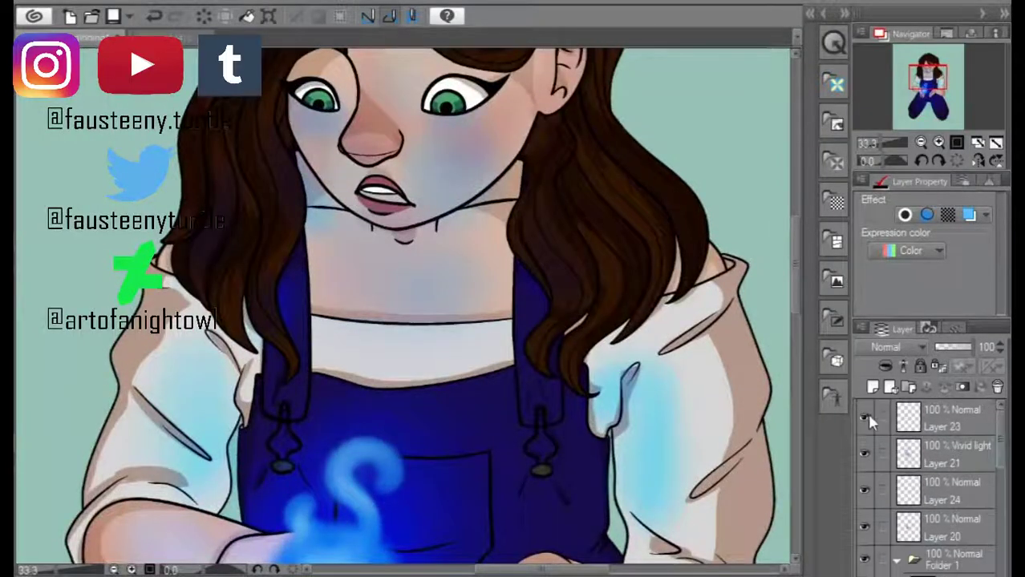
- Hide Layer 23 and the Vivid light Layer 21, and make Layer 8 the active layer
{"action": "left_click_drag", "start_coordinate": [866, 417], "coordinate": [864, 459]}
{"action": "scroll", "coordinate": [798, 310], "scroll_direction": "down", "scroll_amount": 2}
{"action": "scroll", "coordinate": [934, 481], "scroll_direction": "down", "scroll_amount": 8}
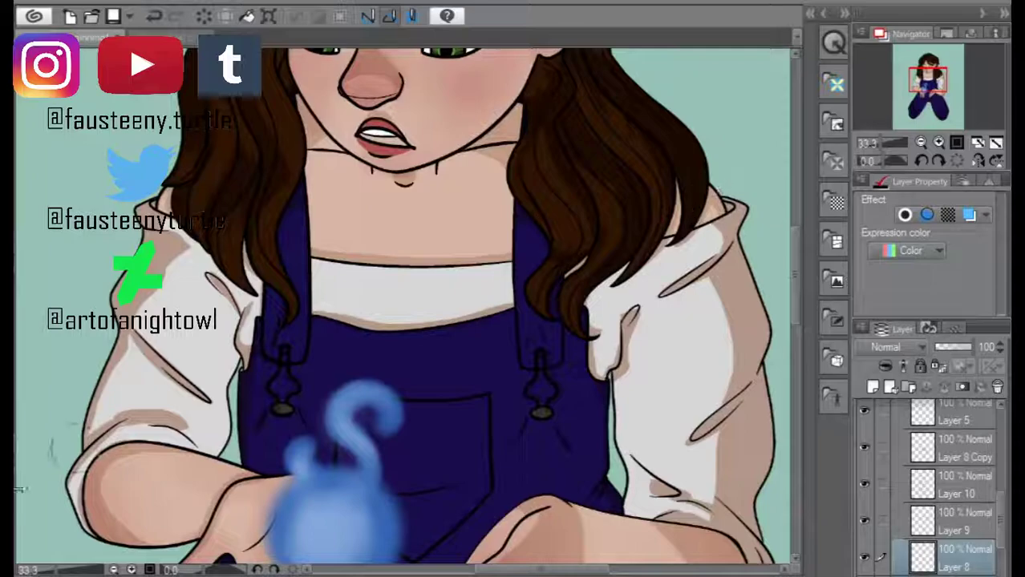
- Lock the transparent pixels on Layer 8 and recolour the neck and shoulder line art reddish brown
{"action": "key", "text": "ctrl+plus"}
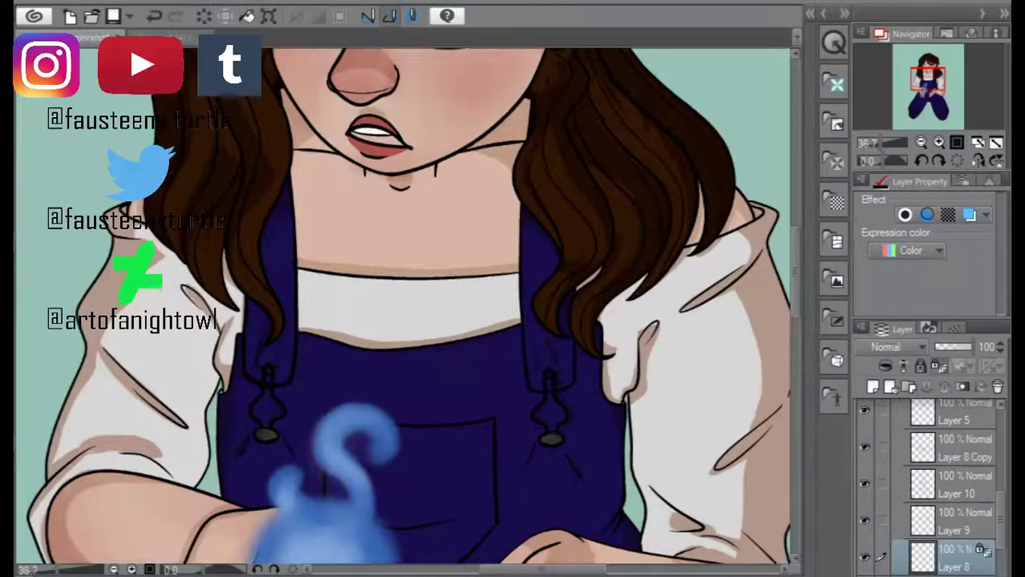
{"action": "left_click_drag", "start_coordinate": [292, 150], "coordinate": [523, 144]}
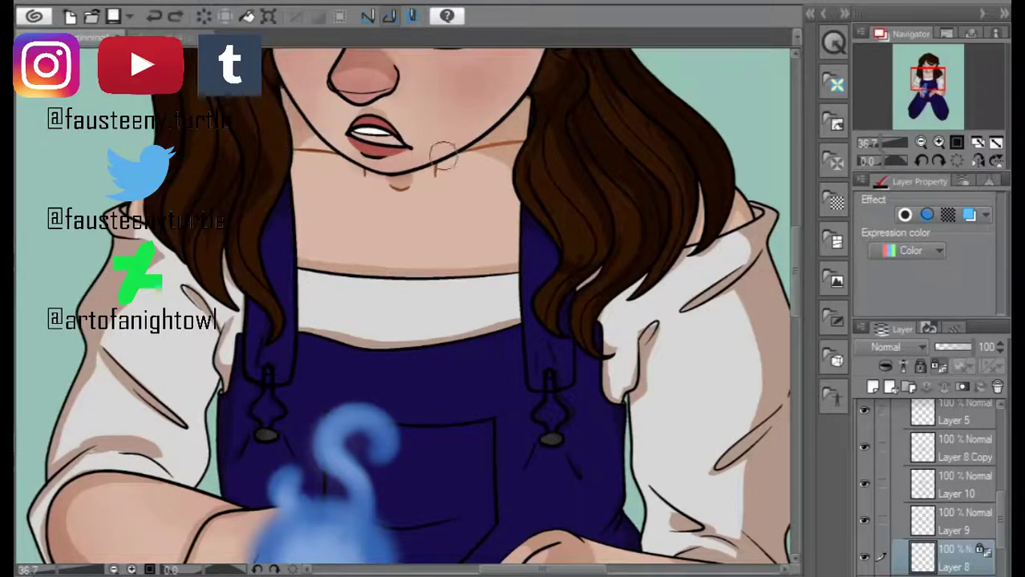
{"action": "scroll", "coordinate": [161, 172], "scroll_direction": "up", "scroll_amount": 1}
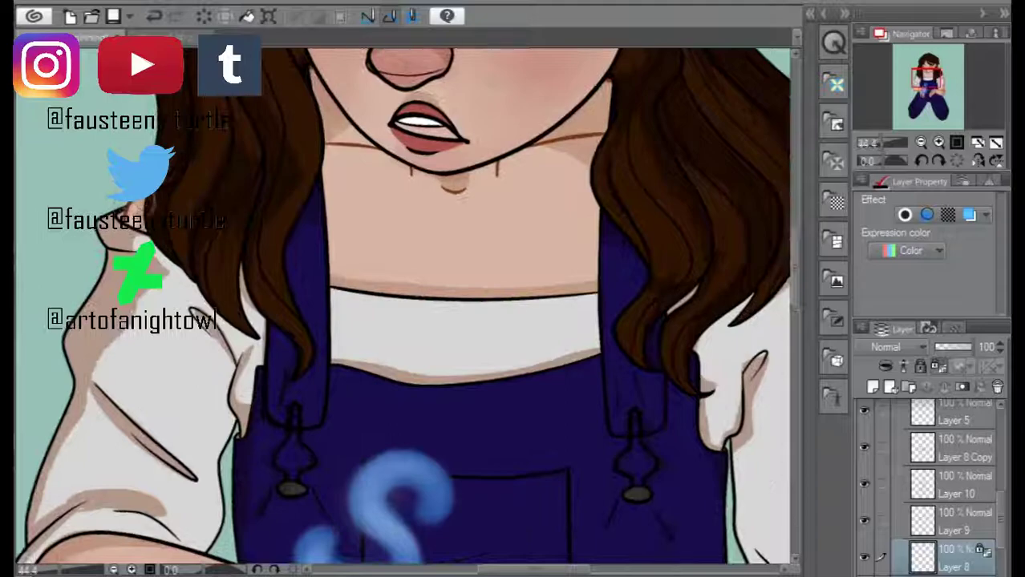
{"action": "scroll", "coordinate": [128, 236], "scroll_direction": "down", "scroll_amount": 1}
{"action": "left_click_drag", "start_coordinate": [224, 266], "coordinate": [224, 352]}
{"action": "scroll", "coordinate": [120, 144], "scroll_direction": "down", "scroll_amount": 1}
- Lock the transparent pixels on Layer 9 and recolour the outlines and folds of both shirt sleeves brown
{"action": "left_click", "coordinate": [865, 526]}
{"action": "left_click", "coordinate": [863, 522]}
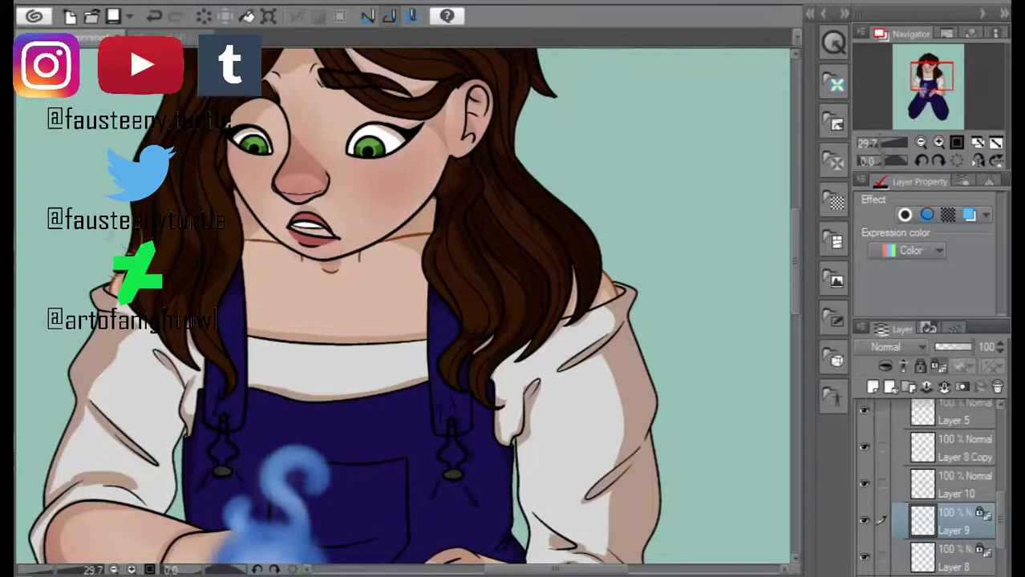
{"action": "scroll", "coordinate": [109, 257], "scroll_direction": "up", "scroll_amount": 1}
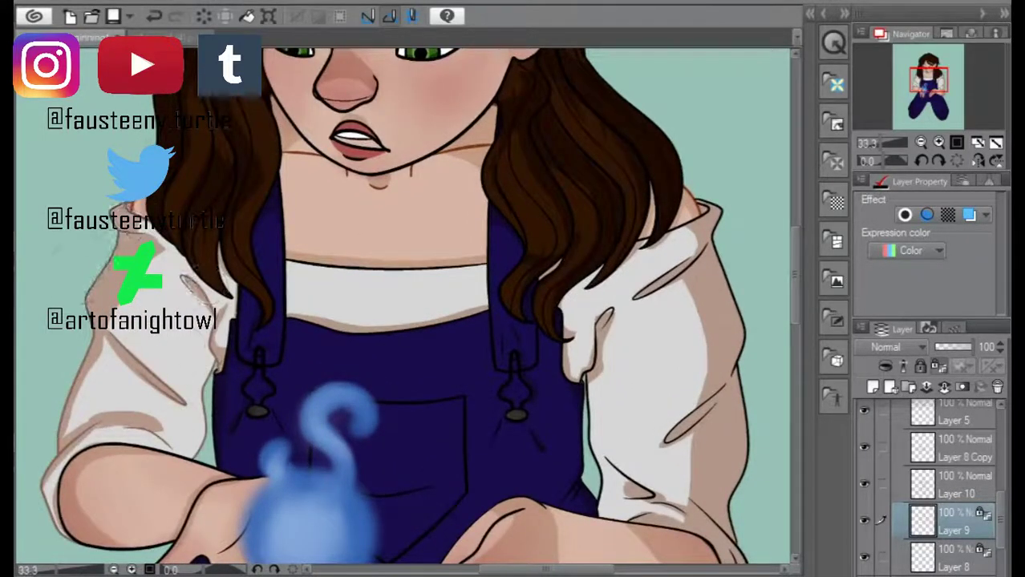
{"action": "left_click_drag", "start_coordinate": [76, 449], "coordinate": [64, 522]}
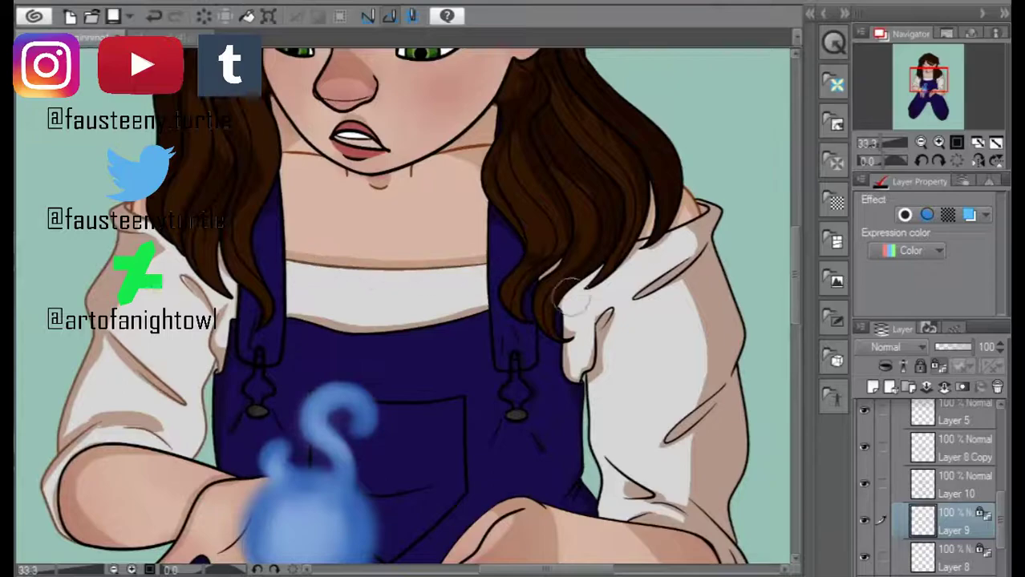
{"action": "scroll", "coordinate": [588, 421], "scroll_direction": "down", "scroll_amount": 2}
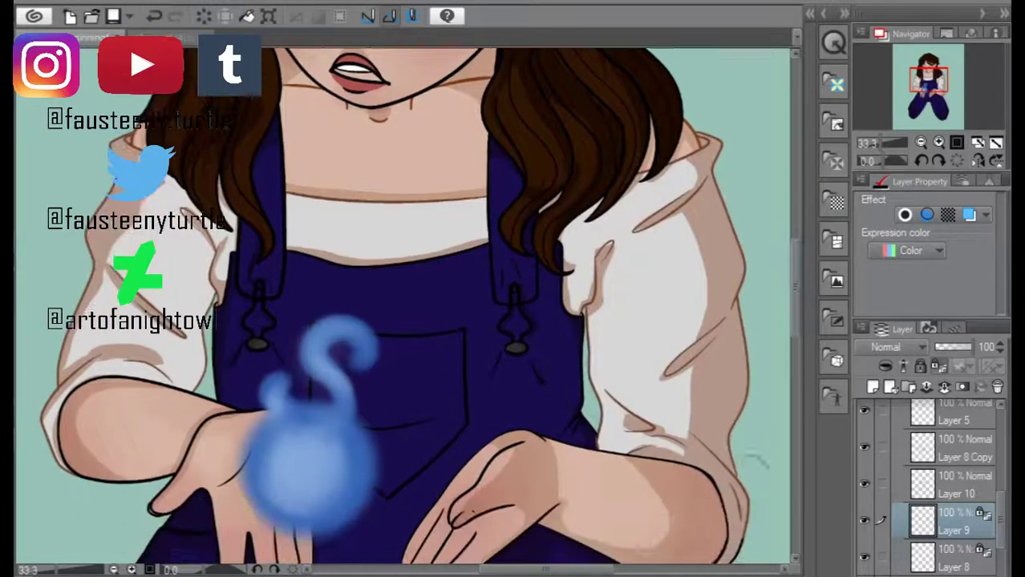
{"action": "scroll", "coordinate": [401, 305], "scroll_direction": "up", "scroll_amount": 2}
{"action": "left_click", "coordinate": [101, 517]}
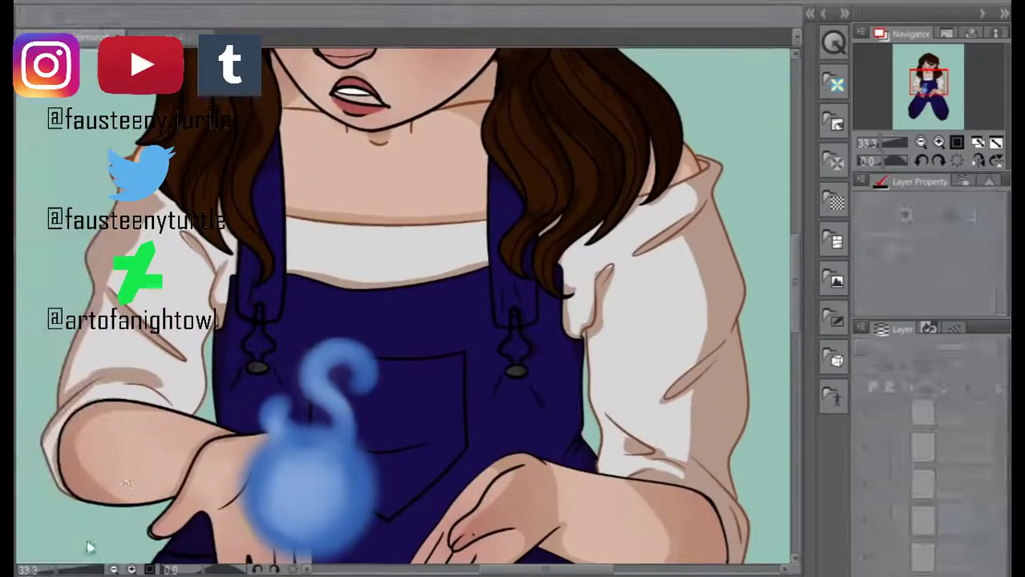
{"action": "type", "text": "18"}
{"action": "key", "text": "Return"}
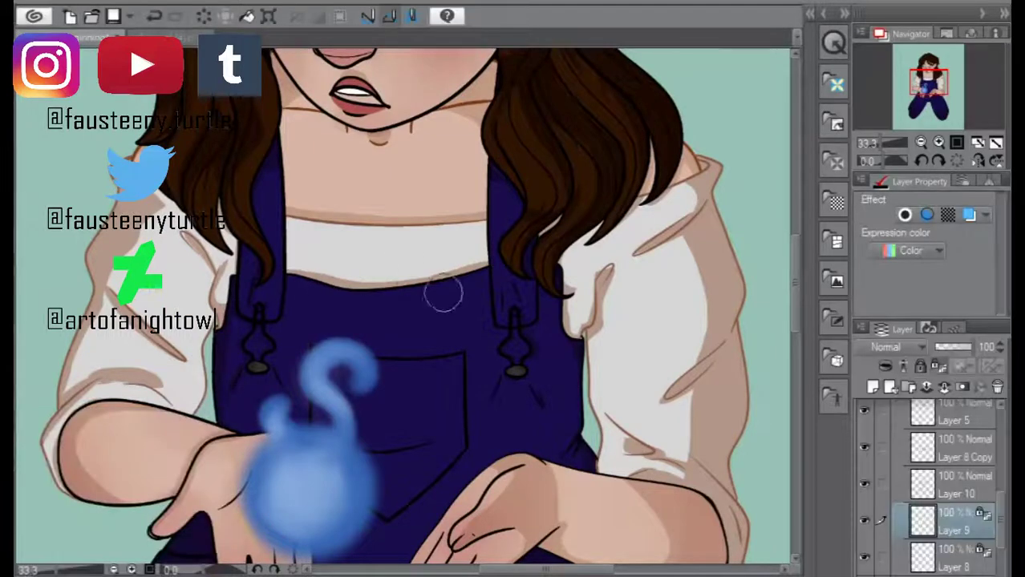
- Lock the transparent pixels on Layer 10 and go back to Layer 8 to check the neck lines up close
{"action": "left_click", "coordinate": [922, 485]}
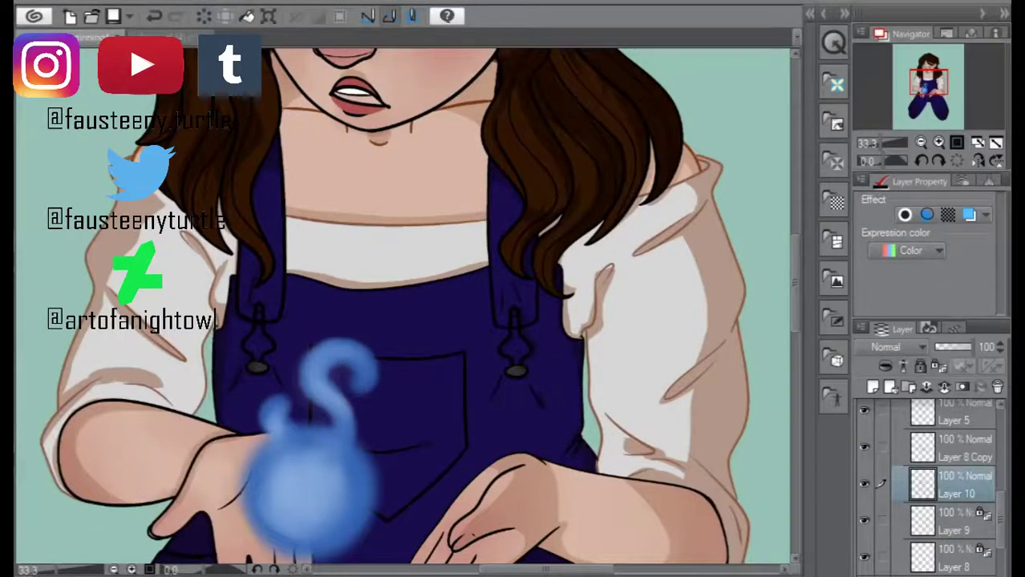
{"action": "left_click", "coordinate": [943, 371]}
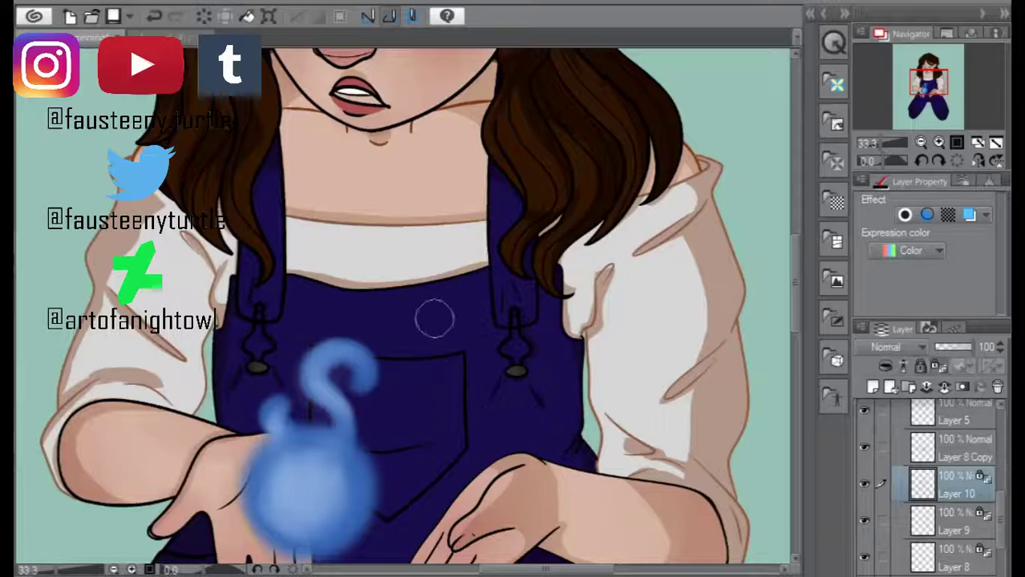
{"action": "scroll", "coordinate": [247, 160], "scroll_direction": "up", "scroll_amount": 4}
{"action": "key", "text": "alt+bracketleft"}
{"action": "key", "text": "alt+bracketleft"}
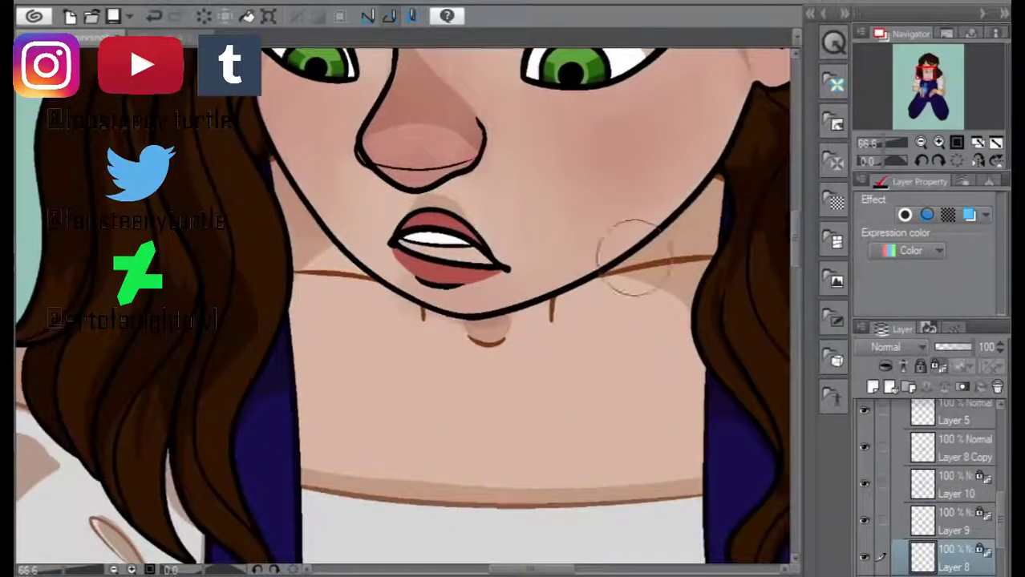
- On Layer 10, recolour the wire outline of the right-hand overalls strap clip grey
{"action": "left_click", "coordinate": [882, 485]}
{"action": "scroll", "coordinate": [374, 136], "scroll_direction": "down", "scroll_amount": 3}
{"action": "scroll", "coordinate": [453, 466], "scroll_direction": "up", "scroll_amount": 1}
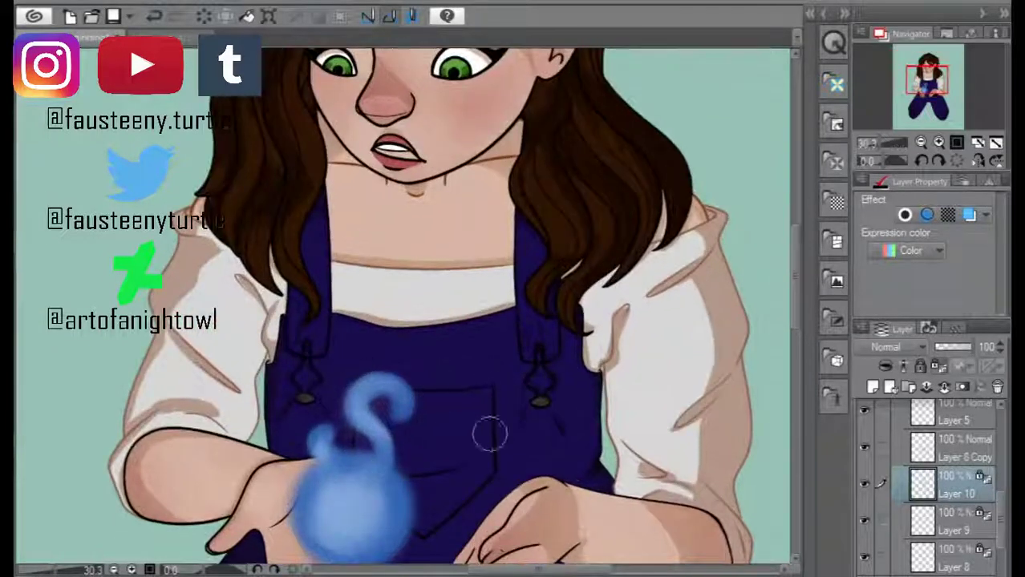
{"action": "scroll", "coordinate": [270, 299], "scroll_direction": "down", "scroll_amount": 2}
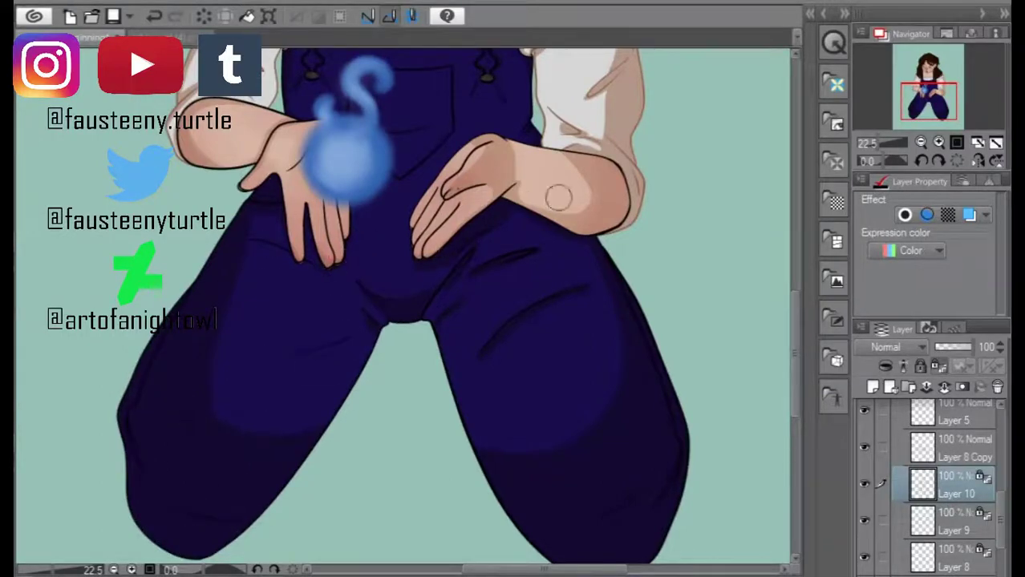
{"action": "scroll", "coordinate": [400, 286], "scroll_direction": "down", "scroll_amount": 1}
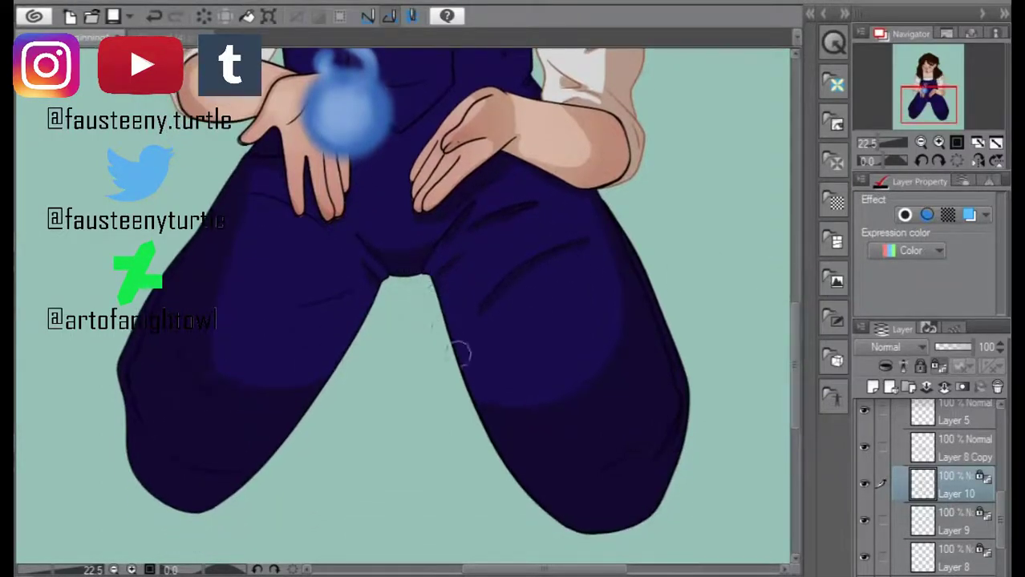
{"action": "scroll", "coordinate": [656, 295], "scroll_direction": "up", "scroll_amount": 3}
{"action": "scroll", "coordinate": [424, 268], "scroll_direction": "up", "scroll_amount": 3}
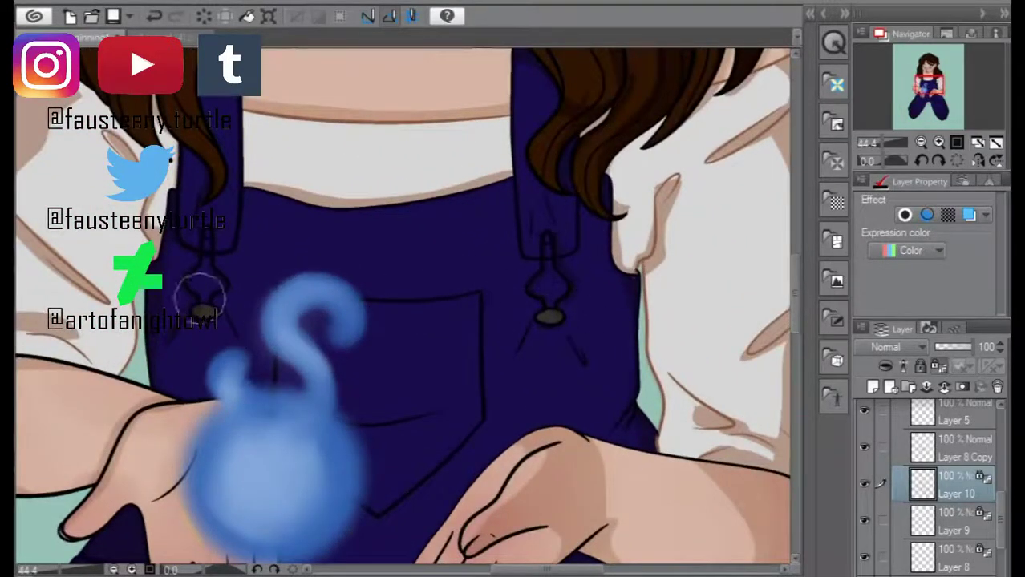
{"action": "scroll", "coordinate": [473, 289], "scroll_direction": "up", "scroll_amount": 2}
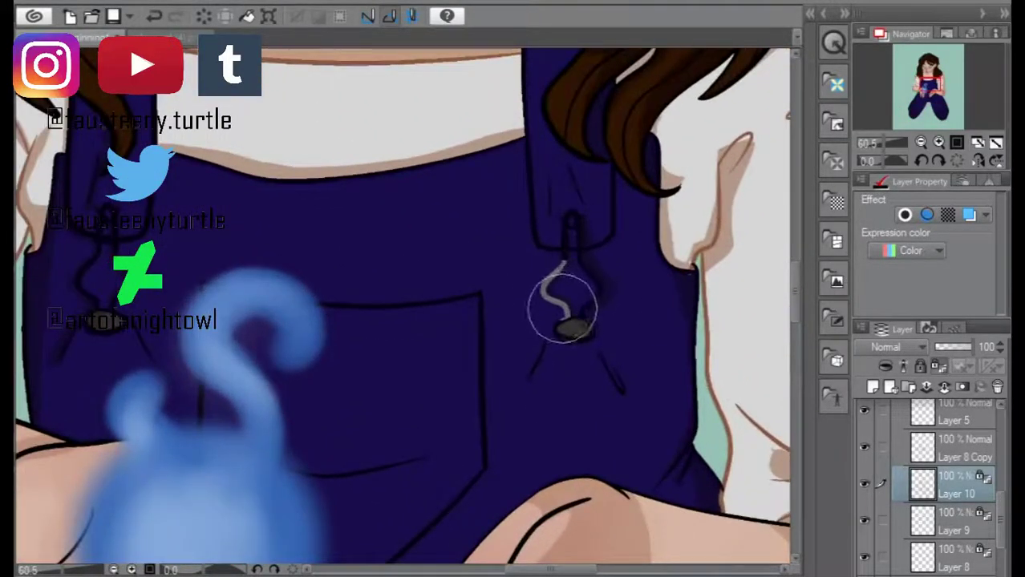
{"action": "scroll", "coordinate": [563, 233], "scroll_direction": "up", "scroll_amount": 1}
{"action": "scroll", "coordinate": [563, 232], "scroll_direction": "up", "scroll_amount": 1}
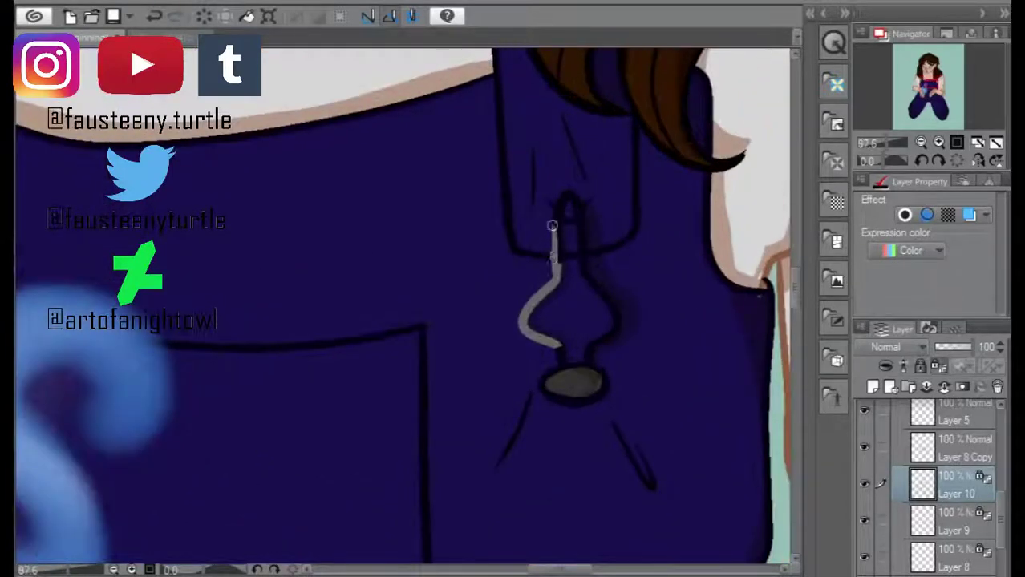
{"action": "left_click_drag", "start_coordinate": [579, 231], "coordinate": [605, 320]}
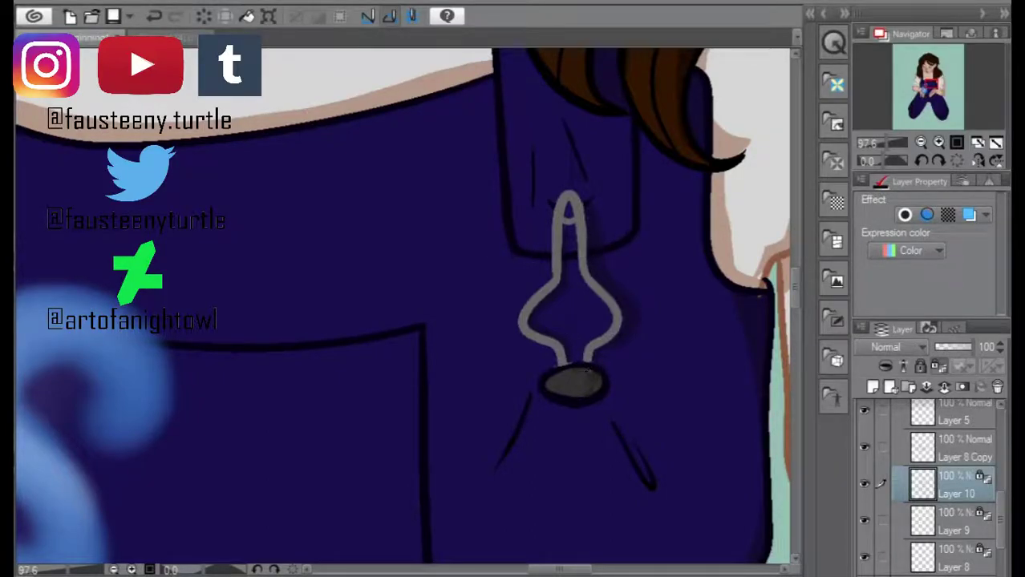
- Recolour the left-hand overalls strap clip's wire outline grey to match the other clip
{"action": "left_click_drag", "start_coordinate": [594, 369], "coordinate": [217, 319]}
{"action": "scroll", "coordinate": [709, 366], "scroll_direction": "up", "scroll_amount": 1}
{"action": "scroll", "coordinate": [680, 360], "scroll_direction": "up", "scroll_amount": 1}
{"action": "mouse_move", "coordinate": [282, 344]}
{"action": "left_mouse_down"}
{"action": "mouse_move", "coordinate": [327, 308]}
{"action": "mouse_move", "coordinate": [232, 217]}
{"action": "mouse_move", "coordinate": [168, 294]}
{"action": "mouse_move", "coordinate": [261, 130]}
{"action": "mouse_move", "coordinate": [276, 135]}
{"action": "mouse_move", "coordinate": [266, 175]}
{"action": "left_mouse_up"}
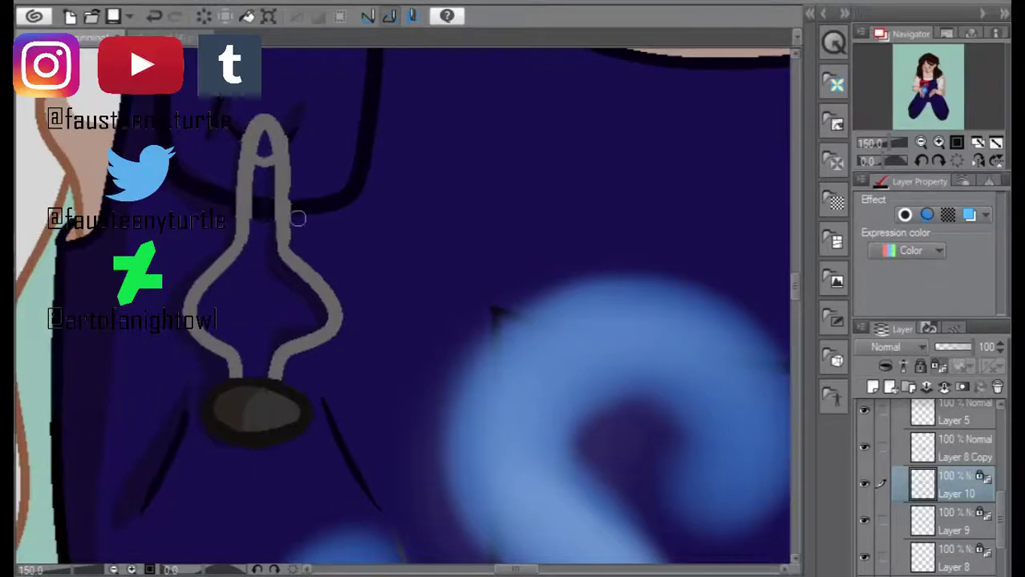
{"action": "scroll", "coordinate": [545, 332], "scroll_direction": "up", "scroll_amount": 1}
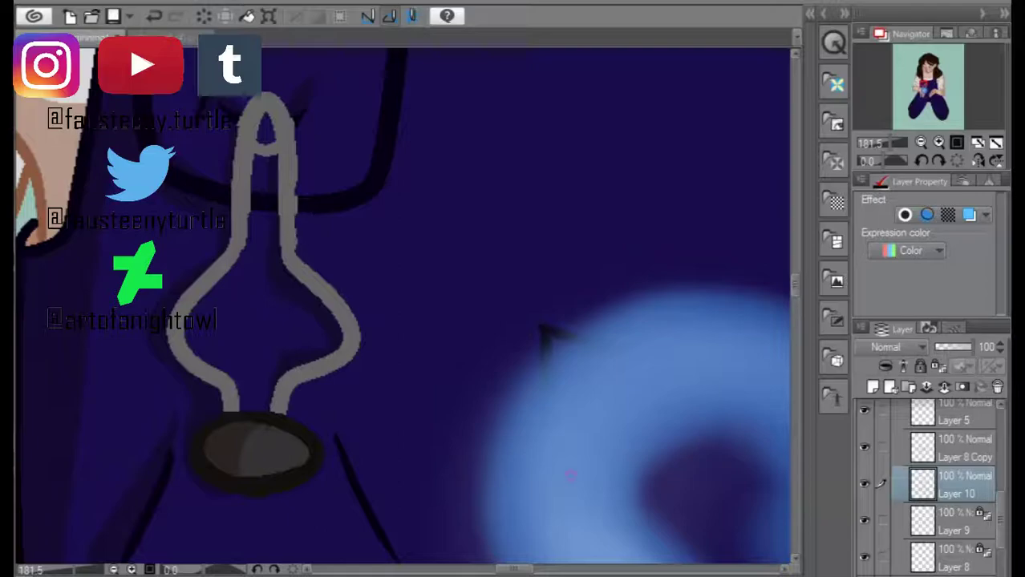
- Lock the transparent pixels on Layer 8 Copy and recolour the left-hand forearm and thumb outlines reddish brown
{"action": "scroll", "coordinate": [545, 333], "scroll_direction": "down", "scroll_amount": 5}
{"action": "left_click_drag", "start_coordinate": [794, 274], "coordinate": [794, 318]}
{"action": "scroll", "coordinate": [561, 320], "scroll_direction": "up", "scroll_amount": 2}
{"action": "left_click", "coordinate": [882, 446]}
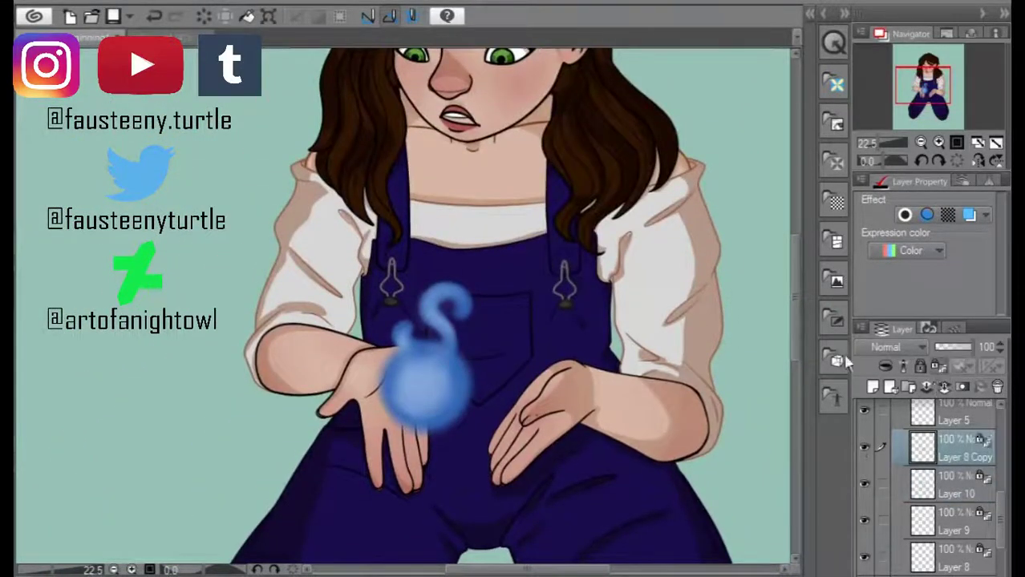
{"action": "scroll", "coordinate": [562, 321], "scroll_direction": "up", "scroll_amount": 3}
{"action": "scroll", "coordinate": [621, 190], "scroll_direction": "down", "scroll_amount": 4}
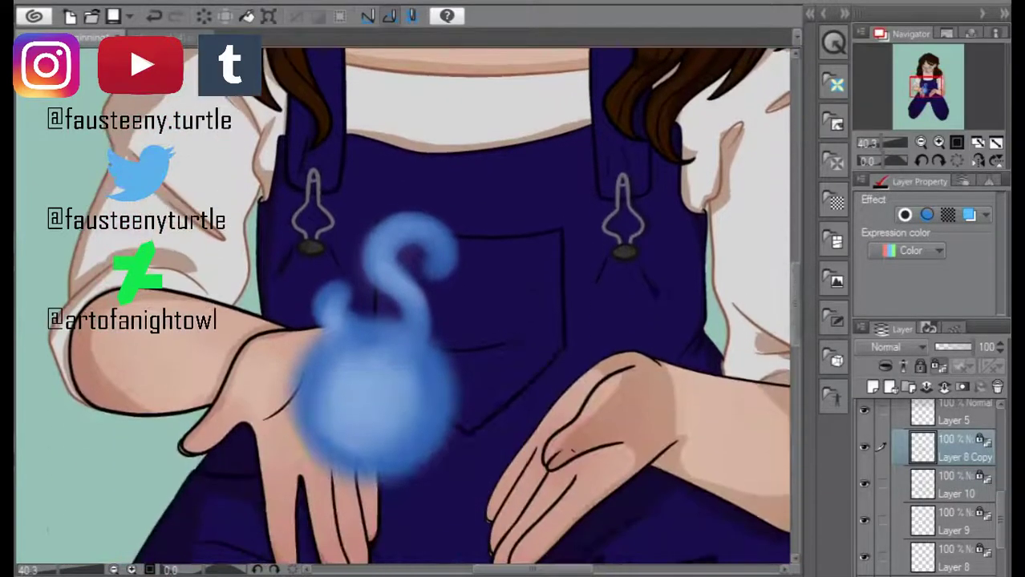
{"action": "scroll", "coordinate": [194, 318], "scroll_direction": "down", "scroll_amount": 1}
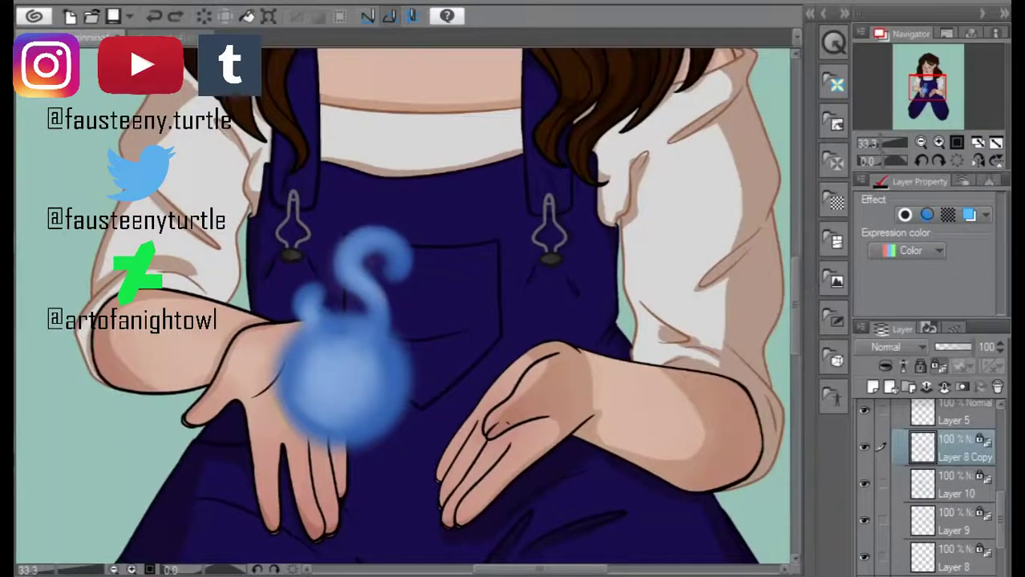
{"action": "left_click_drag", "start_coordinate": [137, 389], "coordinate": [196, 409]}
{"action": "left_click_drag", "start_coordinate": [92, 353], "coordinate": [297, 321]}
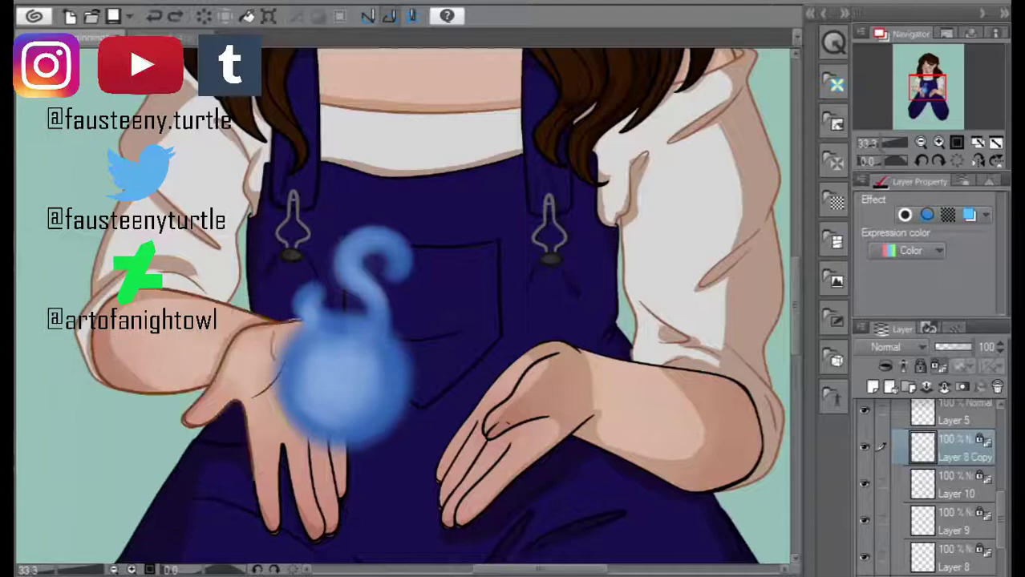
- Recolour the finger outlines and the right-hand forearm and hand outlines reddish brown on Layer 8 Copy
{"action": "left_click_drag", "start_coordinate": [257, 450], "coordinate": [513, 529]}
{"action": "left_click_drag", "start_coordinate": [482, 361], "coordinate": [718, 481]}
{"action": "scroll", "coordinate": [401, 305], "scroll_direction": "down", "scroll_amount": 2}
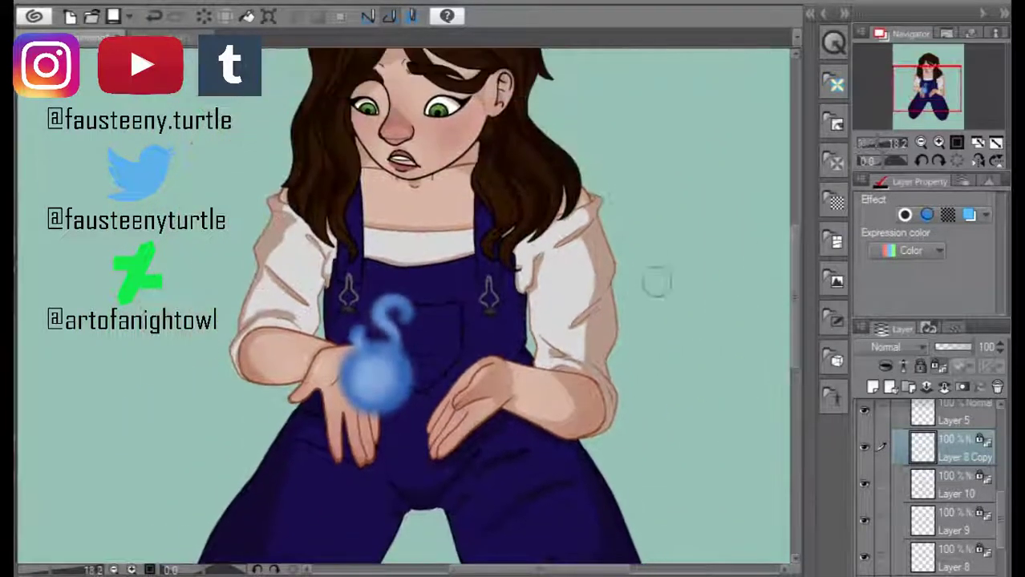
{"action": "left_click_drag", "start_coordinate": [316, 433], "coordinate": [381, 498]}
{"action": "left_click_drag", "start_coordinate": [449, 425], "coordinate": [642, 465]}
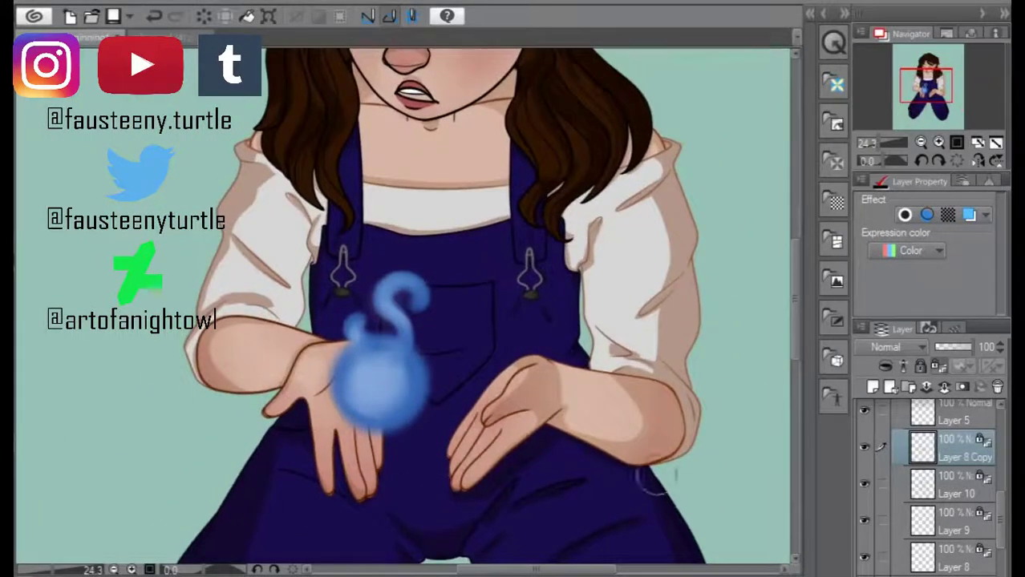
- Lock the transparent pixels on Layer 5 and recolour the face, nose and ear outlines reddish brown
{"action": "scroll", "coordinate": [401, 305], "scroll_direction": "up", "scroll_amount": 2}
{"action": "scroll", "coordinate": [343, 241], "scroll_direction": "up", "scroll_amount": 2}
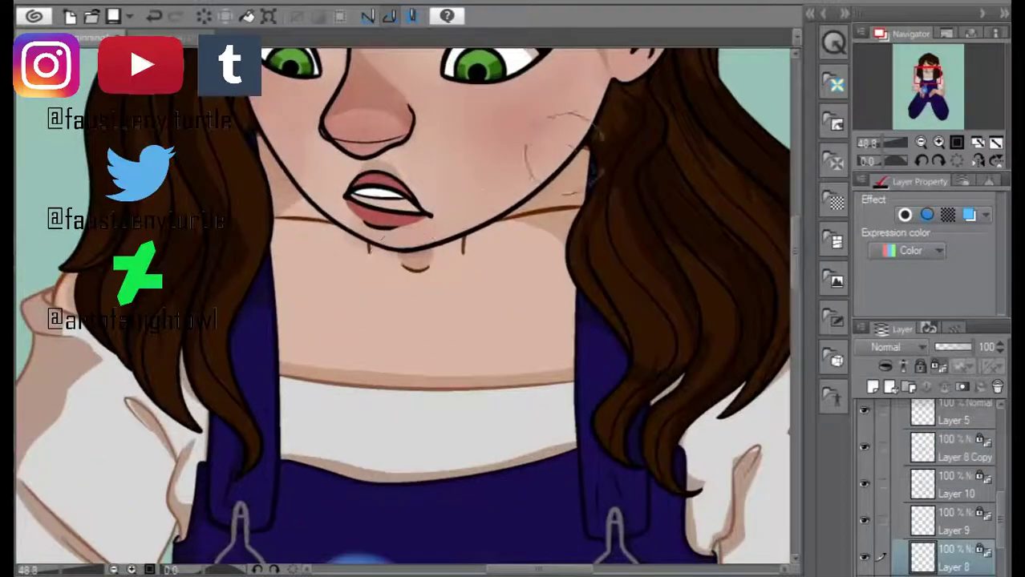
{"action": "scroll", "coordinate": [583, 137], "scroll_direction": "up", "scroll_amount": 2}
{"action": "scroll", "coordinate": [224, 132], "scroll_direction": "down", "scroll_amount": 3}
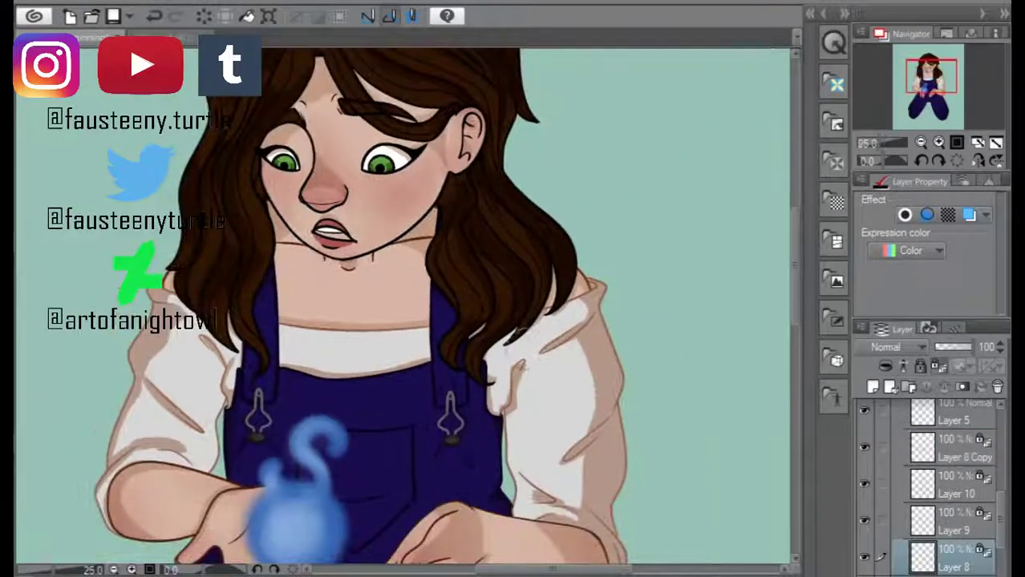
{"action": "scroll", "coordinate": [960, 497], "scroll_direction": "up", "scroll_amount": 3}
{"action": "left_click", "coordinate": [954, 509]}
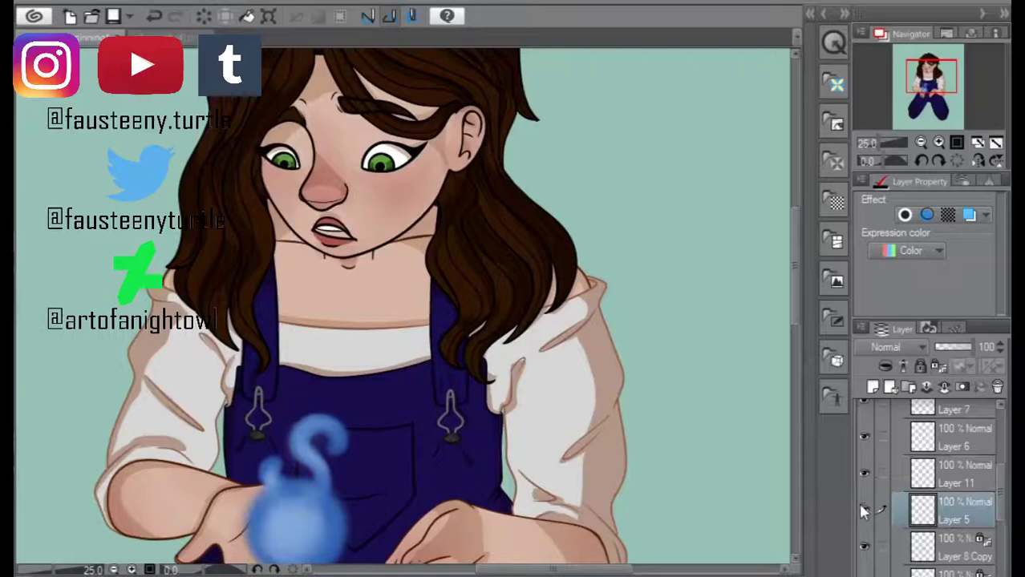
{"action": "scroll", "coordinate": [396, 209], "scroll_direction": "up", "scroll_amount": 1}
{"action": "mouse_move", "coordinate": [385, 244]}
{"action": "left_mouse_down"}
{"action": "mouse_move", "coordinate": [378, 230]}
{"action": "mouse_move", "coordinate": [320, 263]}
{"action": "left_mouse_up"}
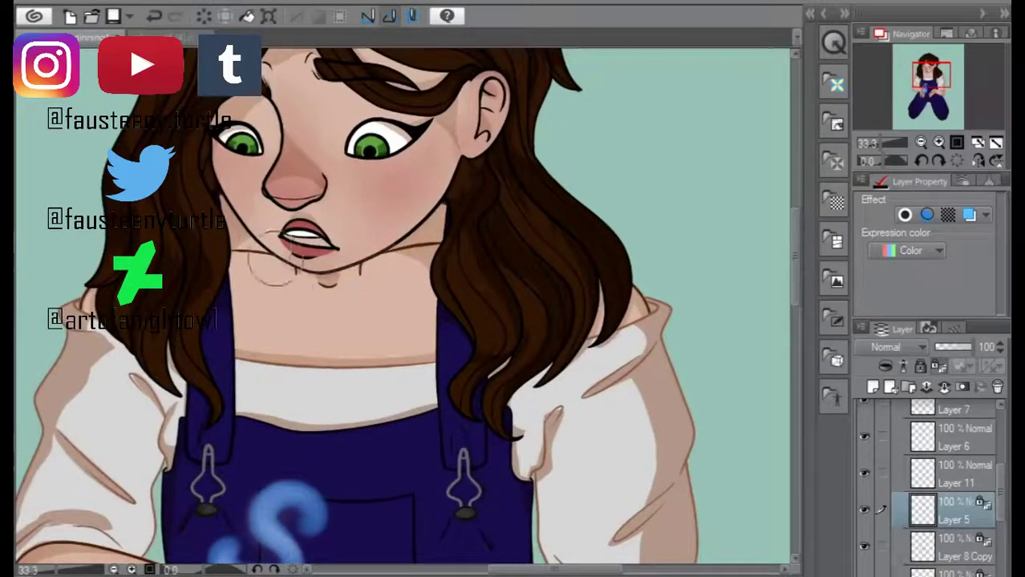
{"action": "scroll", "coordinate": [210, 156], "scroll_direction": "up", "scroll_amount": 3}
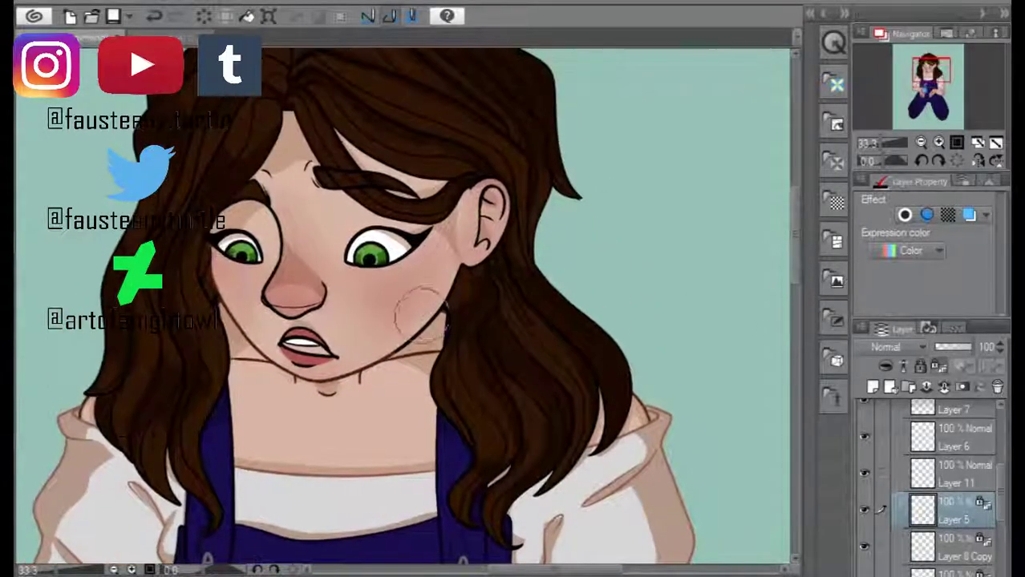
{"action": "scroll", "coordinate": [501, 192], "scroll_direction": "up", "scroll_amount": 2}
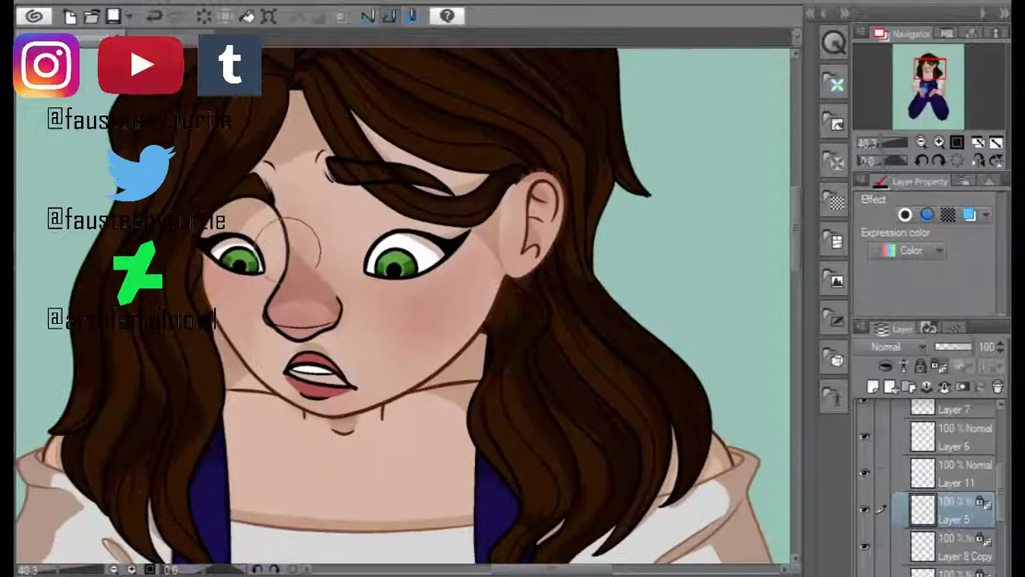
{"action": "scroll", "coordinate": [337, 364], "scroll_direction": "up", "scroll_amount": 1}
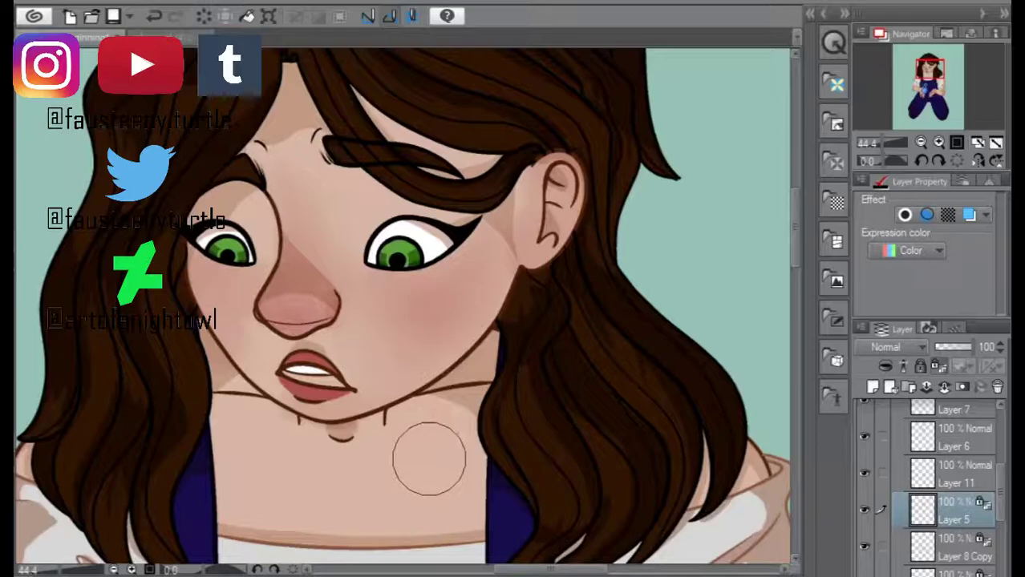
- Try recolouring the lip outlines reddish brown and toggle Layer 5's visibility to check which lines it holds
{"action": "scroll", "coordinate": [299, 220], "scroll_direction": "down", "scroll_amount": 3}
{"action": "scroll", "coordinate": [299, 221], "scroll_direction": "up", "scroll_amount": 3}
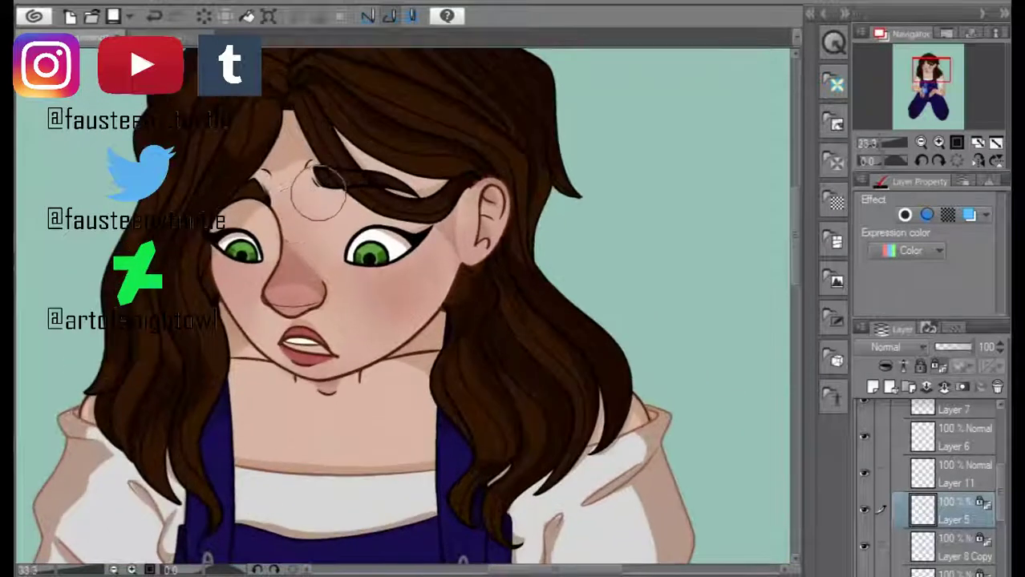
{"action": "left_click_drag", "start_coordinate": [330, 333], "coordinate": [337, 365]}
{"action": "key", "text": "ctrl+z"}
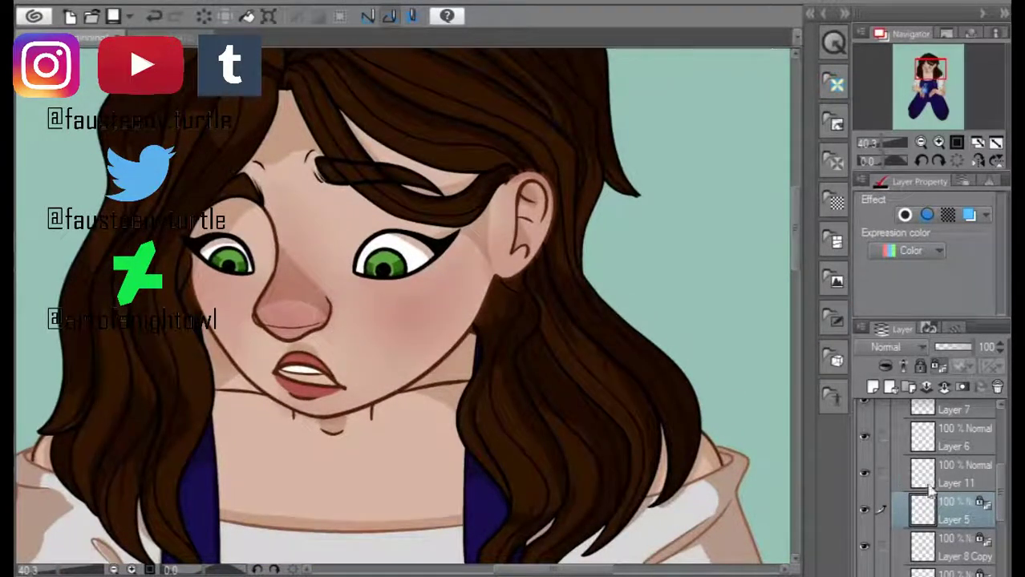
{"action": "left_click", "coordinate": [930, 473]}
{"action": "left_click", "coordinate": [922, 510]}
{"action": "left_click", "coordinate": [864, 510]}
{"action": "left_click", "coordinate": [864, 510]}
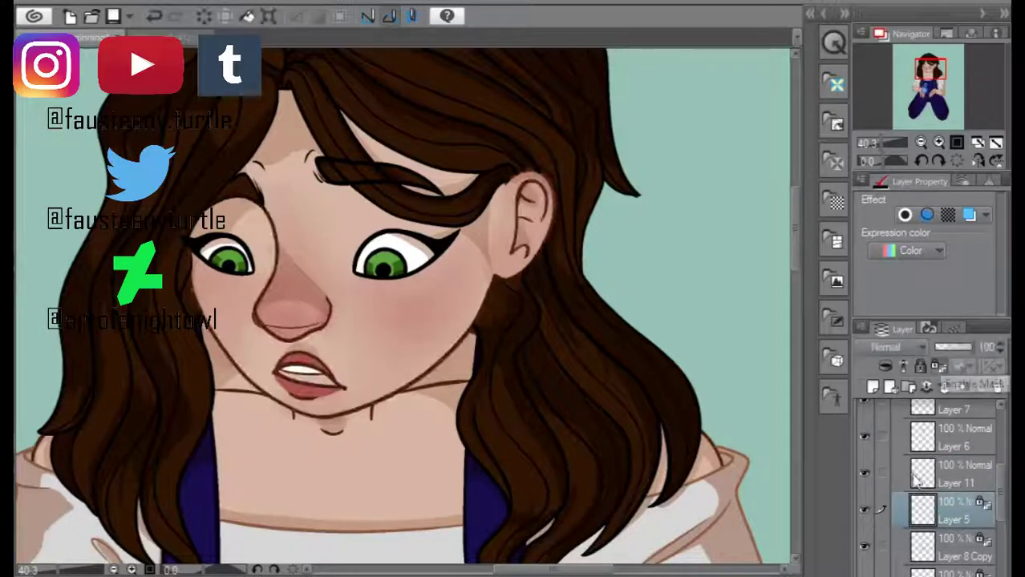
- Undo the lip outline recolouring and, with Layer 5's transparency unlocked, fill the mouth's interior black around the teeth
{"action": "key", "text": "ctrl+plus"}
{"action": "scroll", "coordinate": [319, 370], "scroll_direction": "up", "scroll_amount": 2}
{"action": "mouse_move", "coordinate": [248, 385]}
{"action": "left_mouse_down"}
{"action": "mouse_move", "coordinate": [304, 357]}
{"action": "mouse_move", "coordinate": [361, 401]}
{"action": "mouse_move", "coordinate": [397, 412]}
{"action": "left_mouse_up"}
{"action": "key", "text": "ctrl+z"}
{"action": "key", "text": "ctrl+z"}
{"action": "key", "text": "ctrl+z"}
{"action": "key", "text": "ctrl+z"}
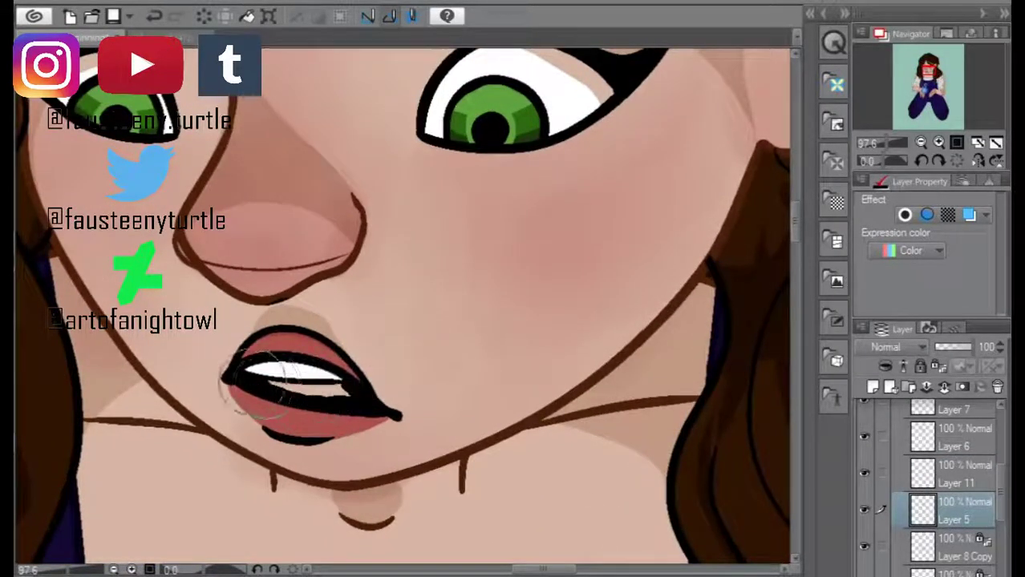
{"action": "scroll", "coordinate": [345, 401], "scroll_direction": "down", "scroll_amount": 3}
{"action": "key", "text": "ctrl+z"}
{"action": "scroll", "coordinate": [360, 446], "scroll_direction": "down", "scroll_amount": 1}
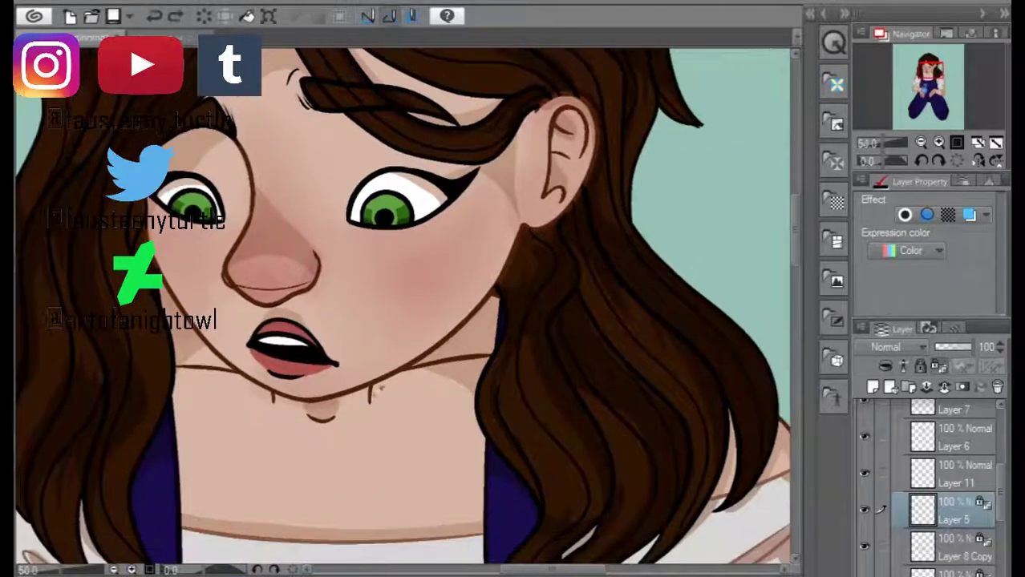
{"action": "scroll", "coordinate": [796, 298], "scroll_direction": "down", "scroll_amount": 4}
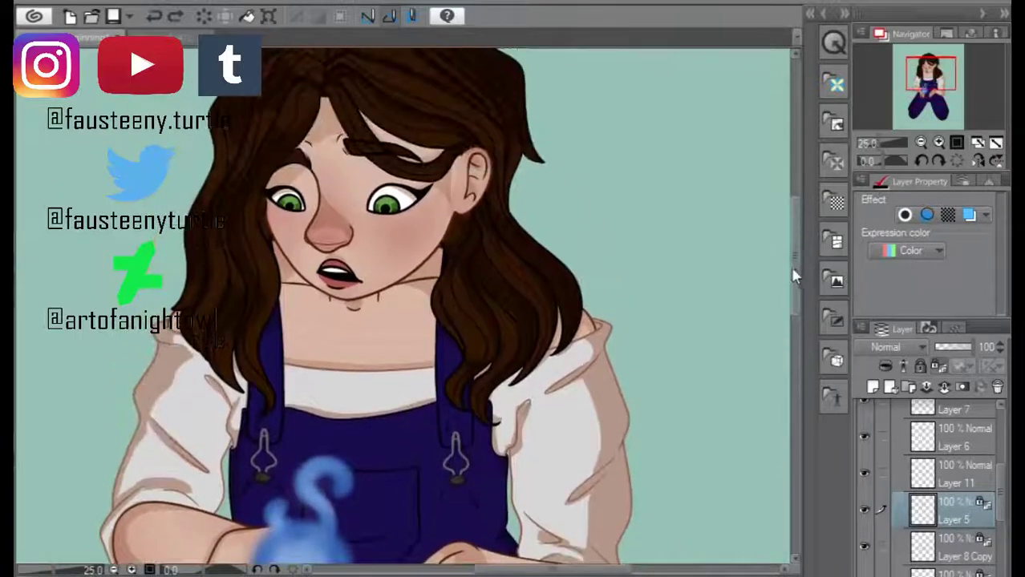
- Lock the transparent pixels on Layer 11 and recolour the outlines of both irises dark green
{"action": "scroll", "coordinate": [796, 277], "scroll_direction": "up", "scroll_amount": 1}
{"action": "left_click", "coordinate": [890, 473]}
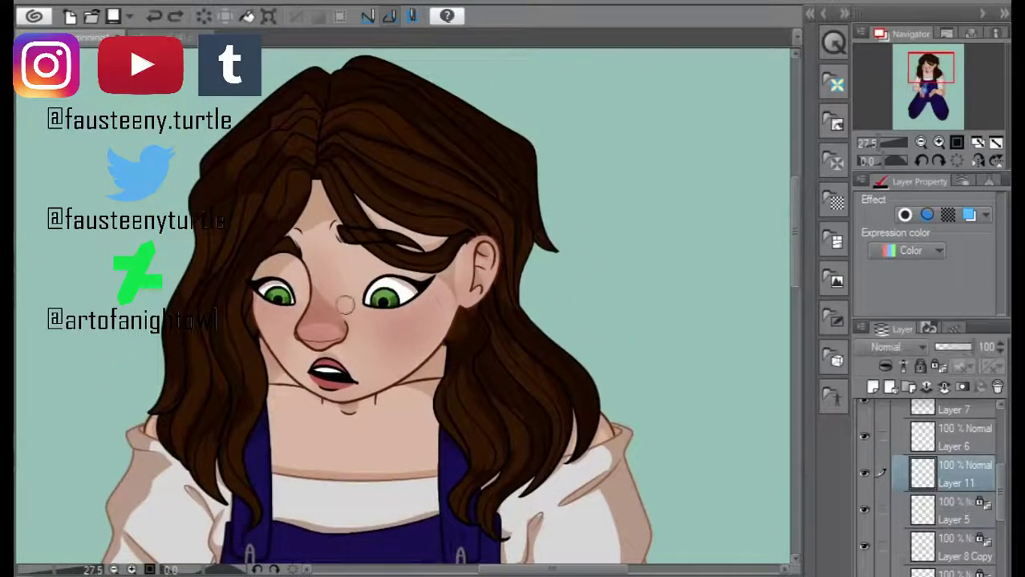
{"action": "scroll", "coordinate": [415, 311], "scroll_direction": "up", "scroll_amount": 3}
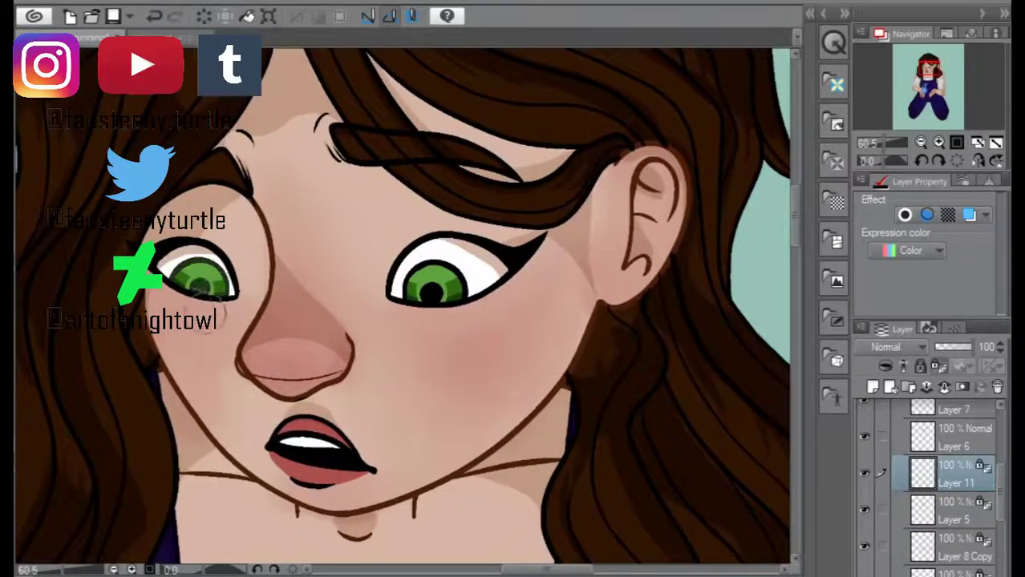
{"action": "key", "text": "ctrl+alt+g"}
{"action": "left_click_drag", "start_coordinate": [425, 287], "coordinate": [437, 303]}
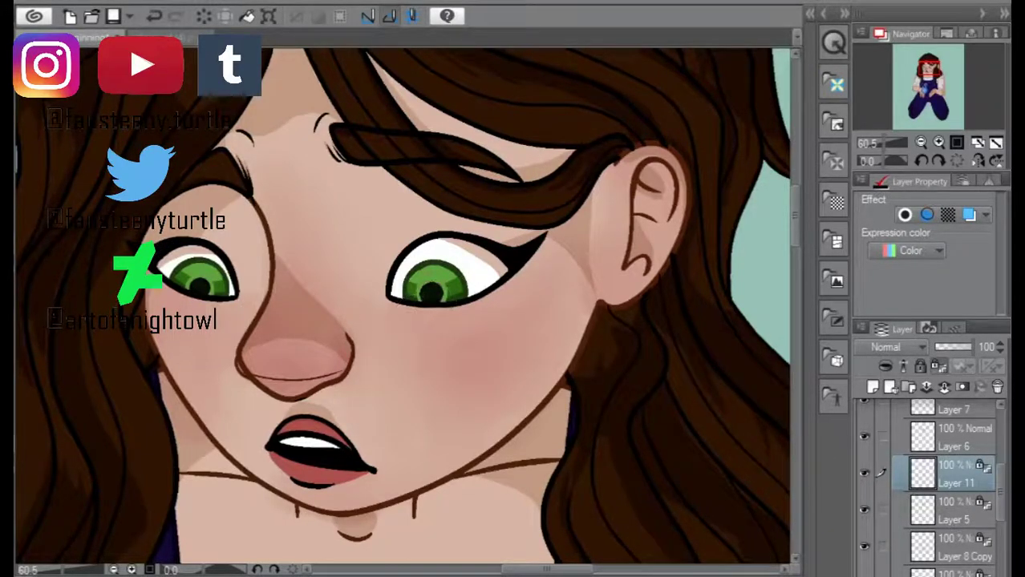
- Lock the transparent pixels on Layer 6 and recolour the eyebrow outlines dark brown
{"action": "left_click", "coordinate": [867, 439]}
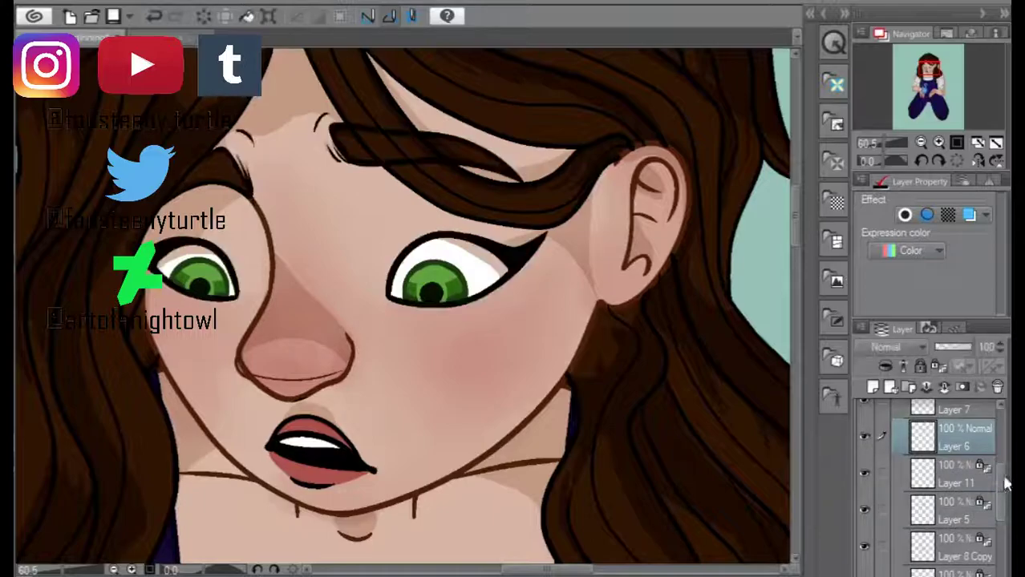
{"action": "scroll", "coordinate": [1007, 485], "scroll_direction": "up", "scroll_amount": 3}
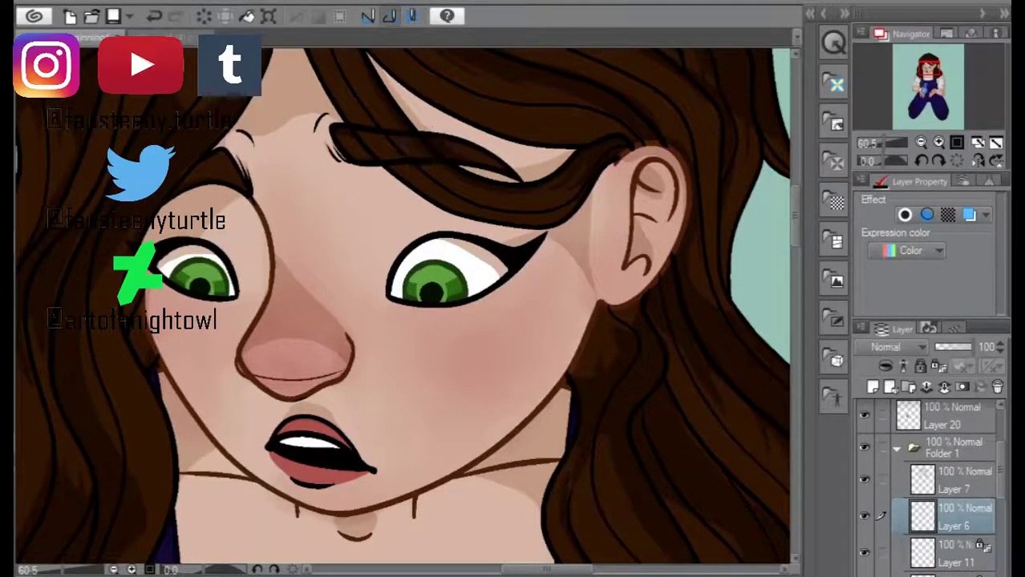
{"action": "scroll", "coordinate": [305, 199], "scroll_direction": "down", "scroll_amount": 3}
{"action": "scroll", "coordinate": [305, 199], "scroll_direction": "up", "scroll_amount": 2}
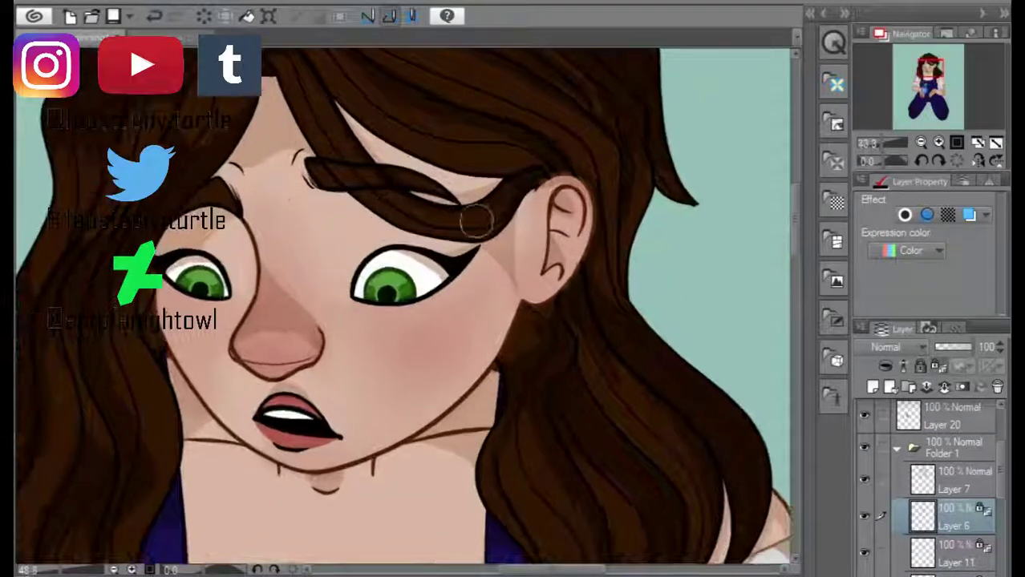
{"action": "key", "text": "alt+bracketleft"}
{"action": "key", "text": "alt+bracketleft"}
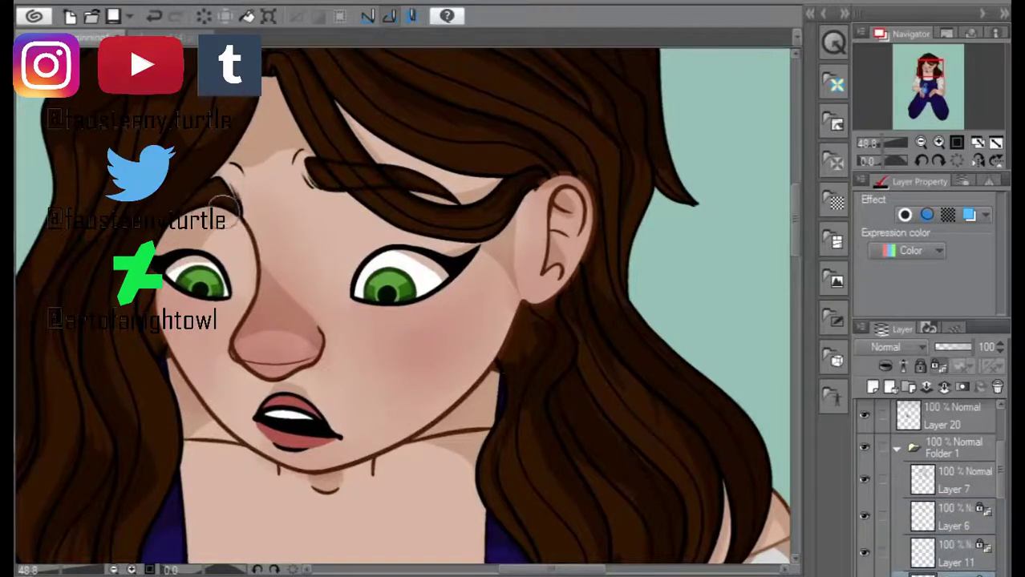
{"action": "scroll", "coordinate": [249, 228], "scroll_direction": "up", "scroll_amount": 2}
{"action": "key", "text": "alt+bracketright"}
{"action": "key", "text": "alt+bracketright"}
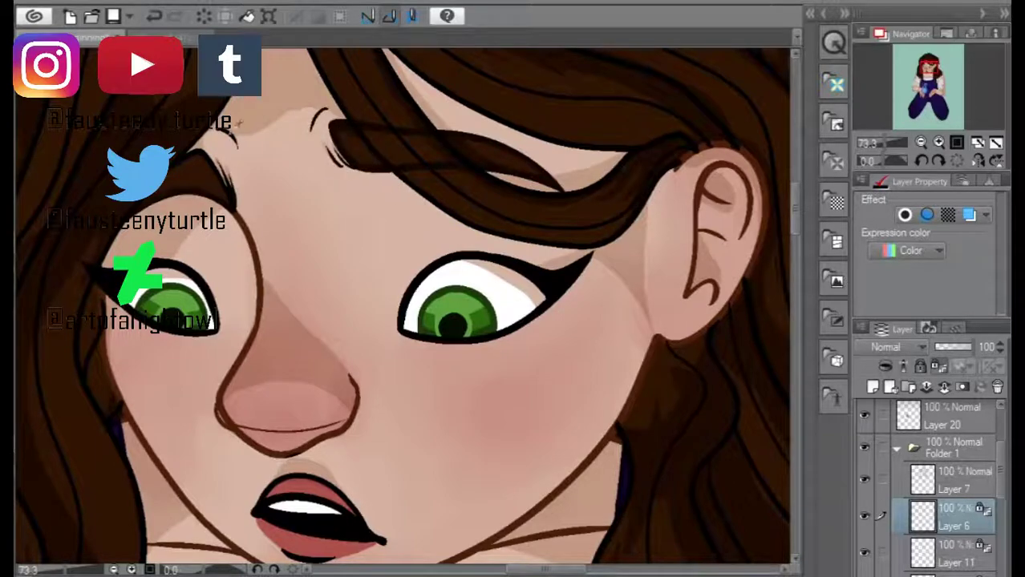
{"action": "scroll", "coordinate": [581, 312], "scroll_direction": "down", "scroll_amount": 1}
{"action": "scroll", "coordinate": [581, 312], "scroll_direction": "down", "scroll_amount": 3}
- Lock the transparent pixels on Layer 7 and recolour the hair line art dark brown, including the strands beside the left-hand cheek
{"action": "key", "text": "alt+bracketright"}
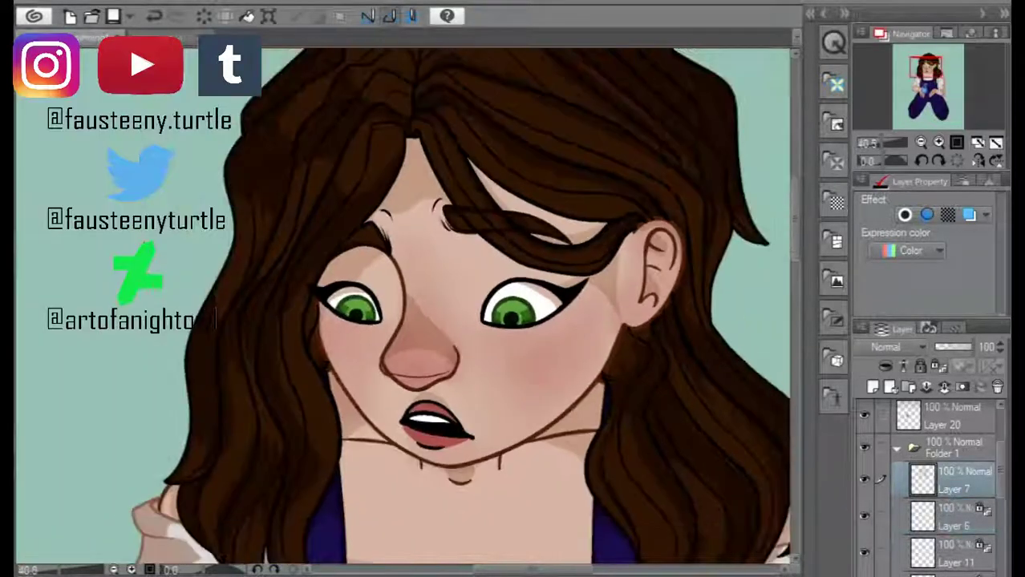
{"action": "scroll", "coordinate": [239, 303], "scroll_direction": "down", "scroll_amount": 1}
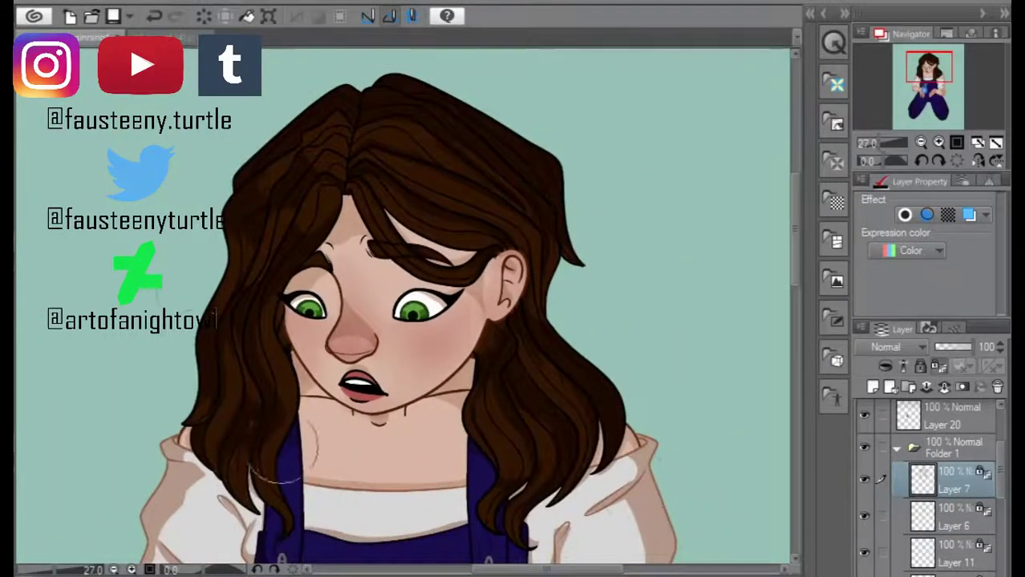
{"action": "scroll", "coordinate": [304, 307], "scroll_direction": "up", "scroll_amount": 8}
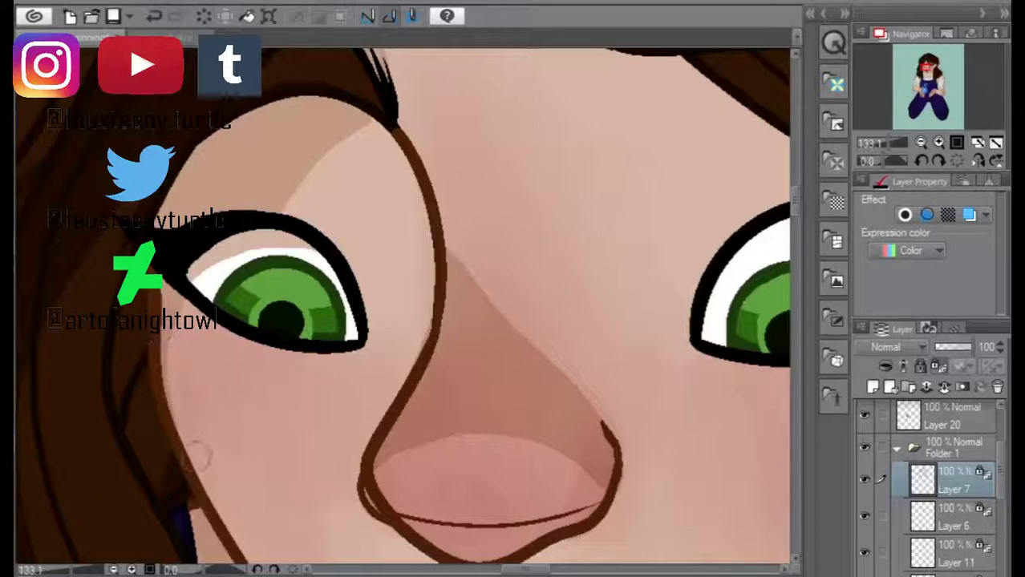
{"action": "scroll", "coordinate": [196, 458], "scroll_direction": "down", "scroll_amount": 3}
{"action": "scroll", "coordinate": [999, 477], "scroll_direction": "down", "scroll_amount": 1}
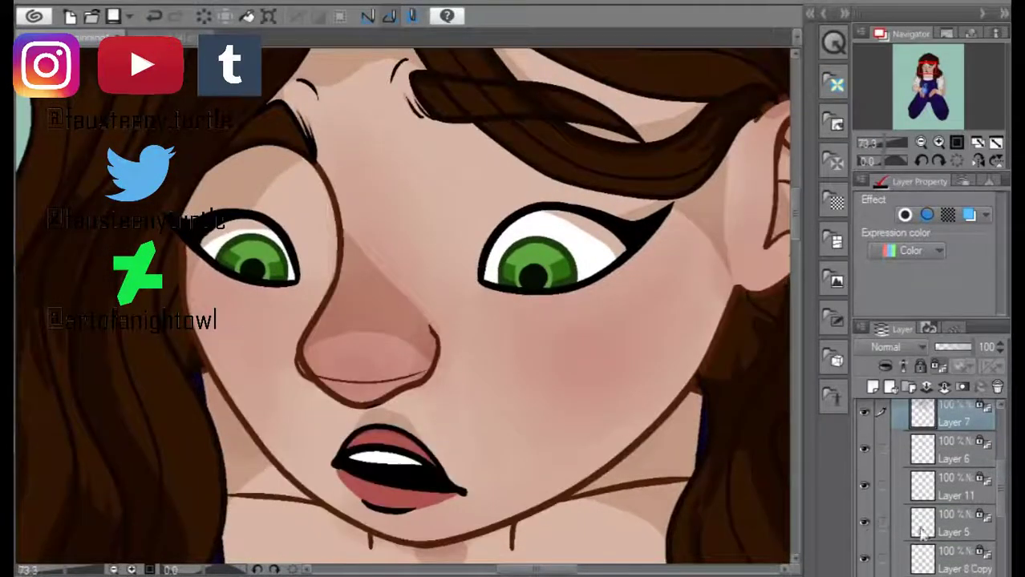
- On Layer 7, recolour the lines where the hair borders the right-hand jaw and the ear reddish brown
{"action": "left_click_drag", "start_coordinate": [869, 374], "coordinate": [649, 372]}
{"action": "scroll", "coordinate": [436, 385], "scroll_direction": "up", "scroll_amount": 1}
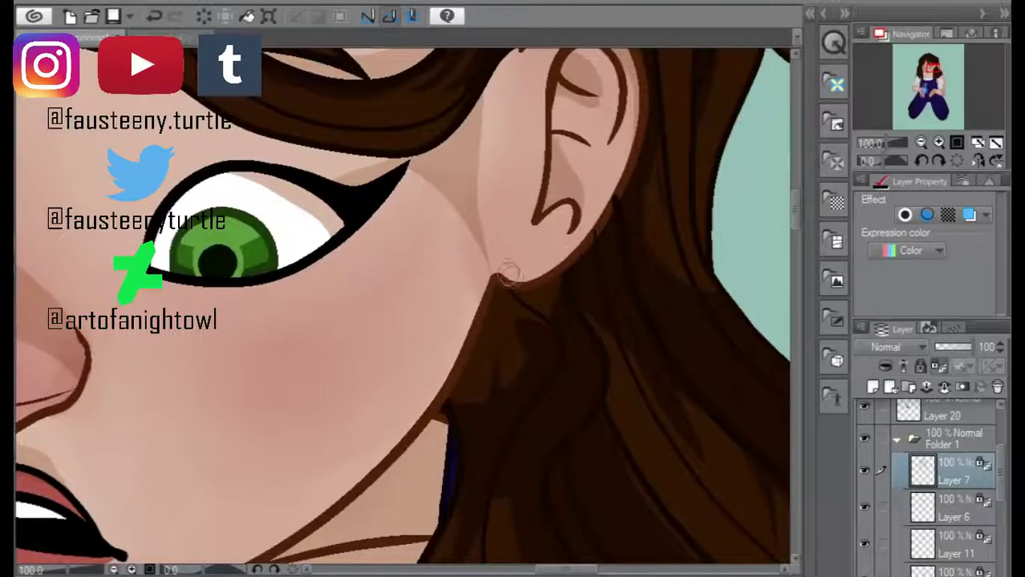
{"action": "scroll", "coordinate": [587, 239], "scroll_direction": "up", "scroll_amount": 2}
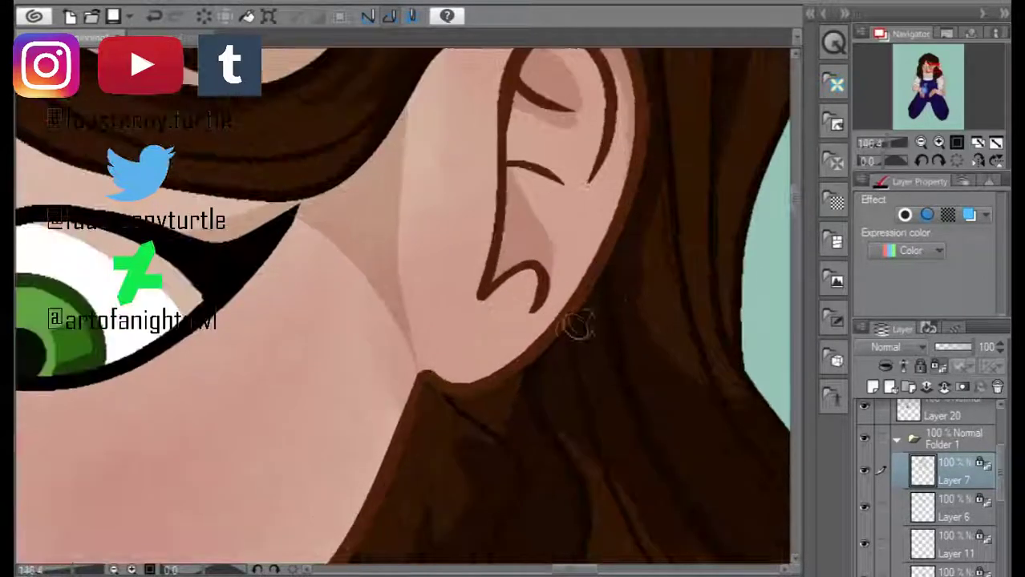
{"action": "scroll", "coordinate": [572, 332], "scroll_direction": "up", "scroll_amount": 1}
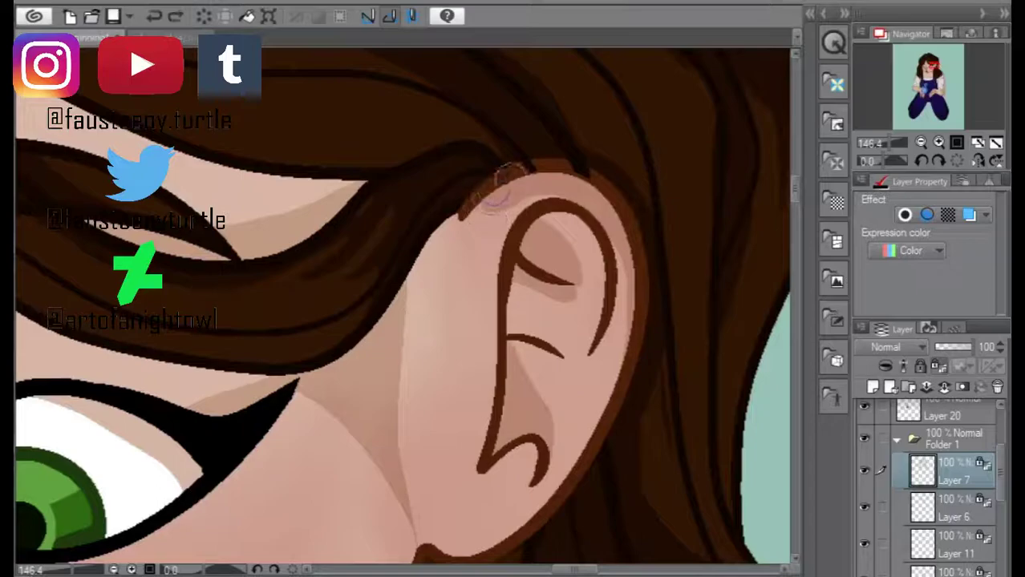
{"action": "mouse_move", "coordinate": [453, 240]}
{"action": "left_mouse_down"}
{"action": "mouse_move", "coordinate": [469, 213]}
{"action": "mouse_move", "coordinate": [572, 178]}
{"action": "left_mouse_up"}
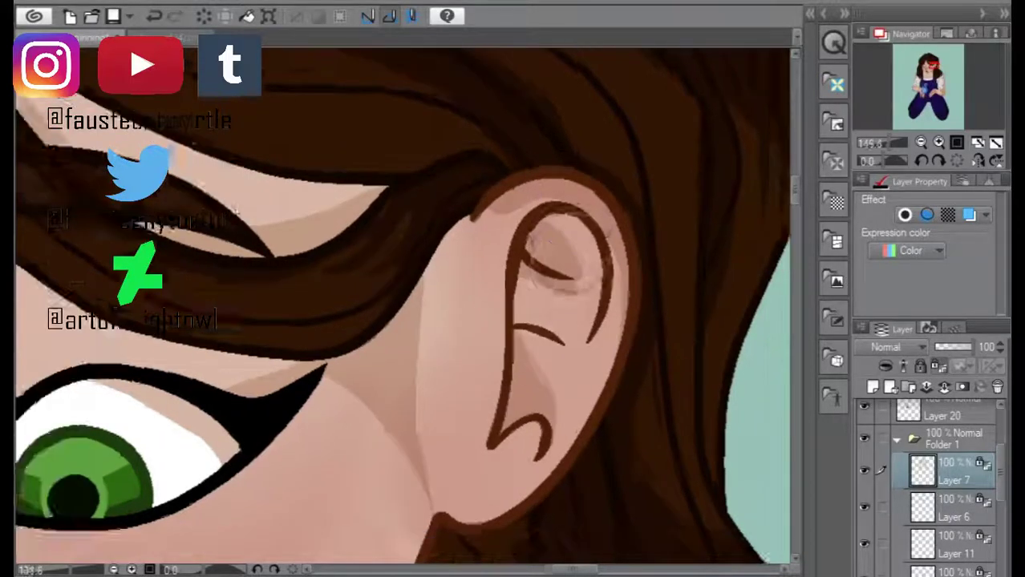
{"action": "scroll", "coordinate": [553, 265], "scroll_direction": "down", "scroll_amount": 5}
- Toggle Layer 6's visibility, select the layer and examine the eyebrow line art up close
{"action": "left_click", "coordinate": [864, 506]}
{"action": "left_click", "coordinate": [864, 507]}
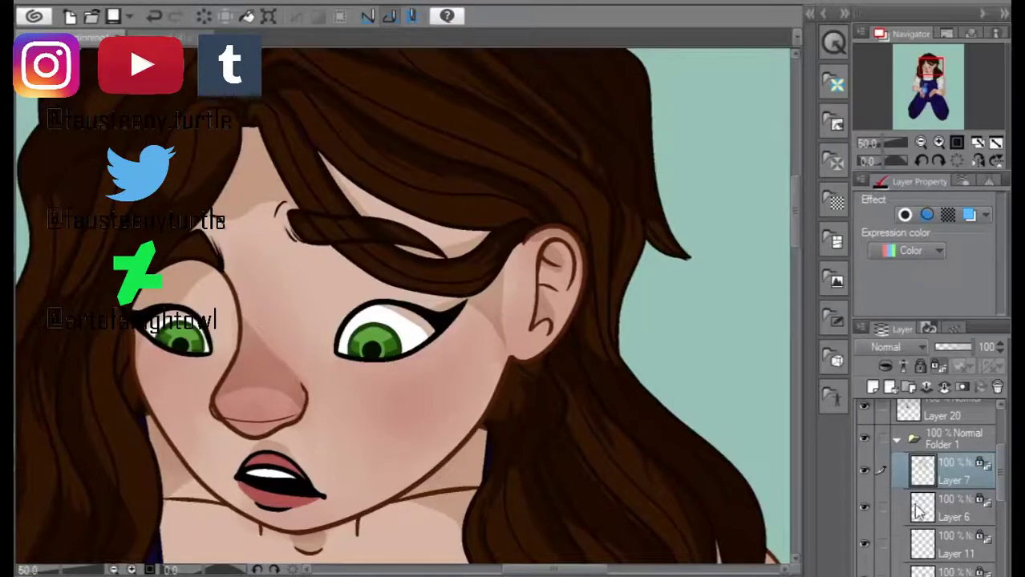
{"action": "left_click", "coordinate": [954, 507]}
{"action": "scroll", "coordinate": [513, 426], "scroll_direction": "up", "scroll_amount": 3}
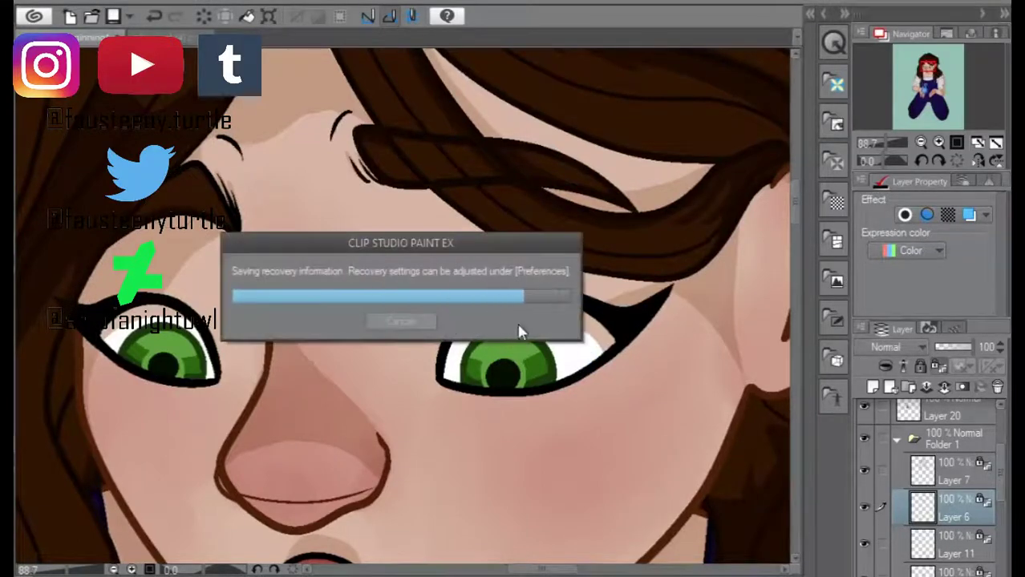
- Show the blue glow layers, add a new layer at the top of the stack and fill it with blue
{"action": "scroll", "coordinate": [430, 292], "scroll_direction": "down", "scroll_amount": 5}
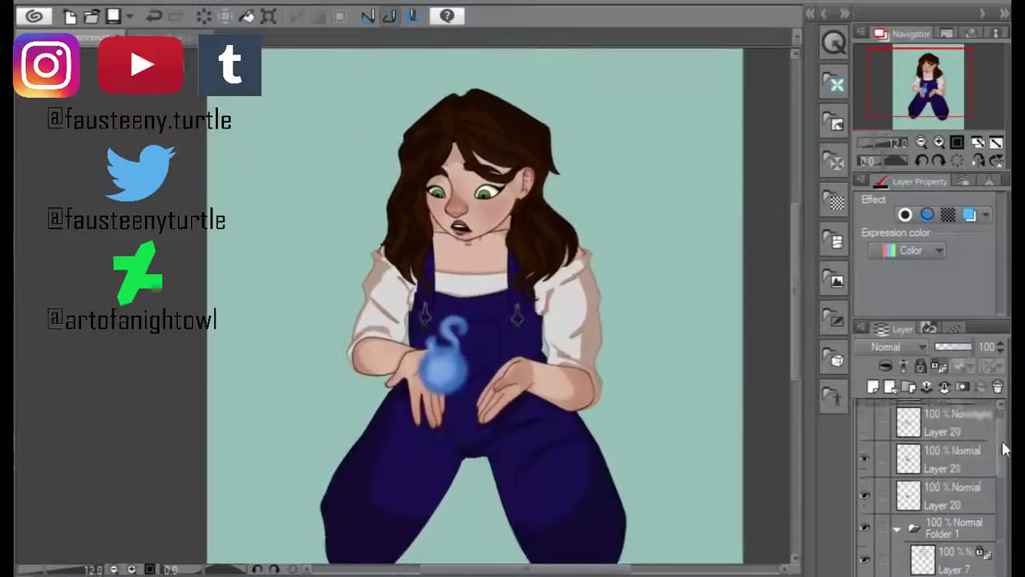
{"action": "left_click", "coordinate": [873, 388]}
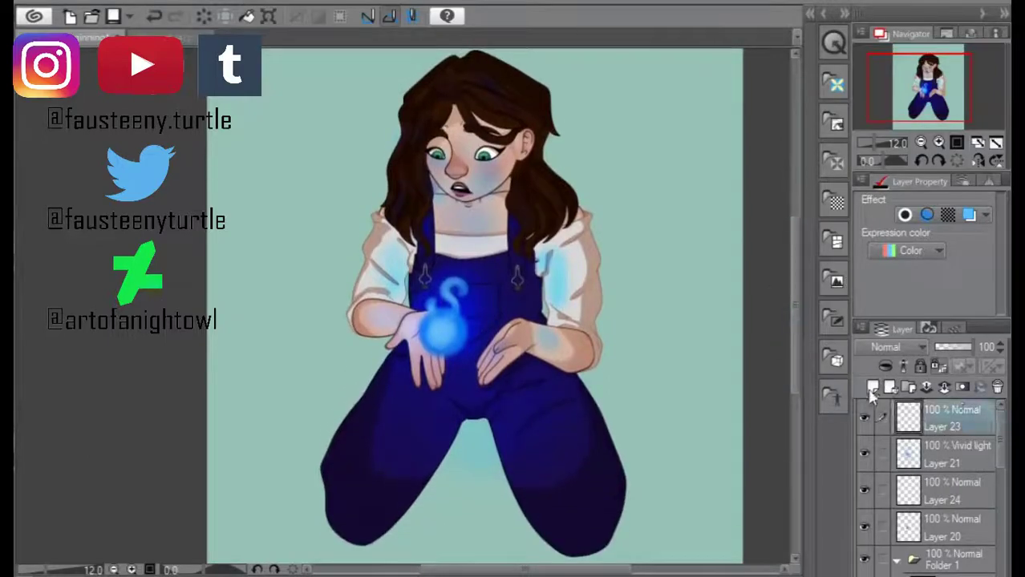
{"action": "left_click", "coordinate": [890, 346]}
{"action": "left_click", "coordinate": [462, 331]}
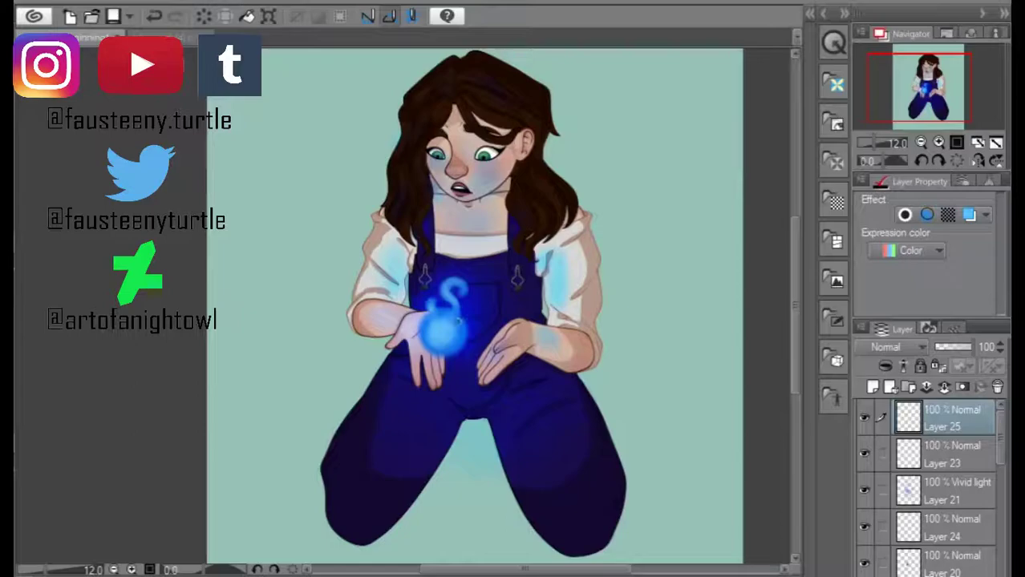
{"action": "left_click", "coordinate": [309, 280]}
- Set the blue fill layer's blending mode to Overlay and lower its opacity to 33%
{"action": "left_click", "coordinate": [890, 347]}
{"action": "left_click", "coordinate": [882, 174]}
{"action": "left_click", "coordinate": [959, 348]}
{"action": "left_click_drag", "start_coordinate": [960, 358], "coordinate": [951, 360]}
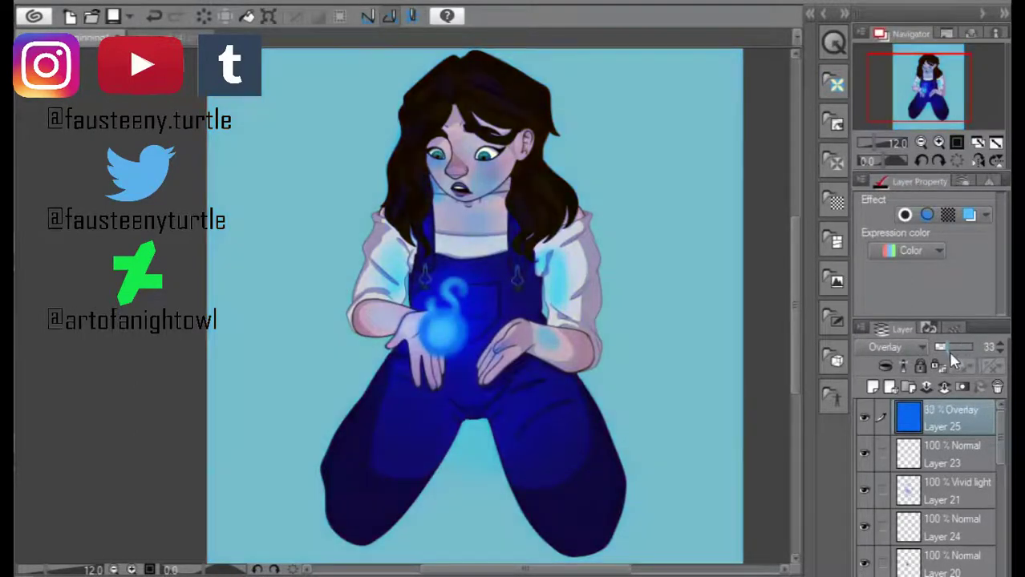
- Hide the blue Overlay layer, Layer 25, and make Layer 8 the active layer
{"action": "left_click", "coordinate": [865, 418]}
{"action": "scroll", "coordinate": [796, 321], "scroll_direction": "down", "scroll_amount": 2}
{"action": "scroll", "coordinate": [998, 481], "scroll_direction": "down", "scroll_amount": 8}
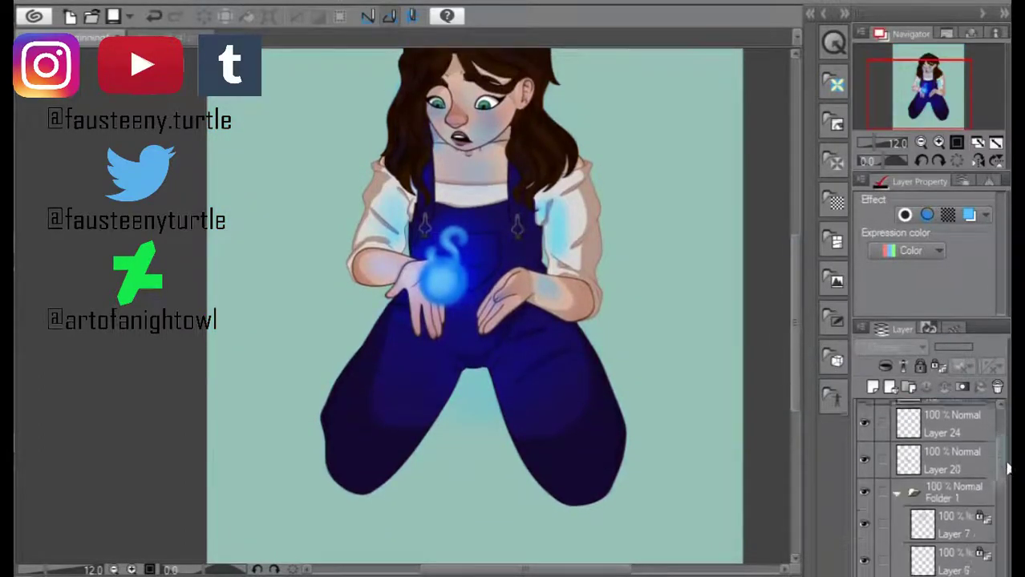
{"action": "left_click", "coordinate": [922, 527]}
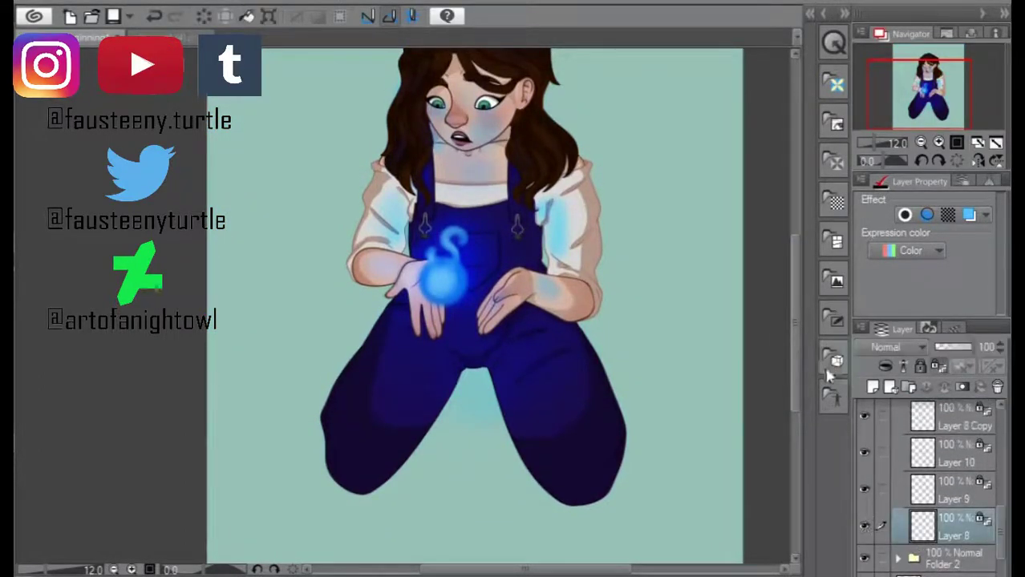
- On Layer 8, recolour the outer skin outline black where each shoulder meets the hair
{"action": "scroll", "coordinate": [502, 114], "scroll_direction": "up", "scroll_amount": 5}
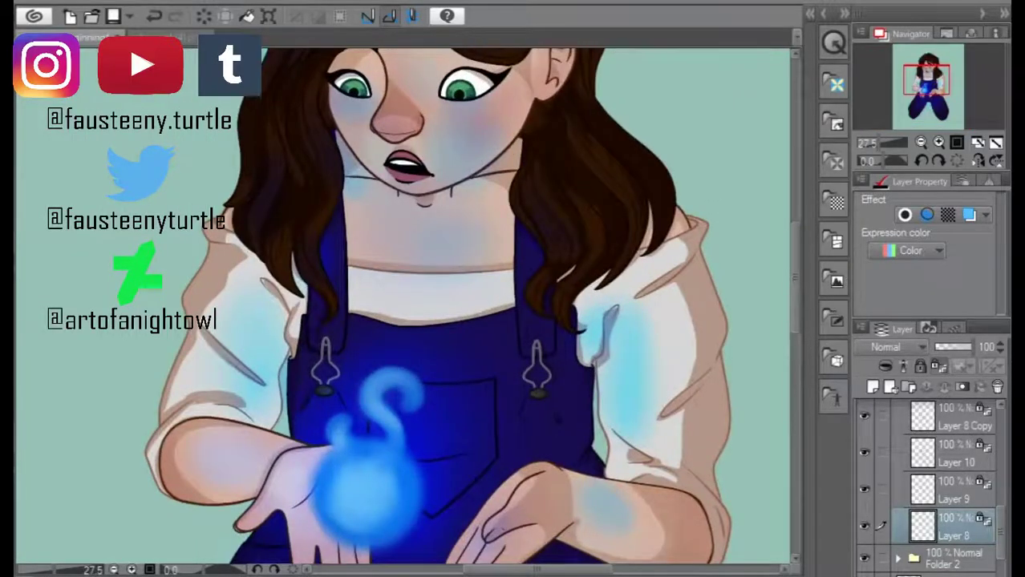
{"action": "scroll", "coordinate": [676, 214], "scroll_direction": "up", "scroll_amount": 3}
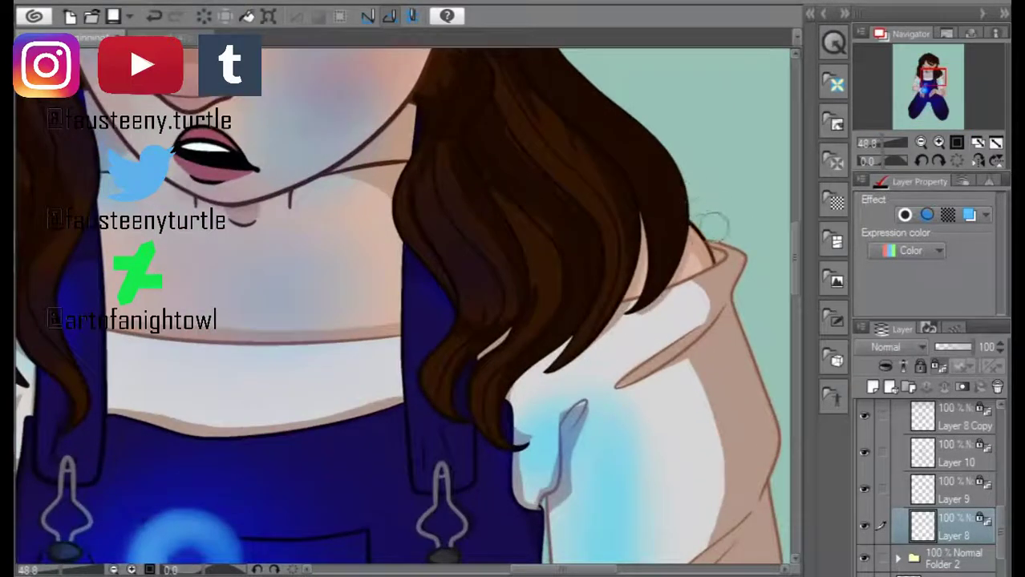
{"action": "scroll", "coordinate": [705, 229], "scroll_direction": "down", "scroll_amount": 1}
{"action": "scroll", "coordinate": [249, 237], "scroll_direction": "up", "scroll_amount": 2}
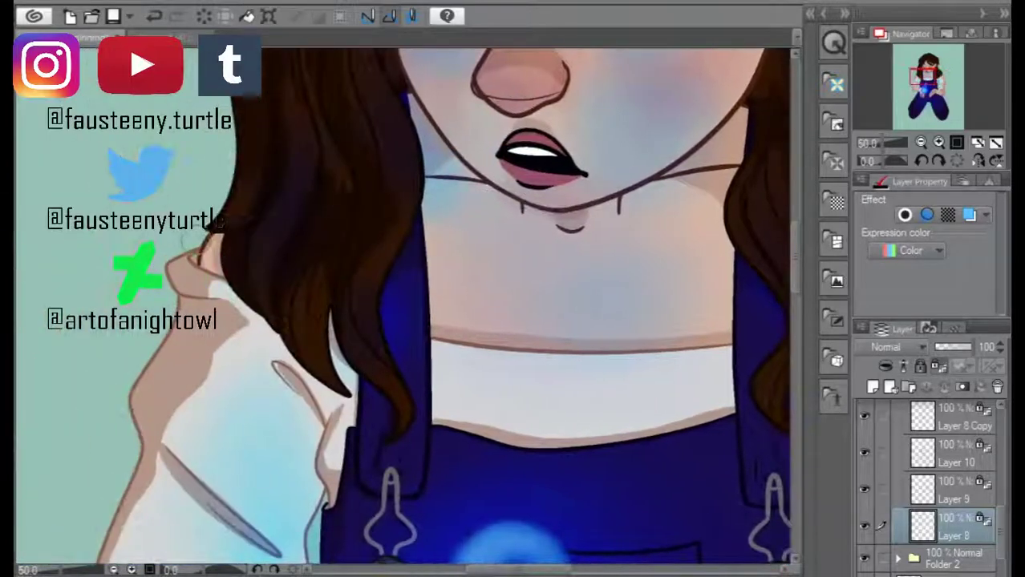
- On Layer 9, recolour the outer outline of the left-hand sleeve black at the top of the shoulder
{"action": "left_click", "coordinate": [955, 500]}
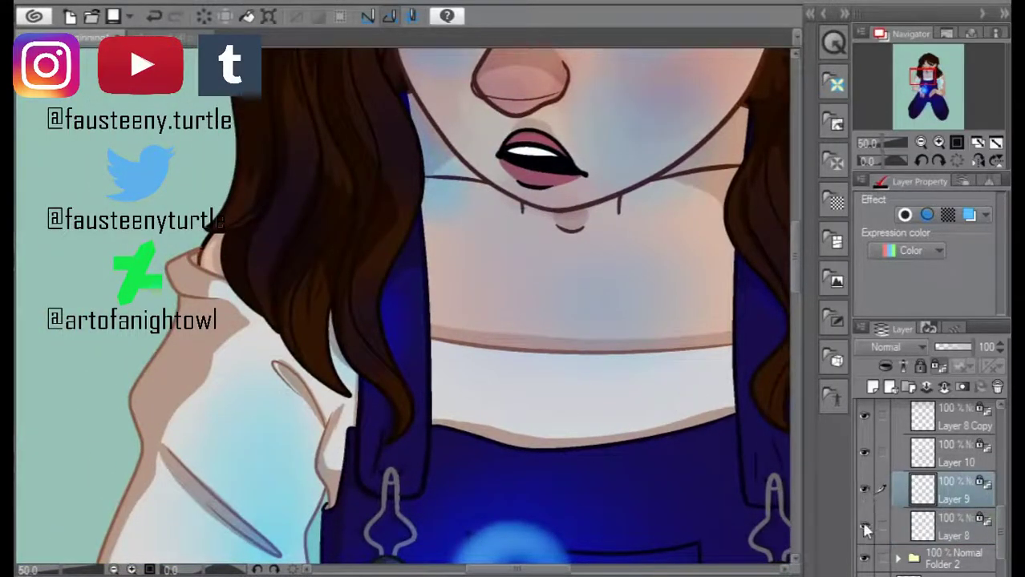
{"action": "scroll", "coordinate": [206, 259], "scroll_direction": "up", "scroll_amount": 3}
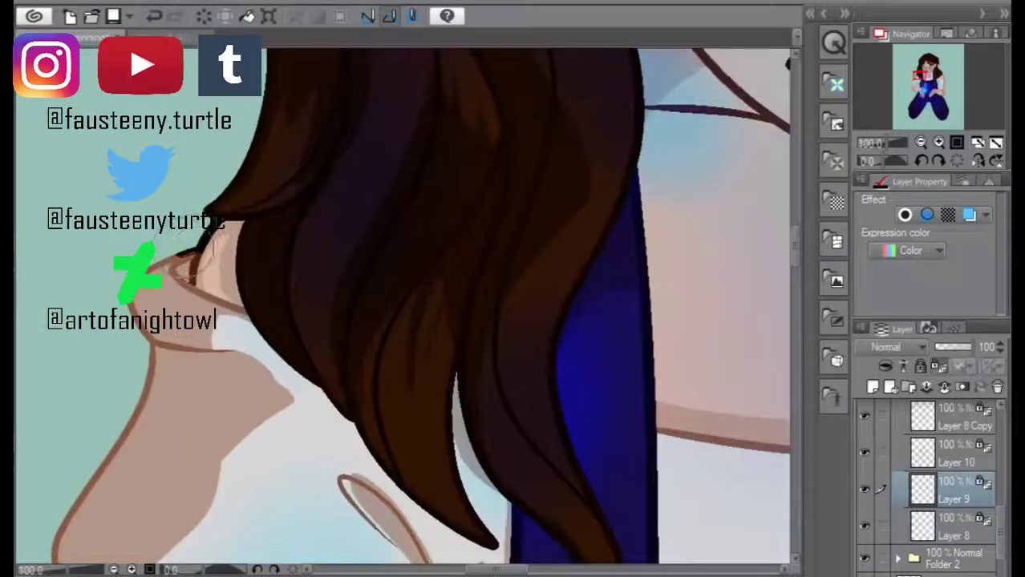
{"action": "scroll", "coordinate": [112, 285], "scroll_direction": "up", "scroll_amount": 3}
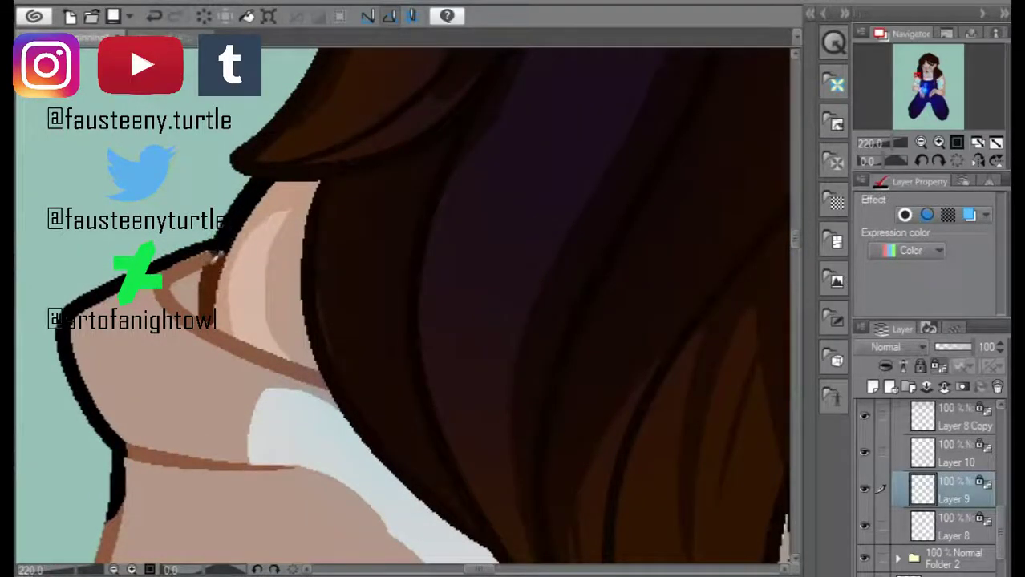
{"action": "scroll", "coordinate": [220, 237], "scroll_direction": "down", "scroll_amount": 2}
{"action": "scroll", "coordinate": [401, 304], "scroll_direction": "down", "scroll_amount": 3}
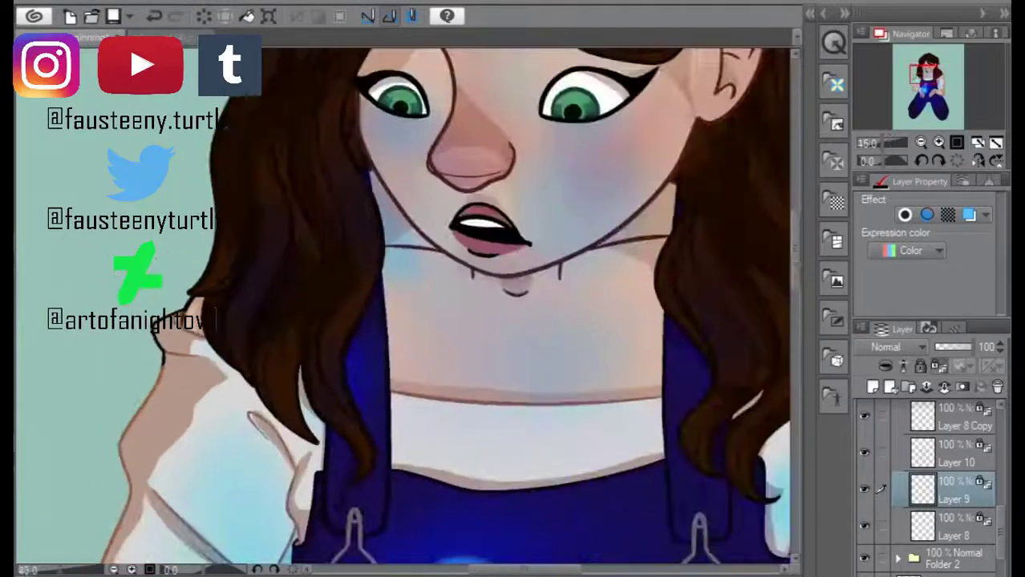
- Recolour the left-hand sleeve's outer edge, cuff and inner edge up to the armpit black on Layer 9
{"action": "scroll", "coordinate": [402, 306], "scroll_direction": "up", "scroll_amount": 4}
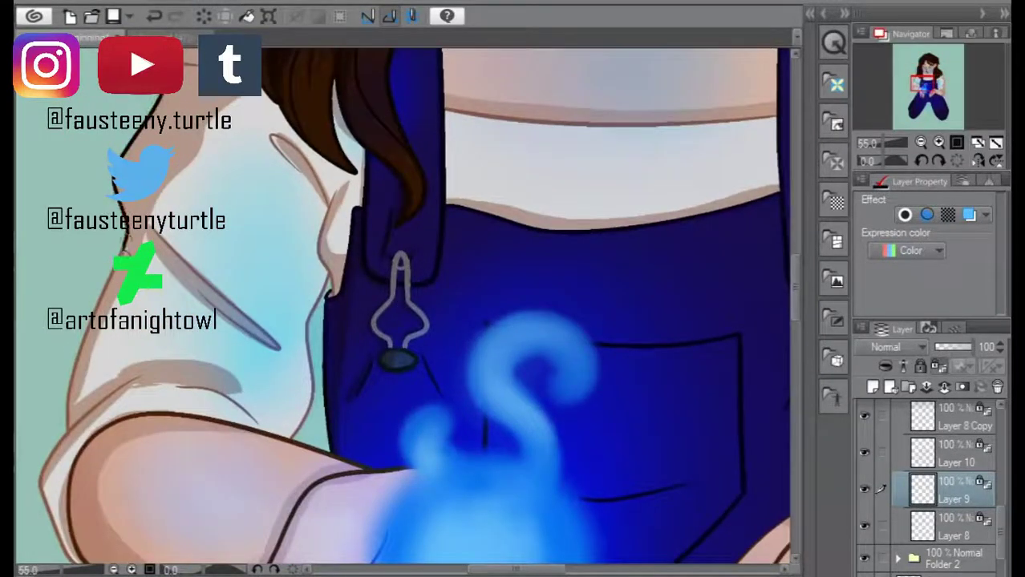
{"action": "scroll", "coordinate": [401, 305], "scroll_direction": "down", "scroll_amount": 2}
{"action": "scroll", "coordinate": [240, 240], "scroll_direction": "up", "scroll_amount": 2}
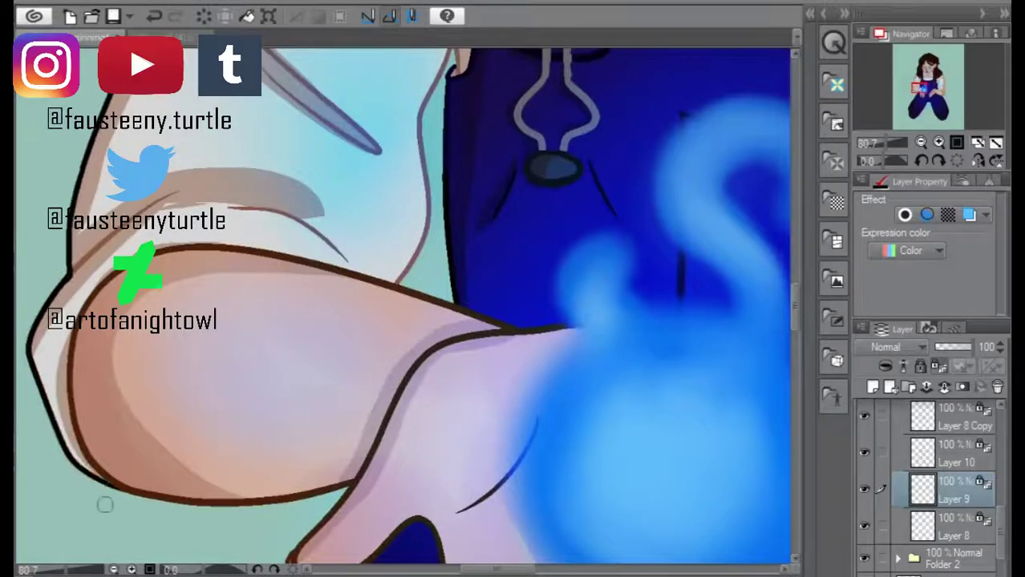
{"action": "scroll", "coordinate": [780, 282], "scroll_direction": "up", "scroll_amount": 5}
{"action": "left_click_drag", "start_coordinate": [417, 446], "coordinate": [436, 269]}
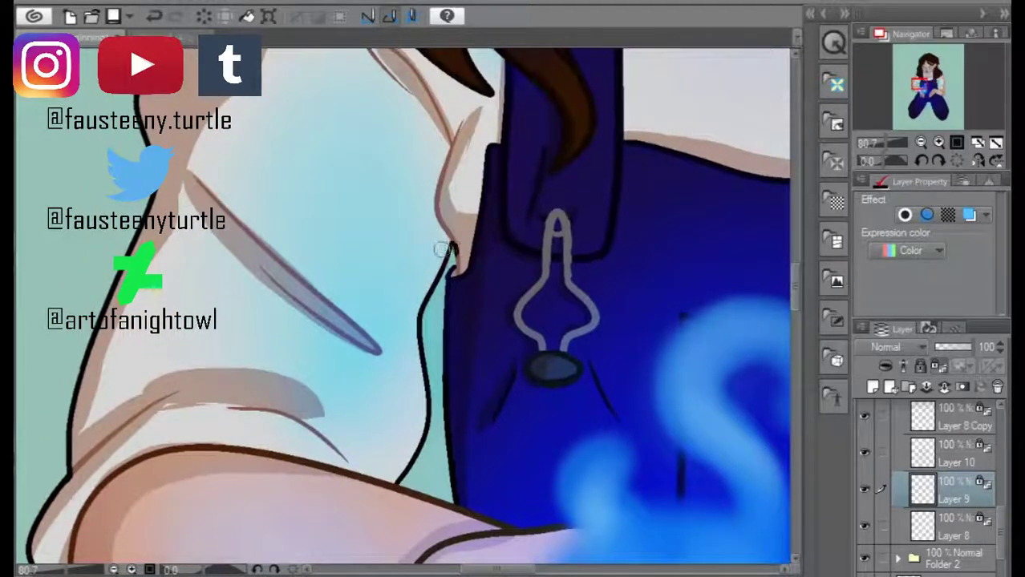
- Recolour the top outline of the right-hand shoulder black, using Layer 9 for the shirt line and Layer 8 for the skin line
{"action": "scroll", "coordinate": [381, 284], "scroll_direction": "down", "scroll_amount": 3}
{"action": "scroll", "coordinate": [481, 305], "scroll_direction": "right", "scroll_amount": 5}
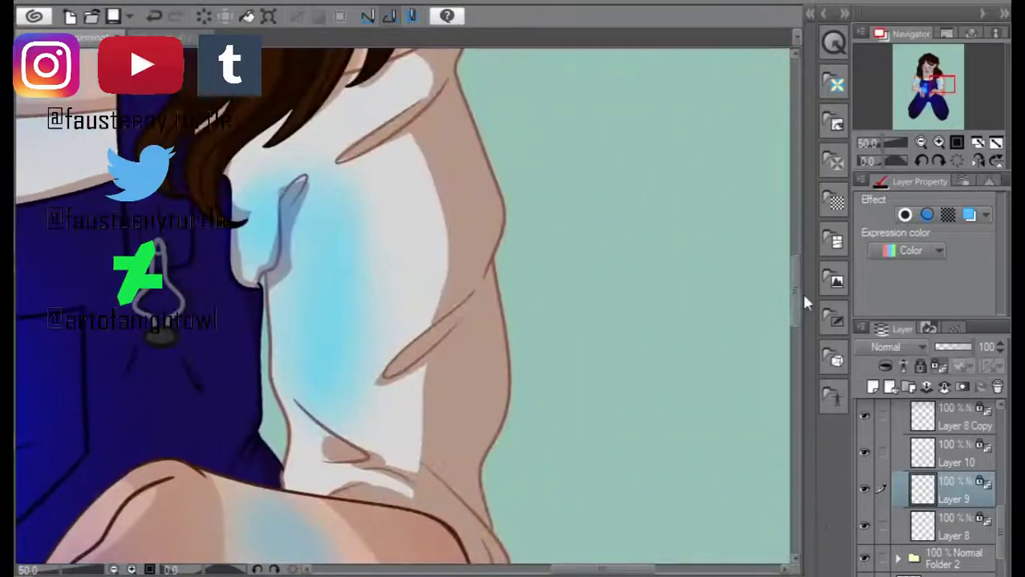
{"action": "scroll", "coordinate": [416, 73], "scroll_direction": "up", "scroll_amount": 2}
{"action": "scroll", "coordinate": [433, 113], "scroll_direction": "up", "scroll_amount": 5}
{"action": "mouse_move", "coordinate": [393, 148]}
{"action": "left_mouse_down"}
{"action": "mouse_move", "coordinate": [436, 150]}
{"action": "mouse_move", "coordinate": [544, 236]}
{"action": "left_mouse_up"}
{"action": "left_click", "coordinate": [922, 530]}
{"action": "key", "text": "alt+bracketright"}
{"action": "key", "text": "alt+bracketleft"}
{"action": "key", "text": "alt+bracketright"}
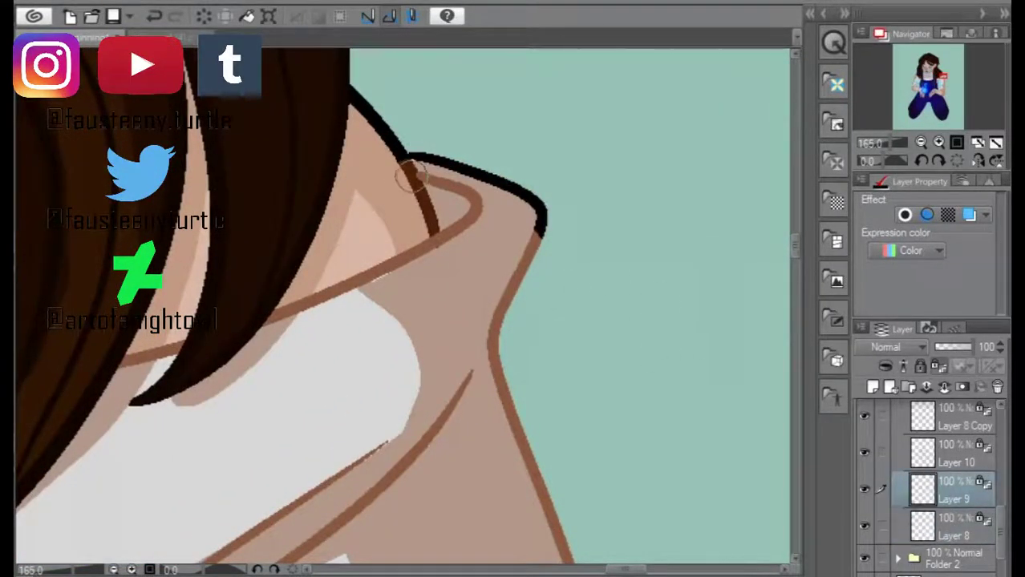
- On Layer 9, recolour the right-hand sleeve's long outer edge and its inner edge near the armpit black
{"action": "mouse_move", "coordinate": [544, 235]}
{"action": "left_mouse_down"}
{"action": "mouse_move", "coordinate": [522, 416]}
{"action": "mouse_move", "coordinate": [561, 522]}
{"action": "left_mouse_up"}
{"action": "scroll", "coordinate": [796, 258], "scroll_direction": "down", "scroll_amount": 1}
{"action": "scroll", "coordinate": [796, 258], "scroll_direction": "down", "scroll_amount": 3}
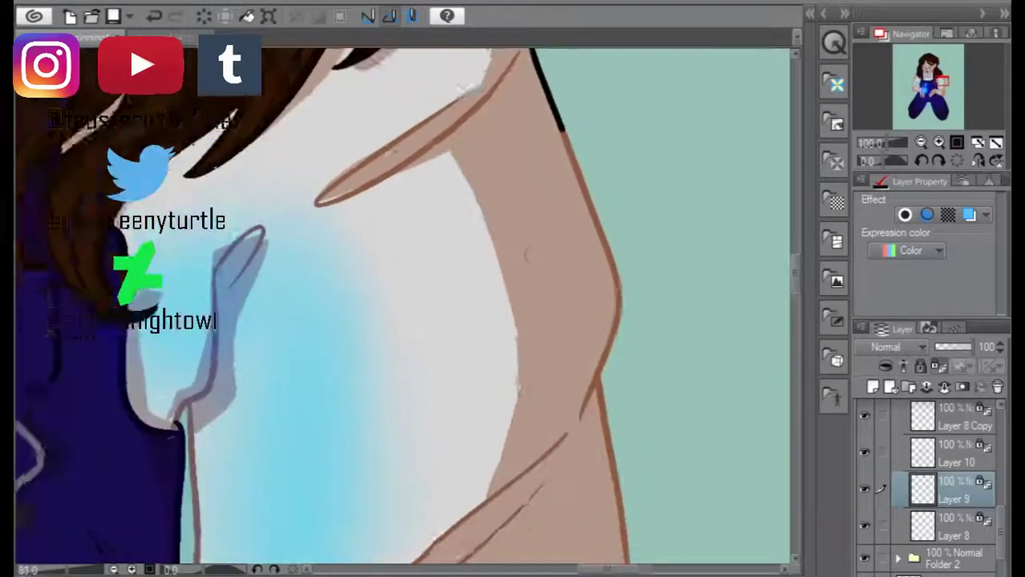
{"action": "mouse_move", "coordinate": [606, 266]}
{"action": "left_mouse_down"}
{"action": "mouse_move", "coordinate": [598, 359]}
{"action": "mouse_move", "coordinate": [606, 251]}
{"action": "mouse_move", "coordinate": [615, 522]}
{"action": "left_mouse_up"}
{"action": "mouse_move", "coordinate": [240, 484]}
{"action": "left_mouse_down"}
{"action": "mouse_move", "coordinate": [231, 307]}
{"action": "mouse_move", "coordinate": [200, 317]}
{"action": "left_mouse_up"}
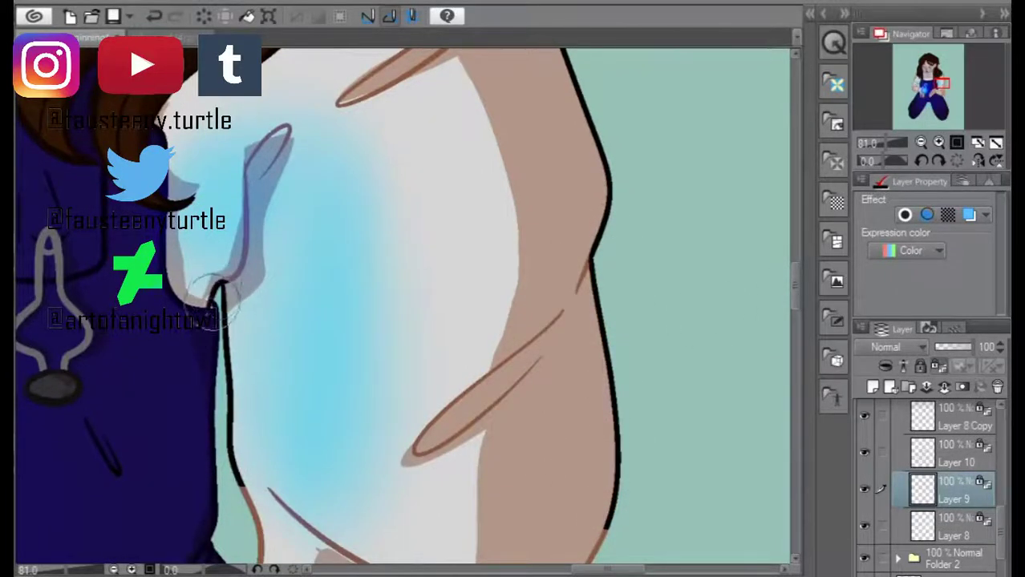
- Continue the black outline down the right-hand sleeve's inner edge and around its outer elbow and cuff
{"action": "scroll", "coordinate": [197, 333], "scroll_direction": "up", "scroll_amount": 4}
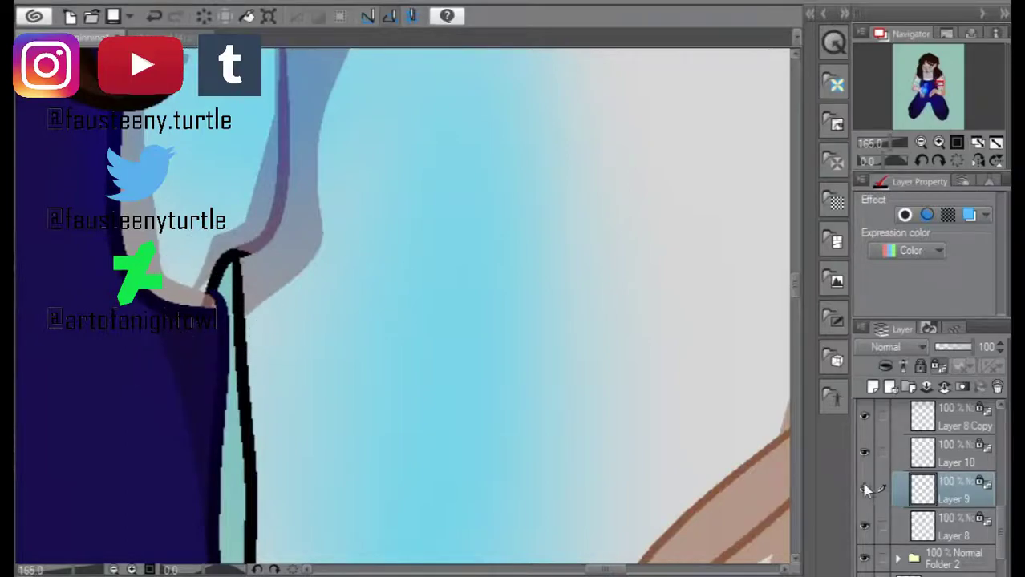
{"action": "scroll", "coordinate": [495, 244], "scroll_direction": "down", "scroll_amount": 5}
{"action": "scroll", "coordinate": [411, 365], "scroll_direction": "up", "scroll_amount": 4}
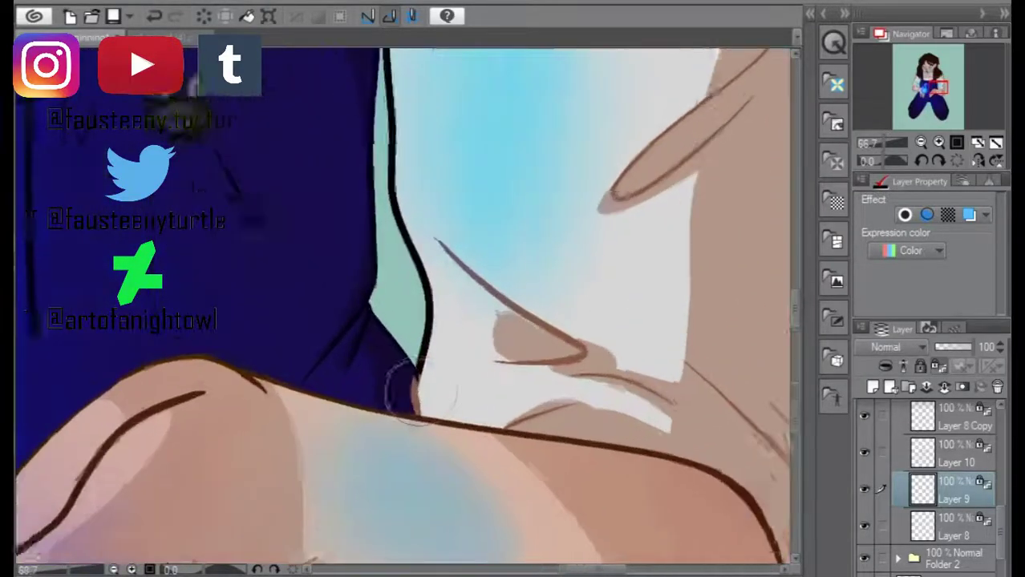
{"action": "scroll", "coordinate": [739, 433], "scroll_direction": "down", "scroll_amount": 5}
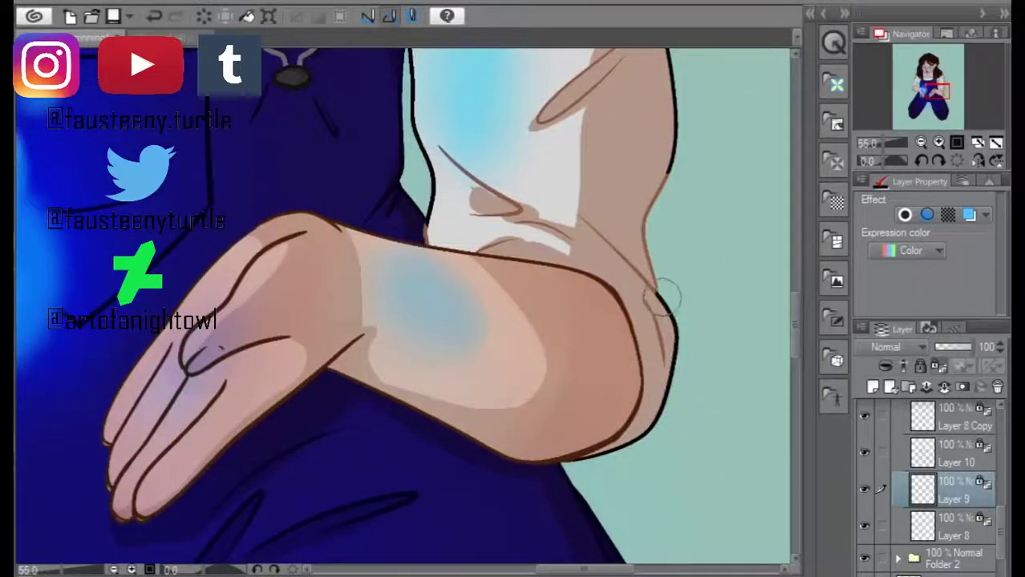
{"action": "left_click_drag", "start_coordinate": [657, 290], "coordinate": [670, 175]}
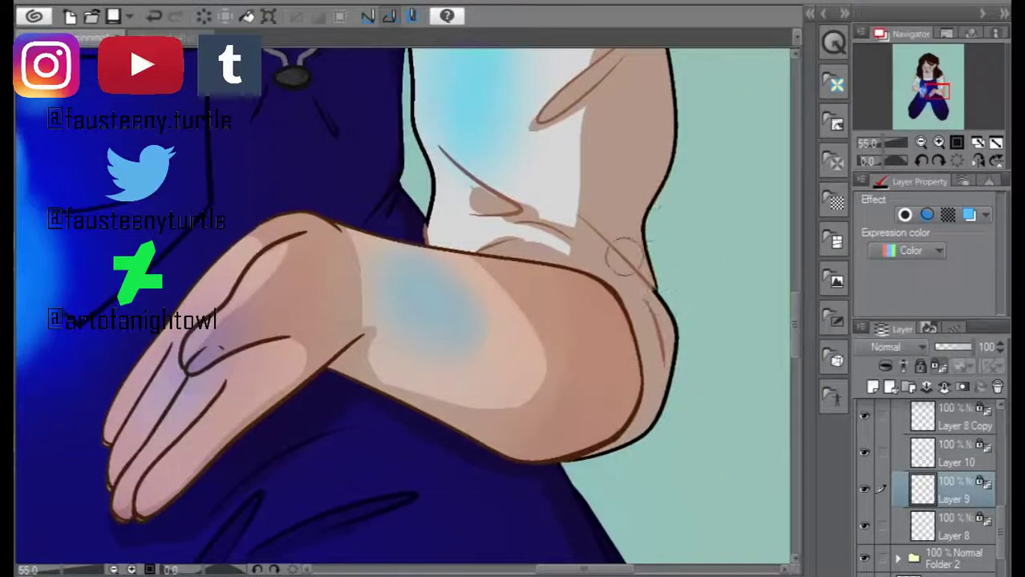
{"action": "scroll", "coordinate": [672, 295], "scroll_direction": "up", "scroll_amount": 3}
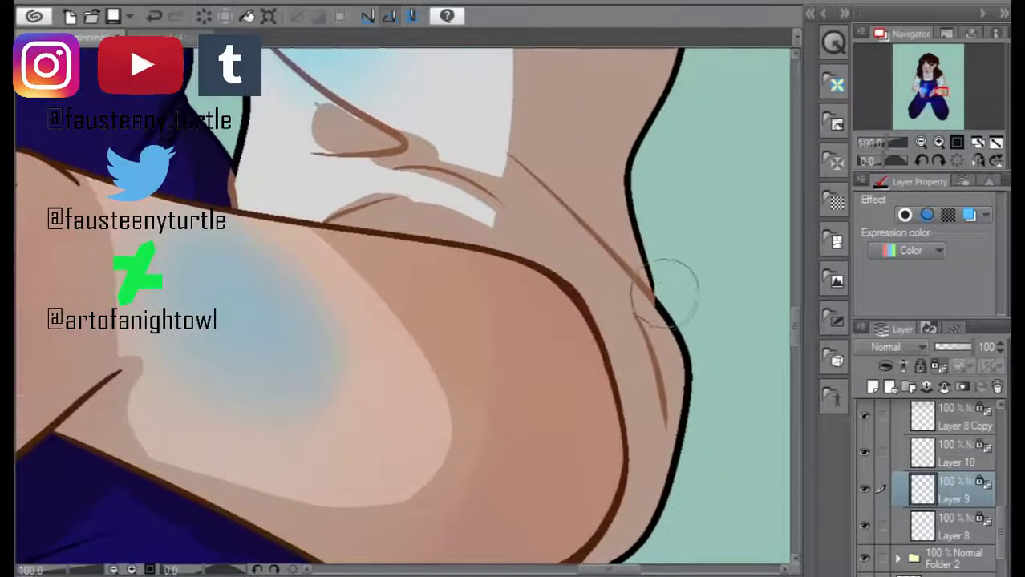
{"action": "scroll", "coordinate": [666, 281], "scroll_direction": "down", "scroll_amount": 4}
{"action": "scroll", "coordinate": [401, 304], "scroll_direction": "down", "scroll_amount": 3}
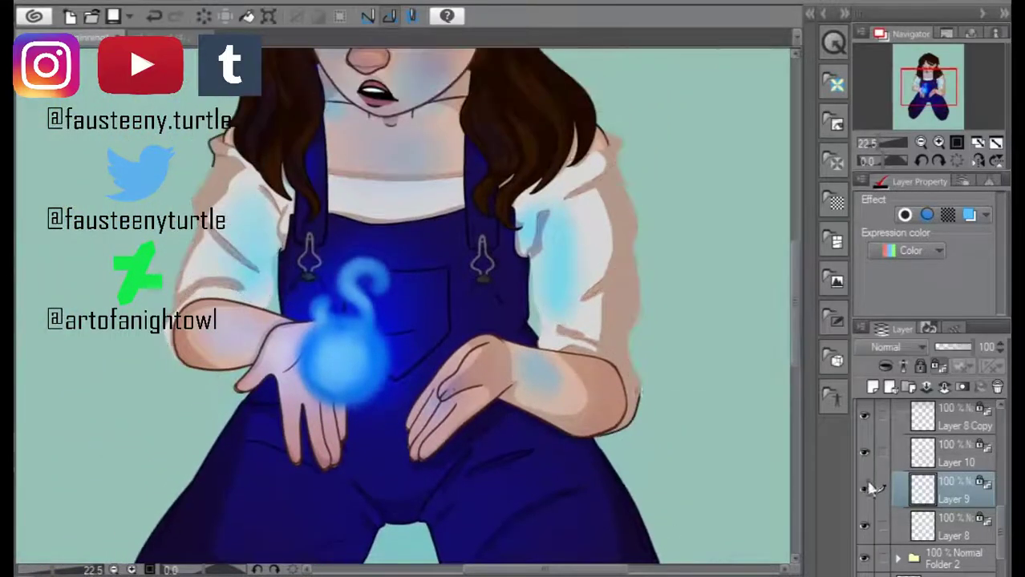
- On Layer 10, recolour the overalls' outline black at the crotch, along the inner legs and around the right-hand knee
{"action": "left_click", "coordinate": [869, 449]}
{"action": "scroll", "coordinate": [481, 320], "scroll_direction": "down", "scroll_amount": 5}
{"action": "scroll", "coordinate": [300, 270], "scroll_direction": "up", "scroll_amount": 4}
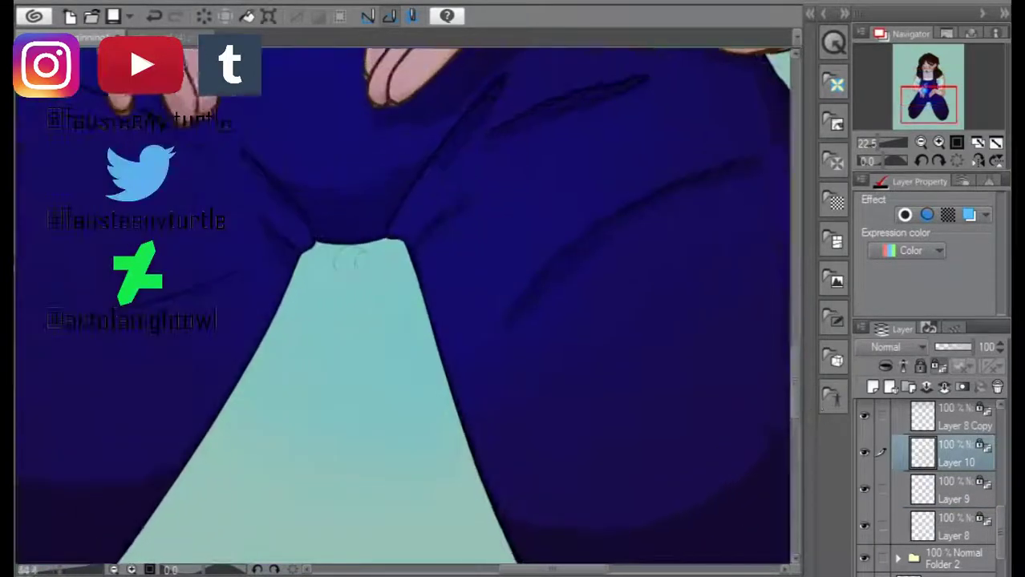
{"action": "scroll", "coordinate": [777, 375], "scroll_direction": "down", "scroll_amount": 3}
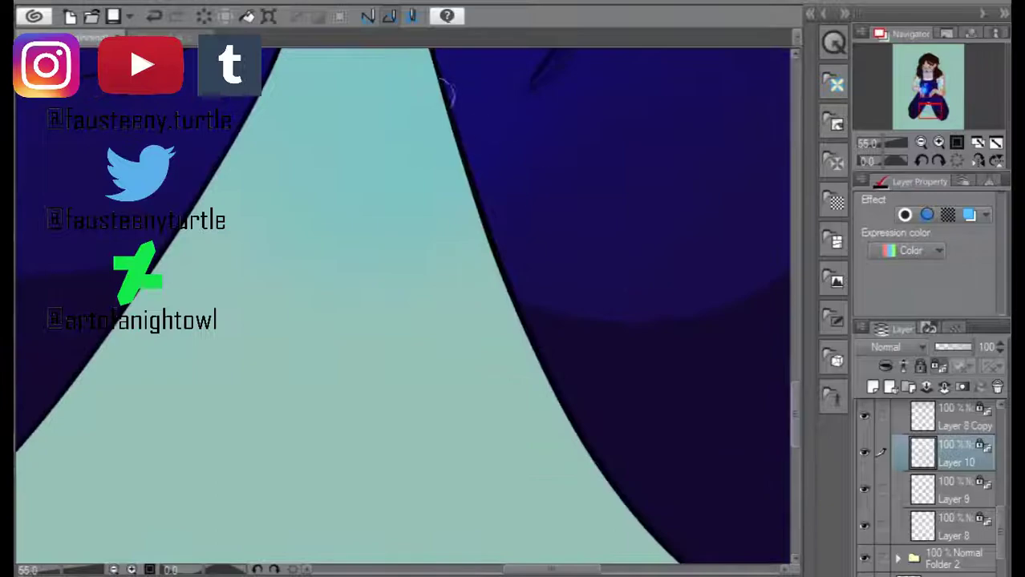
{"action": "scroll", "coordinate": [794, 401], "scroll_direction": "down", "scroll_amount": 2}
{"action": "scroll", "coordinate": [772, 365], "scroll_direction": "right", "scroll_amount": 3}
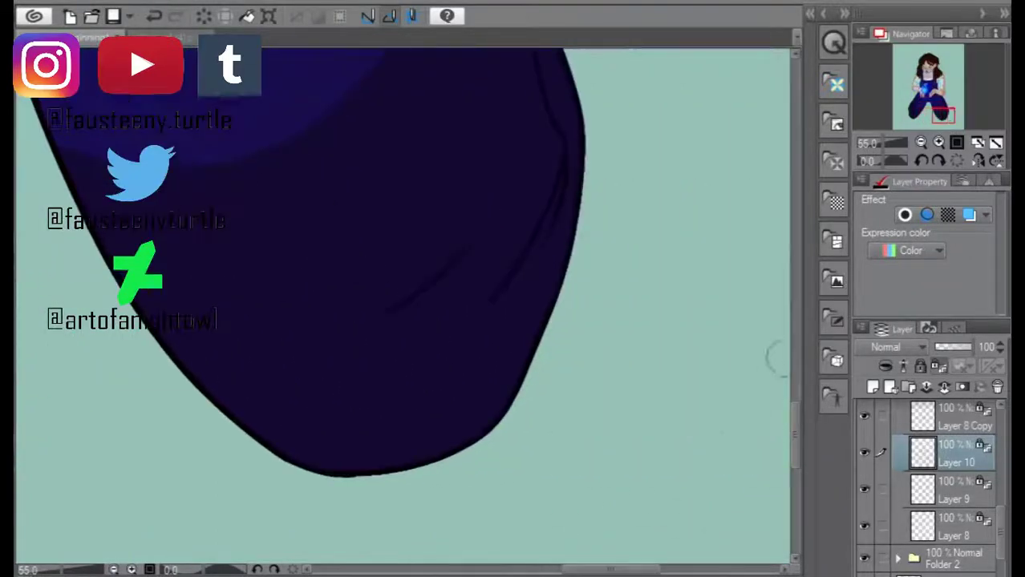
- Recolour the outer outline of the right-hand trouser leg black from the knee up to the forearm
{"action": "scroll", "coordinate": [544, 530], "scroll_direction": "up", "scroll_amount": 3}
{"action": "scroll", "coordinate": [766, 365], "scroll_direction": "up", "scroll_amount": 4}
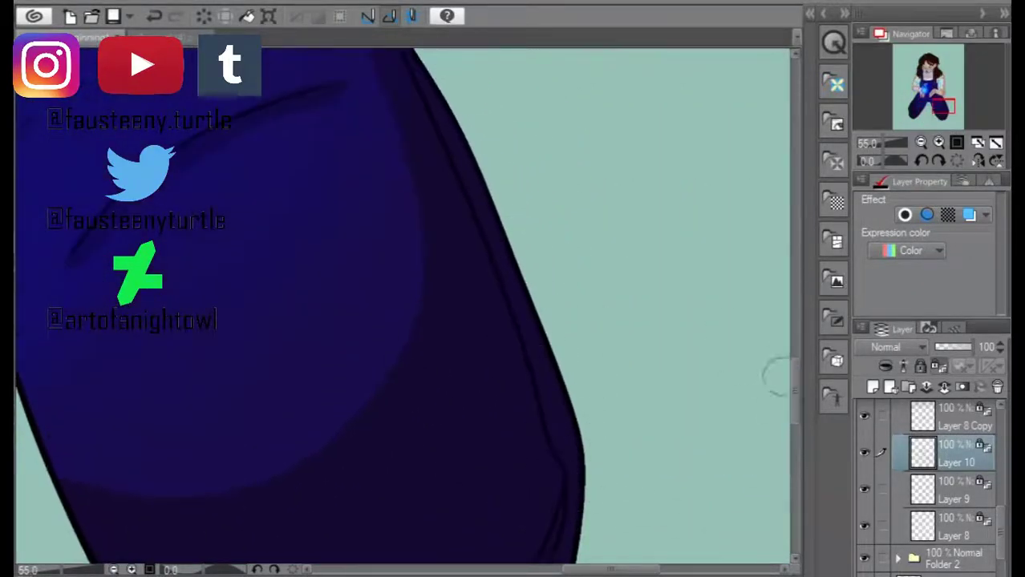
{"action": "scroll", "coordinate": [778, 357], "scroll_direction": "up", "scroll_amount": 3}
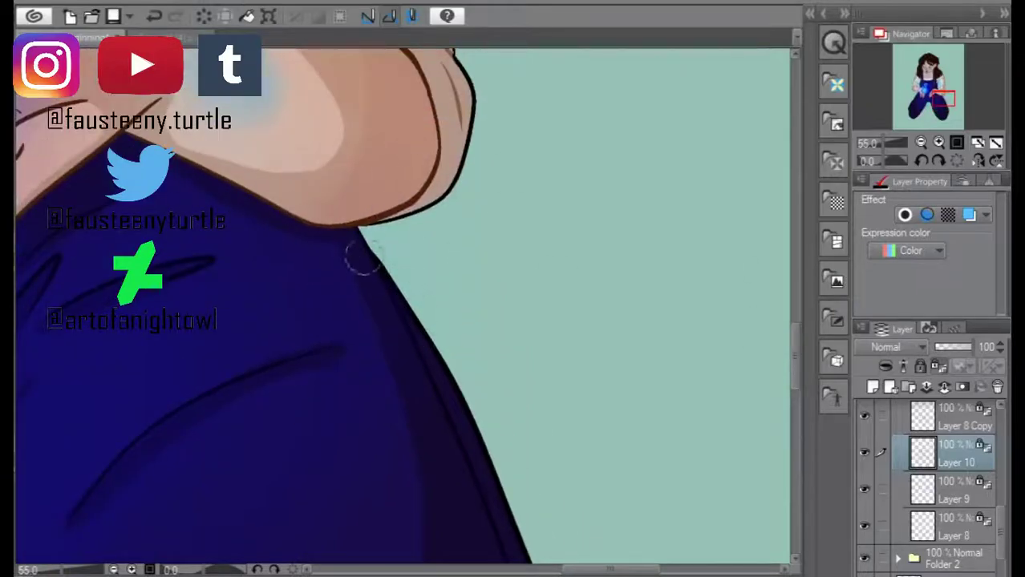
{"action": "scroll", "coordinate": [402, 229], "scroll_direction": "down", "scroll_amount": 5}
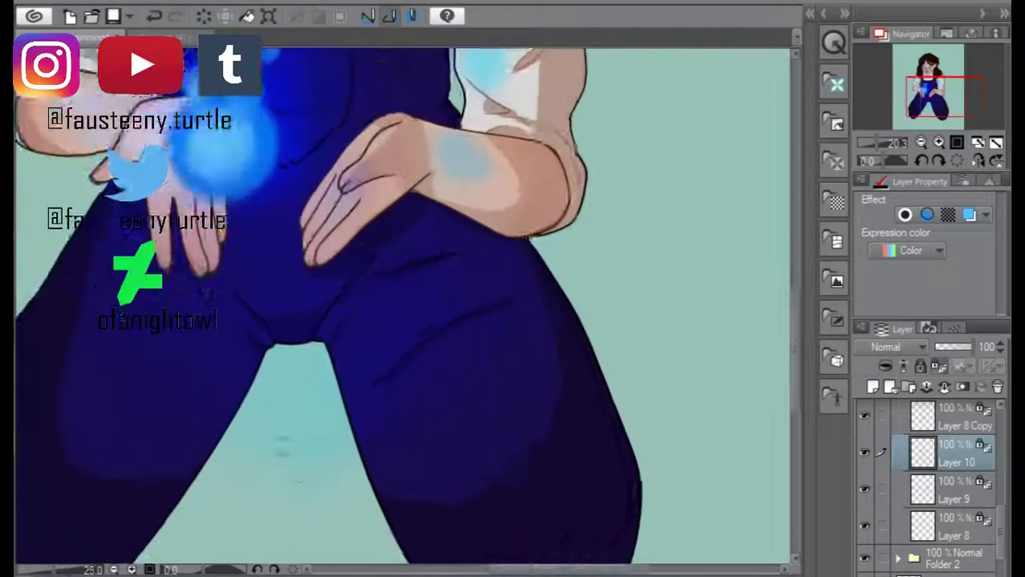
- Recolour the left-hand trouser leg's outline black around the knee and up its outer edge to the hand
{"action": "scroll", "coordinate": [288, 376], "scroll_direction": "up", "scroll_amount": 3}
{"action": "scroll", "coordinate": [798, 350], "scroll_direction": "down", "scroll_amount": 3}
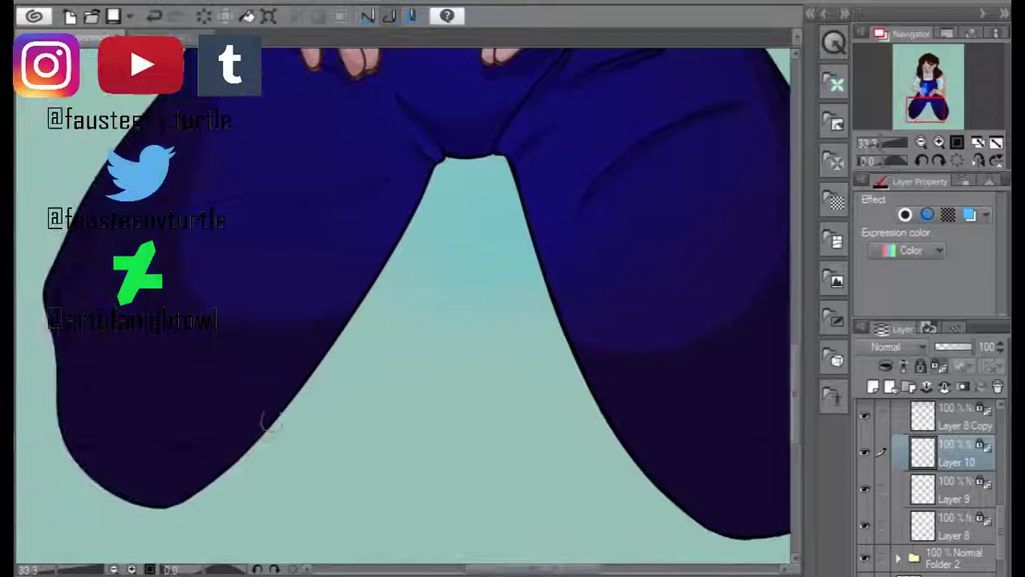
{"action": "left_click_drag", "start_coordinate": [663, 327], "coordinate": [767, 367]}
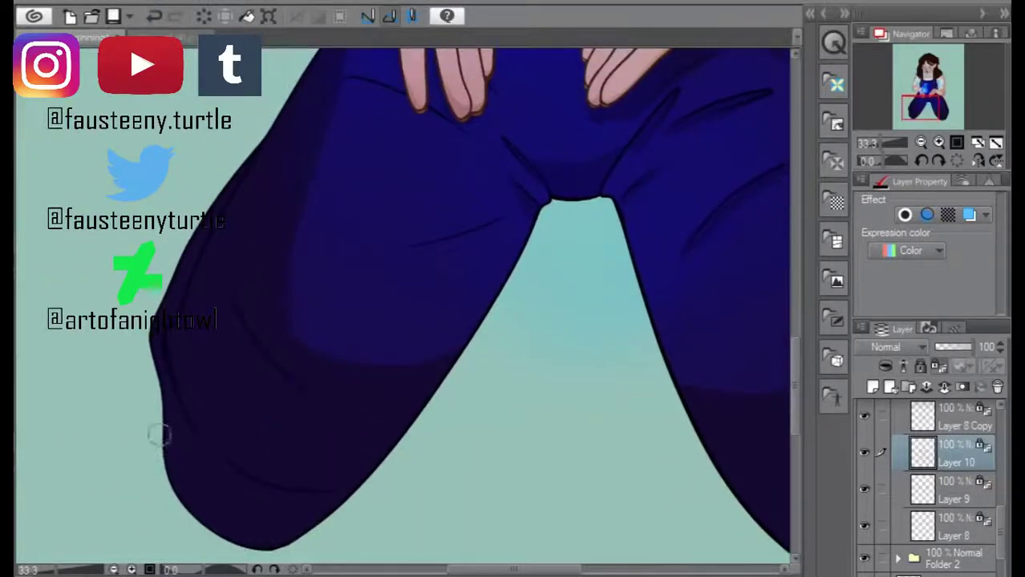
{"action": "scroll", "coordinate": [798, 321], "scroll_direction": "up", "scroll_amount": 3}
{"action": "scroll", "coordinate": [247, 332], "scroll_direction": "up", "scroll_amount": 2}
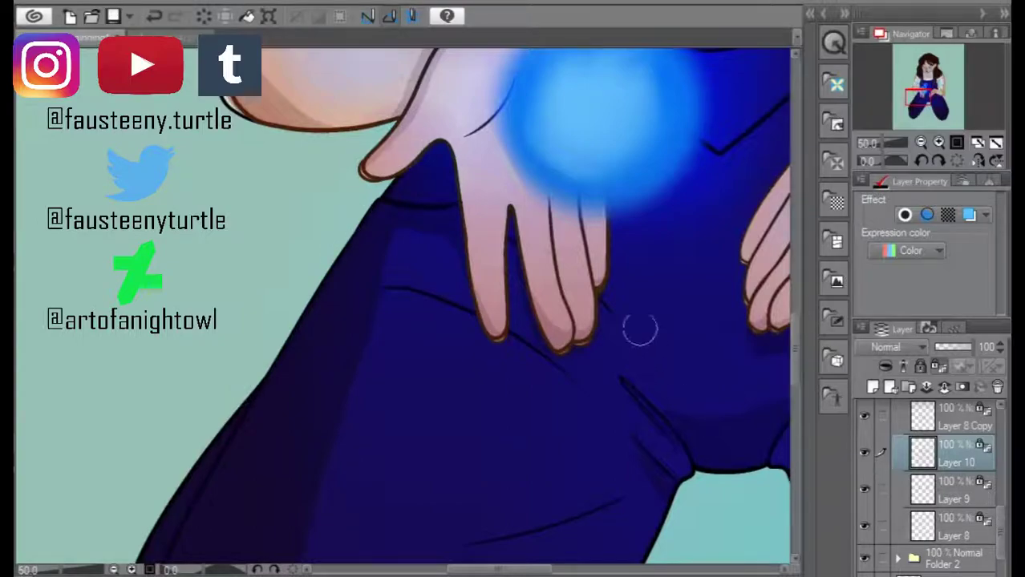
- Recolour the side edges of the overalls' bib black beside both sleeves on Layer 10
{"action": "scroll", "coordinate": [647, 349], "scroll_direction": "down", "scroll_amount": 2}
{"action": "scroll", "coordinate": [512, 200], "scroll_direction": "up", "scroll_amount": 3}
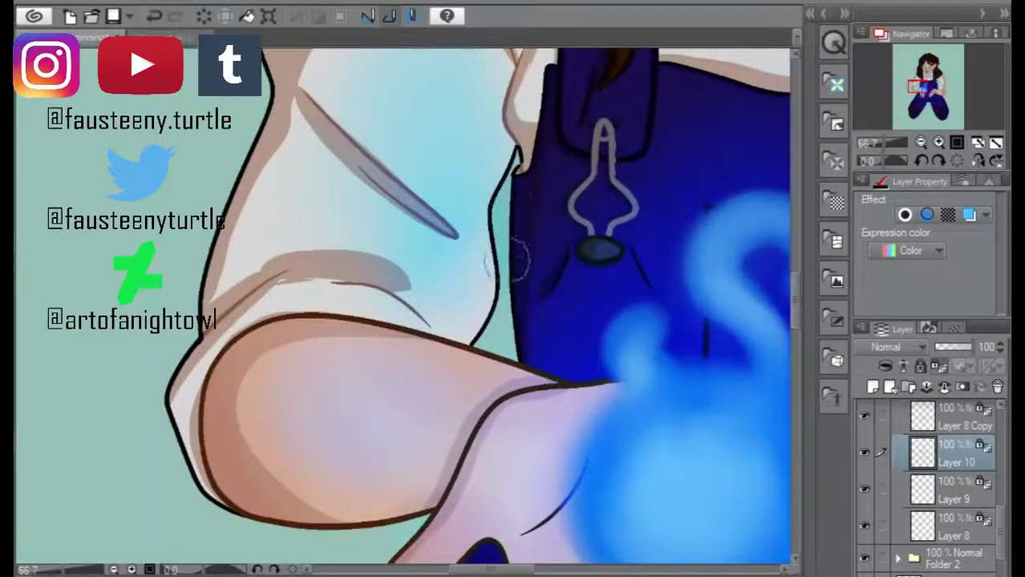
{"action": "left_click_drag", "start_coordinate": [507, 570], "coordinate": [577, 570]}
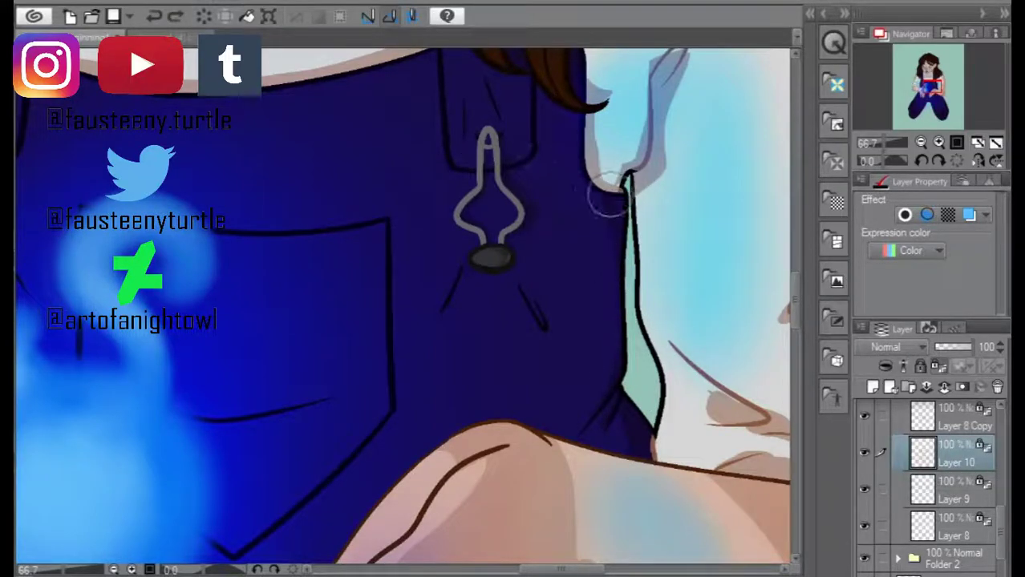
- Blacken the remaining outline where the overalls meet the right-hand sleeve and forearm on Layer 10
{"action": "scroll", "coordinate": [491, 169], "scroll_direction": "down", "scroll_amount": 4}
{"action": "scroll", "coordinate": [491, 169], "scroll_direction": "up", "scroll_amount": 2}
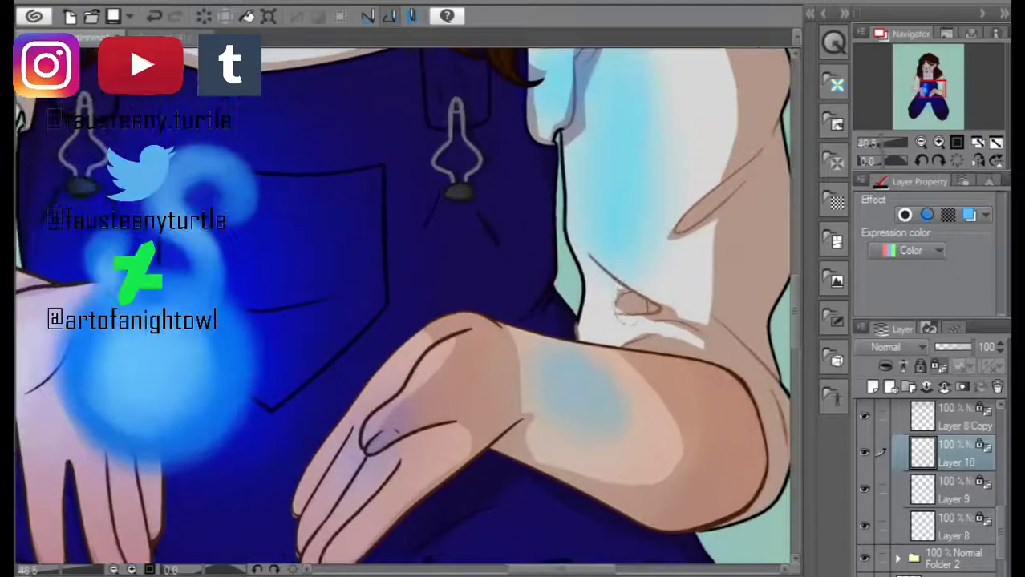
{"action": "key", "text": "alt+bracketleft"}
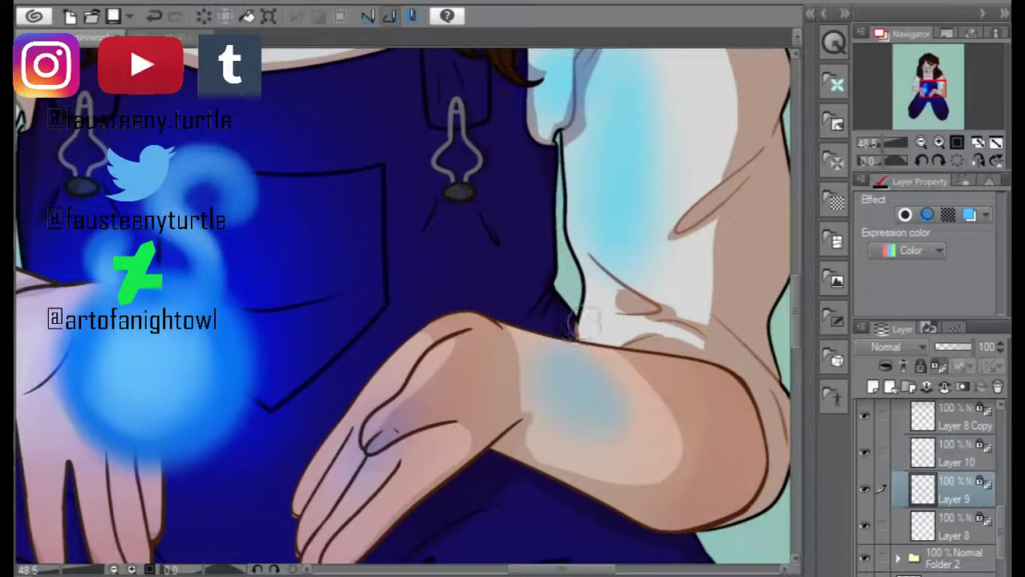
{"action": "key", "text": "alt+bracketright"}
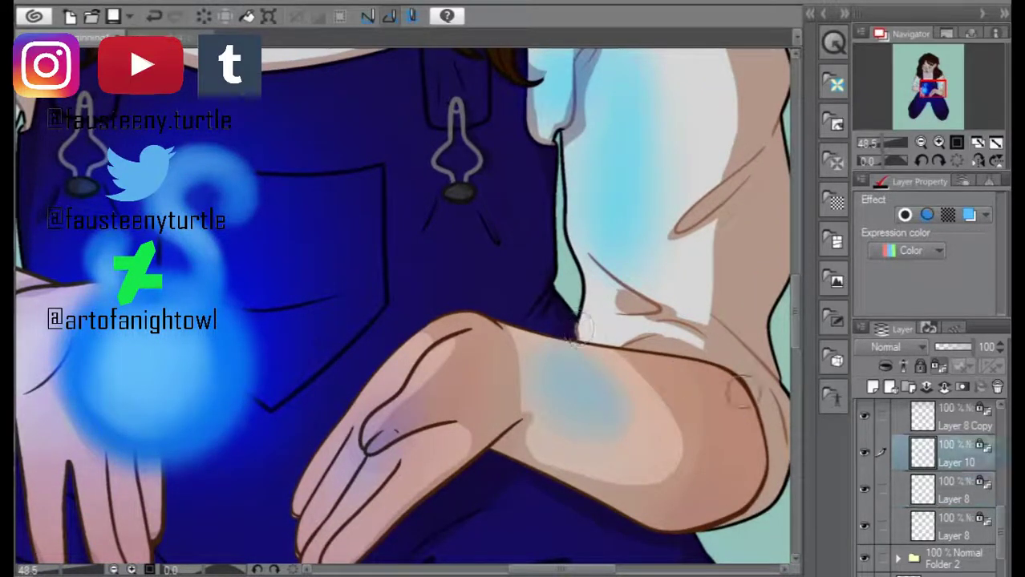
- On Layer 8 Copy, recolour the outer outline of the left-hand forearm and its thumb black
{"action": "scroll", "coordinate": [998, 523], "scroll_direction": "down", "scroll_amount": 3}
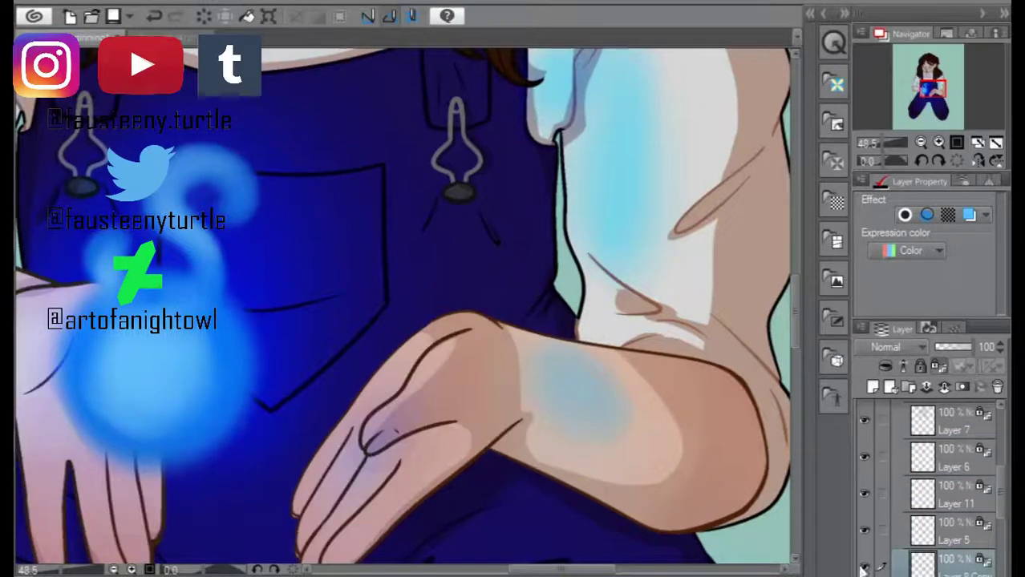
{"action": "scroll", "coordinate": [694, 337], "scroll_direction": "down", "scroll_amount": 3}
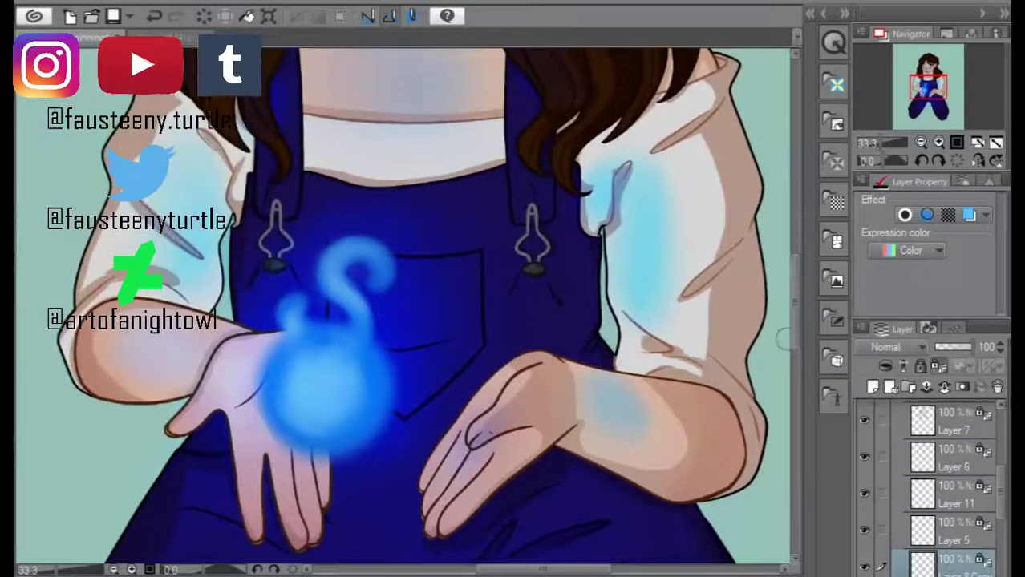
{"action": "scroll", "coordinate": [694, 337], "scroll_direction": "up", "scroll_amount": 2}
{"action": "scroll", "coordinate": [211, 279], "scroll_direction": "up", "scroll_amount": 2}
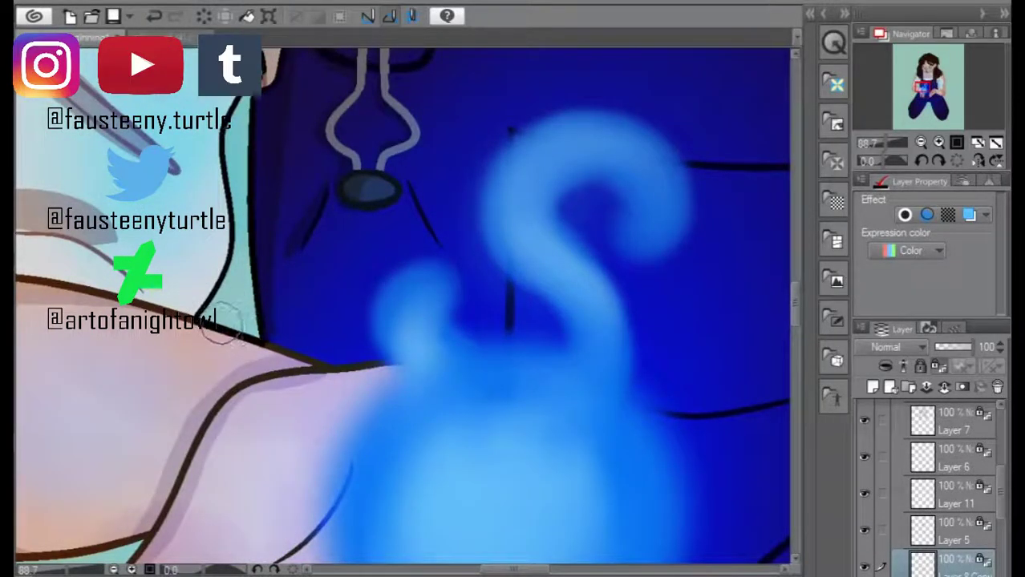
{"action": "left_click_drag", "start_coordinate": [217, 323], "coordinate": [498, 286]}
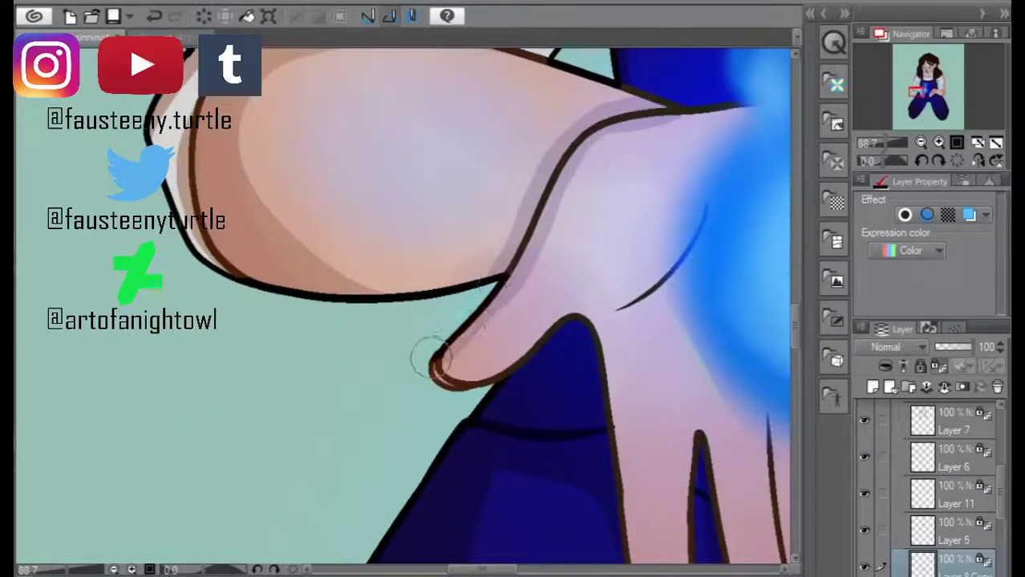
{"action": "scroll", "coordinate": [504, 378], "scroll_direction": "down", "scroll_amount": 3}
{"action": "left_click_drag", "start_coordinate": [373, 336], "coordinate": [237, 289]}
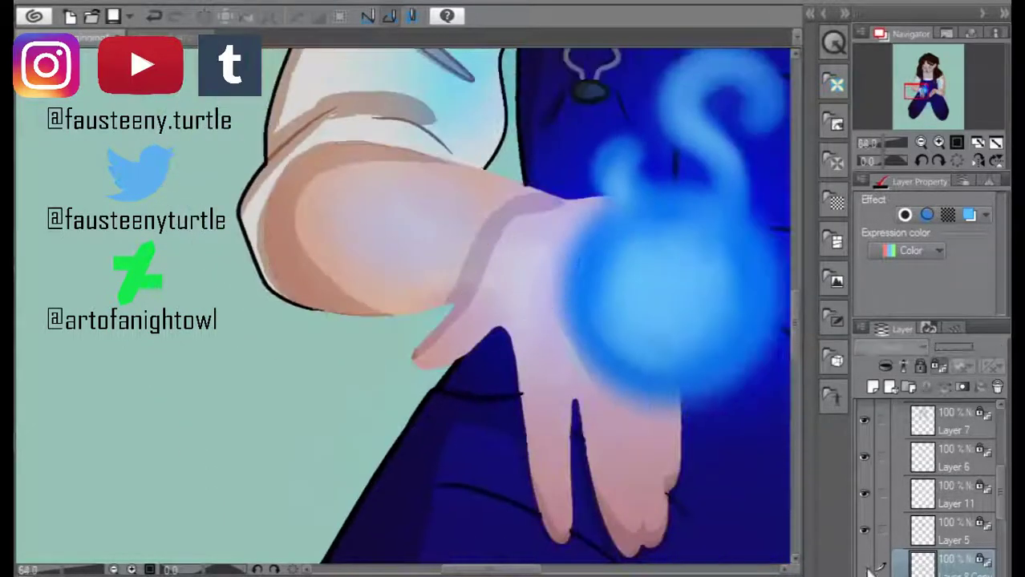
- Recolour the underside outline of the right-hand forearm black where the elbow meets the overalls, redoing the first stroke
{"action": "left_click_drag", "start_coordinate": [513, 360], "coordinate": [200, 321]}
{"action": "scroll", "coordinate": [497, 364], "scroll_direction": "up", "scroll_amount": 4}
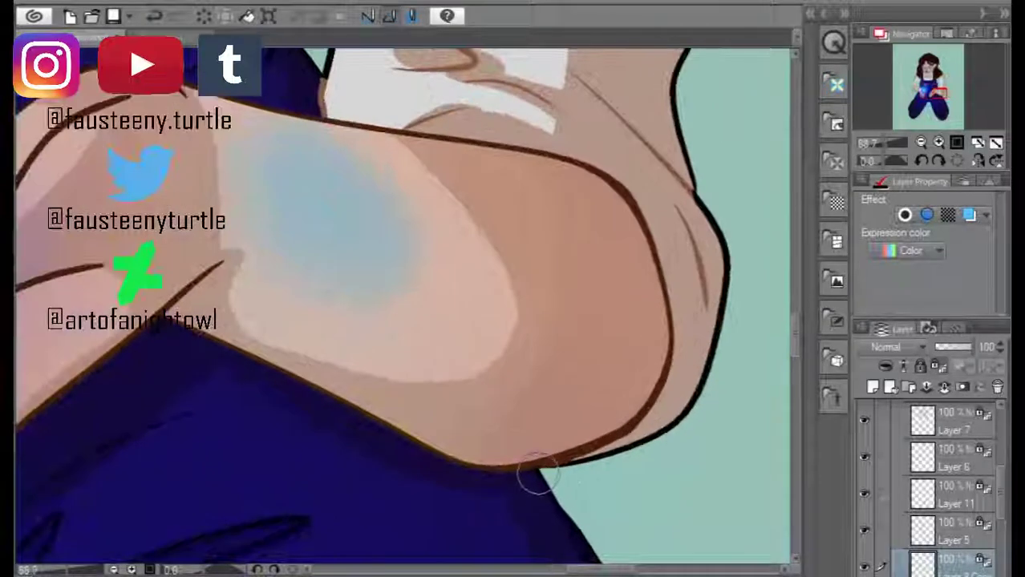
{"action": "key", "text": "ctrl+z"}
{"action": "left_click_drag", "start_coordinate": [568, 470], "coordinate": [552, 471]}
- On Layer 10, blacken the overalls' outer outline directly below the right-hand elbow
{"action": "scroll", "coordinate": [966, 487], "scroll_direction": "down", "scroll_amount": 2}
{"action": "left_click", "coordinate": [866, 554]}
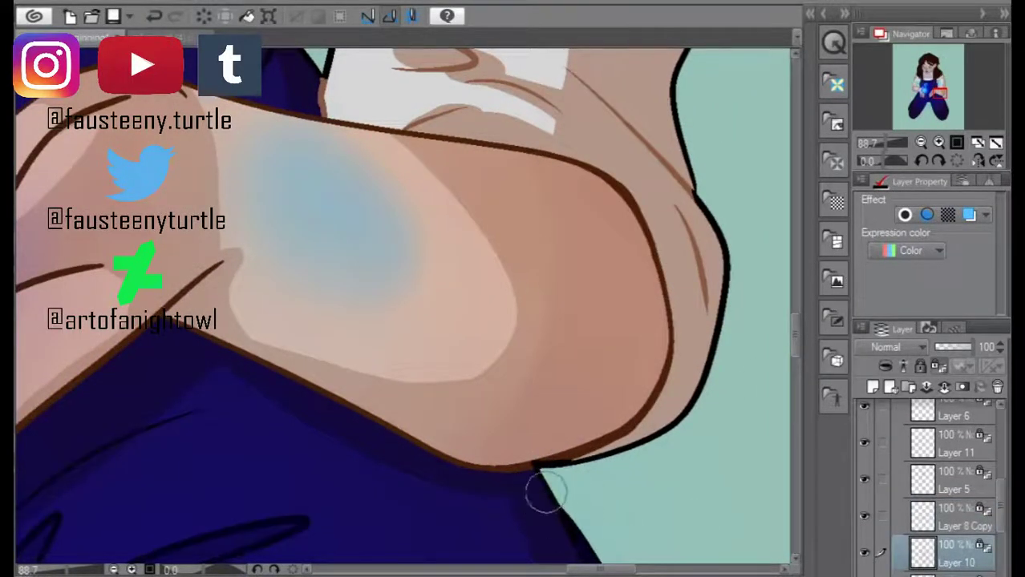
{"action": "scroll", "coordinate": [561, 493], "scroll_direction": "down", "scroll_amount": 2}
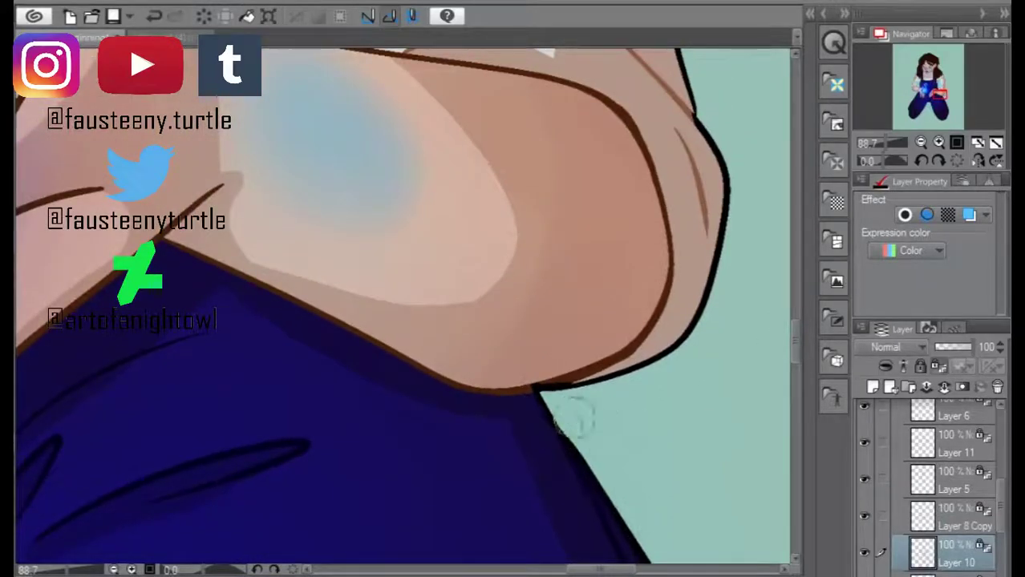
{"action": "scroll", "coordinate": [549, 424], "scroll_direction": "down", "scroll_amount": 6}
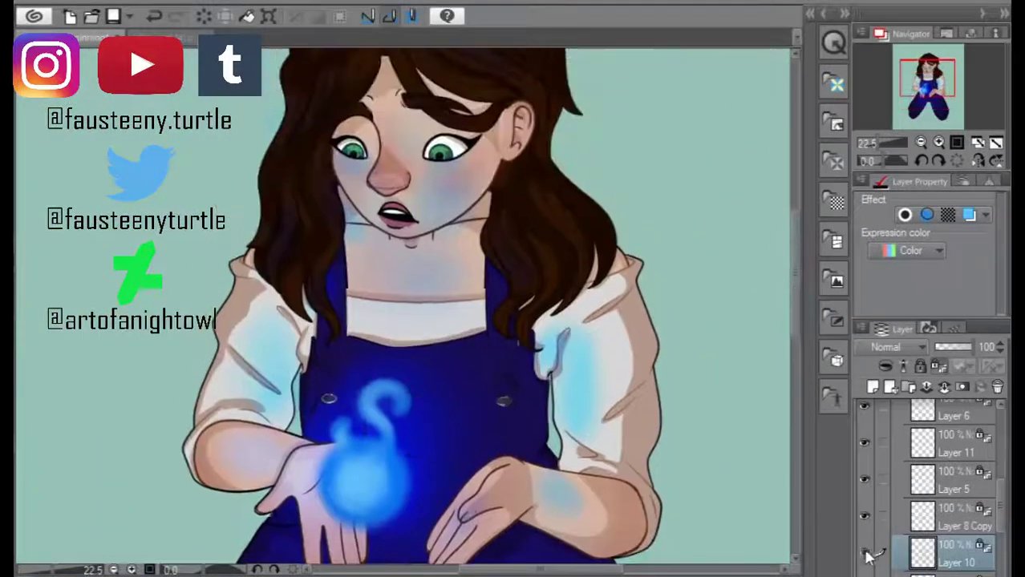
- On Layer 7, recolour the hair's outer outline black from the right-hand locks over the crown to the left-hand tips
{"action": "scroll", "coordinate": [863, 449], "scroll_direction": "up", "scroll_amount": 2}
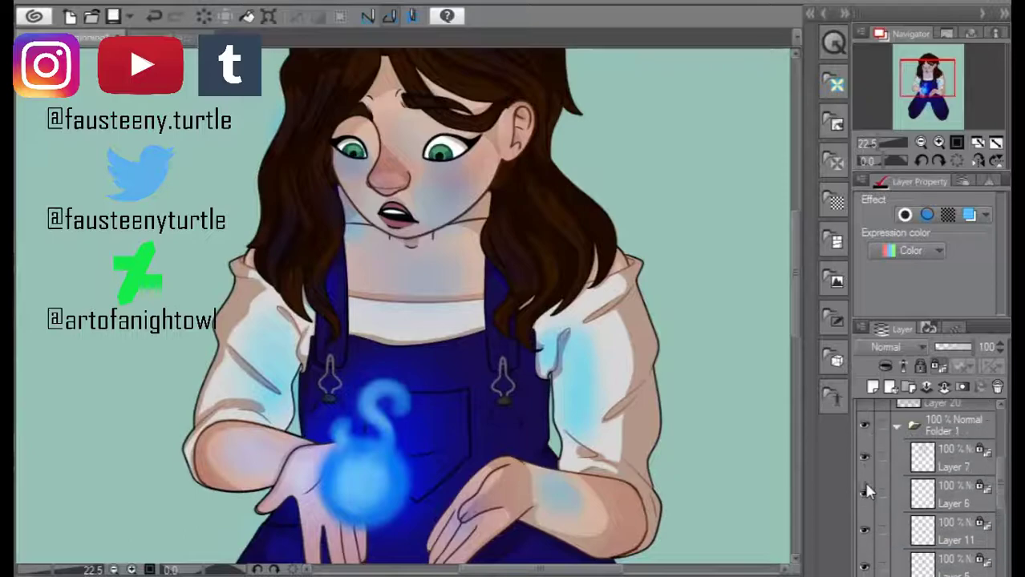
{"action": "left_click", "coordinate": [954, 459]}
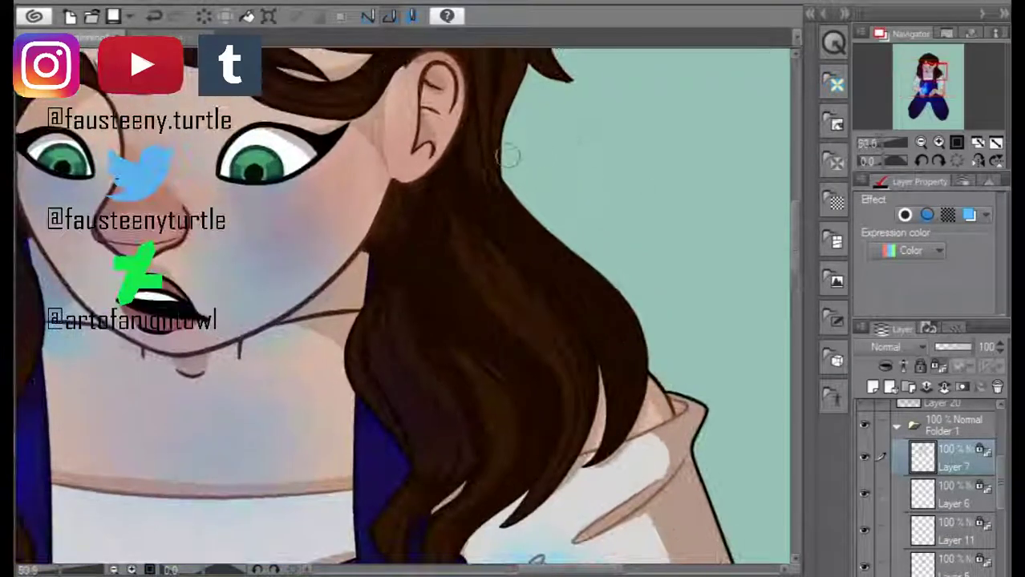
{"action": "left_click_drag", "start_coordinate": [561, 76], "coordinate": [525, 255]}
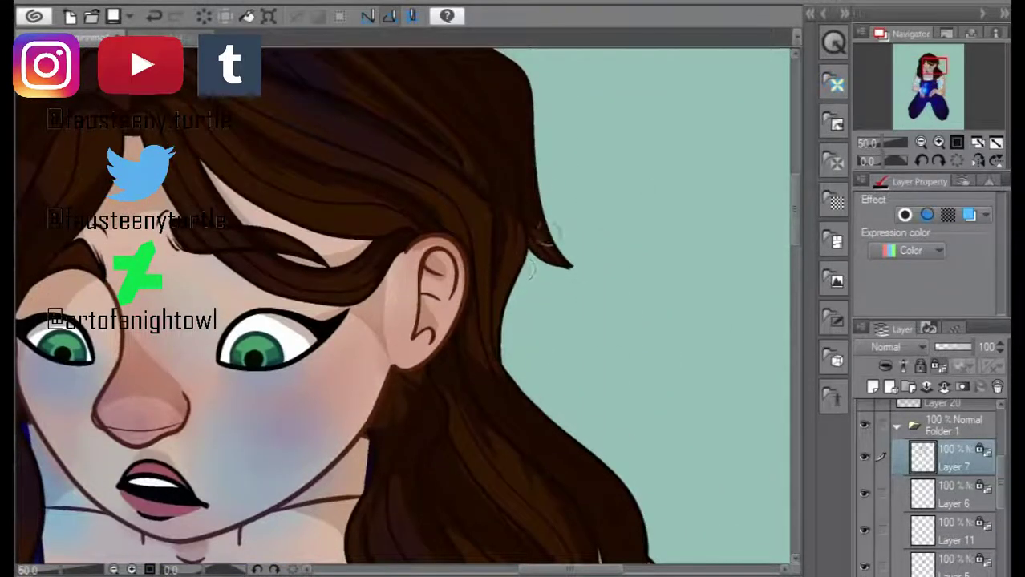
{"action": "scroll", "coordinate": [791, 213], "scroll_direction": "up", "scroll_amount": 5}
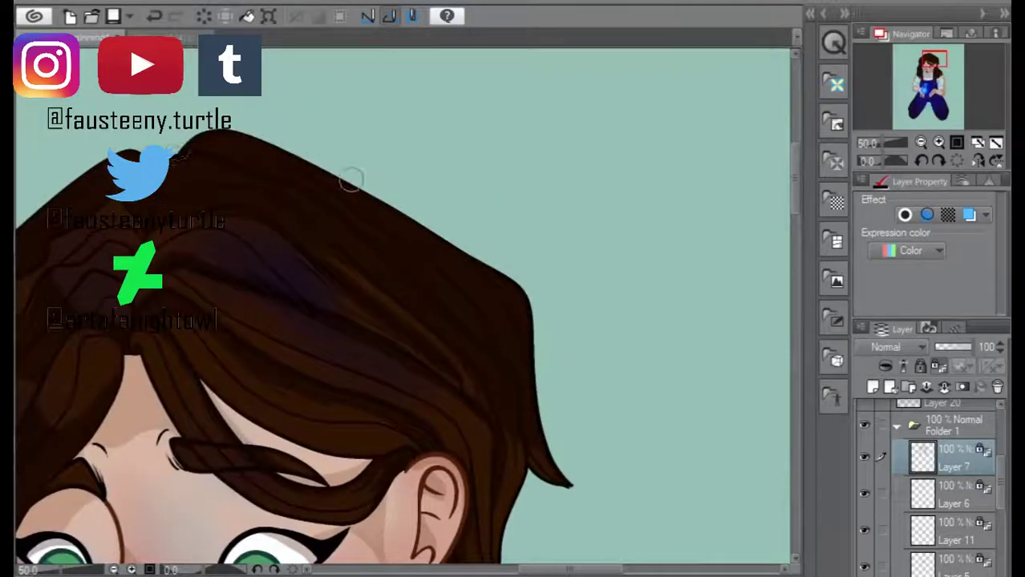
{"action": "left_click_drag", "start_coordinate": [572, 570], "coordinate": [542, 570]}
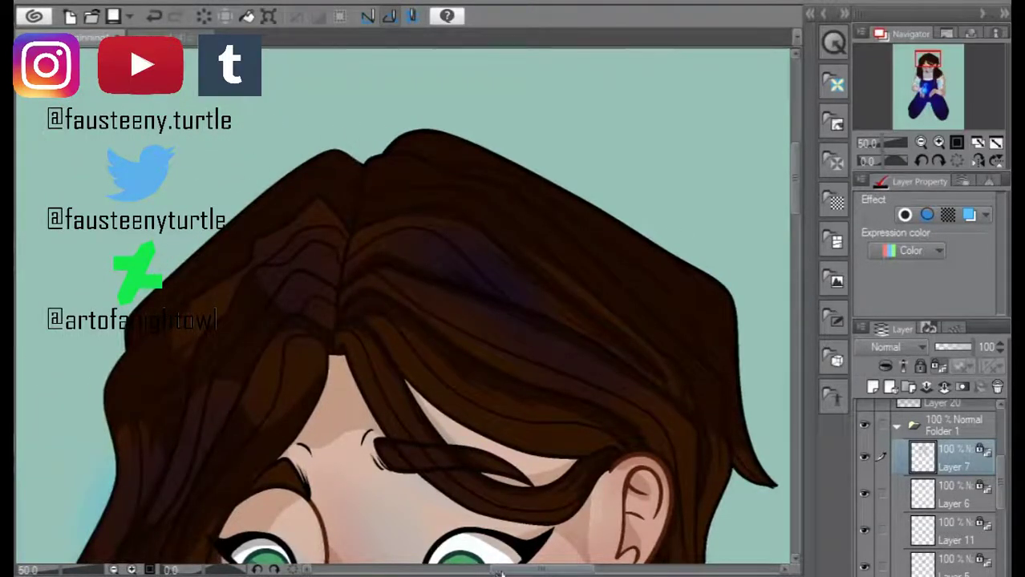
{"action": "scroll", "coordinate": [499, 561], "scroll_direction": "down", "scroll_amount": 5}
{"action": "scroll", "coordinate": [604, 277], "scroll_direction": "down", "scroll_amount": 5}
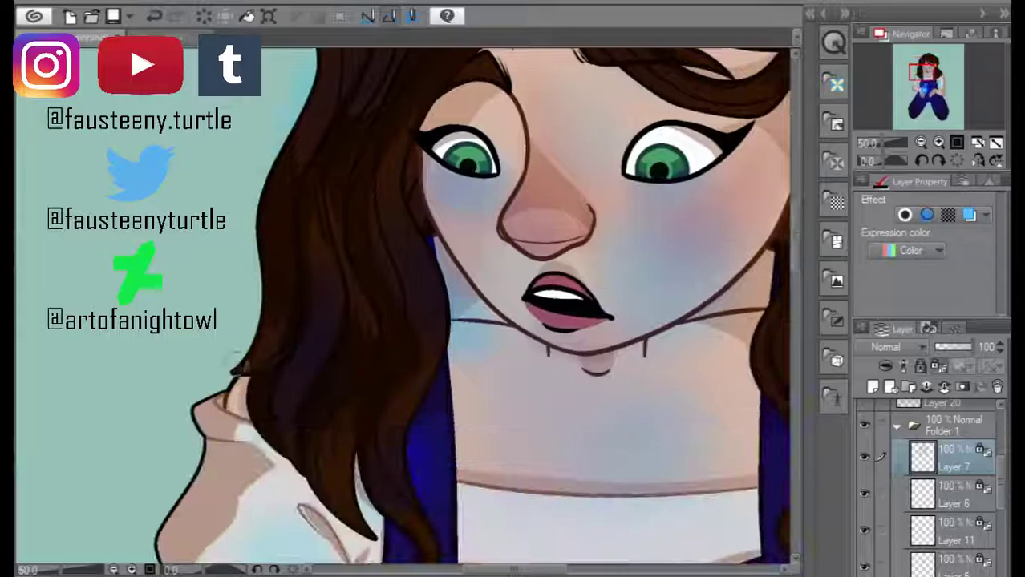
{"action": "key", "text": "ctrl+0"}
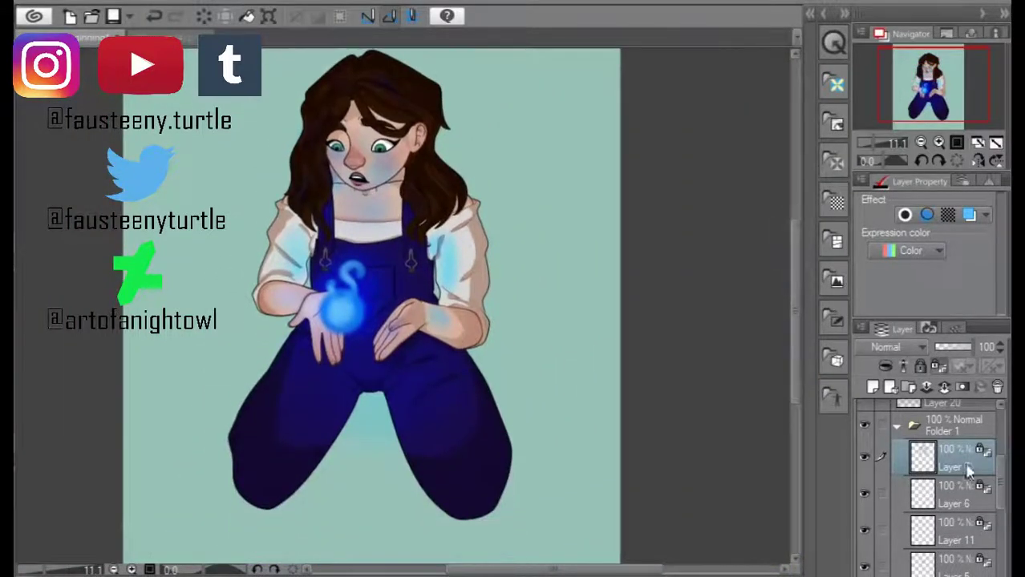
{"action": "scroll", "coordinate": [944, 454], "scroll_direction": "down", "scroll_amount": 2}
{"action": "left_click", "coordinate": [954, 501]}
{"action": "scroll", "coordinate": [403, 493], "scroll_direction": "up", "scroll_amount": 4}
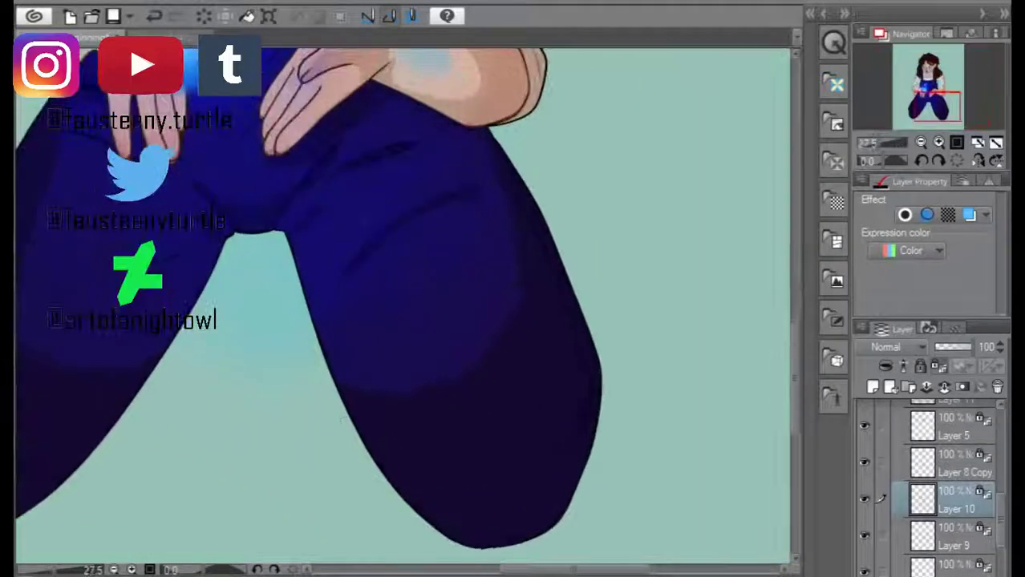
{"action": "scroll", "coordinate": [326, 279], "scroll_direction": "down", "scroll_amount": 2}
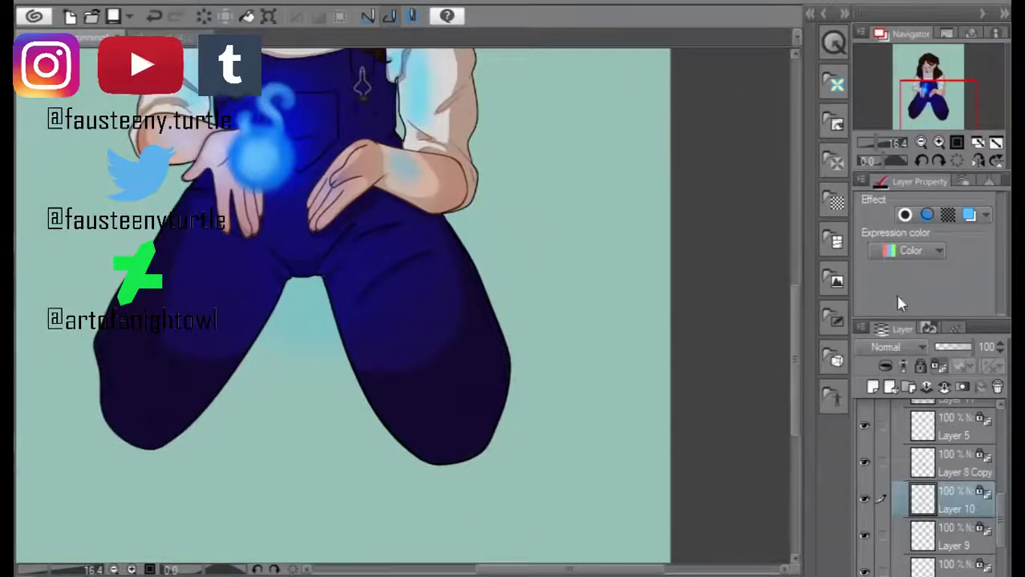
{"action": "scroll", "coordinate": [320, 281], "scroll_direction": "up", "scroll_amount": 1}
- Raise the blue Layer 25 to 100% opacity, try Normal blending on it, and return it to Overlay
{"action": "left_click_drag", "start_coordinate": [1000, 513], "coordinate": [1000, 407]}
{"action": "left_click", "coordinate": [910, 416]}
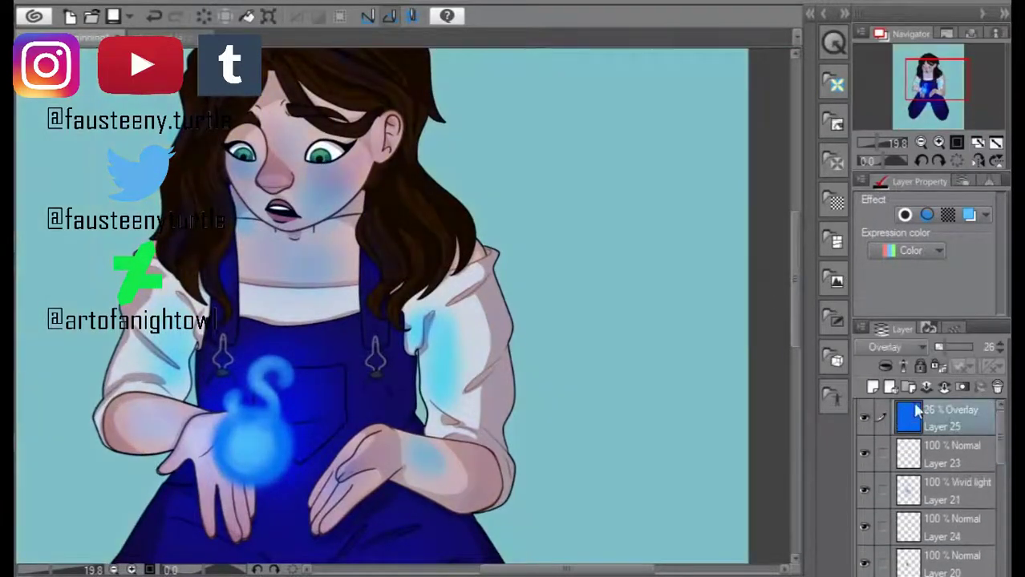
{"action": "left_click_drag", "start_coordinate": [939, 346], "coordinate": [1008, 368]}
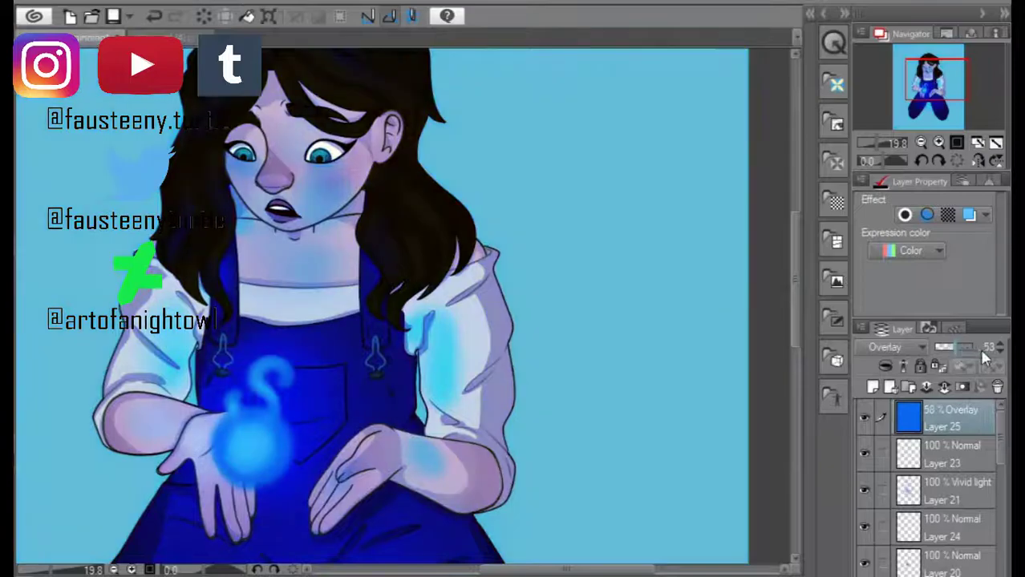
{"action": "left_click", "coordinate": [884, 346]}
{"action": "left_click", "coordinate": [882, 6]}
{"action": "left_click", "coordinate": [914, 347]}
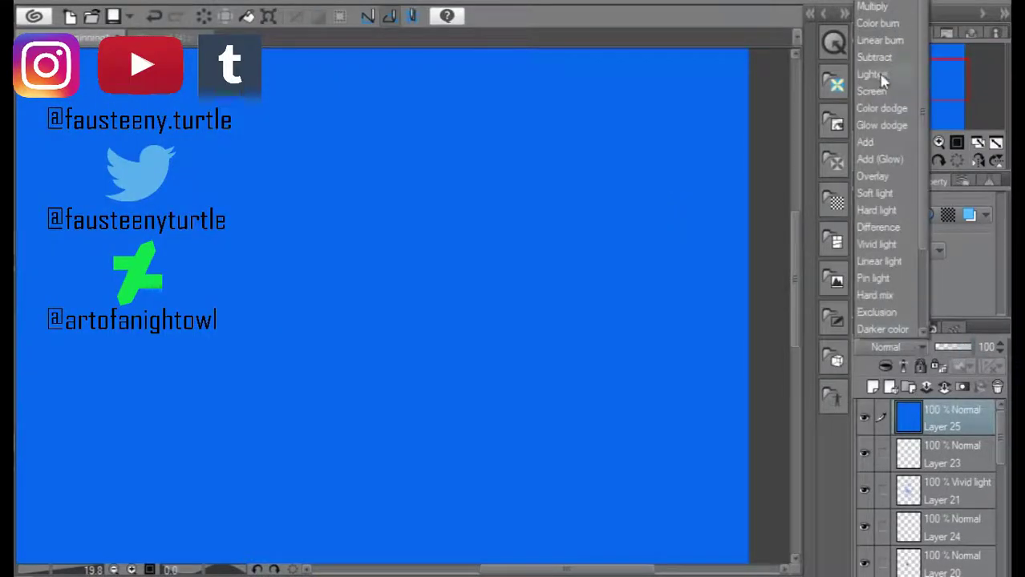
{"action": "left_click", "coordinate": [874, 176]}
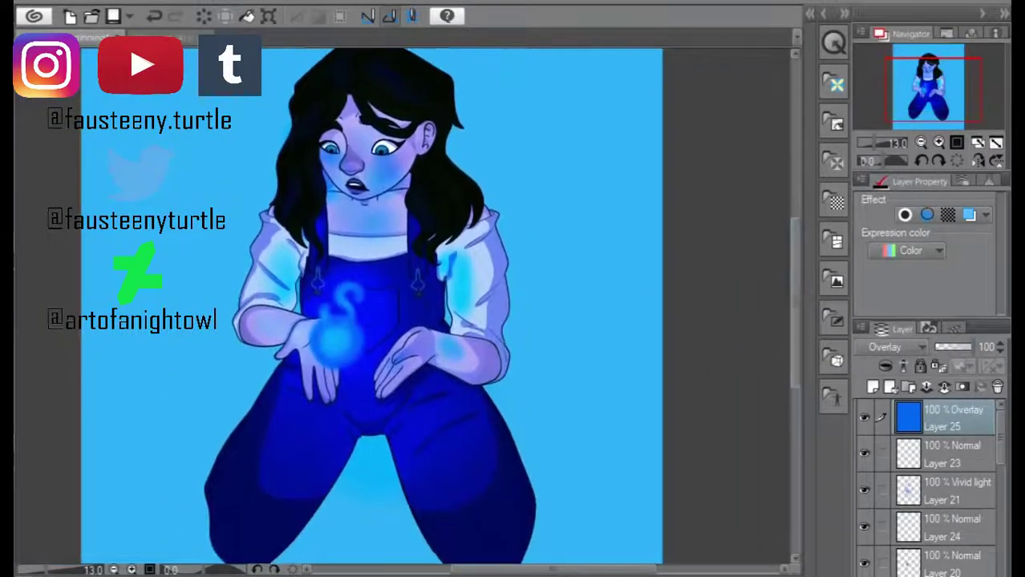
- Hide Layer 25 and paint blue glow reflections in the lower part of both eyes on Layer 23
{"action": "left_click", "coordinate": [864, 417]}
{"action": "scroll", "coordinate": [353, 141], "scroll_direction": "up", "scroll_amount": 5}
{"action": "left_click", "coordinate": [950, 454]}
{"action": "left_click_drag", "start_coordinate": [352, 138], "coordinate": [377, 131]}
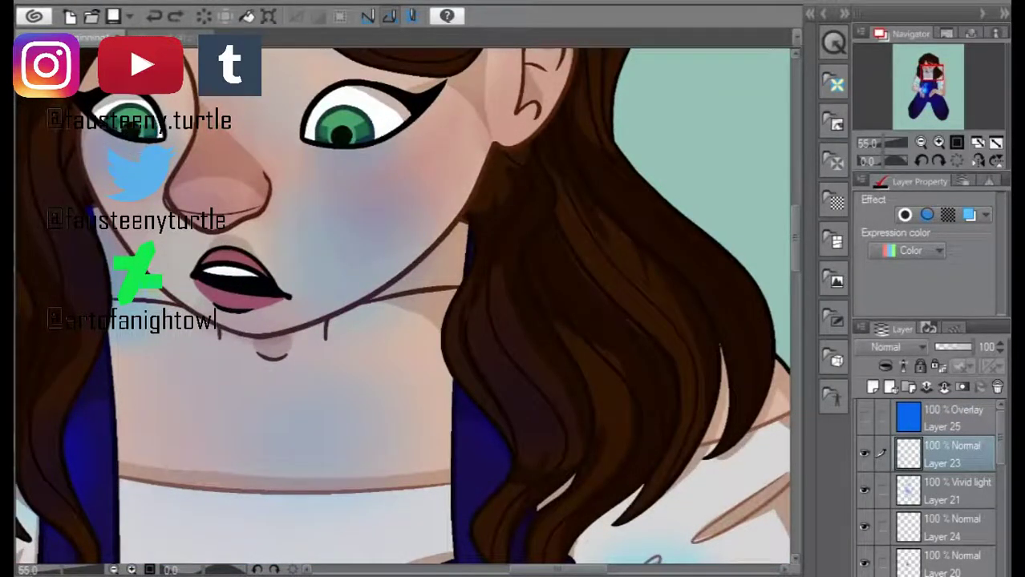
{"action": "left_click_drag", "start_coordinate": [351, 137], "coordinate": [377, 127]}
{"action": "key", "text": "ctrl+z"}
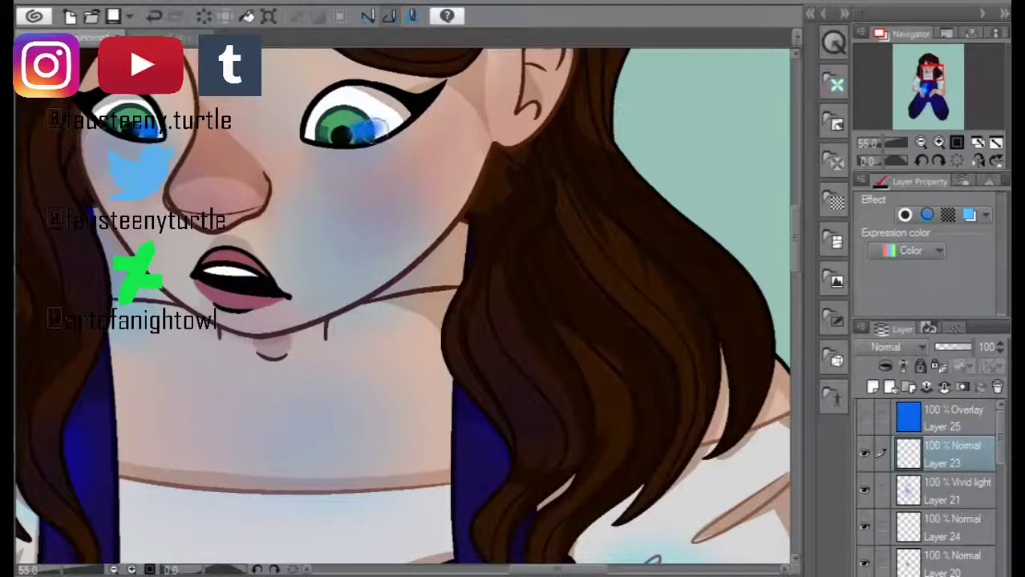
- Brush a soft blue glow onto the right-hand ear and the forehead between the brows on Layer 23
{"action": "scroll", "coordinate": [268, 178], "scroll_direction": "down", "scroll_amount": 3}
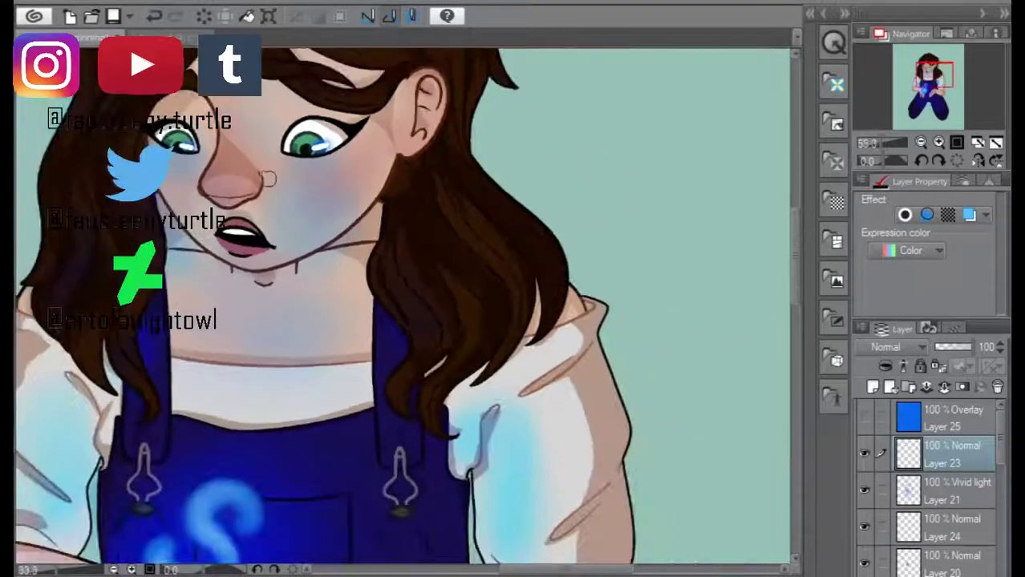
{"action": "left_click_drag", "start_coordinate": [426, 125], "coordinate": [408, 124]}
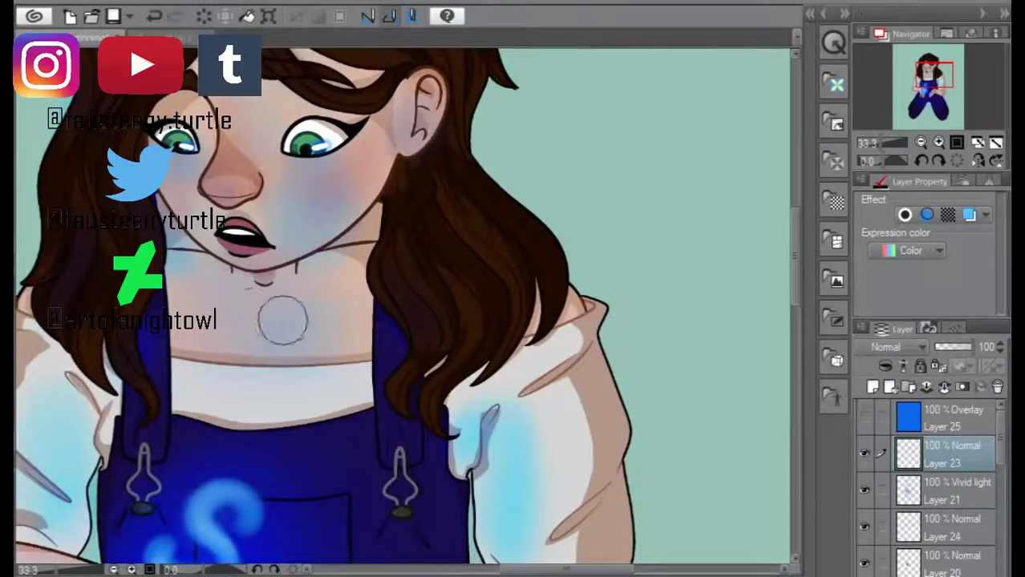
{"action": "left_click_drag", "start_coordinate": [233, 102], "coordinate": [231, 116]}
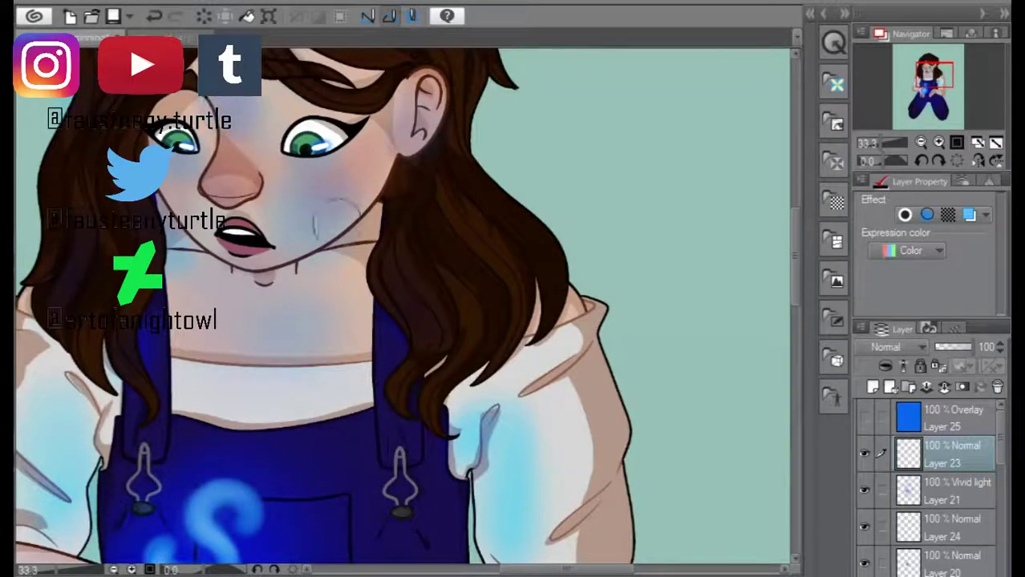
- On the Vivid light Layer 21, brush blue light onto the nose, upper lip and white shirt neckline
{"action": "left_click", "coordinate": [906, 490]}
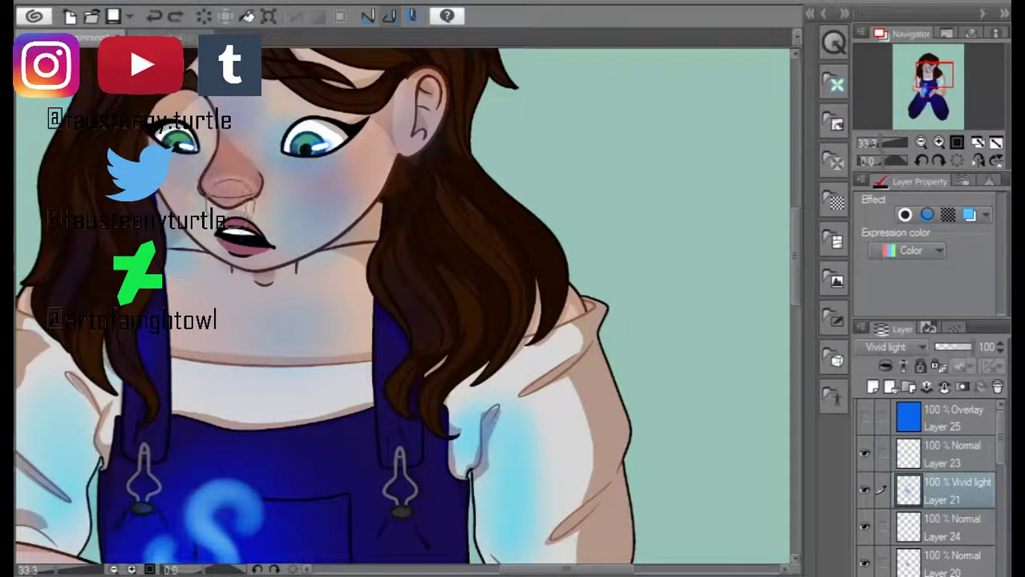
{"action": "left_click_drag", "start_coordinate": [258, 195], "coordinate": [240, 191]}
{"action": "left_click_drag", "start_coordinate": [240, 305], "coordinate": [321, 344]}
{"action": "key", "text": "ctrl+z"}
{"action": "left_click_drag", "start_coordinate": [265, 377], "coordinate": [260, 397]}
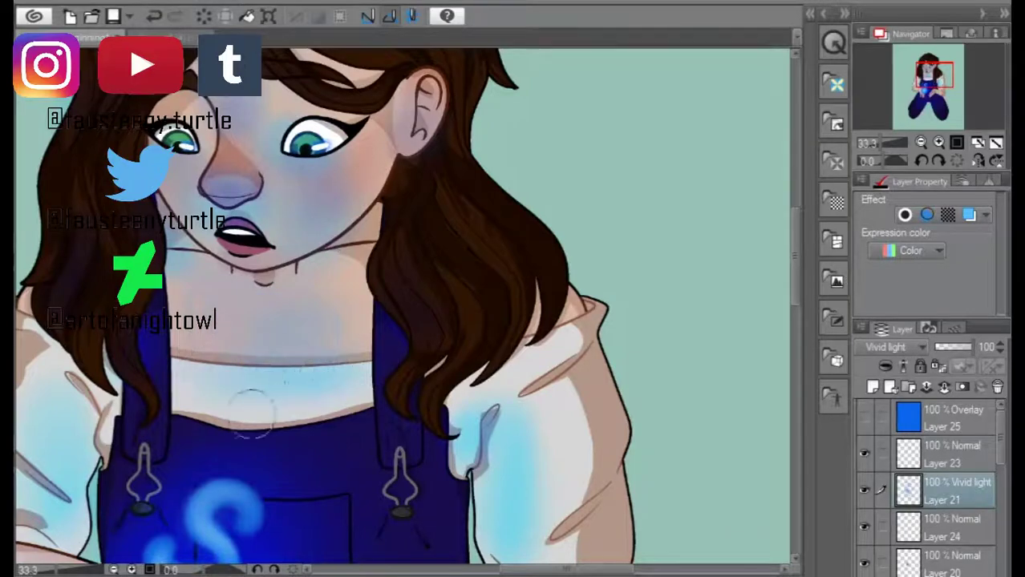
{"action": "scroll", "coordinate": [366, 258], "scroll_direction": "down", "scroll_amount": 3}
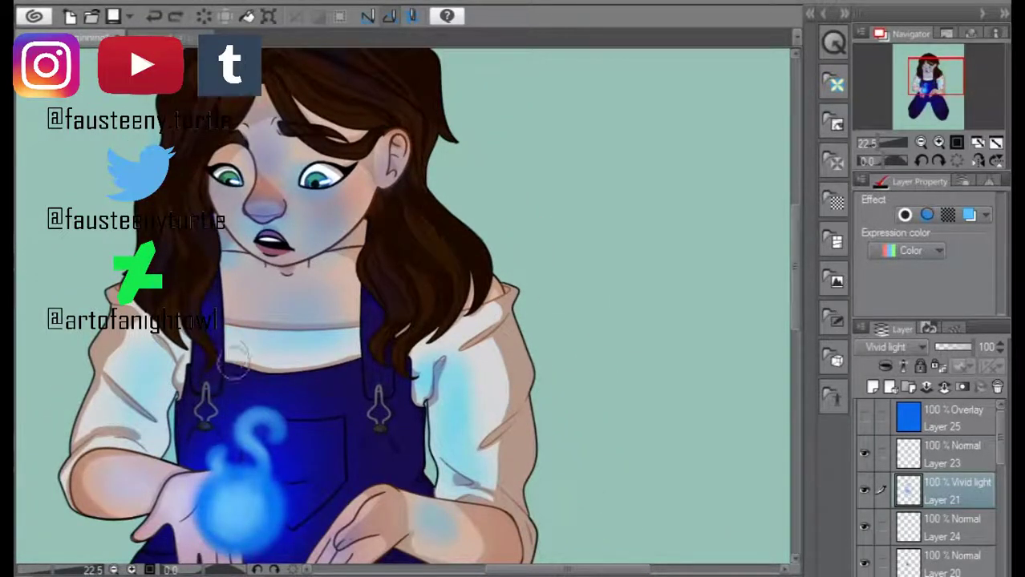
- On Layer 23, brush soft blue glow onto the palm and wrist beside the orb, undoing the stroke over the fingers
{"action": "scroll", "coordinate": [233, 360], "scroll_direction": "down", "scroll_amount": 2}
{"action": "scroll", "coordinate": [194, 461], "scroll_direction": "up", "scroll_amount": 4}
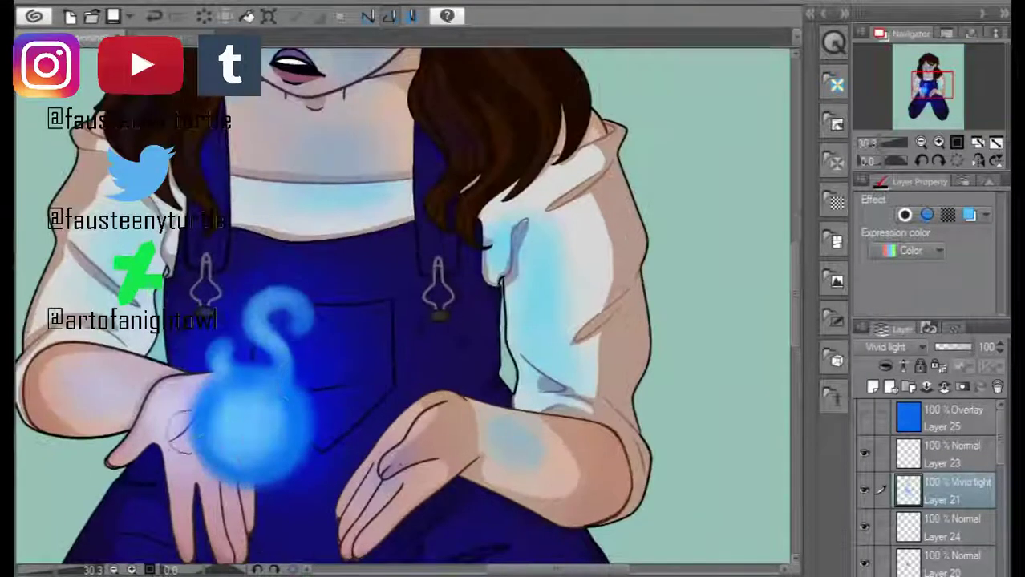
{"action": "key", "text": "alt+bracketright"}
{"action": "left_click_drag", "start_coordinate": [208, 429], "coordinate": [180, 481]}
{"action": "mouse_move", "coordinate": [192, 384]}
{"action": "left_mouse_down"}
{"action": "mouse_move", "coordinate": [185, 482]}
{"action": "mouse_move", "coordinate": [240, 501]}
{"action": "left_mouse_up"}
{"action": "key", "text": "ctrl+z"}
{"action": "left_click_drag", "start_coordinate": [204, 357], "coordinate": [244, 344]}
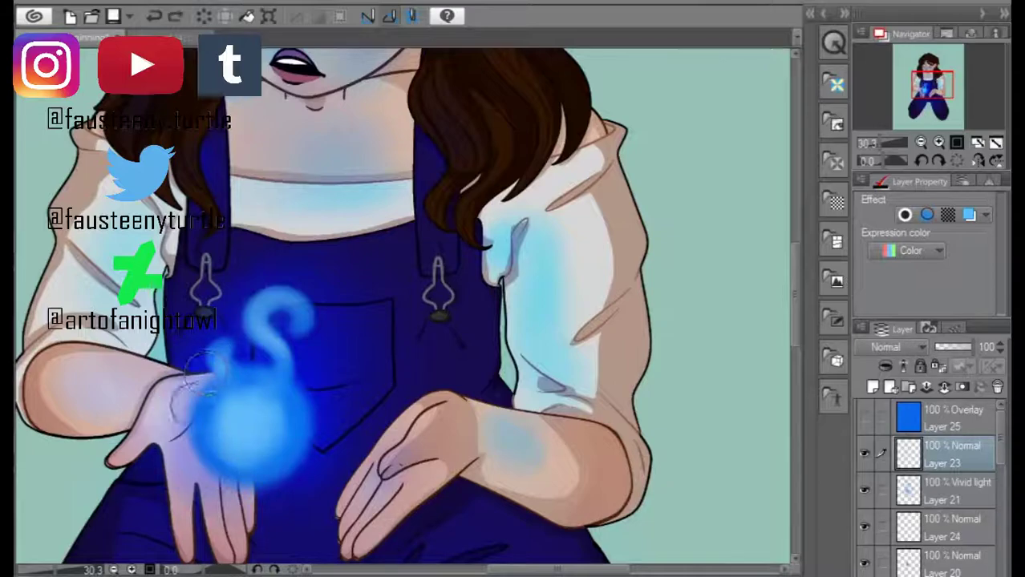
- Select the blue fill on Layer 25 and make it visible over the whole illustration
{"action": "scroll", "coordinate": [232, 365], "scroll_direction": "down", "scroll_amount": 3}
{"action": "left_click", "coordinate": [946, 417]}
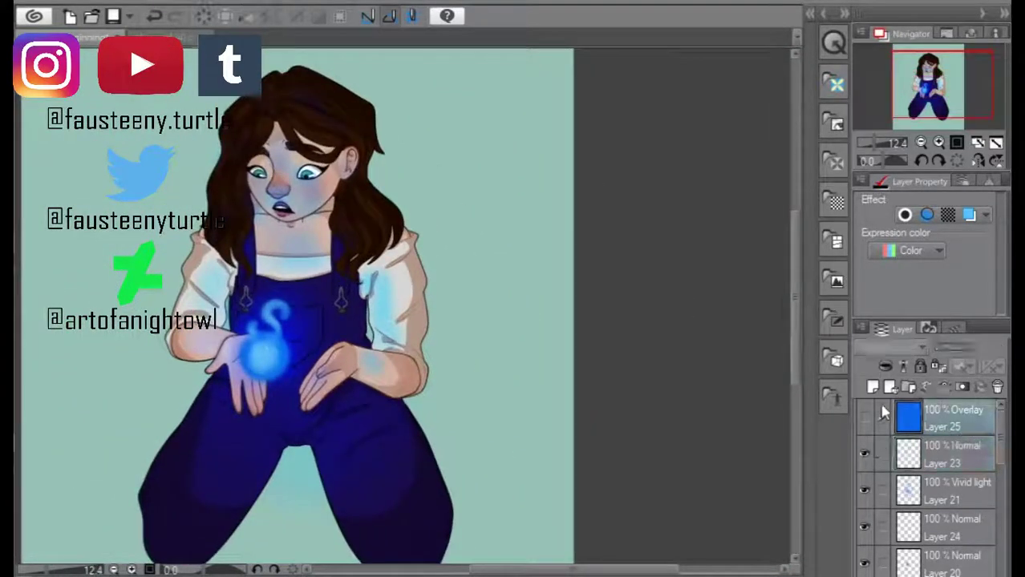
{"action": "left_click", "coordinate": [864, 417]}
- Try the darkening blend modes Multiply, Color burn, Linear burn and Subtract, plus Lighten, on the blue fill layer
{"action": "left_click", "coordinate": [923, 347]}
{"action": "left_click", "coordinate": [878, 8]}
{"action": "left_click", "coordinate": [896, 347]}
{"action": "left_click", "coordinate": [882, 329]}
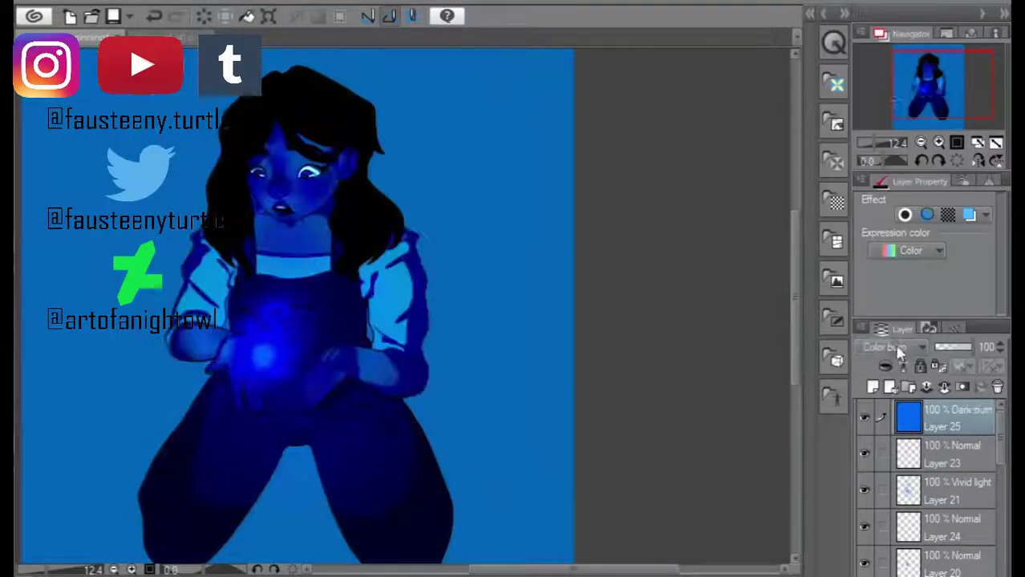
{"action": "left_click", "coordinate": [896, 347]}
{"action": "left_click", "coordinate": [877, 23]}
{"action": "left_click", "coordinate": [896, 348]}
{"action": "left_click", "coordinate": [879, 40]}
{"action": "left_click", "coordinate": [896, 348]}
{"action": "left_click", "coordinate": [873, 57]}
{"action": "left_click", "coordinate": [896, 347]}
{"action": "left_click", "coordinate": [904, 74]}
- Try the brightening blend modes Screen, Color dodge, Glow dodge, Add and Add (Glow) on Layer 25
{"action": "mouse_move", "coordinate": [971, 346]}
{"action": "left_mouse_down"}
{"action": "mouse_move", "coordinate": [944, 351]}
{"action": "mouse_move", "coordinate": [972, 347]}
{"action": "left_mouse_up"}
{"action": "left_click", "coordinate": [897, 347]}
{"action": "left_click", "coordinate": [904, 89]}
{"action": "left_click", "coordinate": [896, 347]}
{"action": "left_click", "coordinate": [905, 105]}
{"action": "left_click", "coordinate": [896, 347]}
{"action": "left_click", "coordinate": [904, 122]}
{"action": "left_click", "coordinate": [897, 347]}
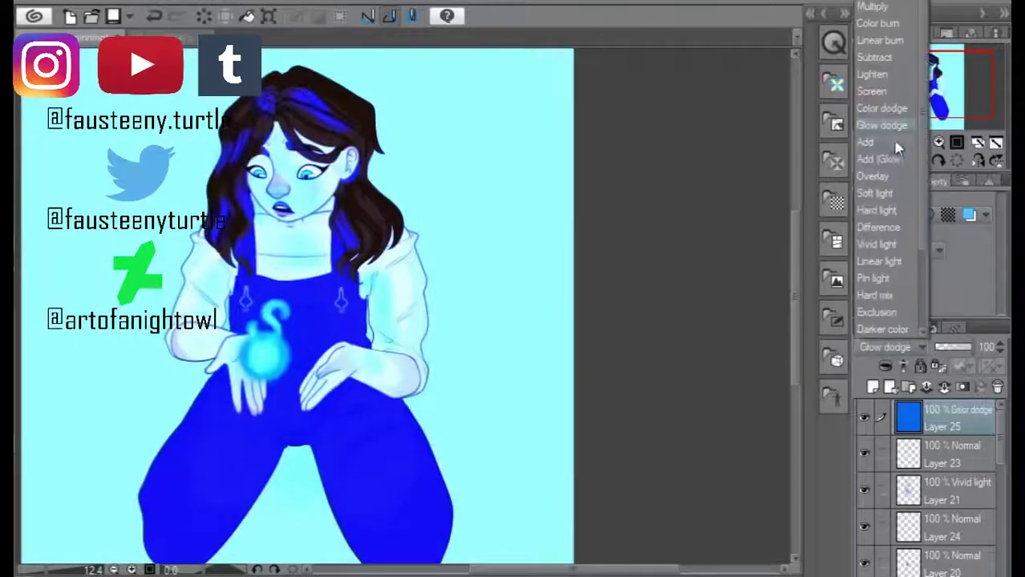
{"action": "left_click", "coordinate": [892, 139]}
{"action": "left_click", "coordinate": [896, 347]}
{"action": "left_click", "coordinate": [906, 156]}
- Compare Overlay, Soft light, Hard light, Difference and Vivid light blending on the blue fill of Layer 25
{"action": "left_click", "coordinate": [906, 344]}
{"action": "left_click", "coordinate": [902, 172]}
{"action": "left_click", "coordinate": [897, 347]}
{"action": "left_click", "coordinate": [902, 193]}
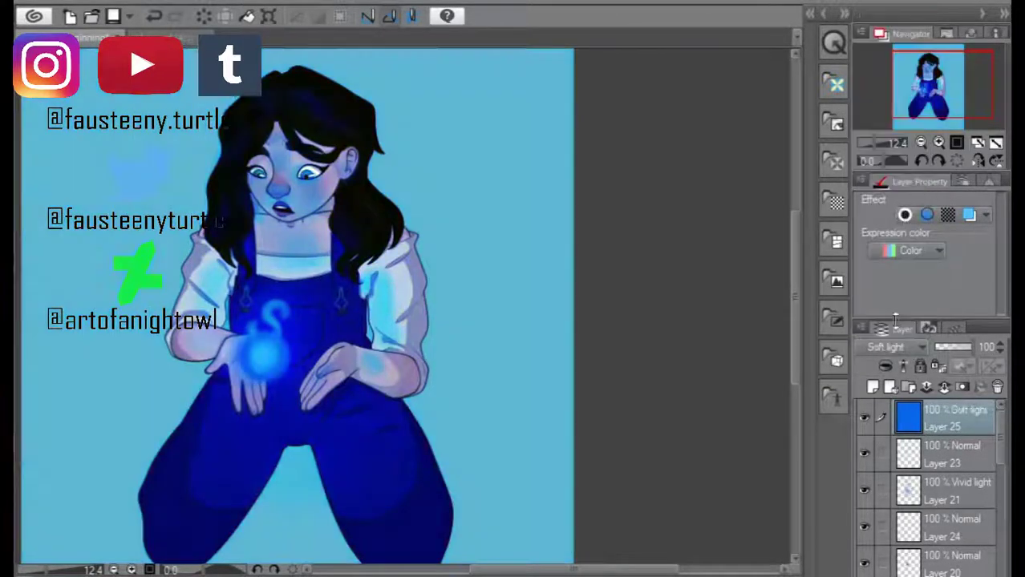
{"action": "left_click", "coordinate": [896, 347]}
{"action": "left_click", "coordinate": [898, 210]}
{"action": "left_click", "coordinate": [897, 347]}
{"action": "left_click", "coordinate": [897, 227]}
{"action": "left_click", "coordinate": [896, 347]}
{"action": "left_click", "coordinate": [896, 243]}
- Try Linear light, Pin light, Hard mix, Exclusion and Darker color blending on Layer 25
{"action": "left_click", "coordinate": [896, 347]}
{"action": "left_click", "coordinate": [874, 279]}
{"action": "key", "text": "ctrl+z"}
{"action": "left_click", "coordinate": [896, 347]}
{"action": "left_click", "coordinate": [896, 261]}
{"action": "left_click", "coordinate": [897, 347]}
{"action": "left_click", "coordinate": [896, 278]}
{"action": "left_click", "coordinate": [896, 348]}
{"action": "left_click", "coordinate": [897, 295]}
{"action": "left_click", "coordinate": [897, 347]}
{"action": "left_click", "coordinate": [897, 312]}
{"action": "left_click", "coordinate": [897, 347]}
{"action": "left_click", "coordinate": [896, 329]}
- Set Layer 25's blend mode back to Overlay and lower its opacity to 28%
{"action": "left_click", "coordinate": [896, 347]}
{"action": "left_click", "coordinate": [900, 329]}
{"action": "left_click", "coordinate": [930, 329]}
{"action": "left_click", "coordinate": [881, 329]}
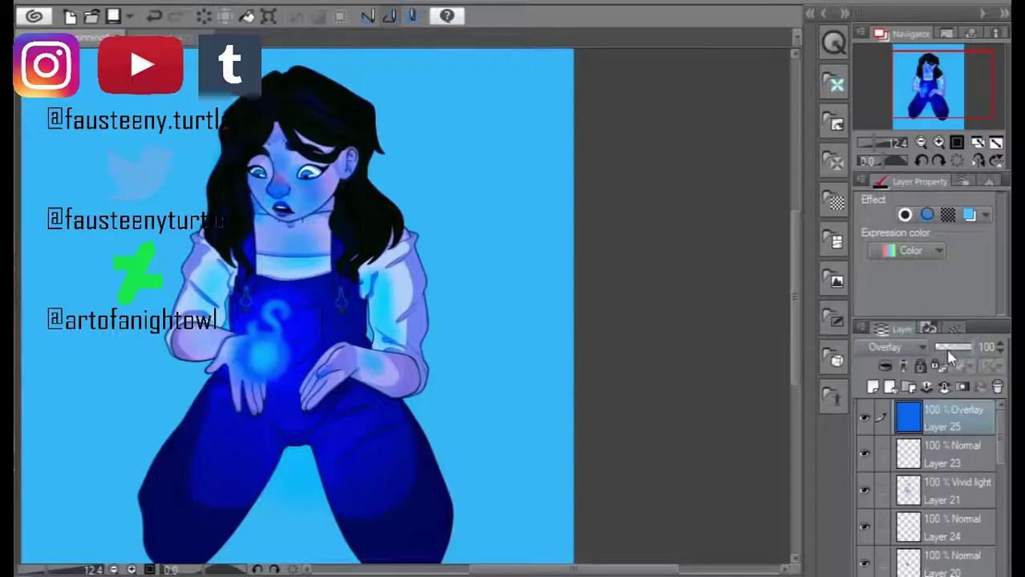
{"action": "left_click", "coordinate": [941, 347]}
{"action": "key", "text": "ctrl+minus"}
{"action": "scroll", "coordinate": [393, 352], "scroll_direction": "up", "scroll_amount": 1}
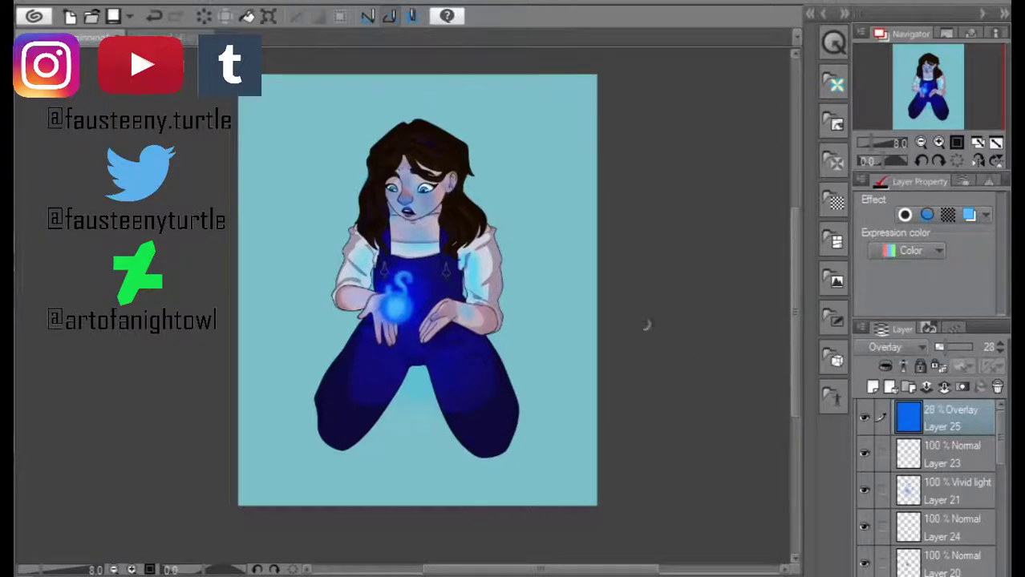
{"action": "scroll", "coordinate": [661, 338], "scroll_direction": "up", "scroll_amount": 2}
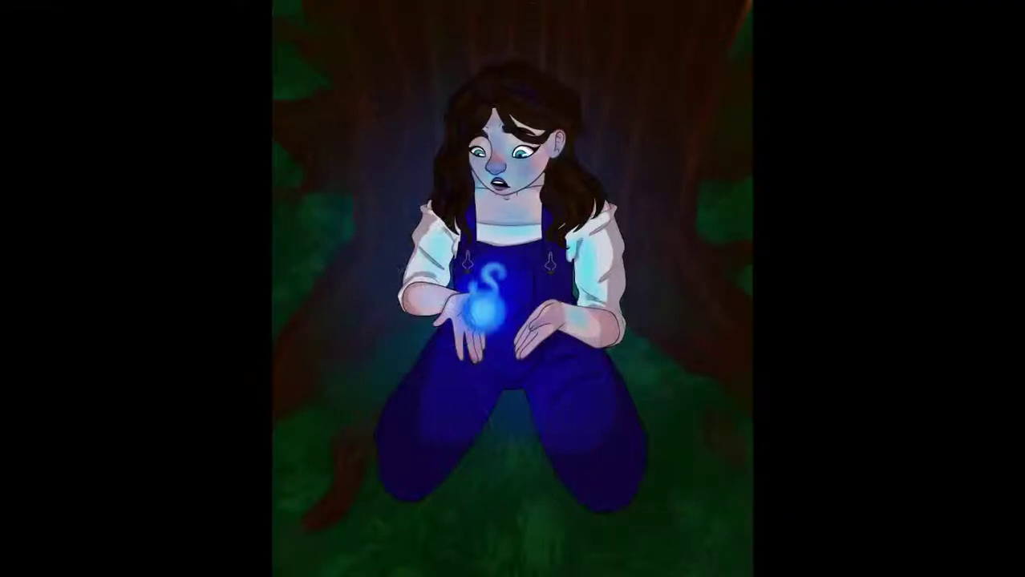